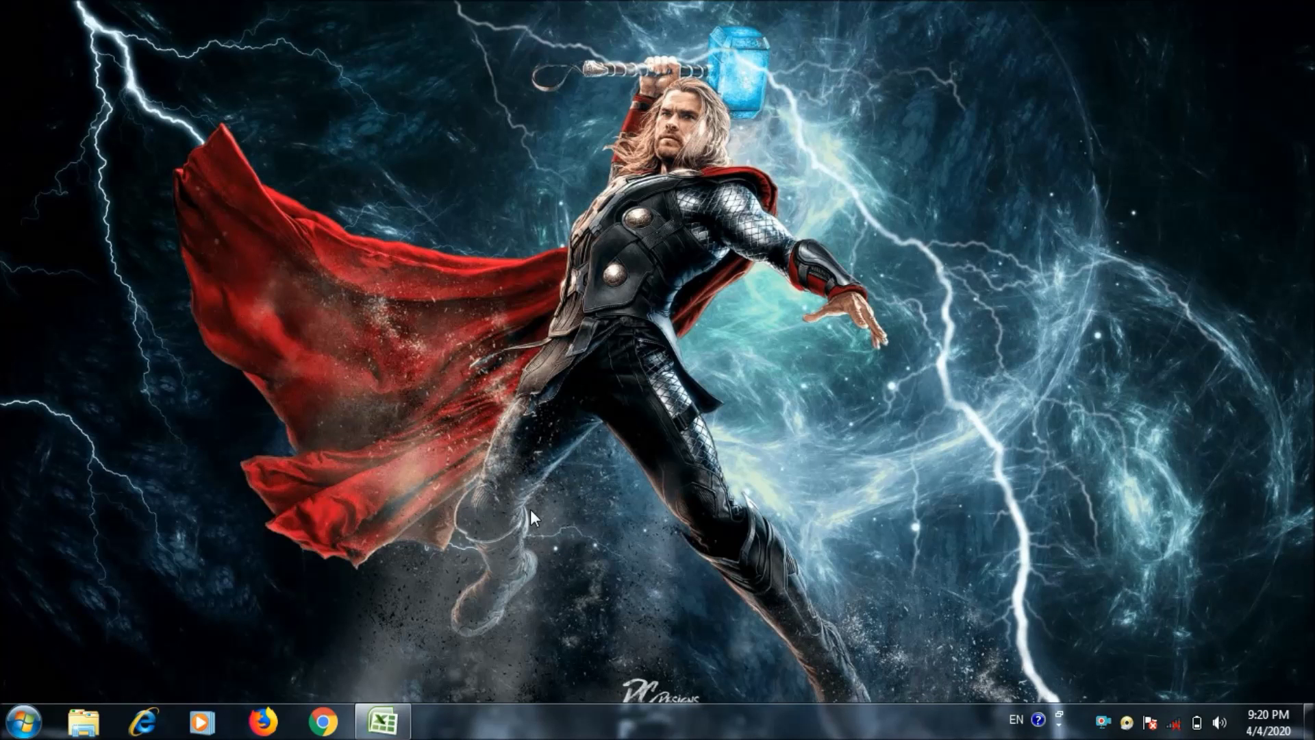
# Launch Excel 2007 from the Windows Run box with the command excel
pyautogui.press('super+r')
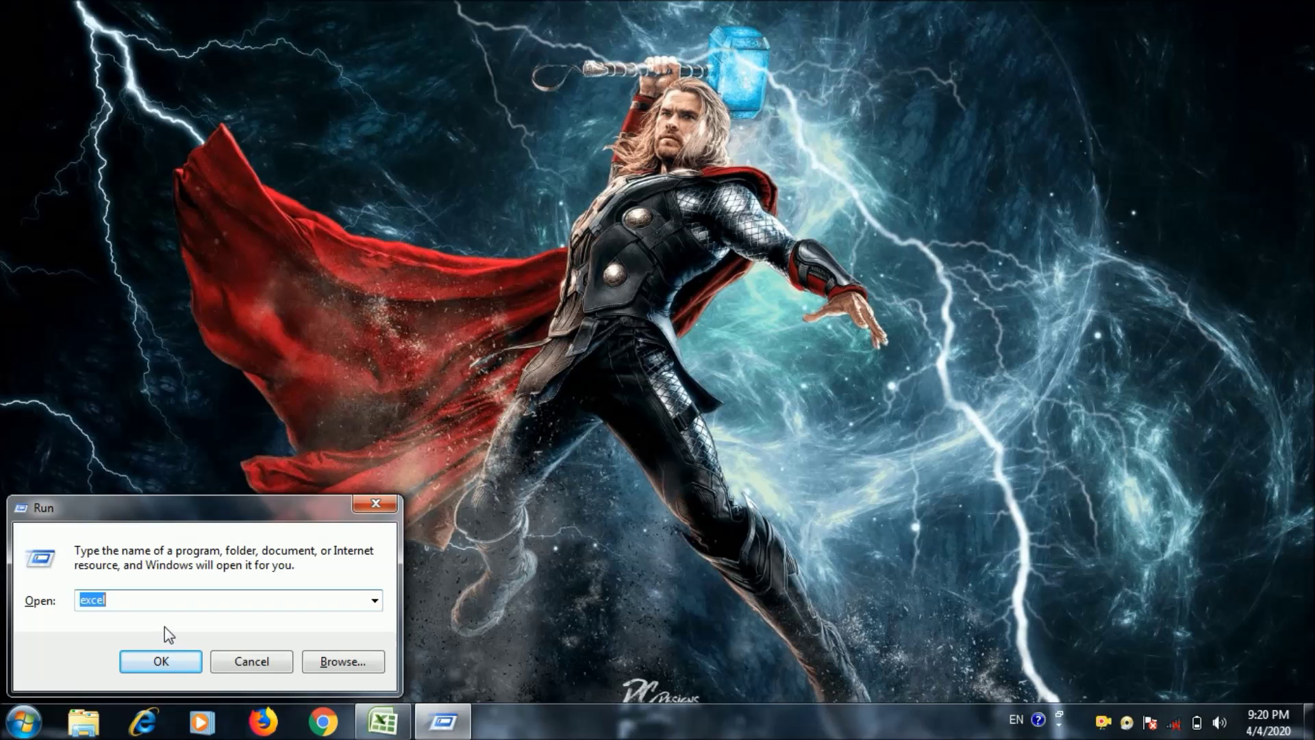
pyautogui.click(171, 662)
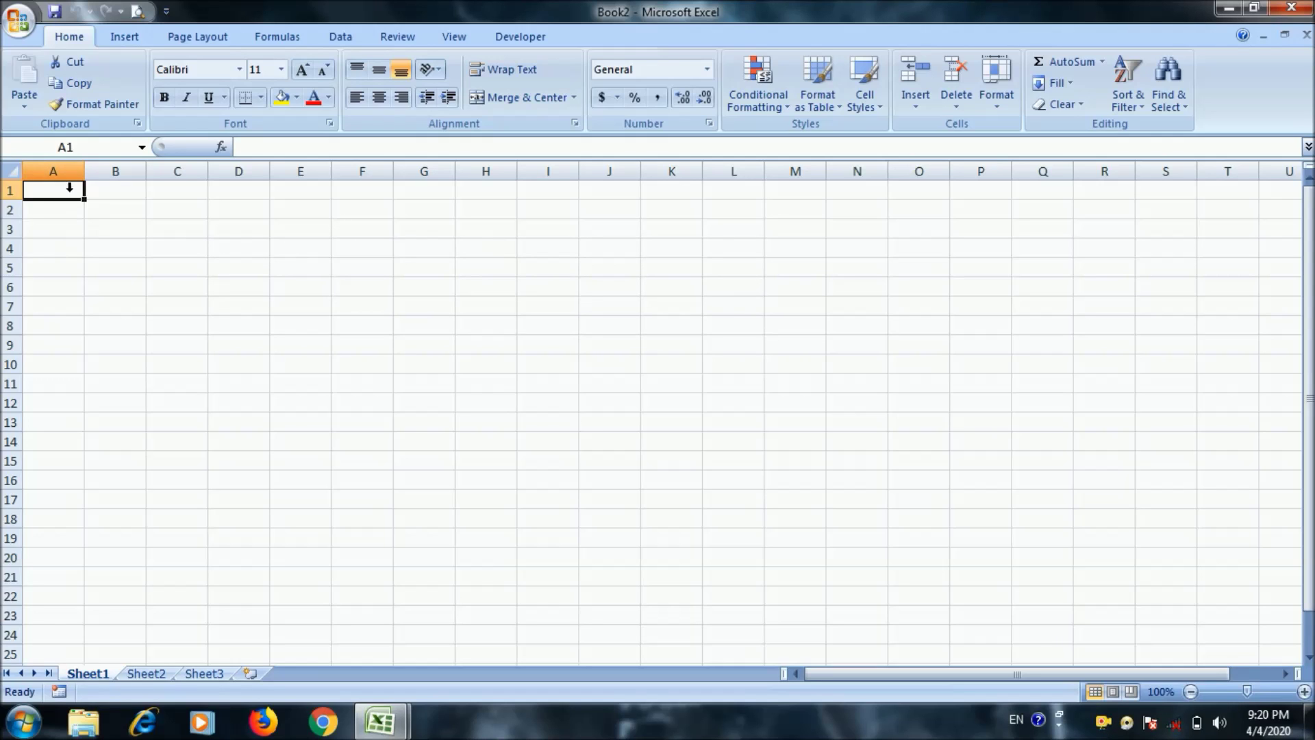
pyautogui.click(69, 179)
pyautogui.moveTo(69, 181); pyautogui.dragTo(1005, 183)
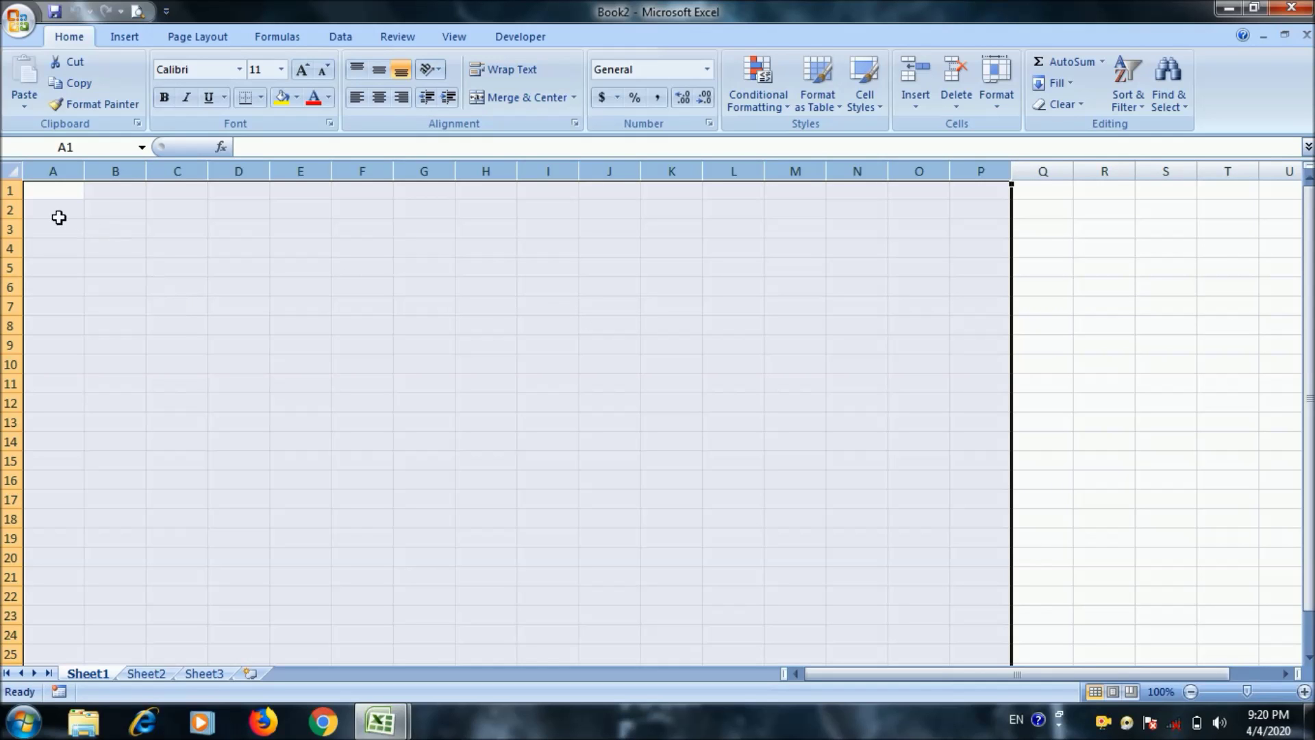
pyautogui.moveTo(10, 191); pyautogui.dragTo(13, 541)
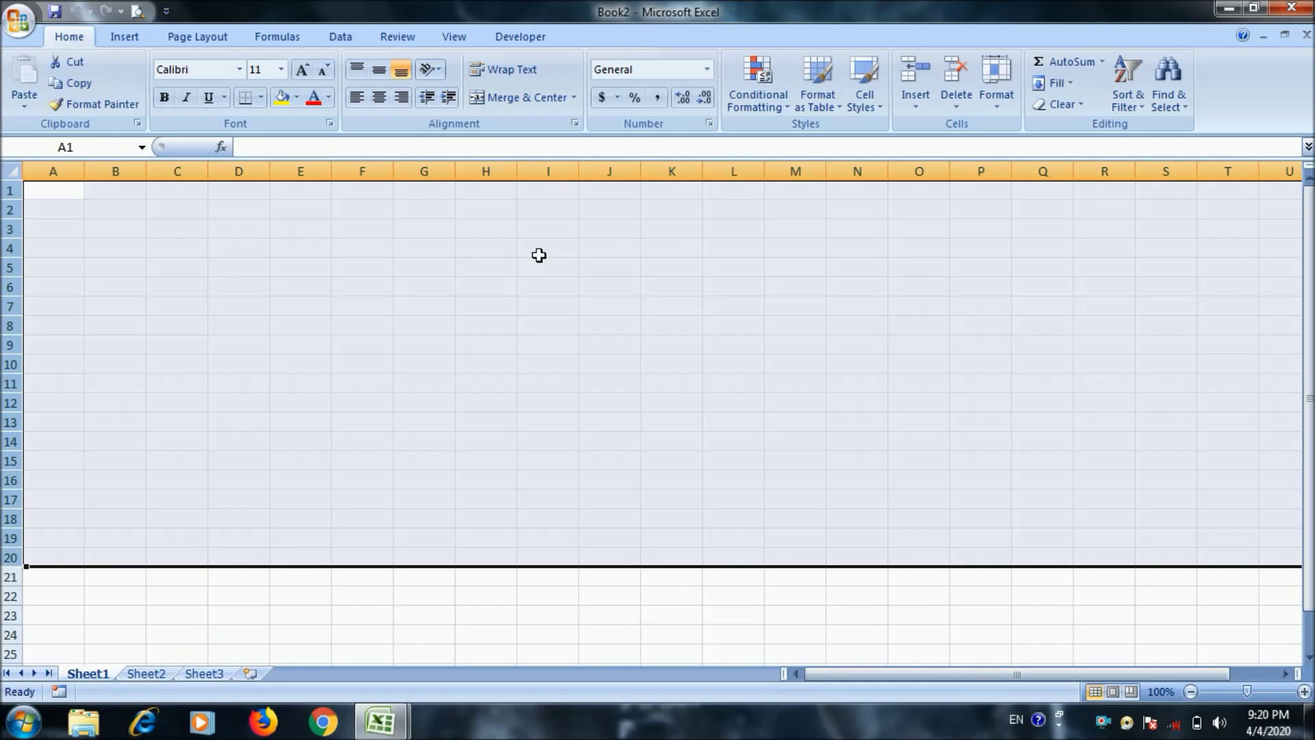
pyautogui.click(531, 310)
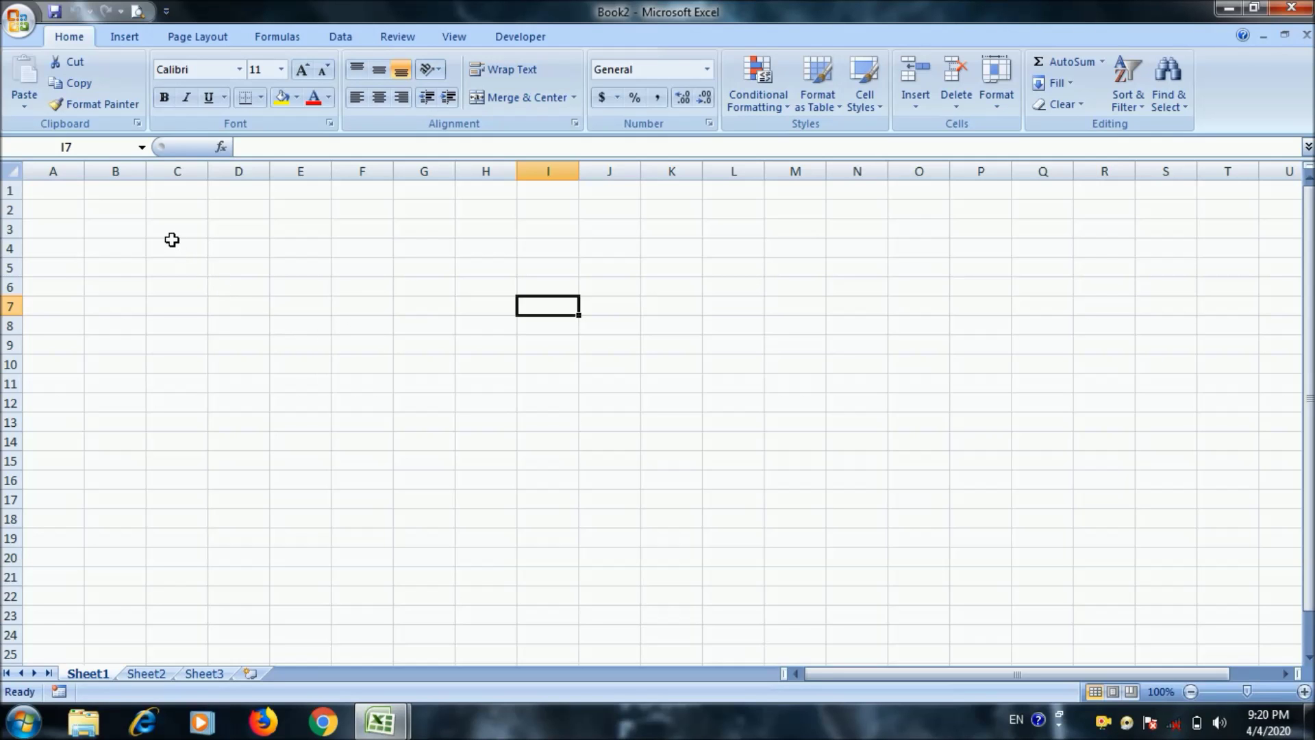
pyautogui.scroll(4, 98, 240)
pyautogui.scroll(2, 99, 241)
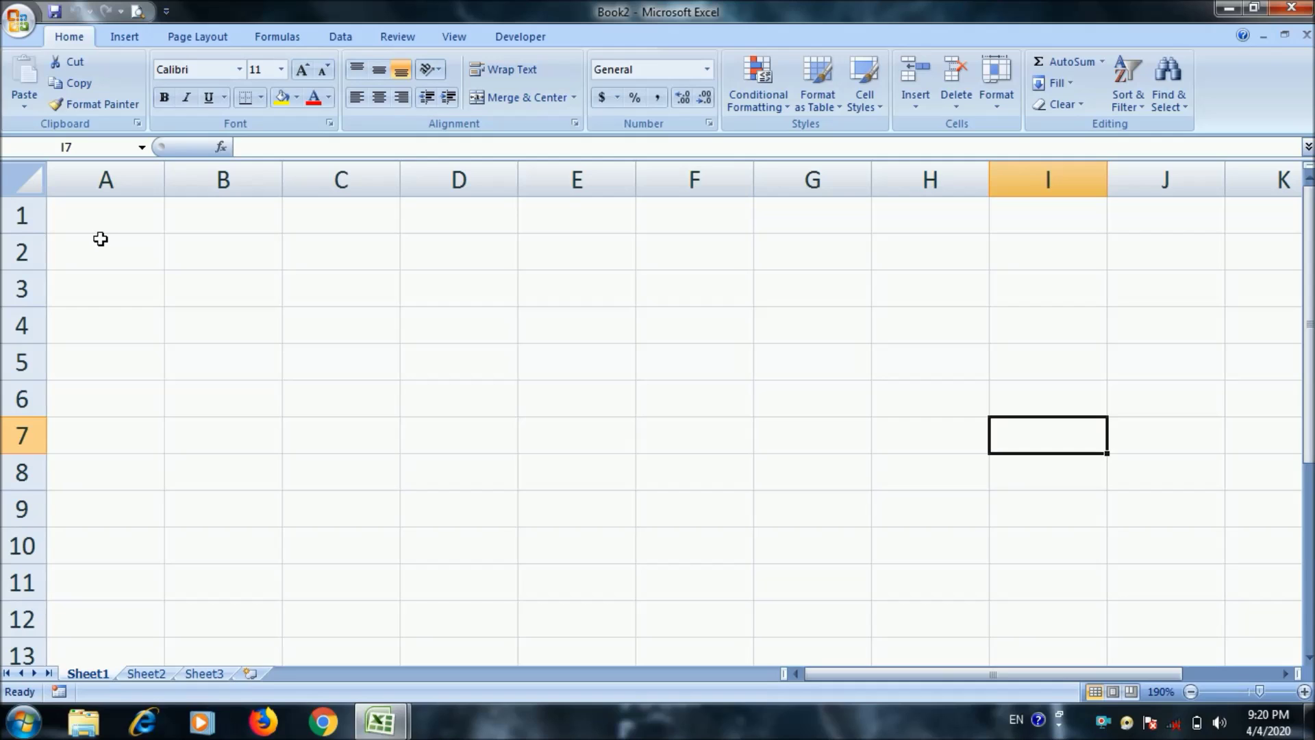
pyautogui.click(16, 185)
pyautogui.click(16, 185)
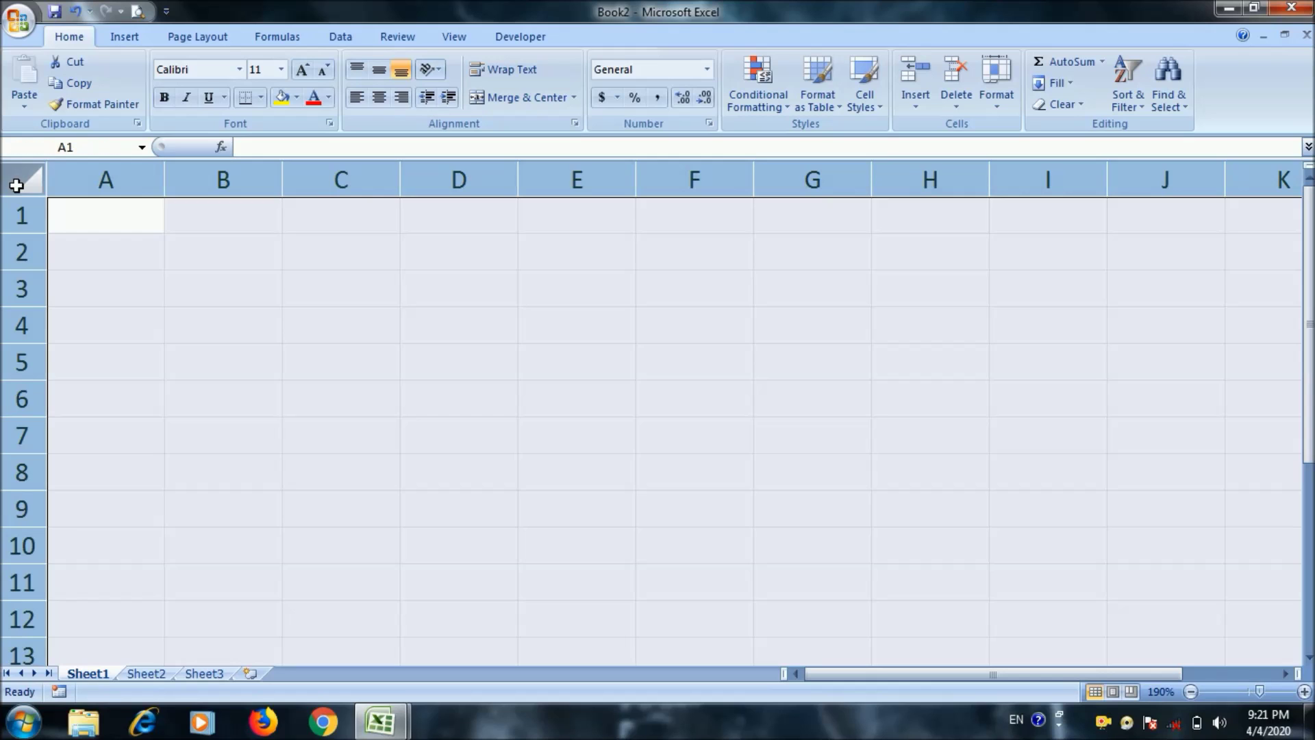
pyautogui.click(174, 291)
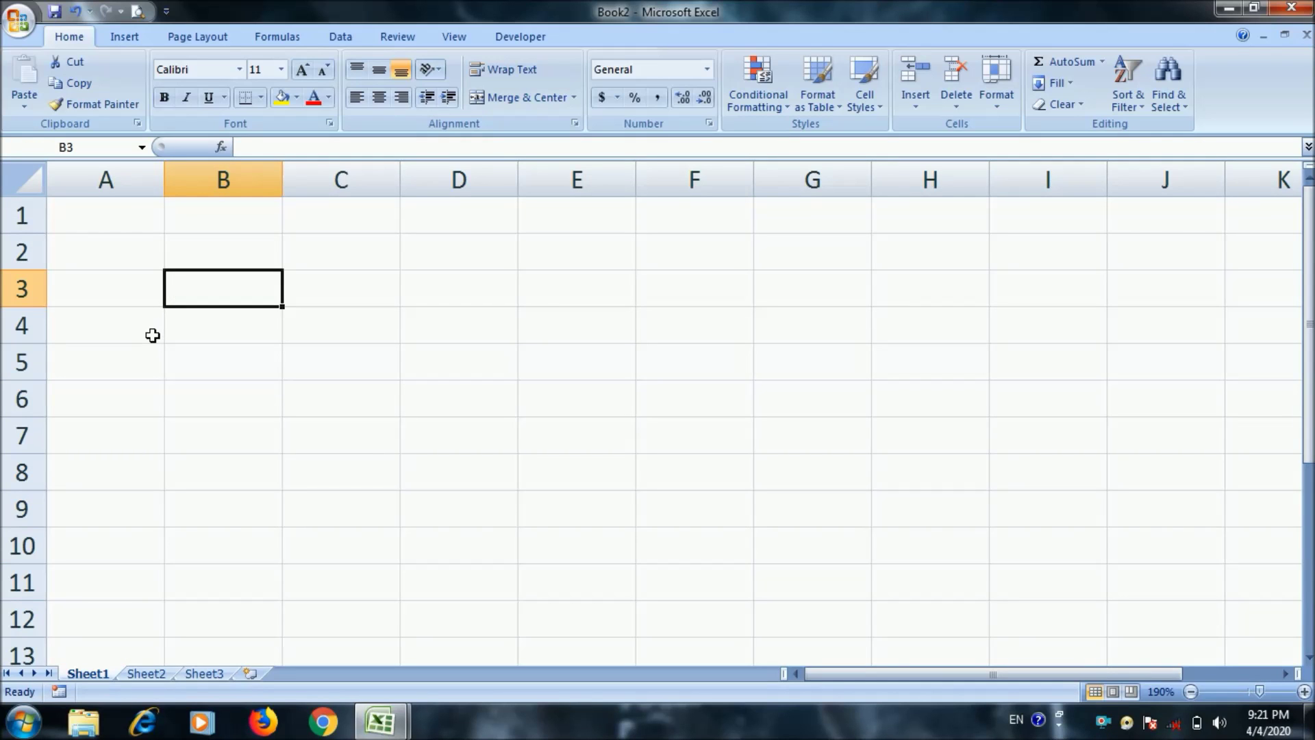
pyautogui.keyDown('ctrl'); pyautogui.scroll(-2, 152, 343); pyautogui.keyUp('ctrl')
pyautogui.keyDown('ctrl'); pyautogui.scroll(-1, 152, 335); pyautogui.keyUp('ctrl')
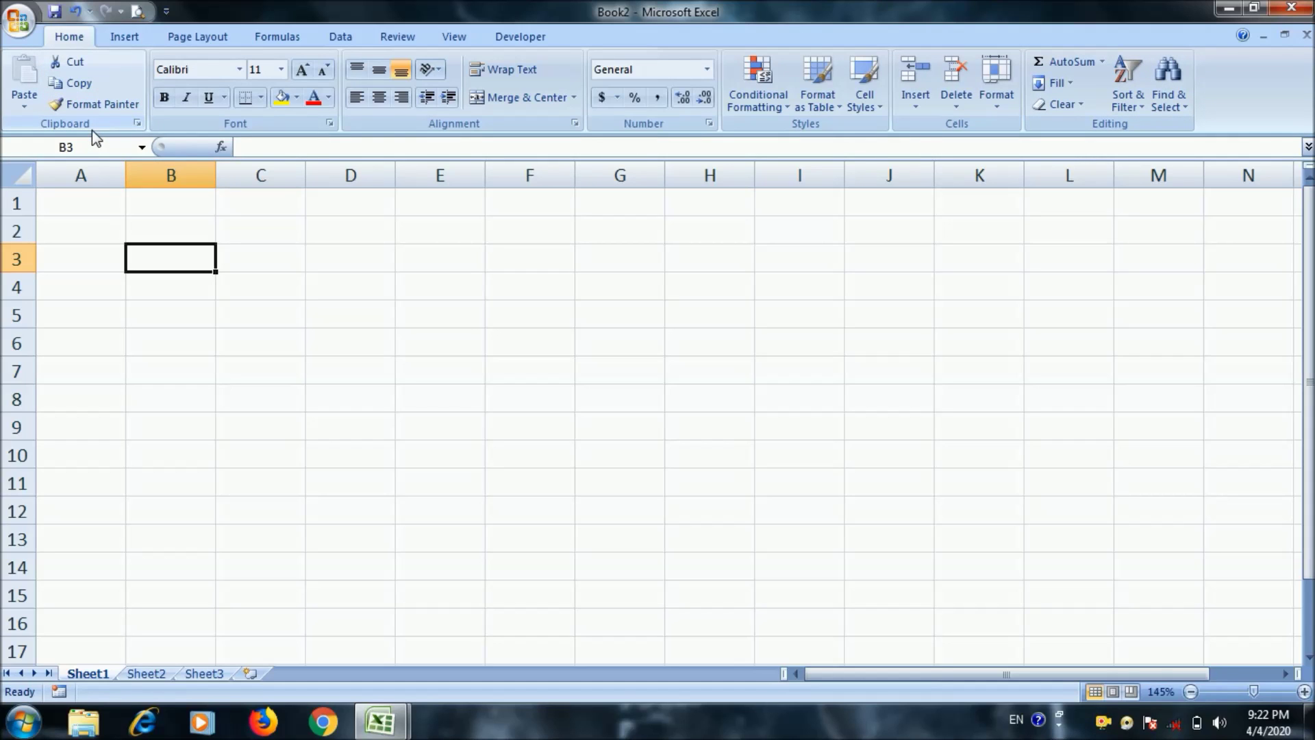
pyautogui.click(271, 313)
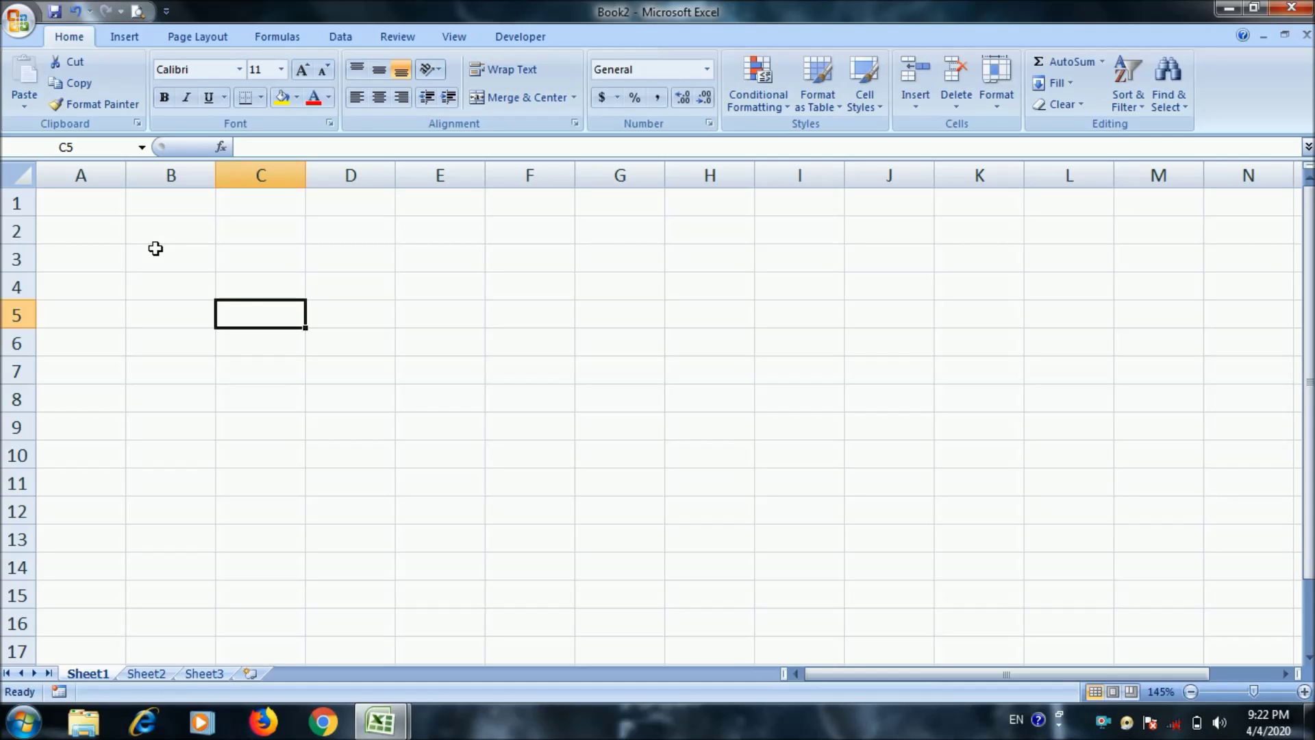
pyautogui.hotkey('ctrl', 'o')
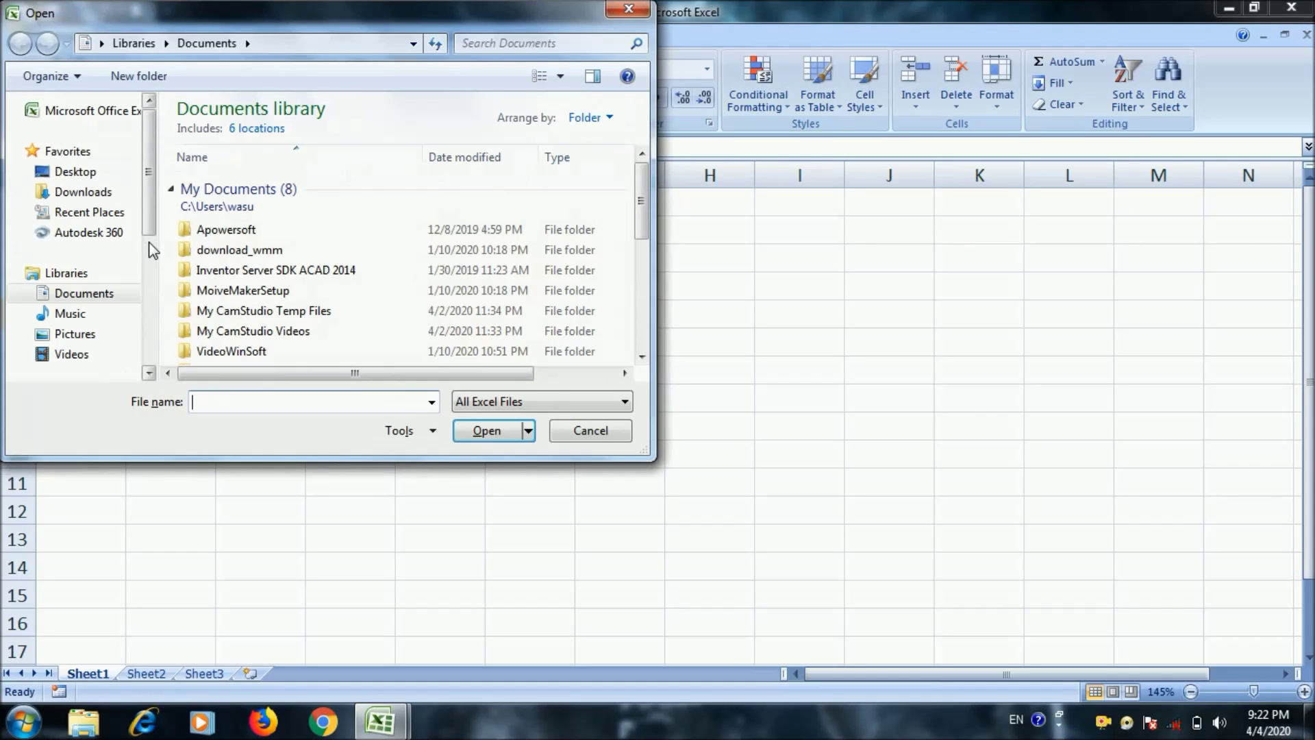
# Open the www workbook from Local Disk (D:)
pyautogui.scroll(-1, 148, 281)
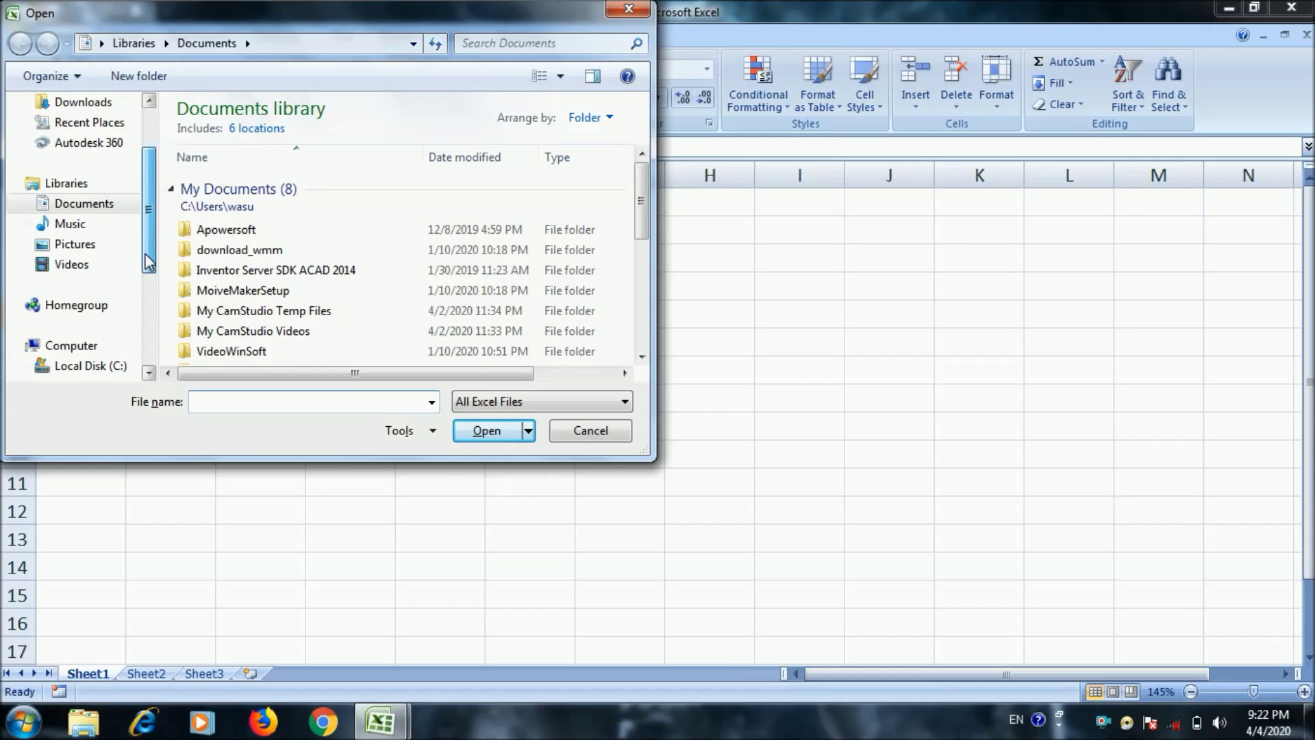
pyautogui.scroll(-1, 148, 291)
pyautogui.click(103, 326)
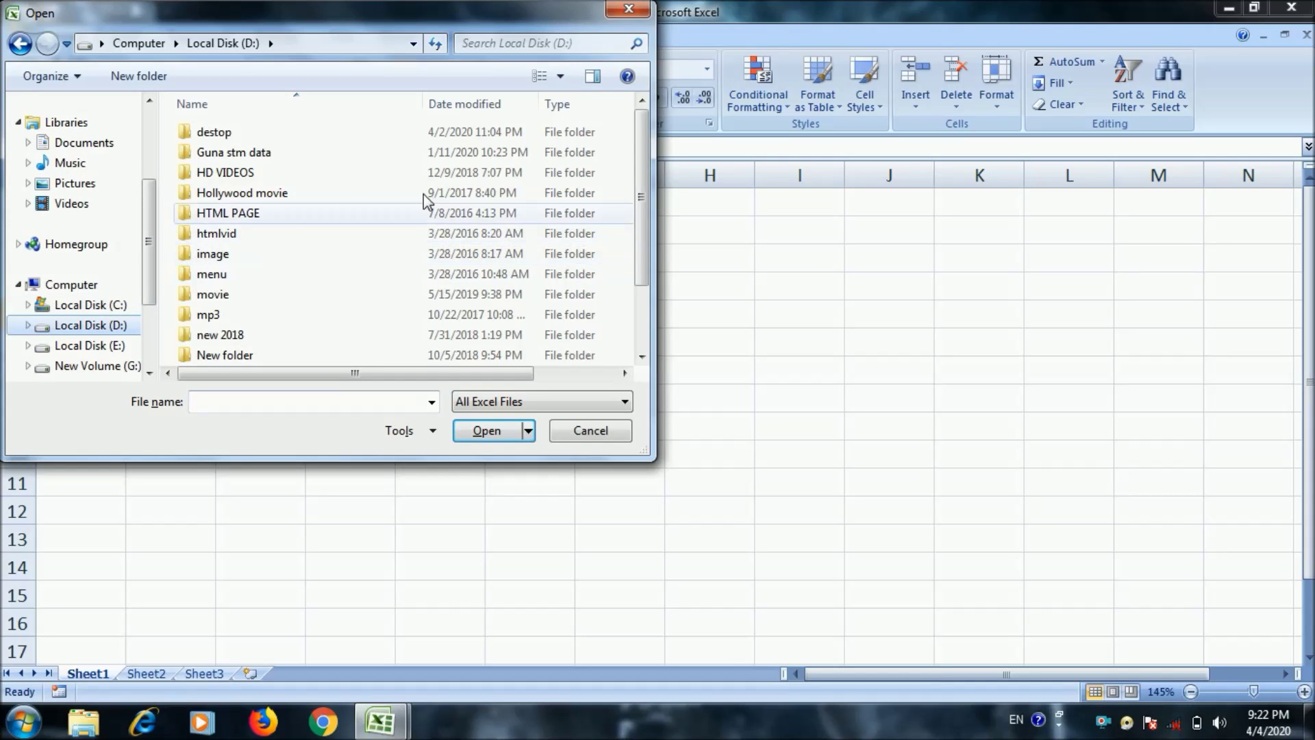
pyautogui.moveTo(641, 205); pyautogui.dragTo(641, 264)
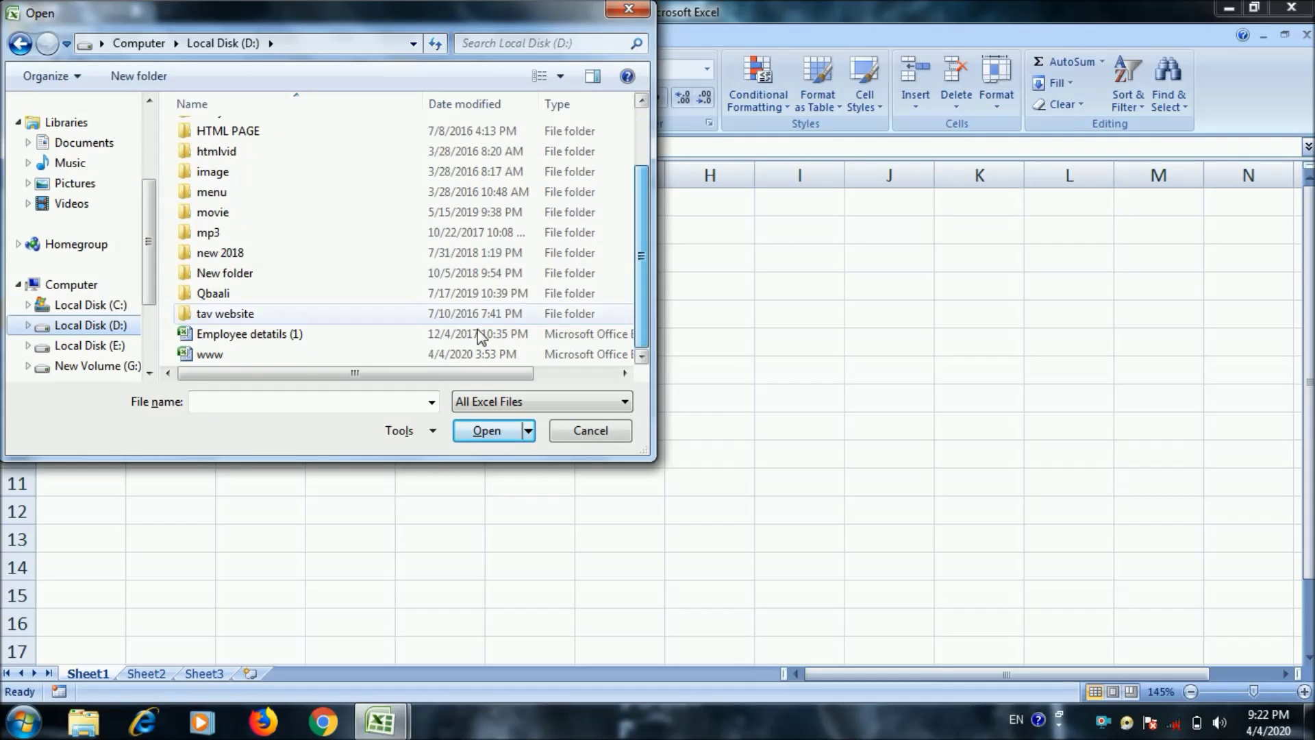
pyautogui.click(219, 354)
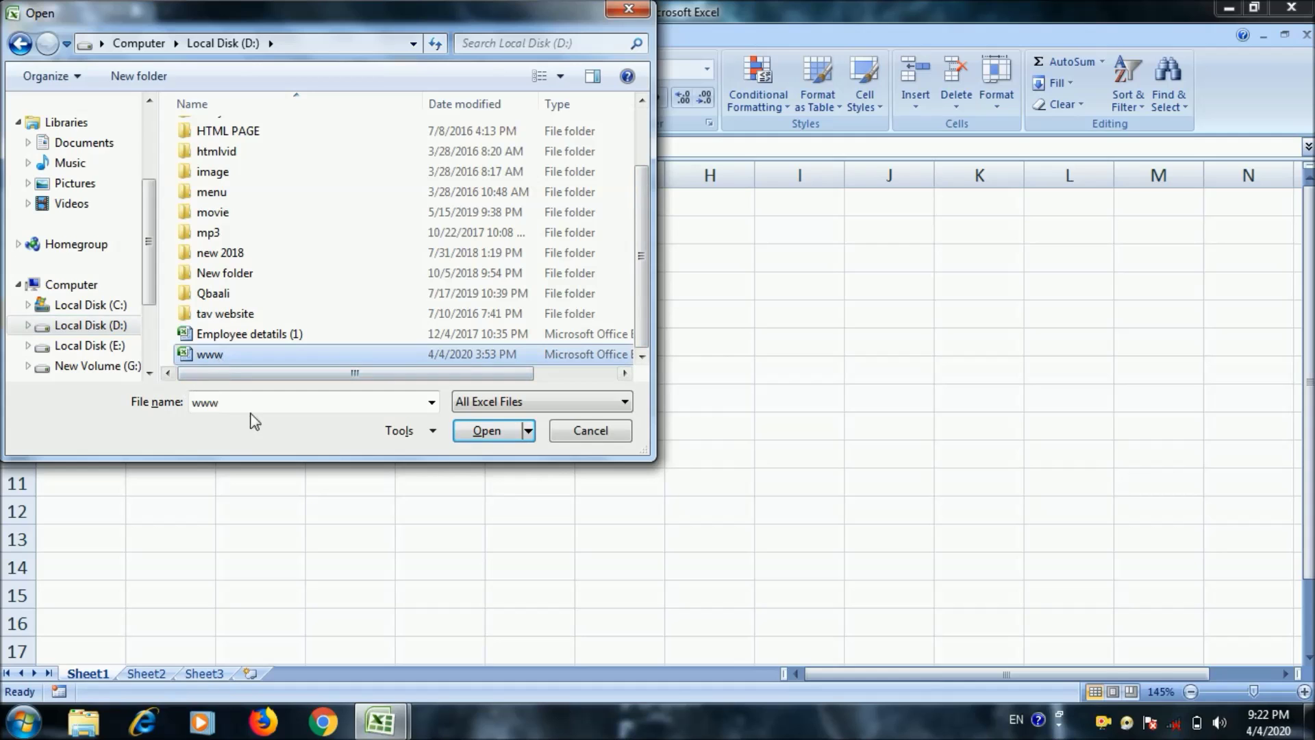
pyautogui.click(496, 434)
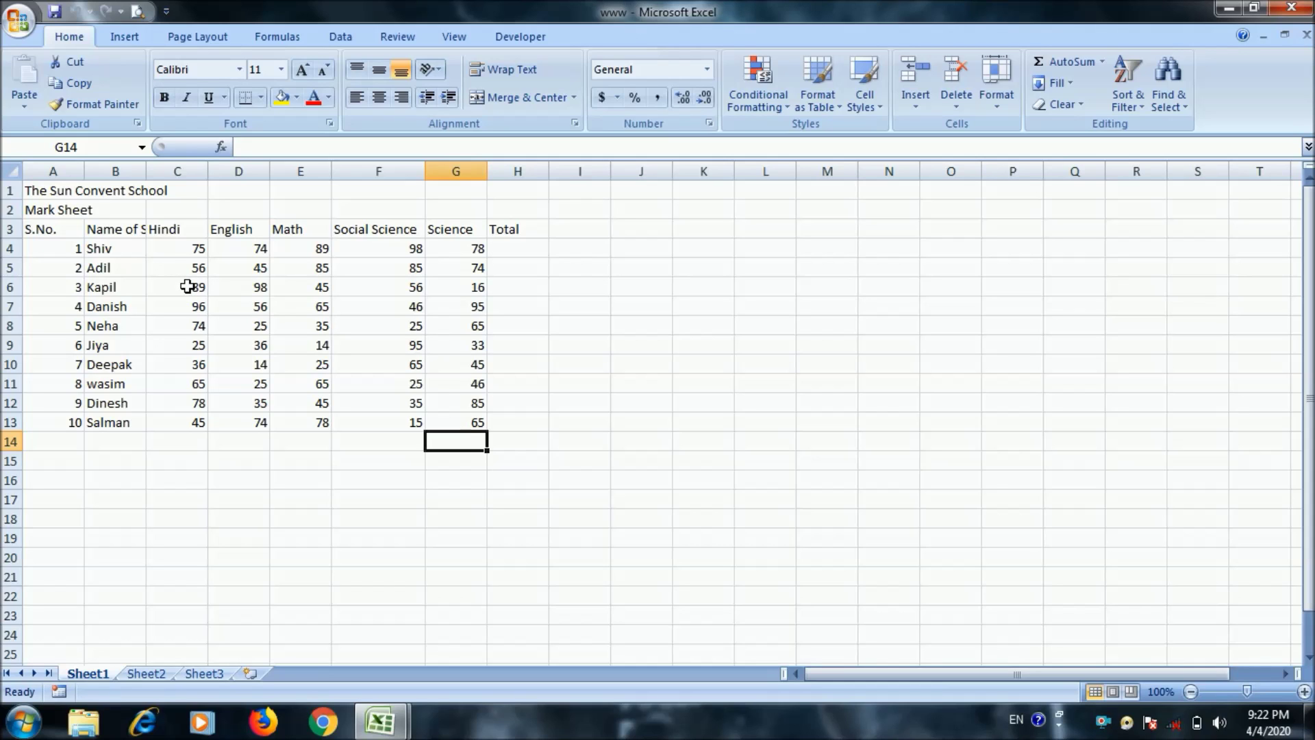
pyautogui.moveTo(38, 193)
pyautogui.mouseDown()
pyautogui.moveTo(458, 246)
pyautogui.moveTo(499, 429)
pyautogui.mouseUp()
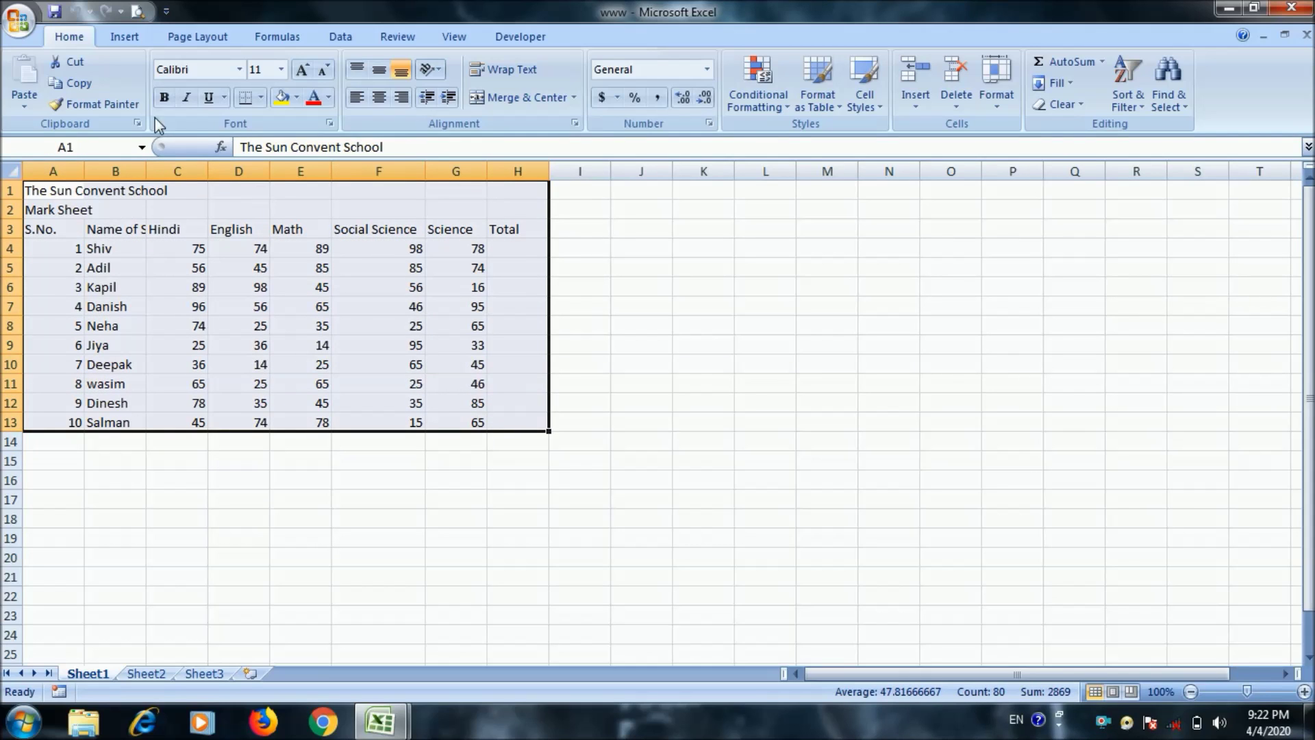
pyautogui.click(80, 83)
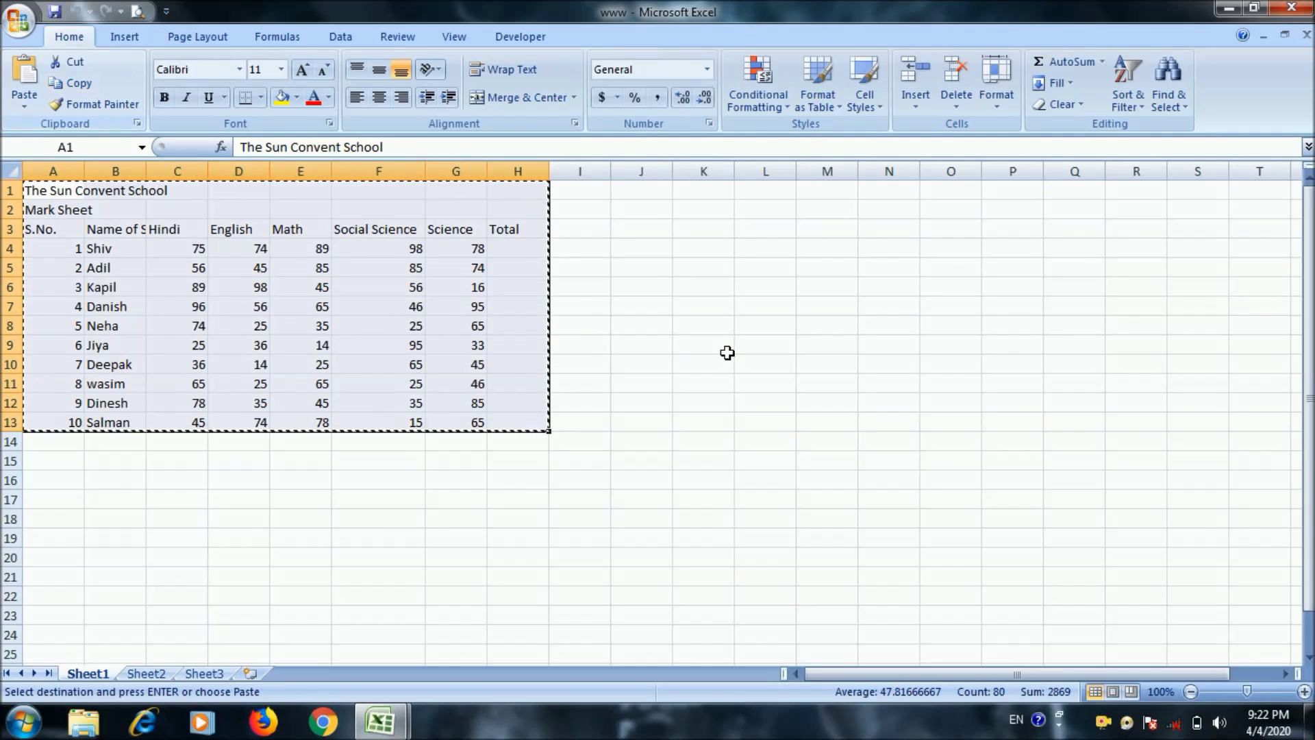
pyautogui.click(765, 212)
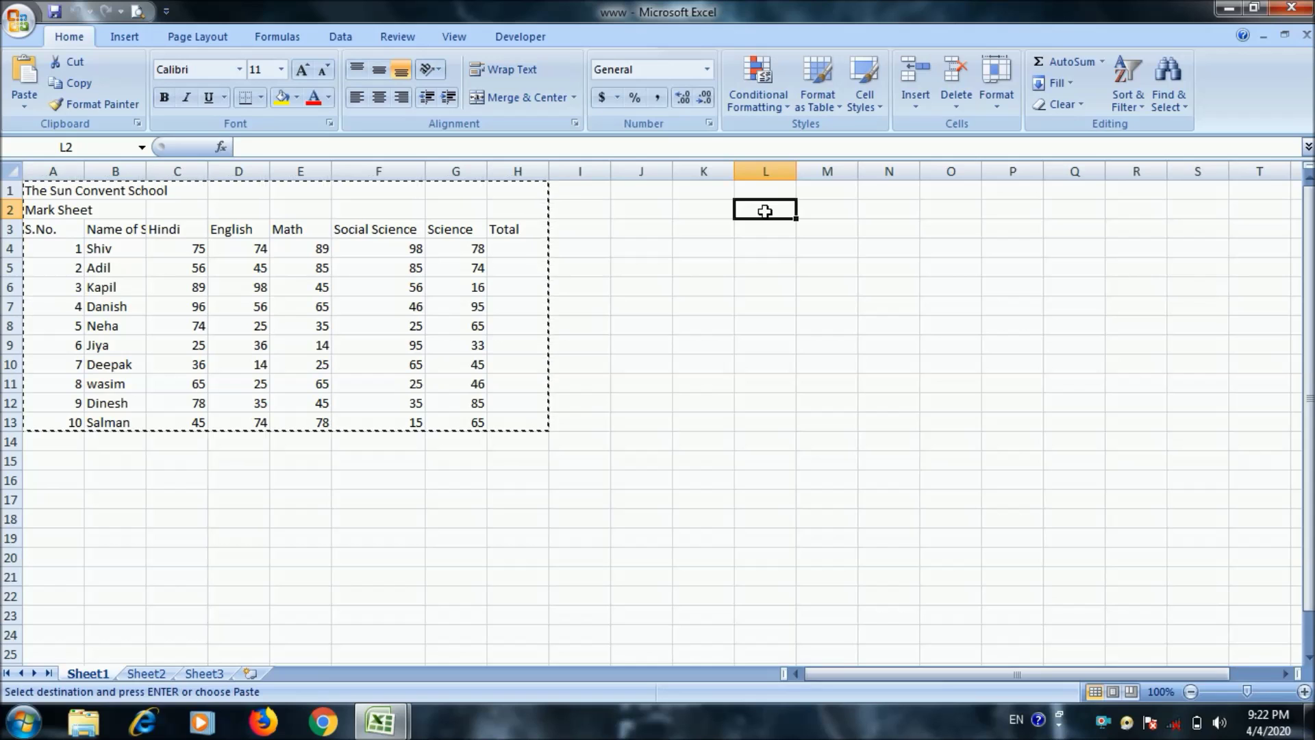
pyautogui.click(767, 197)
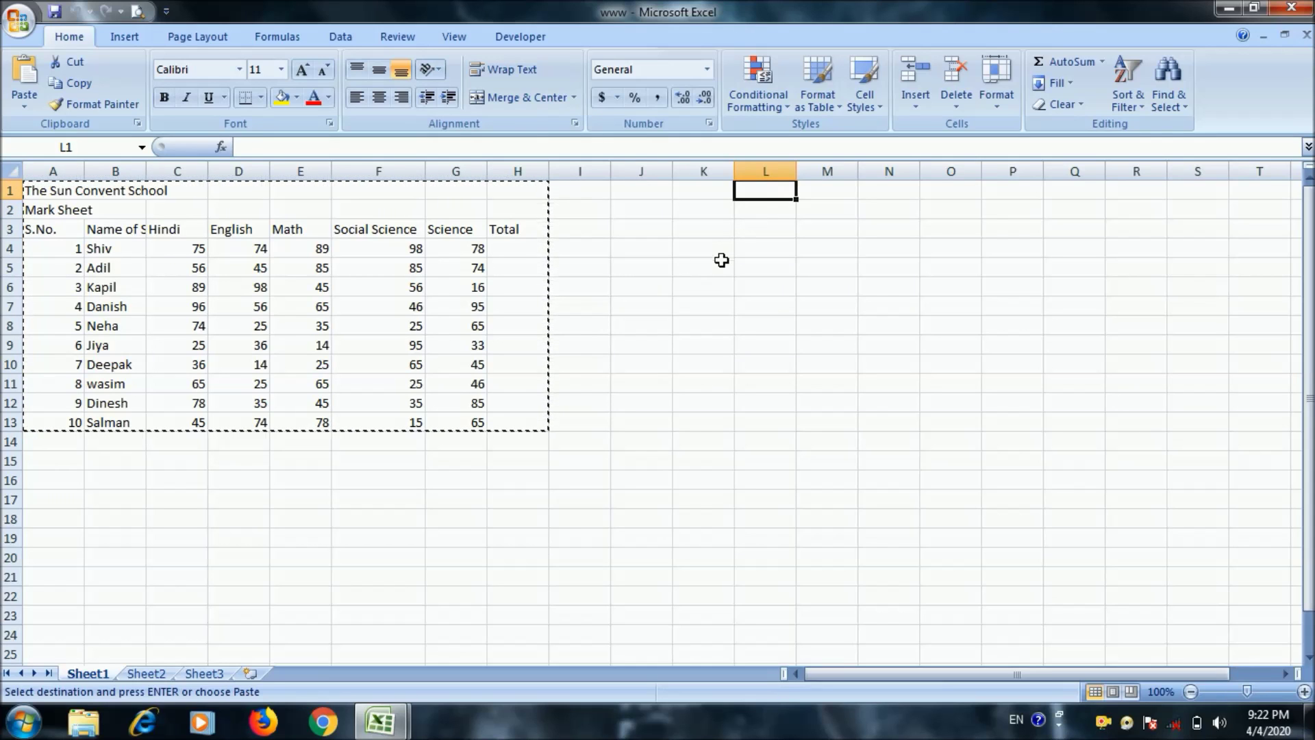
pyautogui.click(24, 76)
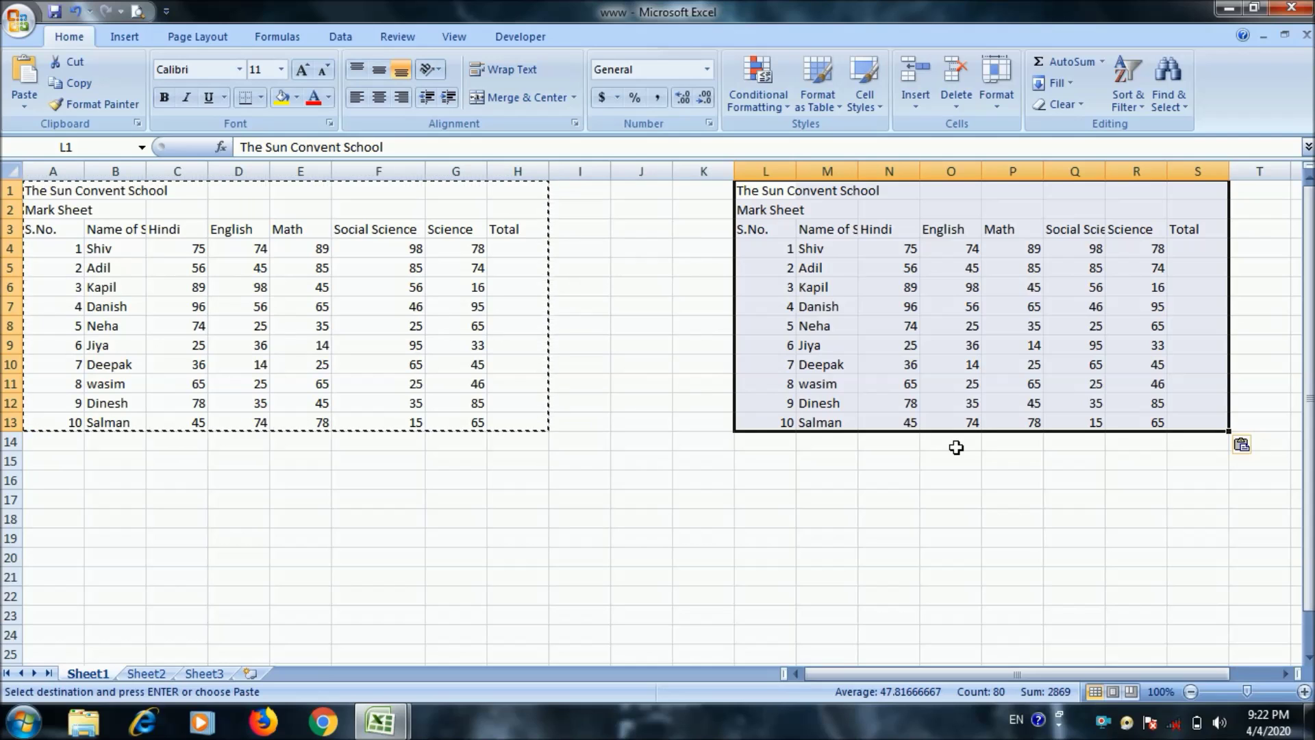
pyautogui.hotkey('ctrl', 'z')
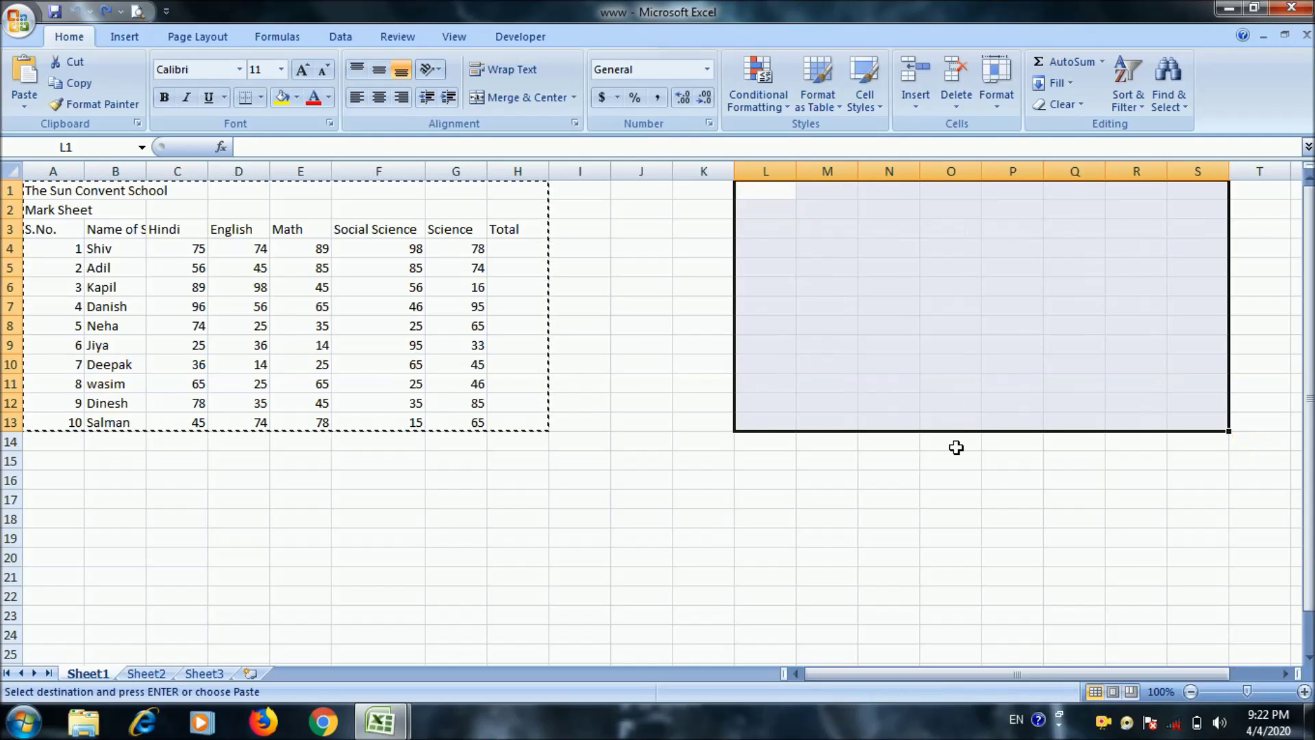
pyautogui.click(521, 462)
pyautogui.moveTo(44, 190); pyautogui.dragTo(523, 431)
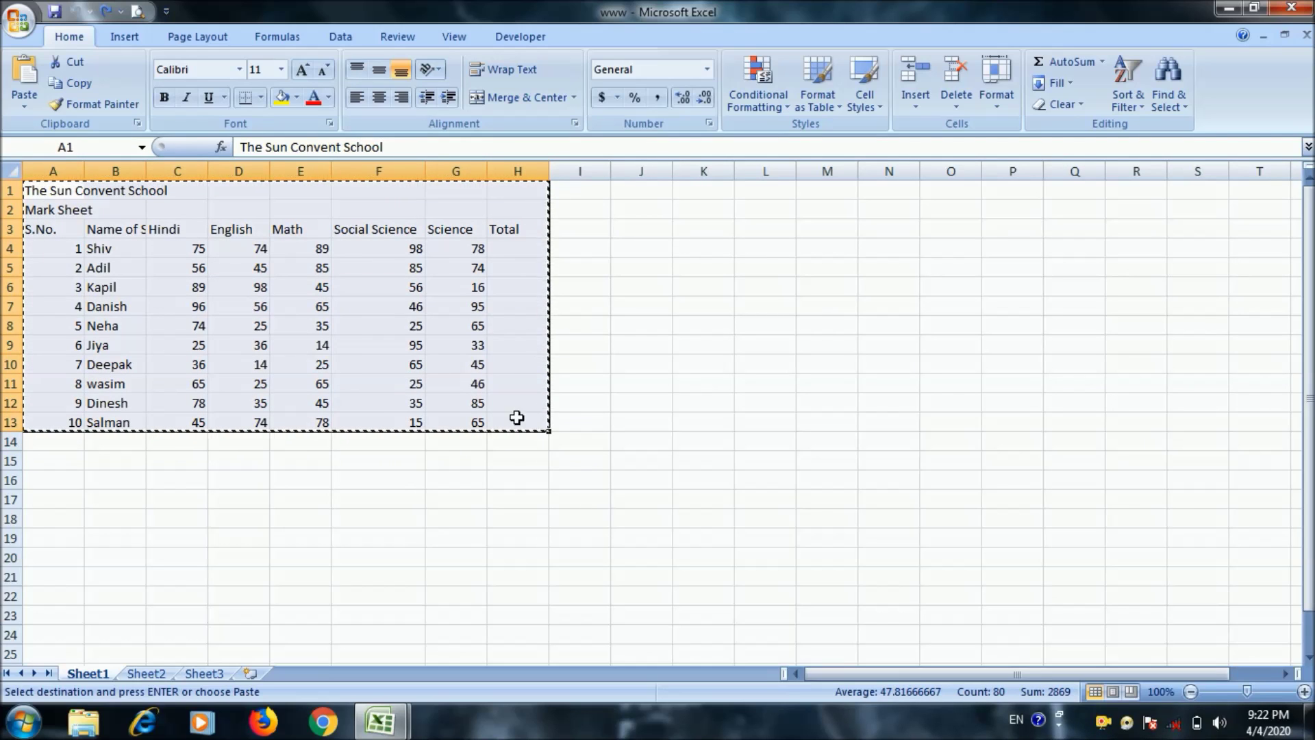
pyautogui.click(71, 65)
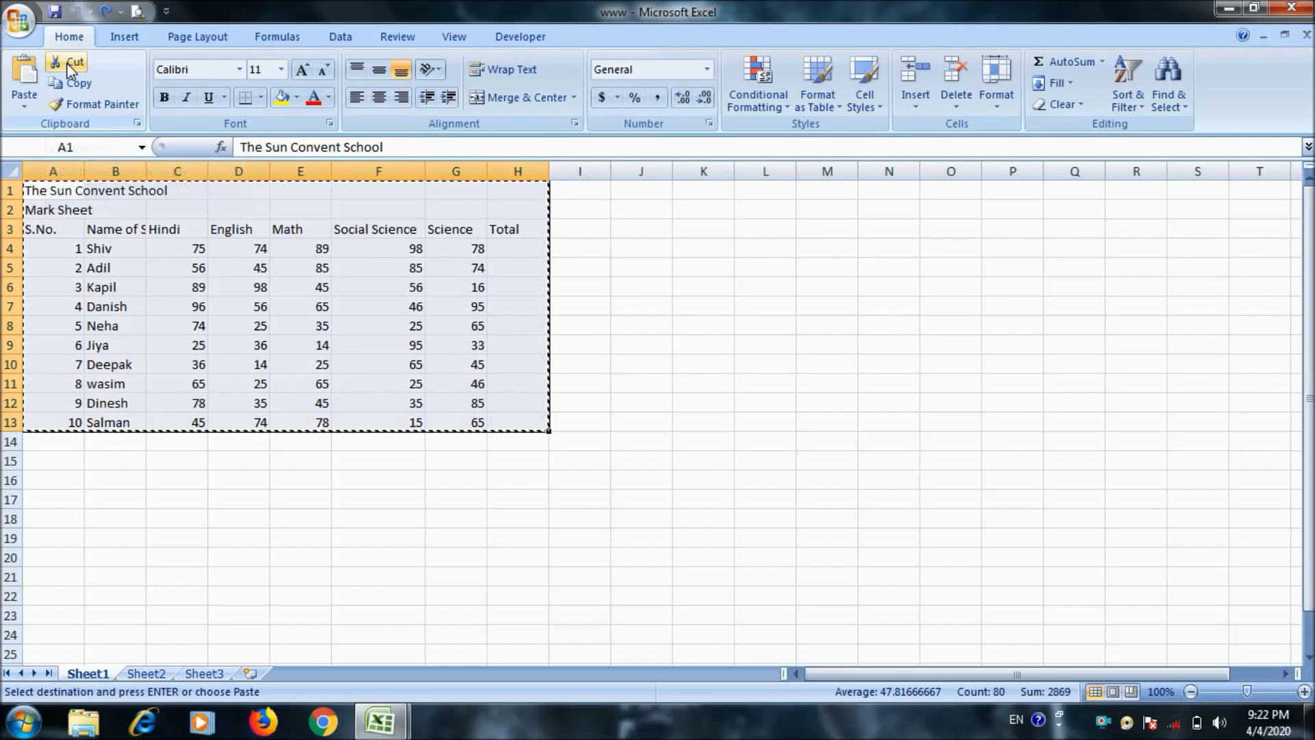
pyautogui.click(757, 200)
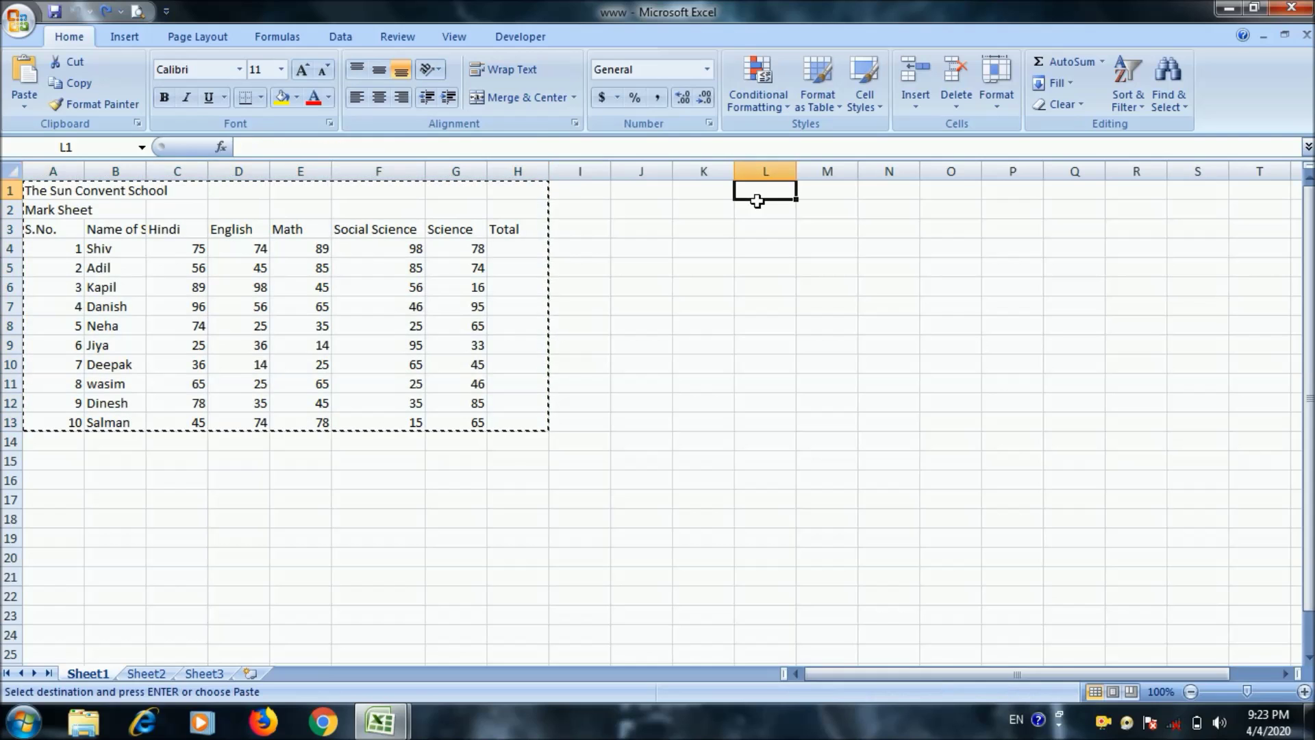
pyautogui.click(24, 76)
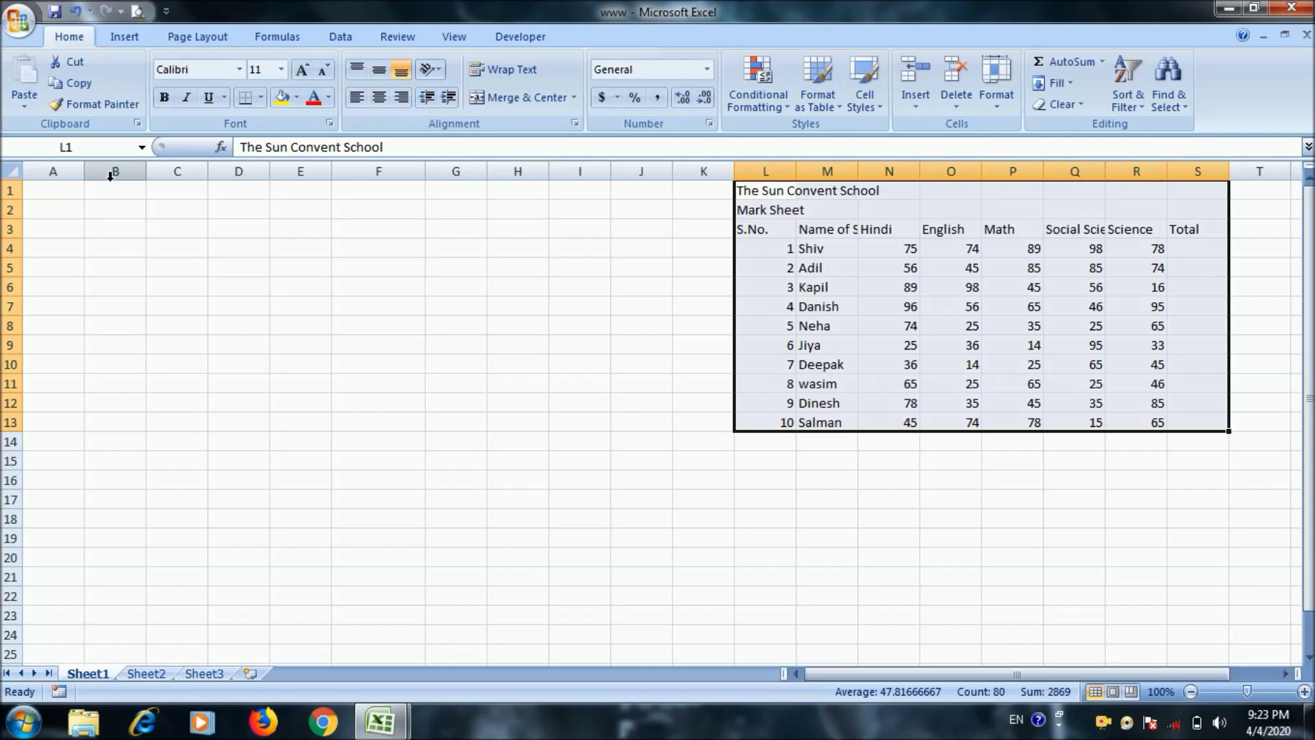
pyautogui.hotkey('ctrl', 'z')
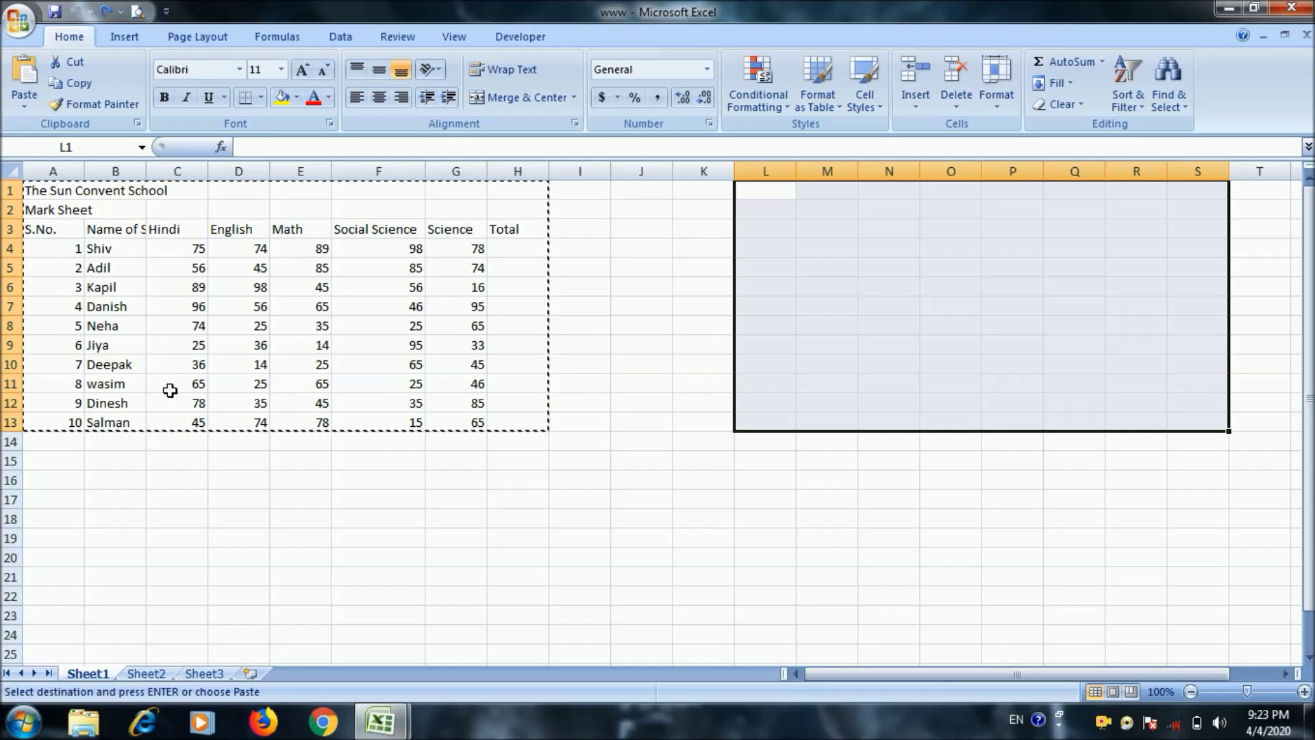
pyautogui.click(332, 461)
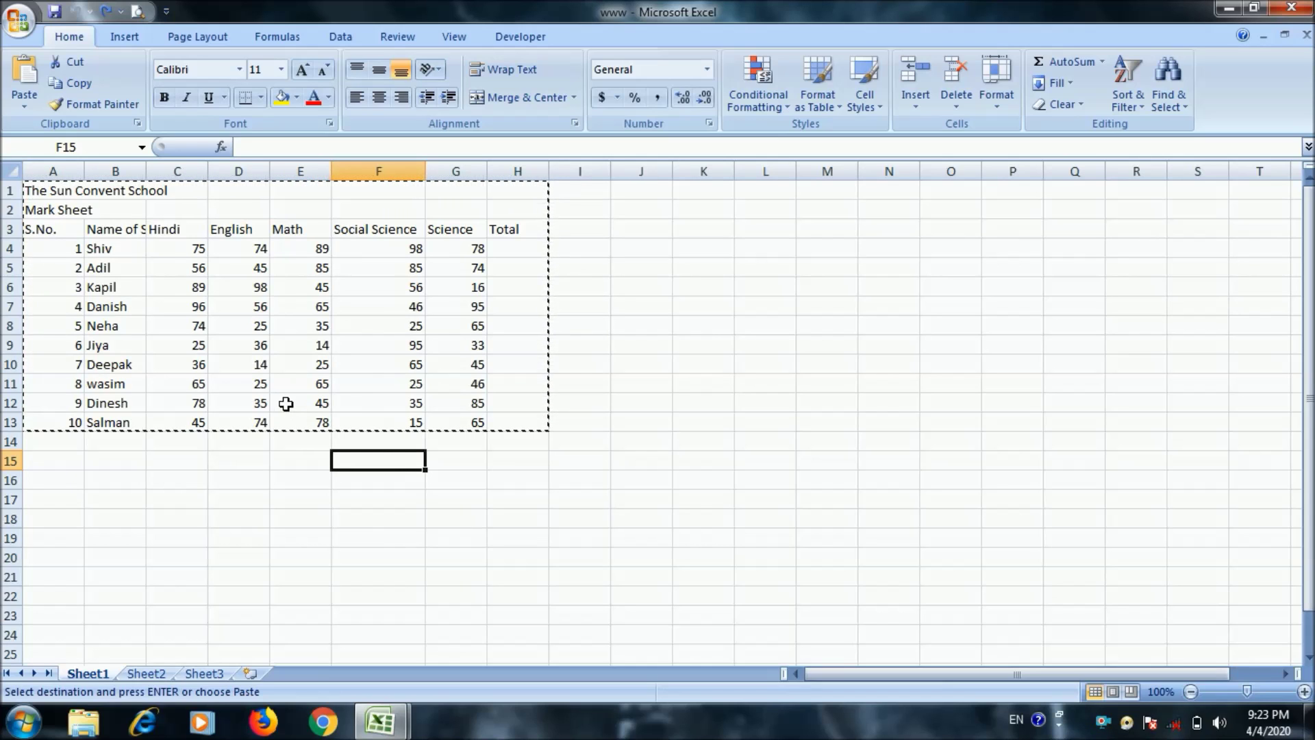
# Copy the student names and Hindi marks in B3:C13
pyautogui.moveTo(116, 229); pyautogui.dragTo(196, 449)
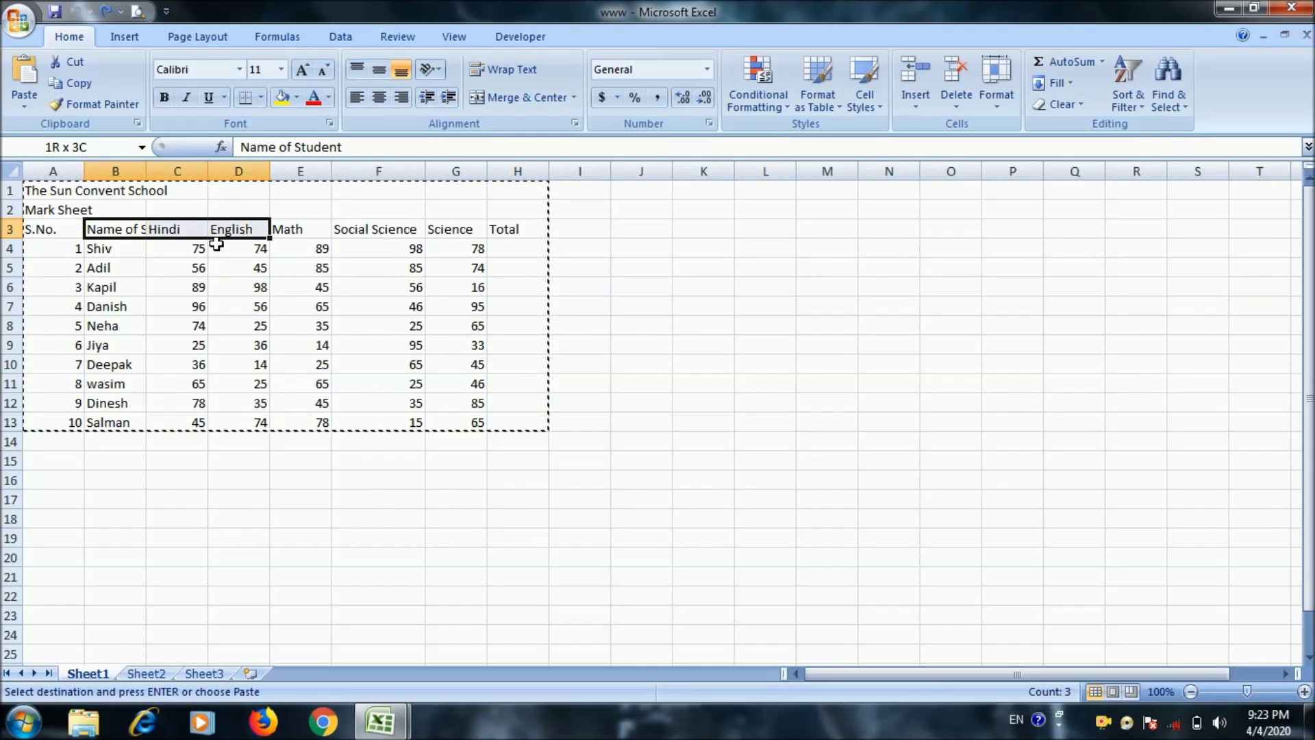
pyautogui.moveTo(196, 448); pyautogui.dragTo(207, 425)
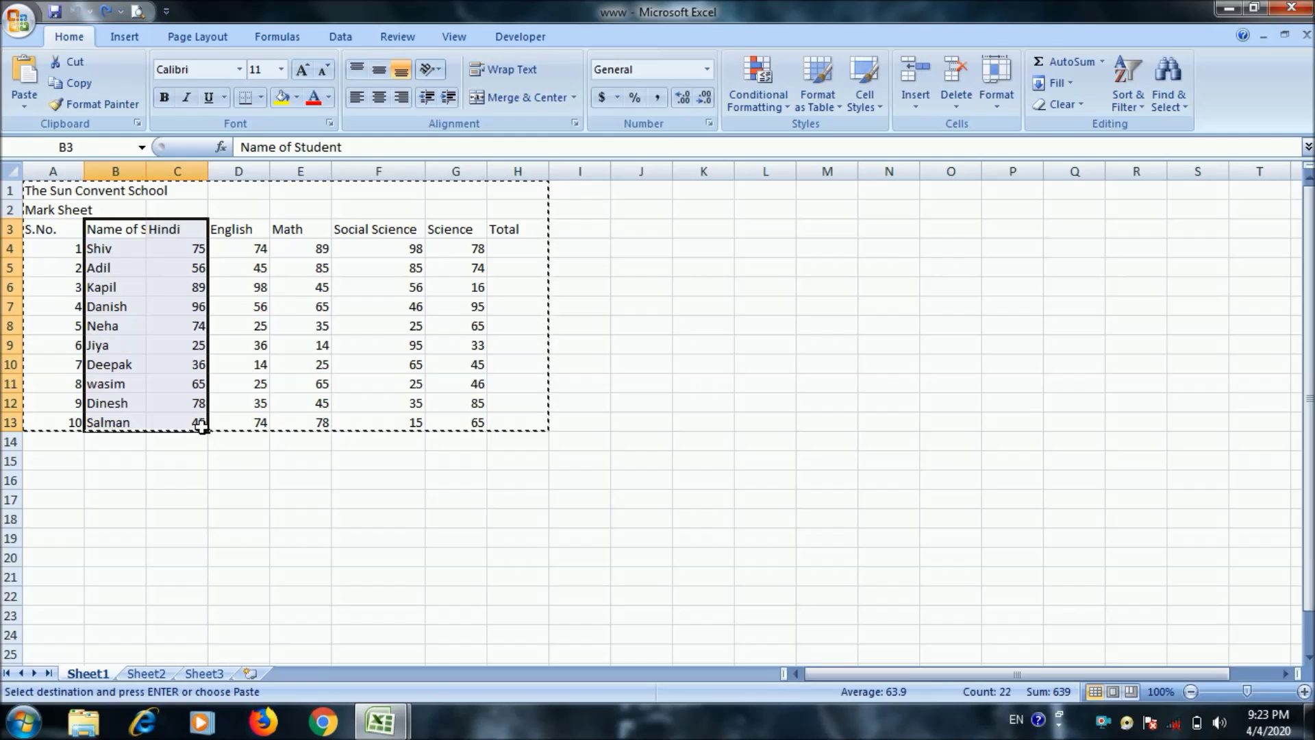
pyautogui.click(75, 83)
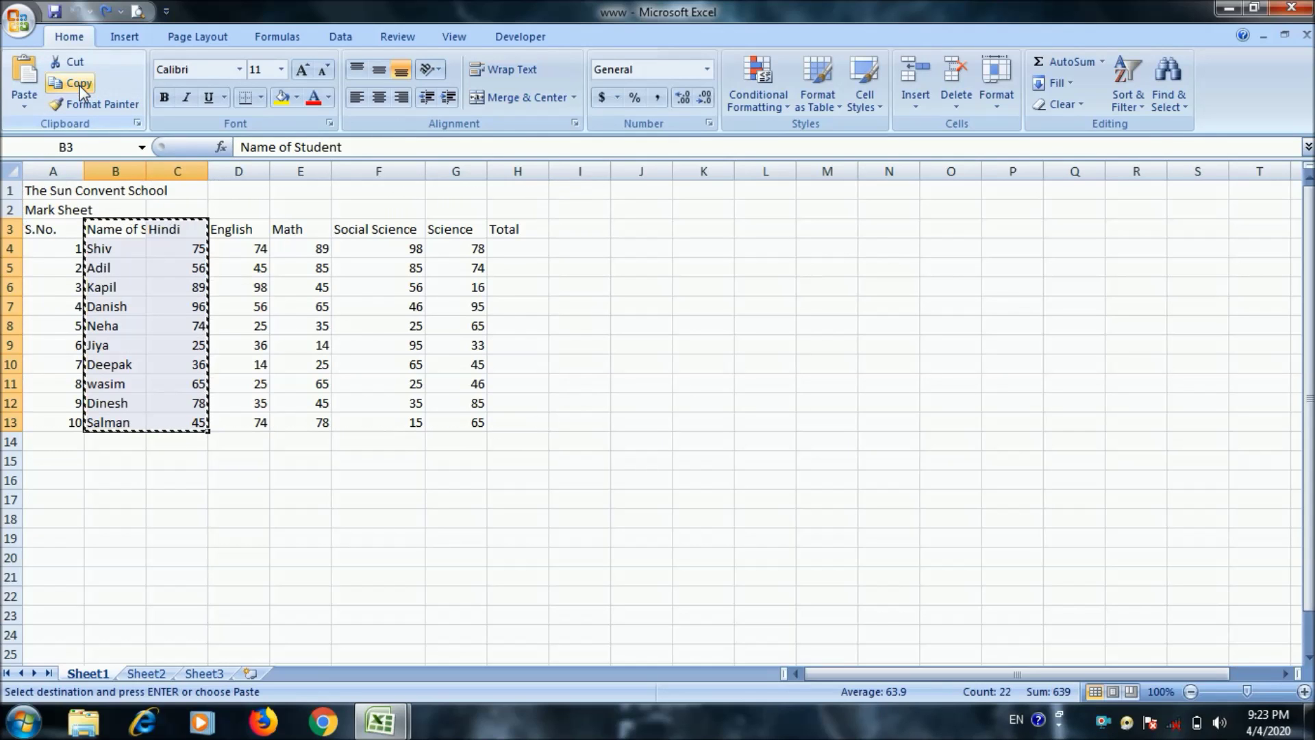
# Paste them below the table as values with Transpose ticked
pyautogui.click(456, 482)
pyautogui.click(24, 106)
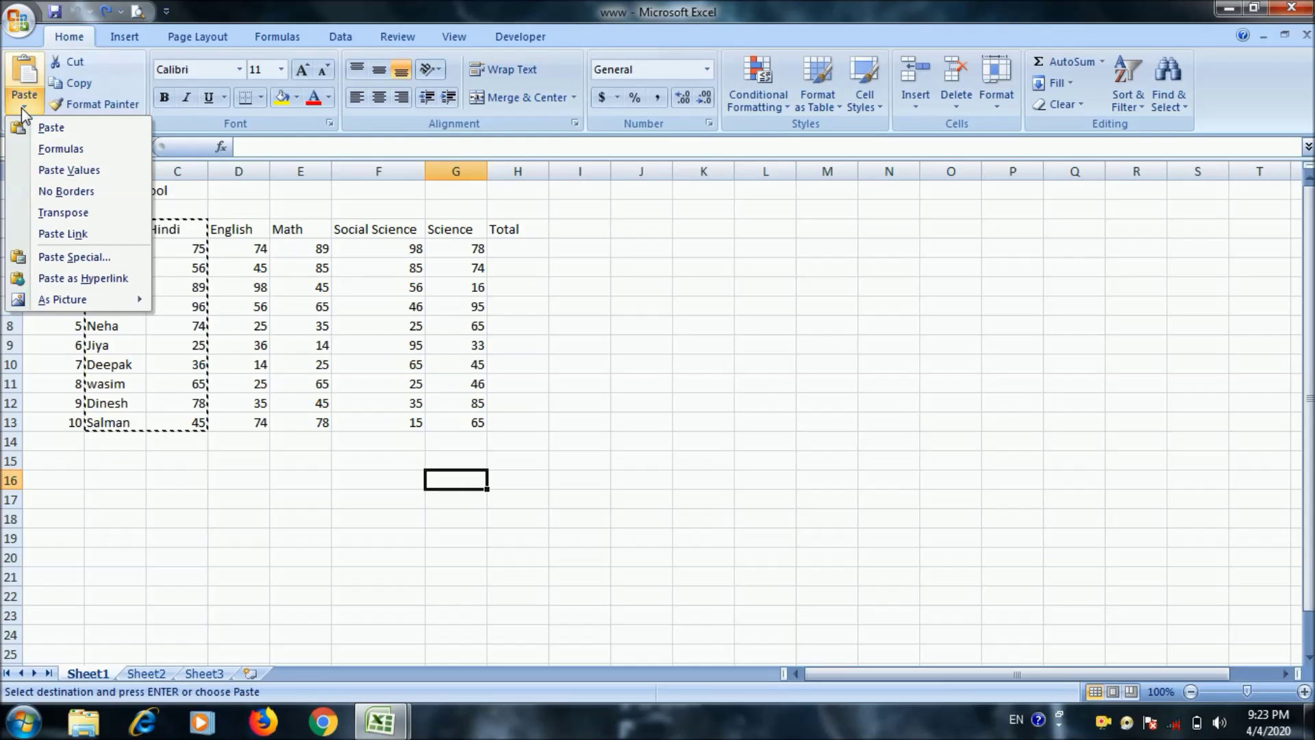
pyautogui.click(88, 257)
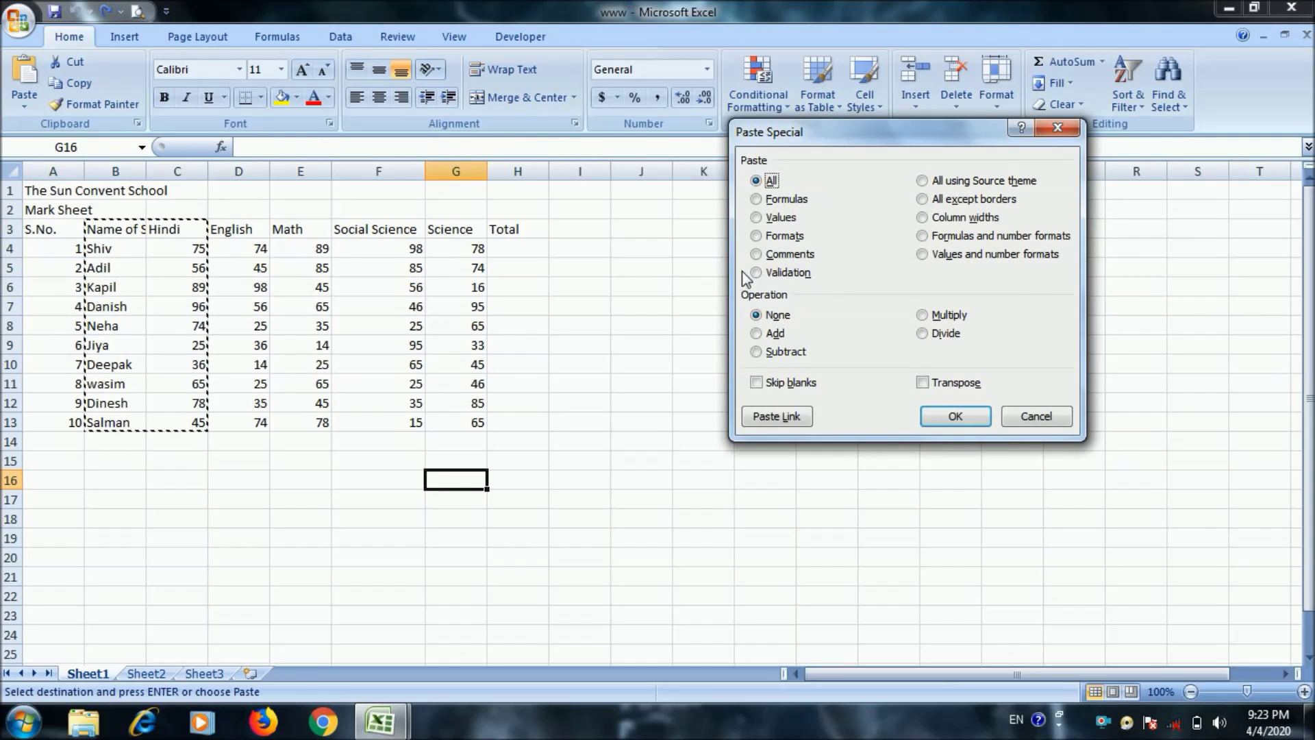
pyautogui.click(780, 217)
pyautogui.click(948, 386)
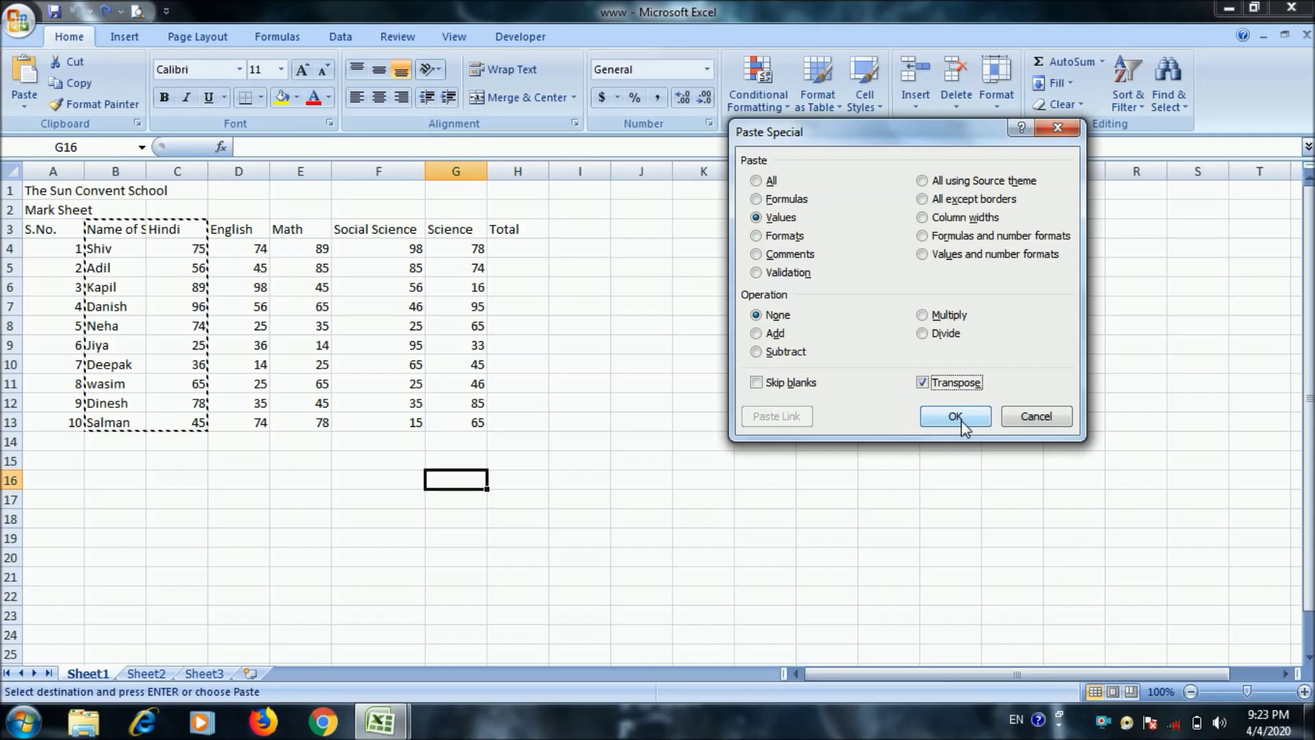
pyautogui.click(955, 415)
pyautogui.click(870, 588)
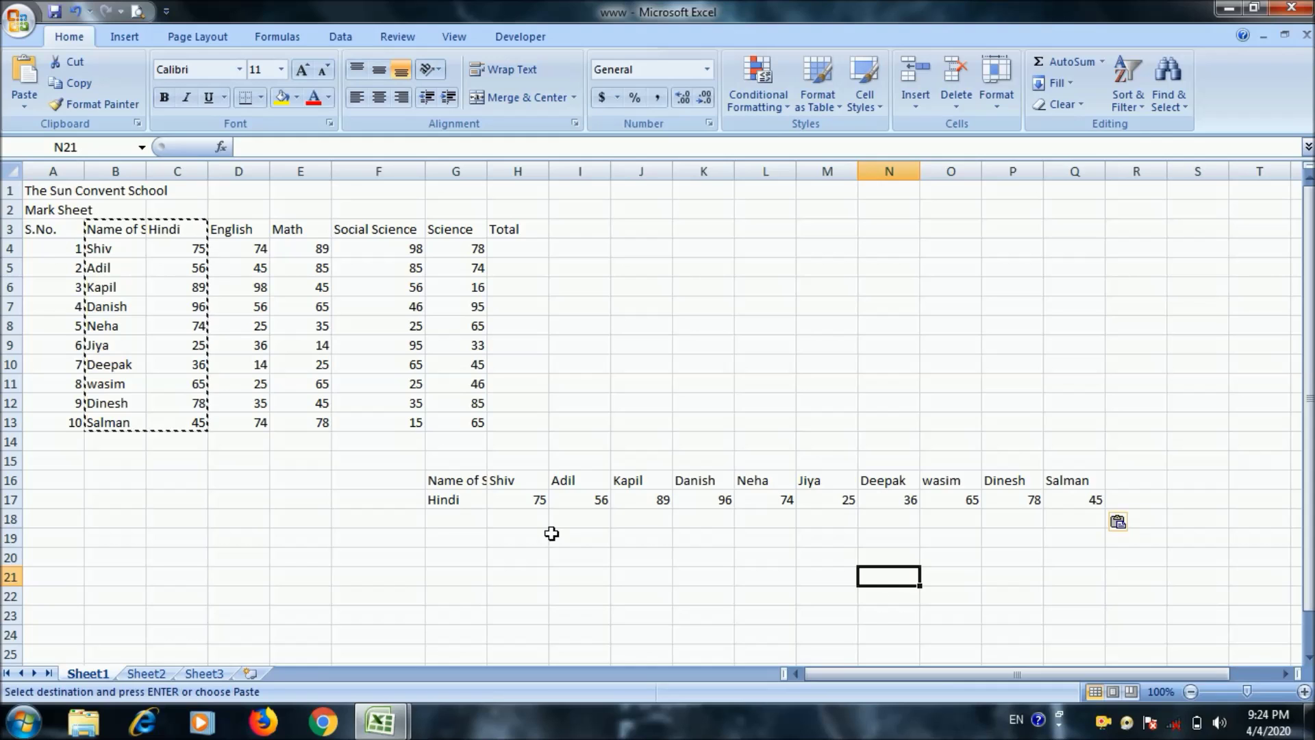
# Undo the transposed paste of names and Hindi marks
pyautogui.hotkey('ctrl', 'z')
pyautogui.click(266, 503)
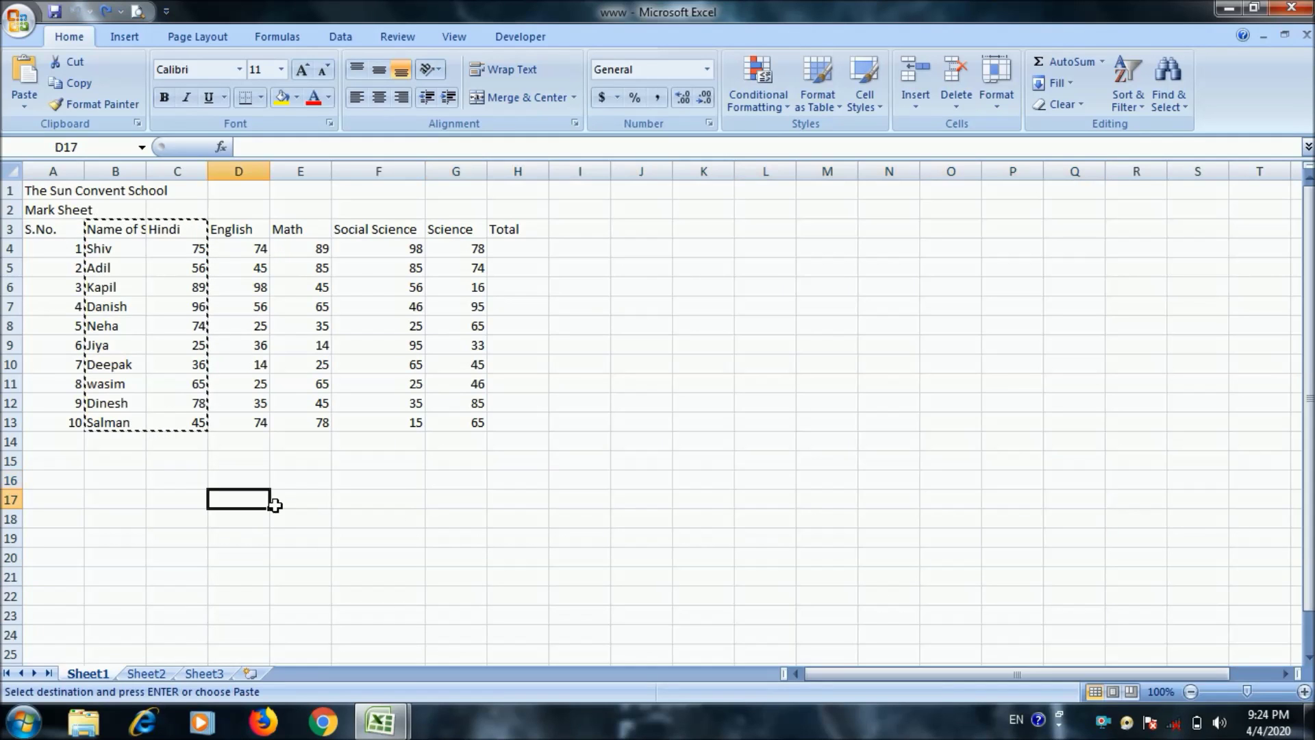
pyautogui.click(195, 503)
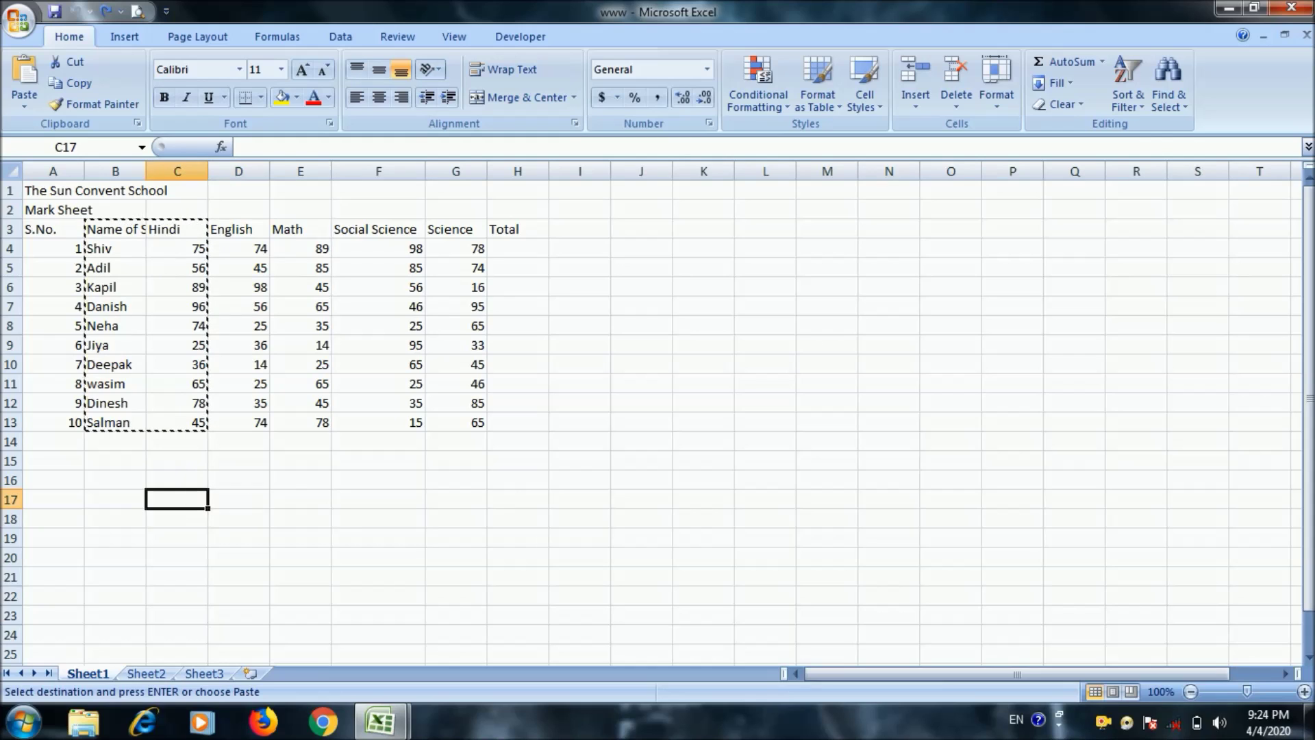
# Select the Hindi marks C4:C13, then the empty cell C15
pyautogui.click(190, 251)
pyautogui.moveTo(190, 251); pyautogui.dragTo(189, 420)
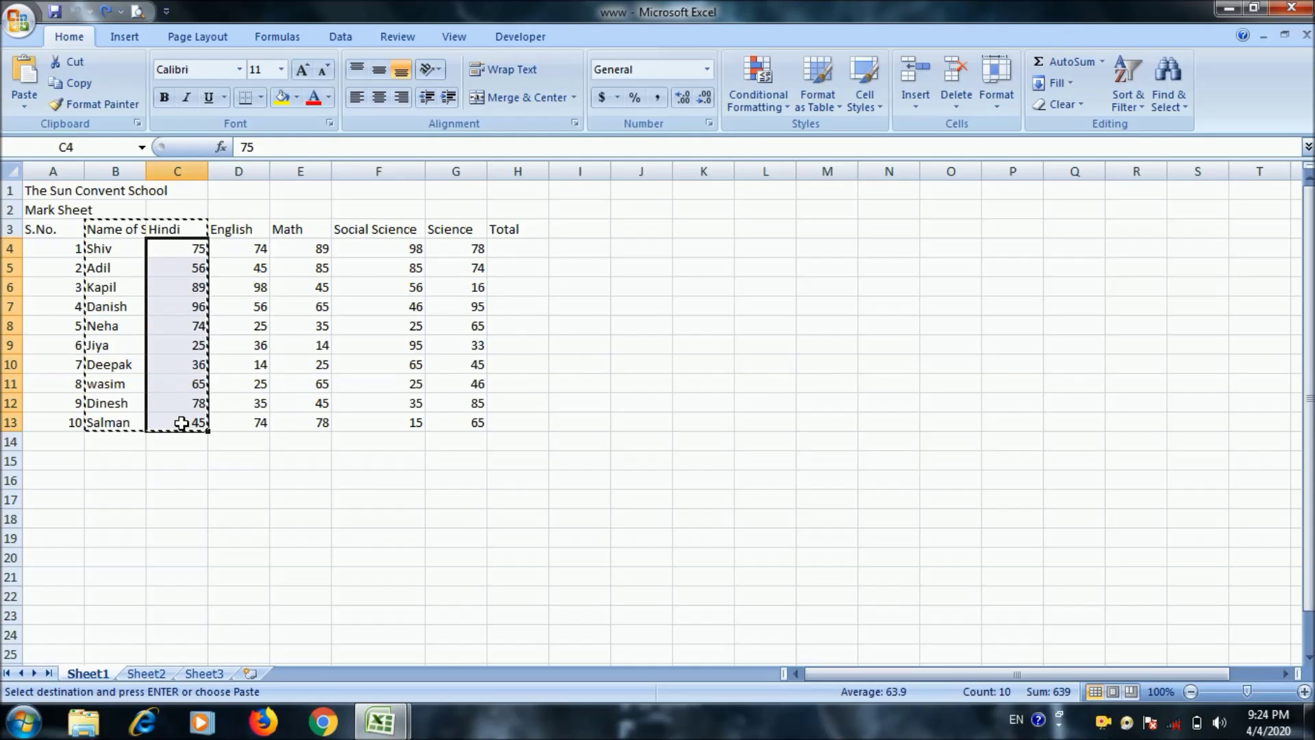
pyautogui.click(200, 471)
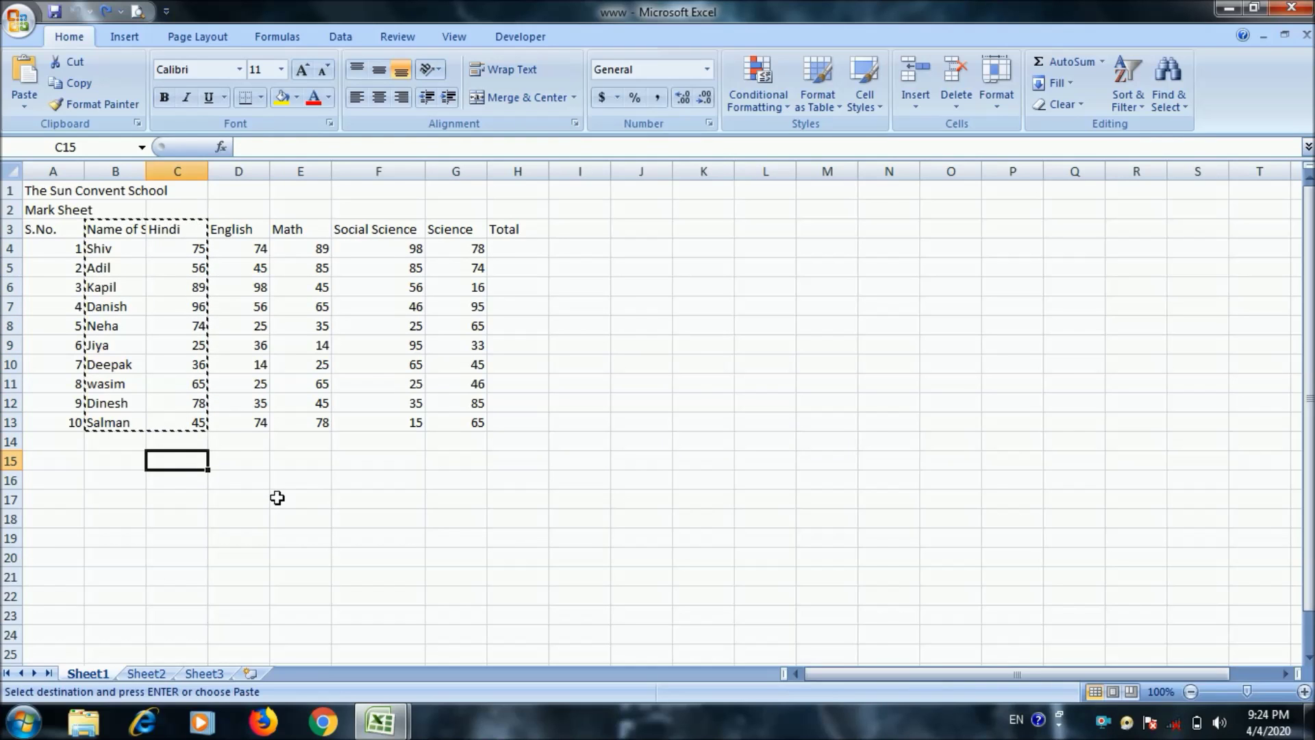
# Enter 5 in cell C15 and copy it
pyautogui.press('Escape')
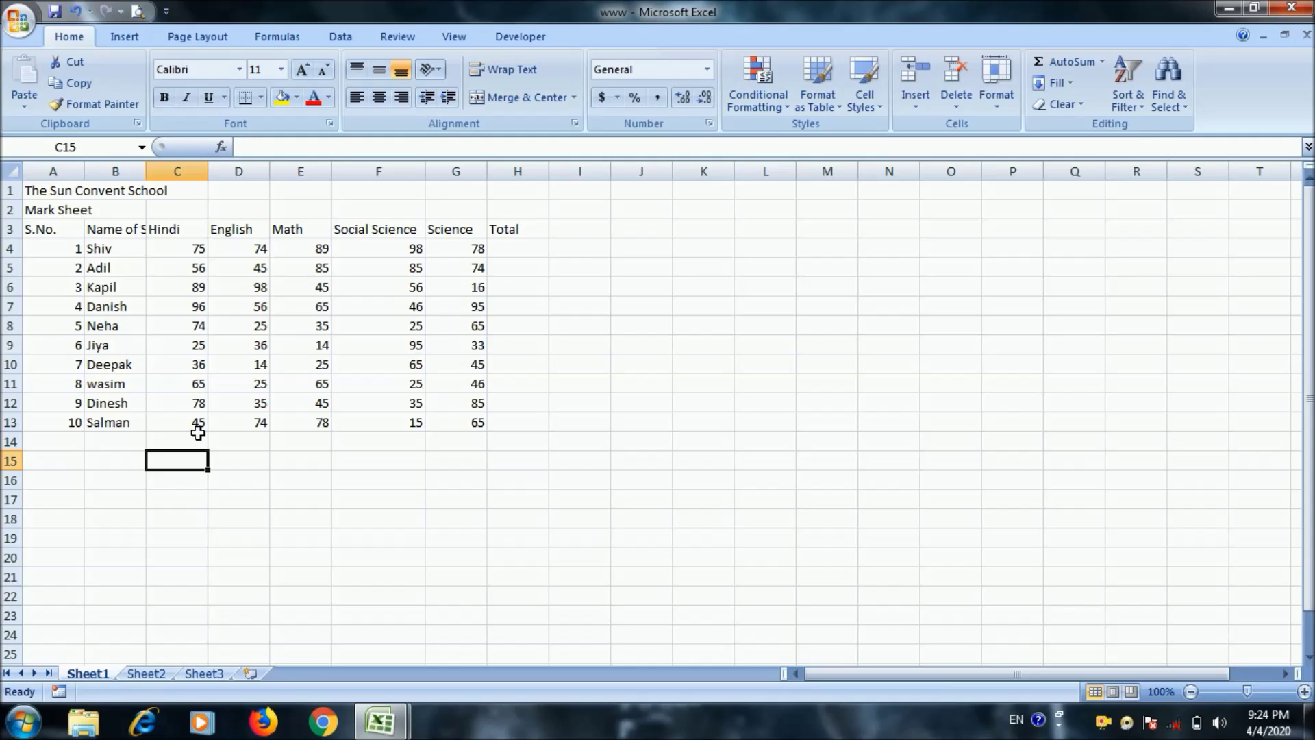
pyautogui.write('5')
pyautogui.click(223, 508)
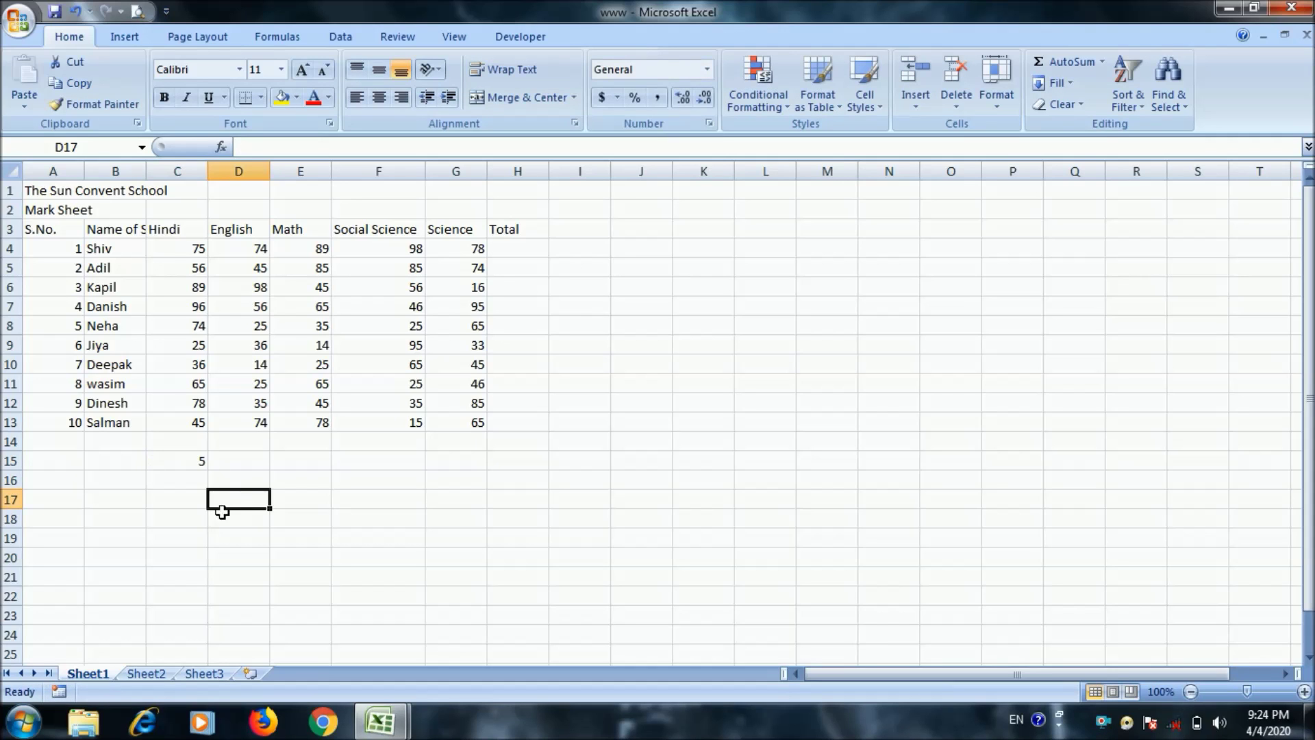
pyautogui.click(192, 469)
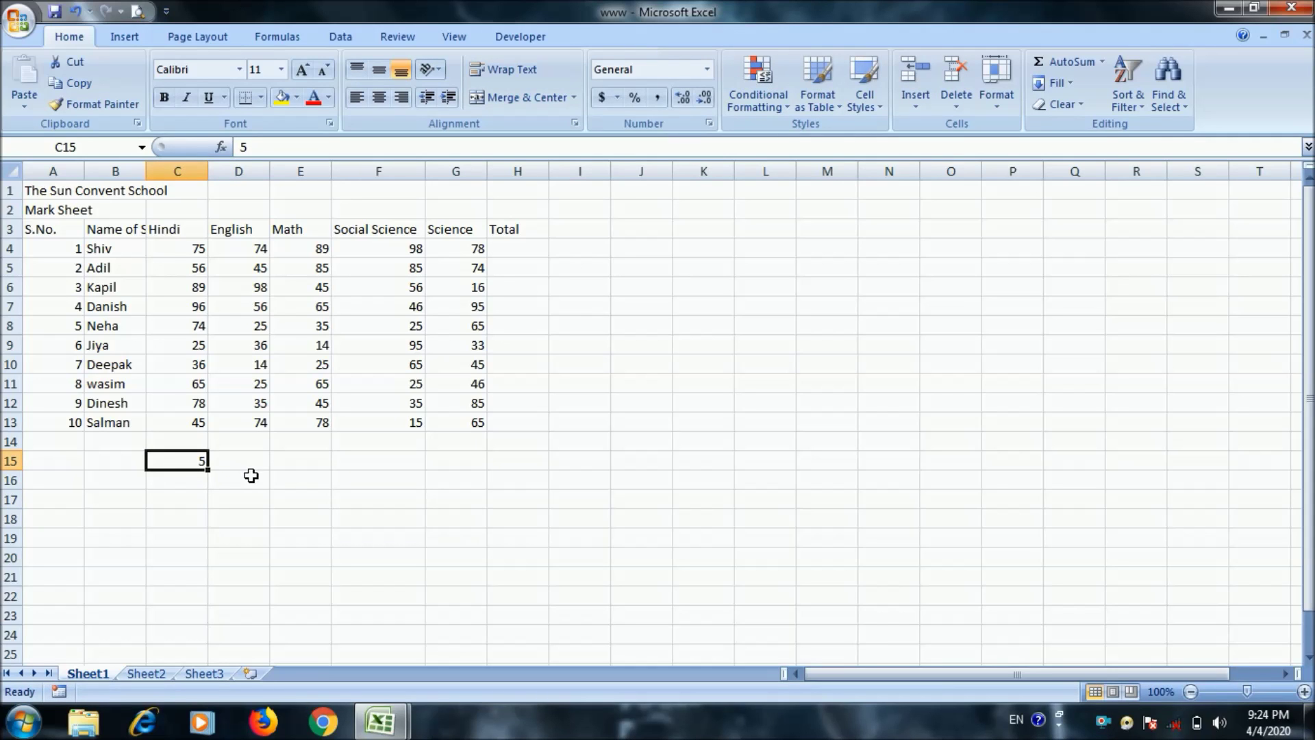
pyautogui.click(79, 84)
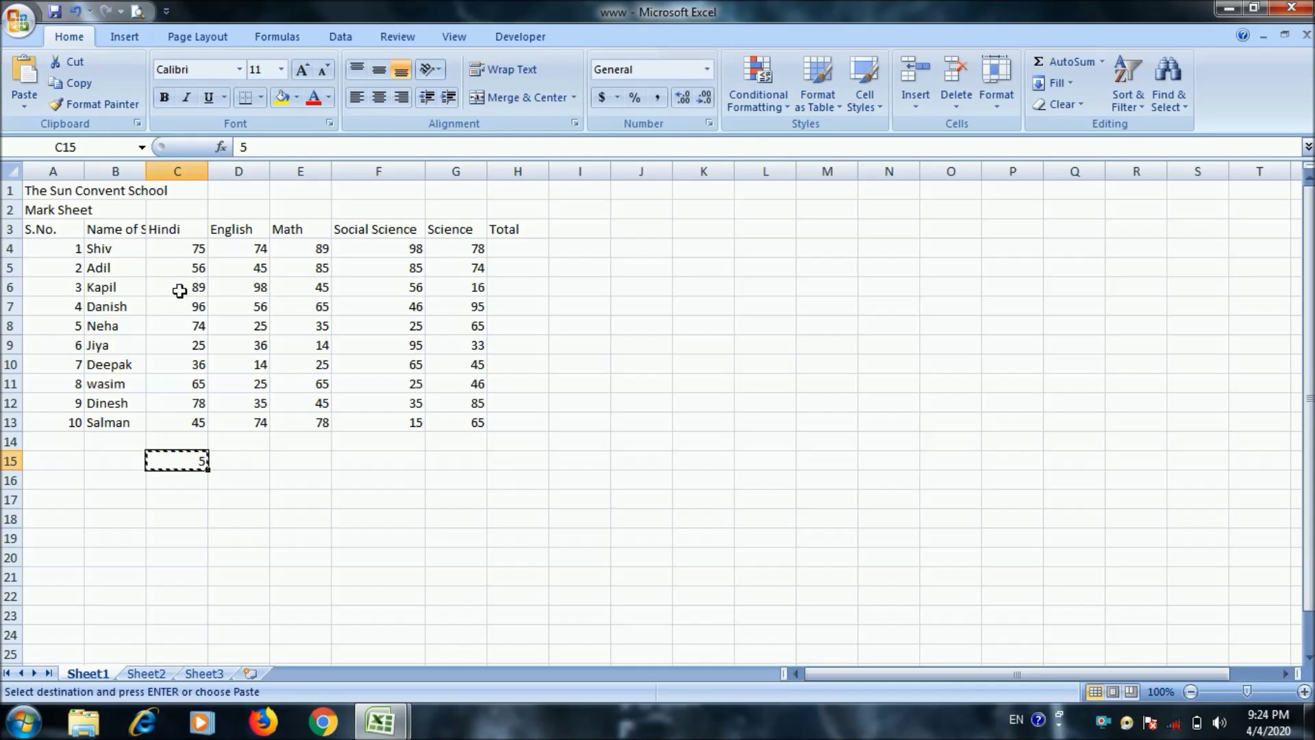
# Add 5 to every Hindi mark in C4:C13 with Paste Special Add, then check C4
pyautogui.moveTo(190, 254); pyautogui.dragTo(187, 424)
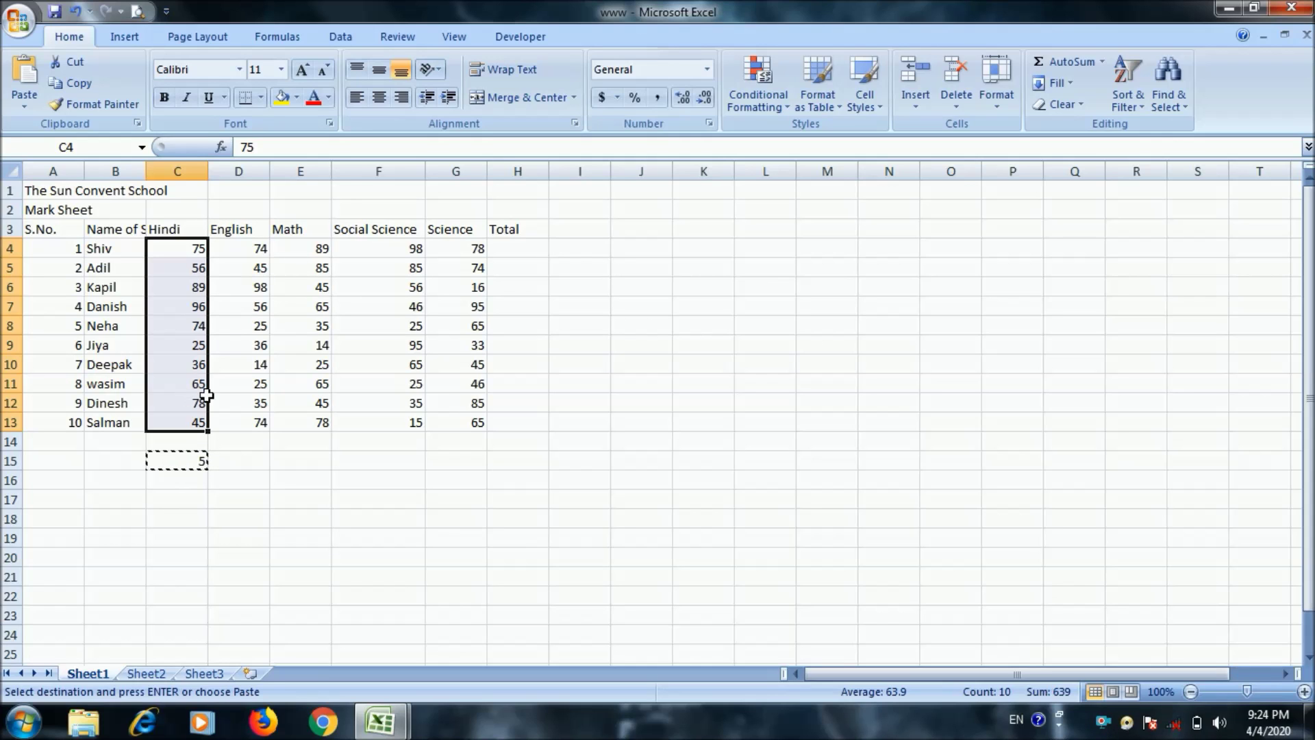
pyautogui.click(28, 110)
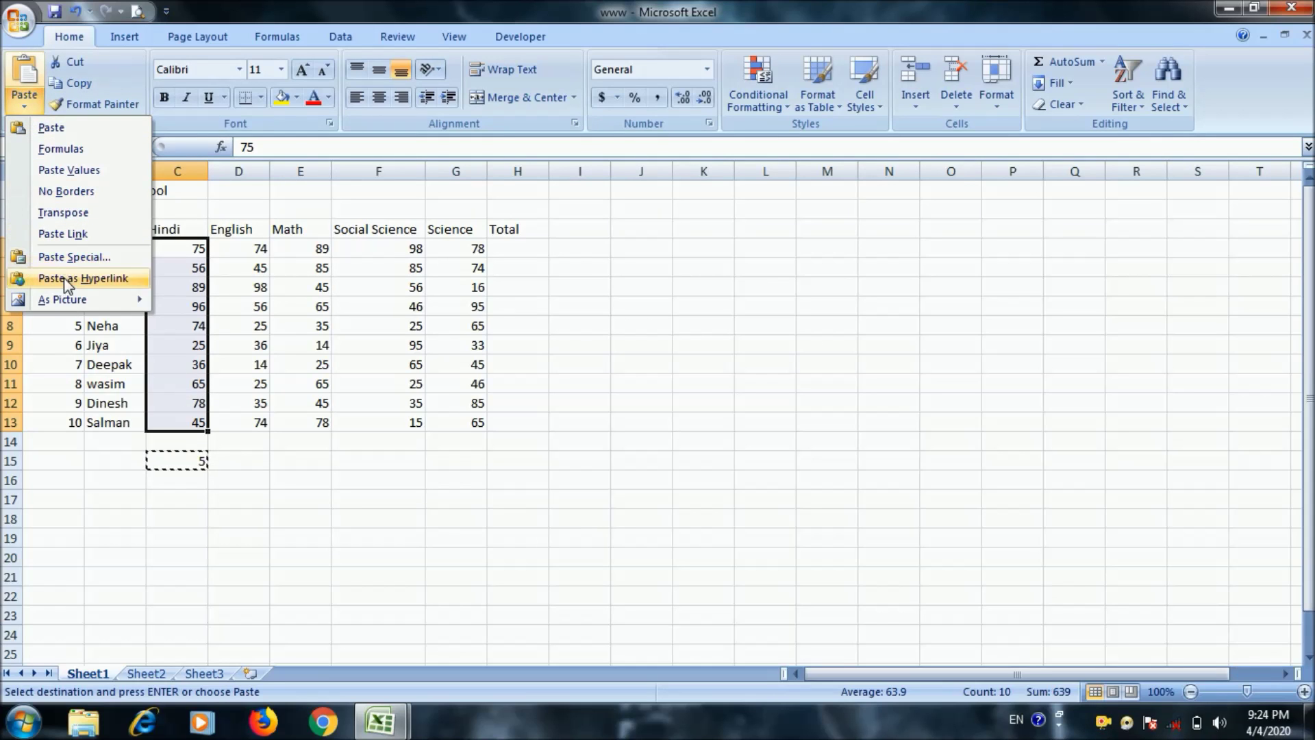
pyautogui.click(76, 259)
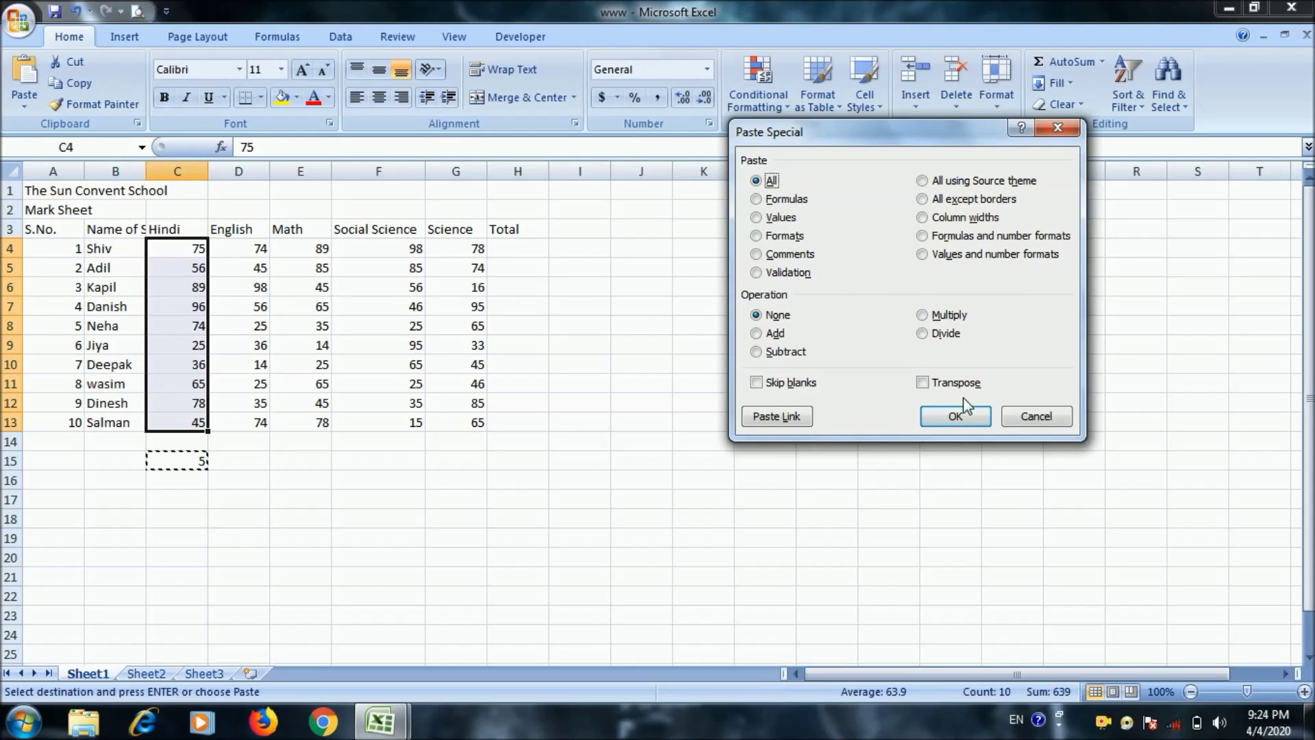
pyautogui.click(767, 336)
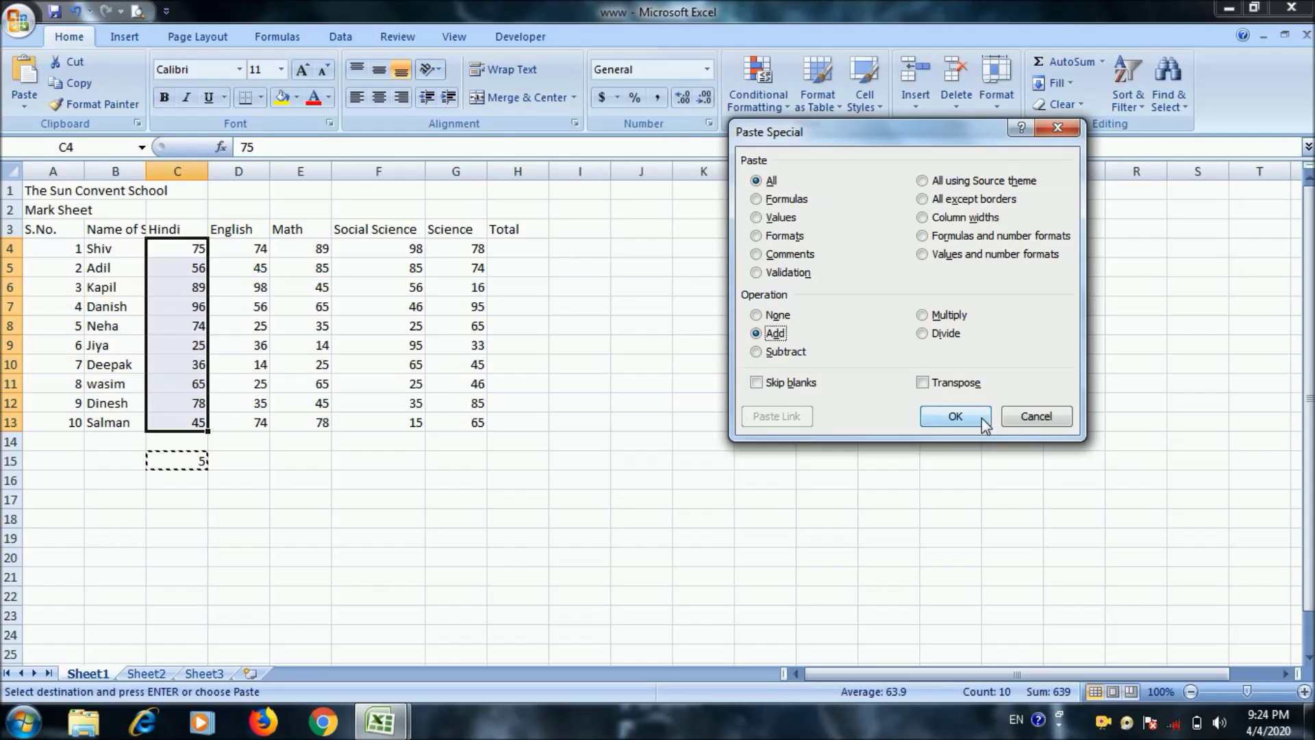
pyautogui.click(959, 416)
pyautogui.click(389, 499)
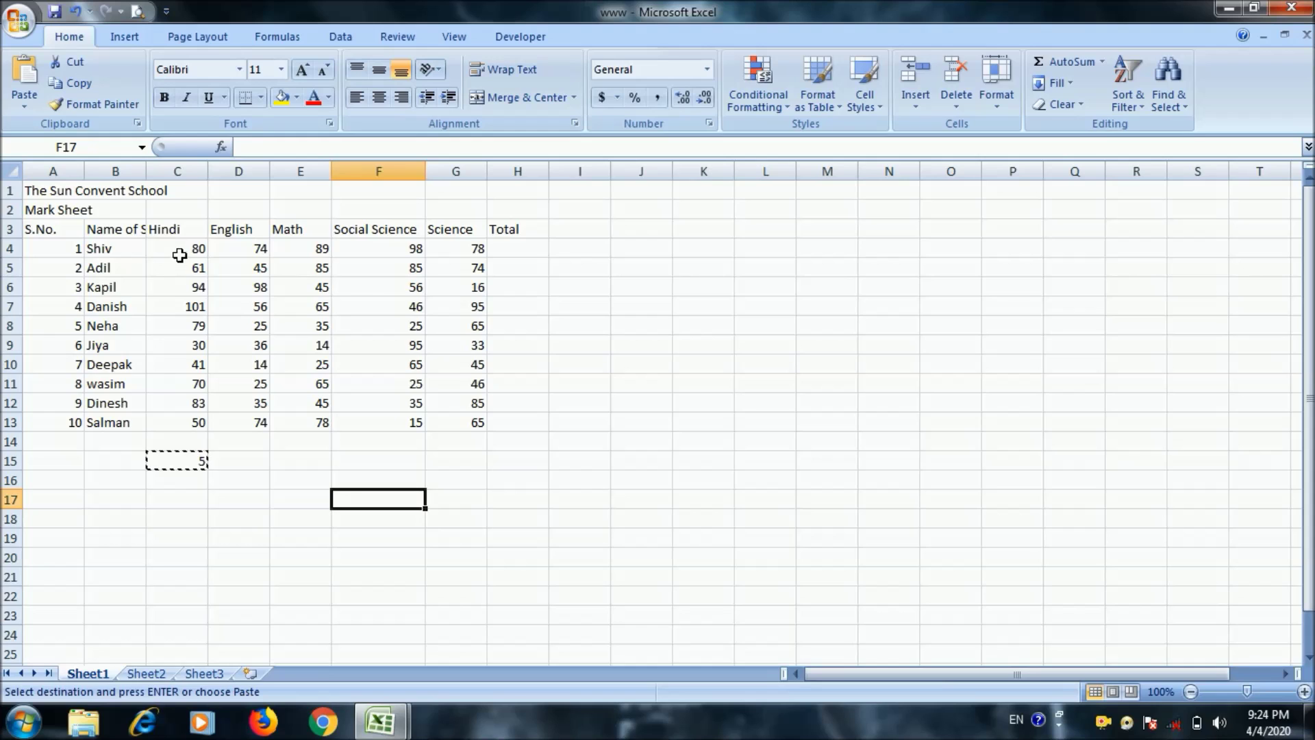
pyautogui.moveTo(181, 251); pyautogui.dragTo(196, 426)
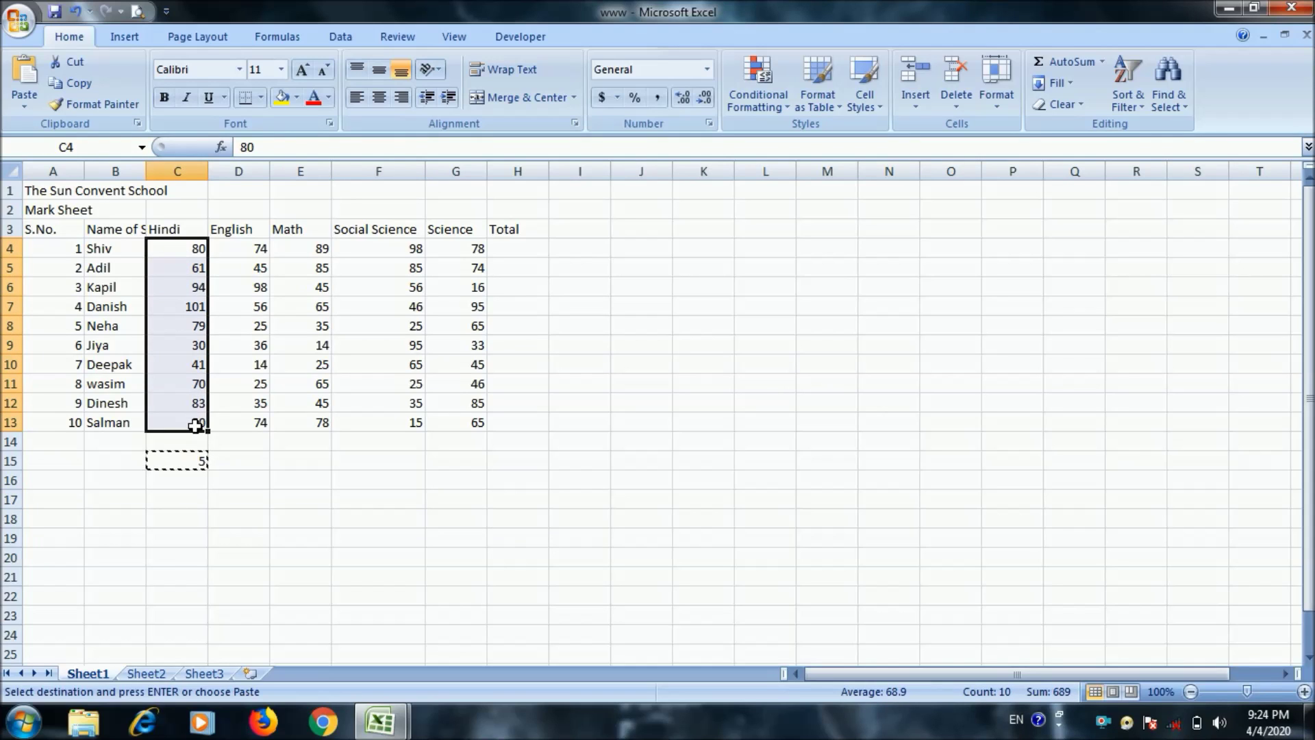
pyautogui.click(200, 254)
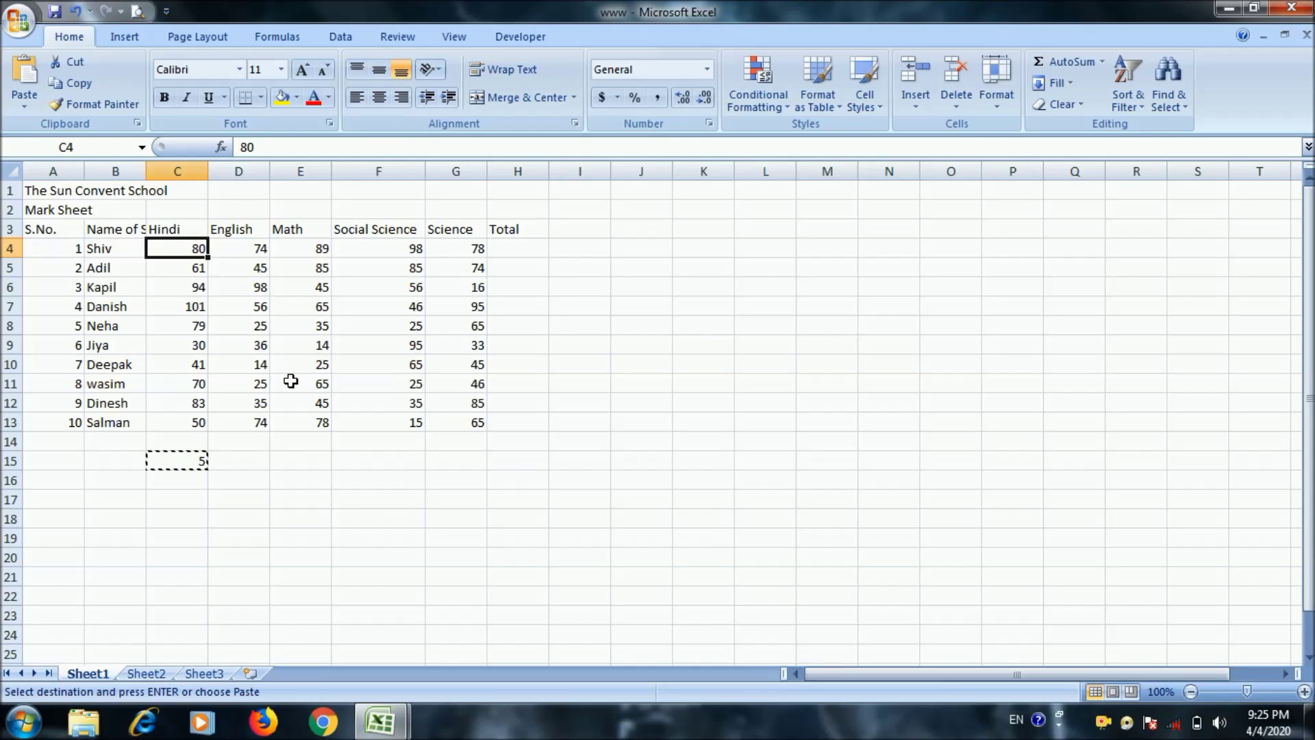
# Remove the helper 5 from C15 and widen column H
pyautogui.click(319, 504)
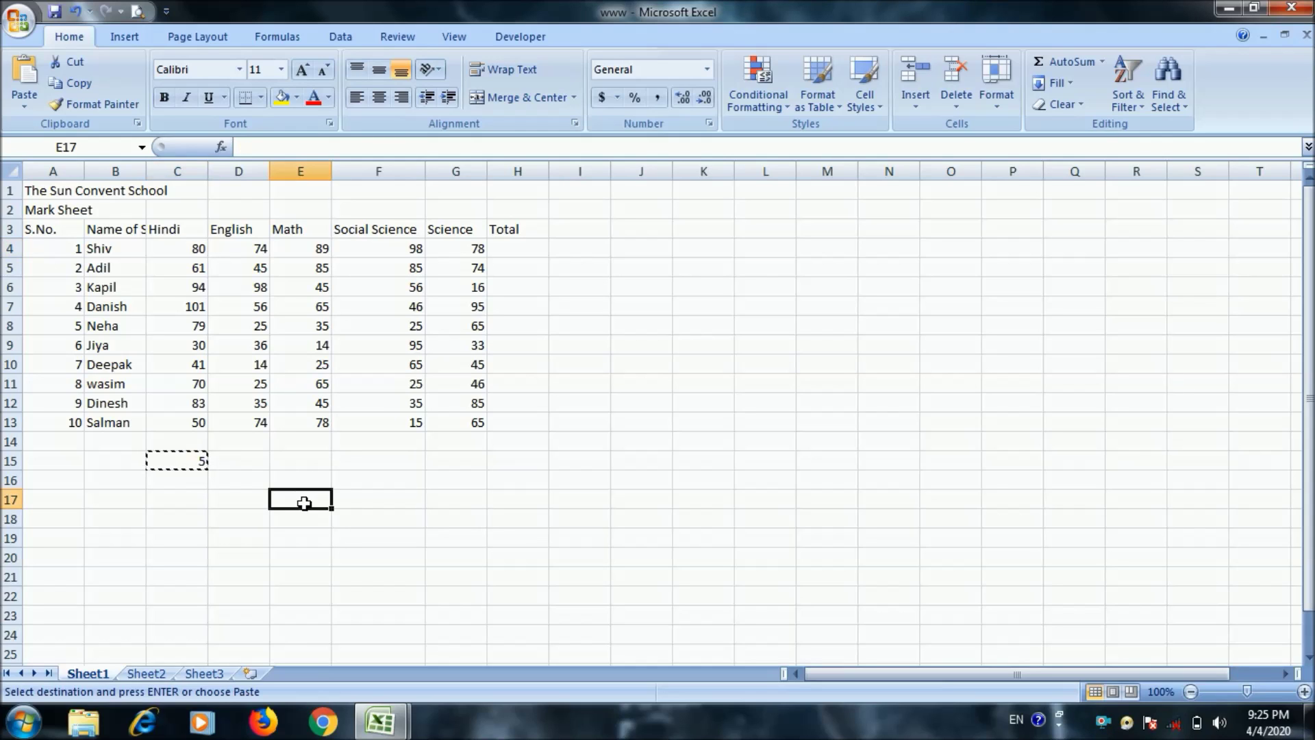
pyautogui.press('Escape')
pyautogui.click(179, 460)
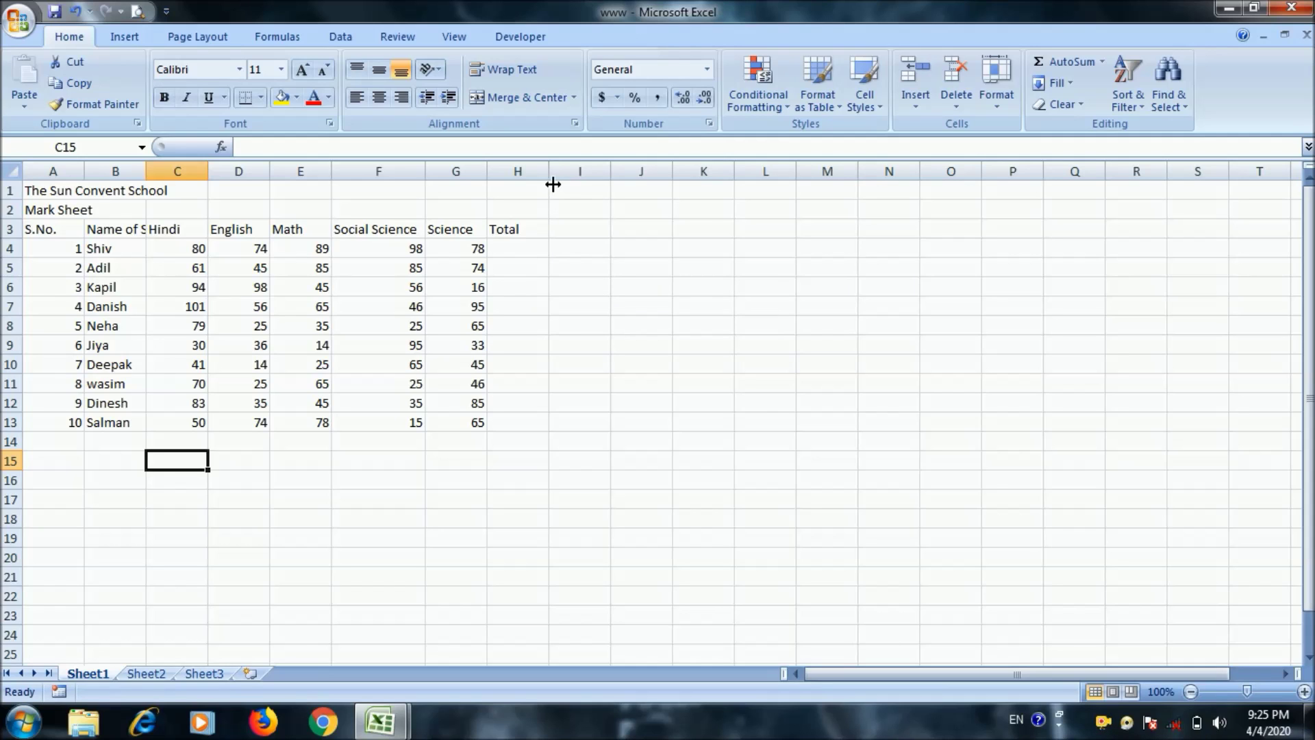
pyautogui.moveTo(549, 181); pyautogui.dragTo(712, 184)
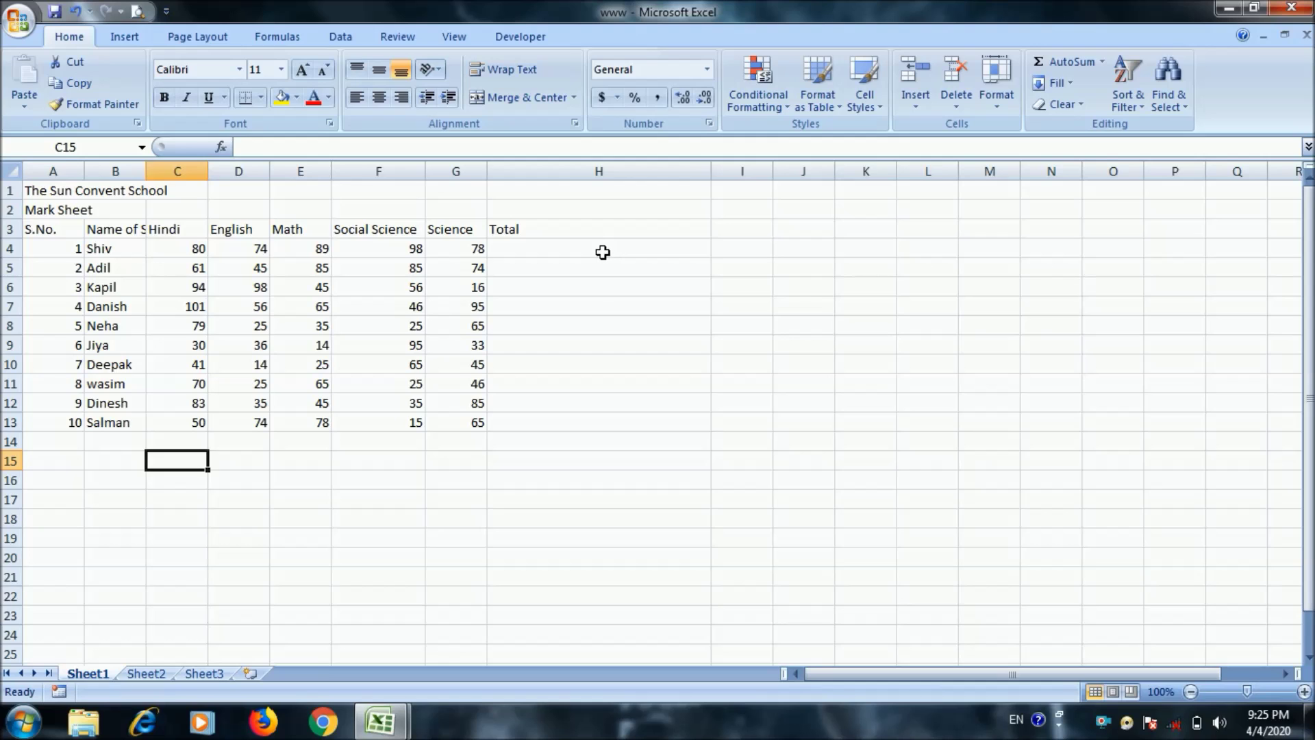
# Enter =C4+D4+E4+F4+G4 in H4 to total Shiv's marks as 419
pyautogui.click(601, 254)
pyautogui.keyDown('ctrl'); pyautogui.scroll(2, 601, 248); pyautogui.keyUp('ctrl')
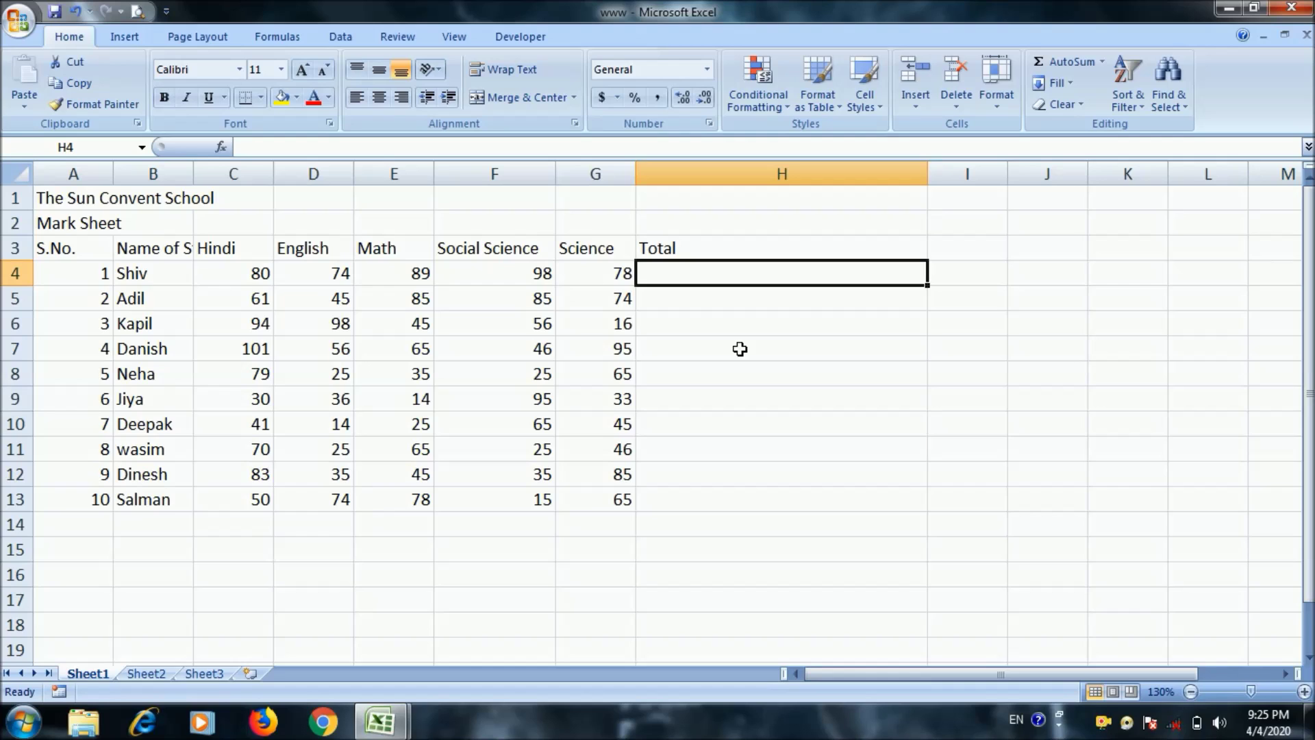
pyautogui.write('=')
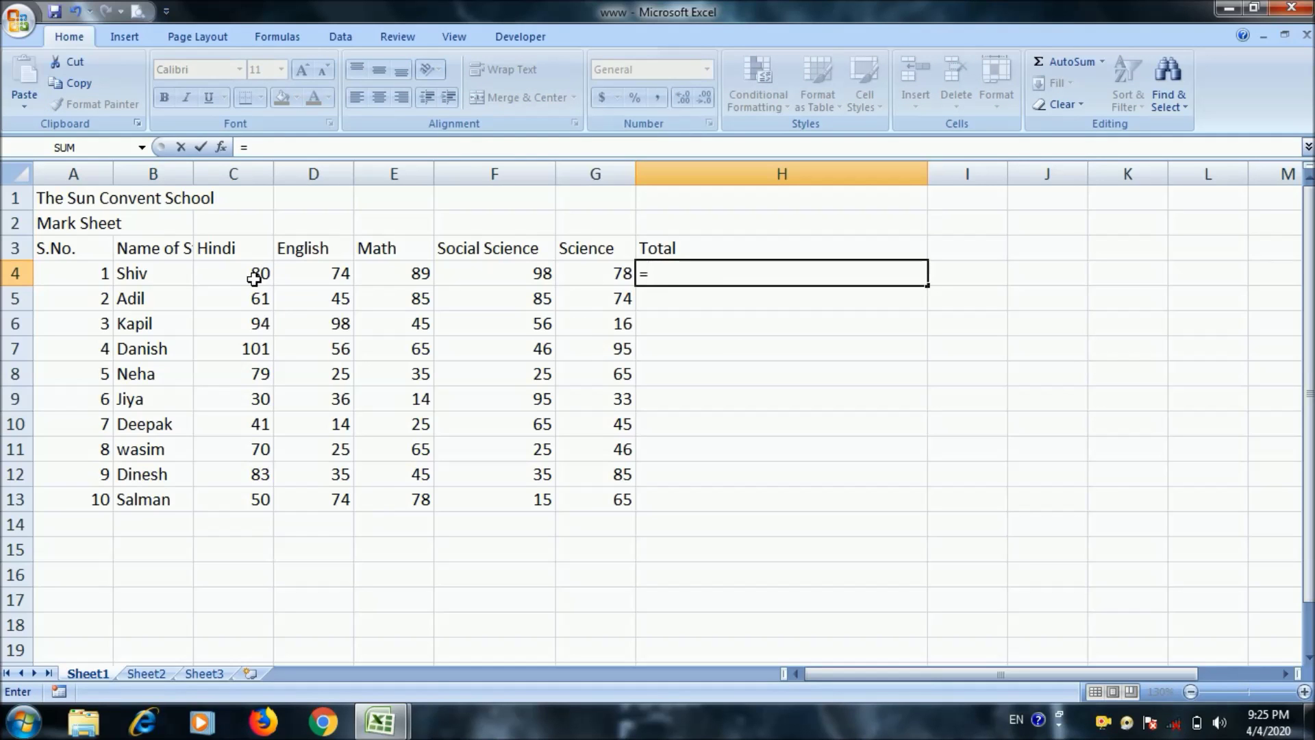
pyautogui.click(254, 283)
pyautogui.write('+')
pyautogui.click(327, 276)
pyautogui.write('+')
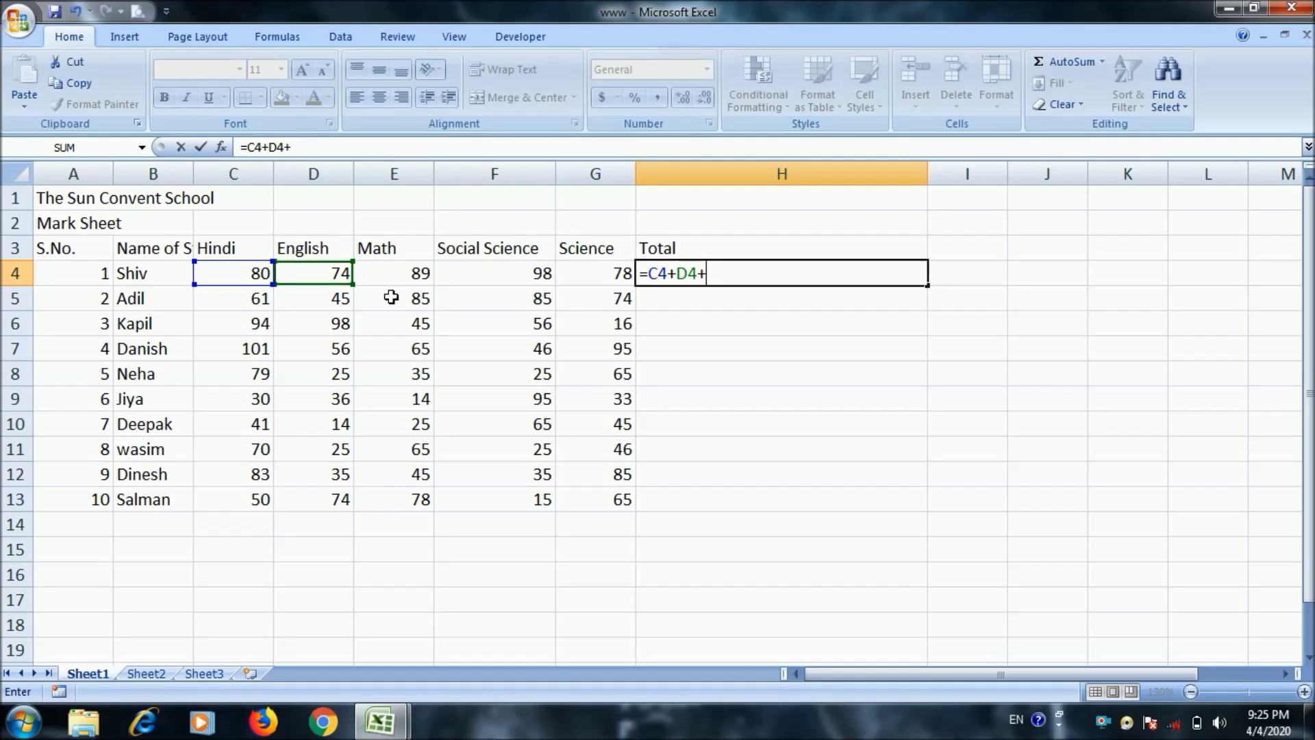
pyautogui.click(420, 276)
pyautogui.write('+')
pyautogui.click(525, 279)
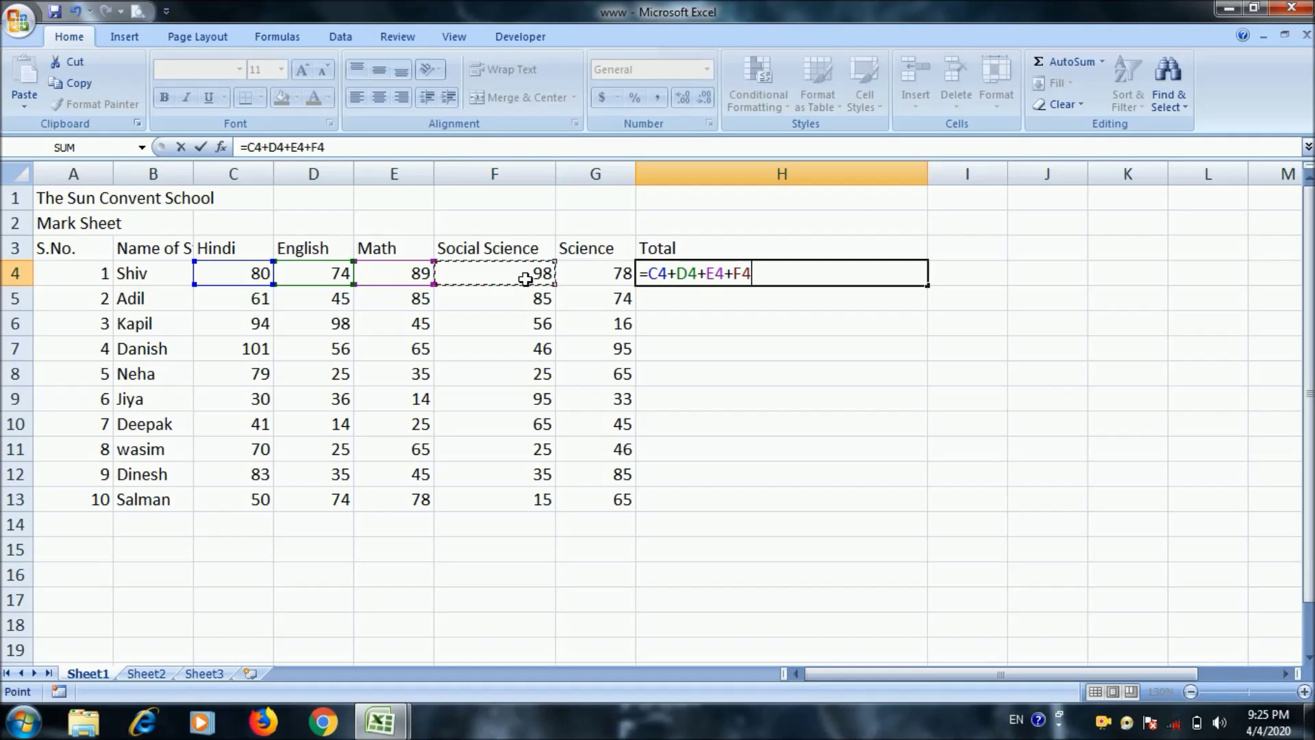
pyautogui.write('+')
pyautogui.click(608, 276)
pyautogui.press('BackSpace')
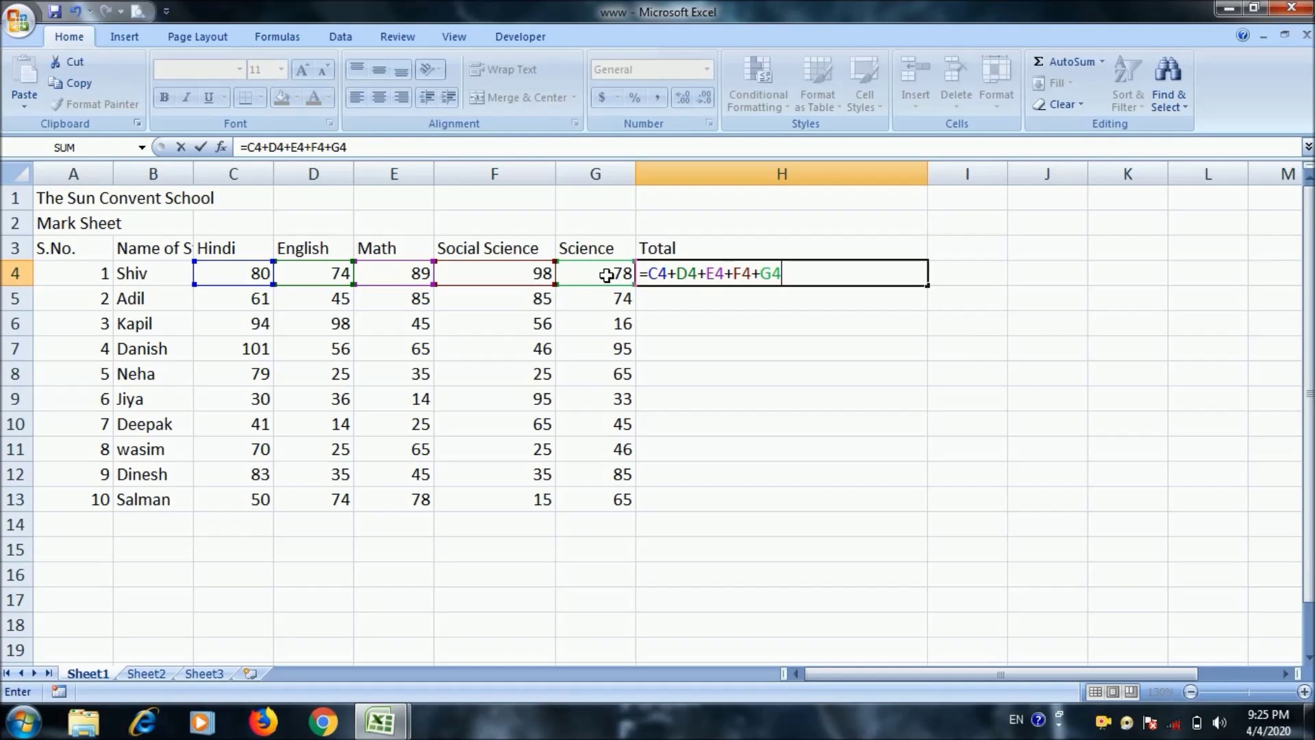
pyautogui.press('Return')
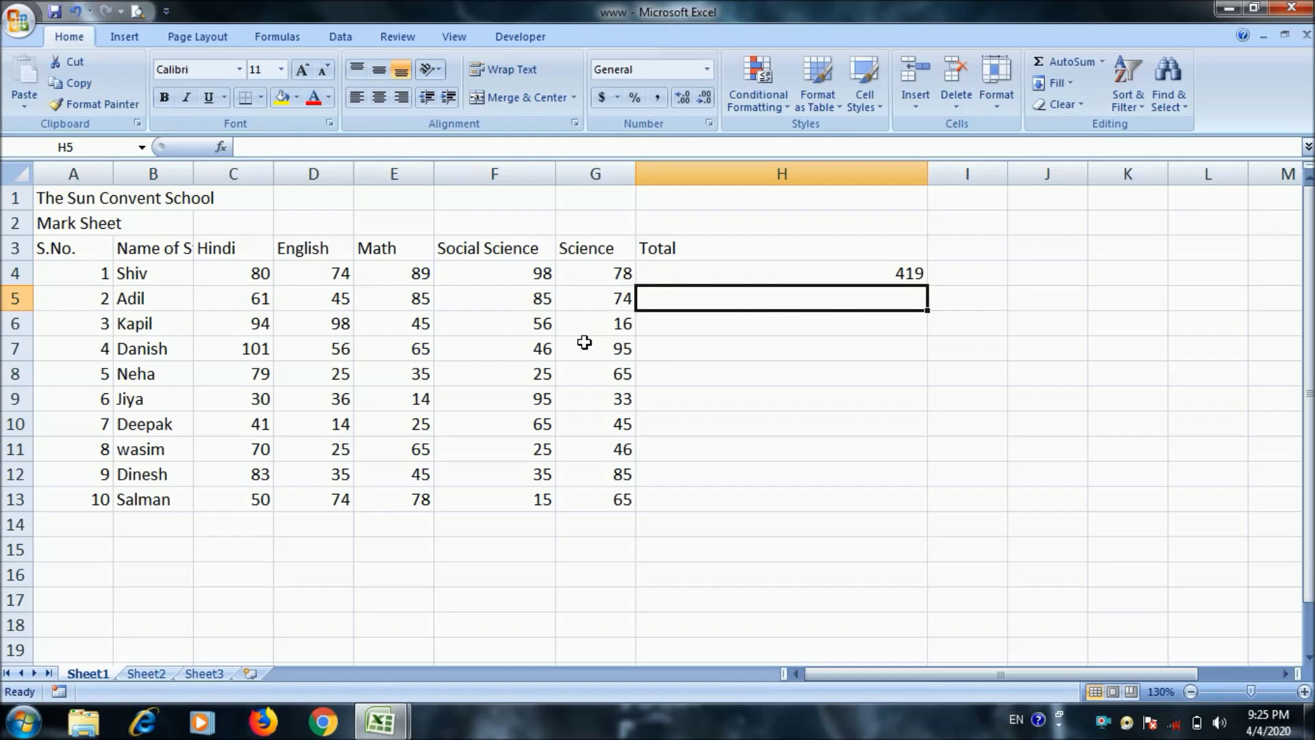
# AutoSum Adil's marks into H5, giving 350
pyautogui.click(227, 301)
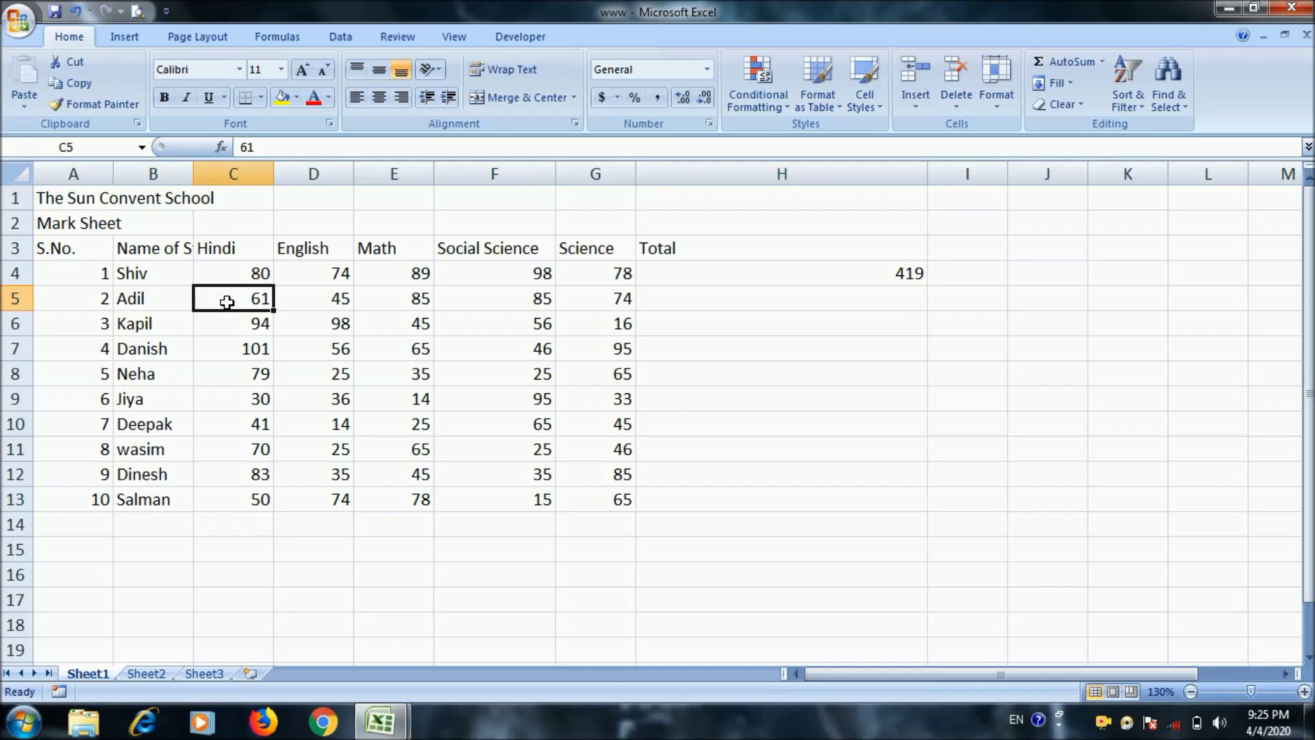
pyautogui.moveTo(226, 302); pyautogui.dragTo(711, 302)
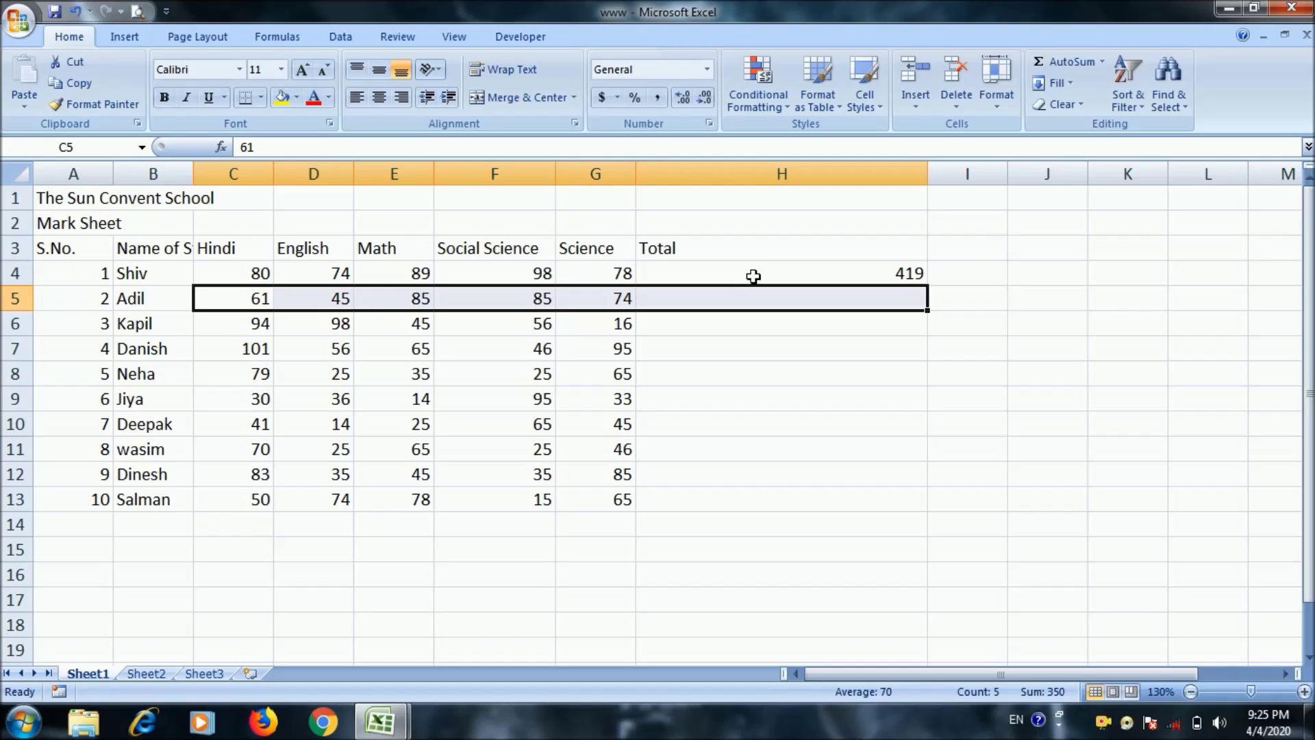
pyautogui.click(1078, 63)
pyautogui.click(887, 351)
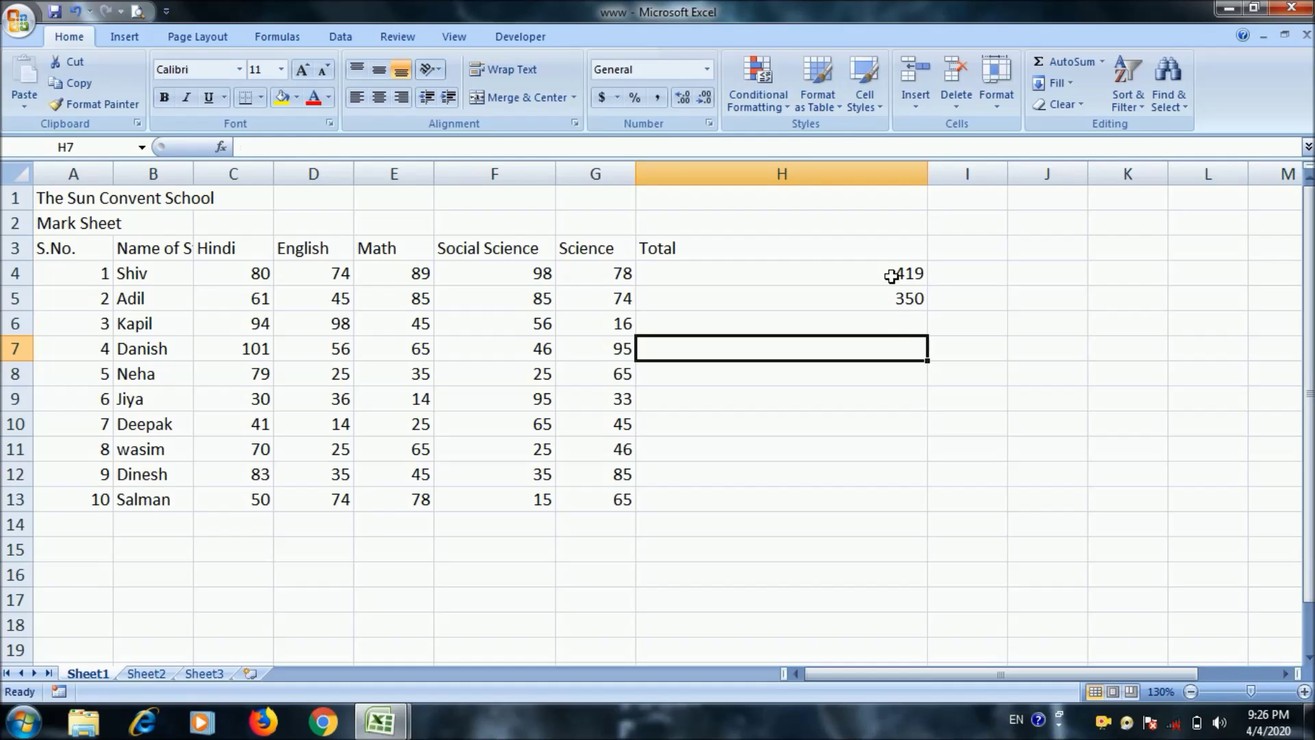
# Fill the total formula down to H13 and narrow column H
pyautogui.moveTo(892, 275); pyautogui.dragTo(891, 294)
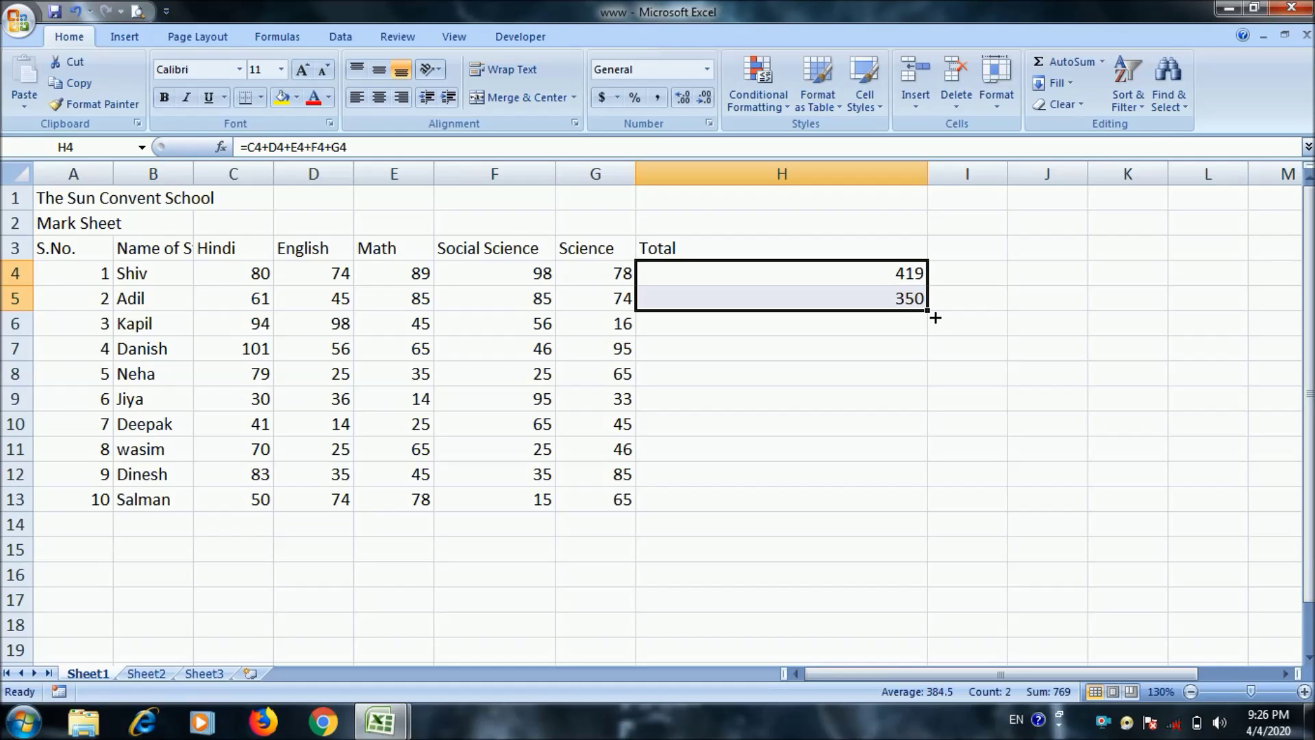
pyautogui.moveTo(935, 317); pyautogui.dragTo(934, 317)
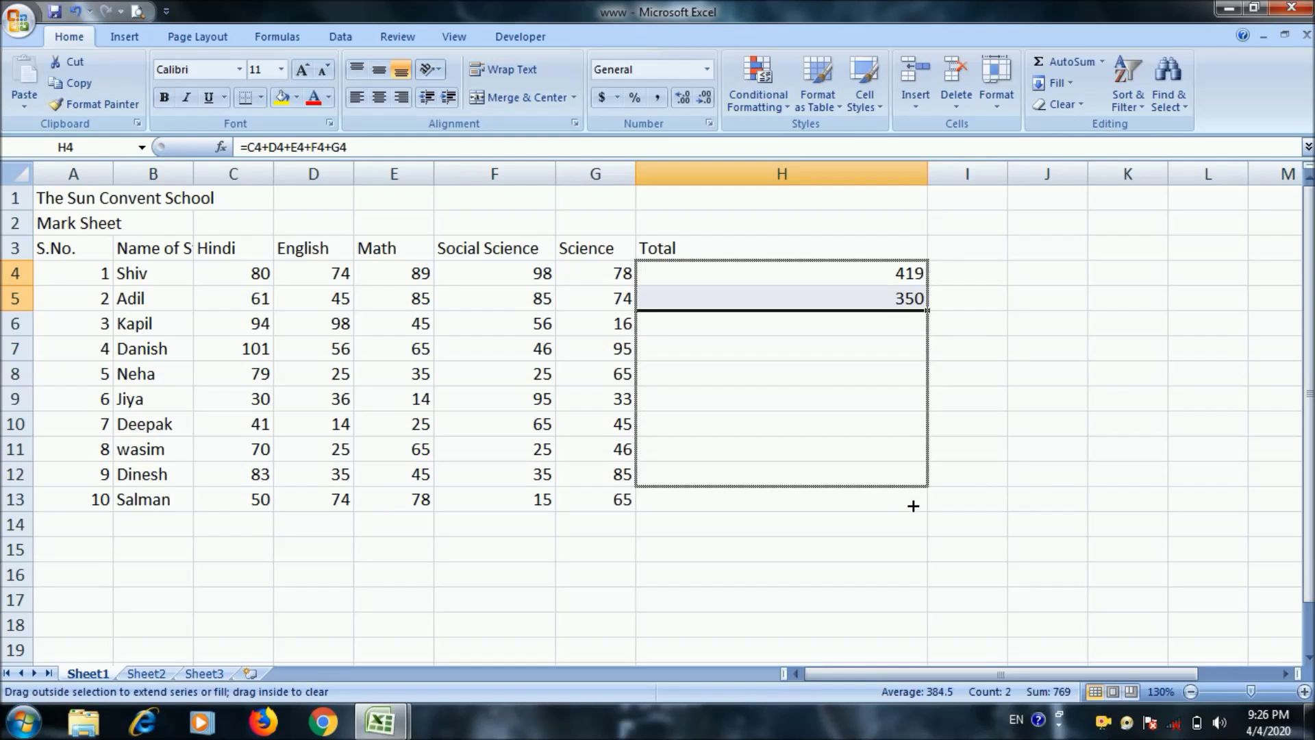
pyautogui.moveTo(934, 317); pyautogui.dragTo(915, 506)
pyautogui.click(987, 322)
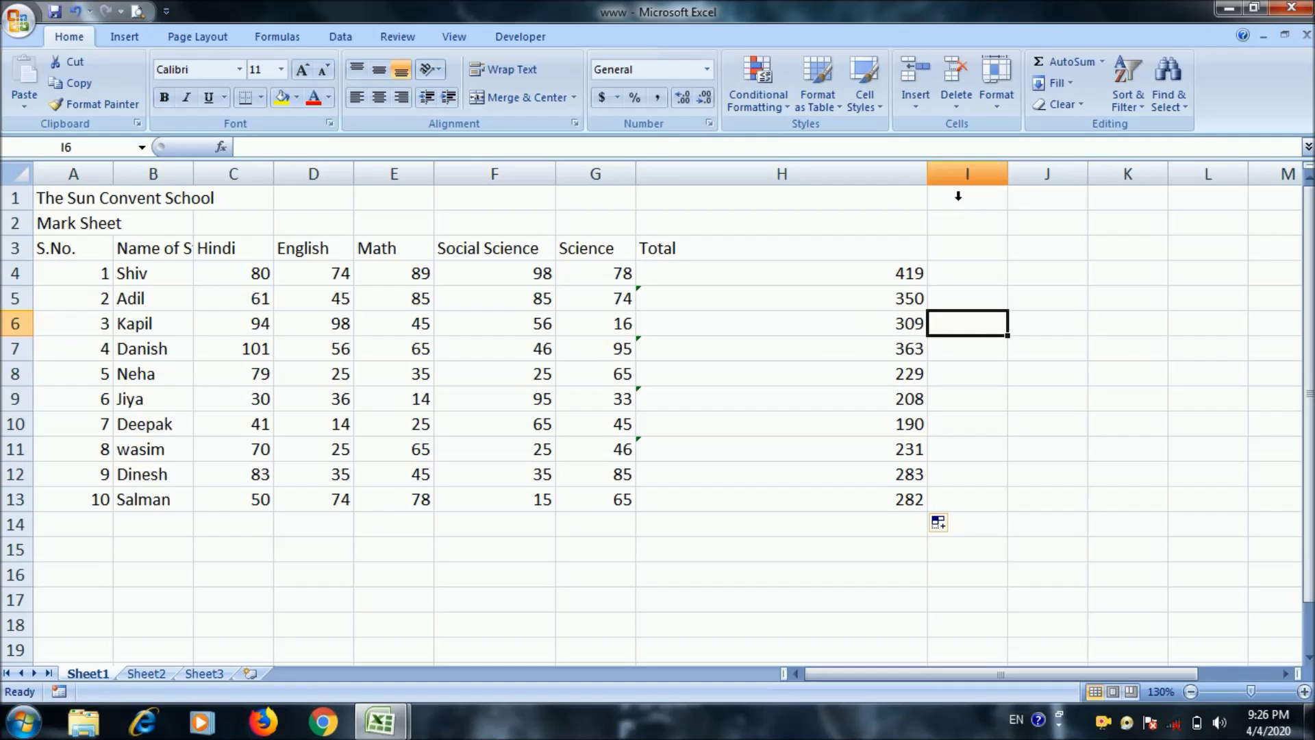
pyautogui.moveTo(928, 177); pyautogui.dragTo(711, 206)
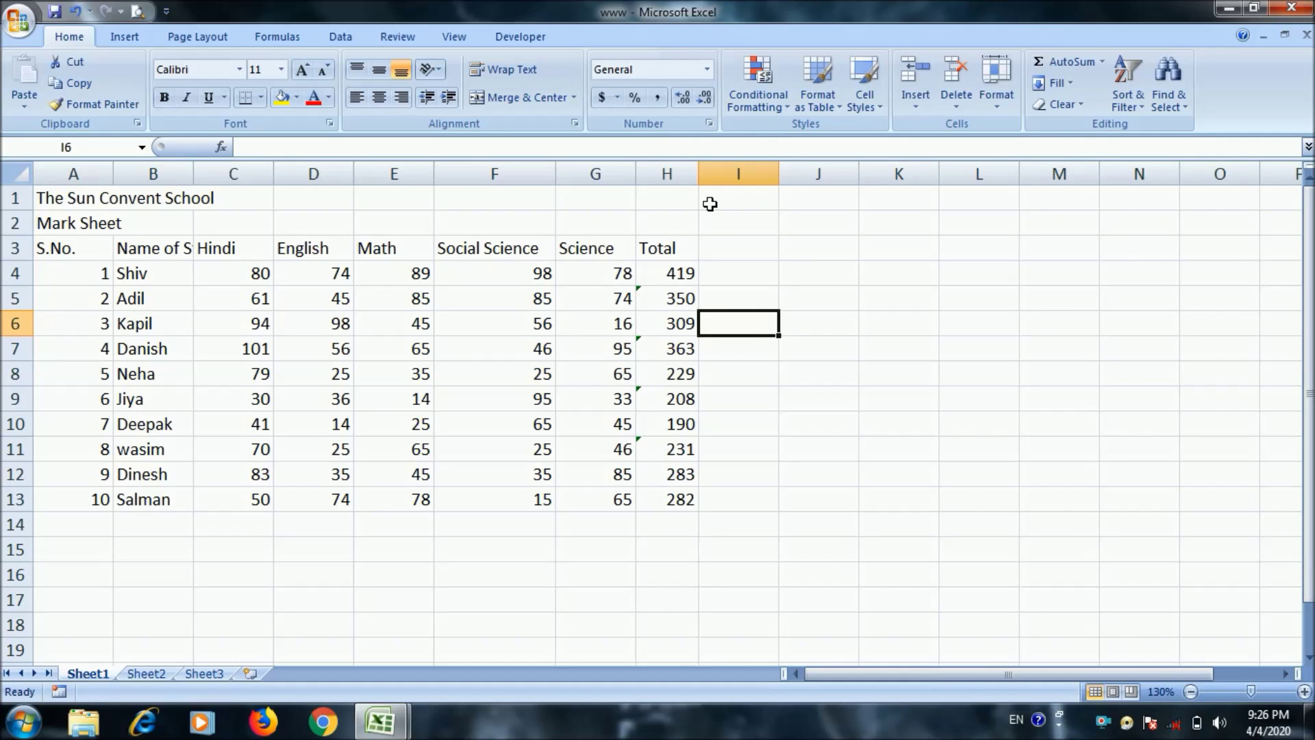
pyautogui.press('Right')
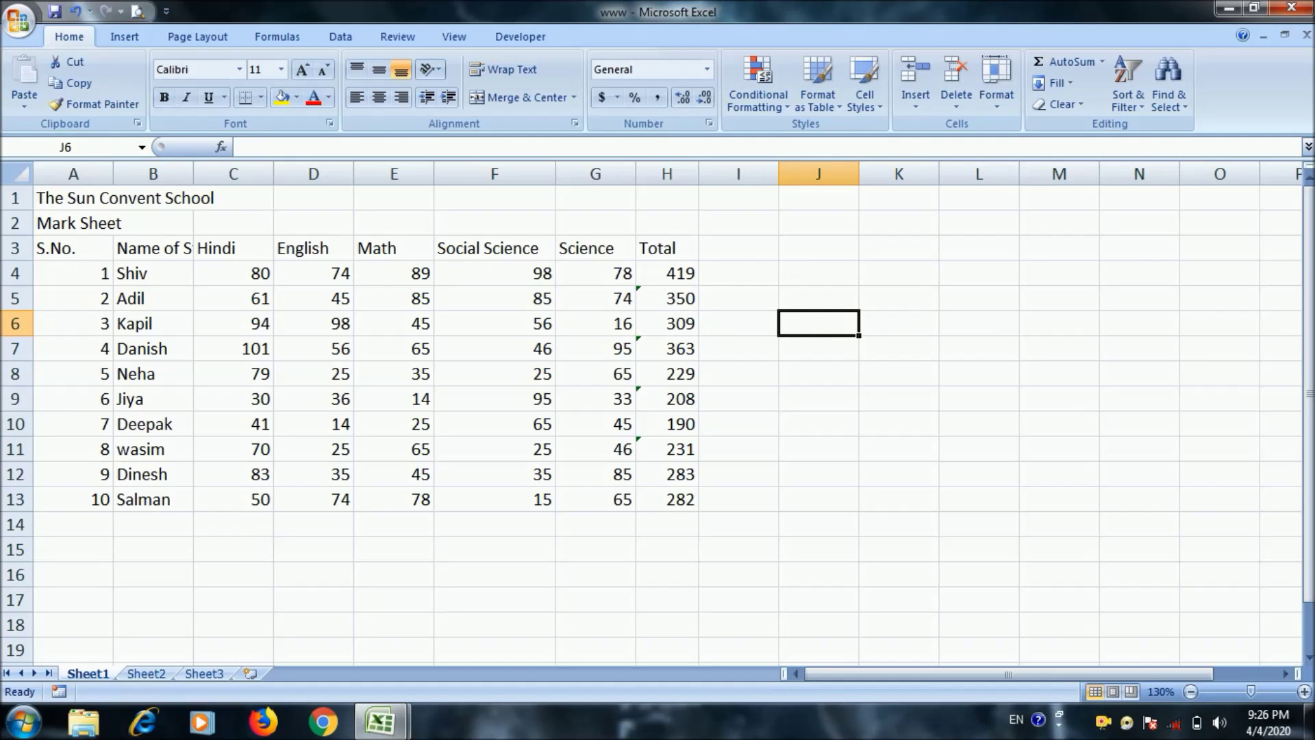
# Rename H3 to 'per', enter 500 in J4 and copy it
pyautogui.click(675, 259)
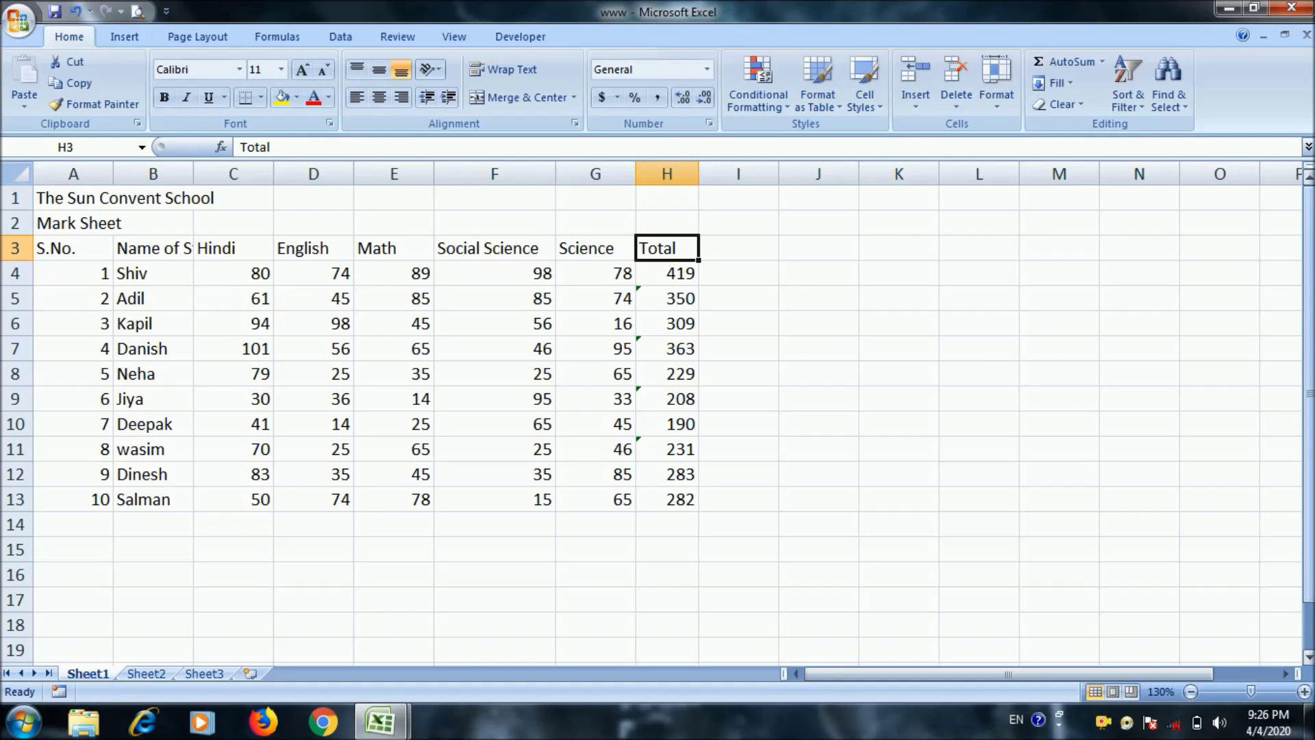
pyautogui.write('per')
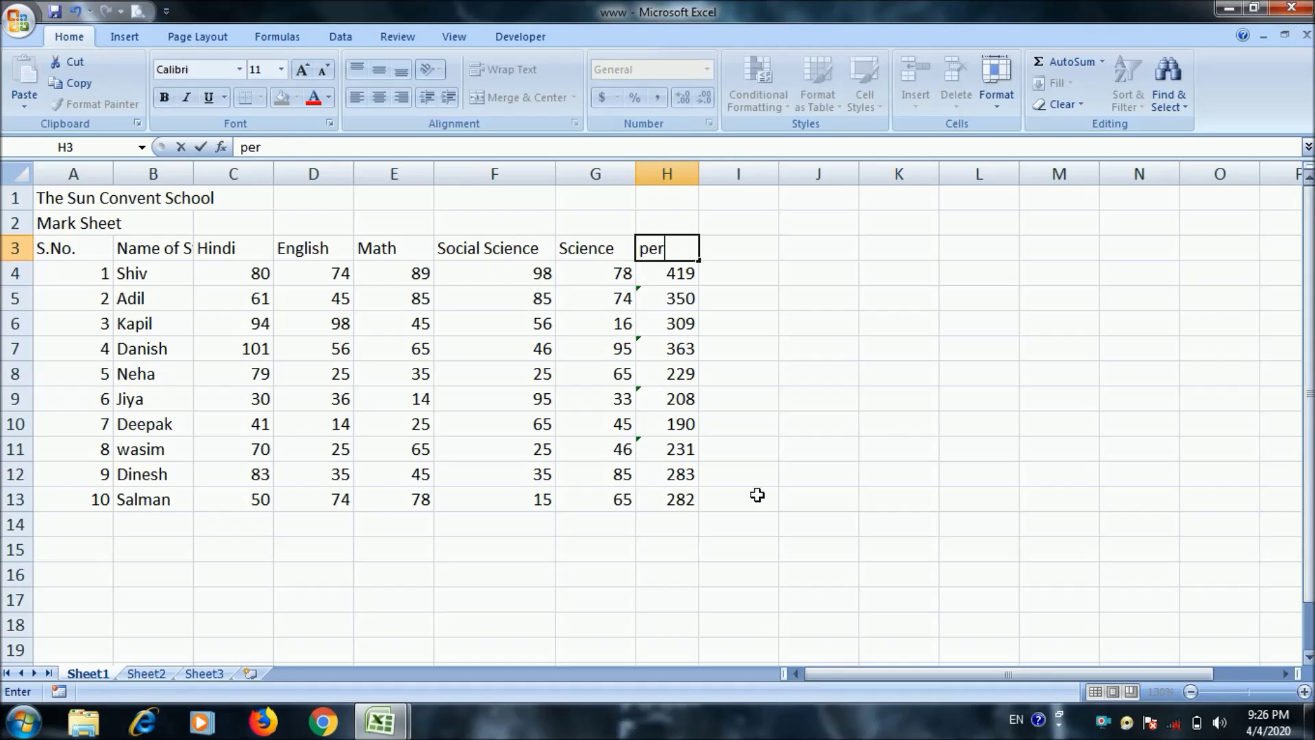
pyautogui.click(757, 453)
pyautogui.click(830, 272)
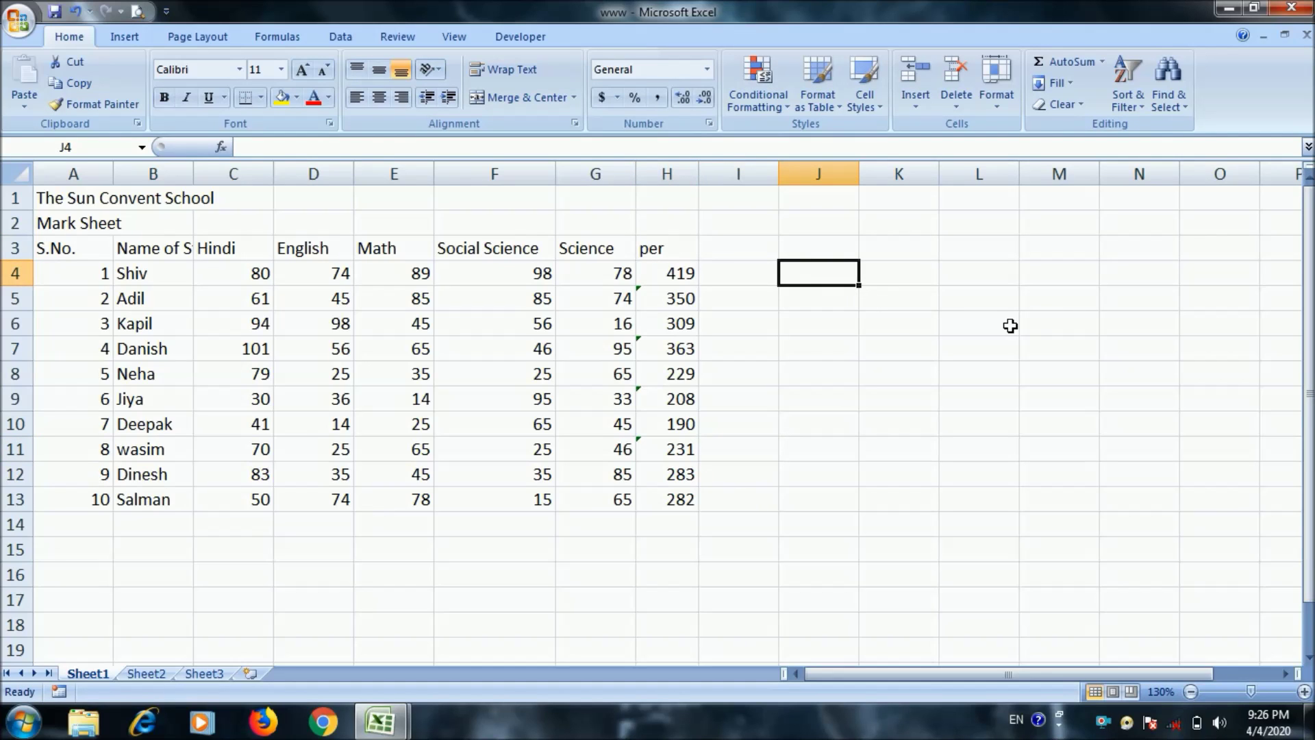
pyautogui.write('500')
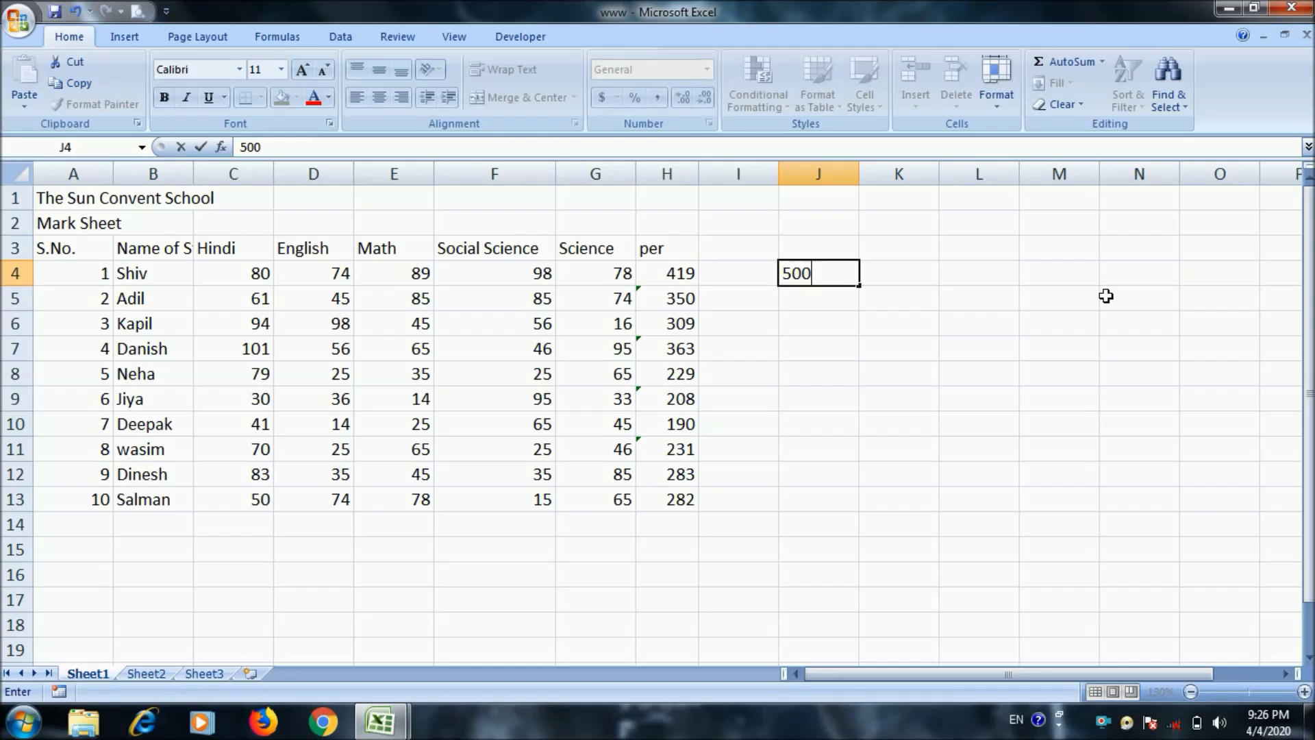
pyautogui.click(867, 354)
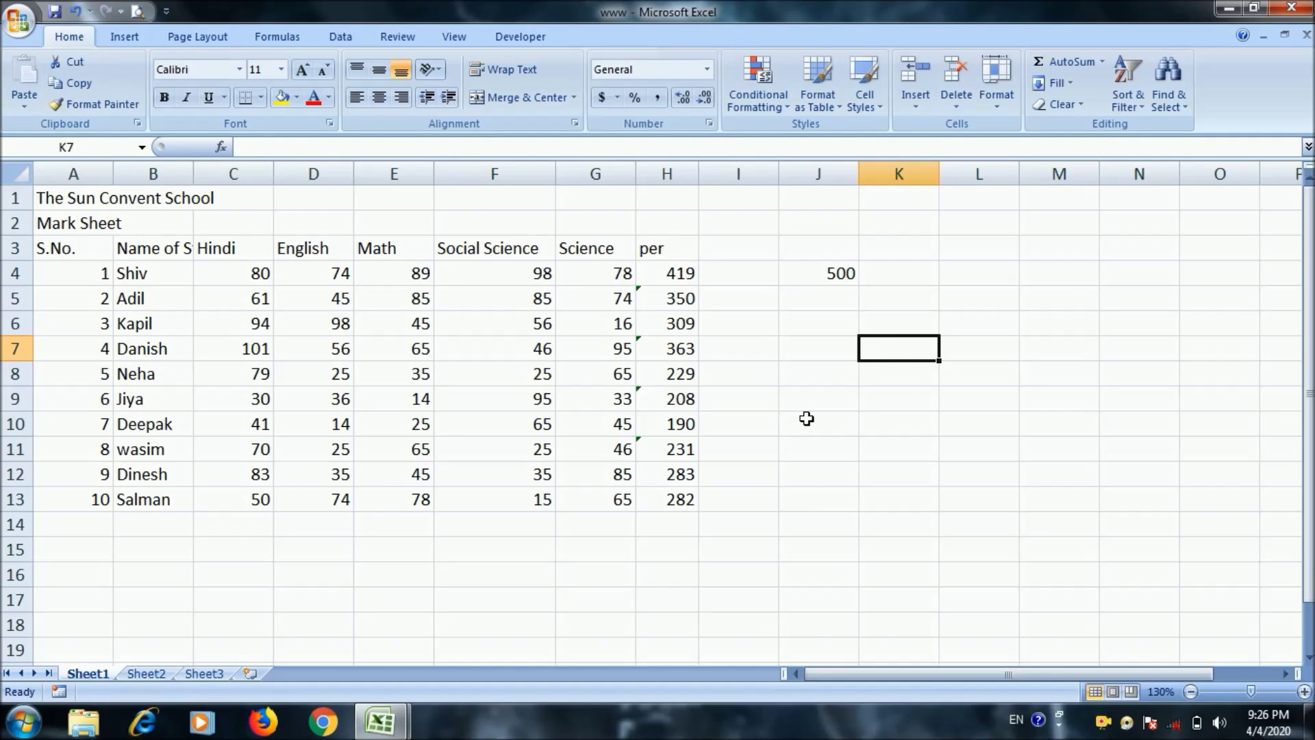
pyautogui.click(842, 276)
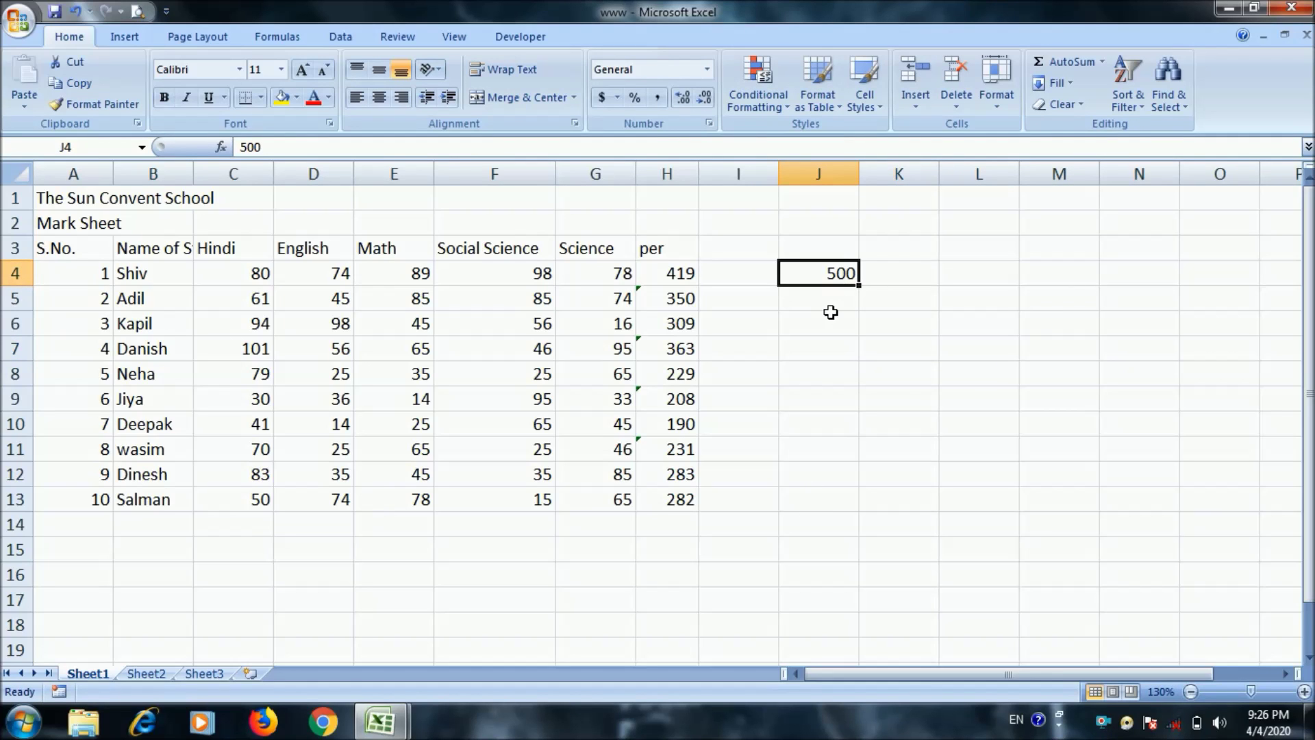
pyautogui.click(77, 81)
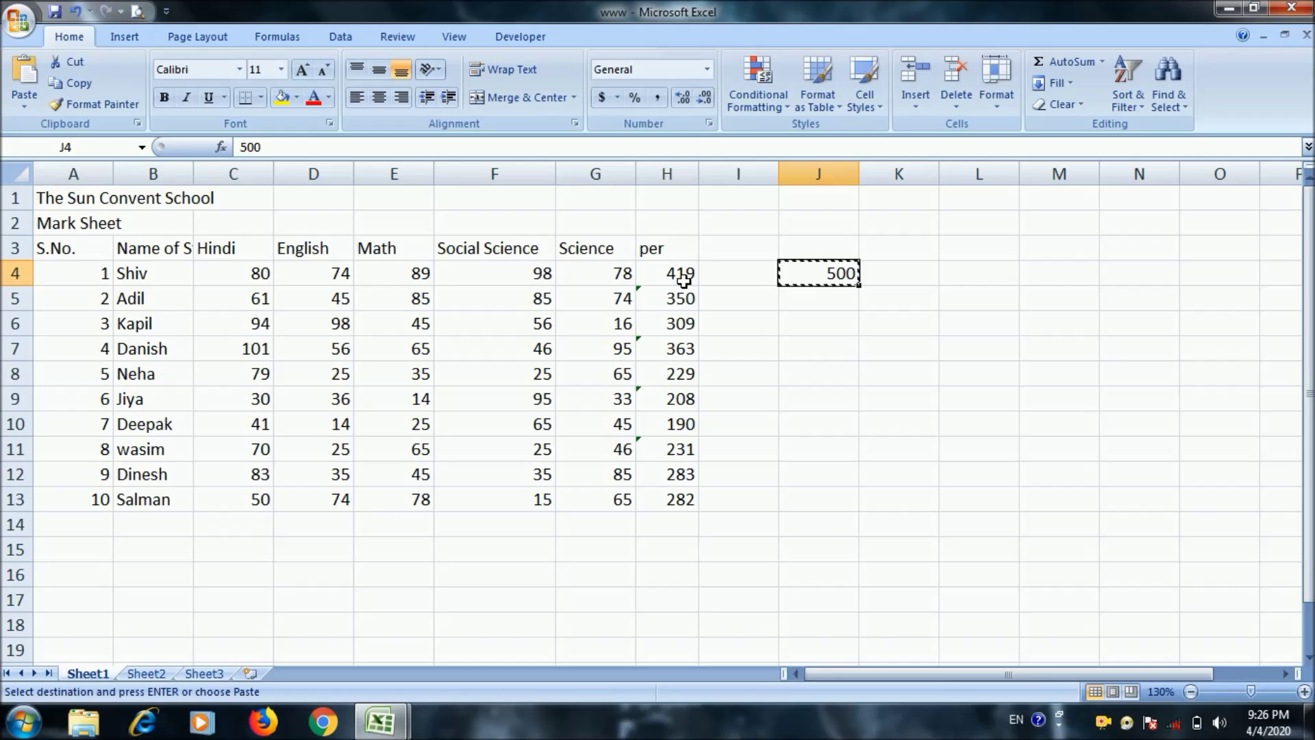
# Divide the totals in H4:H13 by 500 using Paste Special Divide
pyautogui.moveTo(683, 279); pyautogui.dragTo(676, 501)
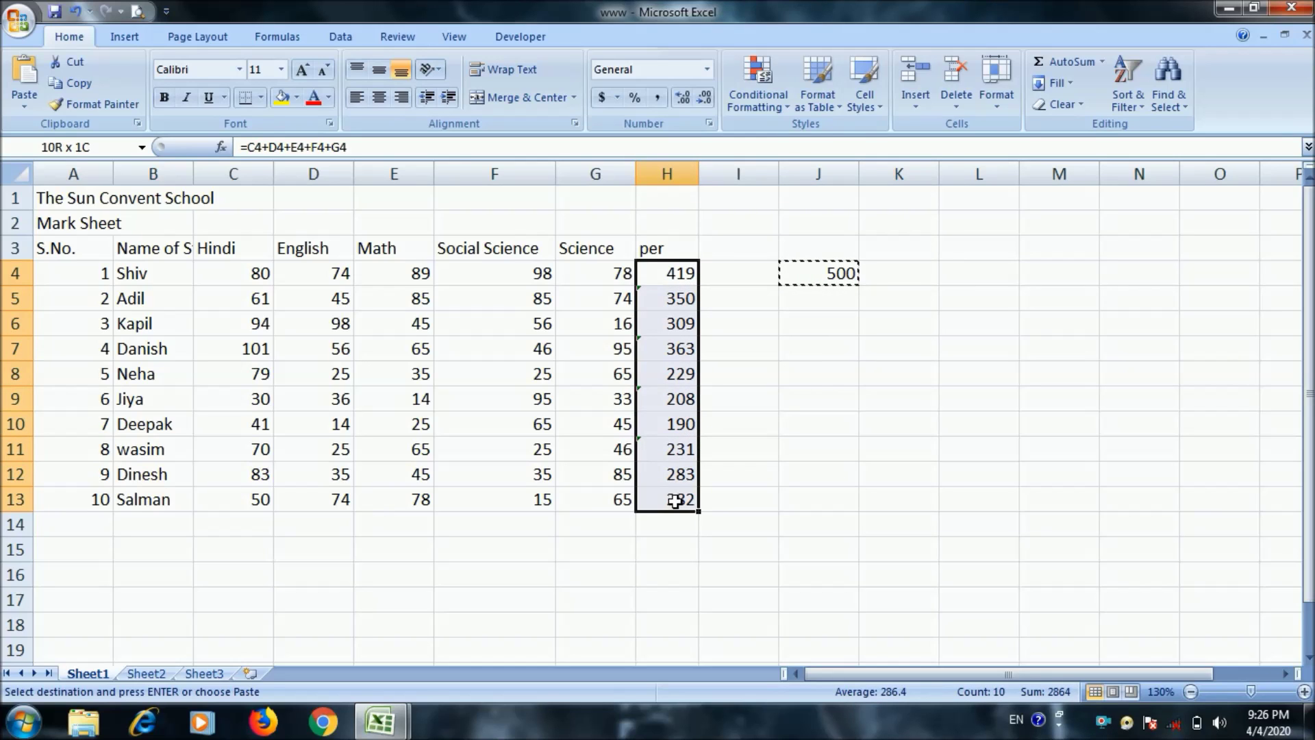
pyautogui.click(24, 105)
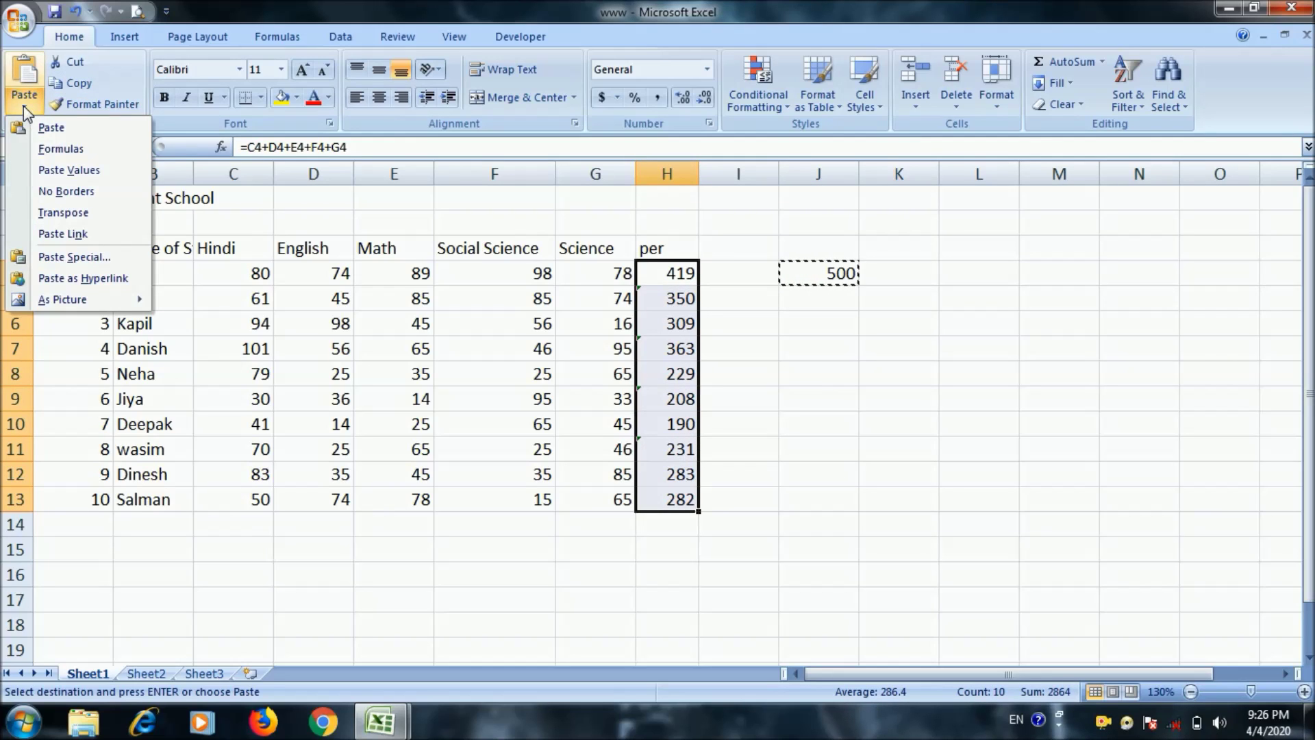
pyautogui.click(101, 265)
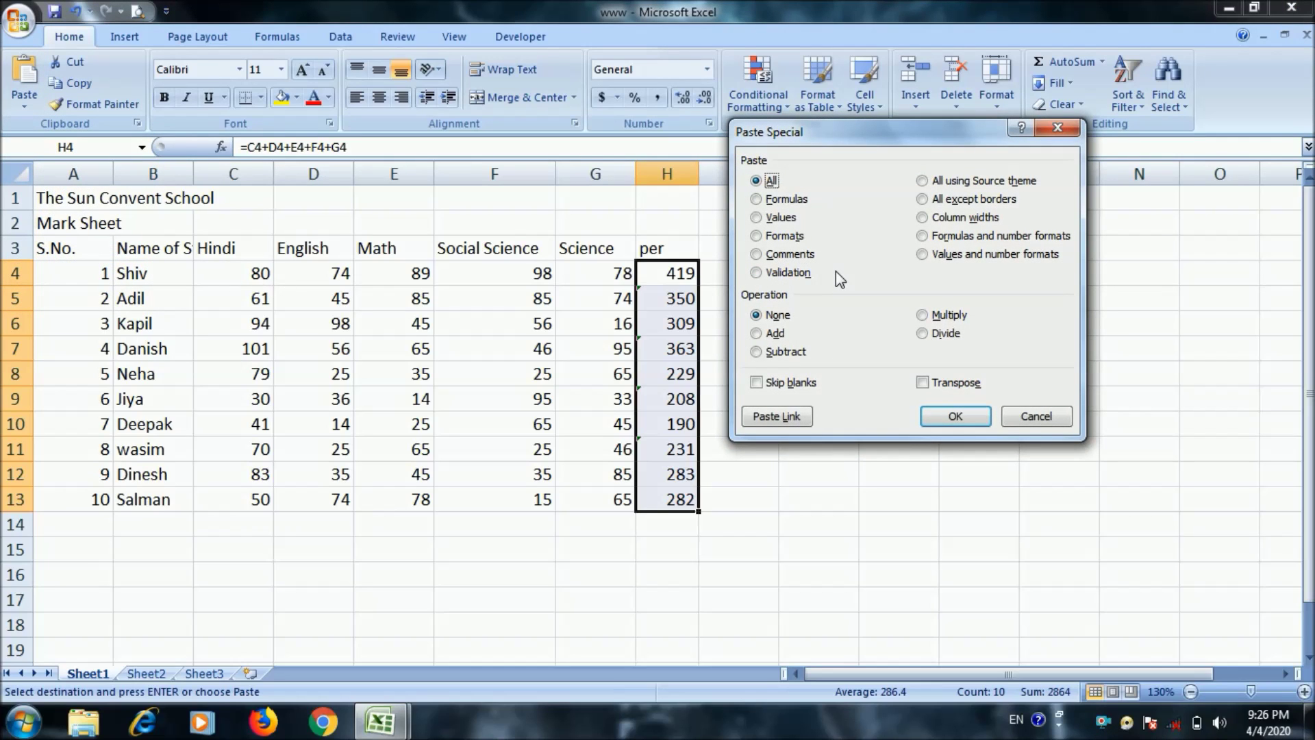
pyautogui.click(934, 334)
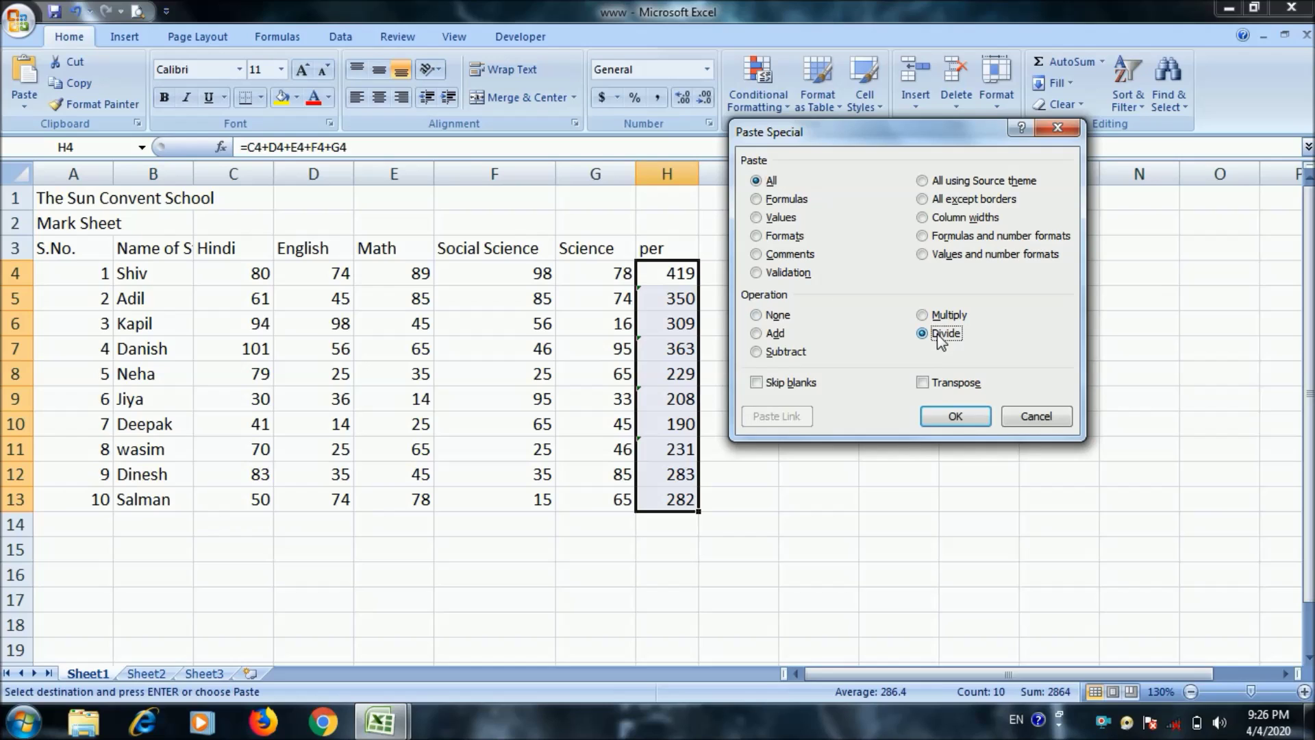
pyautogui.click(955, 416)
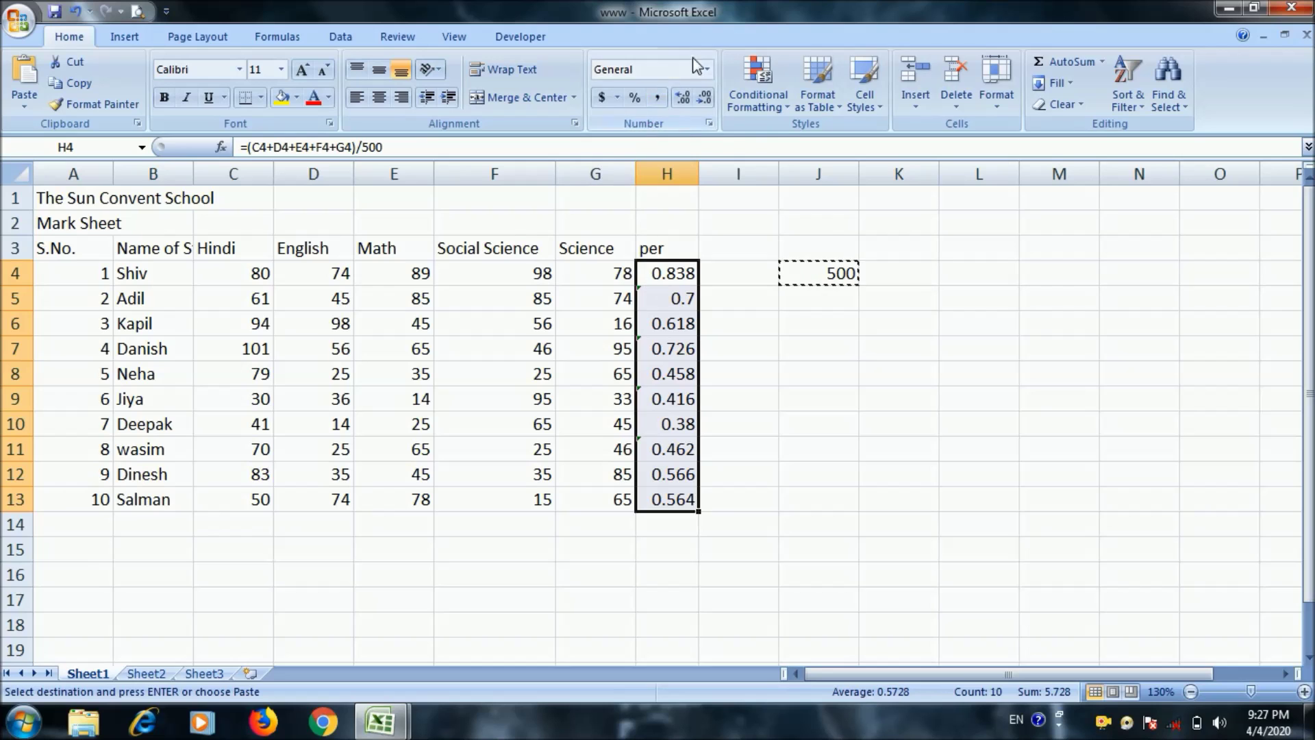
# Format H4:H13 as Percentage with two decimals and widen column H
pyautogui.click(708, 71)
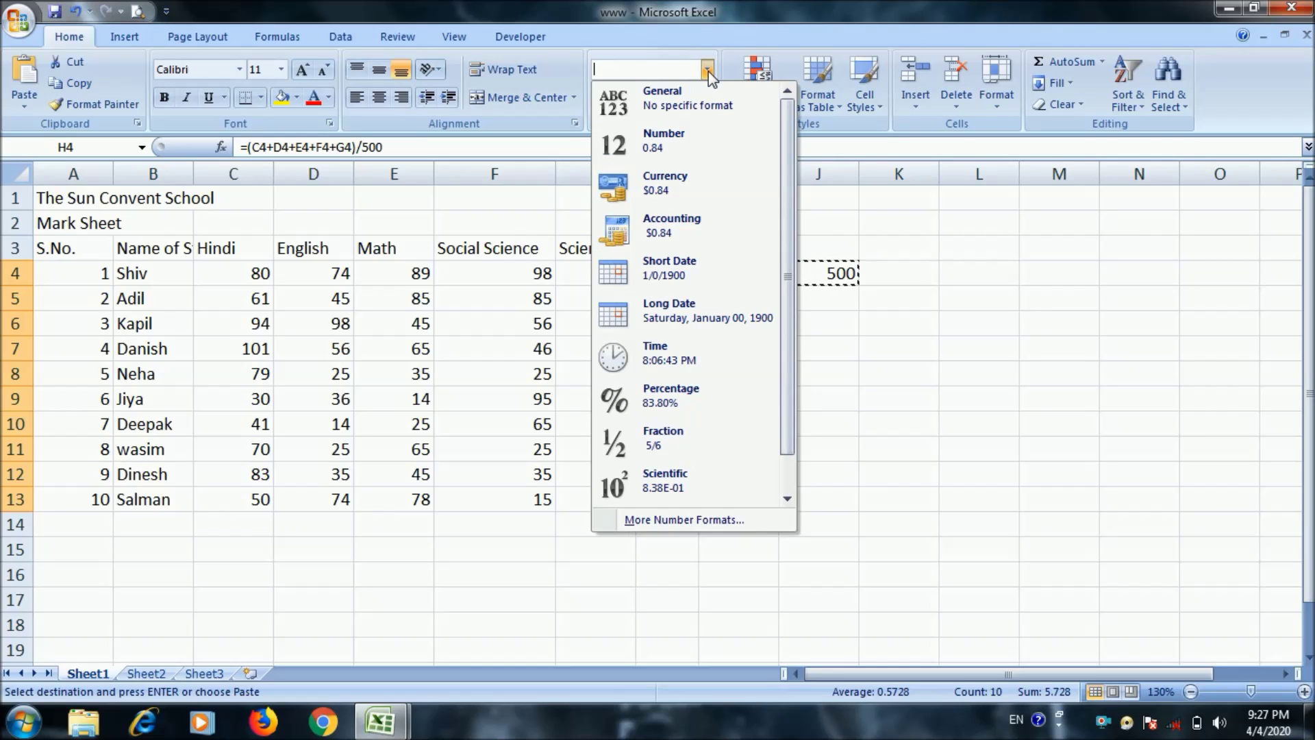
pyautogui.click(670, 411)
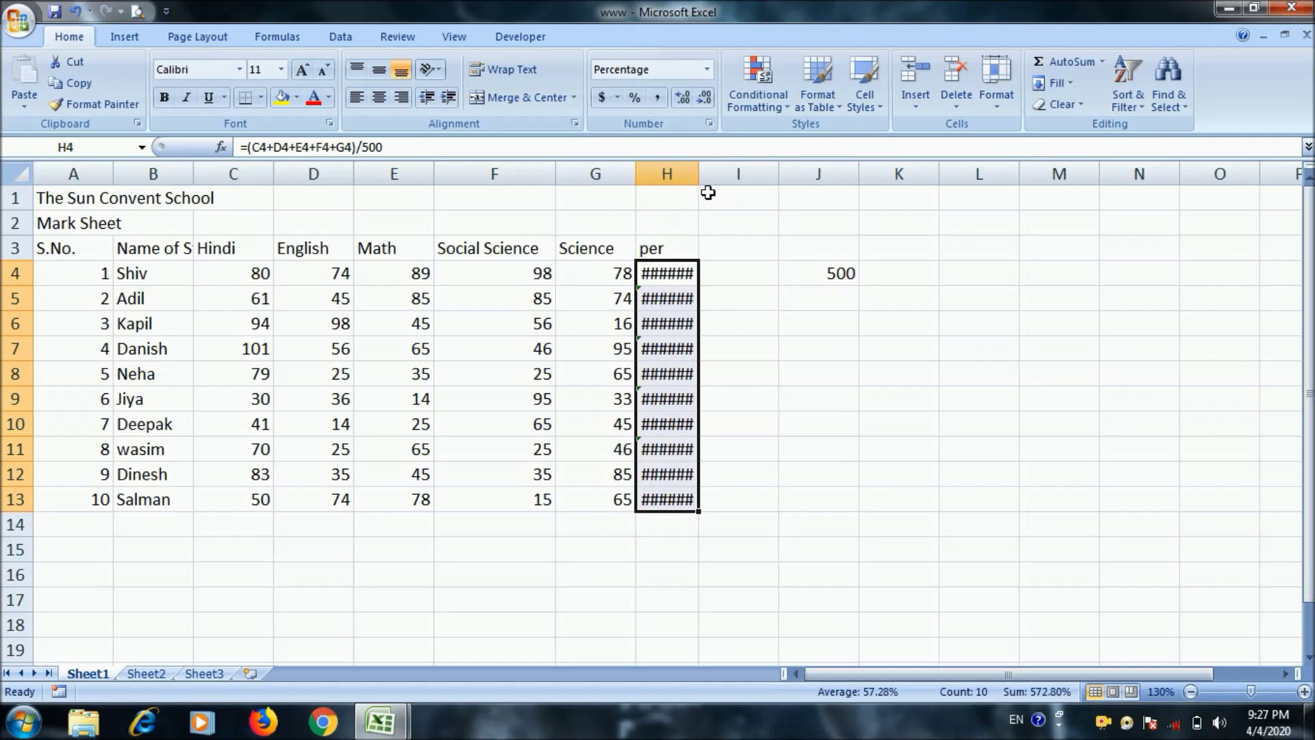
pyautogui.moveTo(713, 180); pyautogui.dragTo(741, 178)
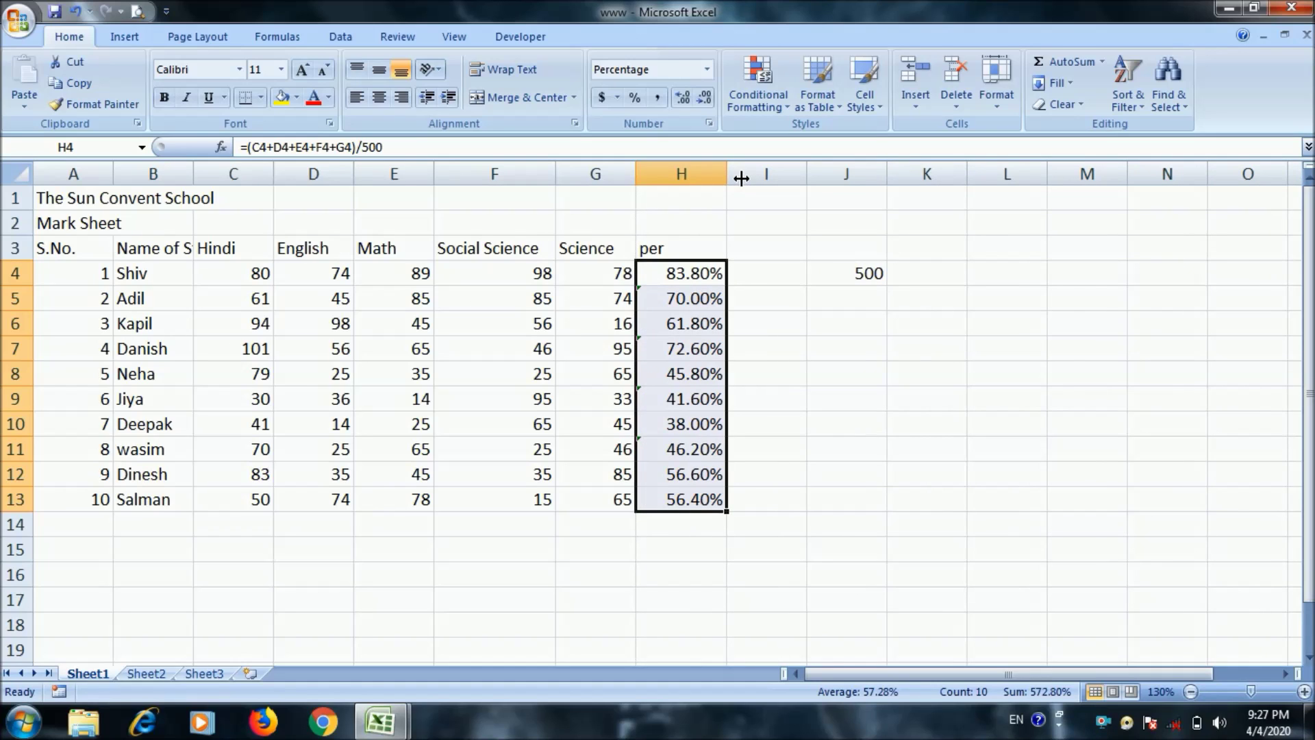
pyautogui.click(704, 97)
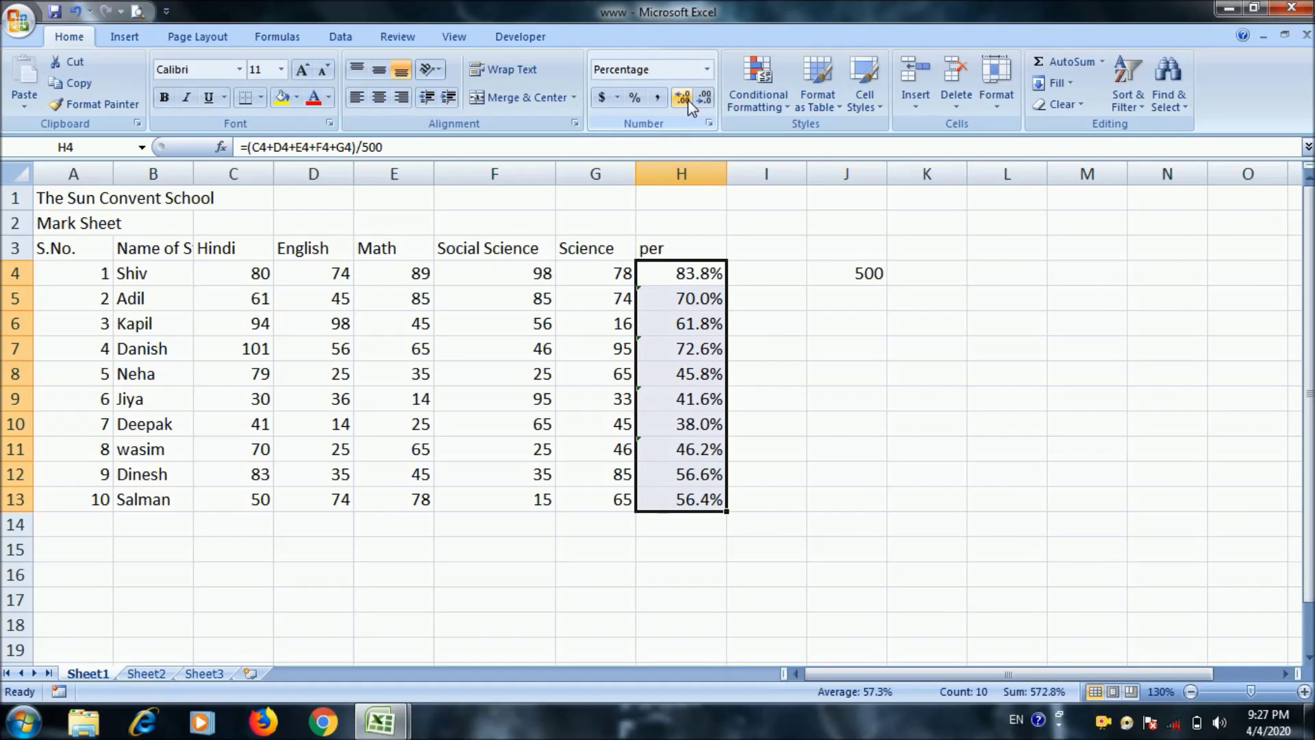
pyautogui.click(687, 99)
pyautogui.click(767, 399)
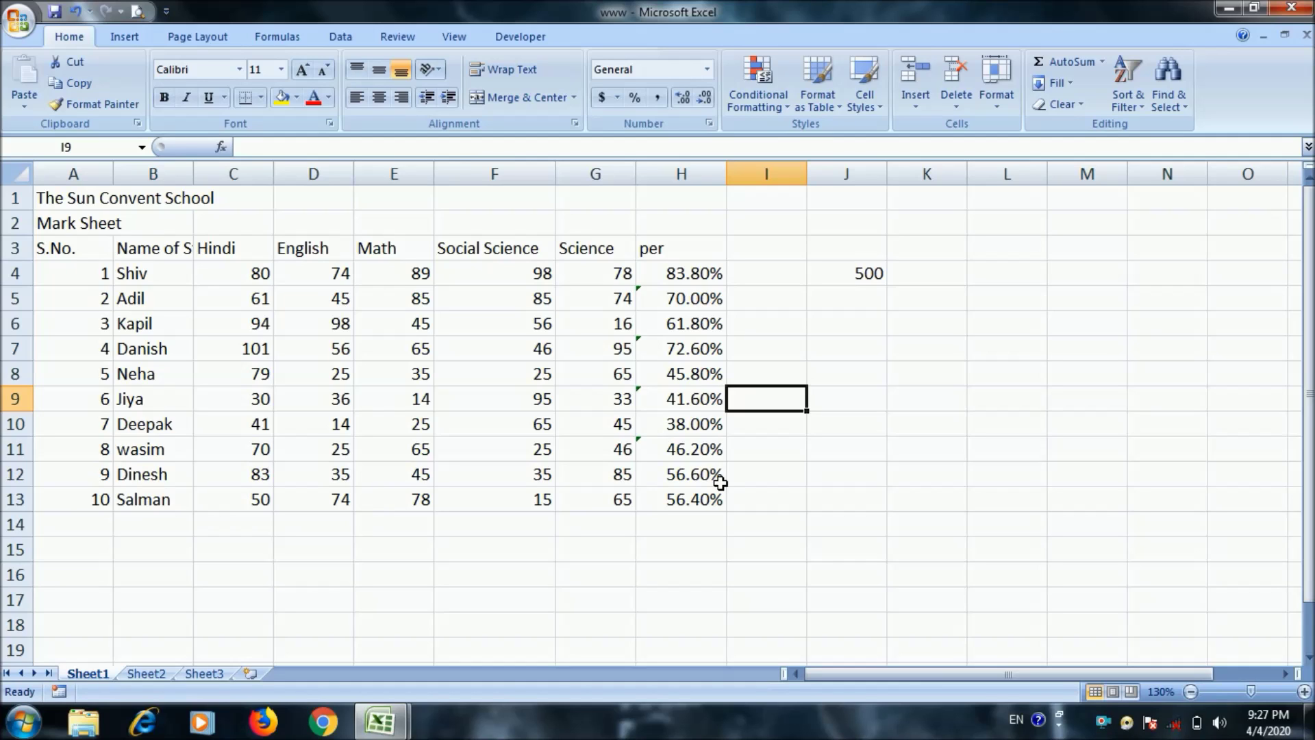
pyautogui.click(865, 287)
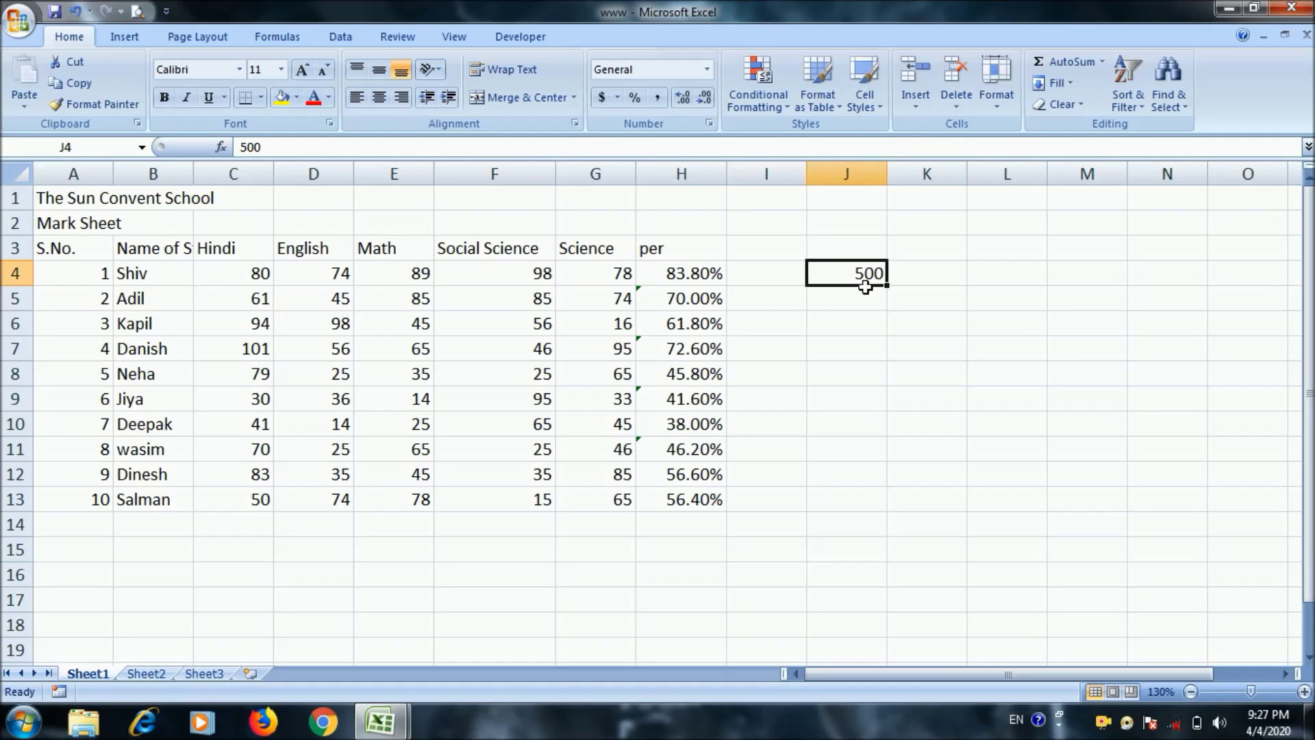
# Multiply the H4:H13 values by 500 with Paste Special Multiply and widen column H
pyautogui.click(72, 82)
pyautogui.moveTo(667, 273); pyautogui.dragTo(654, 498)
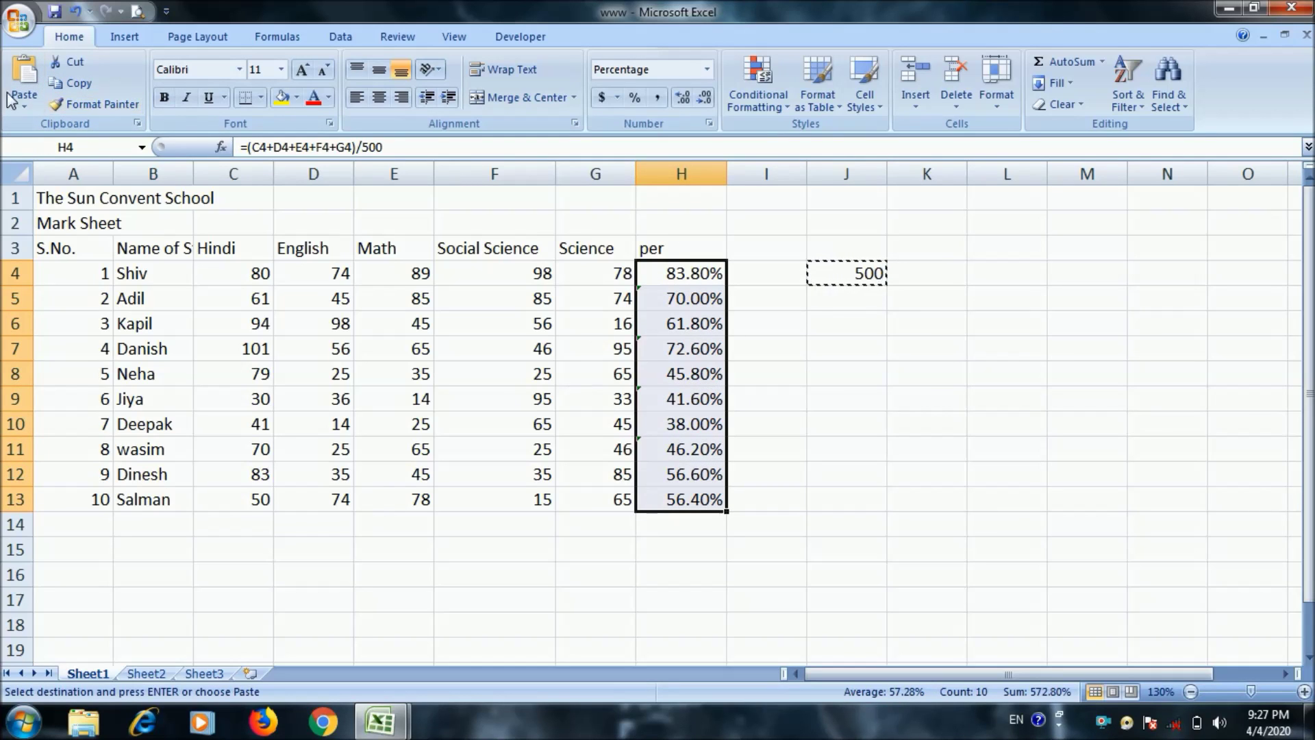
pyautogui.click(25, 110)
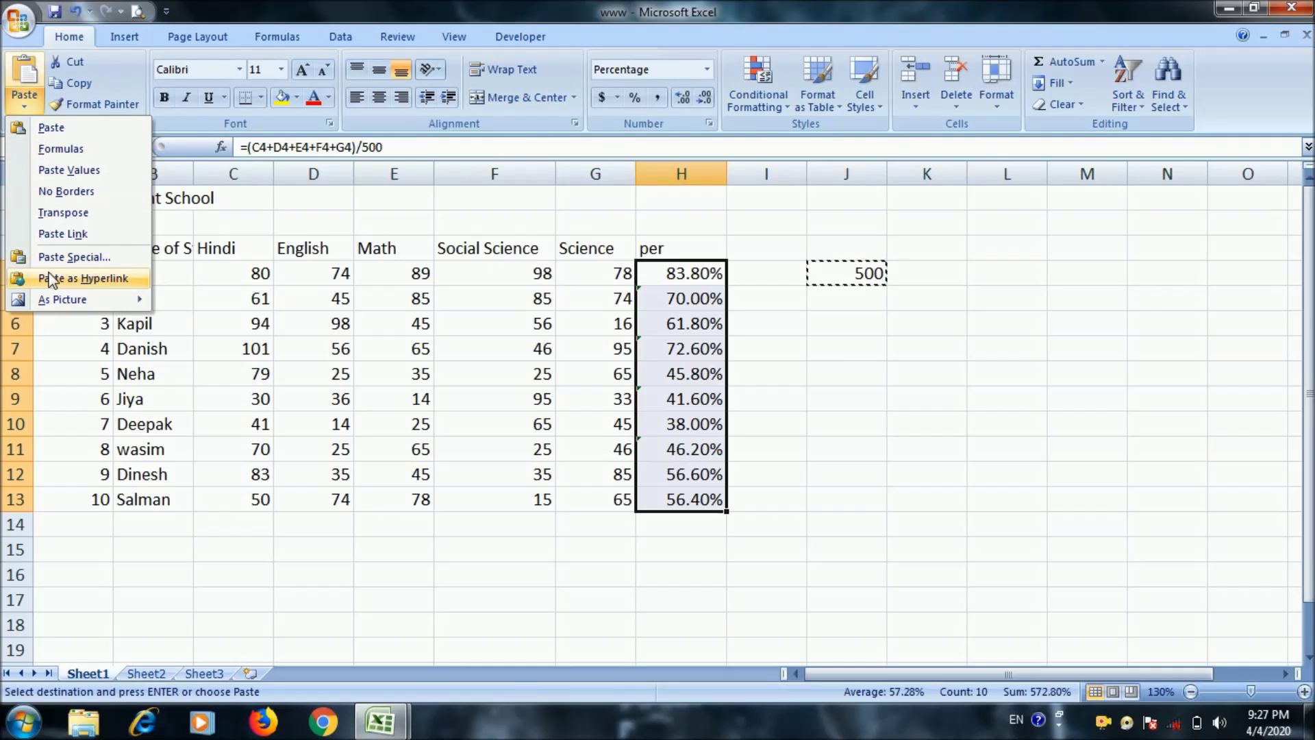
pyautogui.click(80, 256)
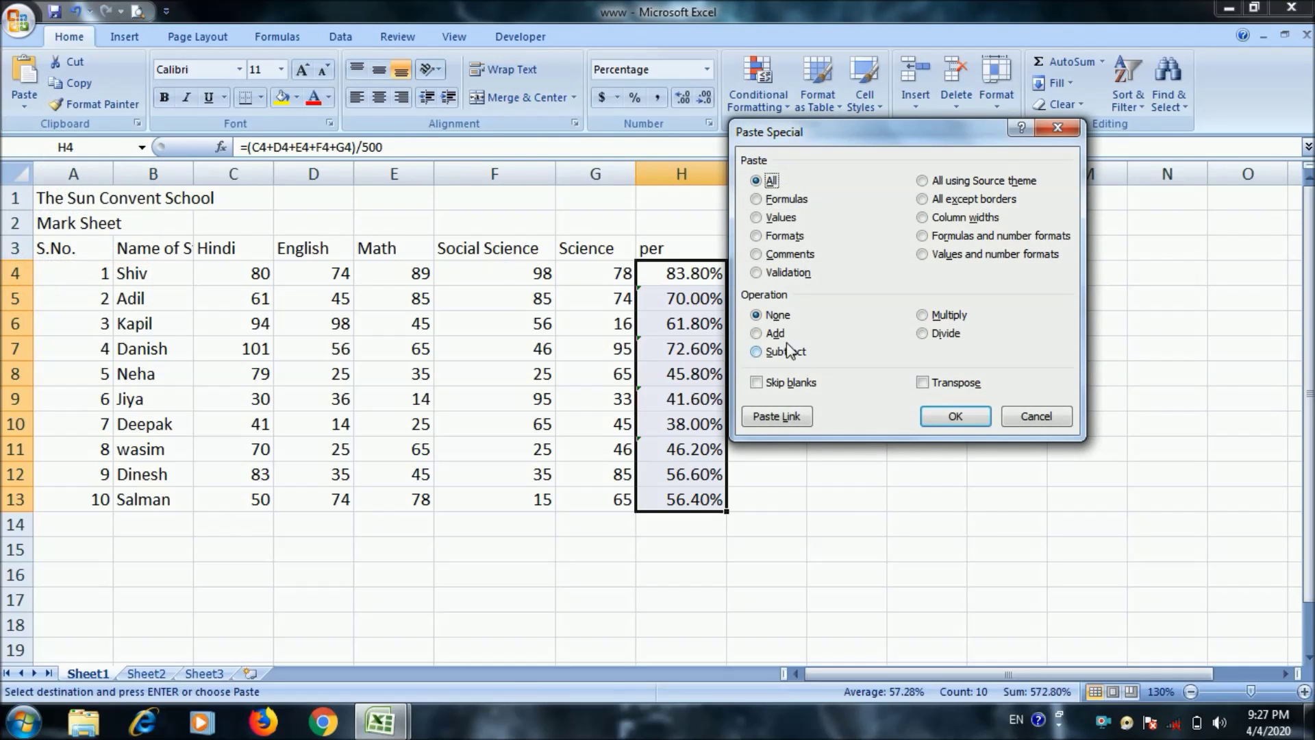
pyautogui.click(948, 315)
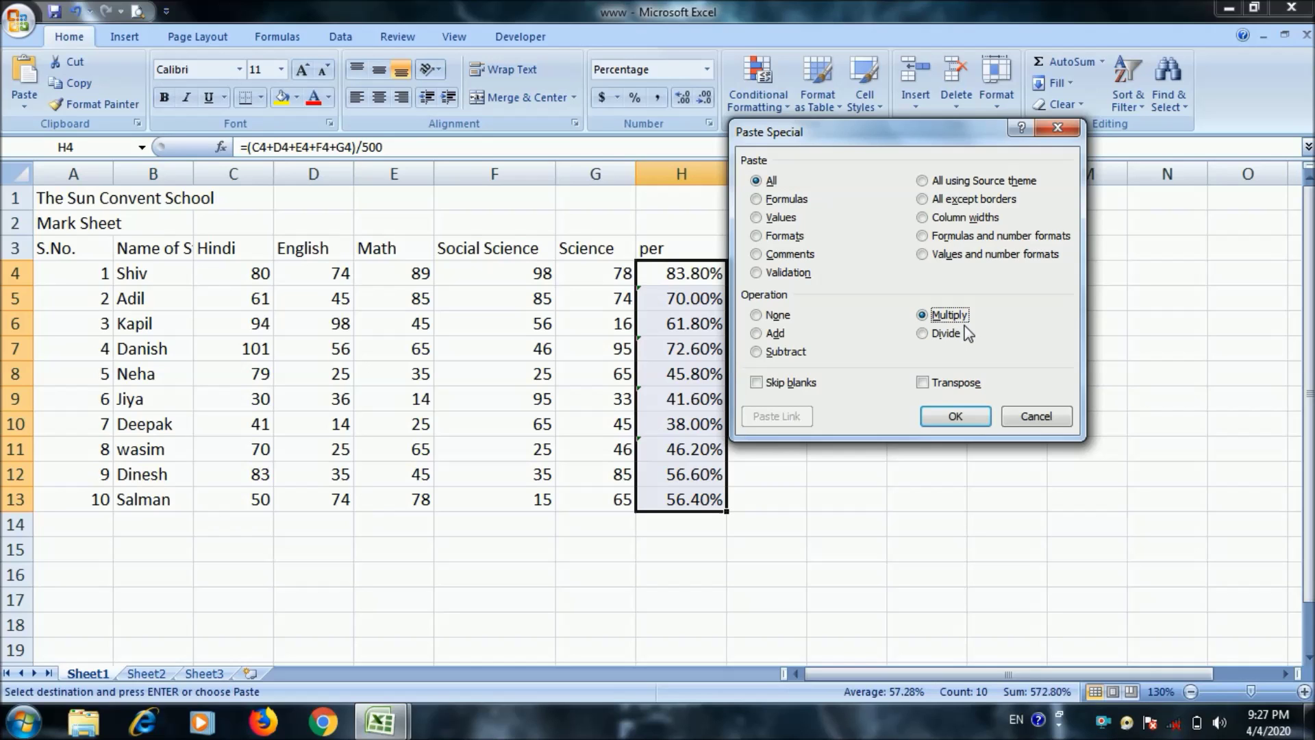
pyautogui.click(966, 422)
pyautogui.moveTo(737, 179); pyautogui.dragTo(767, 181)
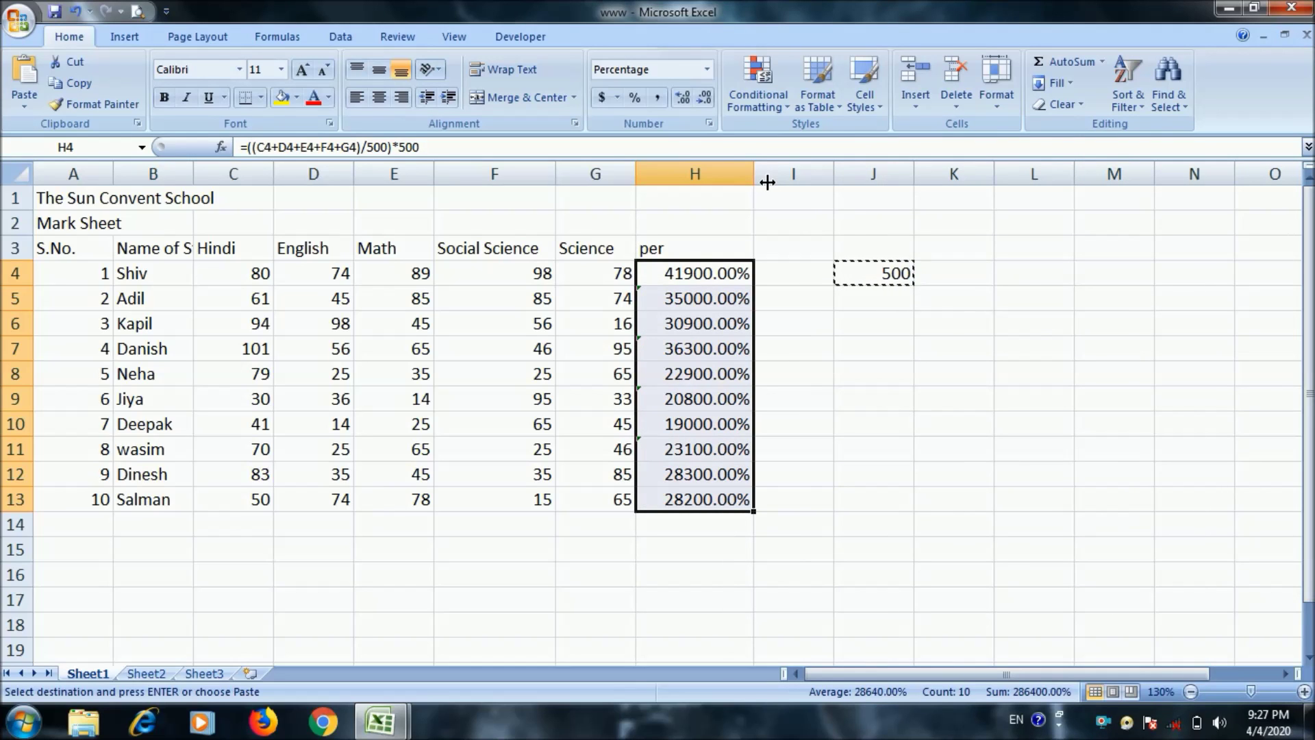
# Format column H as Number with no decimals, narrow it, and rename H3 to Total
pyautogui.click(708, 70)
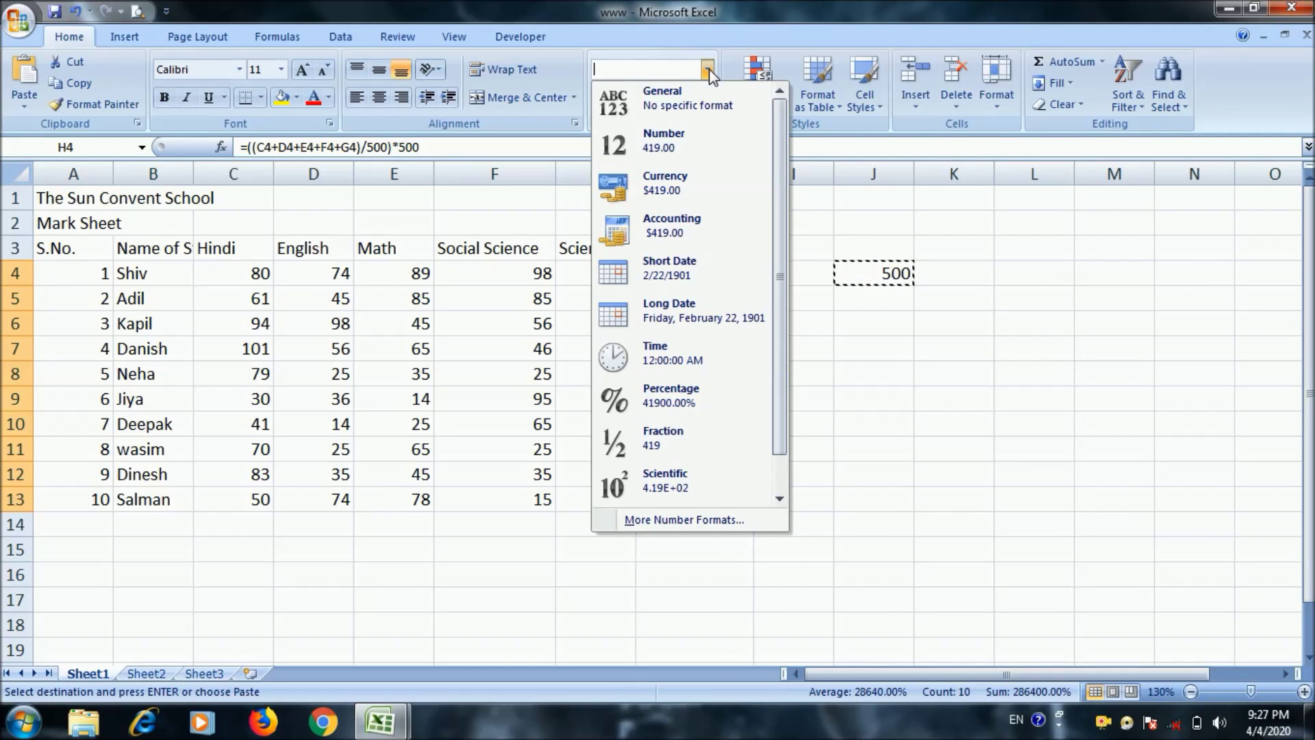
pyautogui.click(663, 140)
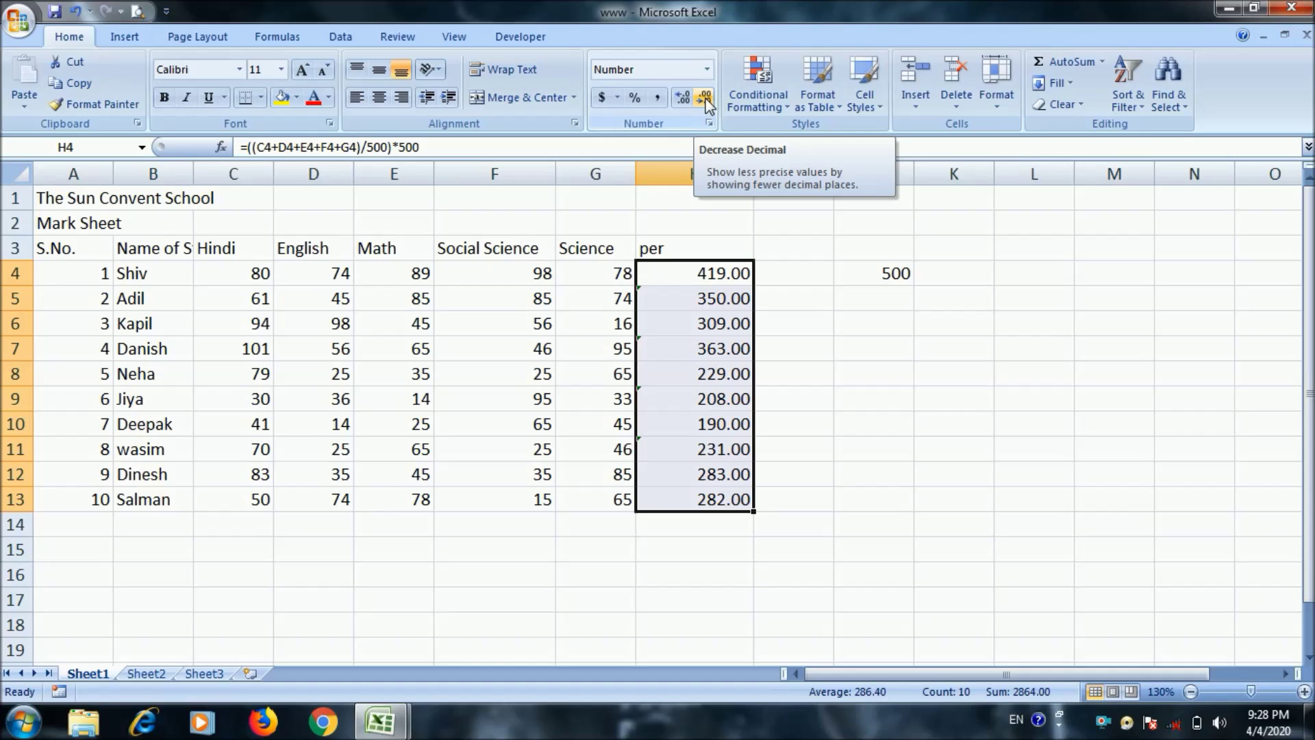
pyautogui.click(704, 97)
pyautogui.click(704, 98)
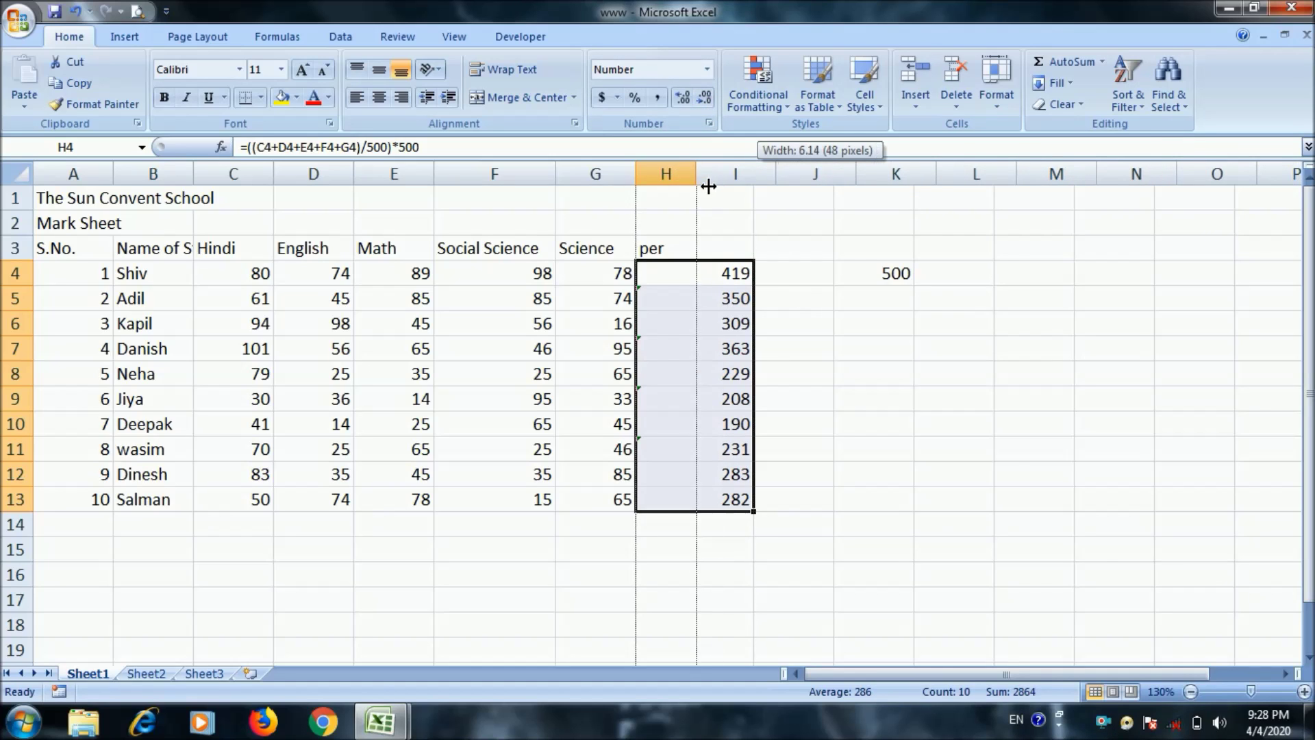
pyautogui.moveTo(753, 174); pyautogui.dragTo(697, 174)
pyautogui.click(673, 255)
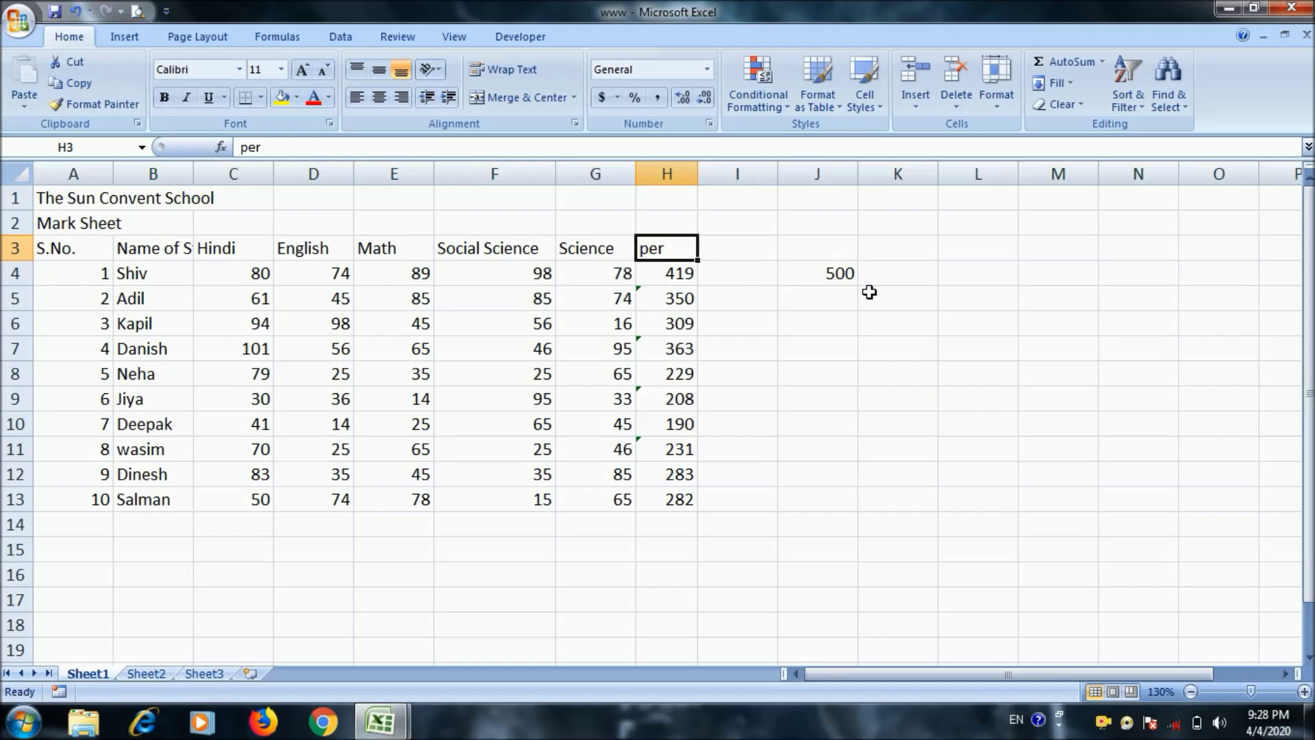
pyautogui.write('Total')
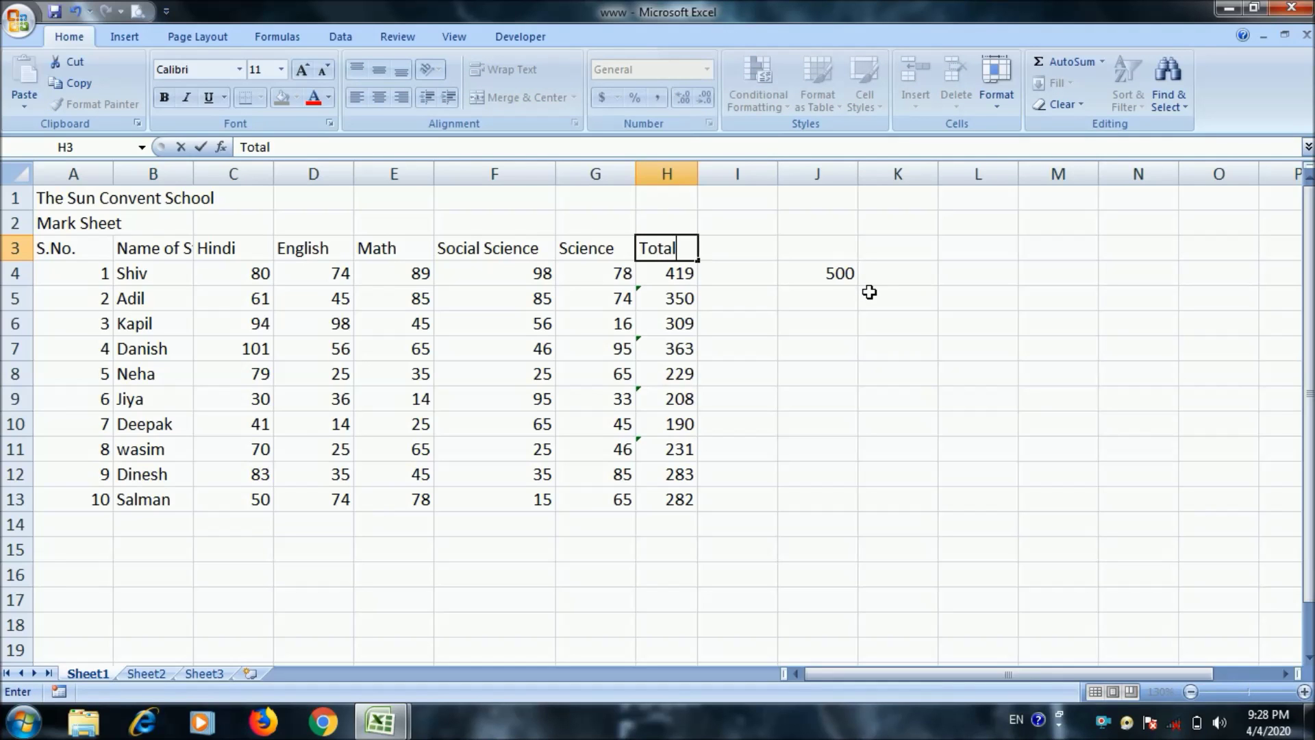
pyautogui.click(786, 373)
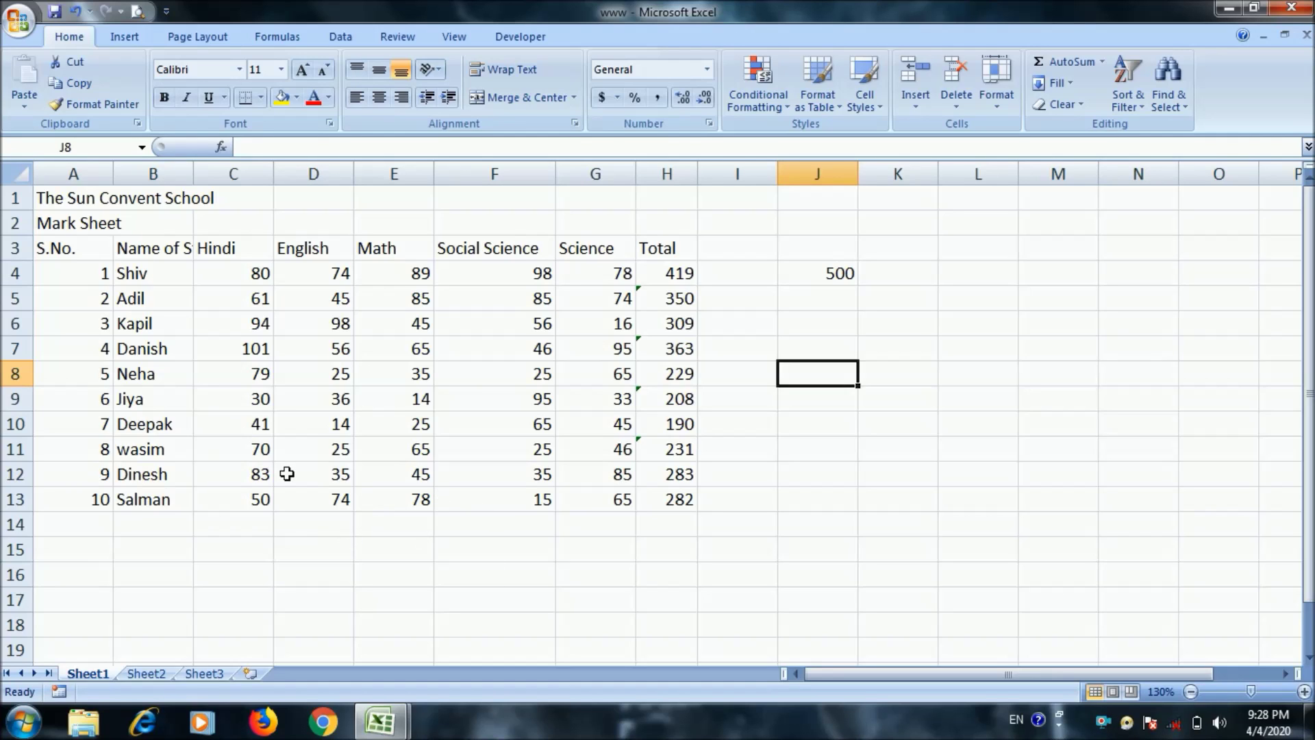
# Format Shiv's name in B4 in Algerian font with a yellow fill and red text
pyautogui.click(152, 286)
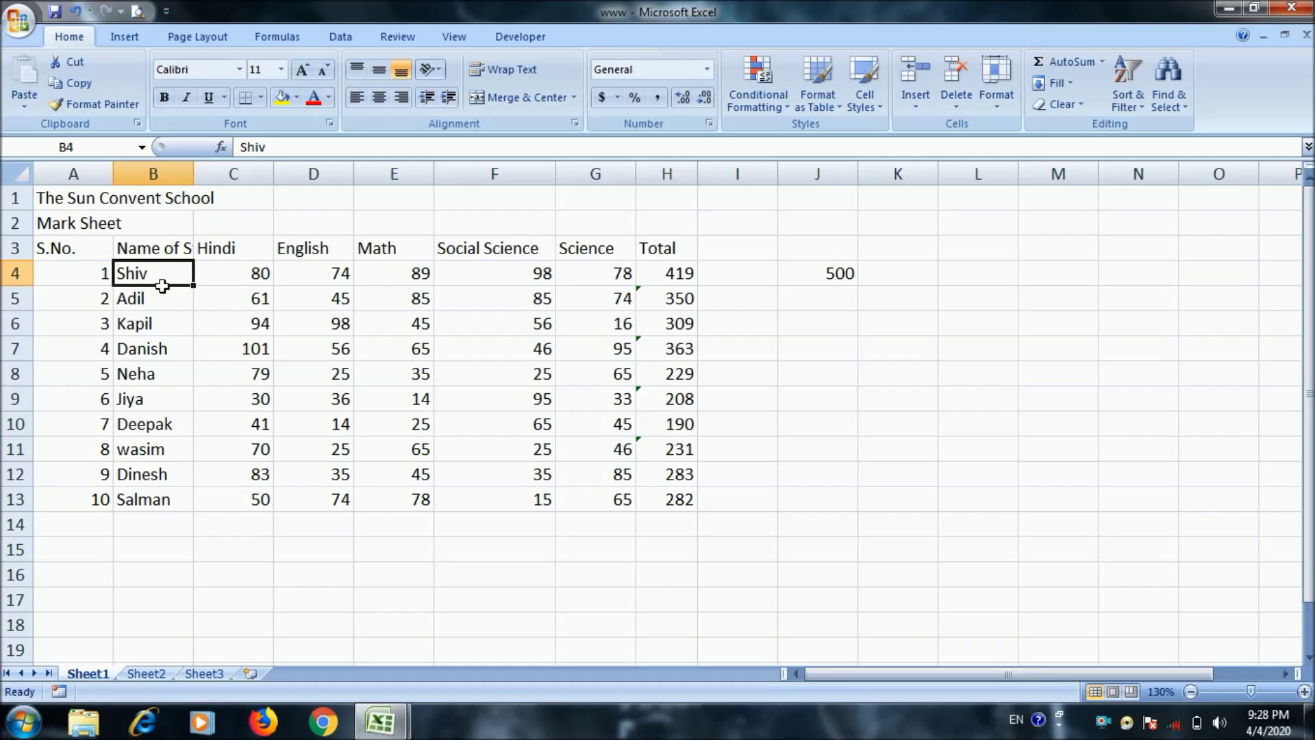
pyautogui.click(239, 69)
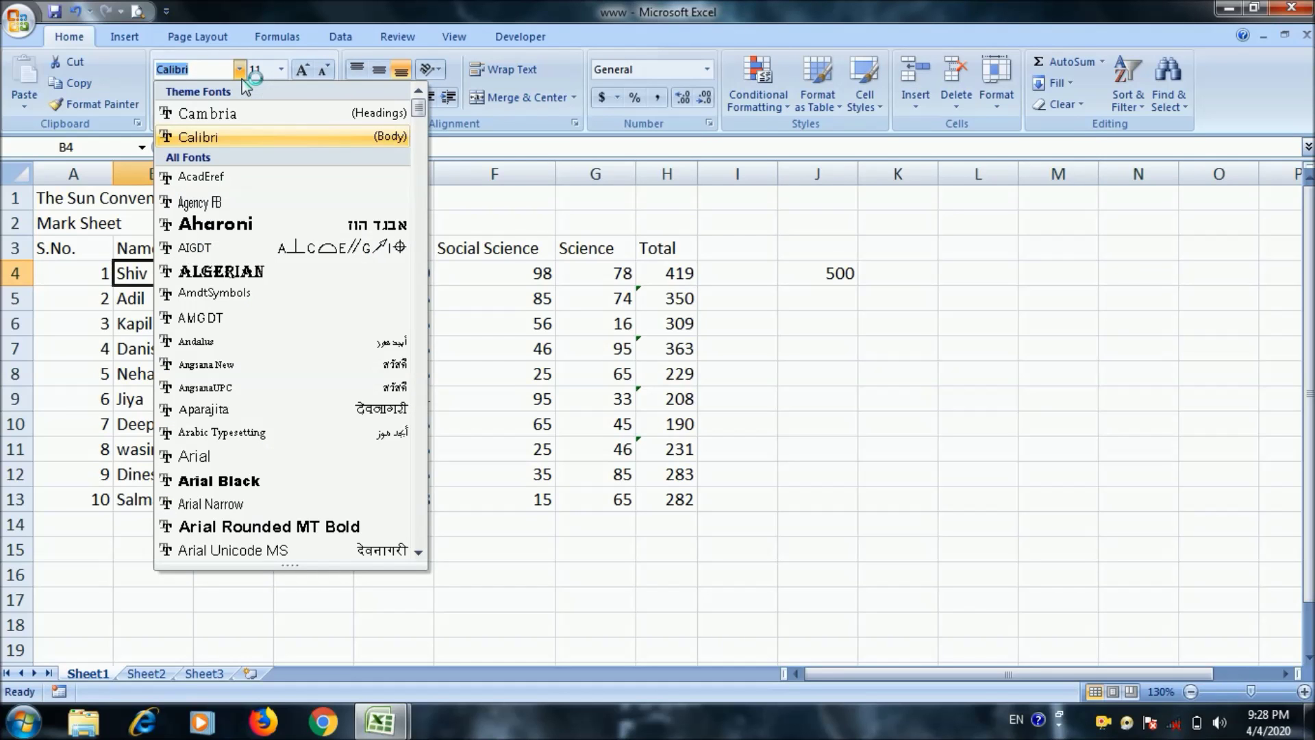
pyautogui.click(241, 271)
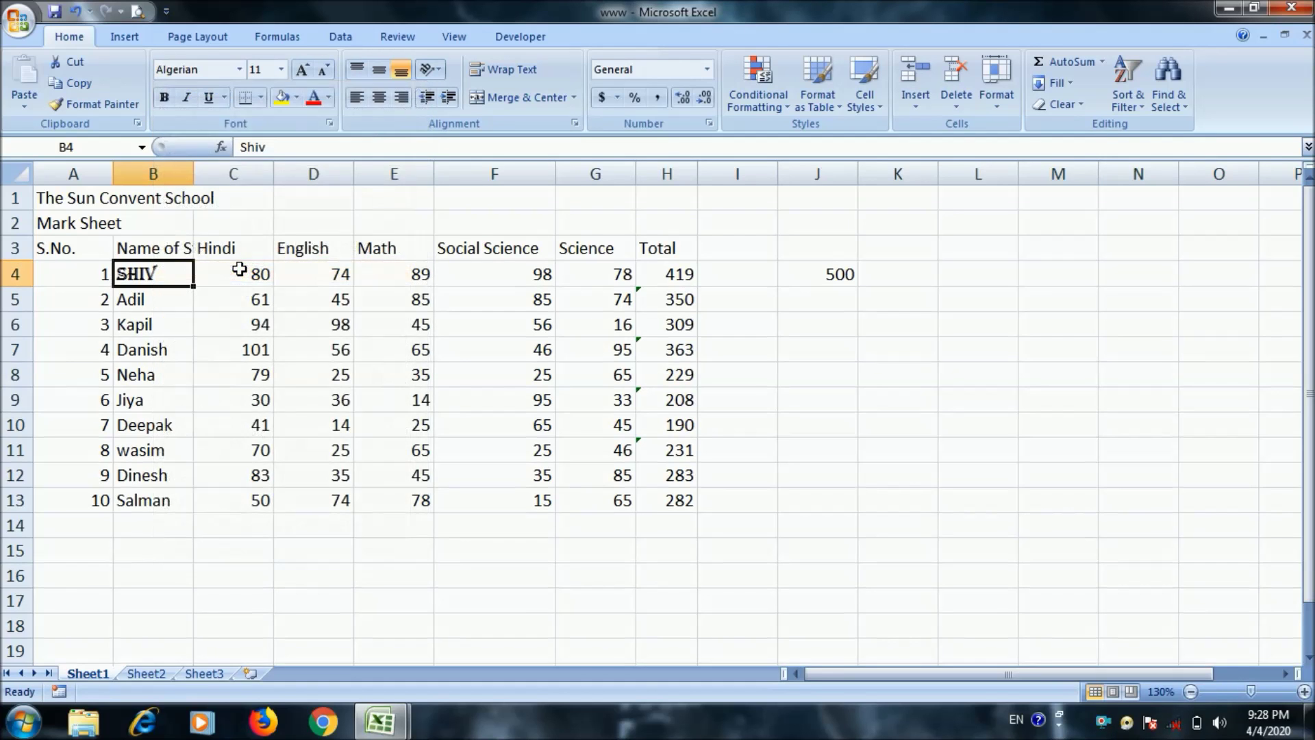
pyautogui.click(282, 97)
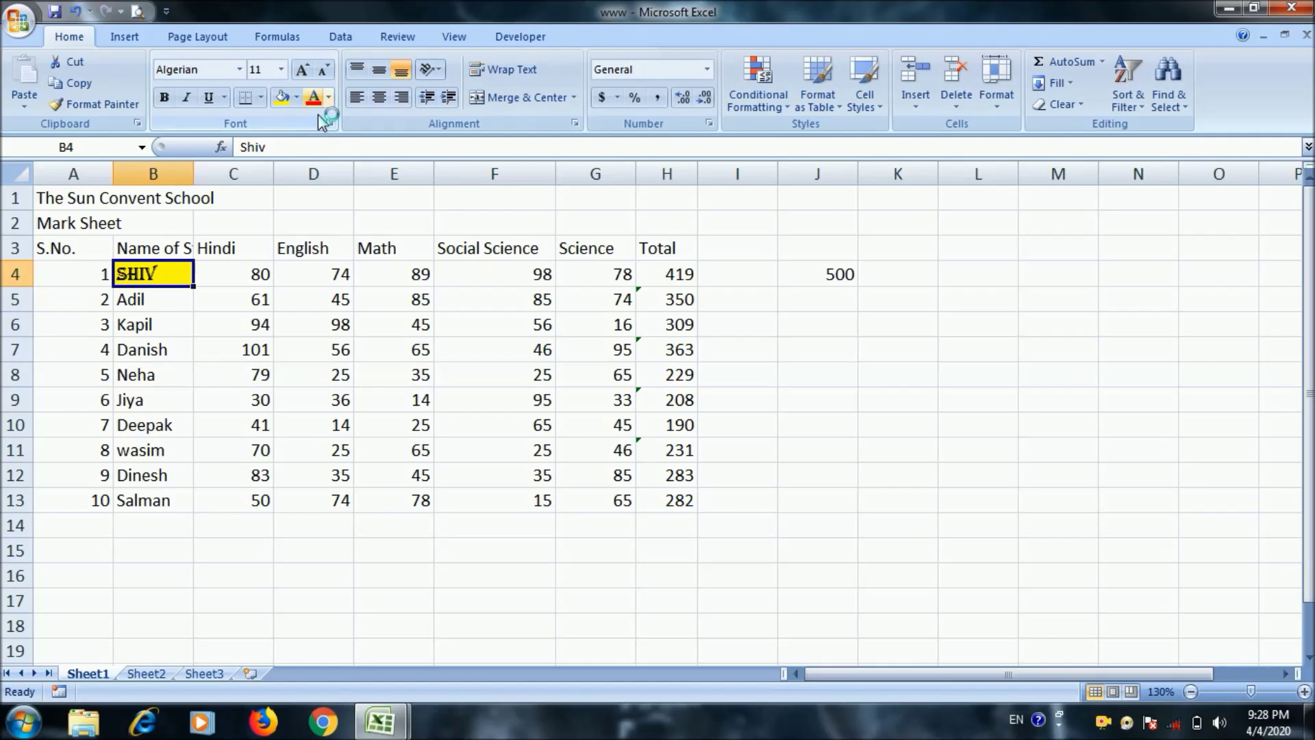
pyautogui.click(328, 96)
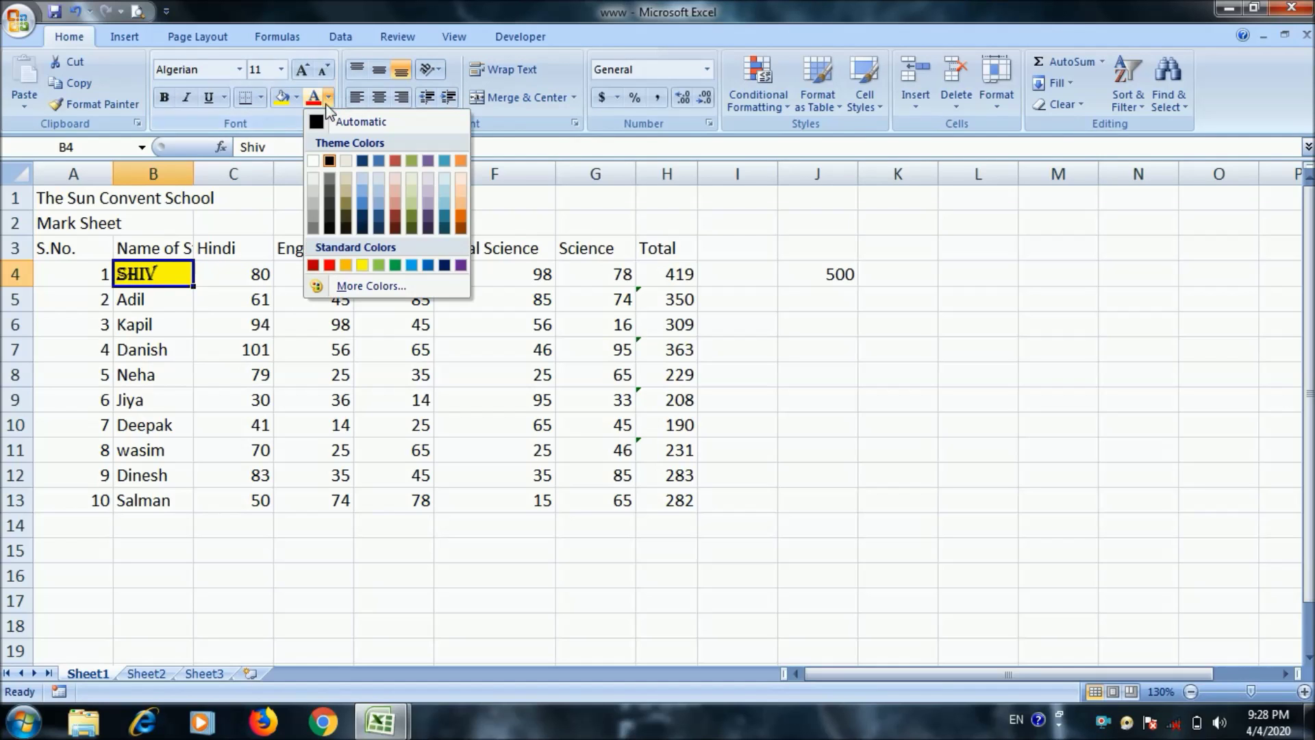
pyautogui.click(325, 266)
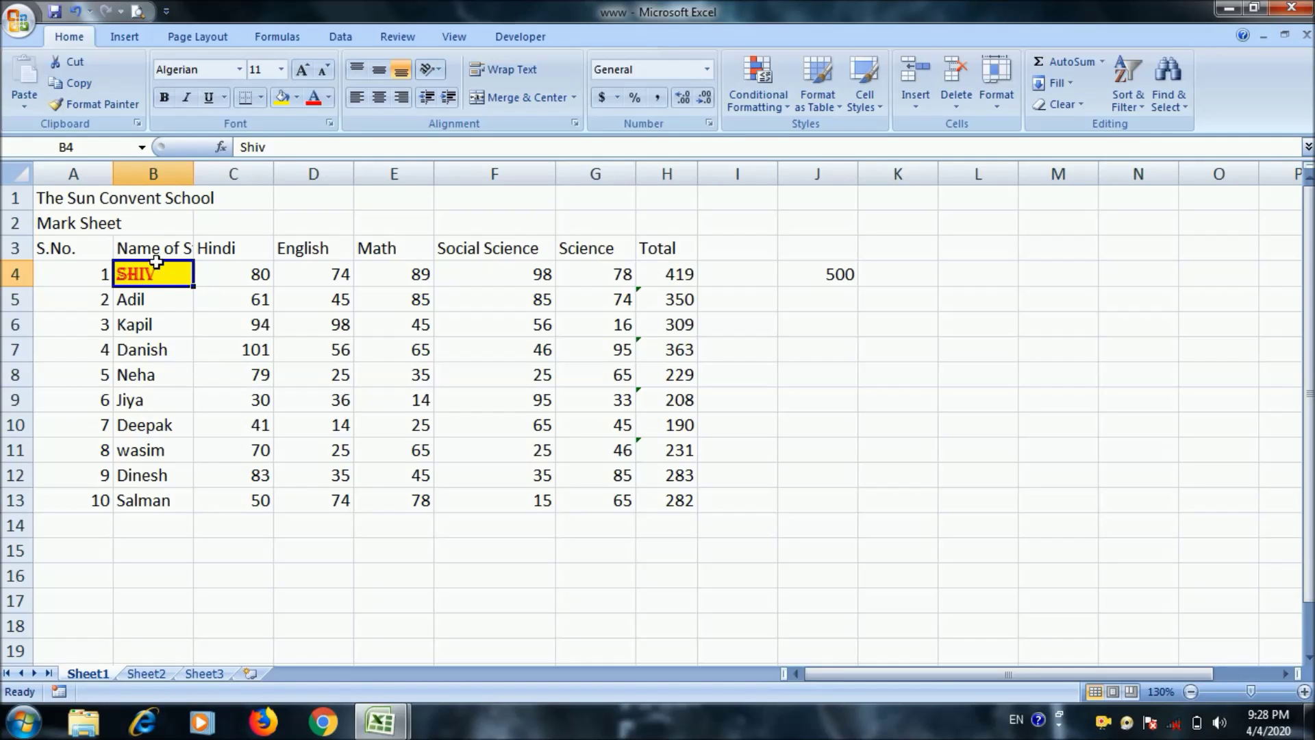
# Copy B4's formatting with Format Painter to Dinesh in B12 and Kapil in B6
pyautogui.click(110, 105)
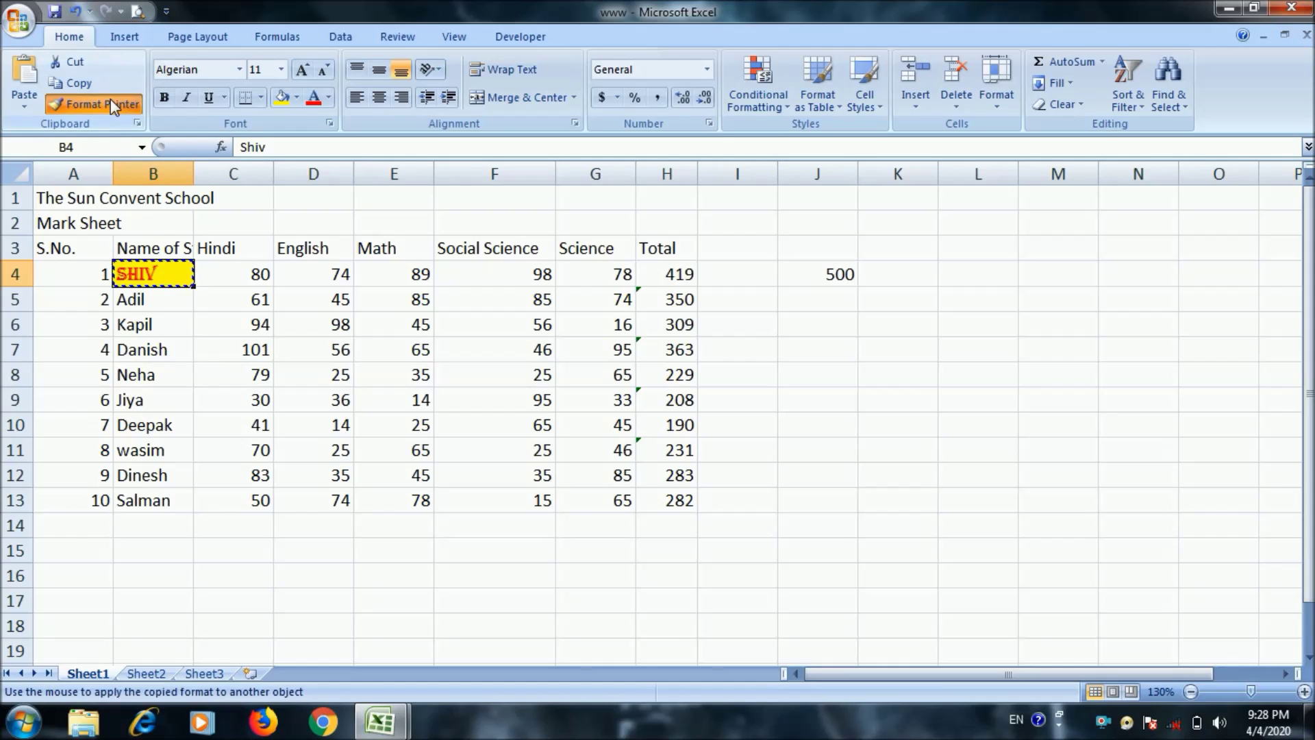
pyautogui.click(172, 483)
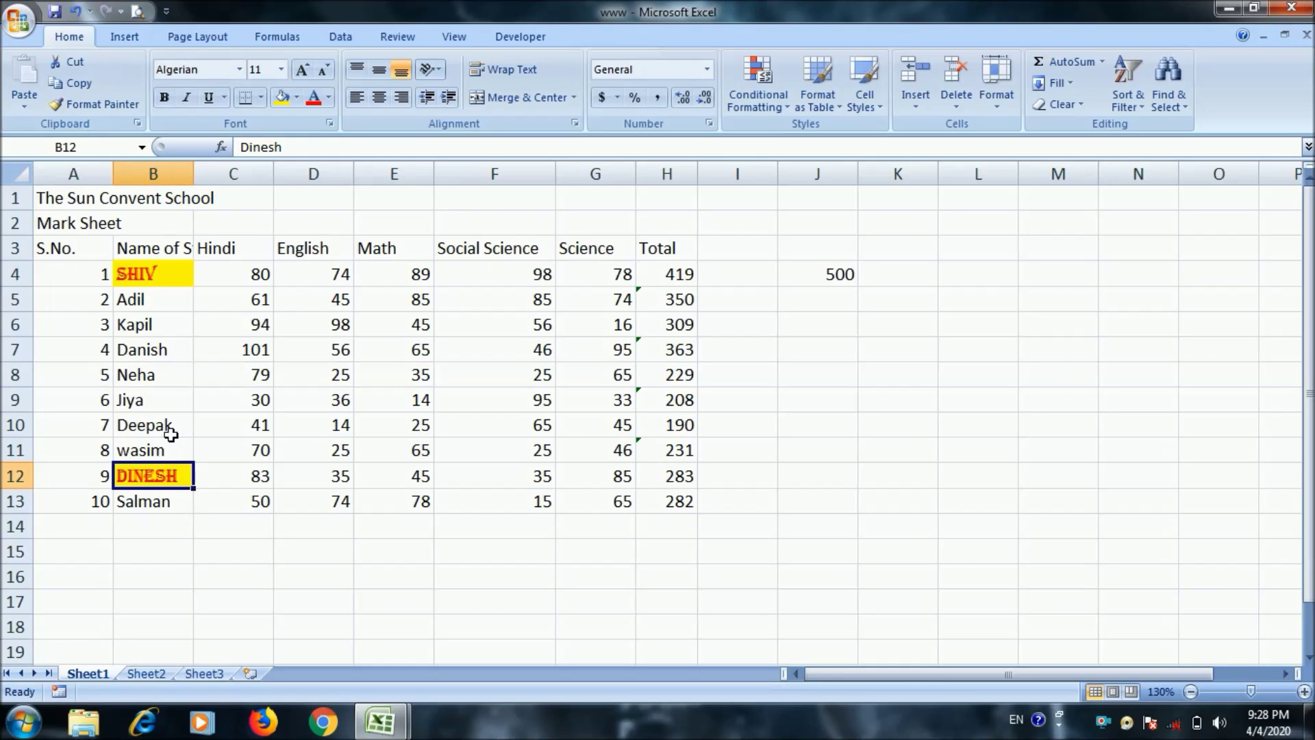
pyautogui.click(102, 104)
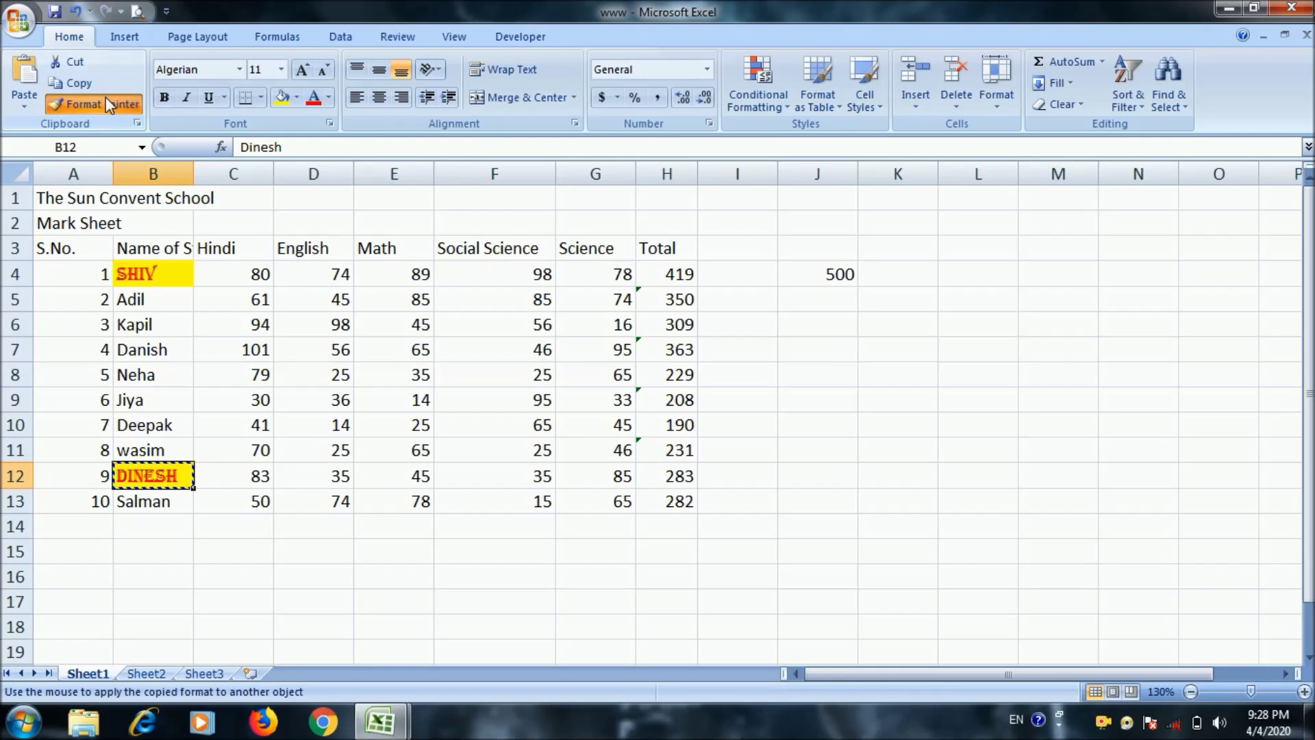
pyautogui.click(170, 326)
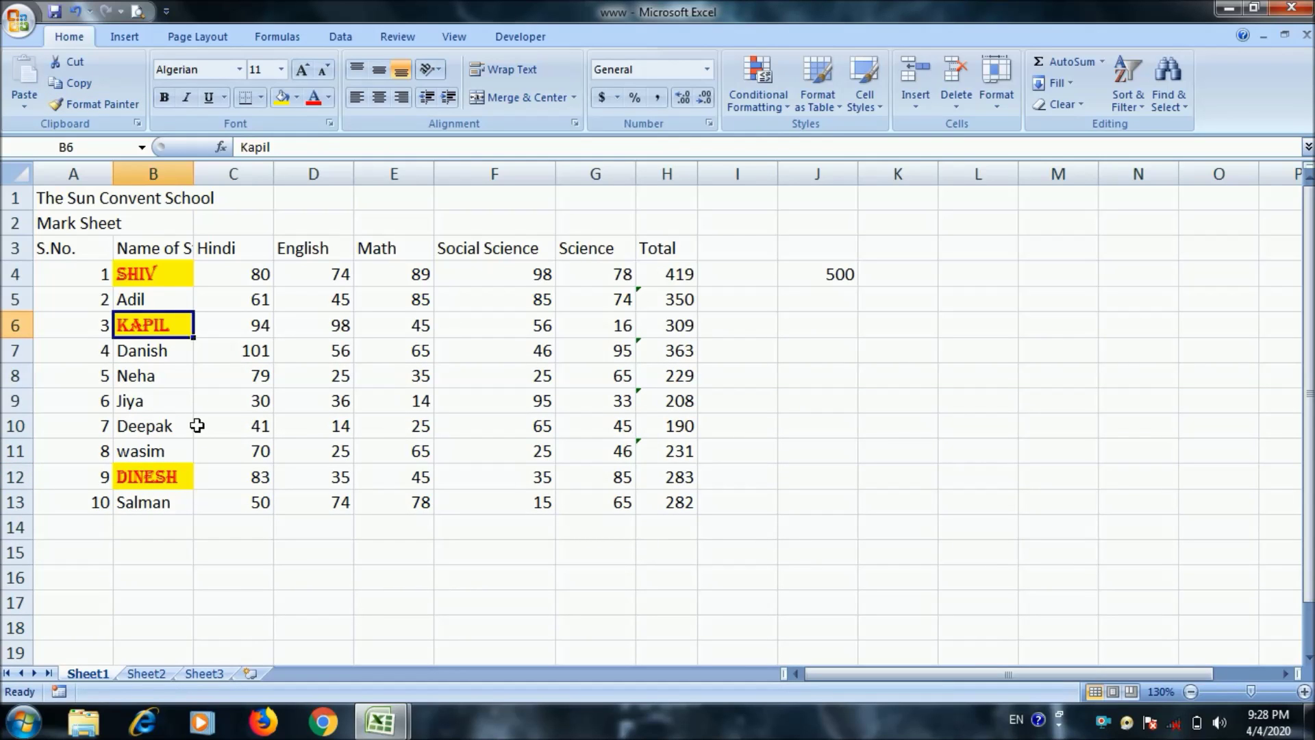
pyautogui.click(174, 281)
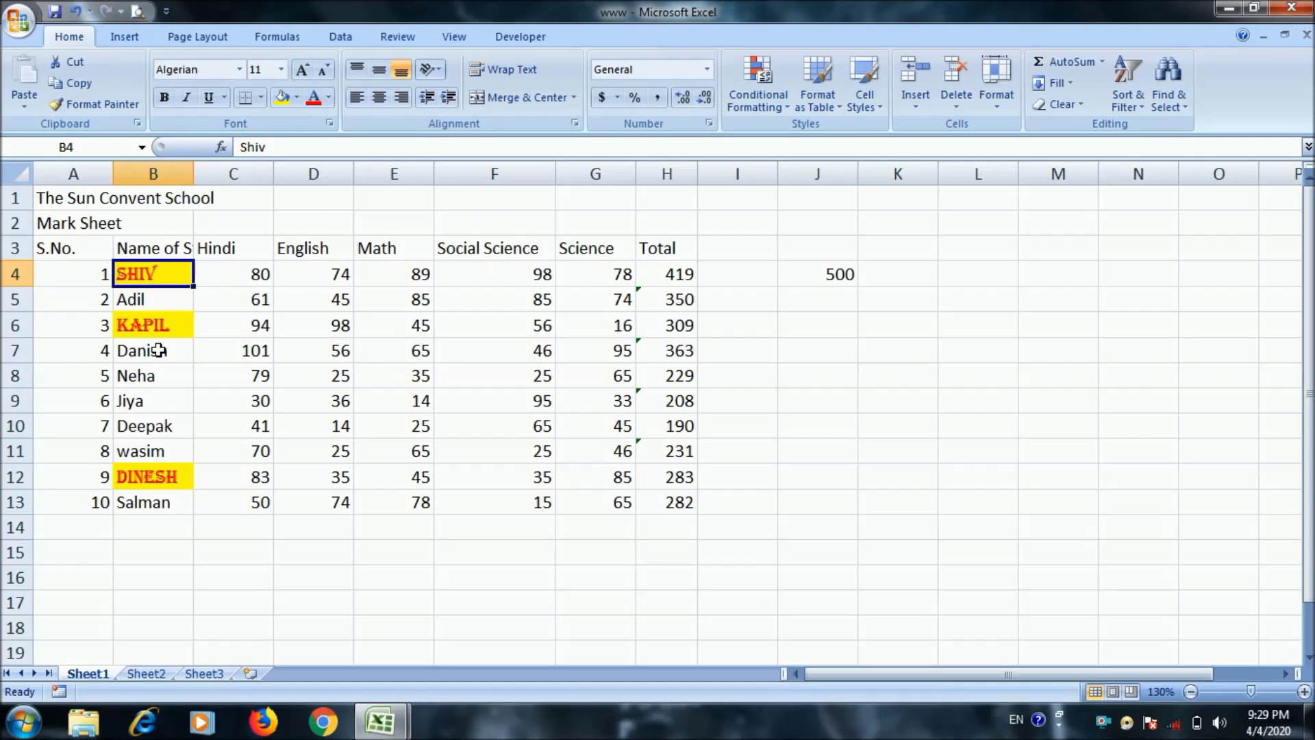
# Undo the highlight formatting on Shiv, Kapil and Dinesh
pyautogui.hotkey('ctrl', 'z')
pyautogui.hotkey('ctrl', 'z')
pyautogui.hotkey('ctrl', 'z')
pyautogui.hotkey('ctrl', 'c')
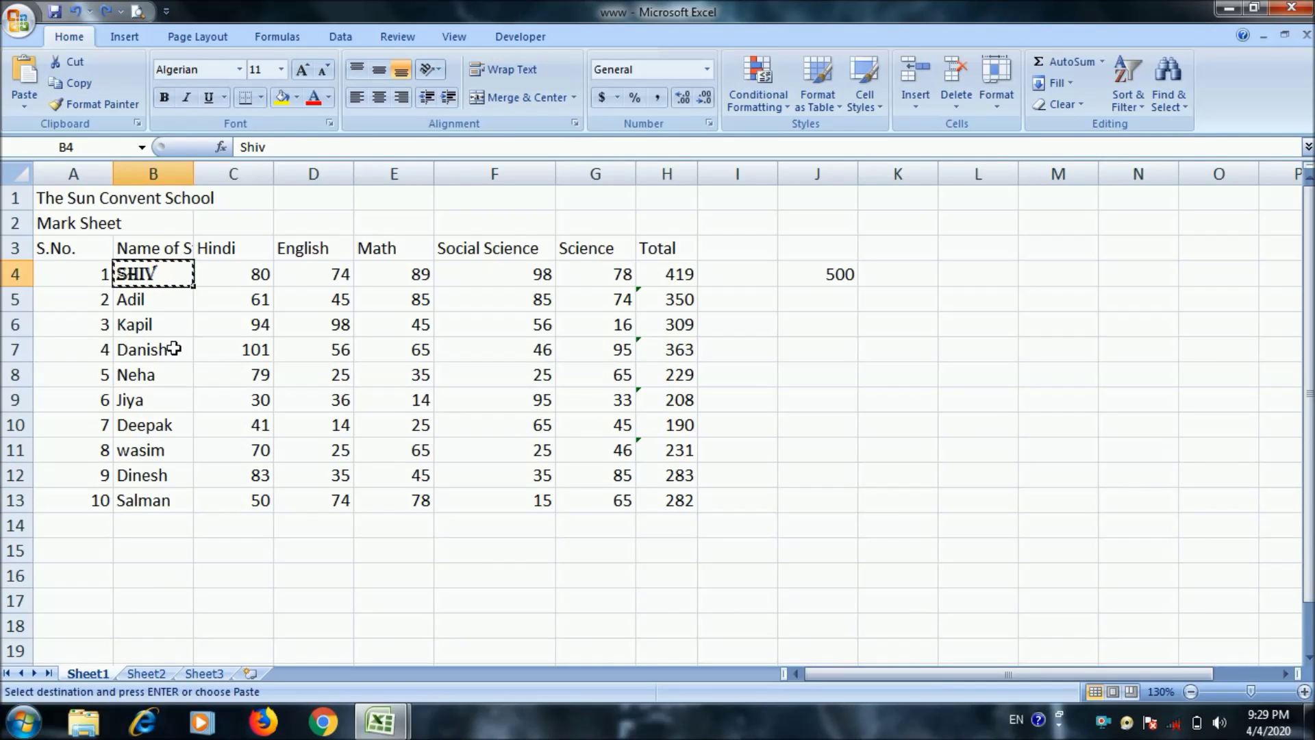
pyautogui.hotkey('ctrl', 'z')
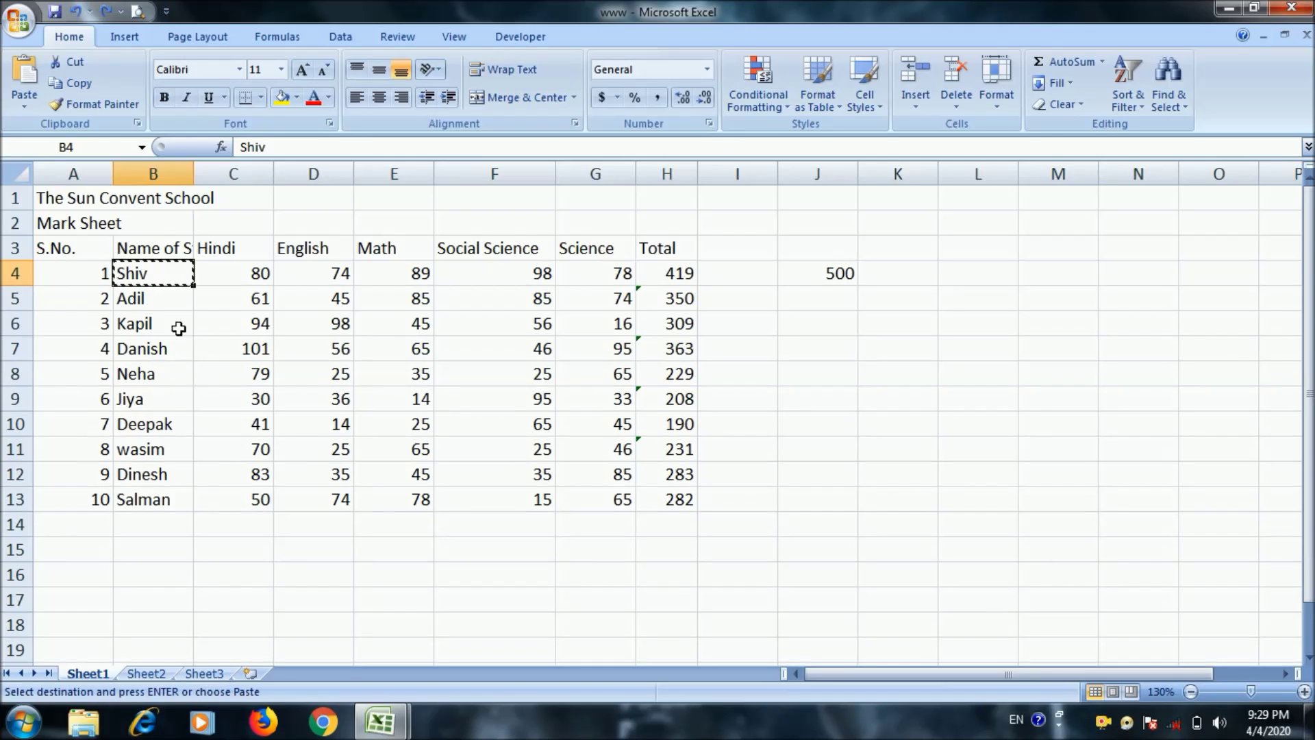
pyautogui.click(171, 314)
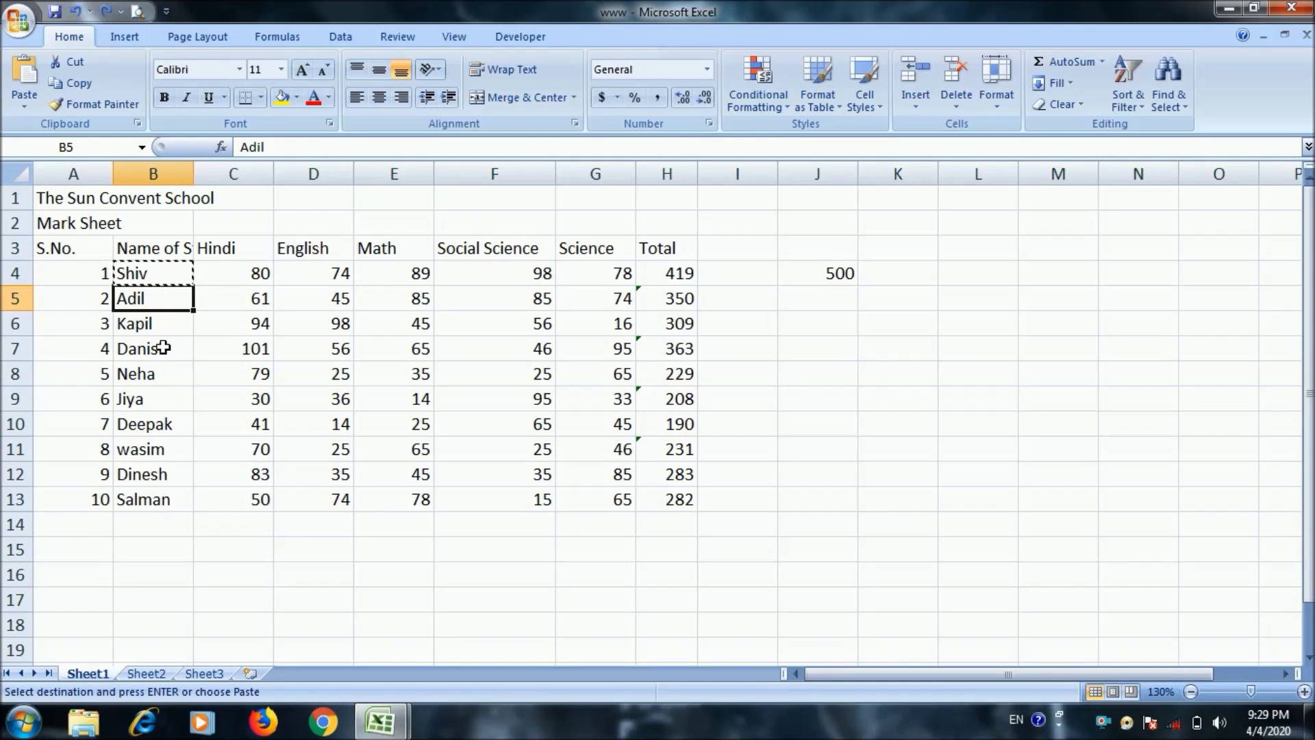
# Set Neha's name in B8 to Curlz MT size 20 and widen column B
pyautogui.click(174, 379)
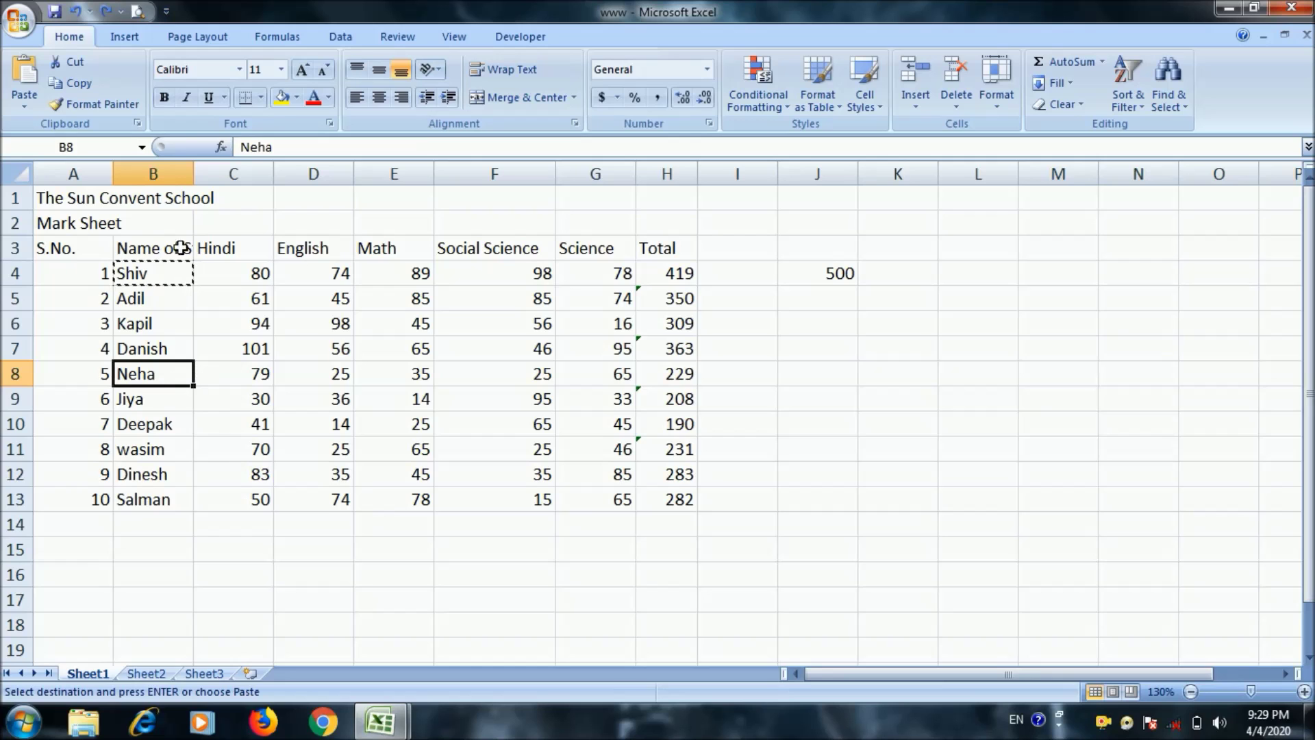
pyautogui.click(239, 69)
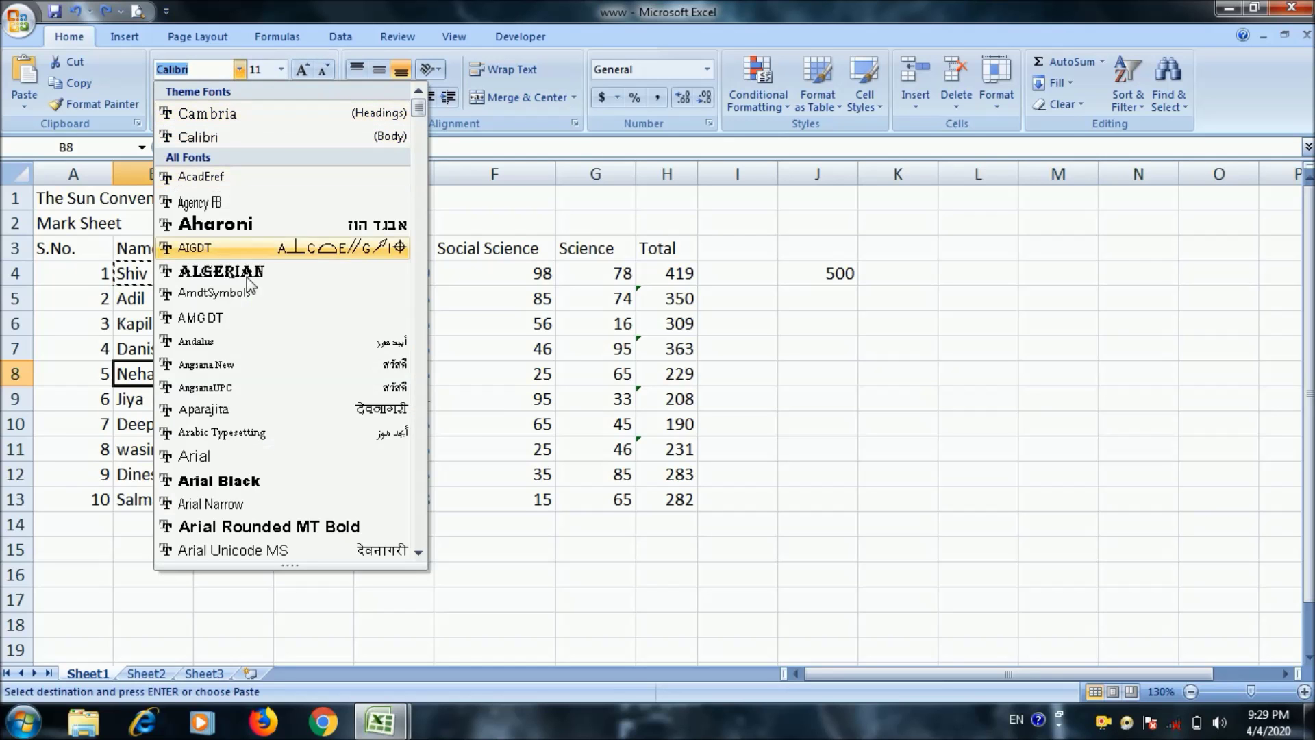
pyautogui.moveTo(421, 114); pyautogui.dragTo(421, 176)
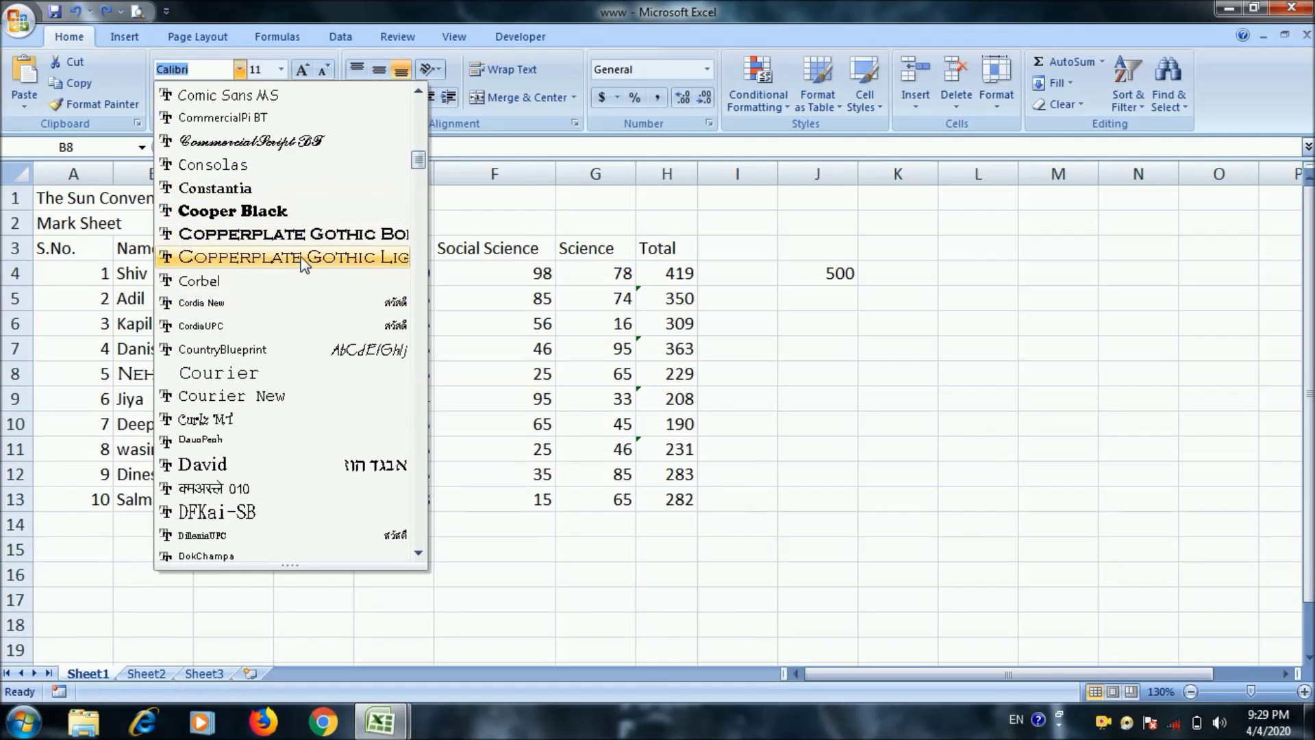
pyautogui.click(285, 419)
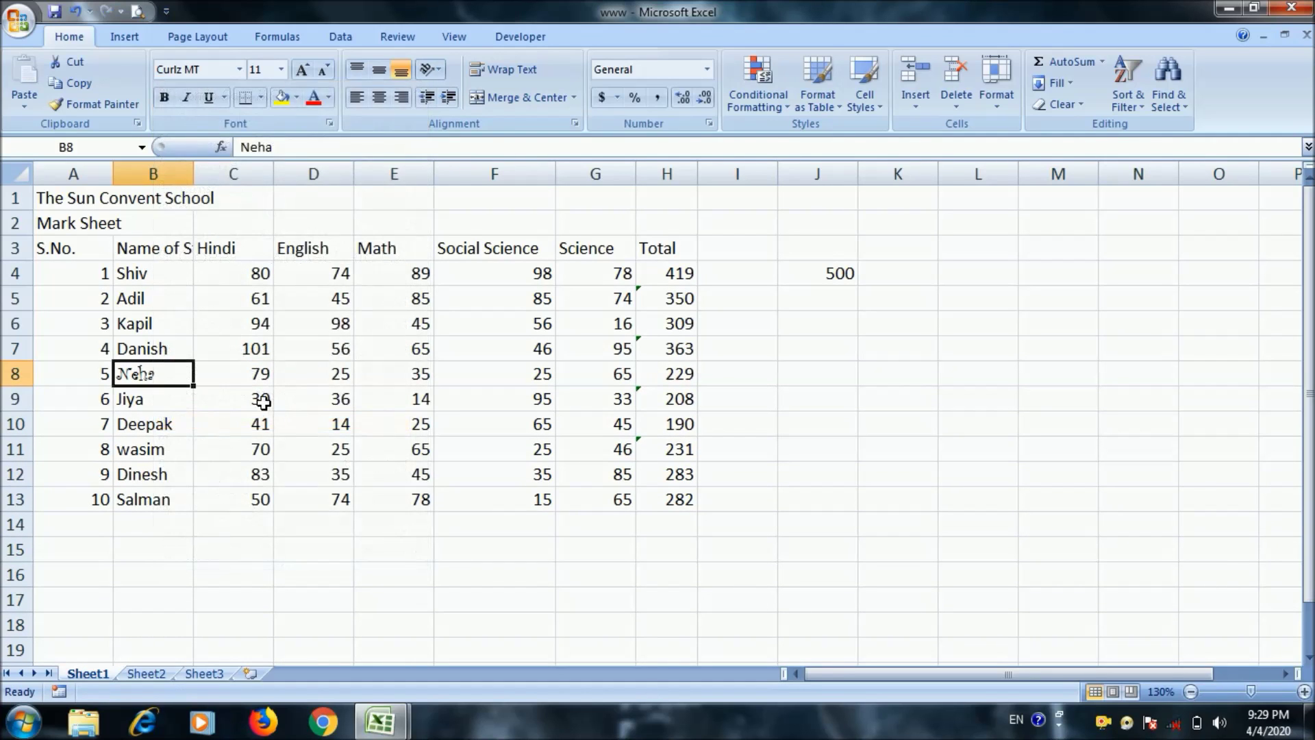
pyautogui.keyDown('ctrl'); pyautogui.scroll(3, 257, 402); pyautogui.keyUp('ctrl')
pyautogui.click(302, 71)
pyautogui.click(302, 71)
pyautogui.click(302, 71)
pyautogui.click(302, 72)
pyautogui.click(302, 71)
pyautogui.click(302, 71)
pyautogui.click(302, 72)
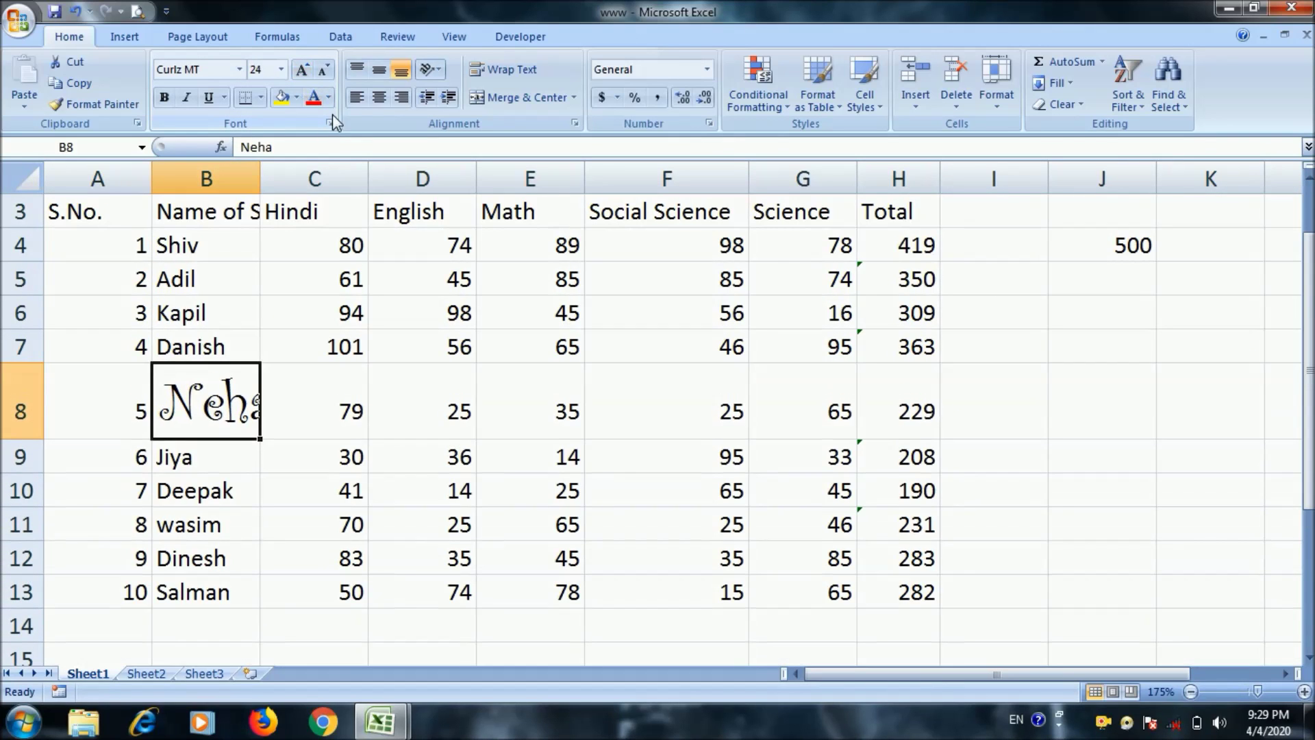
pyautogui.click(322, 72)
pyautogui.click(322, 73)
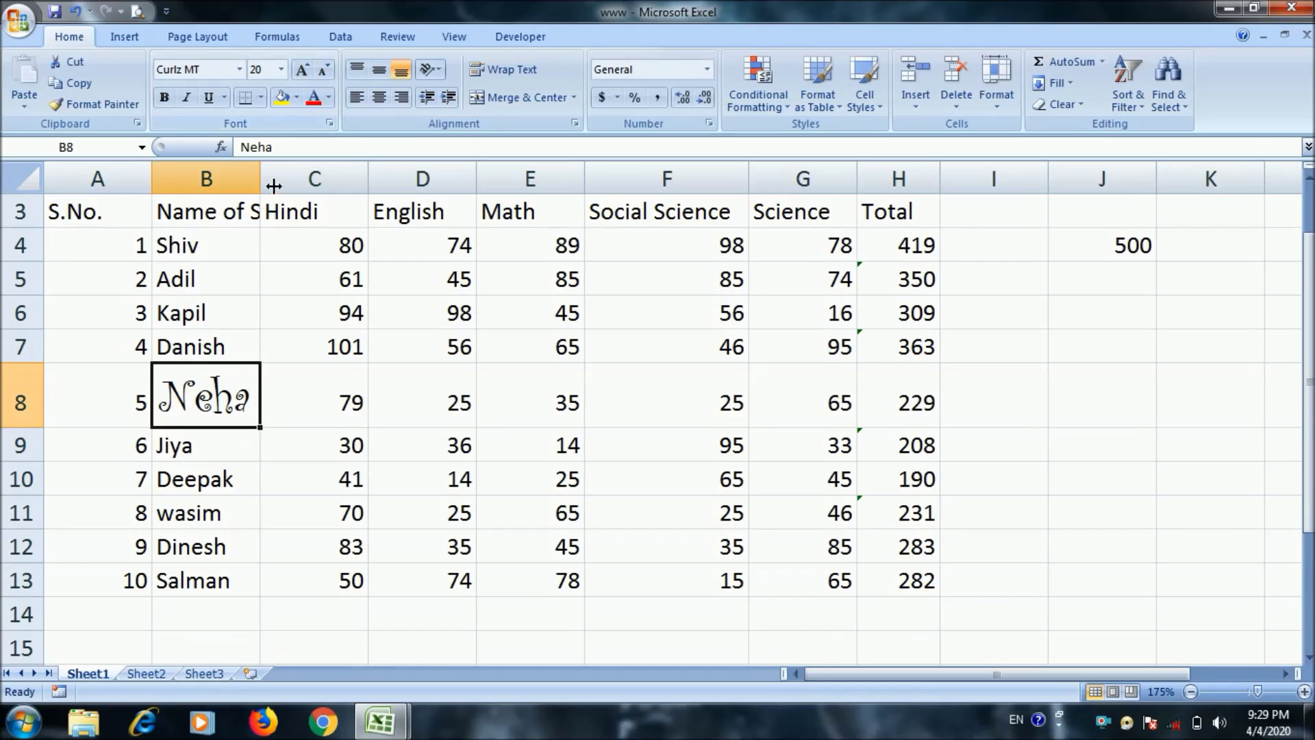
pyautogui.moveTo(261, 178); pyautogui.dragTo(323, 198)
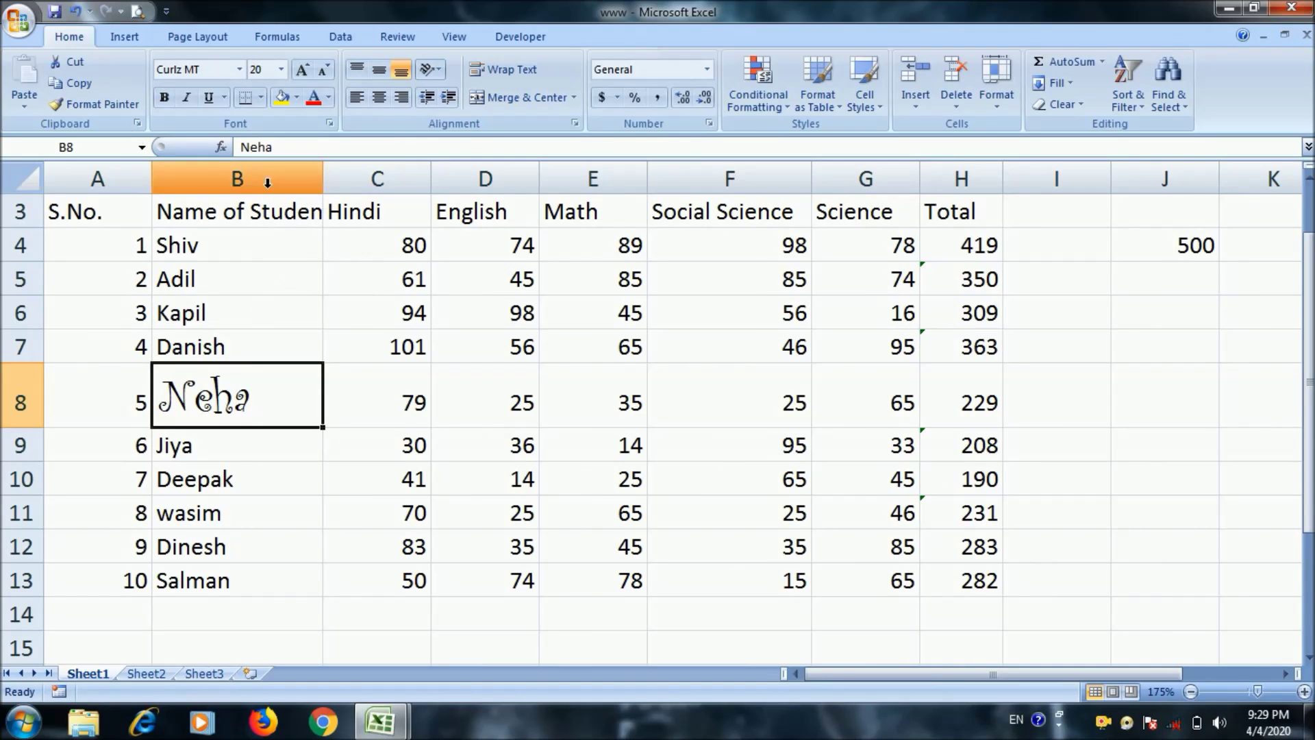
# Make Neha's name bold italic with a light blue fill and red text
pyautogui.click(170, 100)
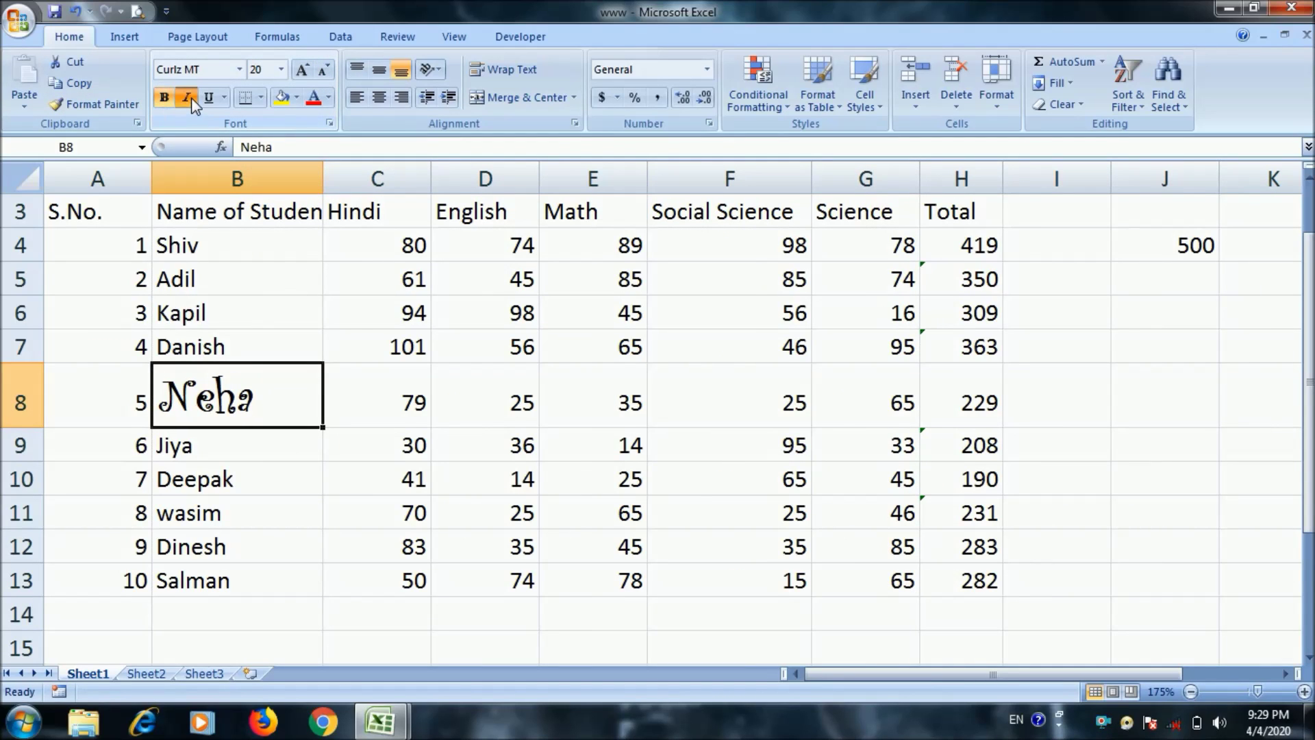
pyautogui.click(191, 97)
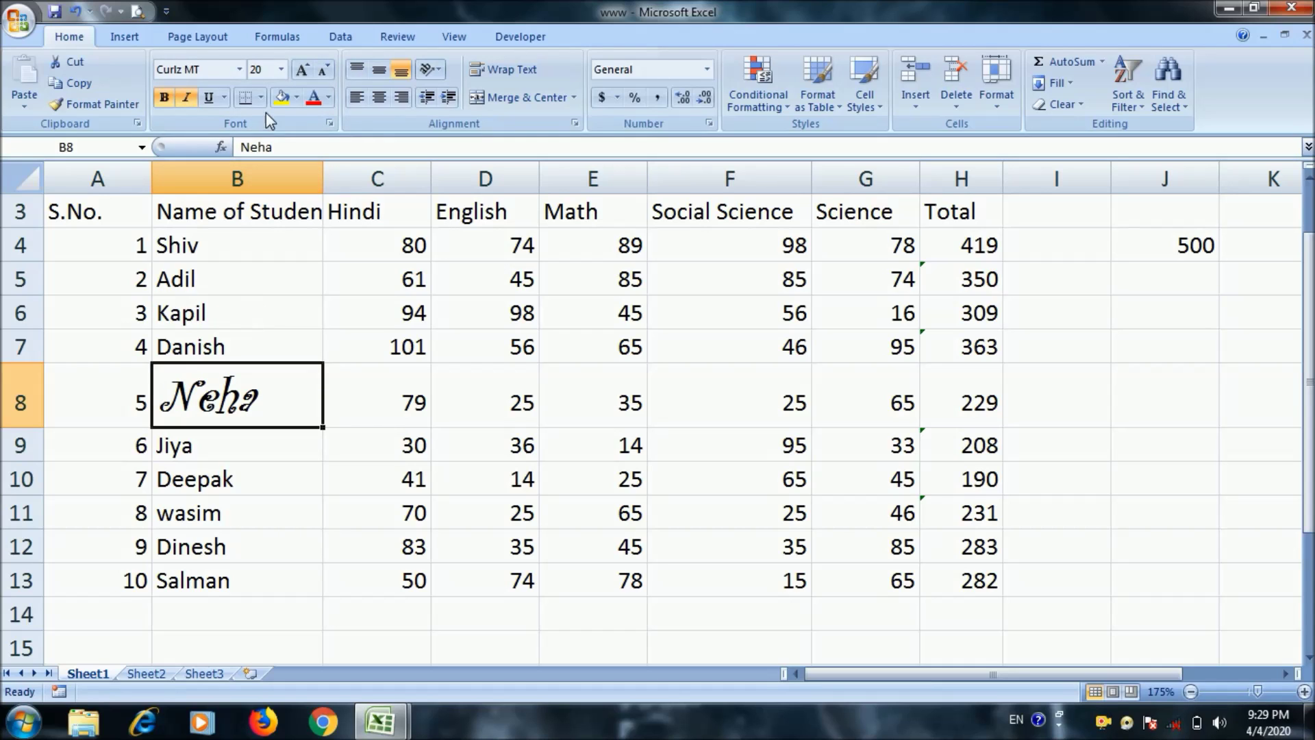
pyautogui.click(297, 97)
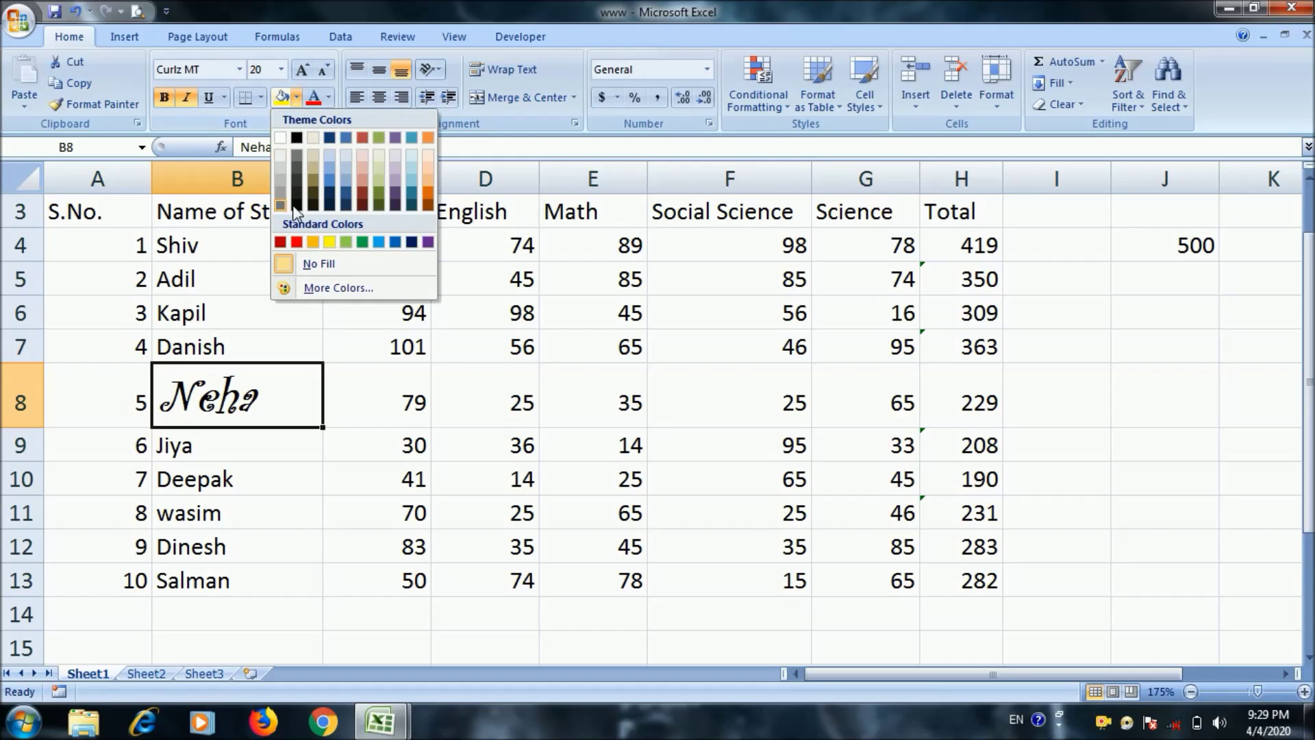
pyautogui.click(381, 242)
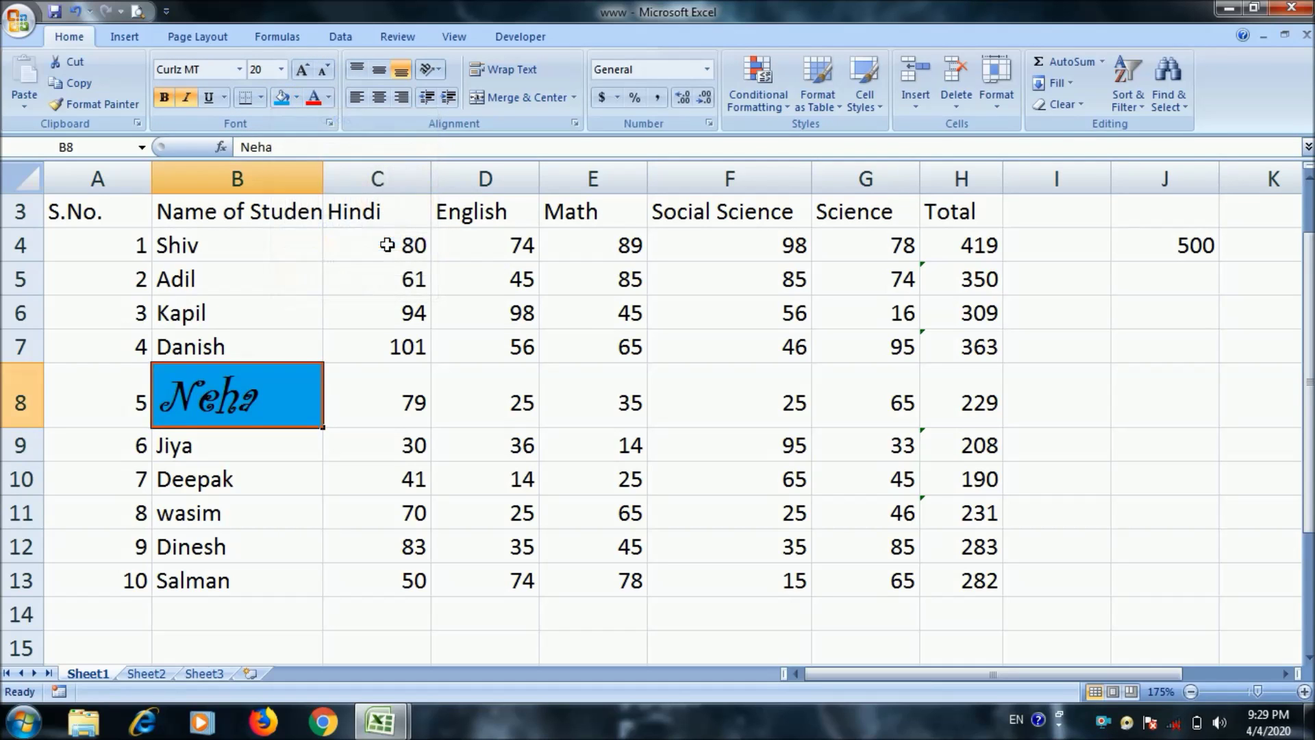
pyautogui.click(330, 97)
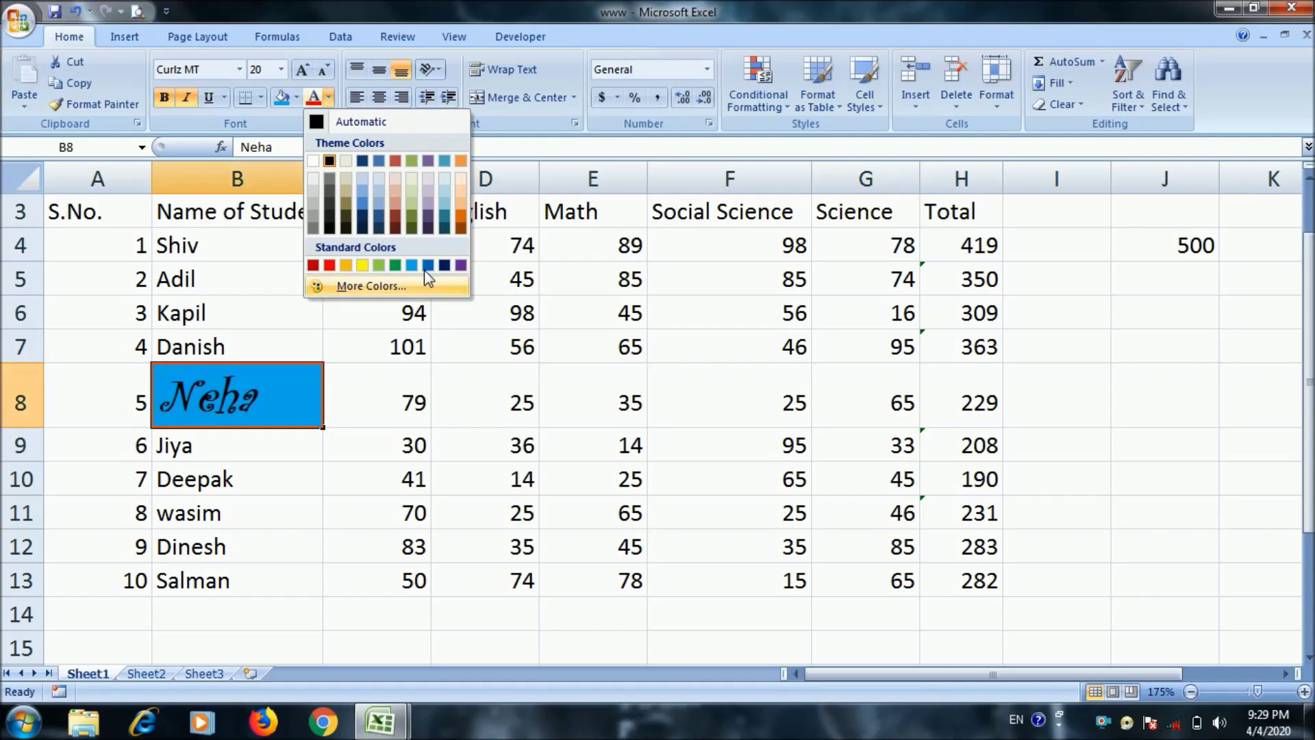
pyautogui.click(329, 266)
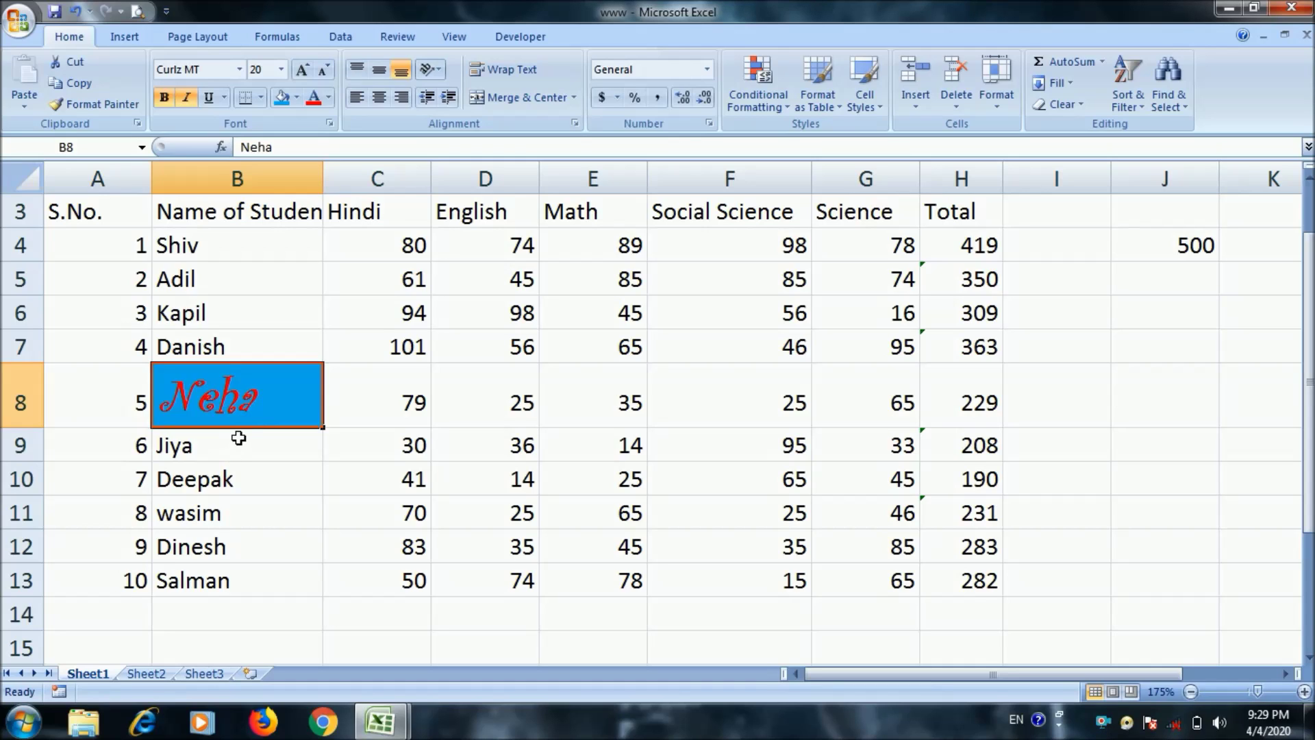
pyautogui.click(106, 104)
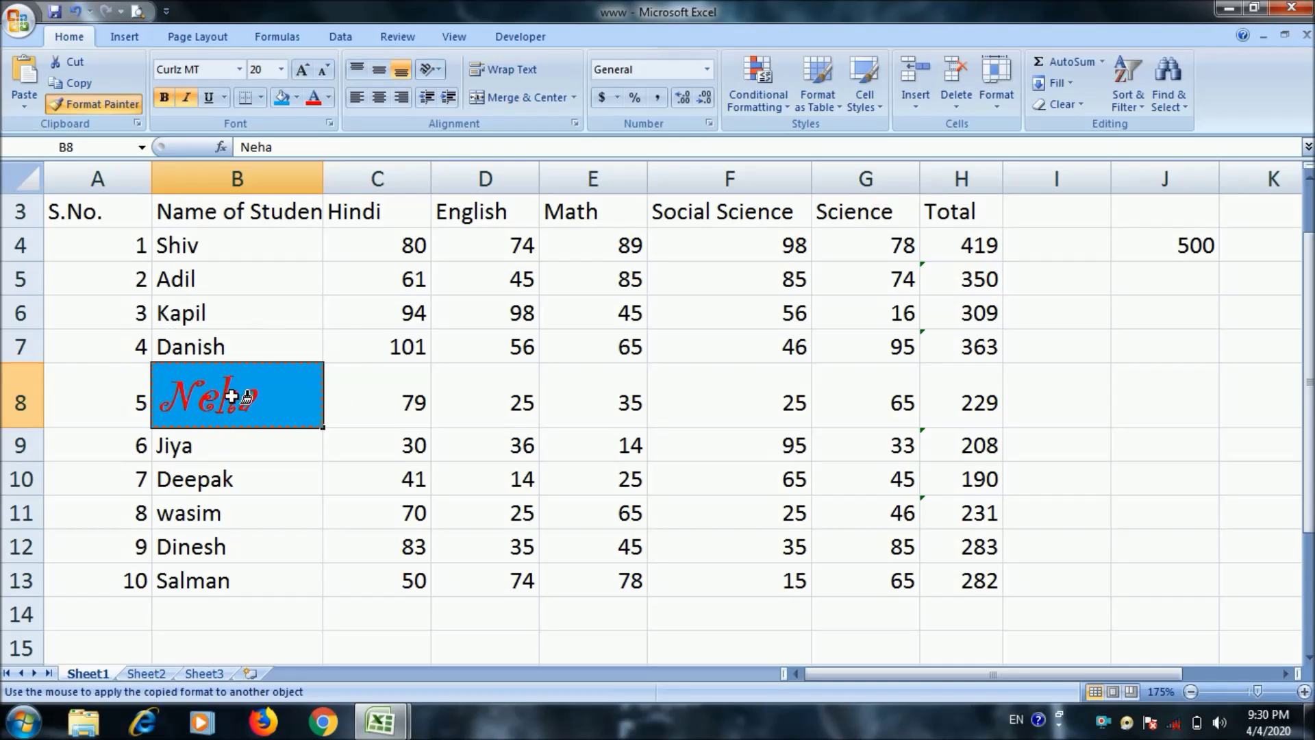
pyautogui.click(230, 463)
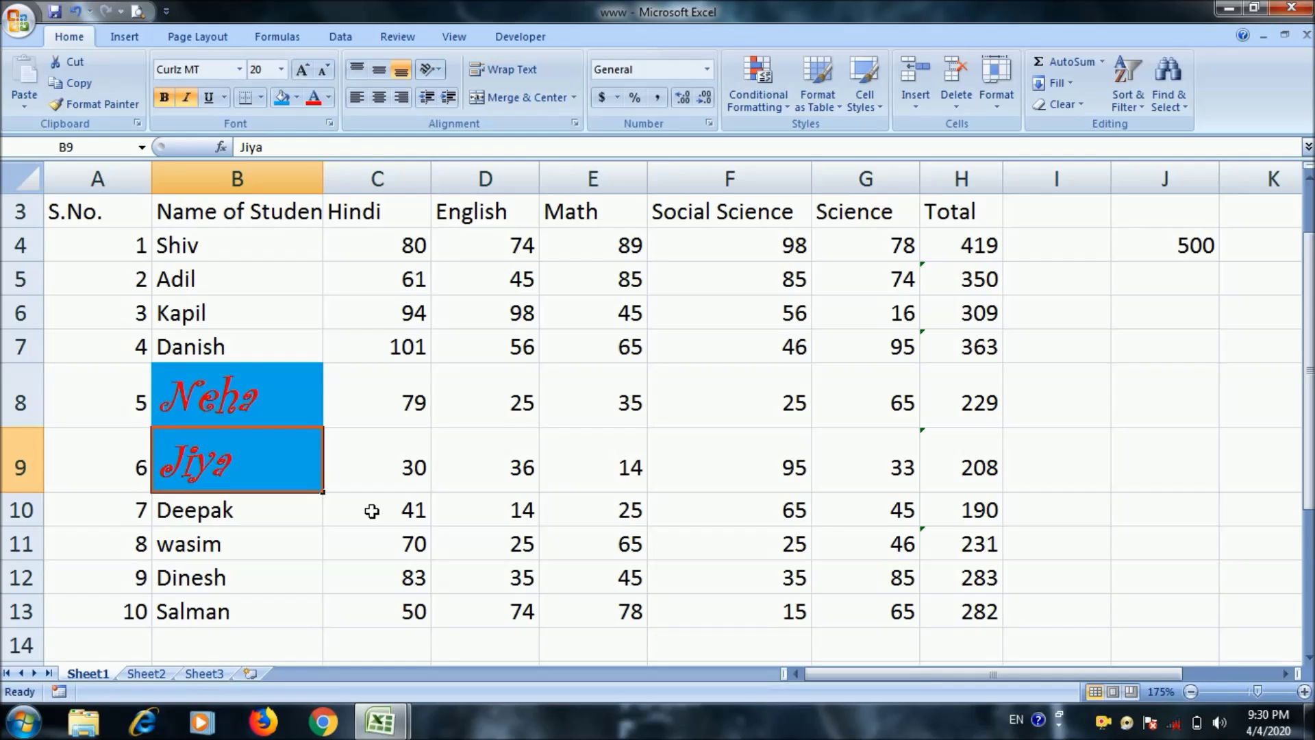
pyautogui.moveTo(322, 183); pyautogui.dragTo(305, 184)
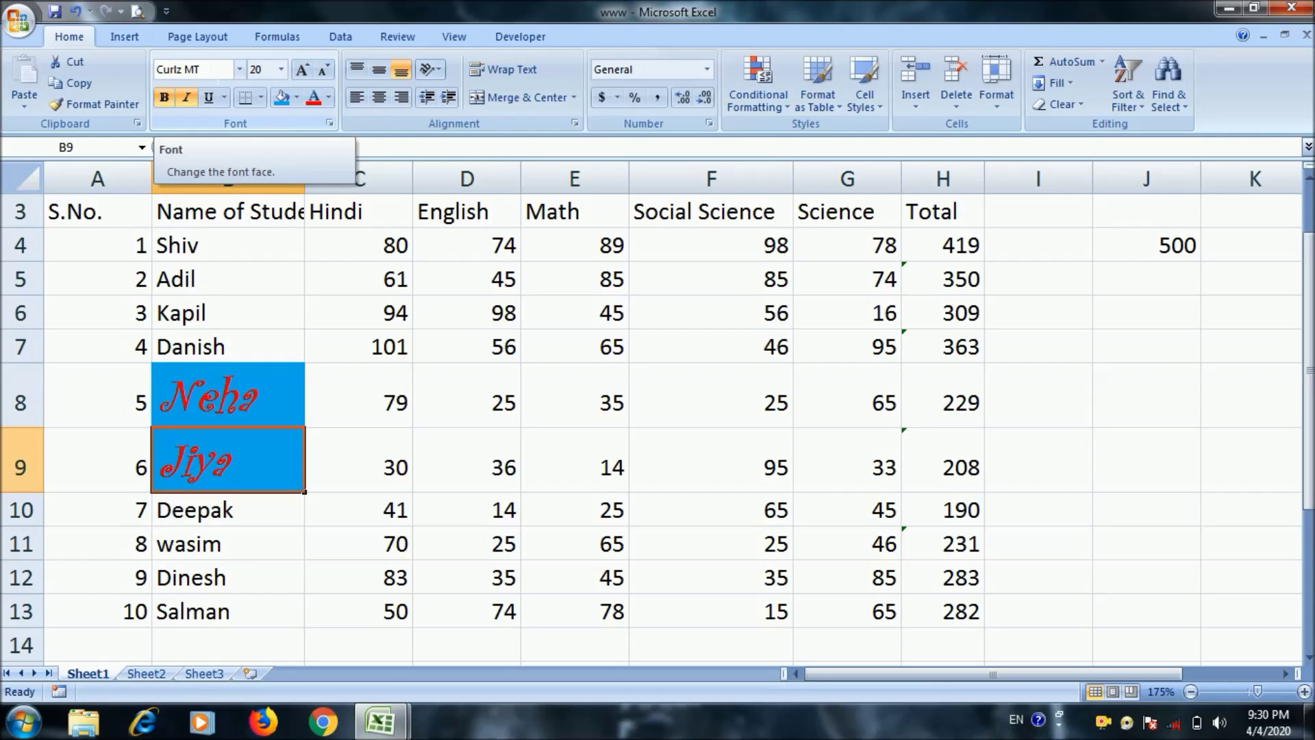
pyautogui.click(239, 69)
pyautogui.click(239, 69)
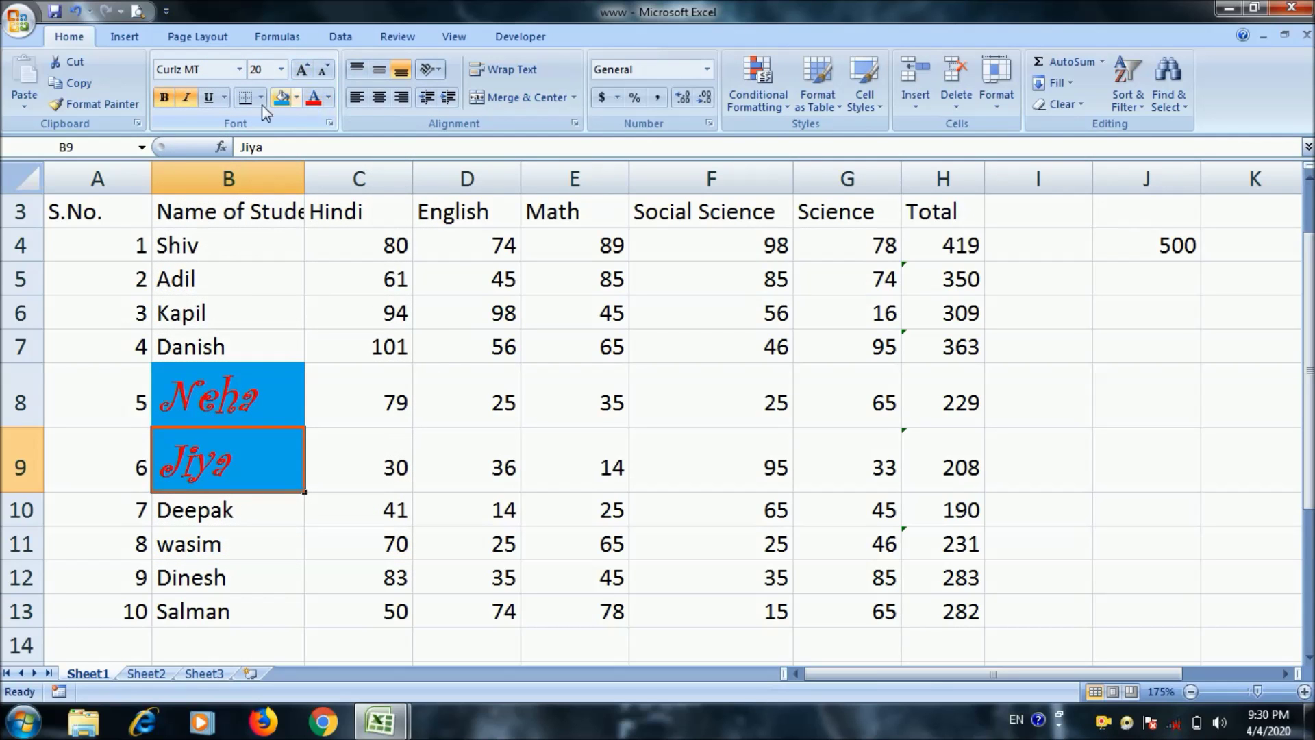
pyautogui.click(356, 305)
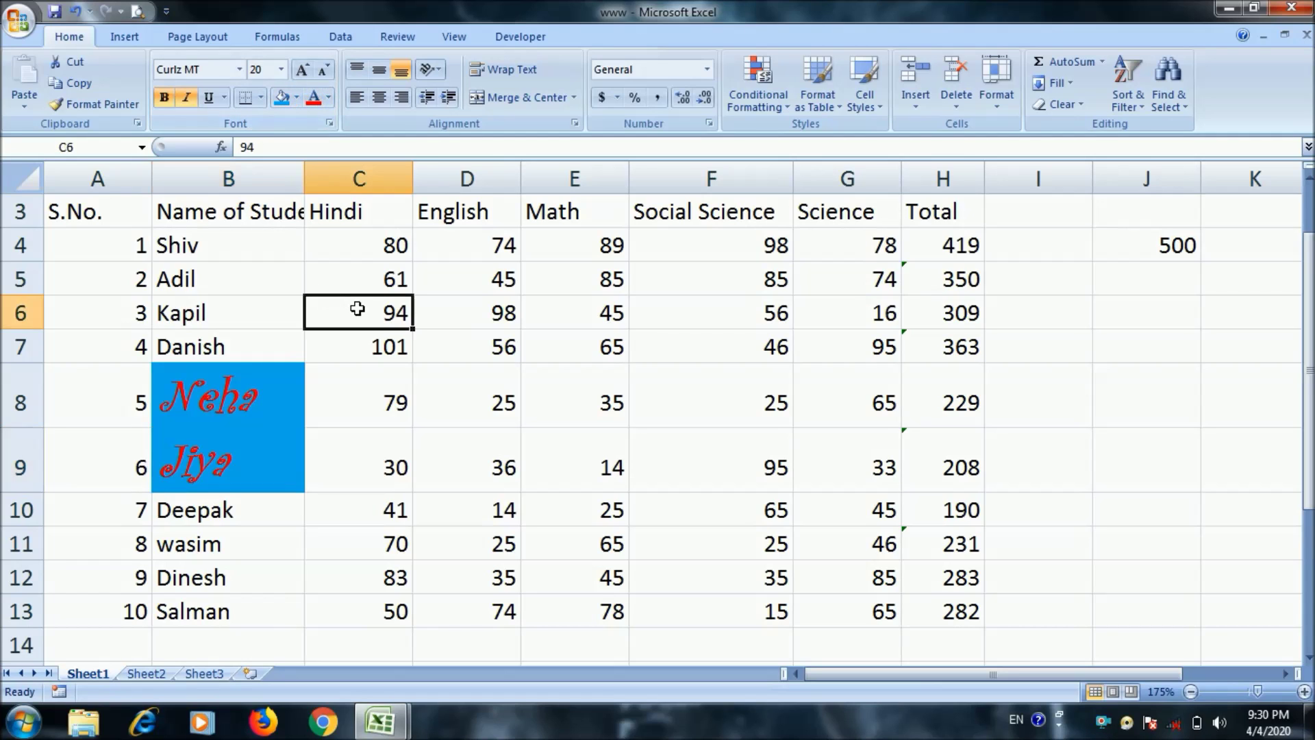
pyautogui.keyDown('ctrl'); pyautogui.scroll(-3, 355, 305); pyautogui.keyUp('ctrl')
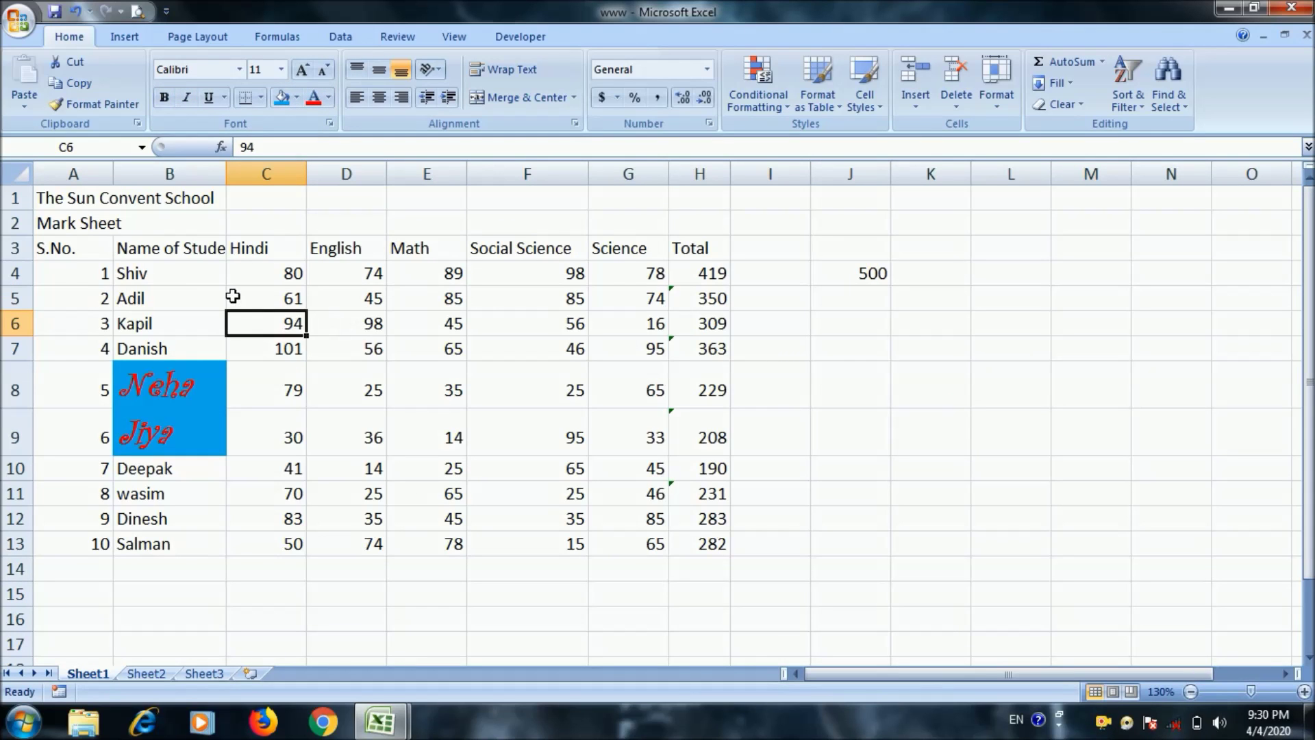
pyautogui.moveTo(48, 250)
pyautogui.mouseDown()
pyautogui.moveTo(708, 563)
pyautogui.moveTo(712, 543)
pyautogui.mouseUp()
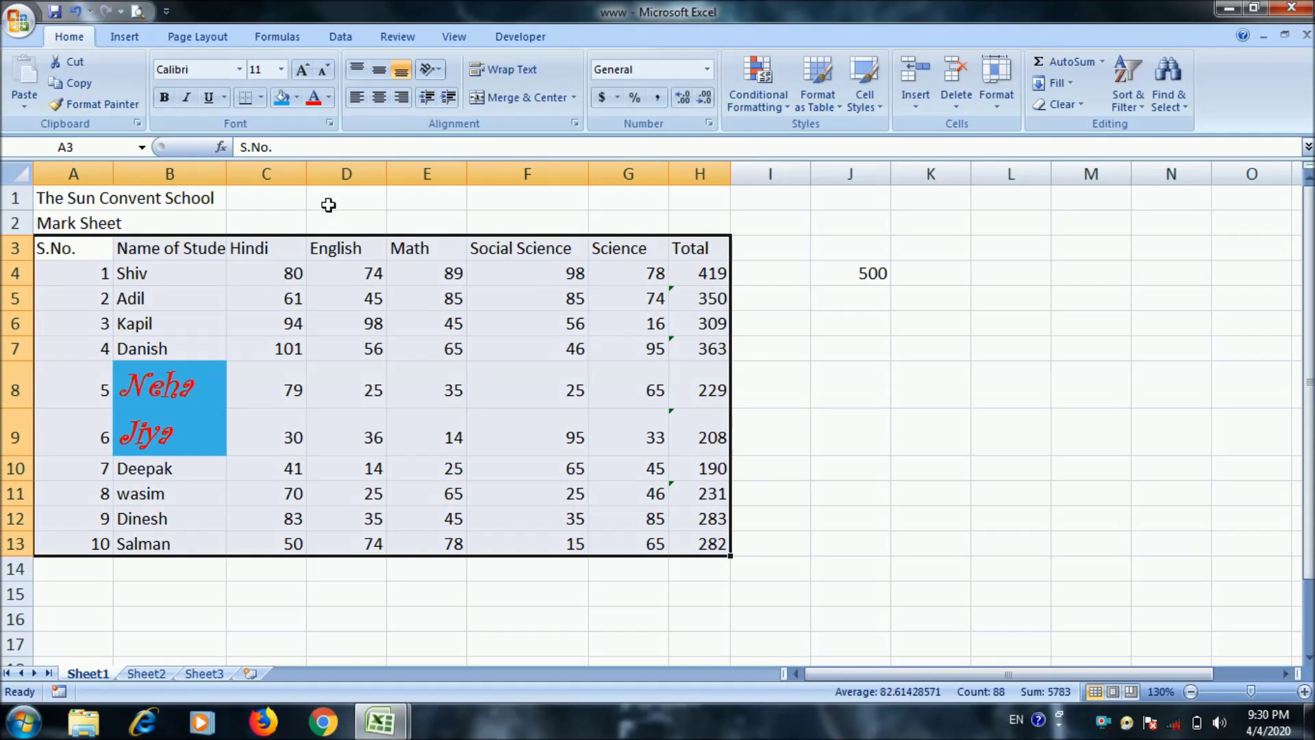
# Apply All Borders to the selected mark table
pyautogui.click(265, 98)
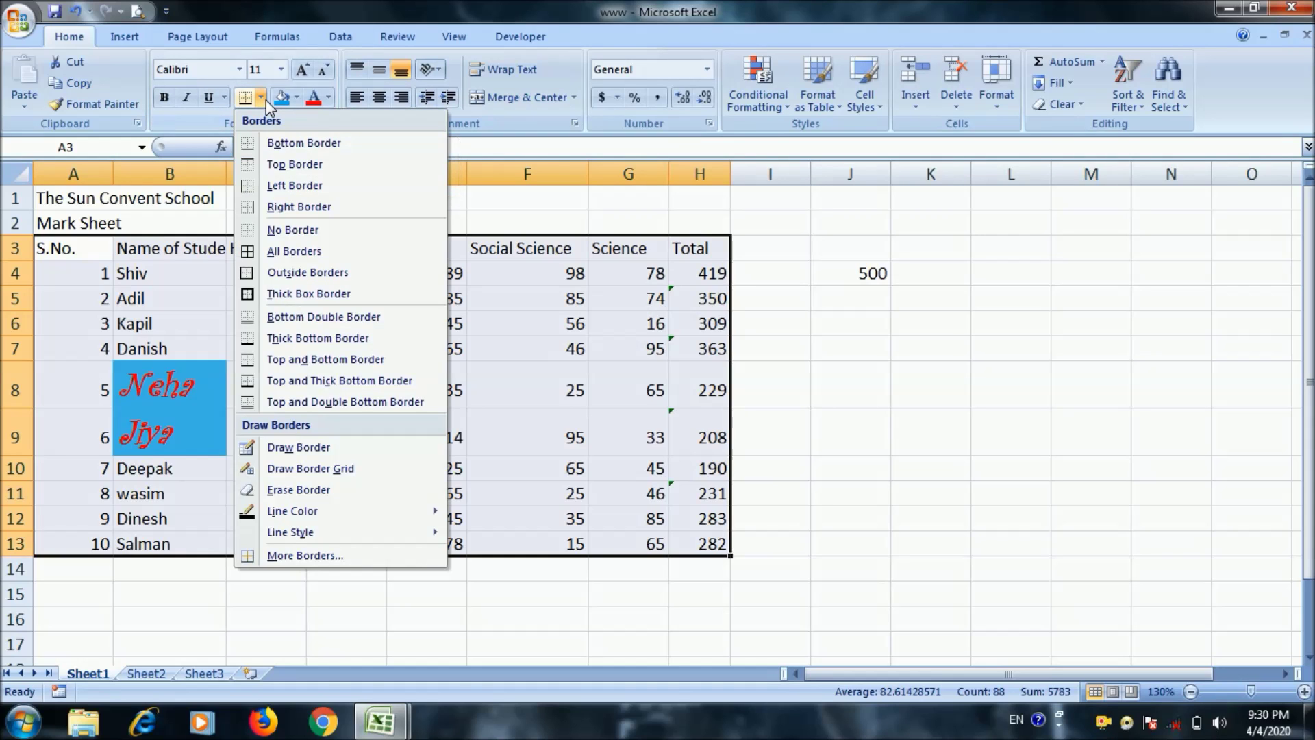
pyautogui.click(299, 254)
pyautogui.click(378, 380)
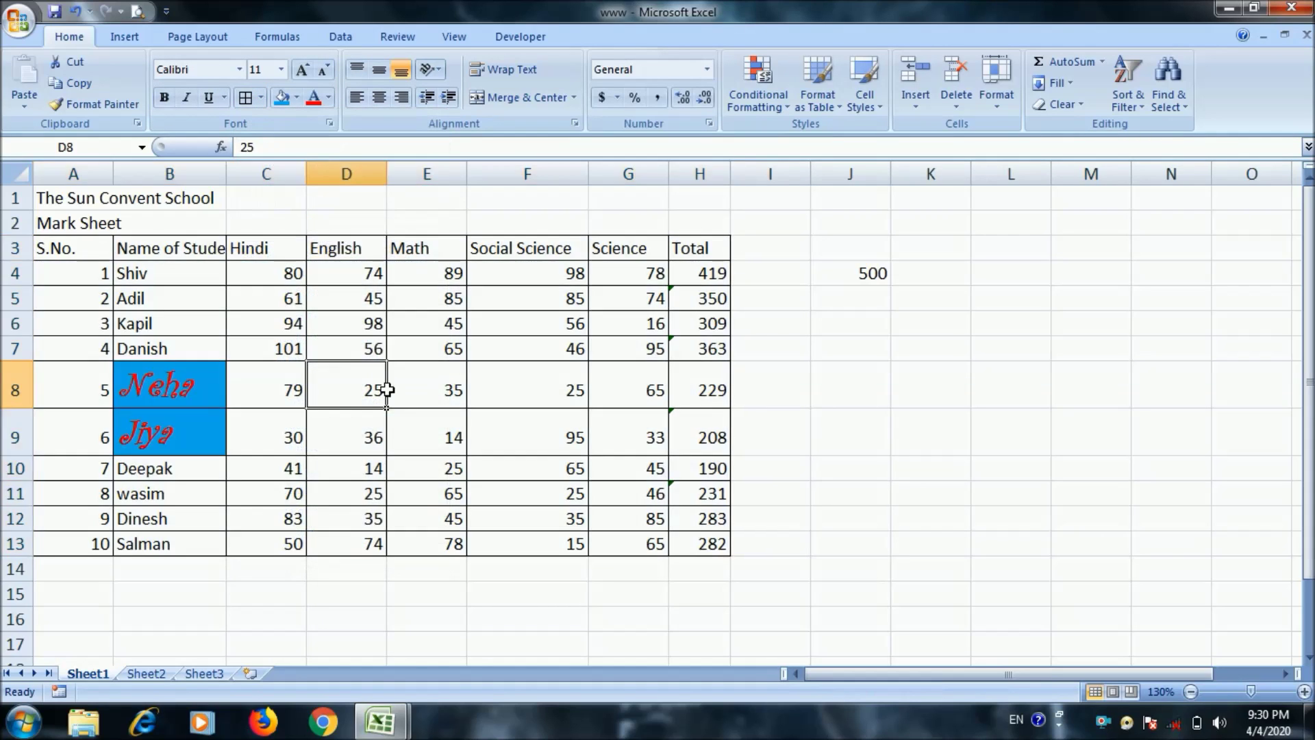
pyautogui.click(848, 387)
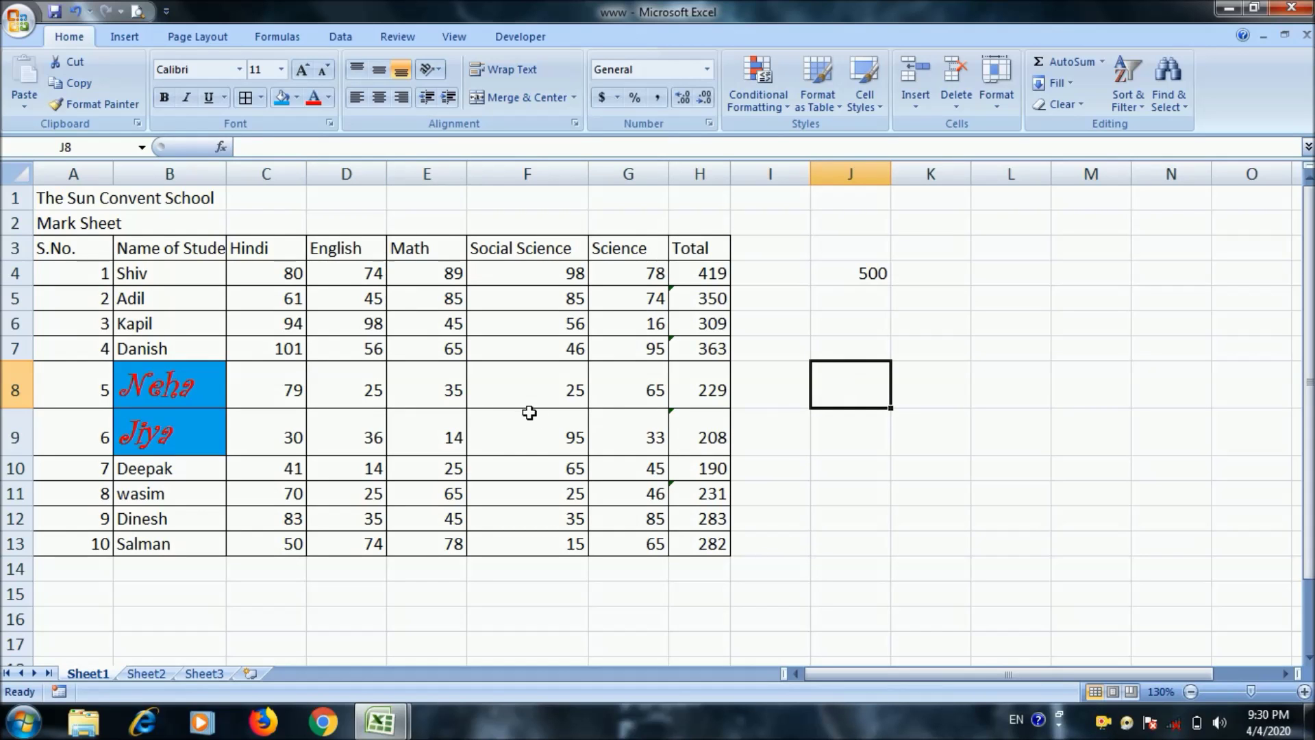
# Inspect the bordered sheet in Print Preview, zooming in and back out, then close it
pyautogui.click(17, 20)
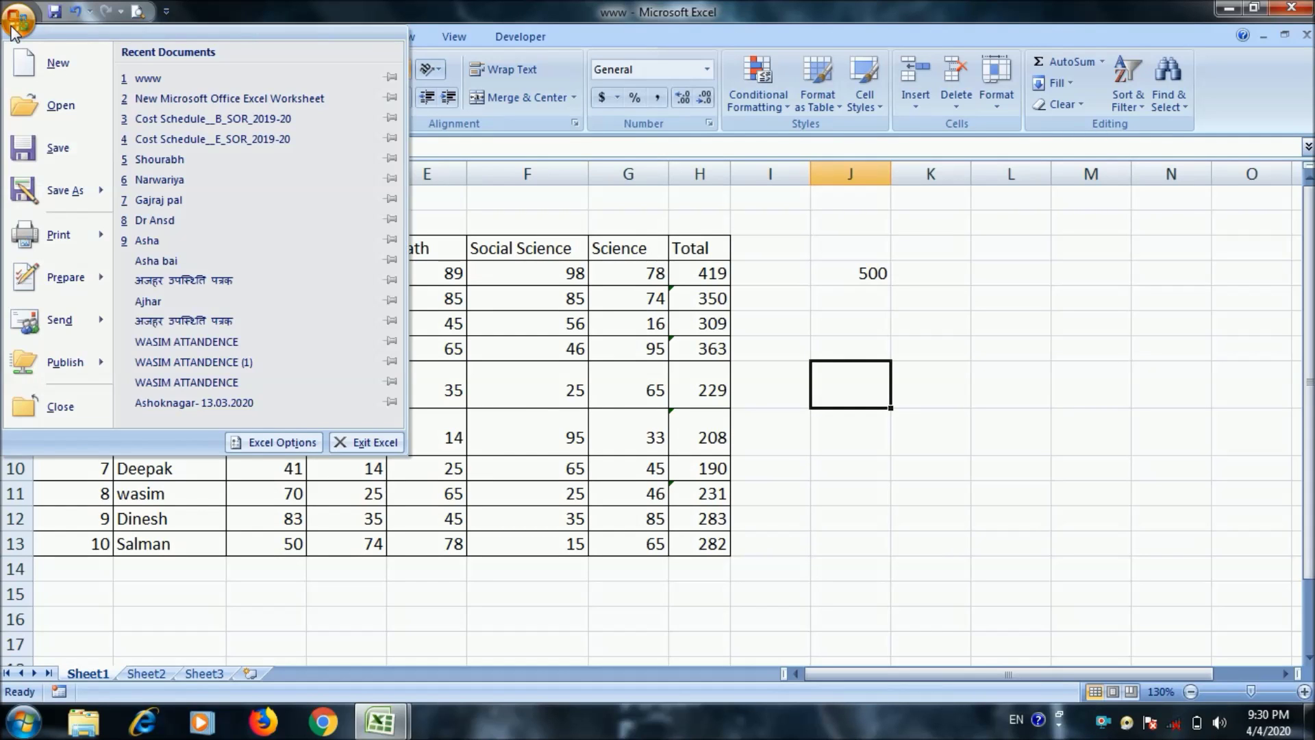
pyautogui.moveTo(59, 234)
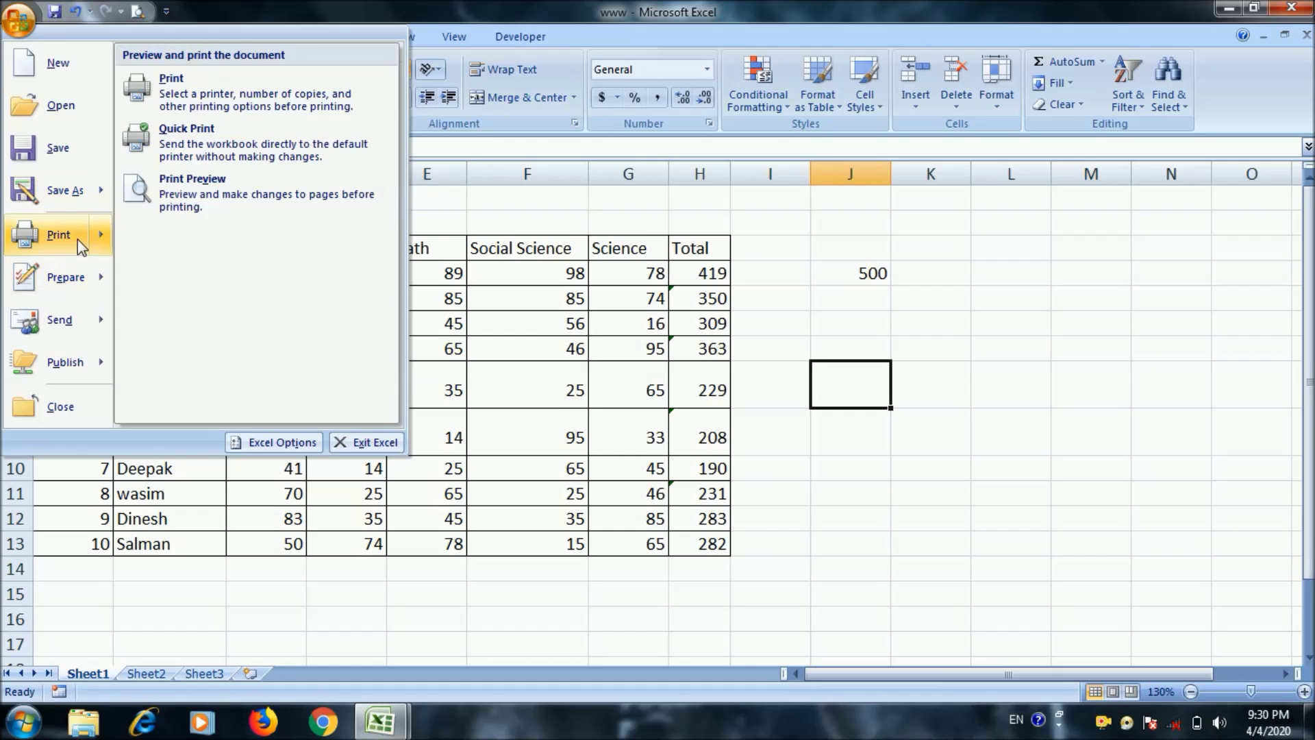
pyautogui.click(196, 200)
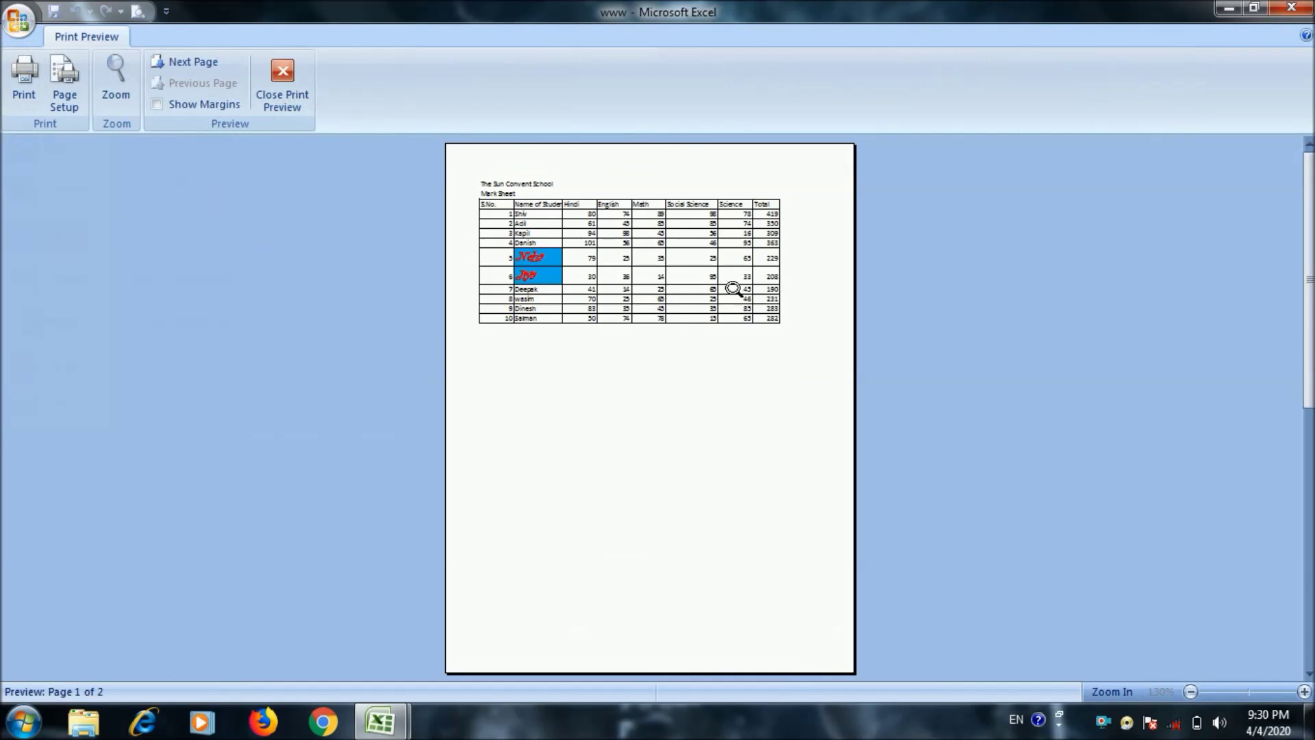
pyautogui.click(741, 298)
pyautogui.doubleClick(528, 290)
pyautogui.click(116, 79)
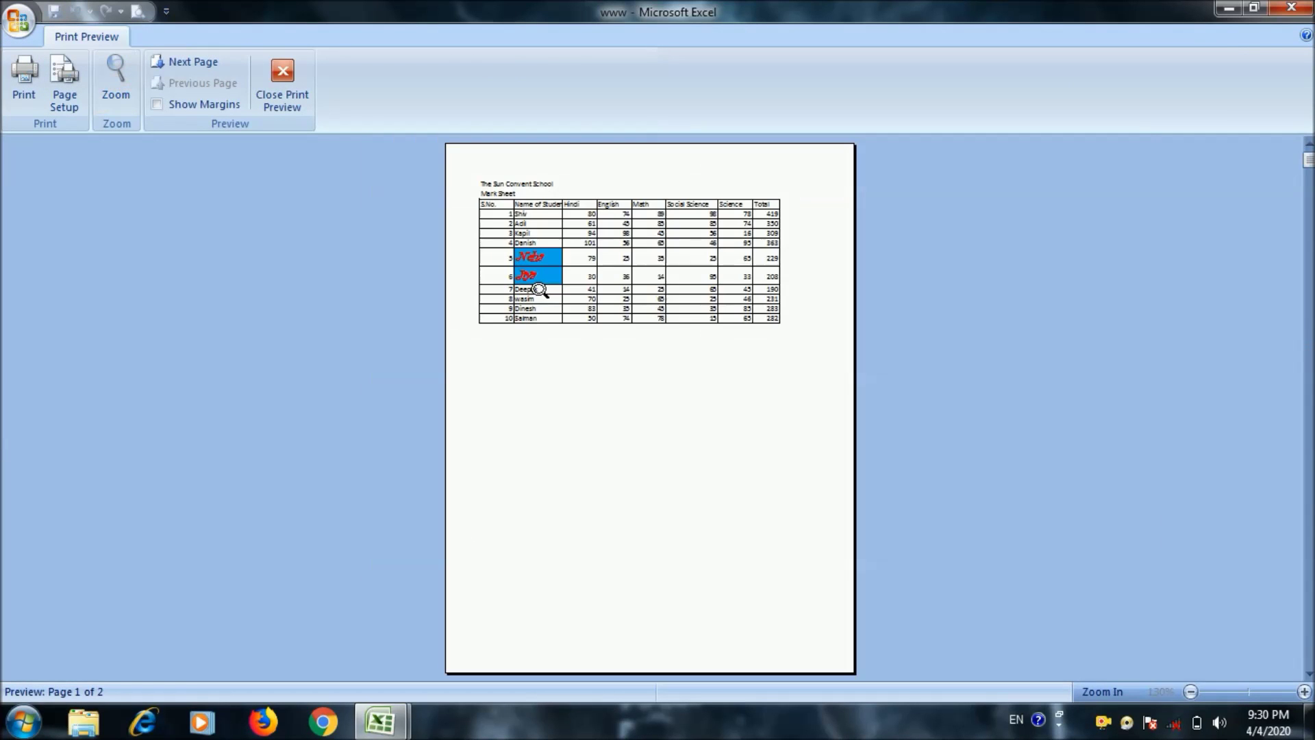
pyautogui.click(283, 82)
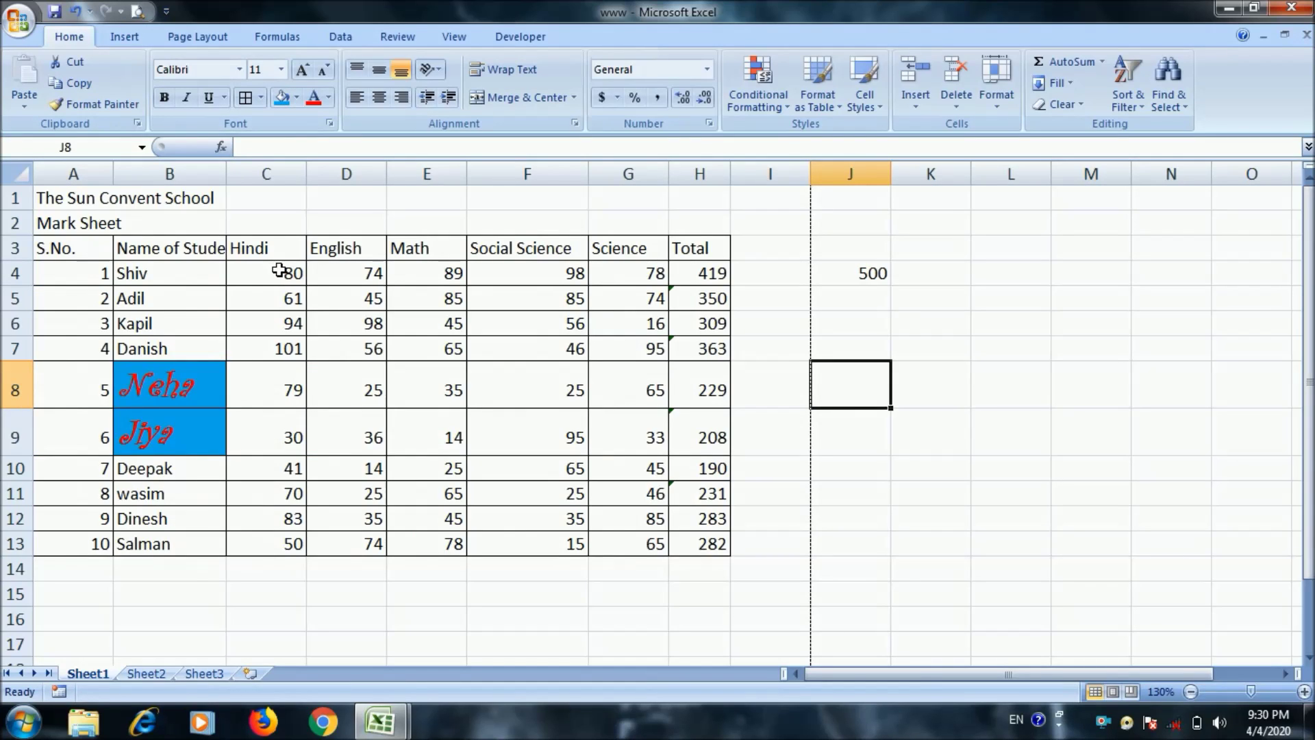
pyautogui.moveTo(85, 253); pyautogui.dragTo(709, 540)
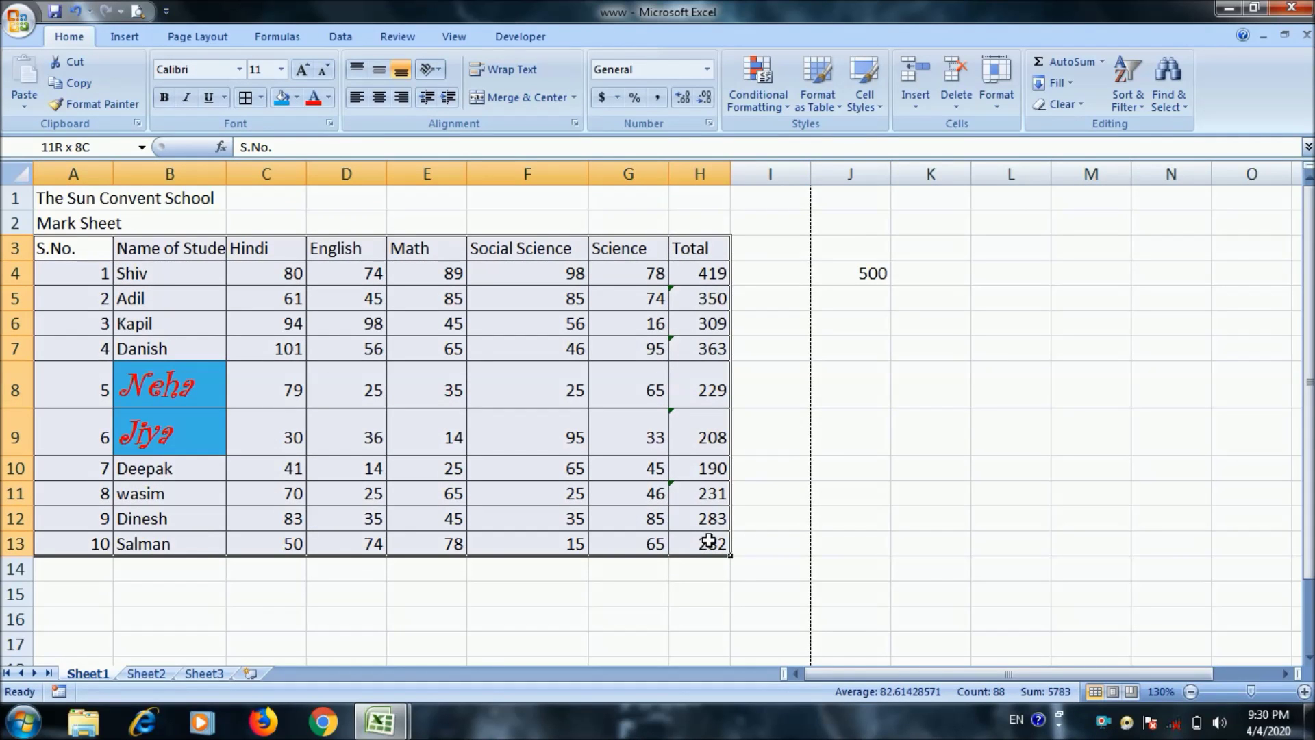
# Remove all borders from the mark table with No Border
pyautogui.click(262, 101)
pyautogui.click(305, 229)
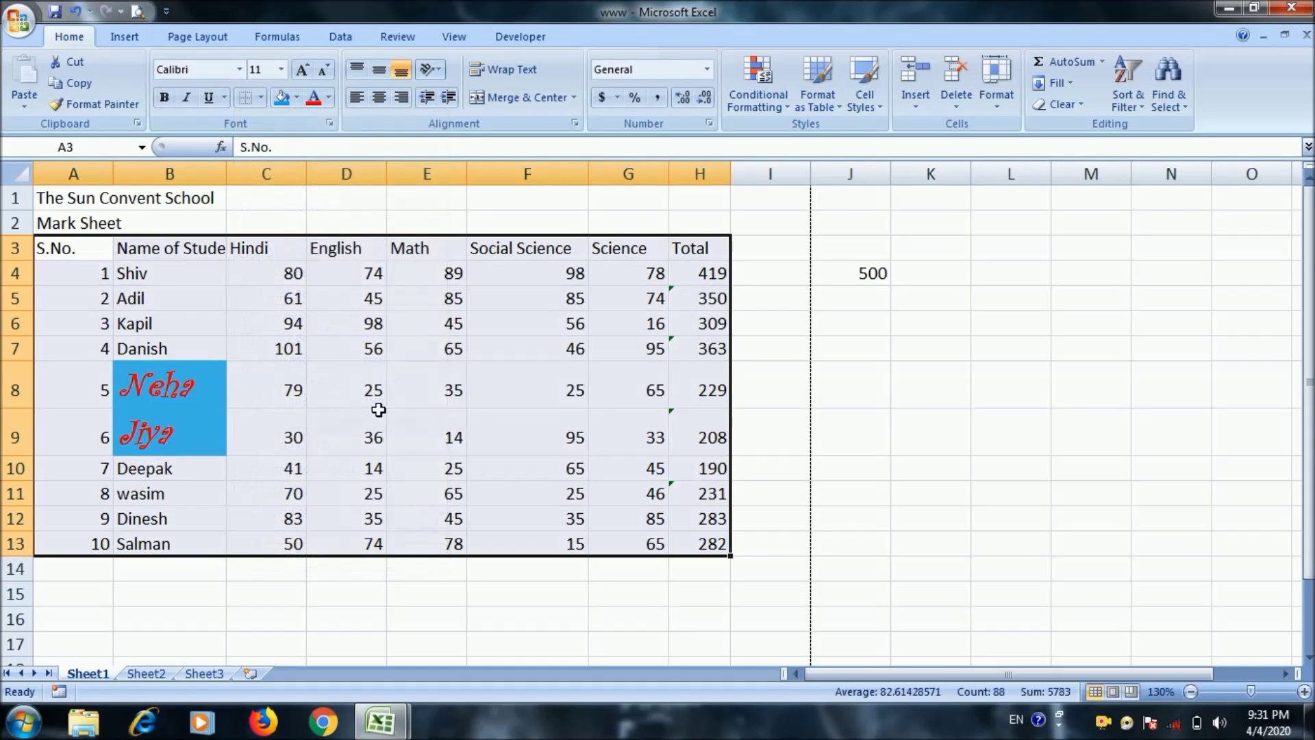
pyautogui.click(378, 407)
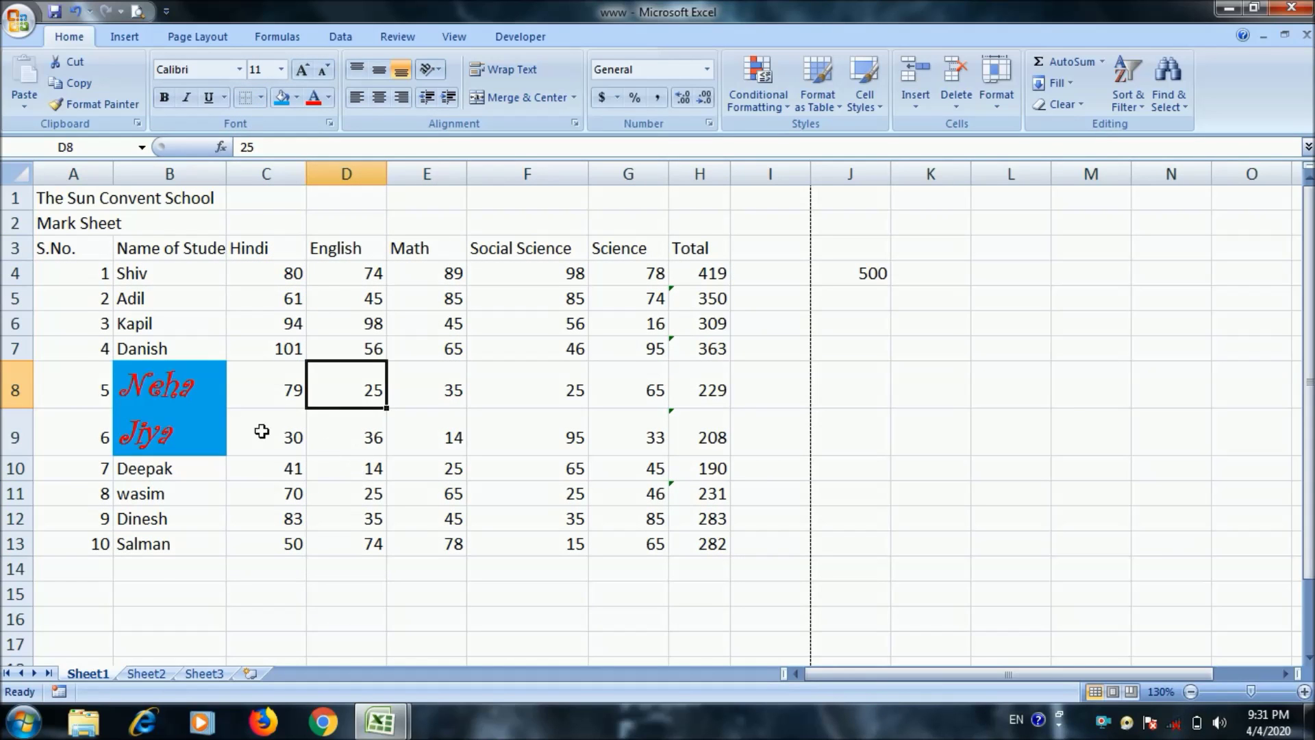
# Clear the formatting from Neha and Jiya in B8:B9 and narrow column A
pyautogui.moveTo(186, 387); pyautogui.dragTo(182, 443)
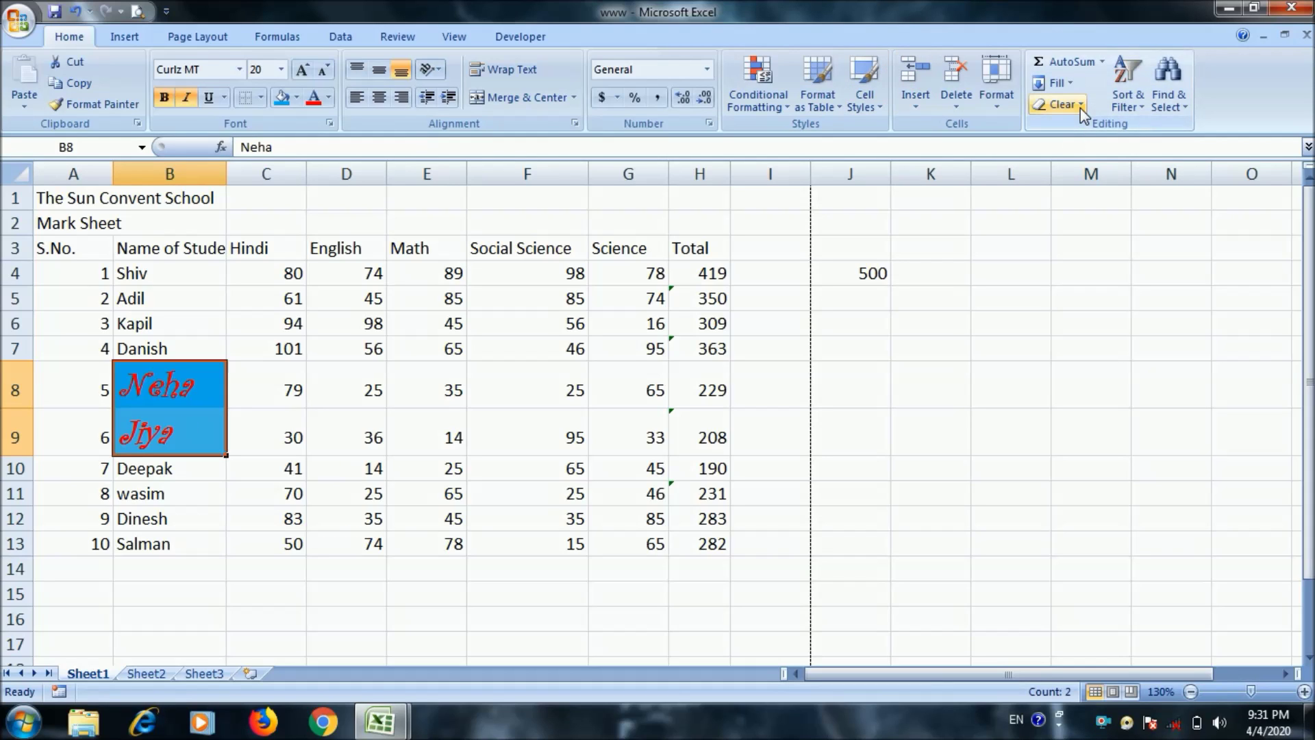
pyautogui.click(1058, 104)
pyautogui.click(1096, 148)
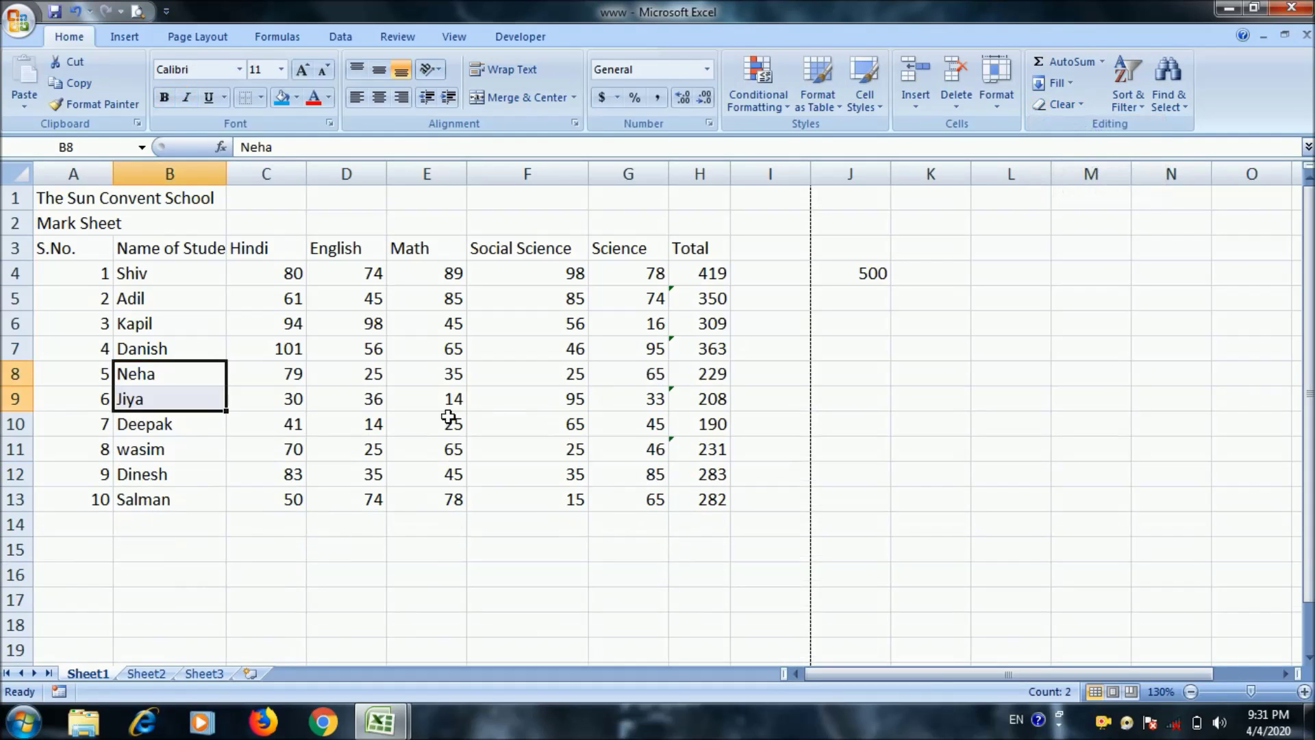
pyautogui.click(407, 424)
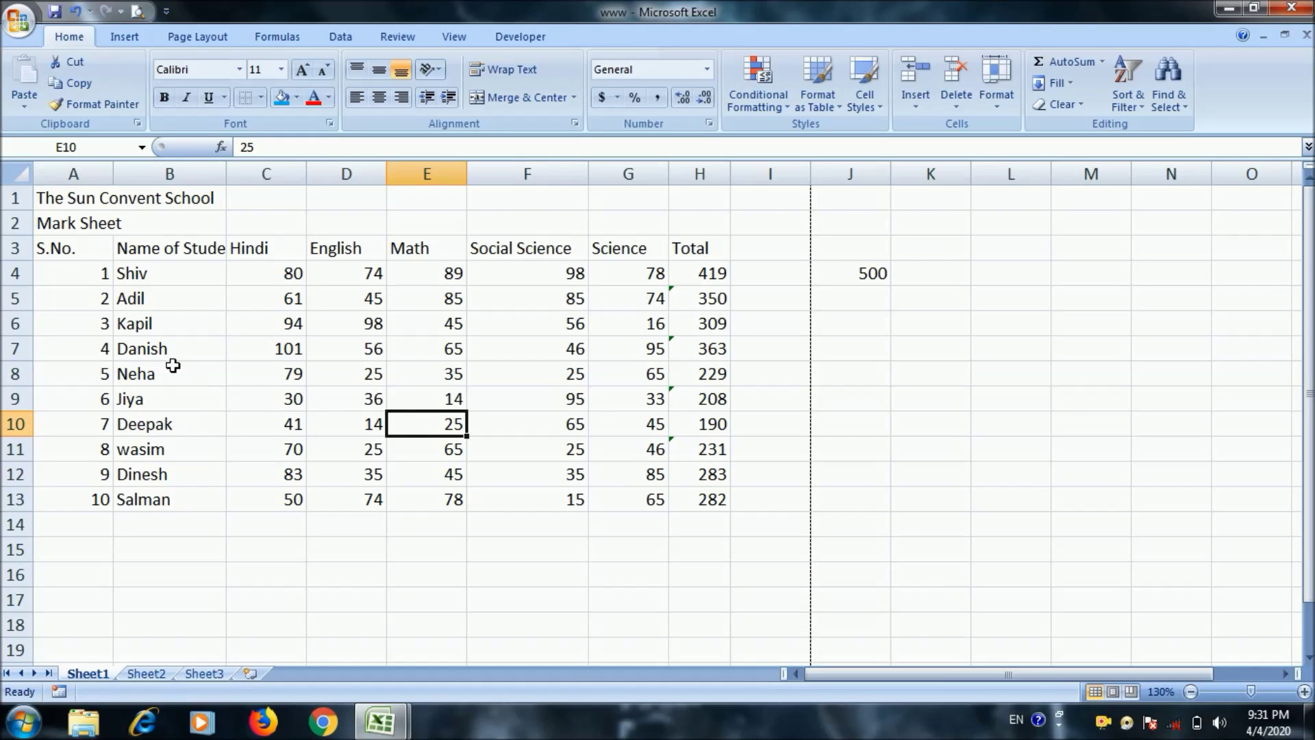
pyautogui.moveTo(113, 175); pyautogui.dragTo(90, 180)
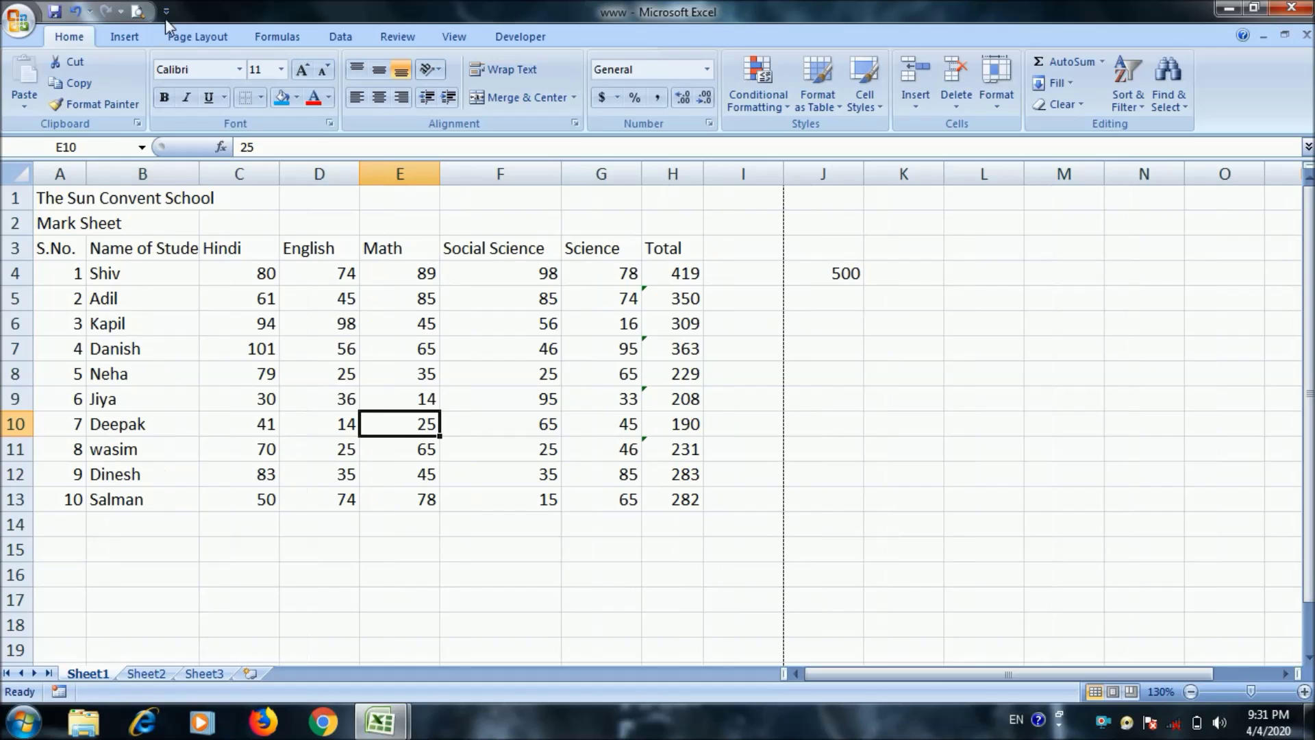
pyautogui.click(136, 11)
pyautogui.click(597, 307)
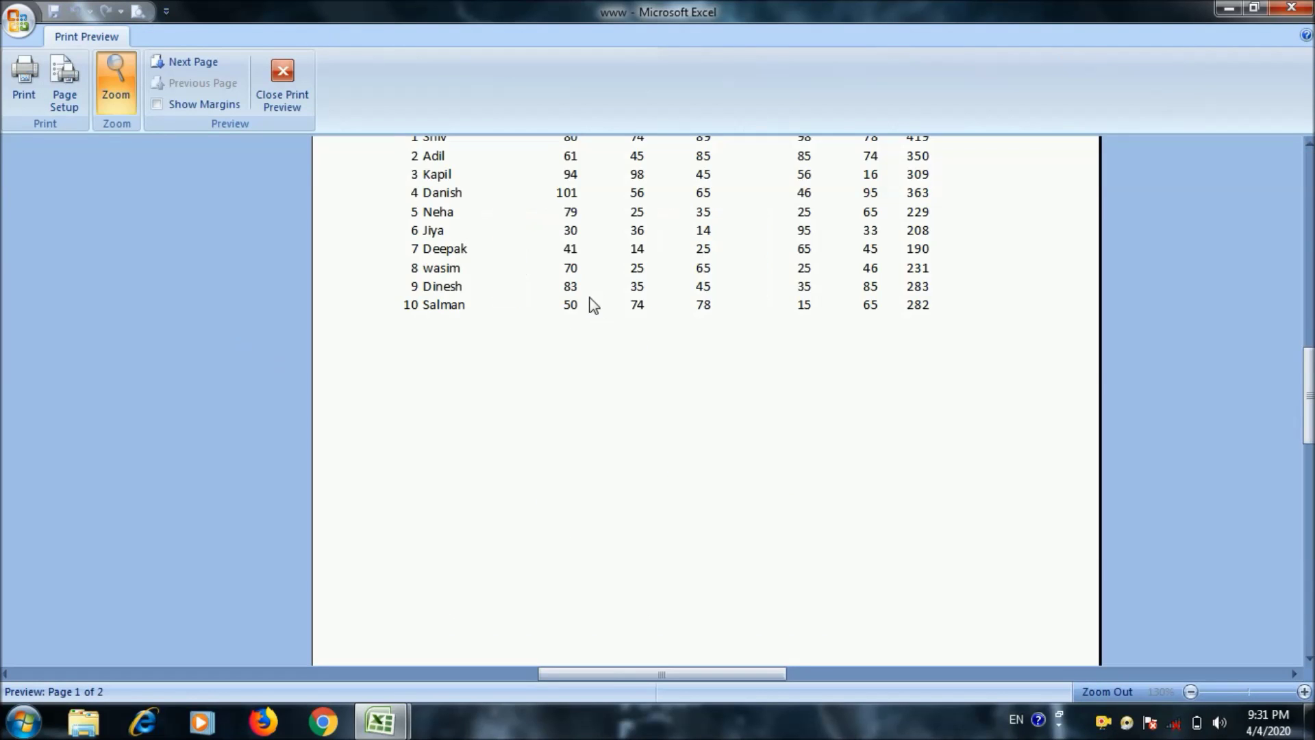
pyautogui.scroll(3, 643, 264)
pyautogui.click(583, 303)
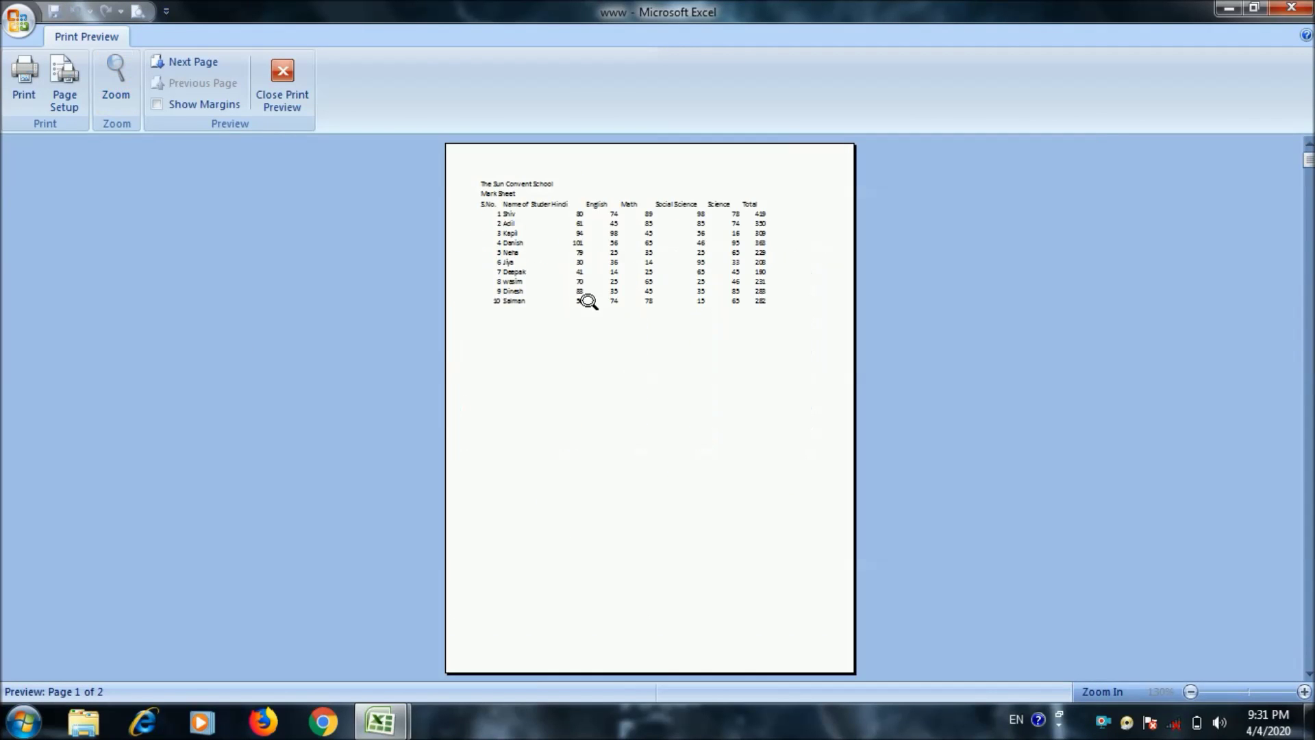
pyautogui.click(583, 270)
pyautogui.click(547, 253)
pyautogui.click(283, 86)
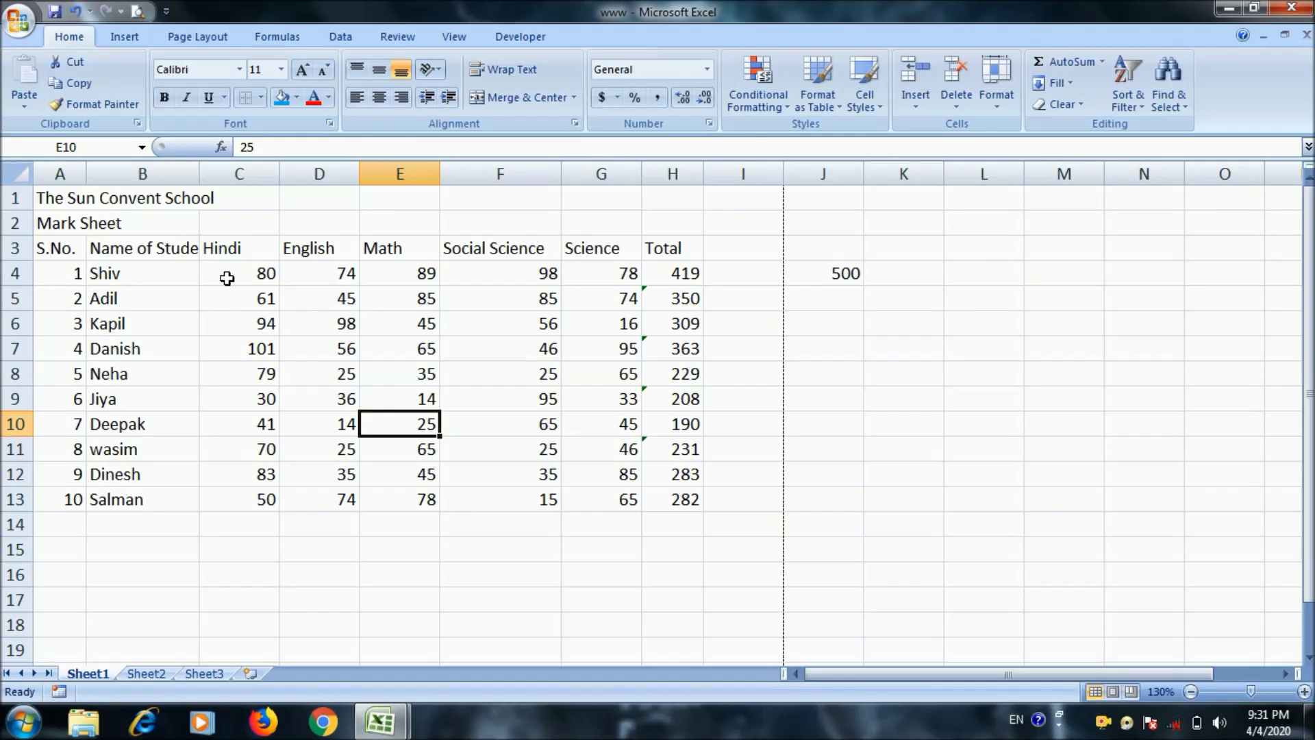
# Select the student rows, widen the Total column and centre the marks vertically
pyautogui.click(50, 249)
pyautogui.moveTo(50, 278)
pyautogui.mouseDown()
pyautogui.moveTo(687, 404)
pyautogui.moveTo(691, 500)
pyautogui.mouseUp()
pyautogui.moveTo(709, 179); pyautogui.dragTo(738, 179)
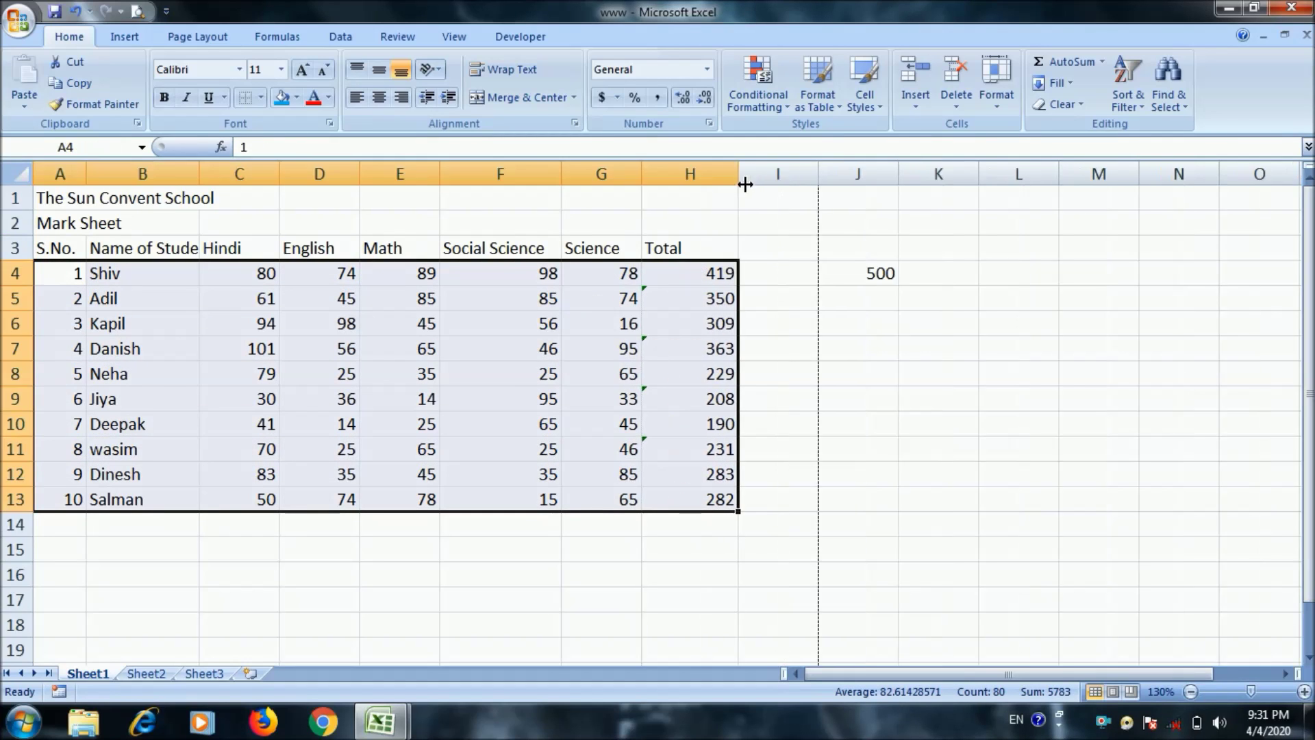
pyautogui.click(357, 71)
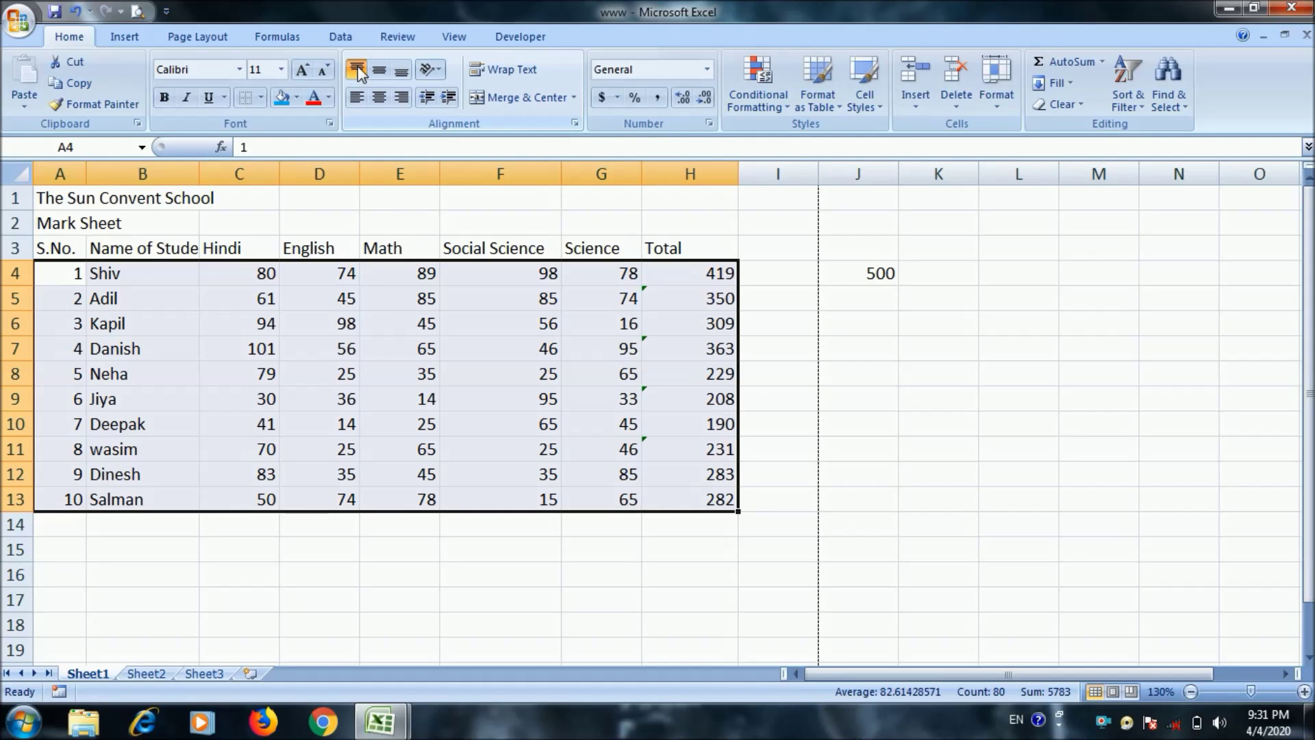
pyautogui.click(378, 70)
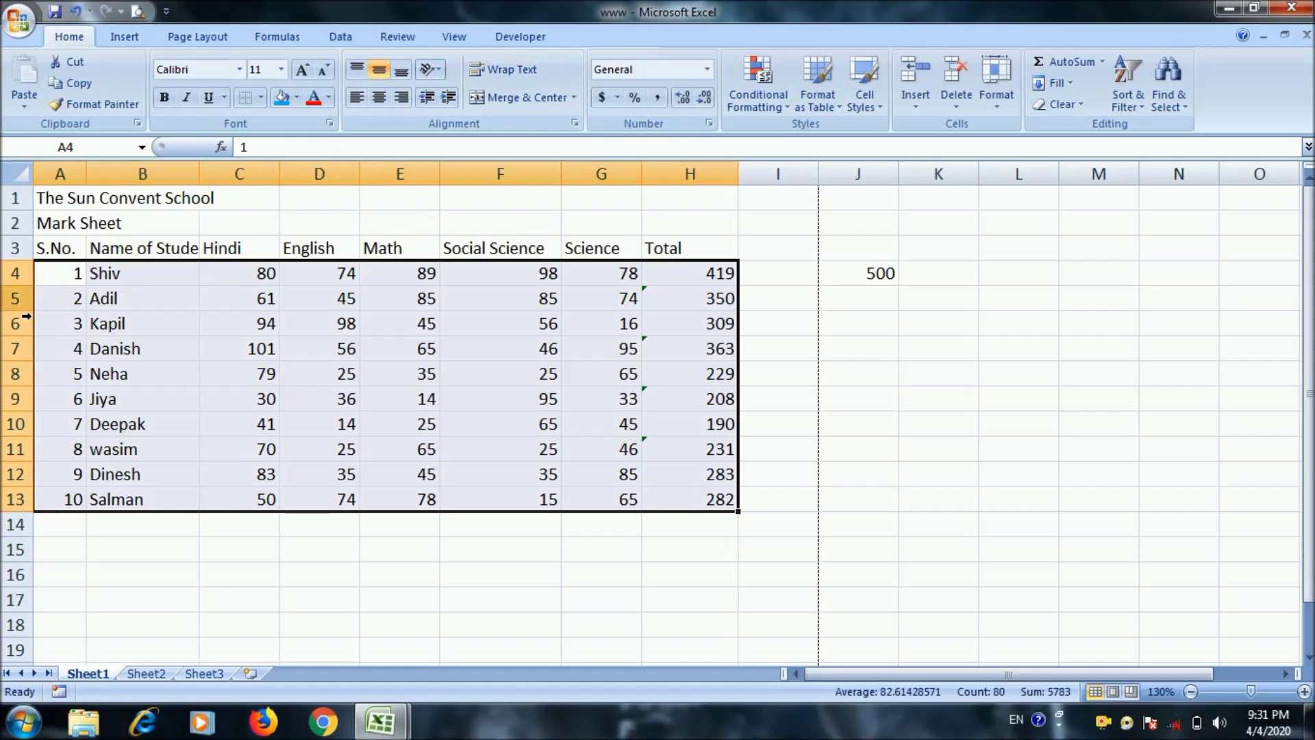
# Make rows 4–14 much taller and widen the Hindi column
pyautogui.moveTo(15, 273); pyautogui.dragTo(14, 524)
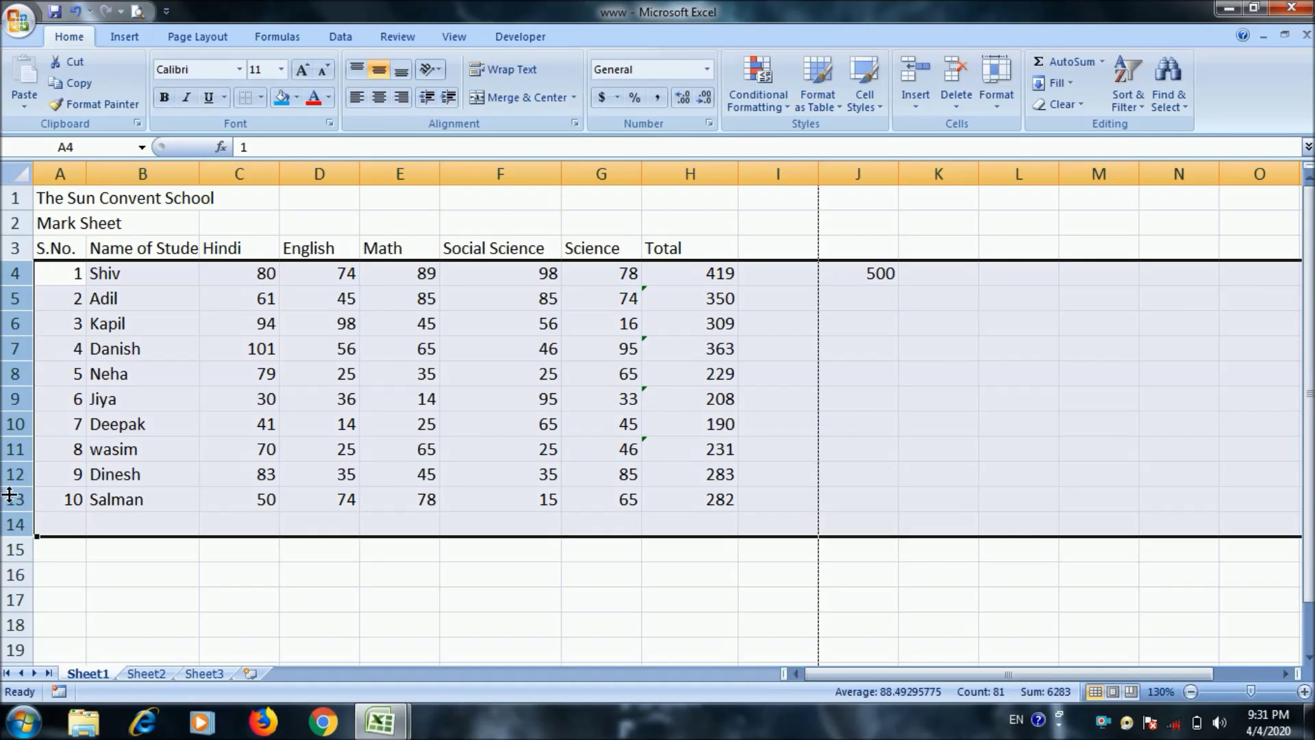
pyautogui.moveTo(35, 522); pyautogui.dragTo(14, 577)
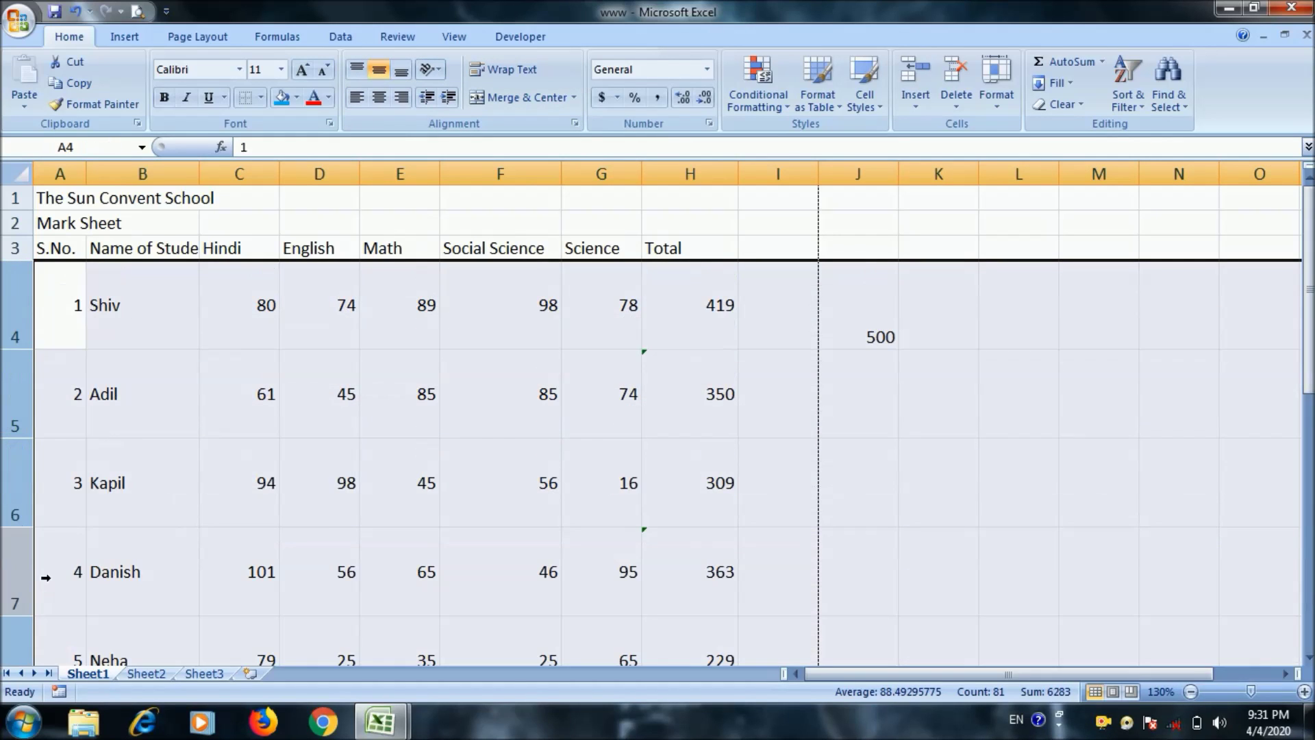
pyautogui.moveTo(280, 177); pyautogui.dragTo(313, 178)
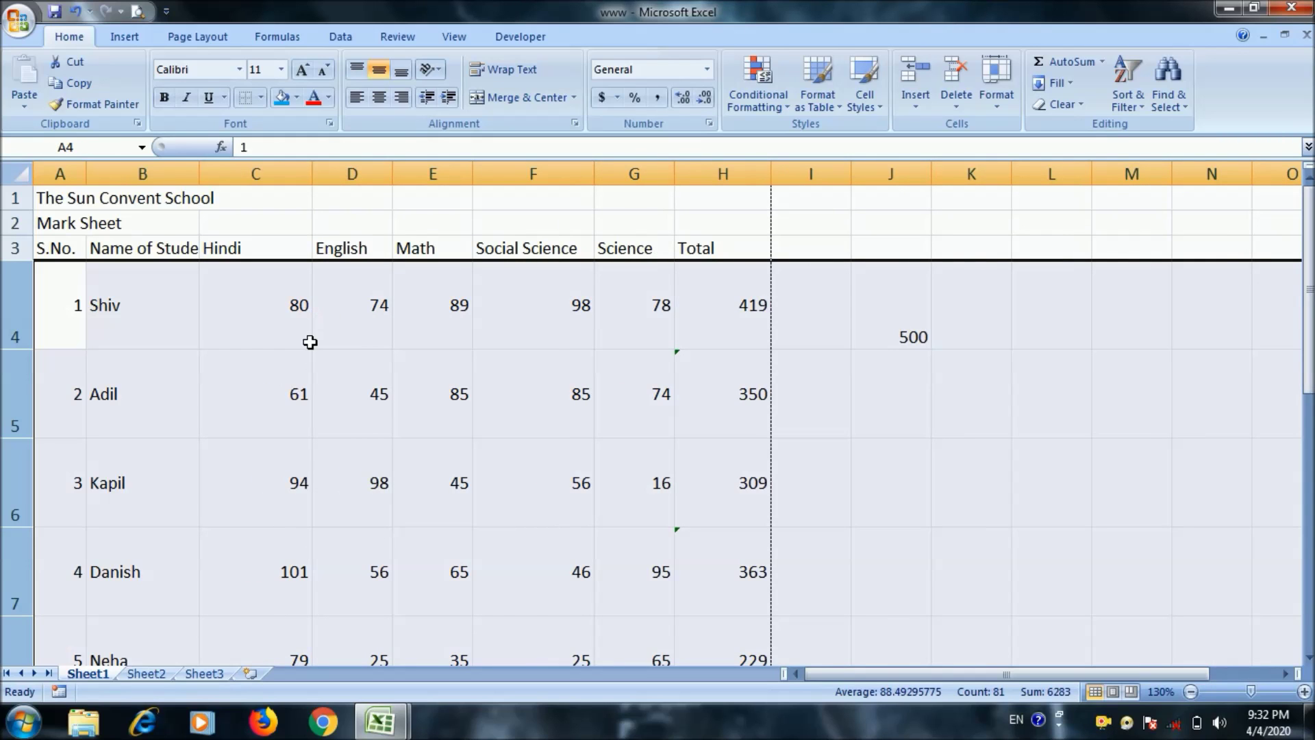
pyautogui.click(97, 322)
pyautogui.moveTo(65, 306); pyautogui.dragTo(732, 343)
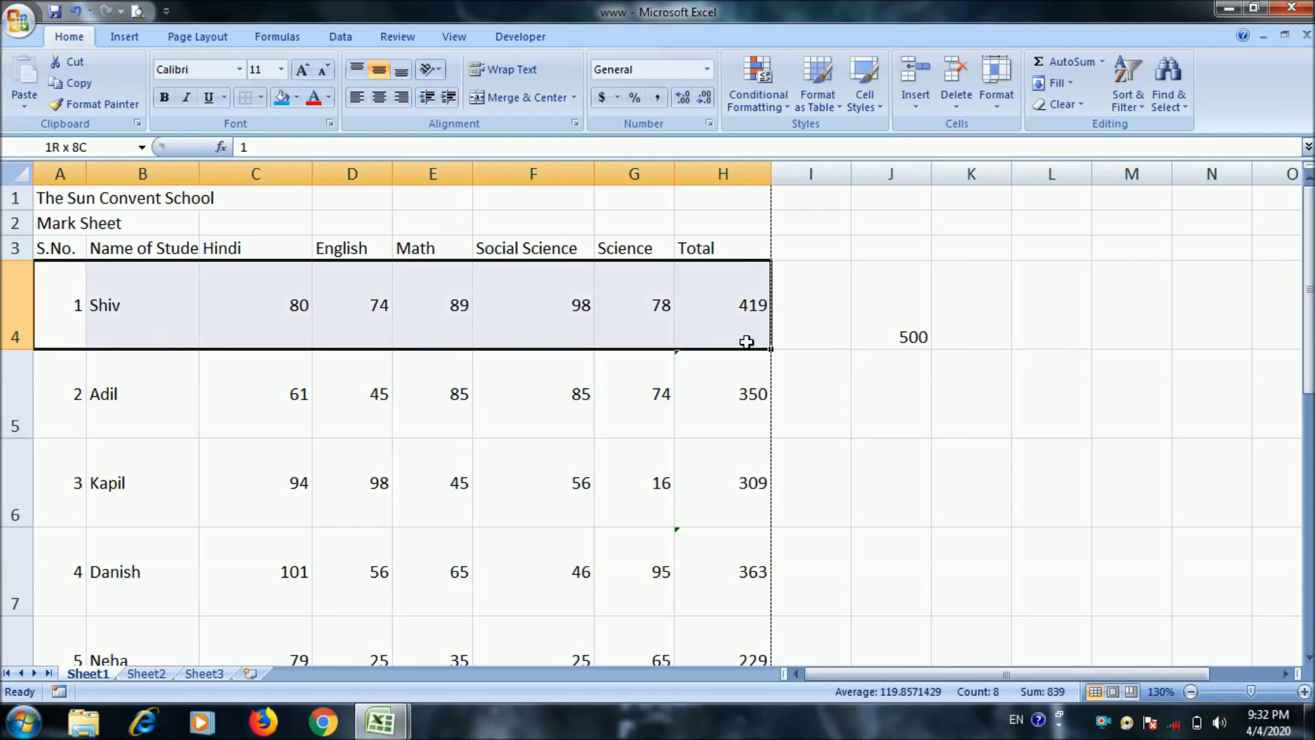
# Try top, middle and bottom vertical alignment on Shiv's row 4
pyautogui.scroll(2, 715, 345)
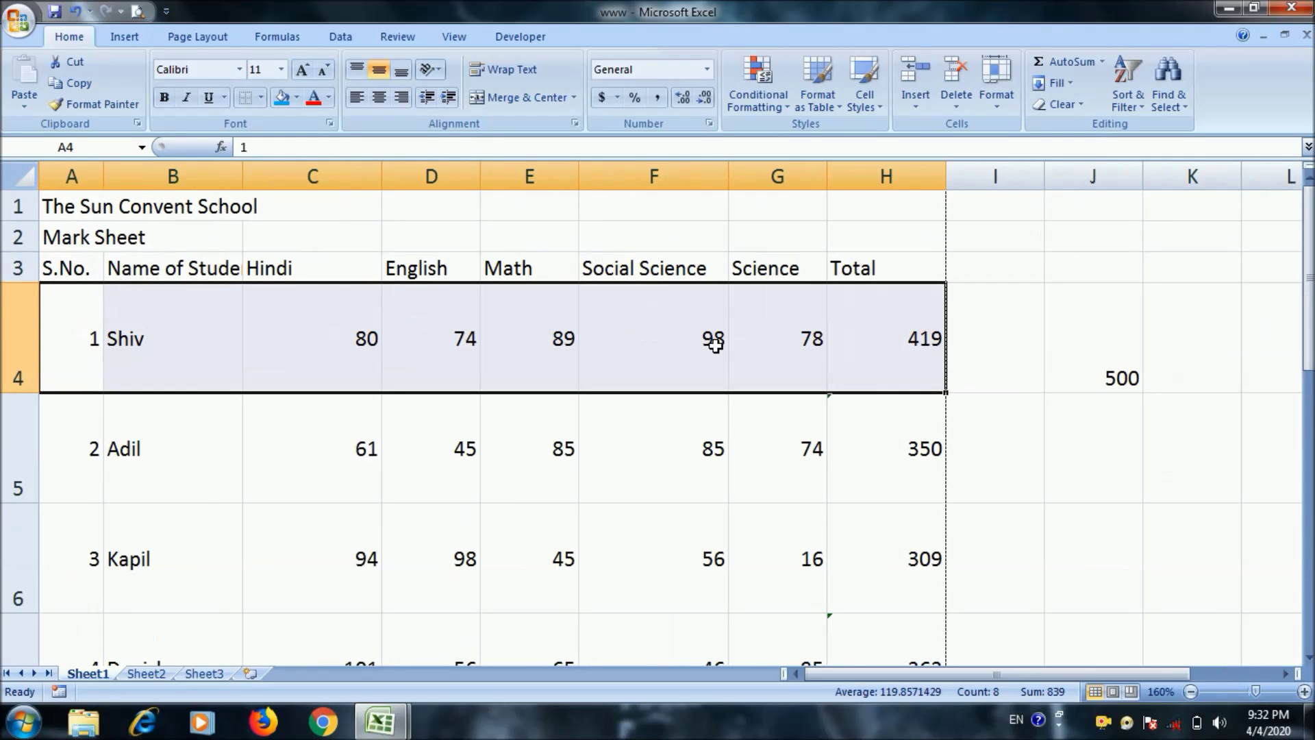
pyautogui.click(358, 71)
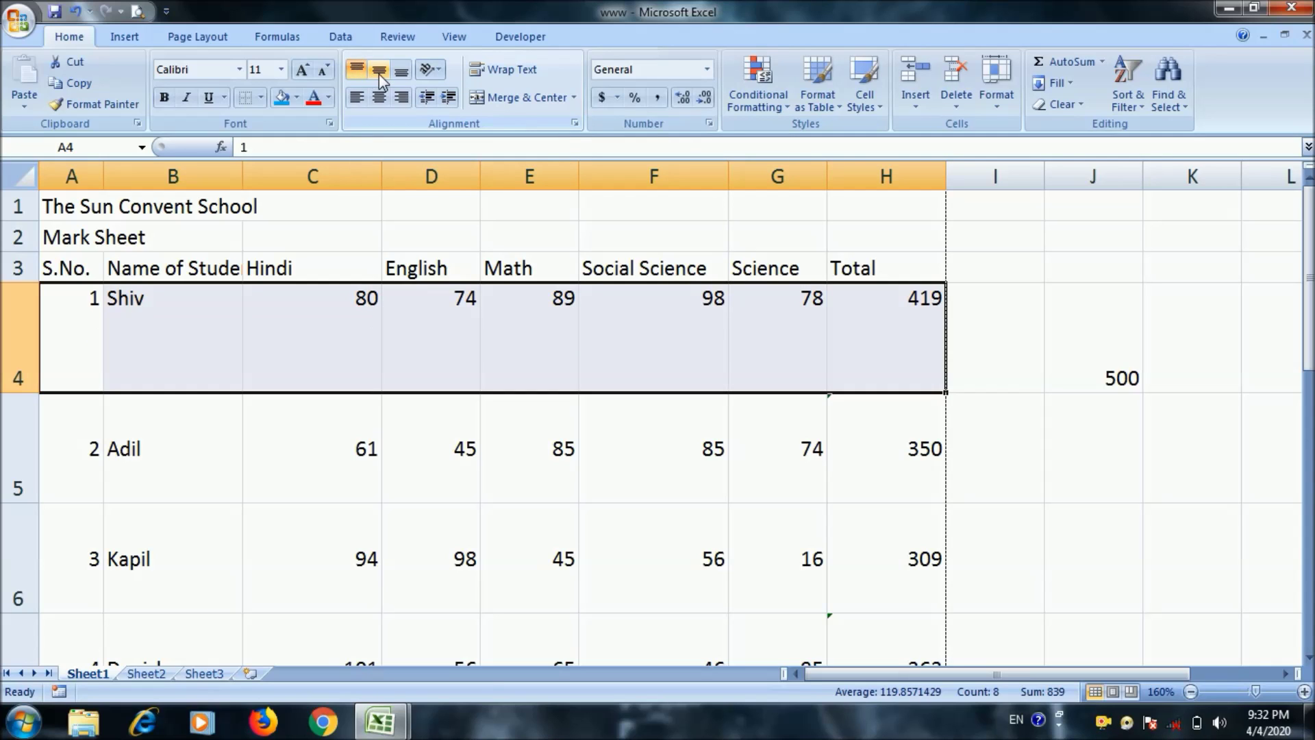
pyautogui.click(379, 72)
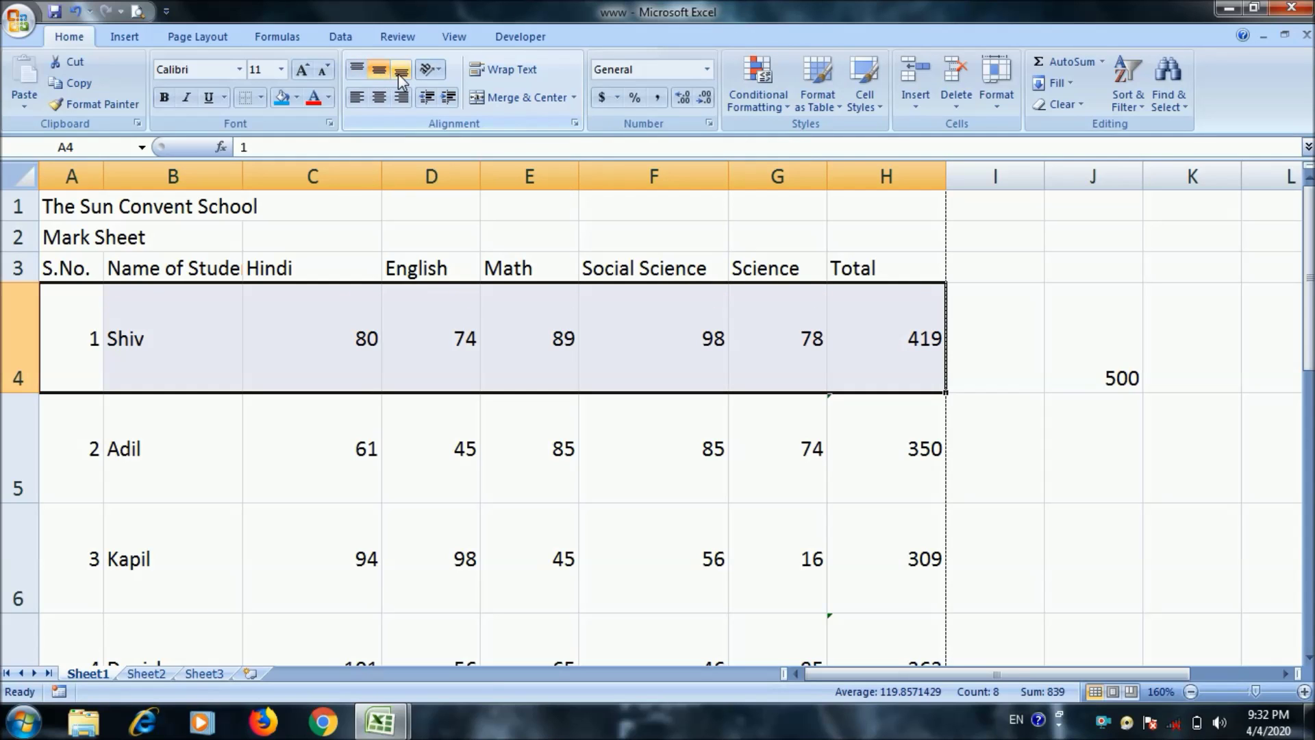
pyautogui.click(402, 73)
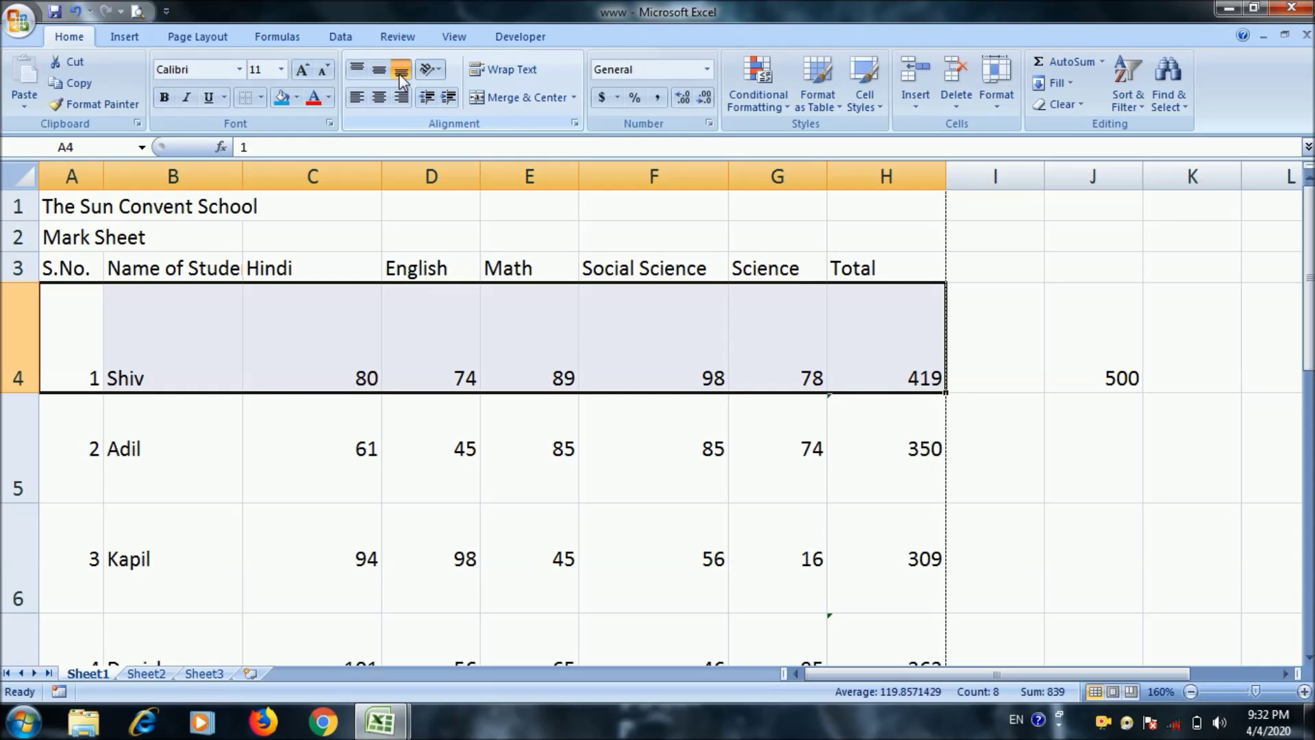
# Try left, centre and right alignment on Shiv's row, settling on left-aligned and vertically centred
pyautogui.click(357, 98)
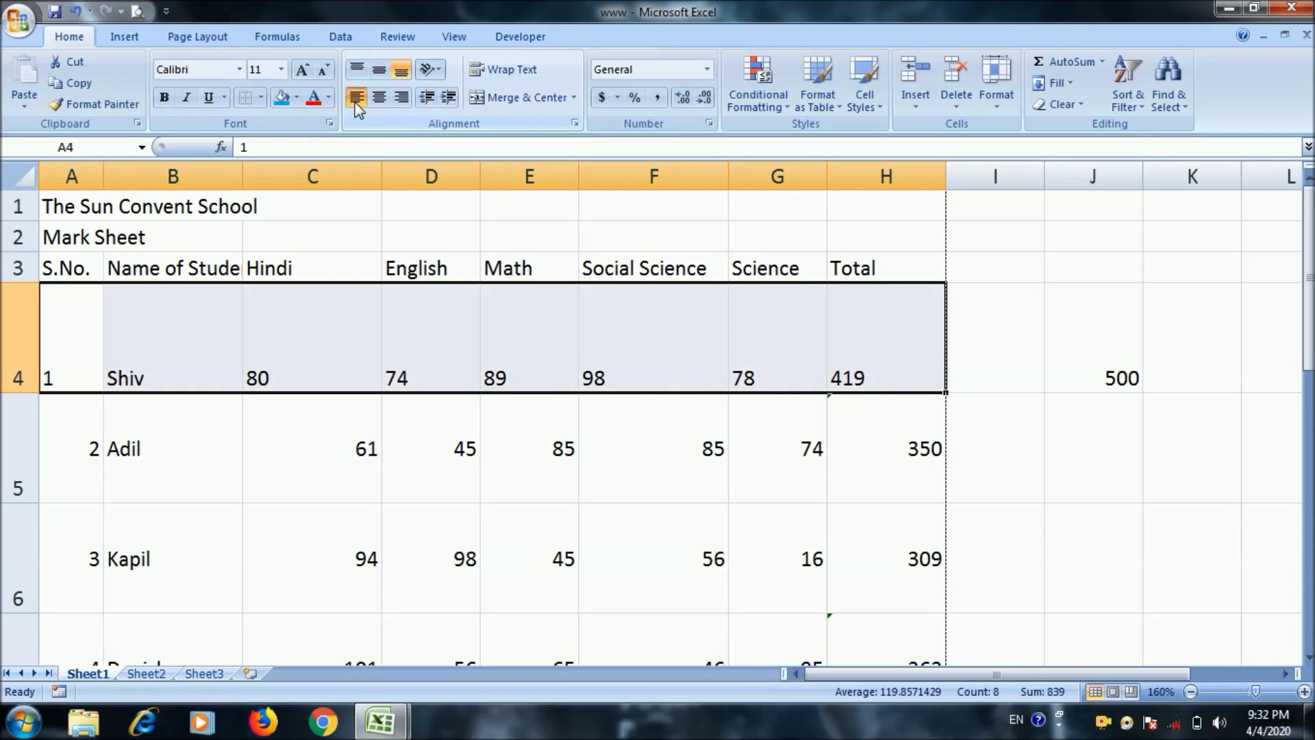
pyautogui.click(379, 100)
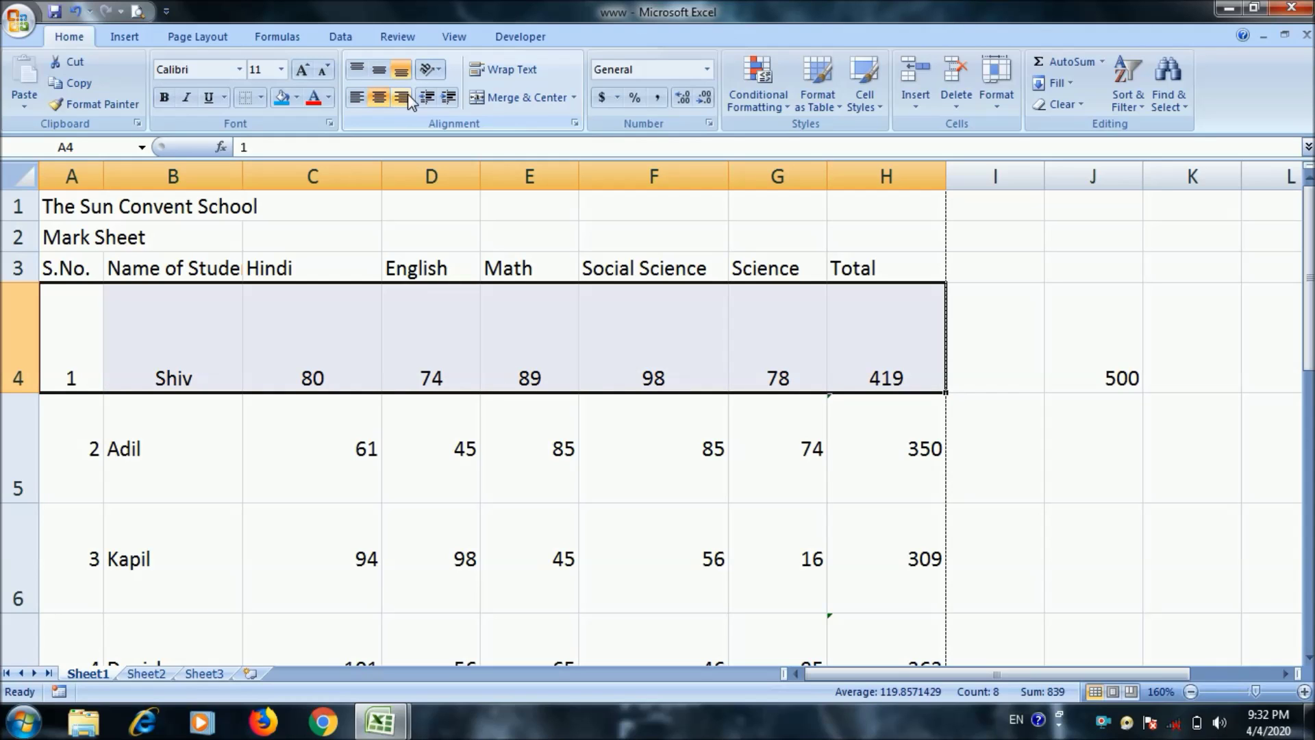
pyautogui.click(407, 99)
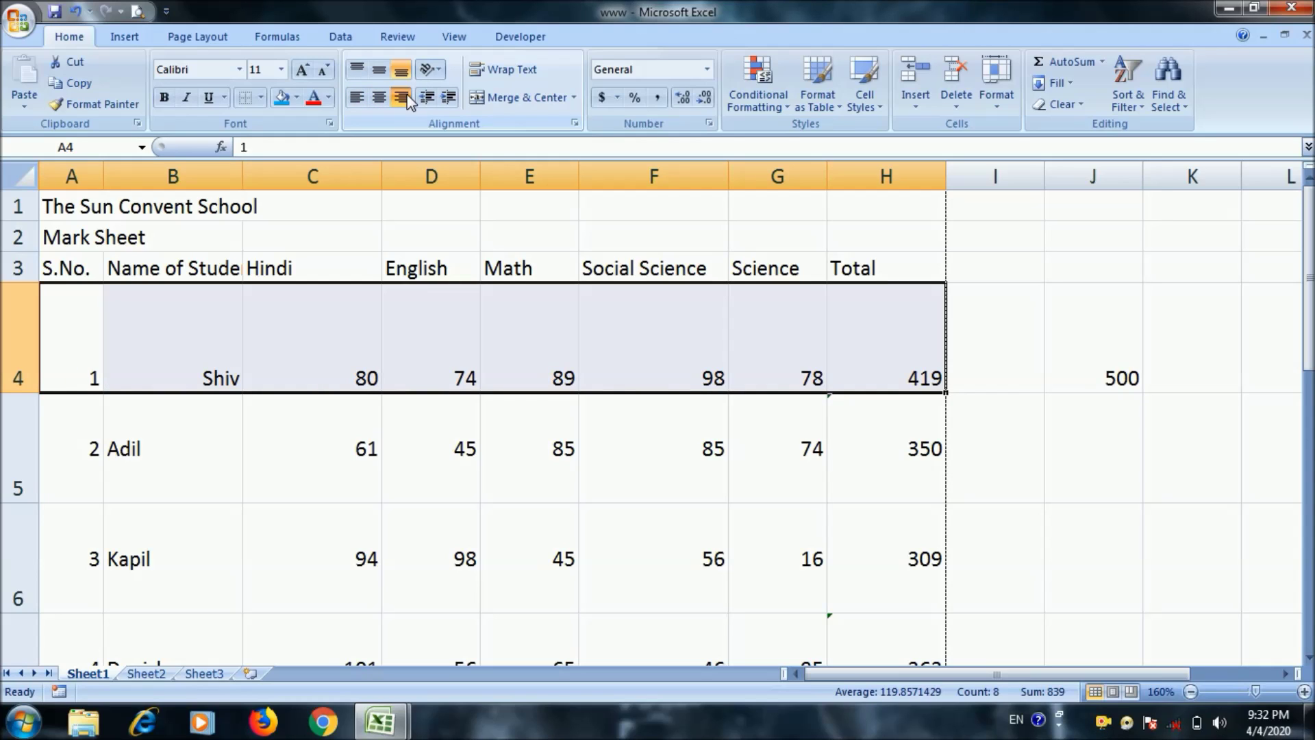
pyautogui.click(359, 100)
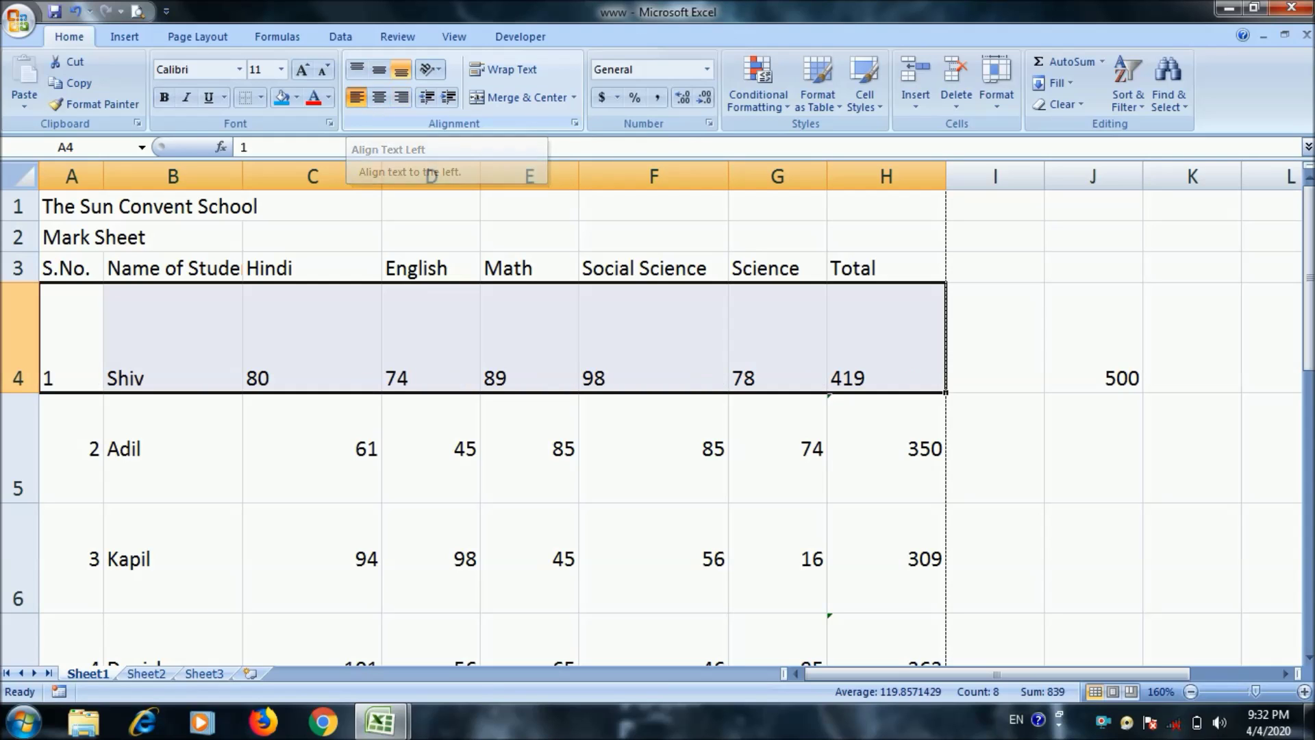
pyautogui.click(380, 72)
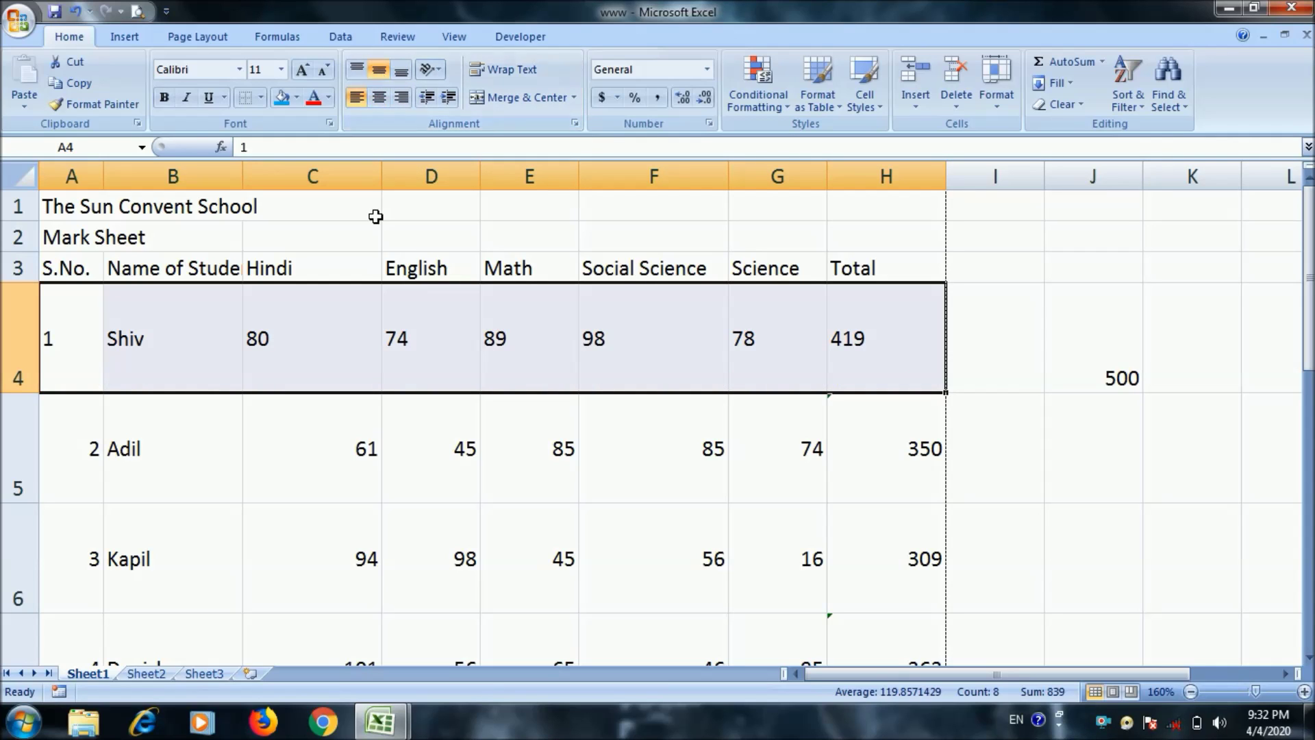
pyautogui.scroll(-2, 530, 347)
pyautogui.scroll(2, 531, 347)
pyautogui.scroll(-2, 531, 347)
pyautogui.scroll(-1, 530, 347)
pyautogui.scroll(-1, 532, 351)
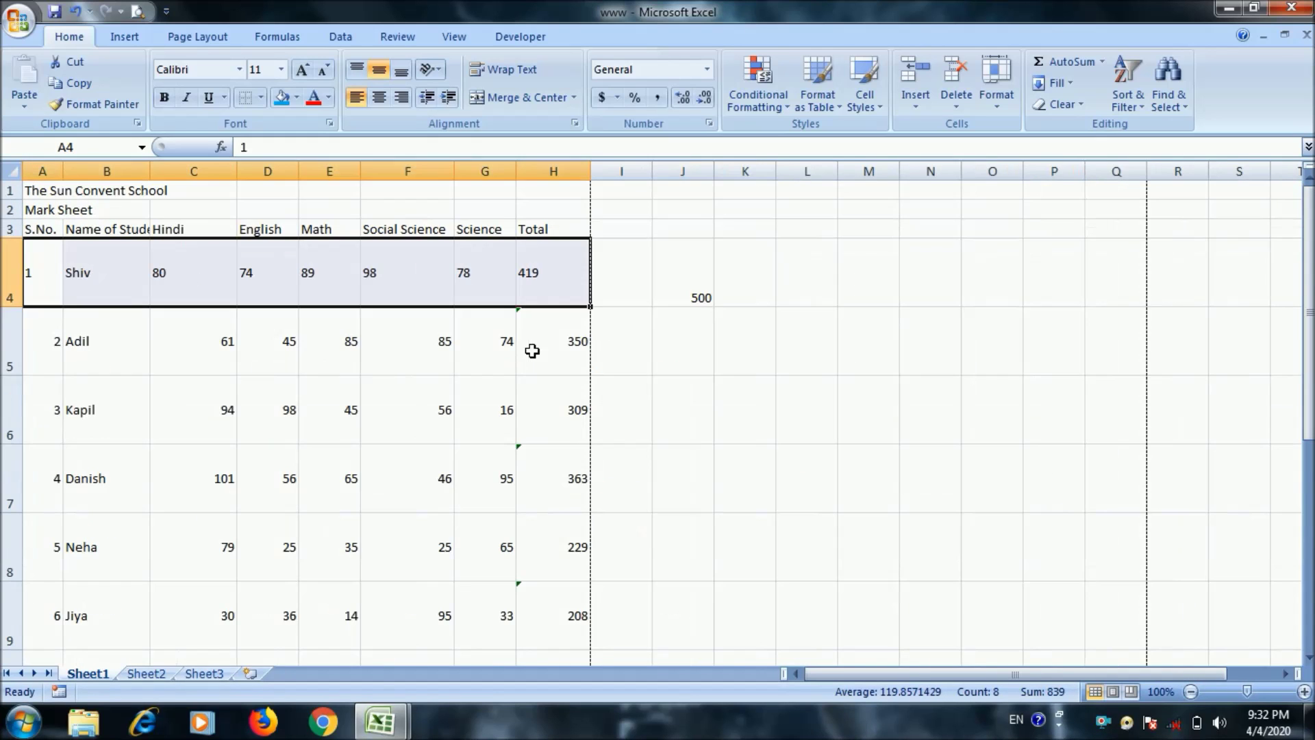
pyautogui.moveTo(44, 335)
pyautogui.mouseDown()
pyautogui.moveTo(532, 414)
pyautogui.moveTo(572, 731)
pyautogui.moveTo(572, 568)
pyautogui.mouseUp()
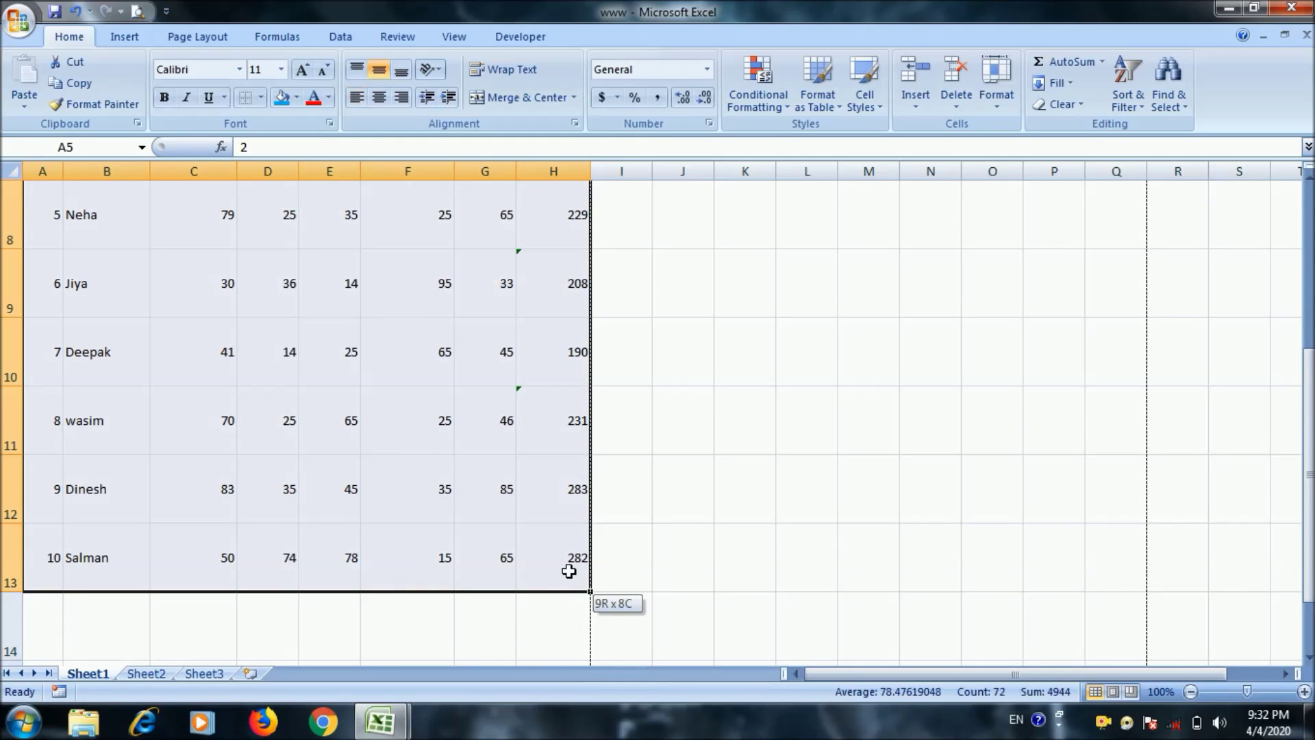
# Left-align and vertically centre the remaining student rows A5:H13
pyautogui.click(356, 97)
pyautogui.click(401, 69)
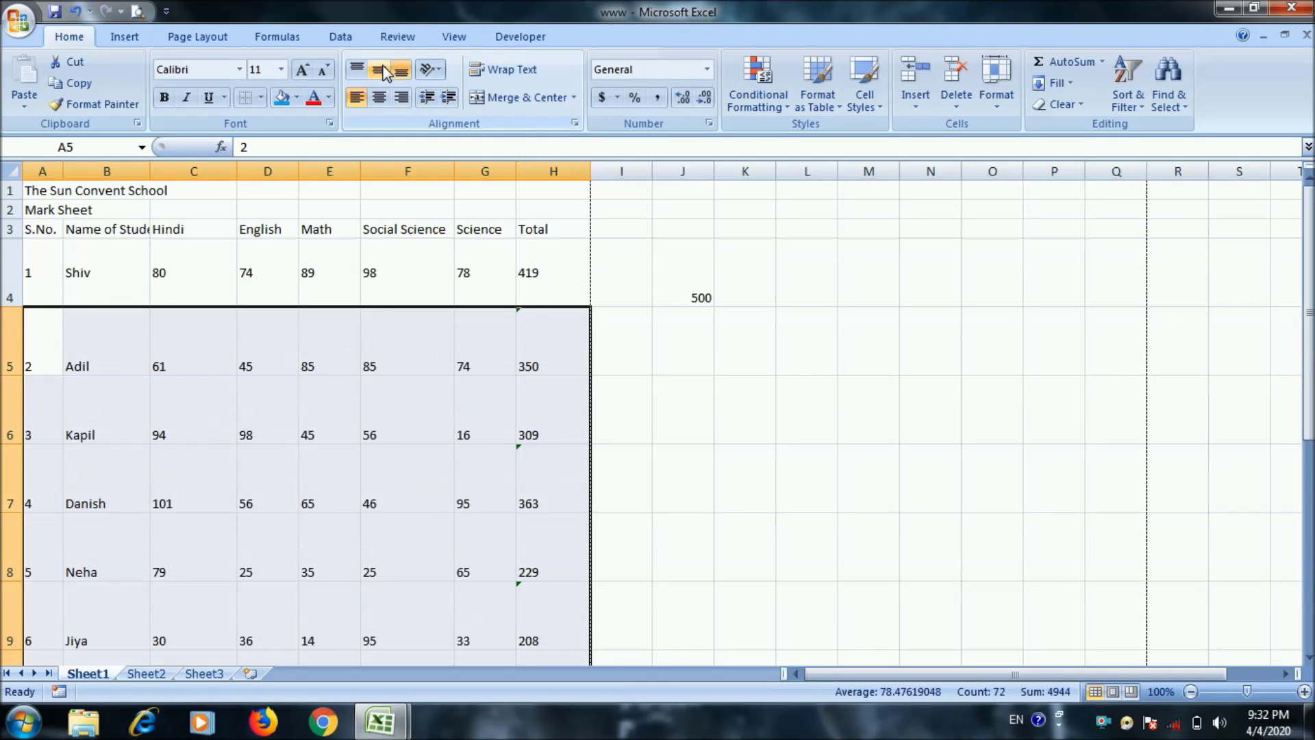
pyautogui.click(379, 69)
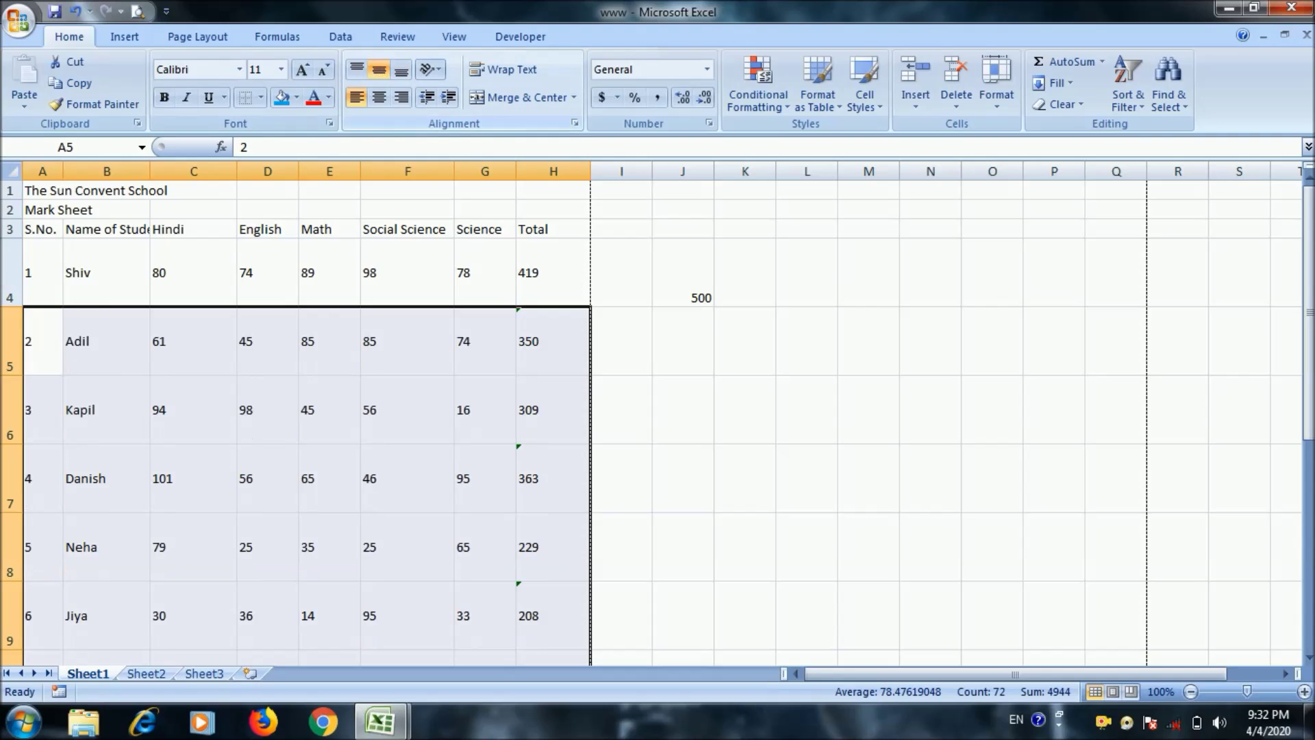
pyautogui.click(182, 404)
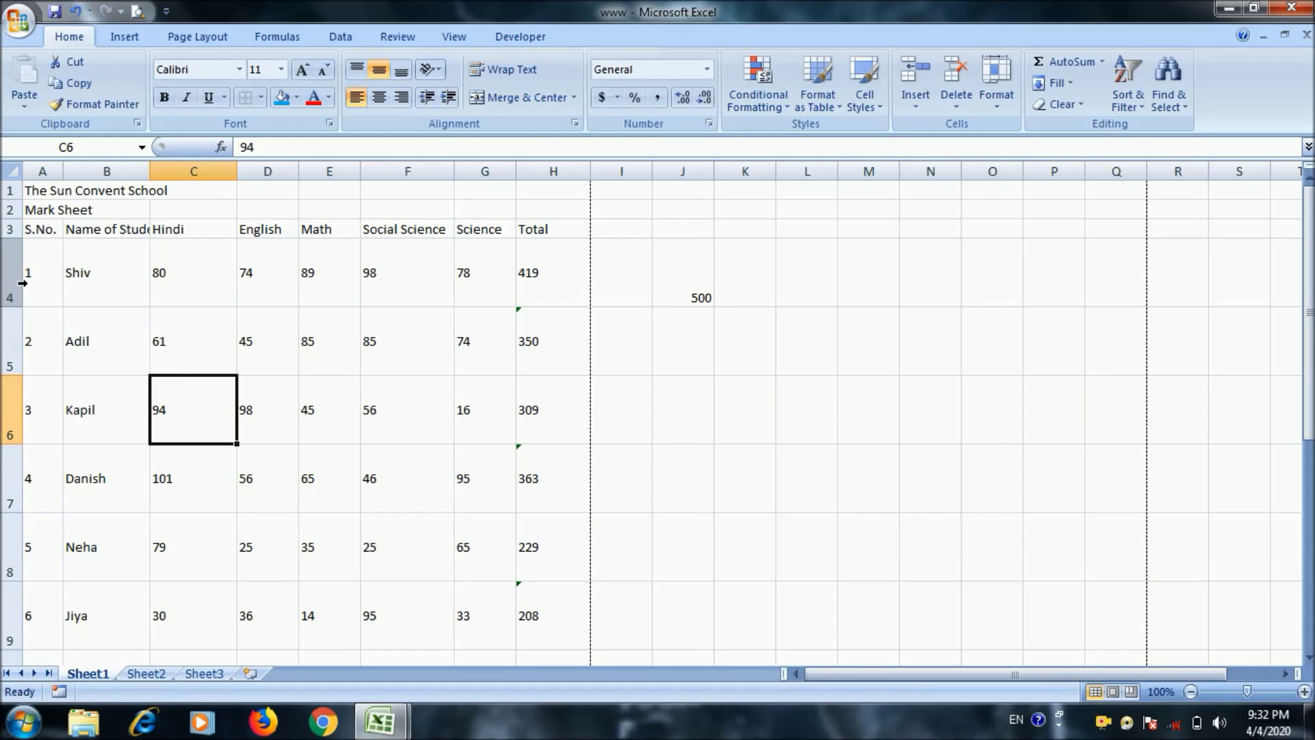
# Shrink rows 4–13 to a compact height and narrow the Hindi column
pyautogui.moveTo(10, 274)
pyautogui.mouseDown()
pyautogui.moveTo(133, 539)
pyautogui.moveTo(132, 484)
pyautogui.mouseUp()
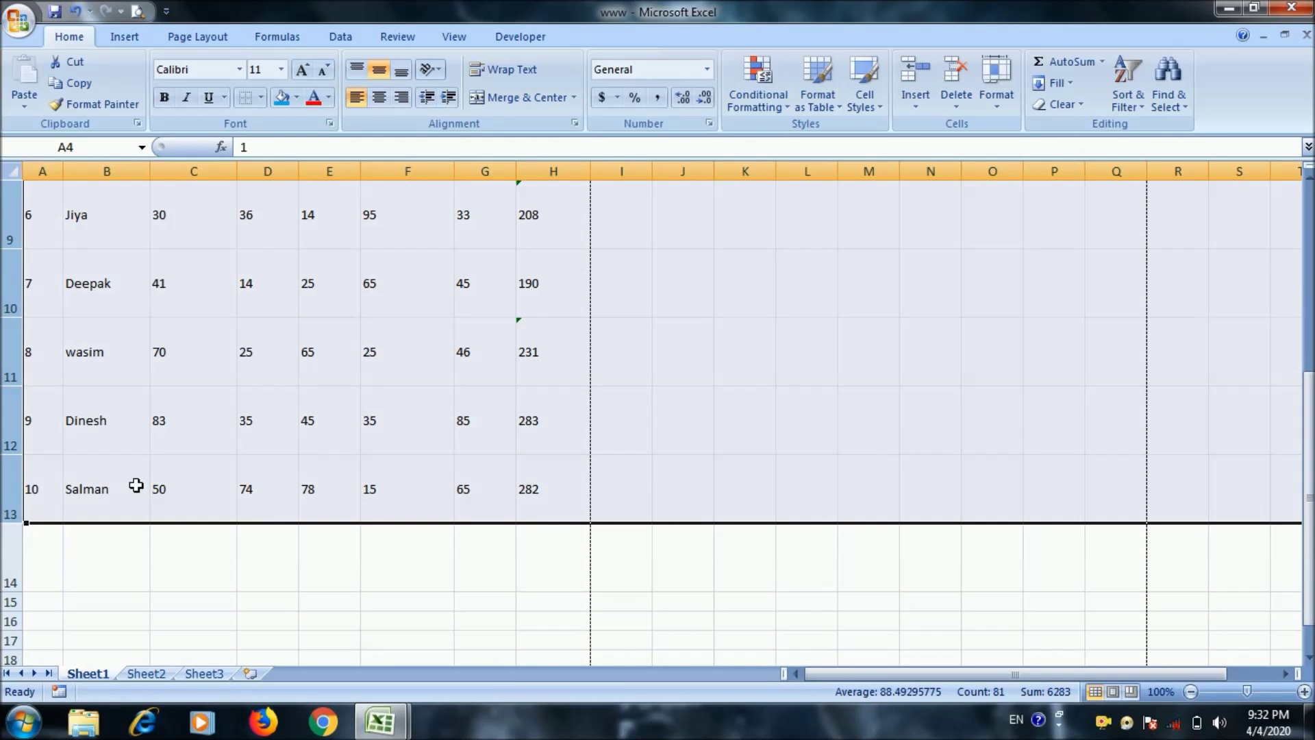
pyautogui.scroll(3, 165, 490)
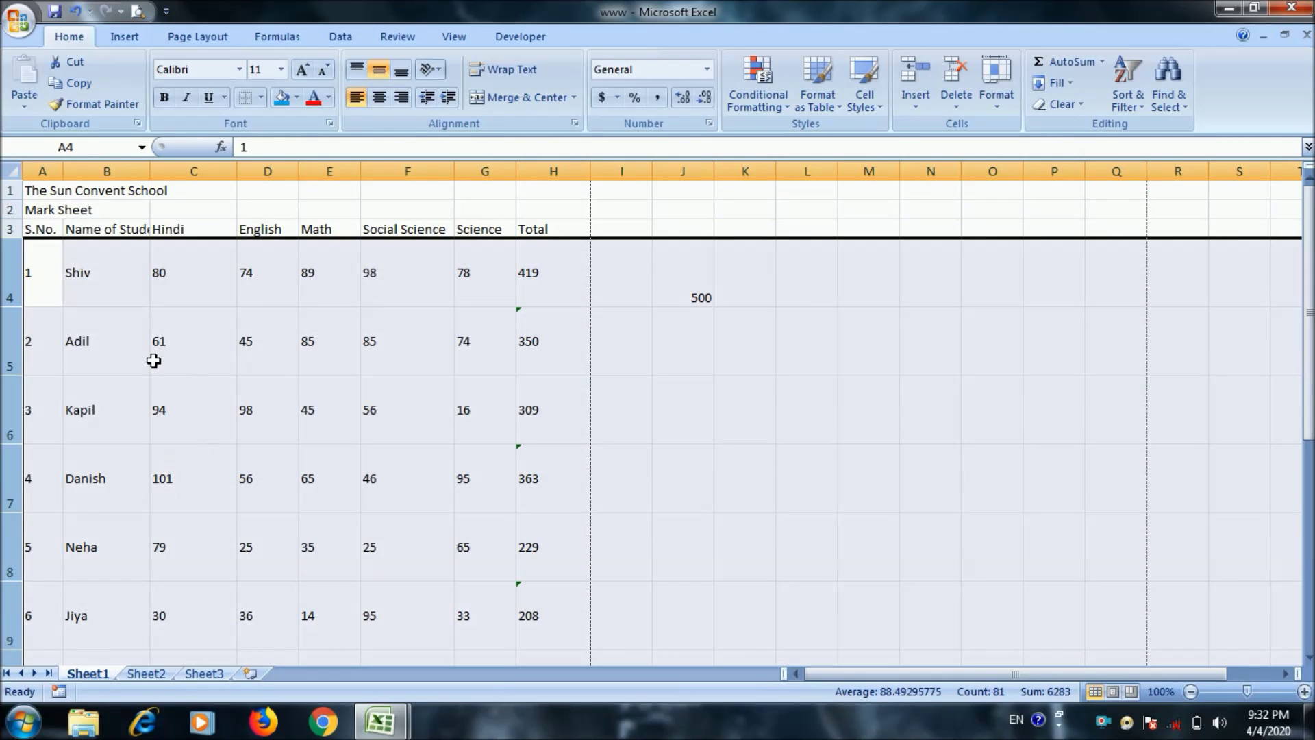
pyautogui.moveTo(23, 308); pyautogui.dragTo(23, 284)
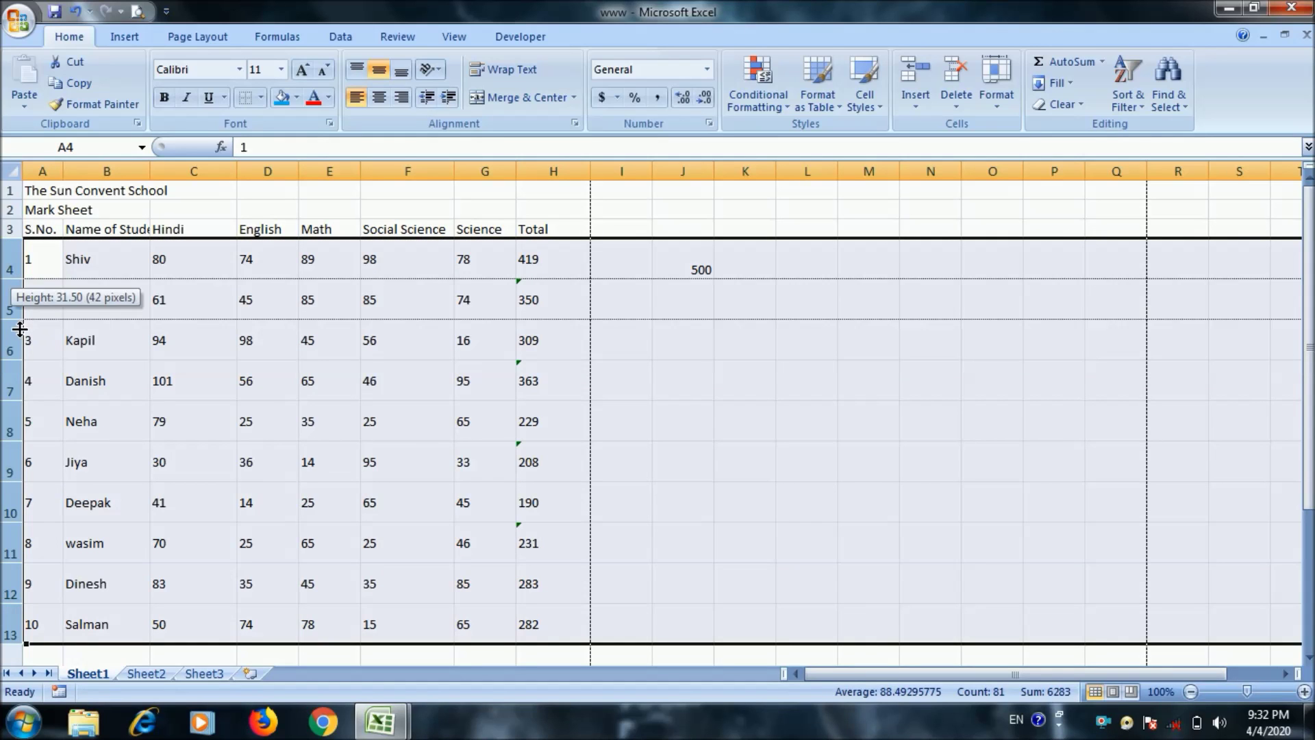
pyautogui.moveTo(19, 320); pyautogui.dragTo(19, 310)
pyautogui.moveTo(240, 181); pyautogui.dragTo(211, 181)
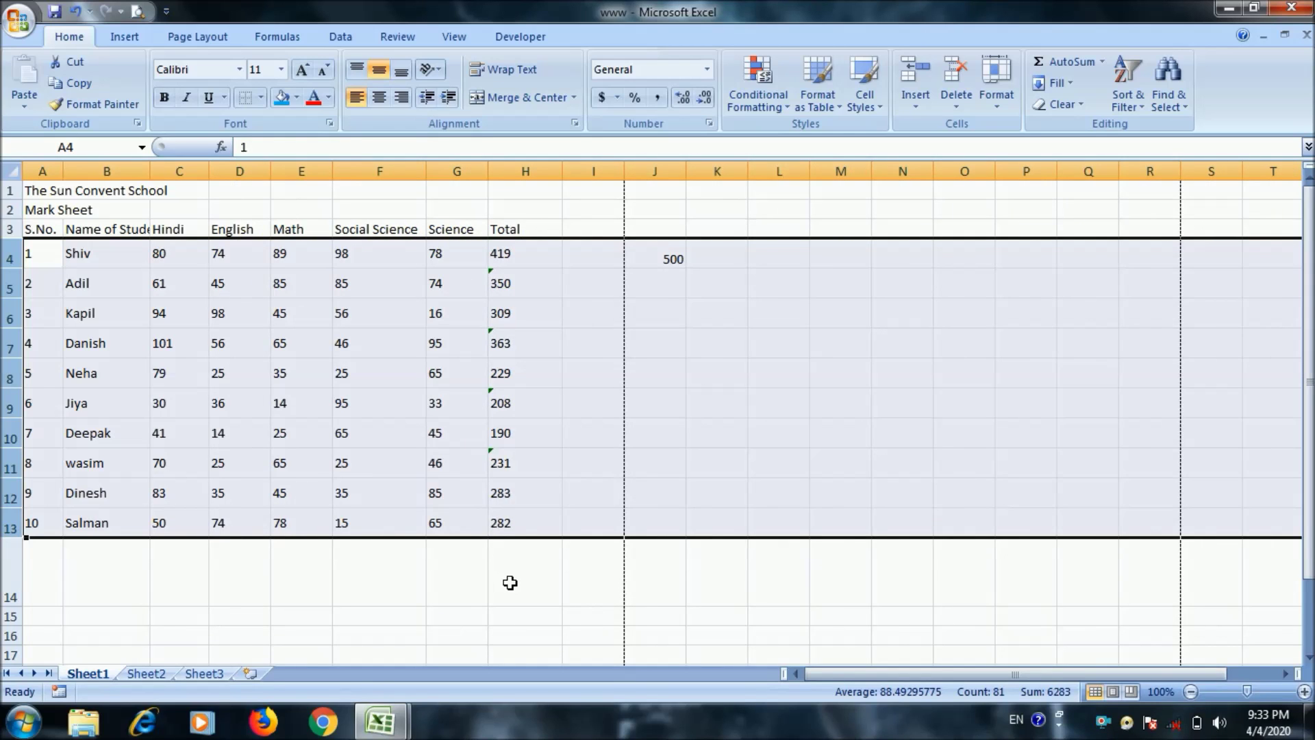
# Select the headings in A3:H3 and angle them counterclockwise
pyautogui.click(510, 584)
pyautogui.scroll(2, 385, 490)
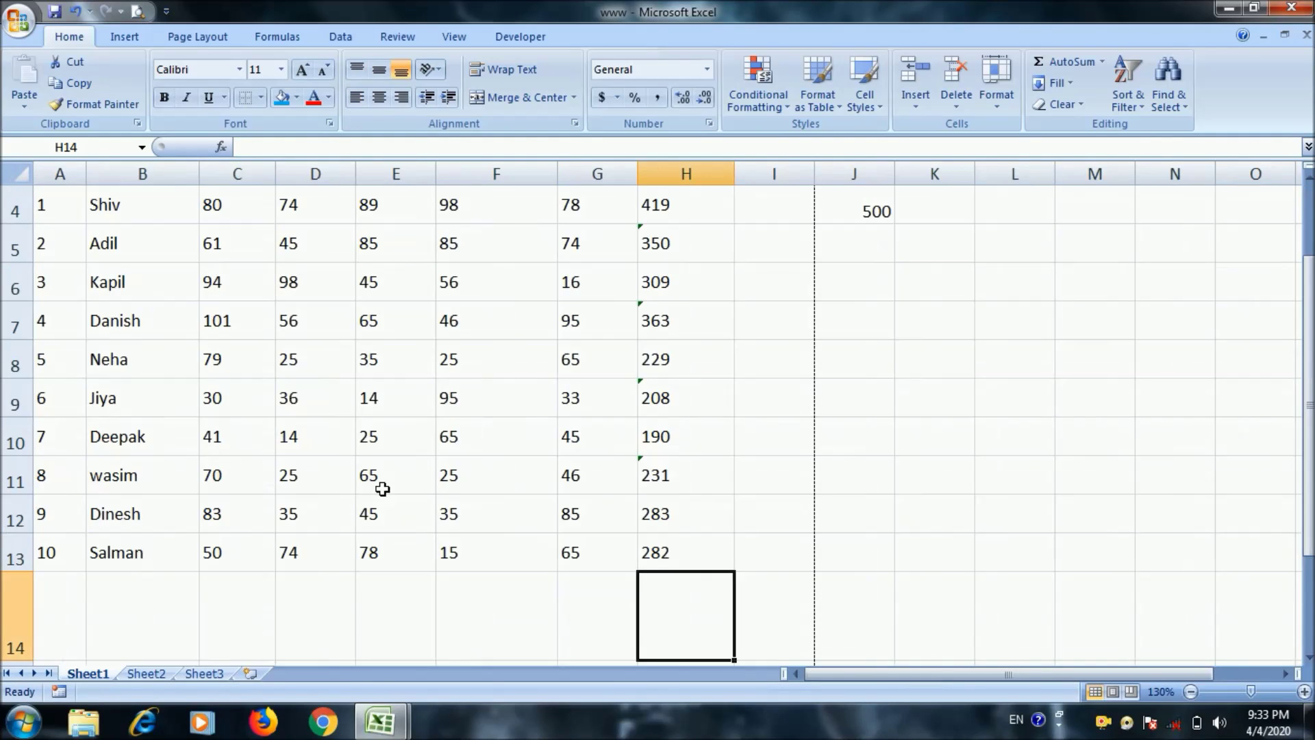
pyautogui.scroll(1, 517, 469)
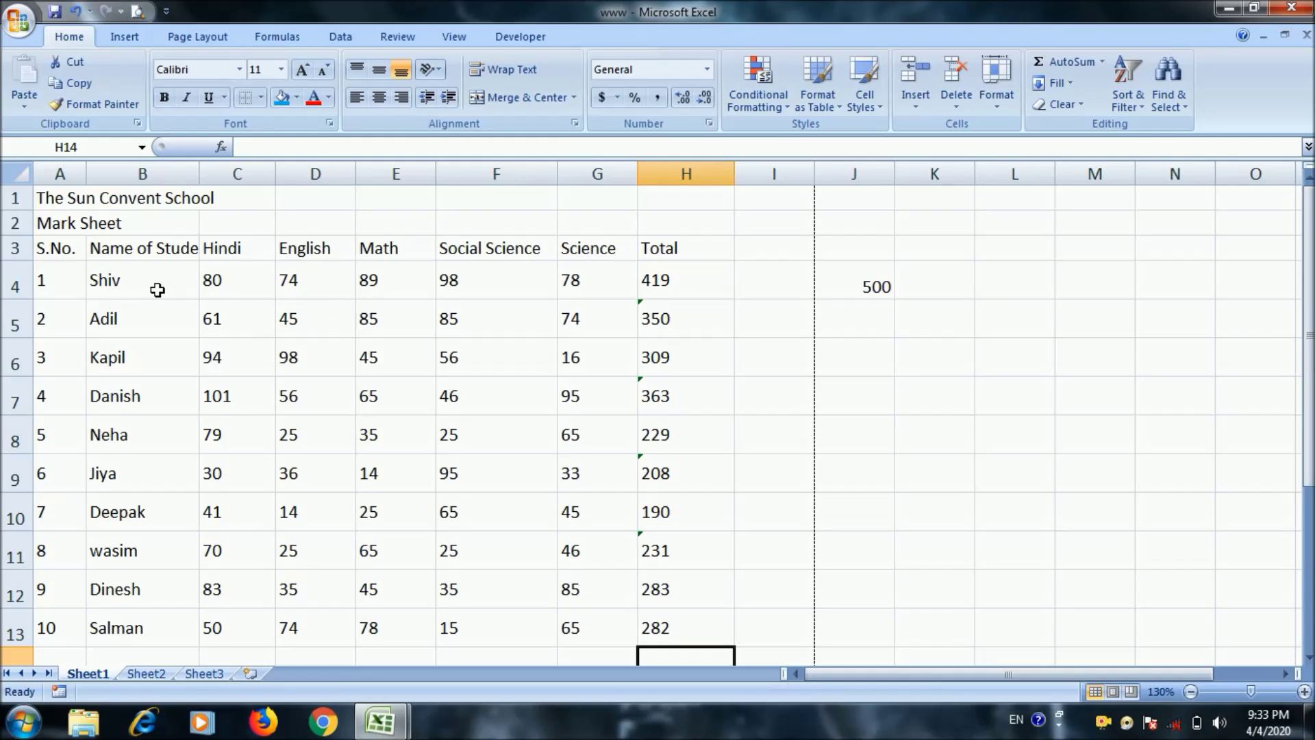
pyautogui.moveTo(55, 250)
pyautogui.mouseDown()
pyautogui.moveTo(672, 280)
pyautogui.moveTo(671, 249)
pyautogui.mouseUp()
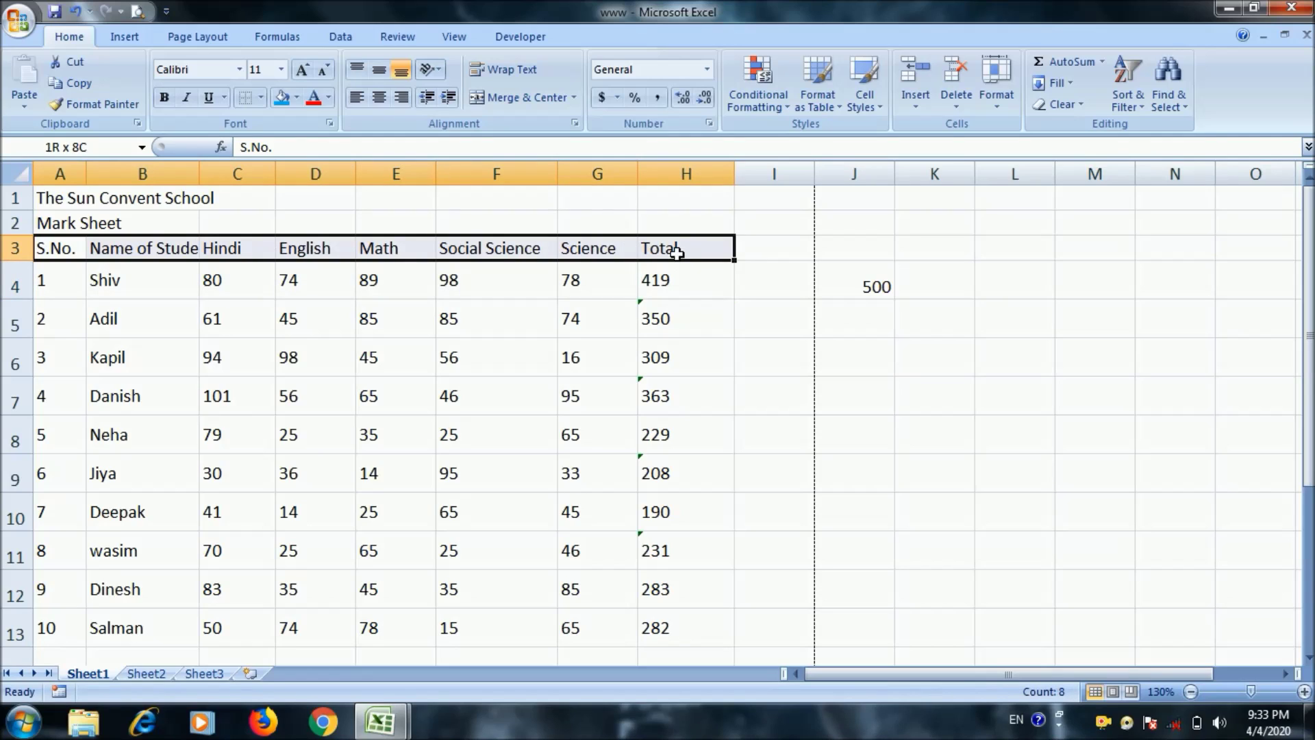
pyautogui.click(441, 71)
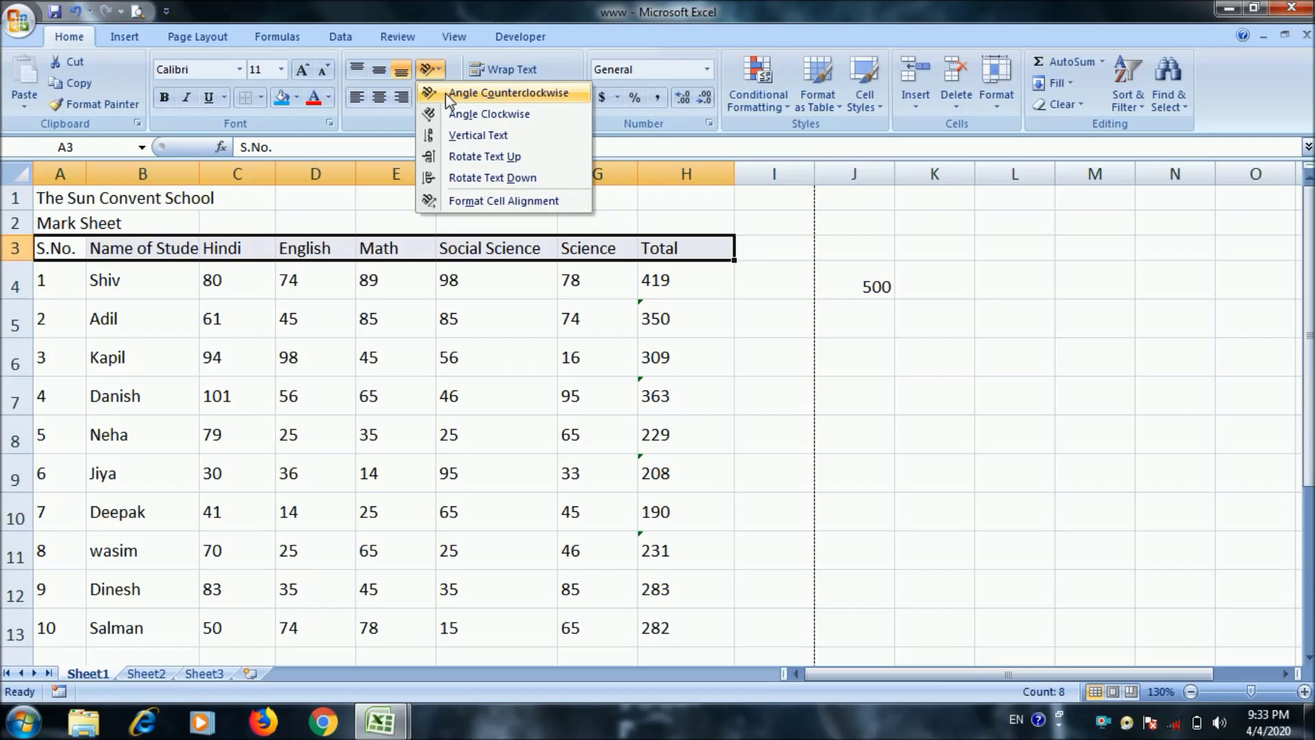
pyautogui.click(449, 100)
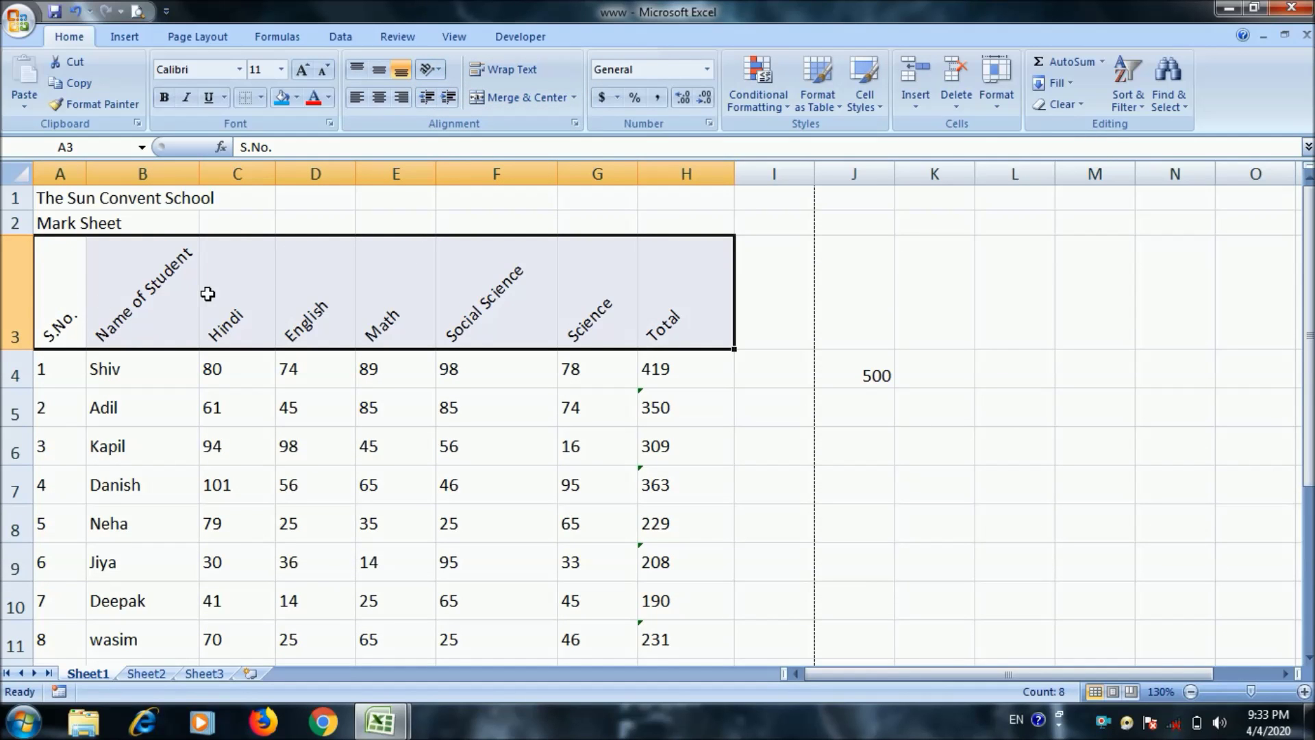
# Try Angle Clockwise, Vertical Text, Rotate Text Up and Rotate Text Down on the row 3 headings
pyautogui.click(438, 70)
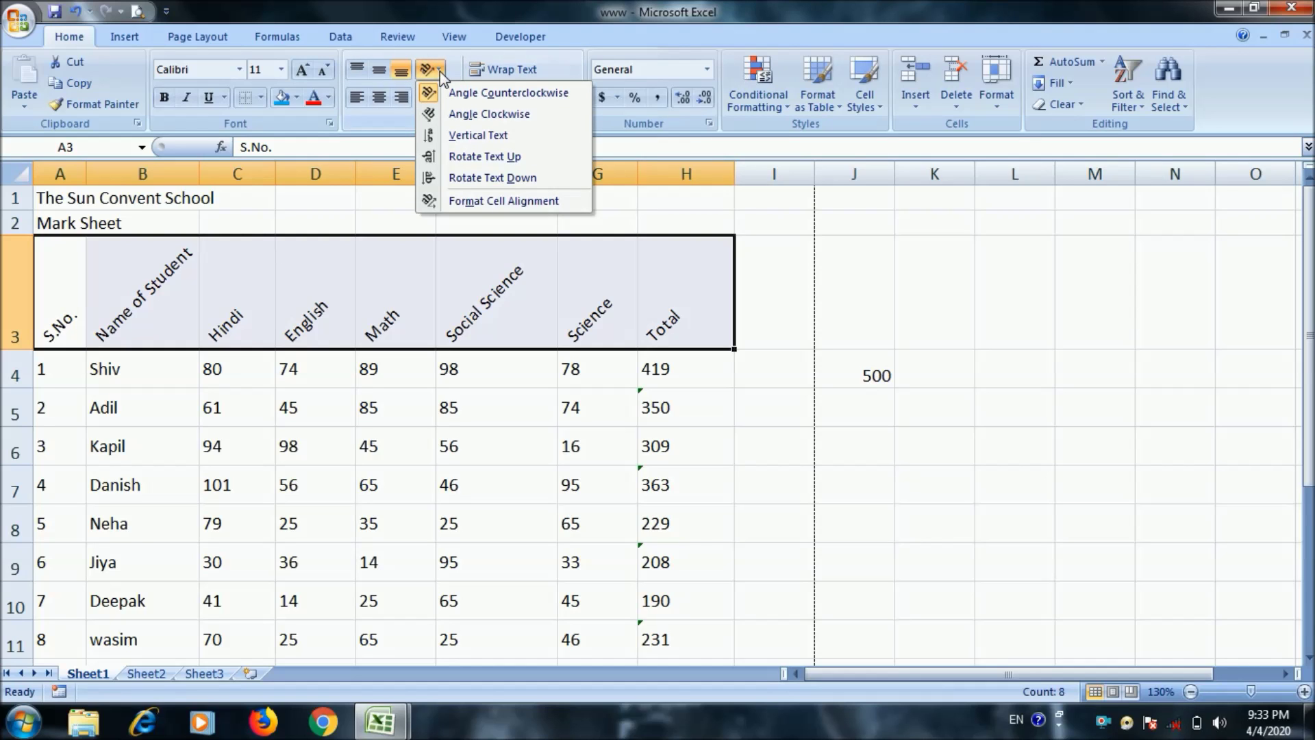
pyautogui.click(454, 115)
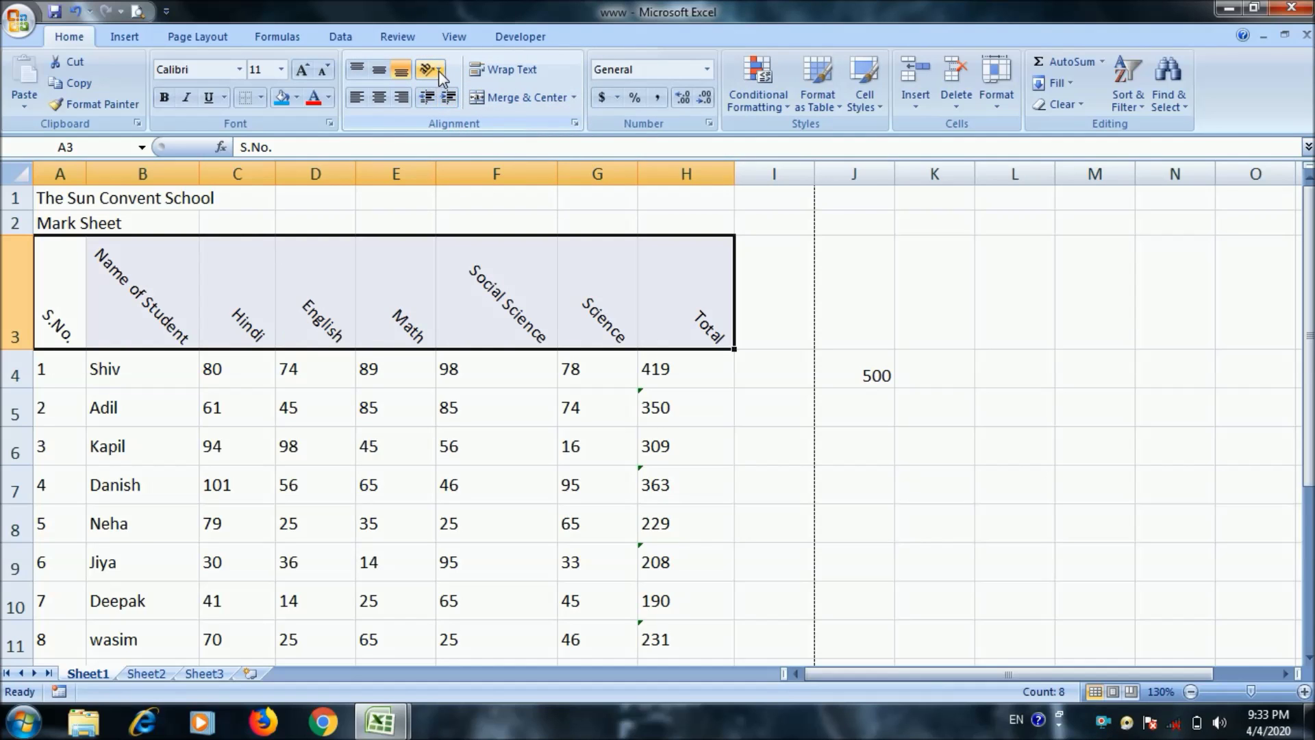
pyautogui.click(438, 70)
pyautogui.click(477, 136)
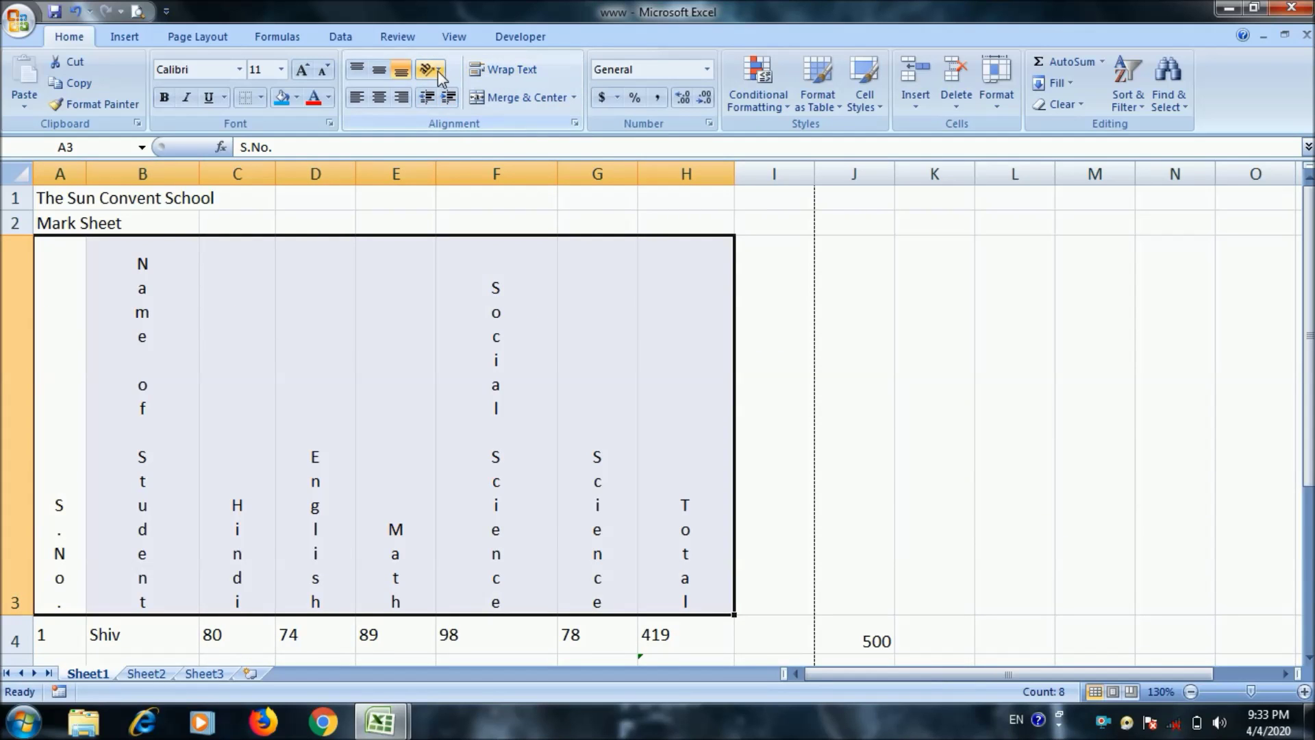
pyautogui.click(432, 69)
pyautogui.click(485, 156)
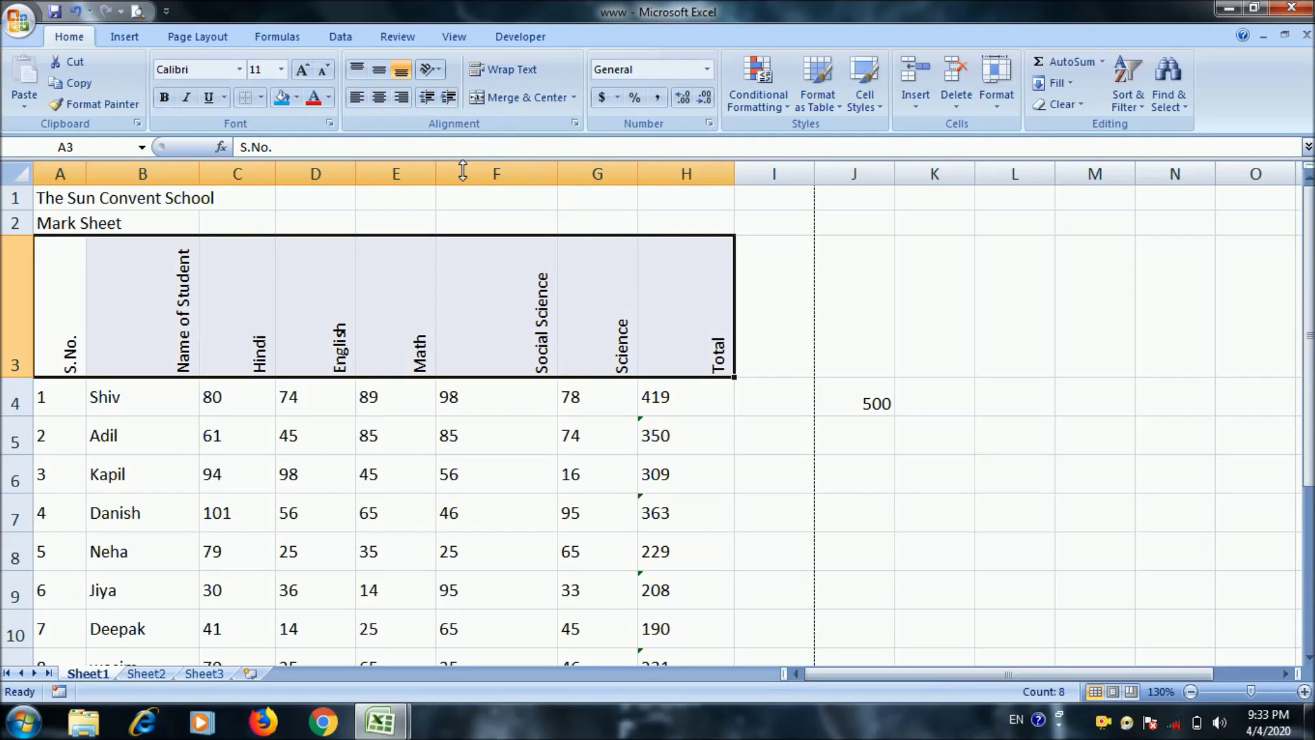
pyautogui.click(431, 69)
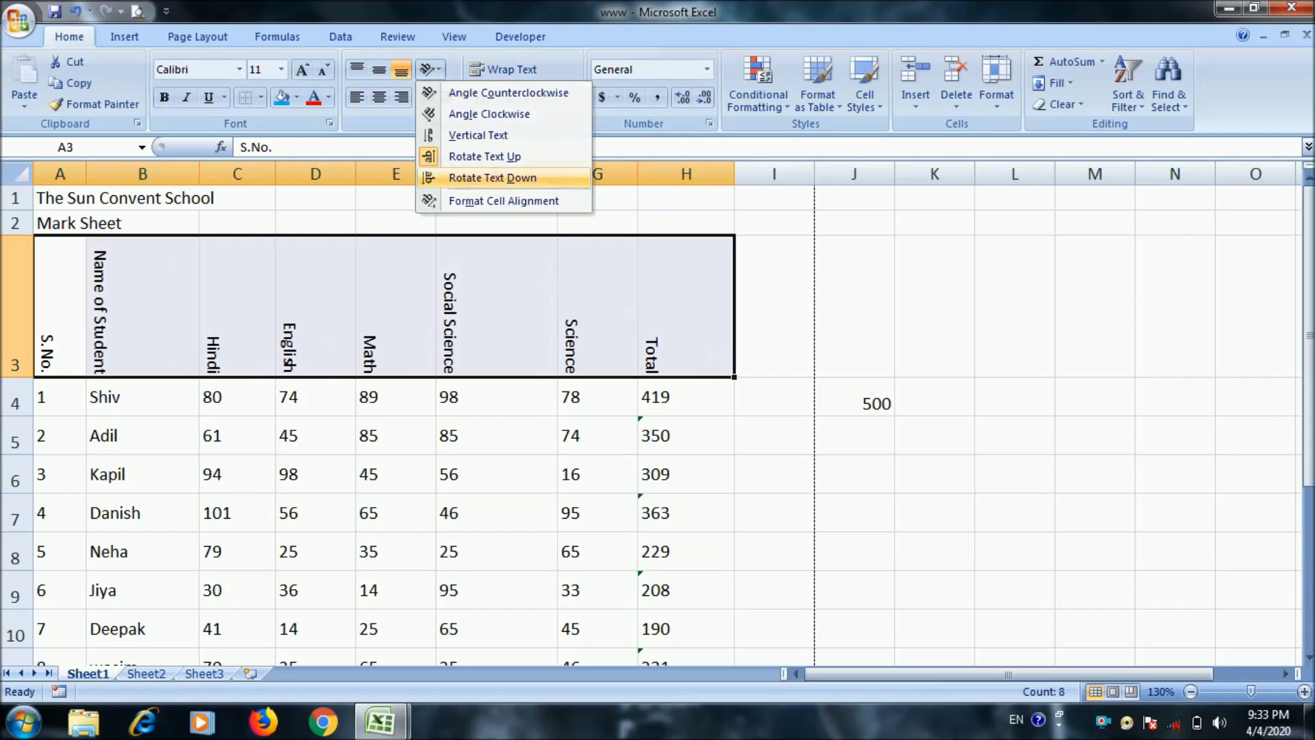
pyautogui.click(491, 177)
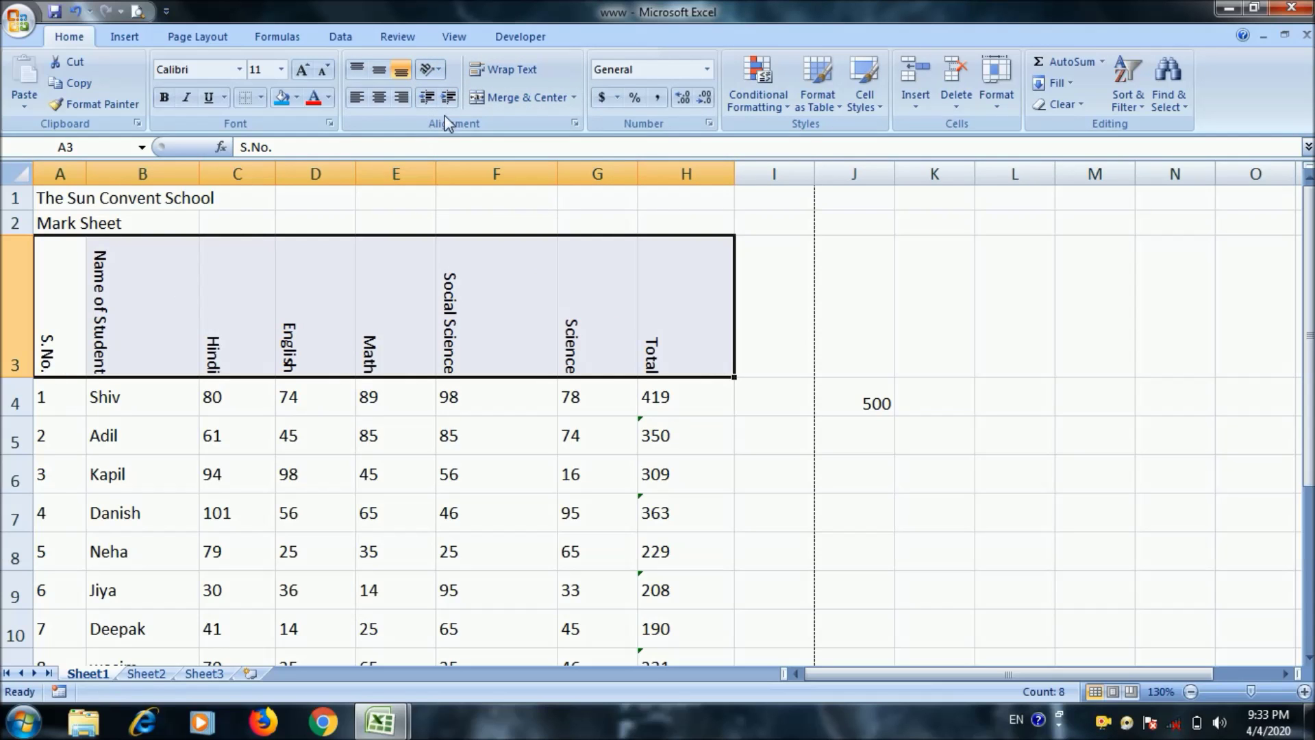
pyautogui.click(433, 69)
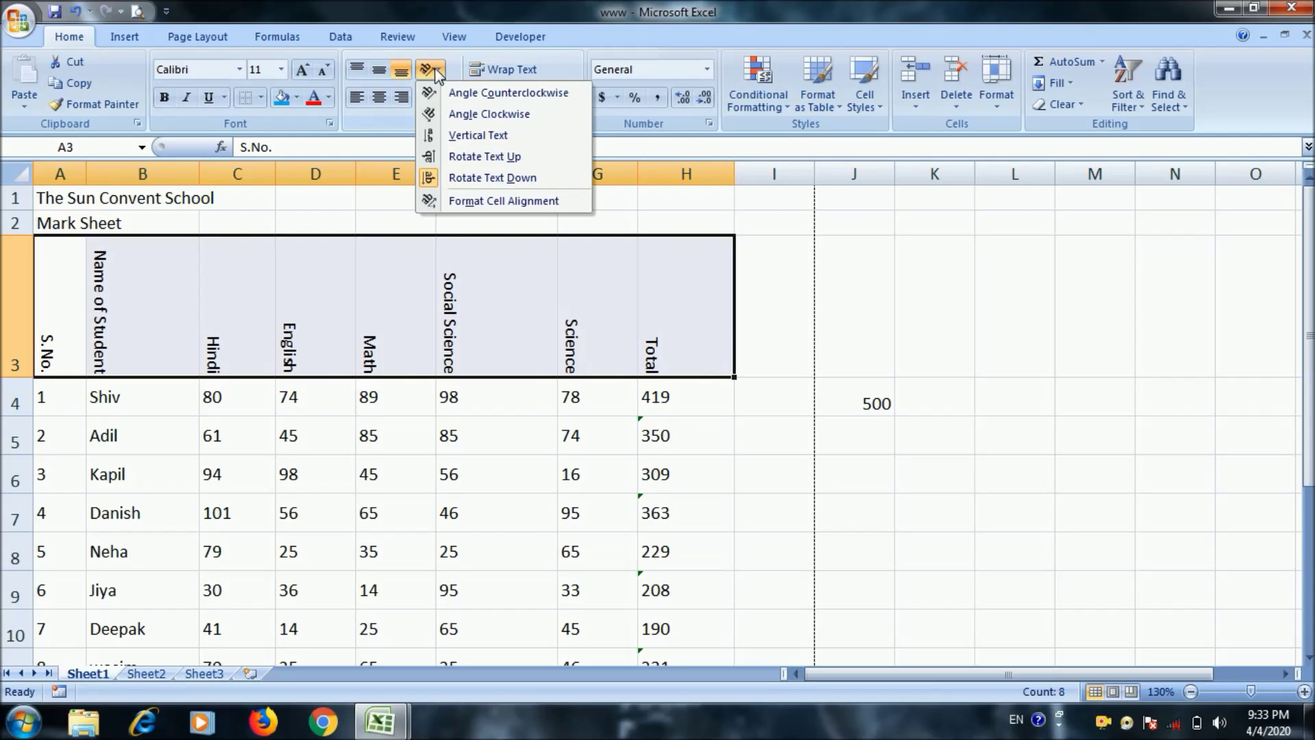
# Reset the heading text orientation from -90 to 0 degrees in Format Cells alignment
pyautogui.click(474, 202)
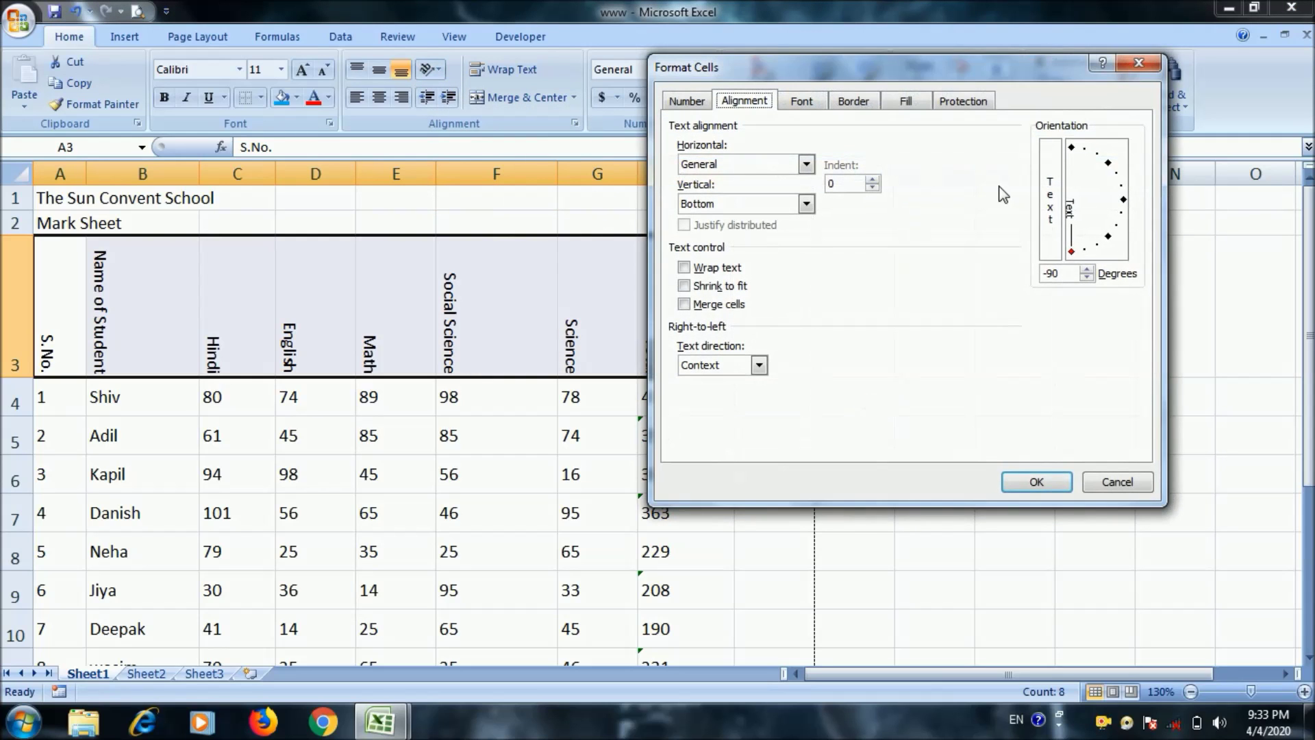
pyautogui.click(1072, 254)
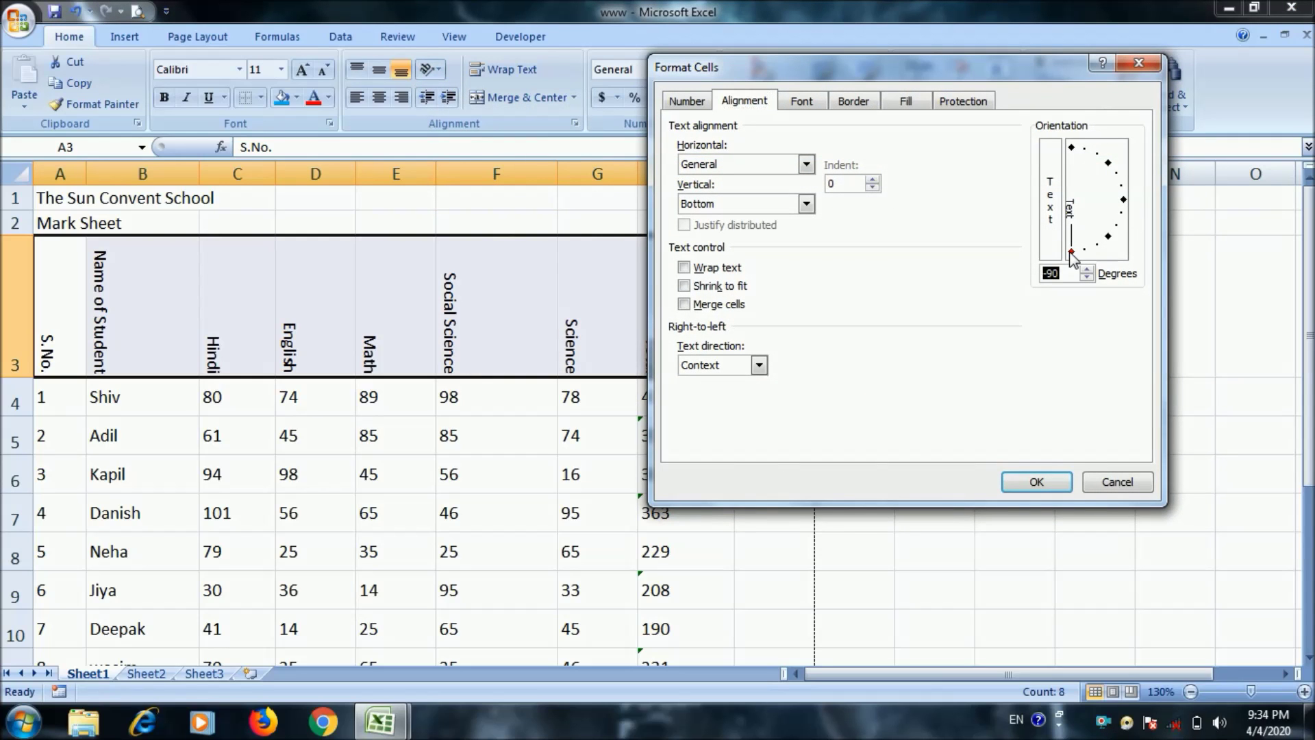
pyautogui.moveTo(1070, 254); pyautogui.dragTo(1128, 200)
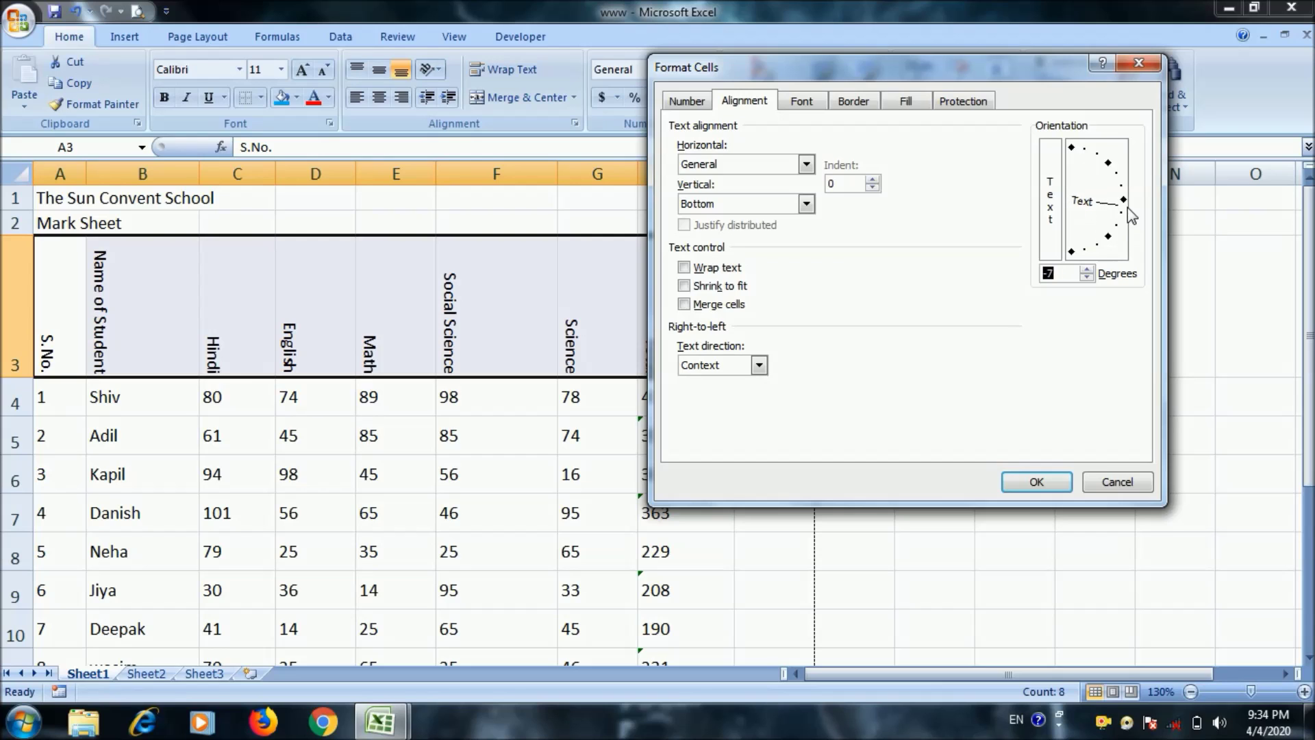
pyautogui.click(1036, 482)
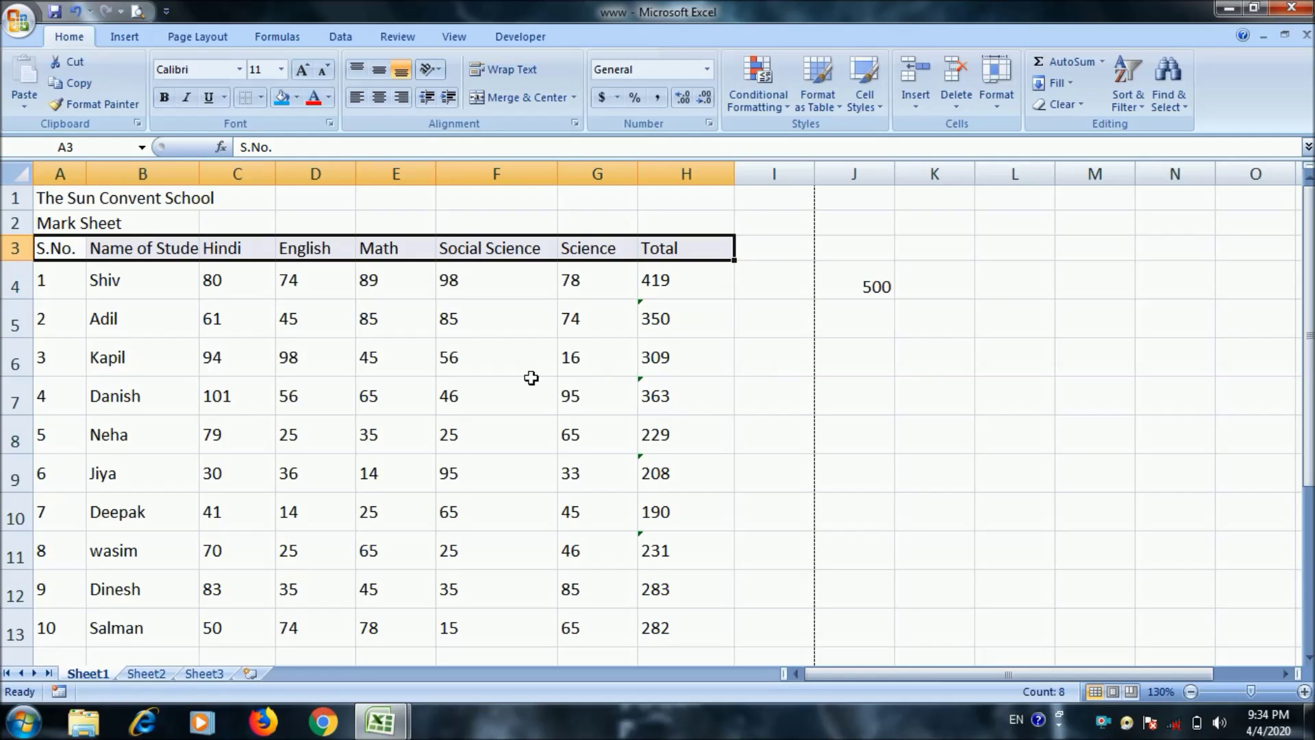
# Merge and centre 'The Sun Convent School' across A1:H1
pyautogui.click(365, 335)
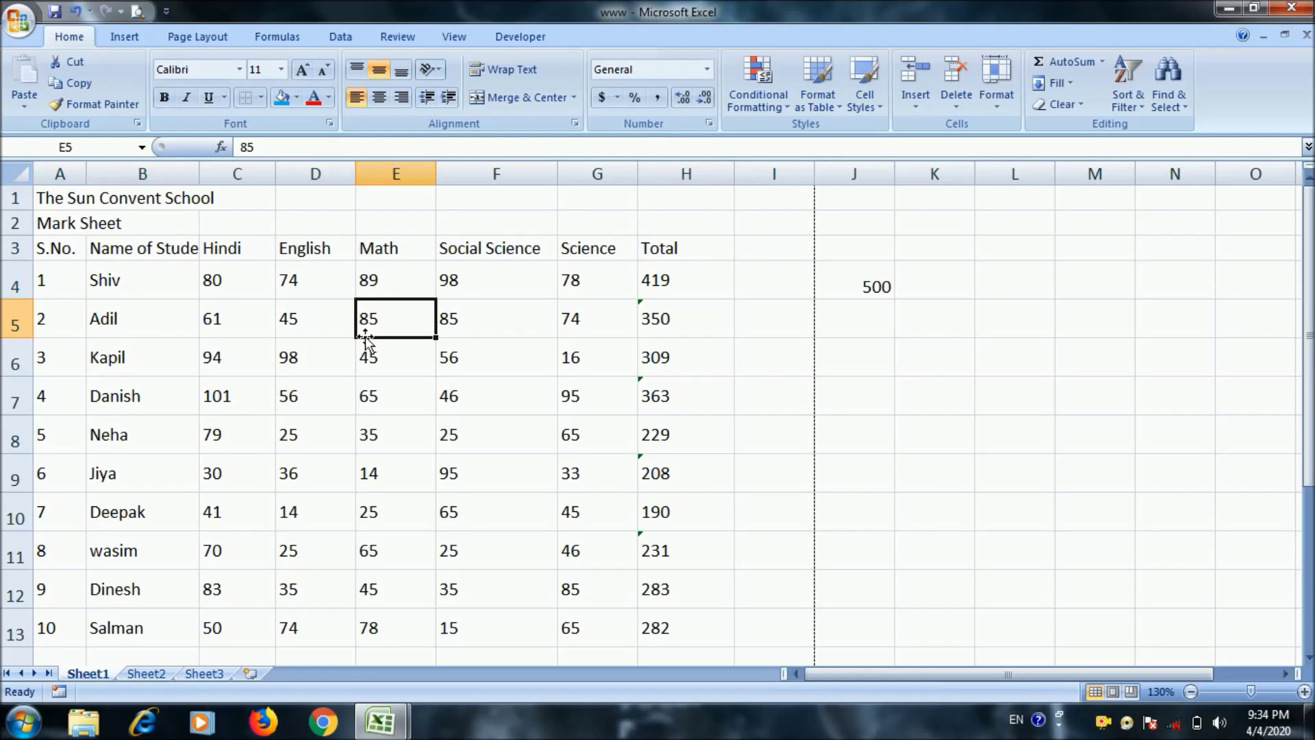
pyautogui.click(69, 205)
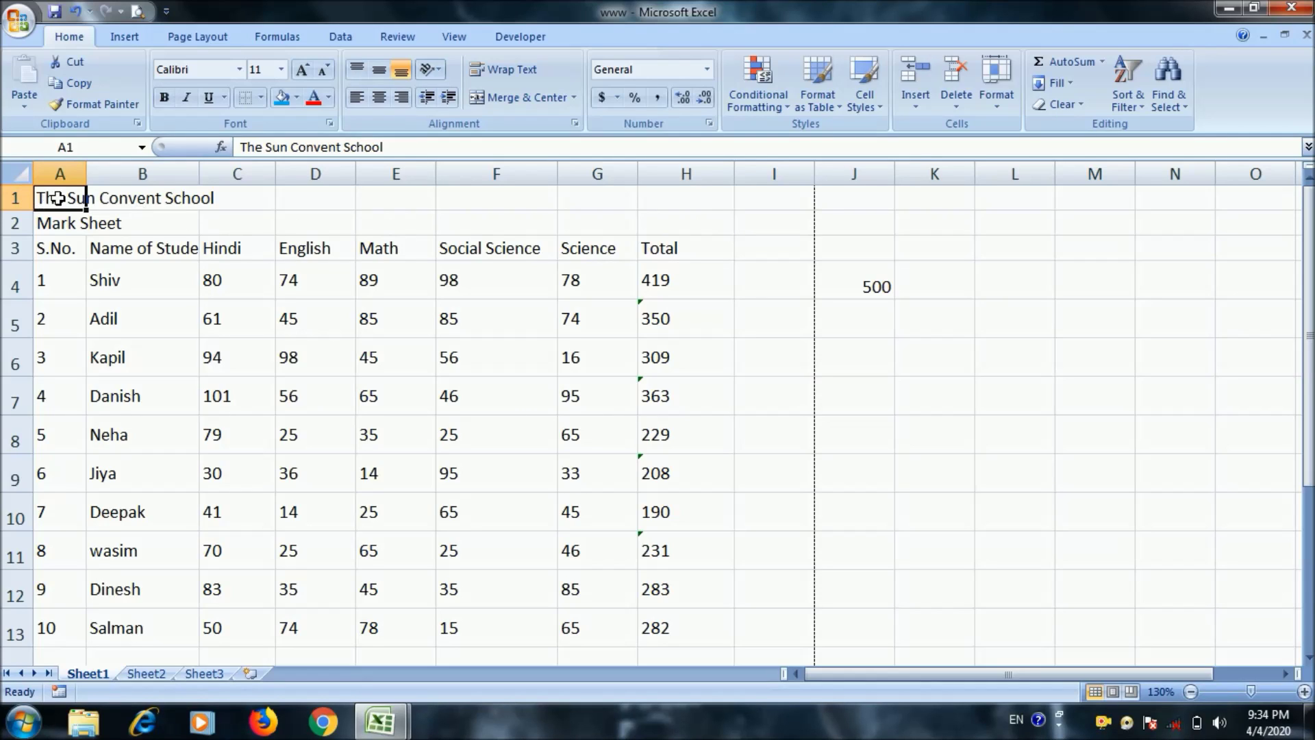
pyautogui.moveTo(58, 198); pyautogui.dragTo(678, 201)
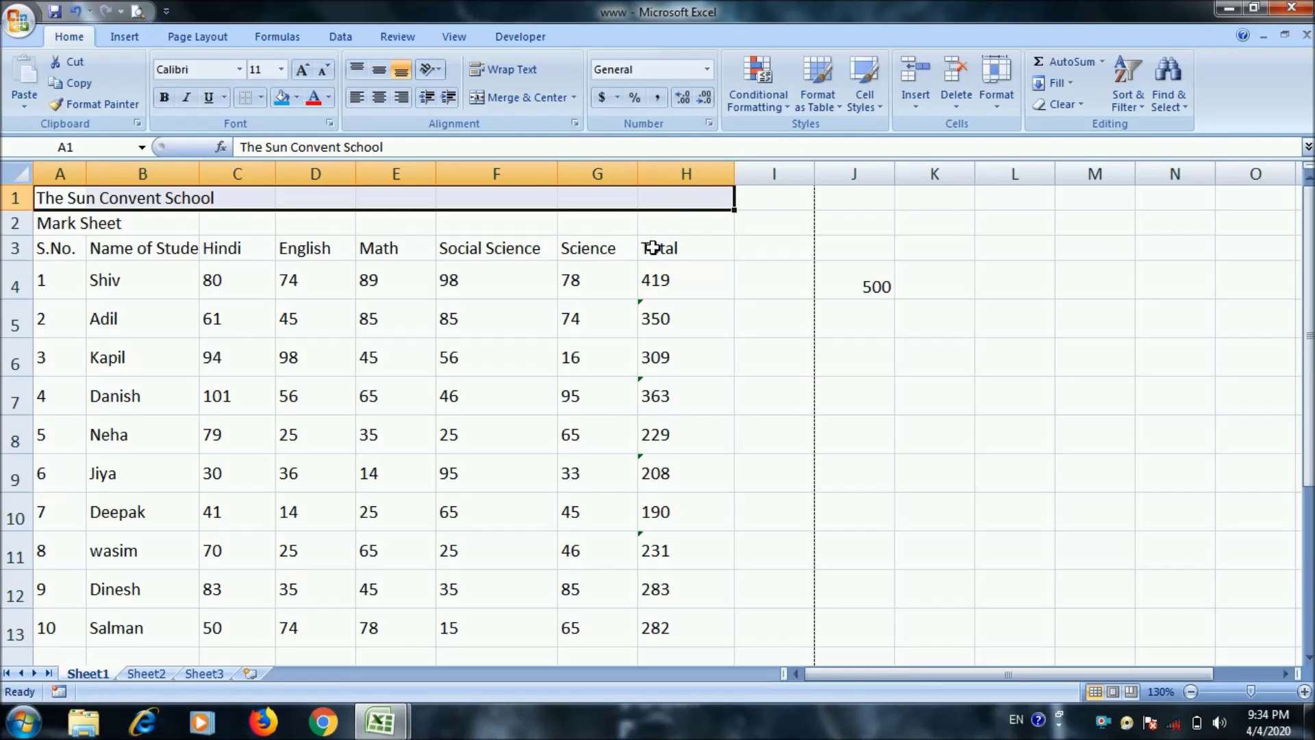
pyautogui.click(500, 98)
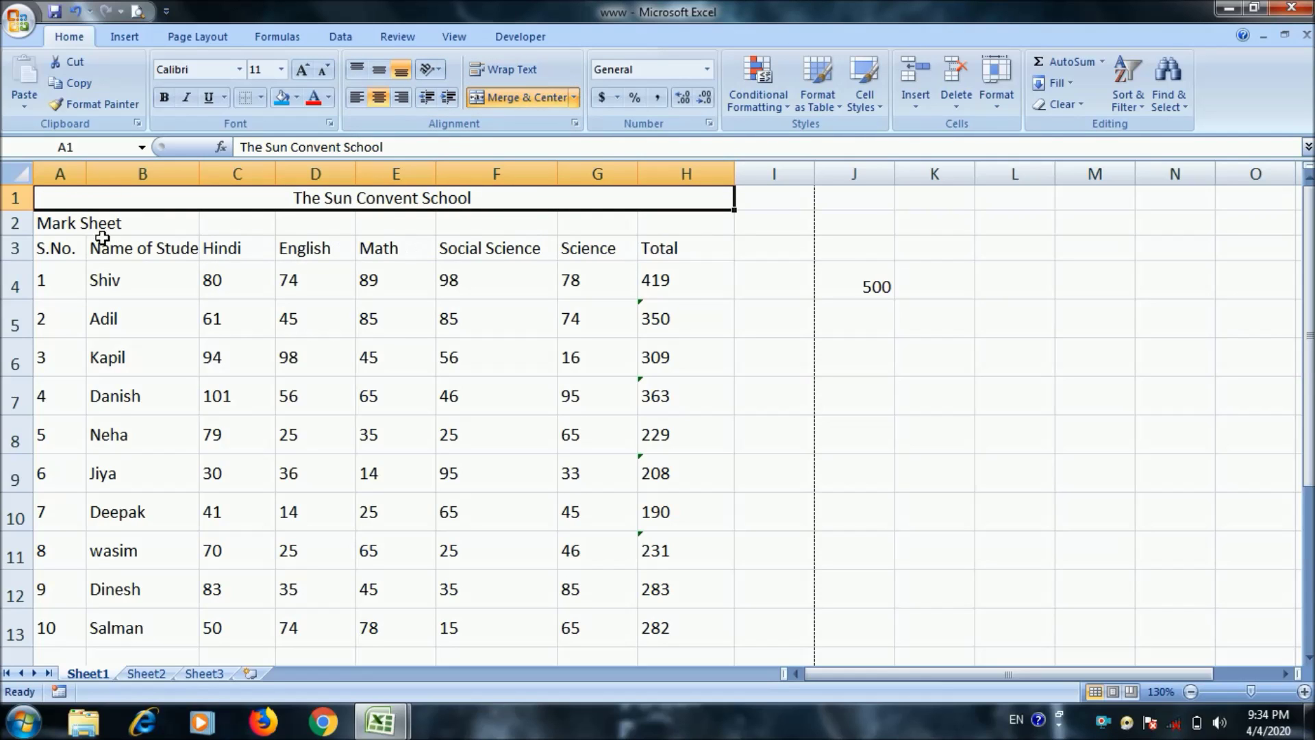
# Merge and centre 'Mark Sheet' across A2:H2, below the school title
pyautogui.moveTo(41, 222); pyautogui.dragTo(681, 224)
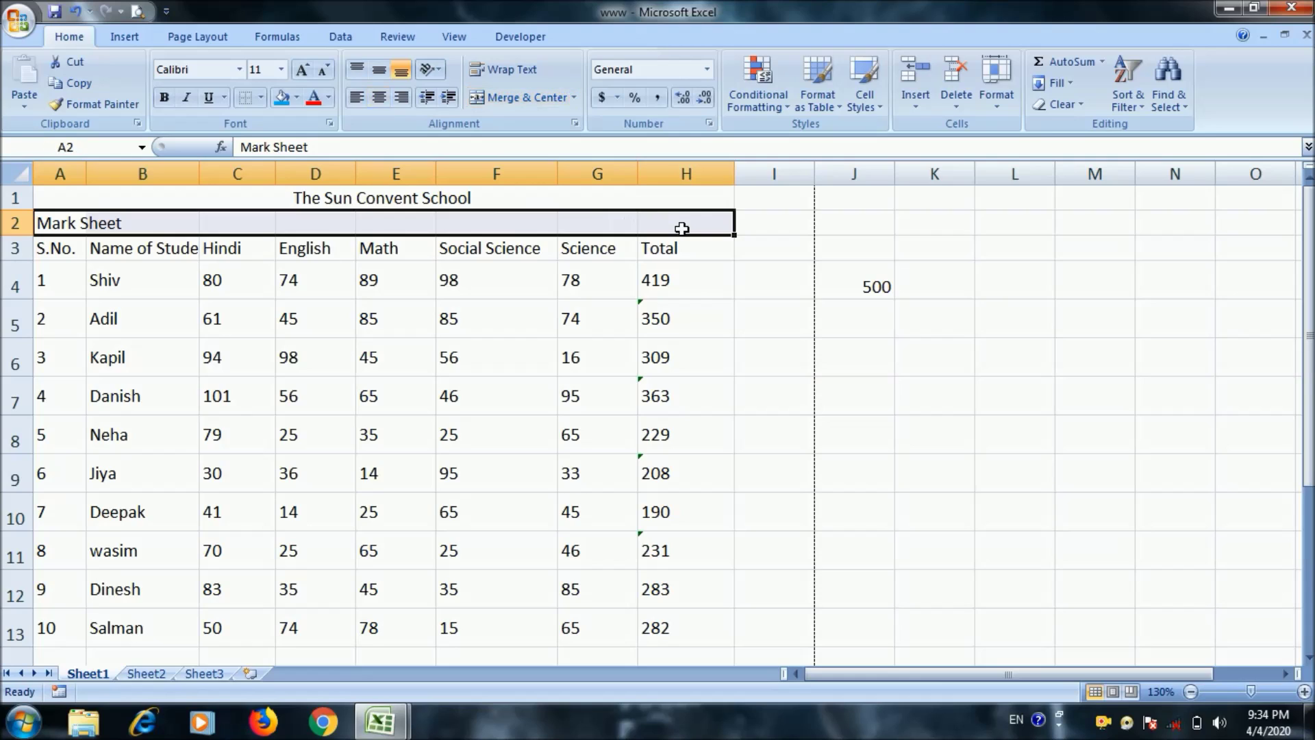
pyautogui.click(523, 102)
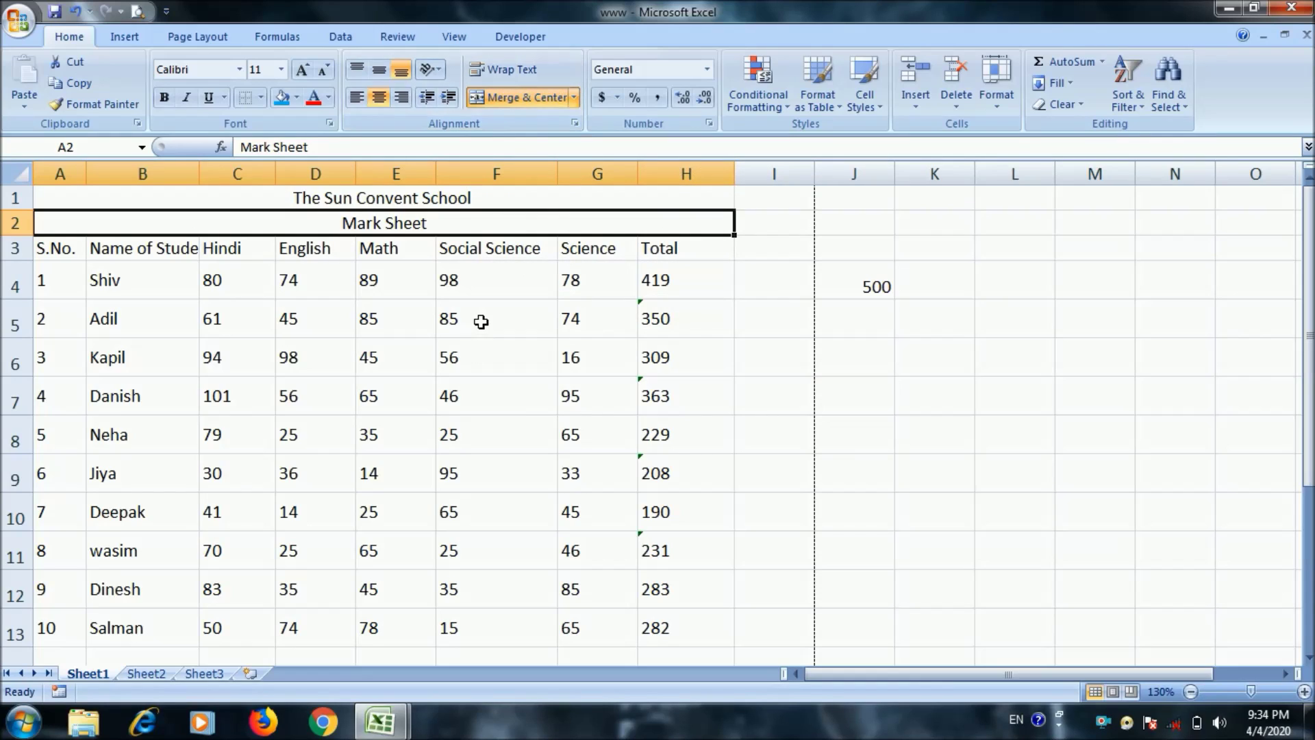
pyautogui.moveTo(496, 206); pyautogui.dragTo(518, 627)
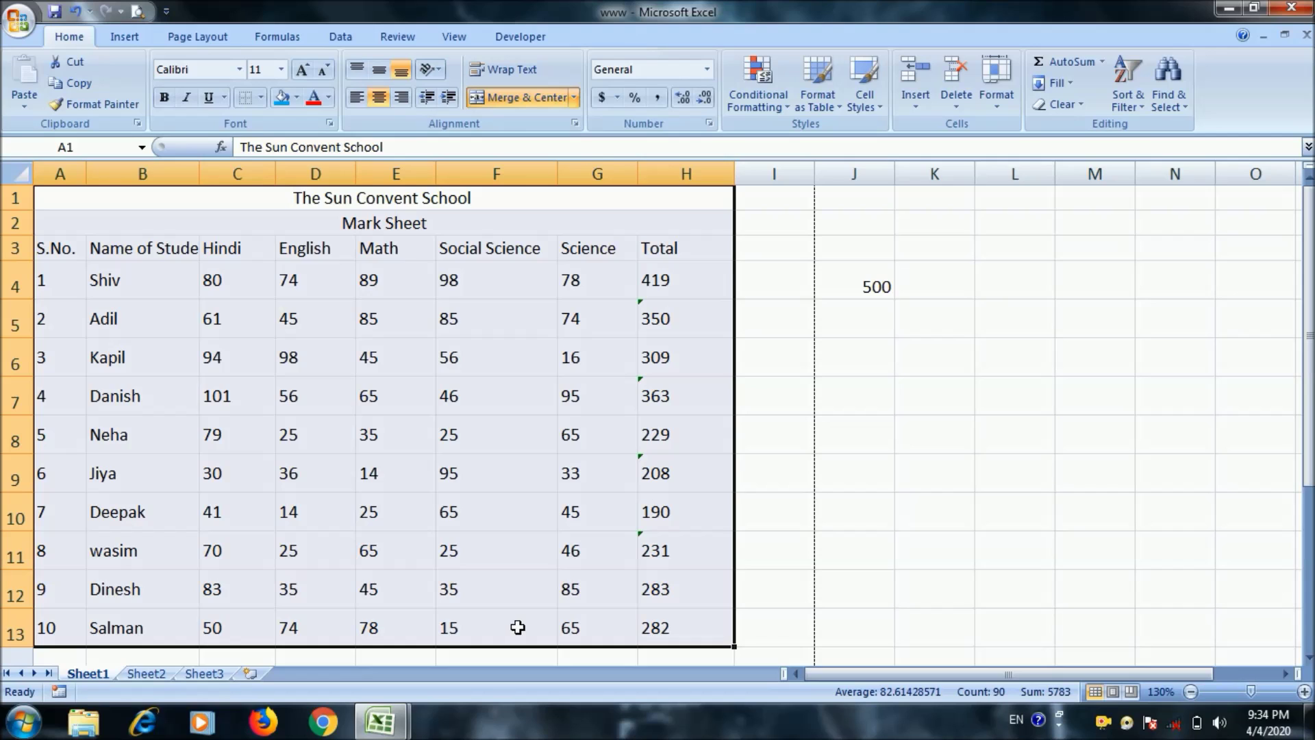
# Apply All Borders to every cell of the table A1:H13
pyautogui.click(261, 97)
pyautogui.click(293, 251)
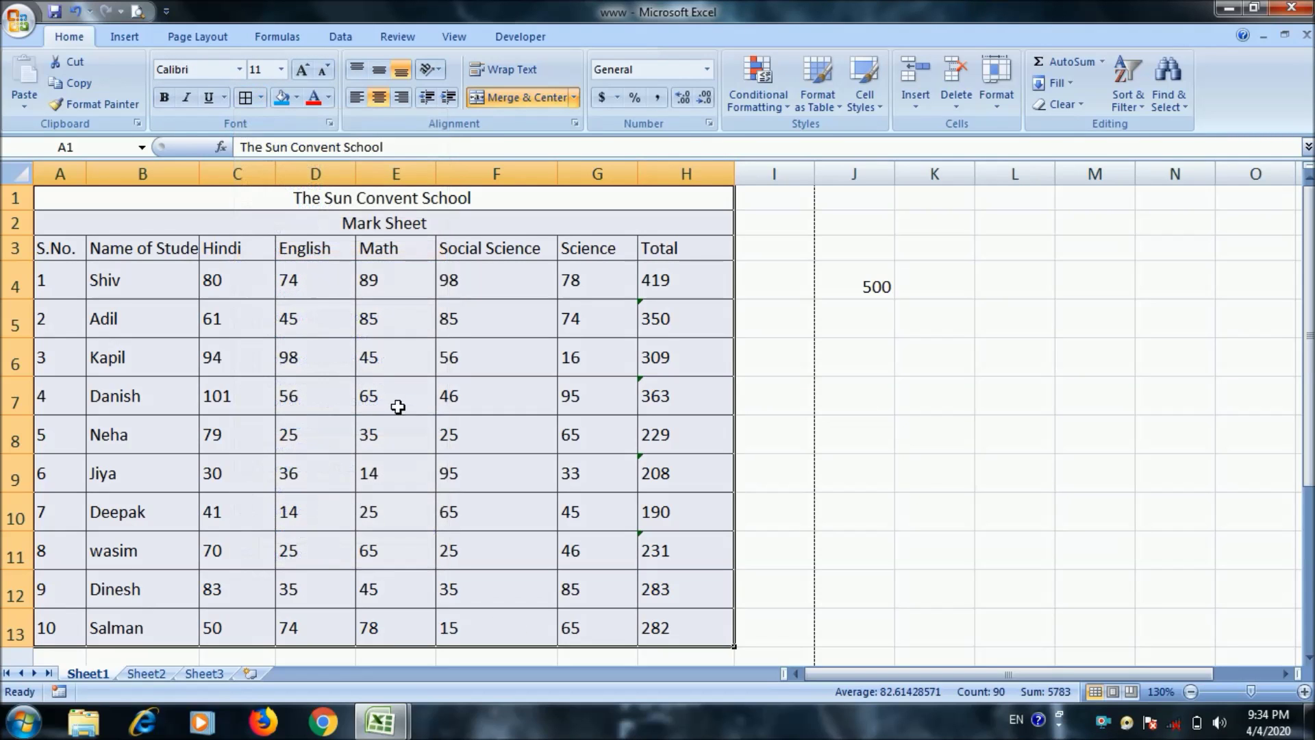
pyautogui.moveTo(557, 176); pyautogui.dragTo(545, 182)
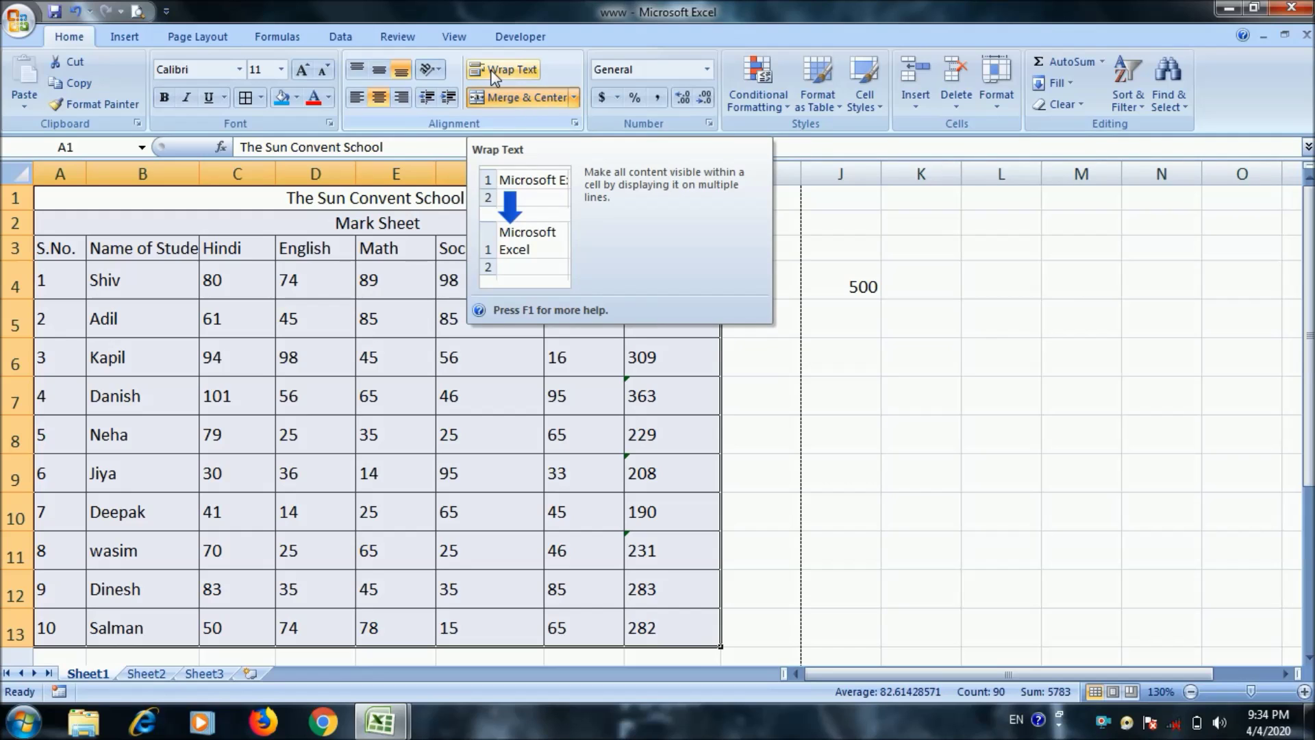
# Narrow the Social Science (F) and Name of Student (B) columns
pyautogui.click(192, 279)
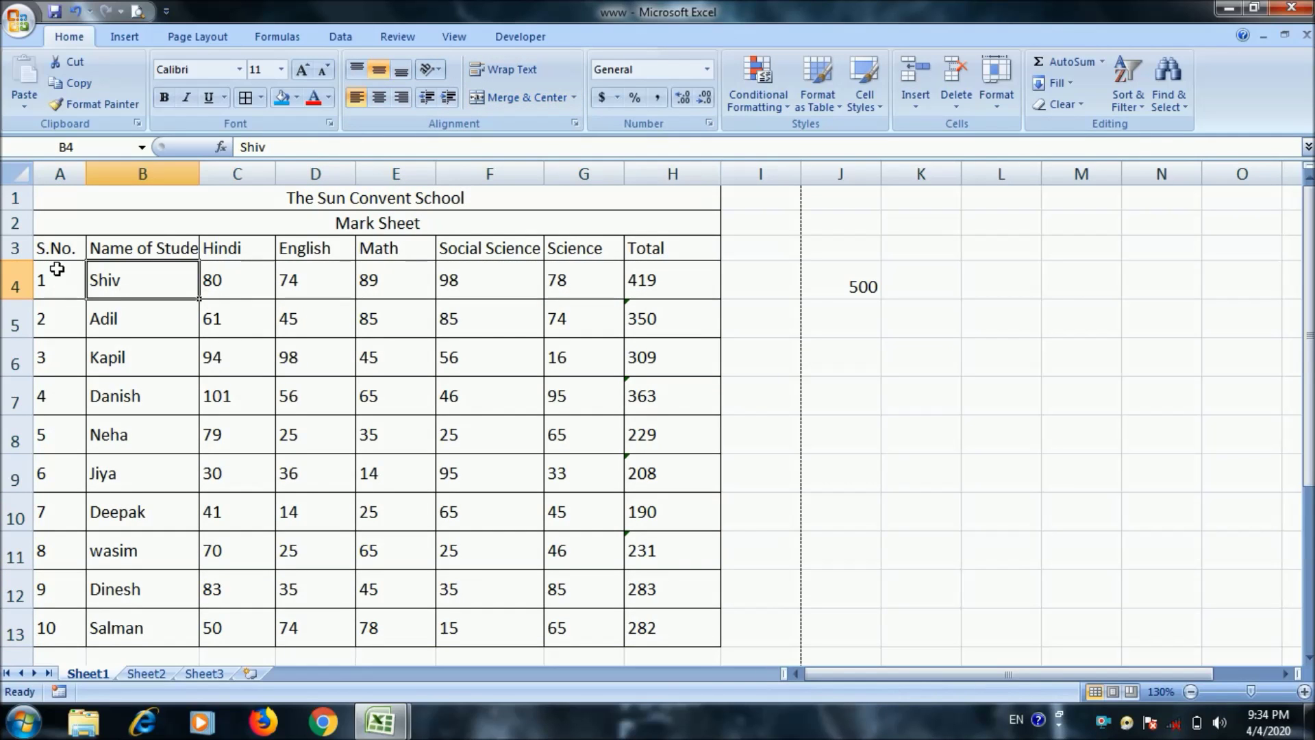
pyautogui.moveTo(552, 180)
pyautogui.mouseDown()
pyautogui.moveTo(523, 199)
pyautogui.moveTo(524, 184)
pyautogui.mouseUp()
pyautogui.click(546, 199)
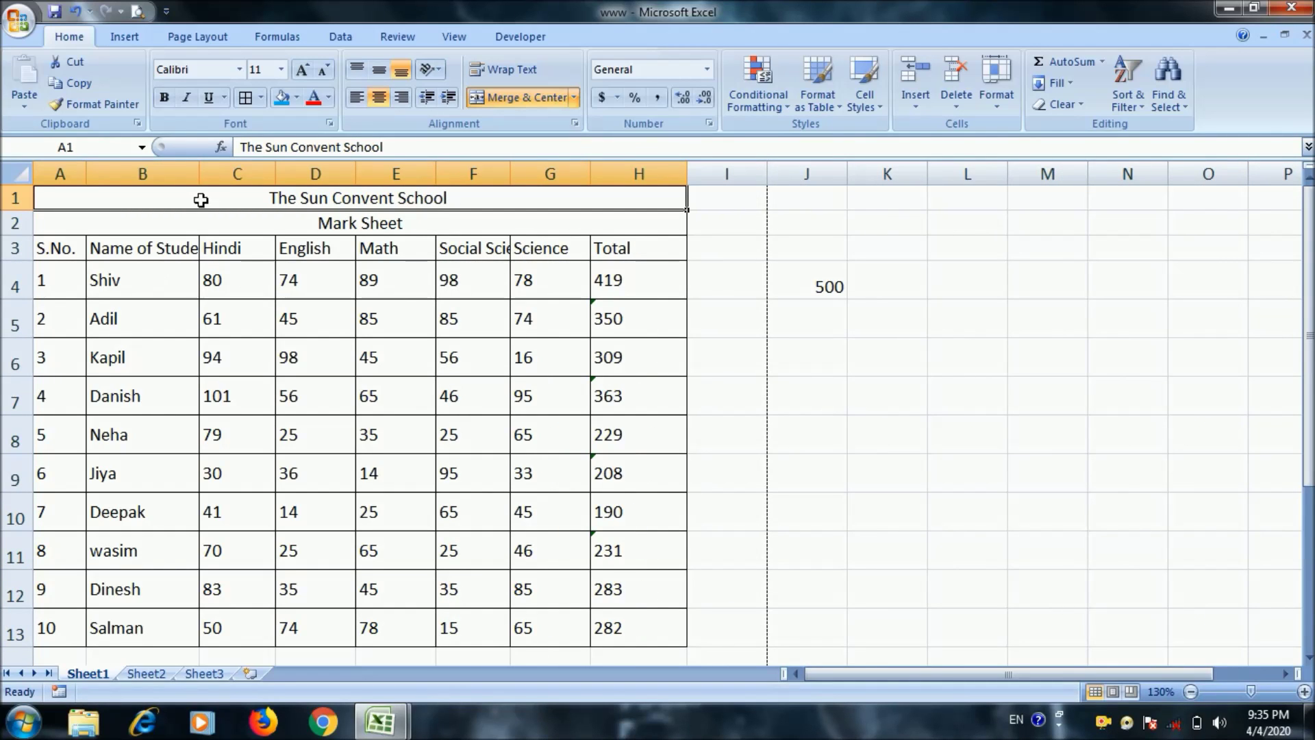
pyautogui.moveTo(199, 180); pyautogui.dragTo(186, 183)
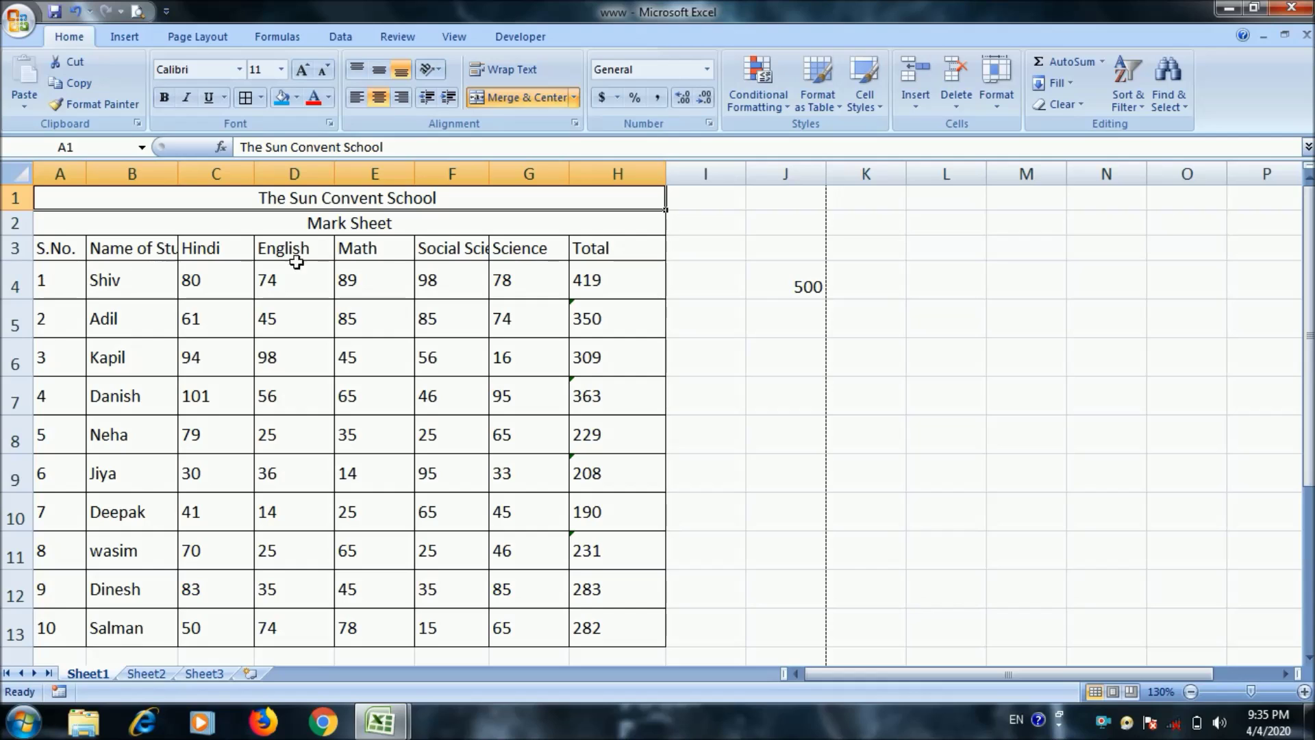
pyautogui.moveTo(58, 249); pyautogui.dragTo(619, 264)
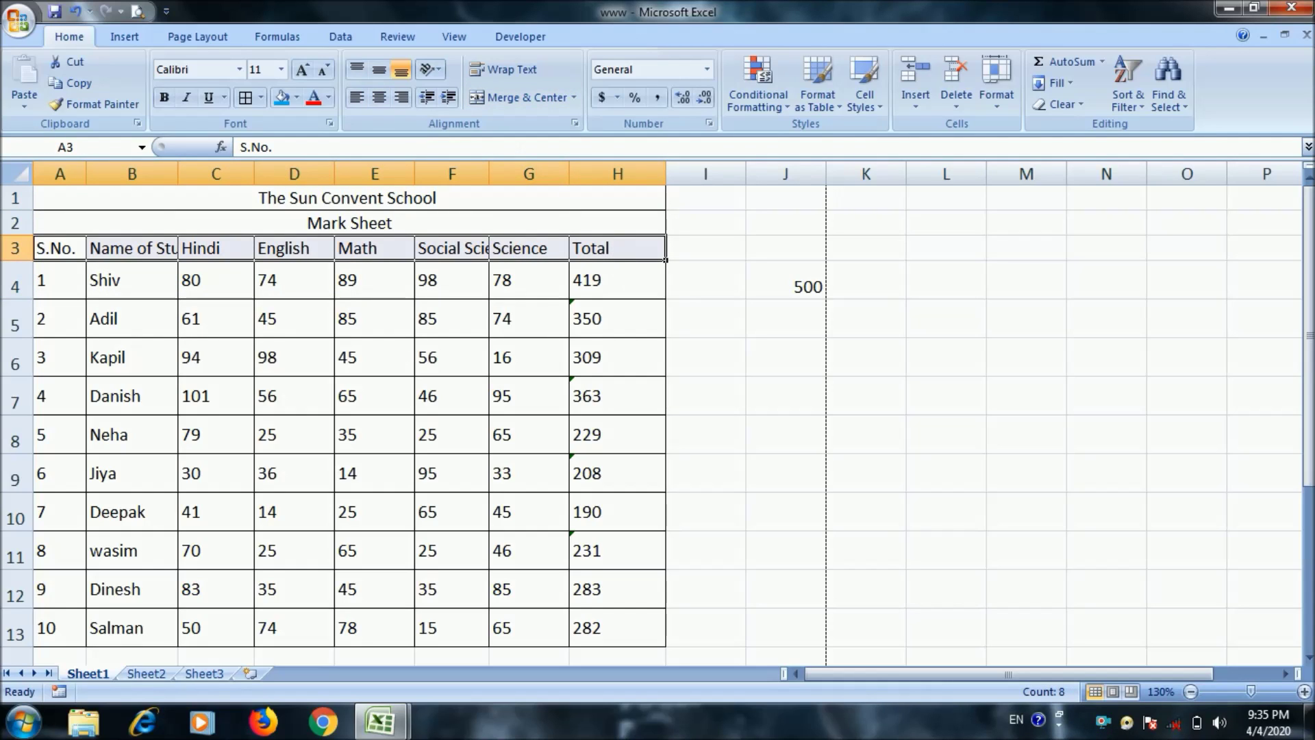
# Wrap the header row A3:H3 so Name of Student and Social Science take two lines
pyautogui.click(518, 67)
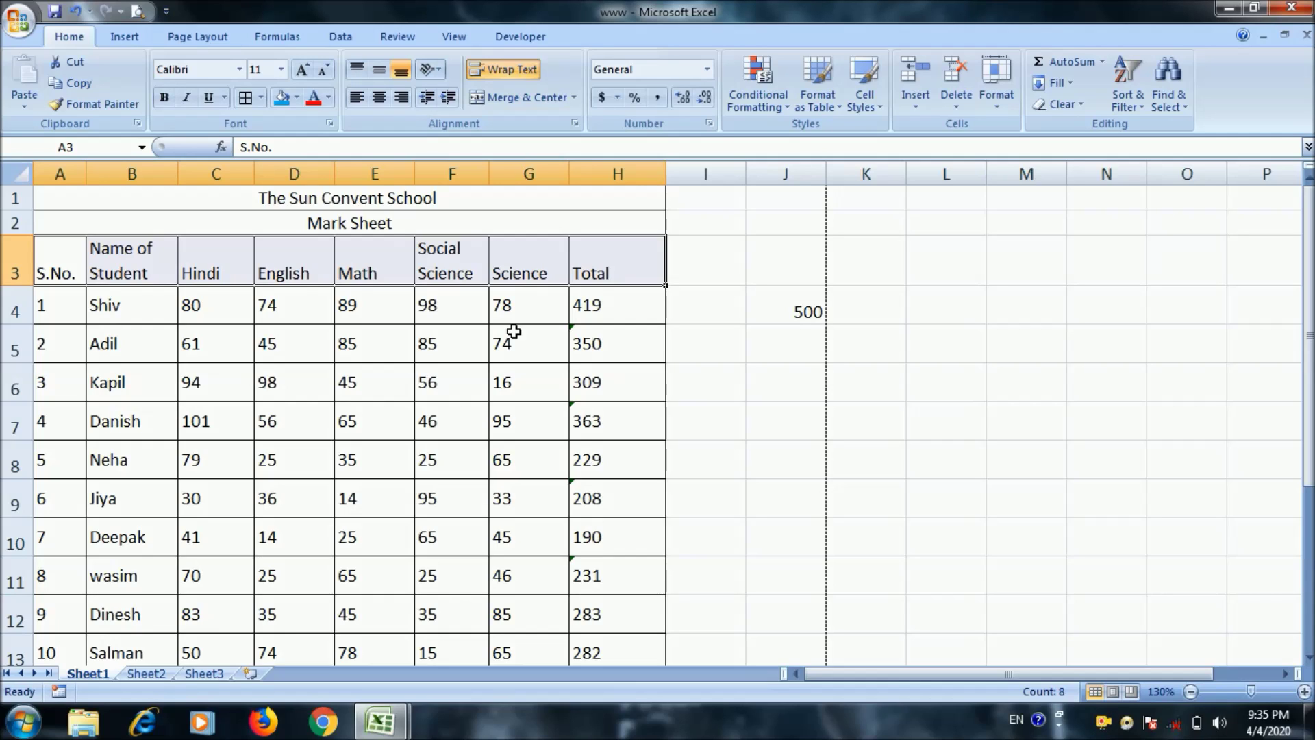
pyautogui.click(368, 382)
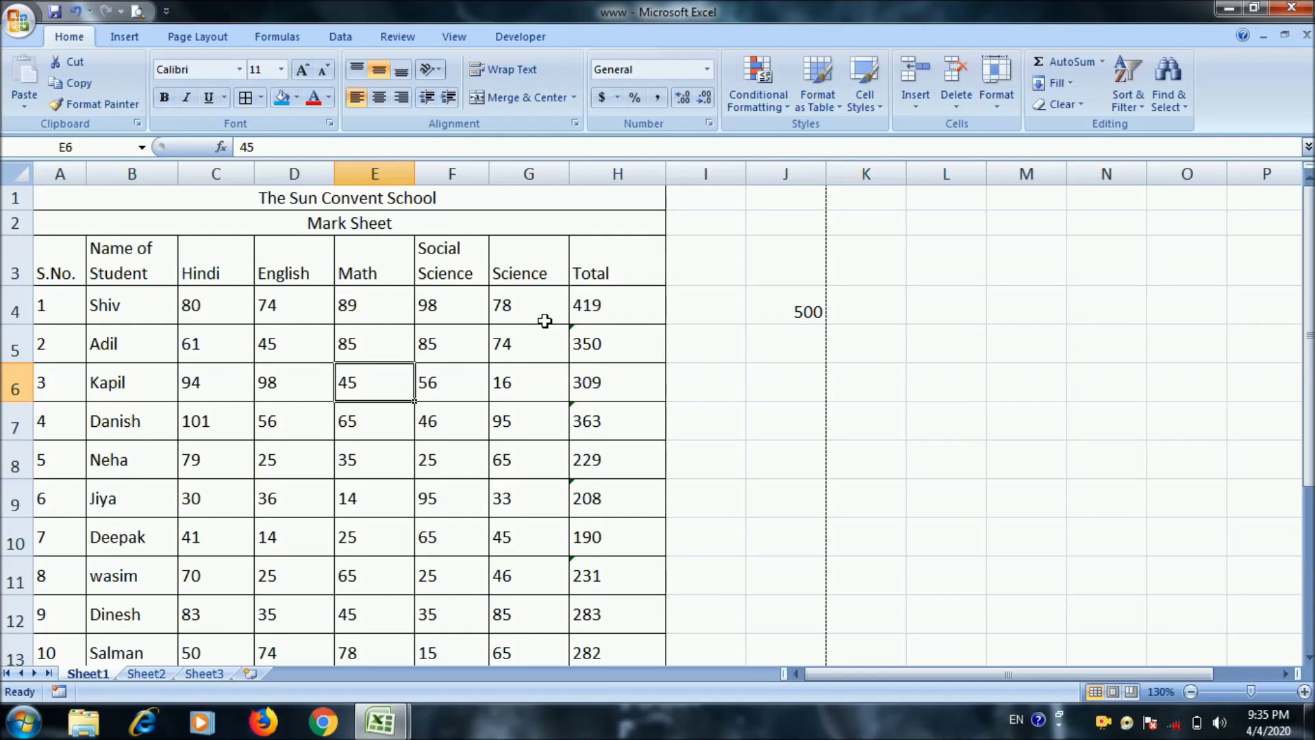
# Give marks and totals C4:H13 the $ accounting format and widen the Hindi column
pyautogui.click(706, 70)
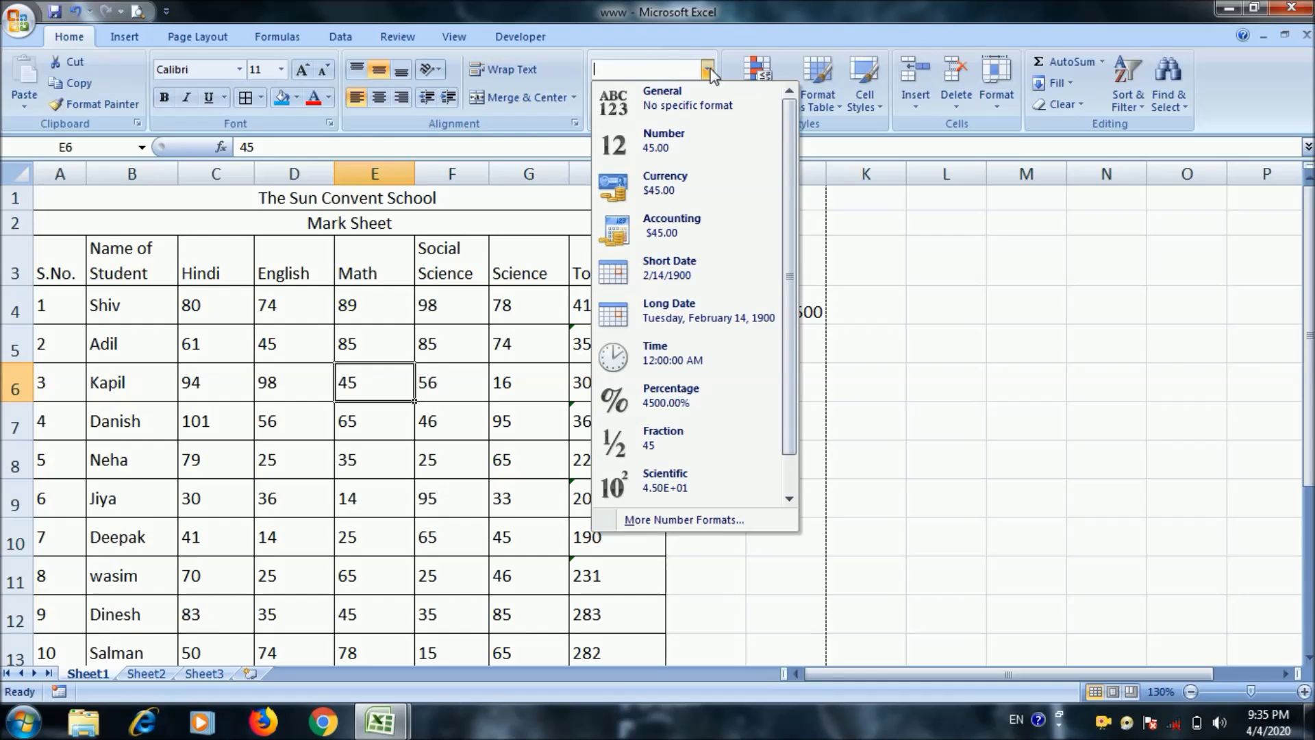
pyautogui.click(561, 65)
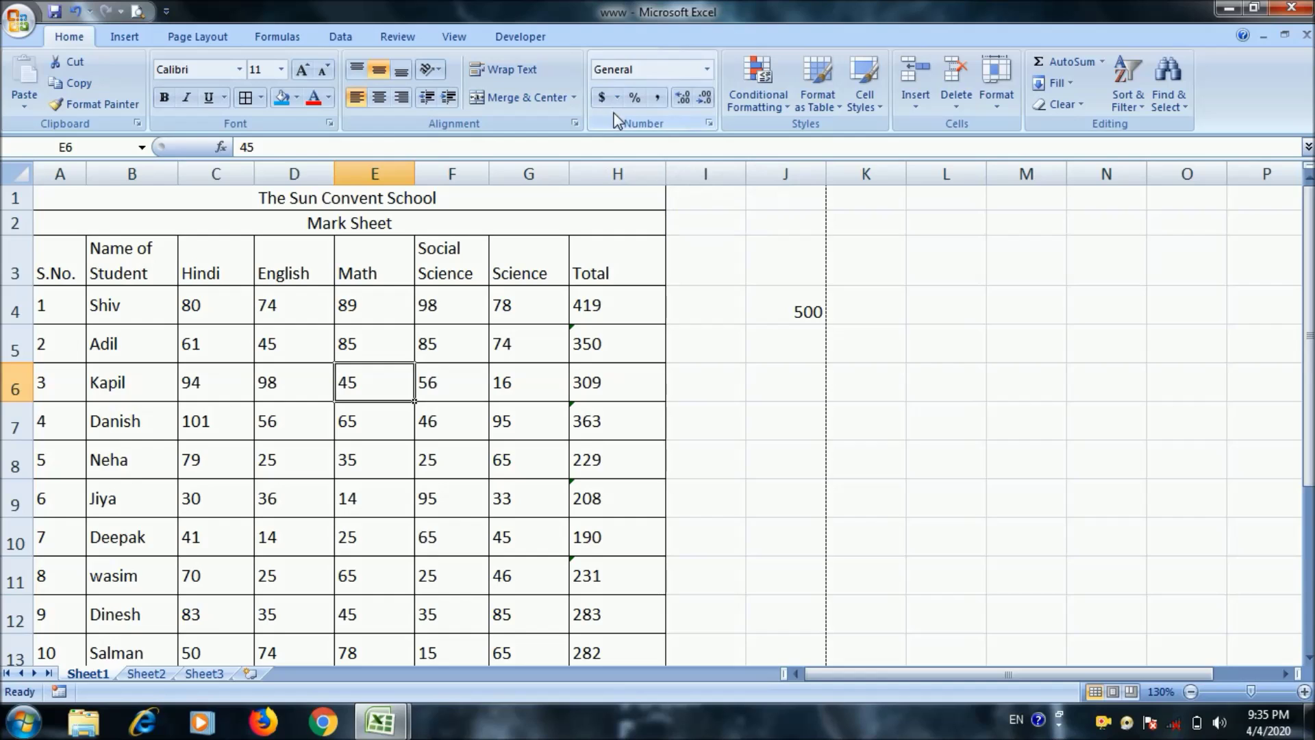
pyautogui.scroll(-1, 602, 322)
pyautogui.scroll(1, 555, 316)
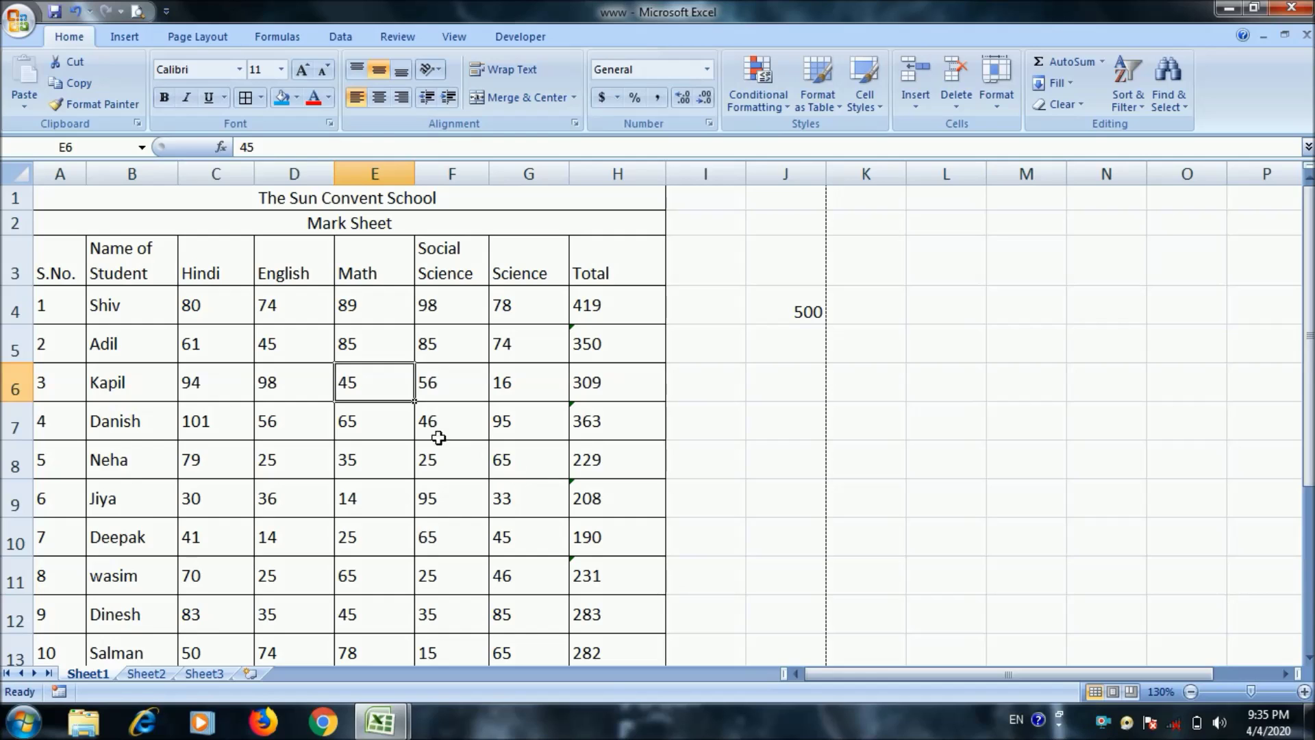
pyautogui.click(207, 307)
pyautogui.moveTo(207, 307)
pyautogui.mouseDown()
pyautogui.moveTo(659, 324)
pyautogui.moveTo(619, 569)
pyautogui.mouseUp()
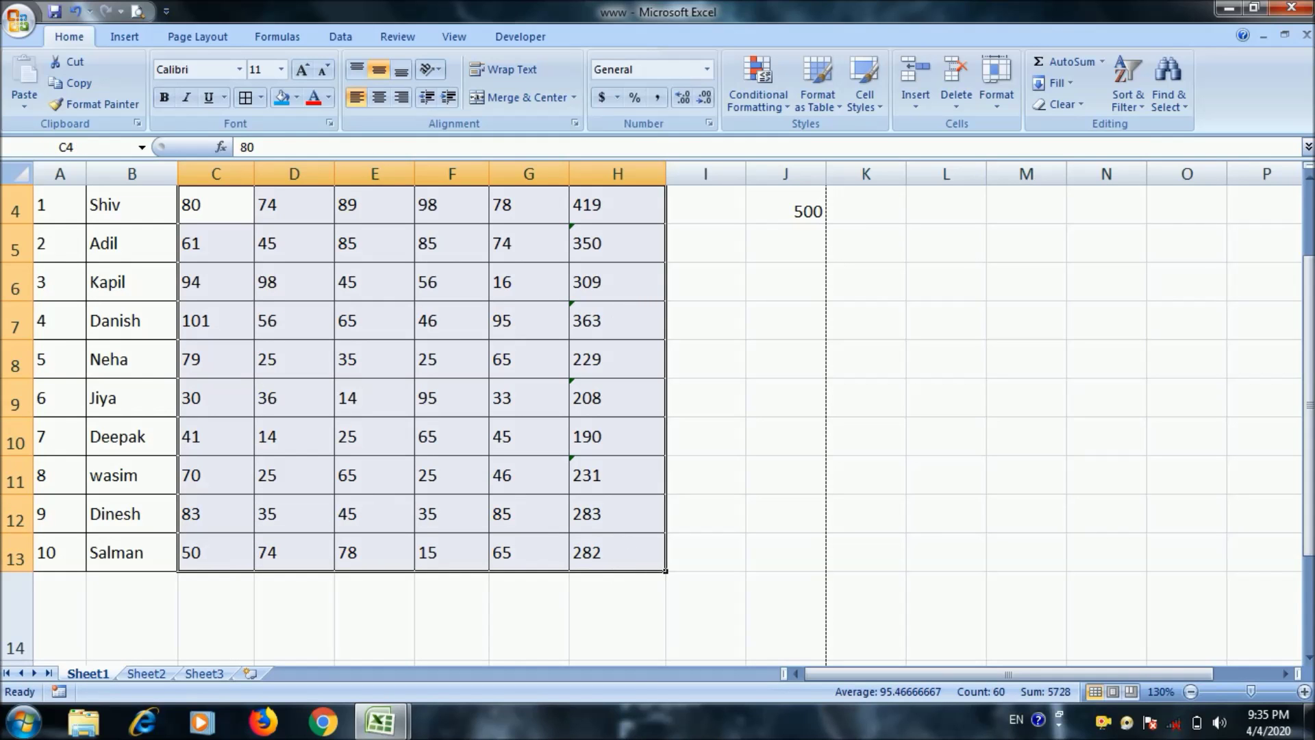
pyautogui.click(602, 97)
pyautogui.scroll(1, 639, 234)
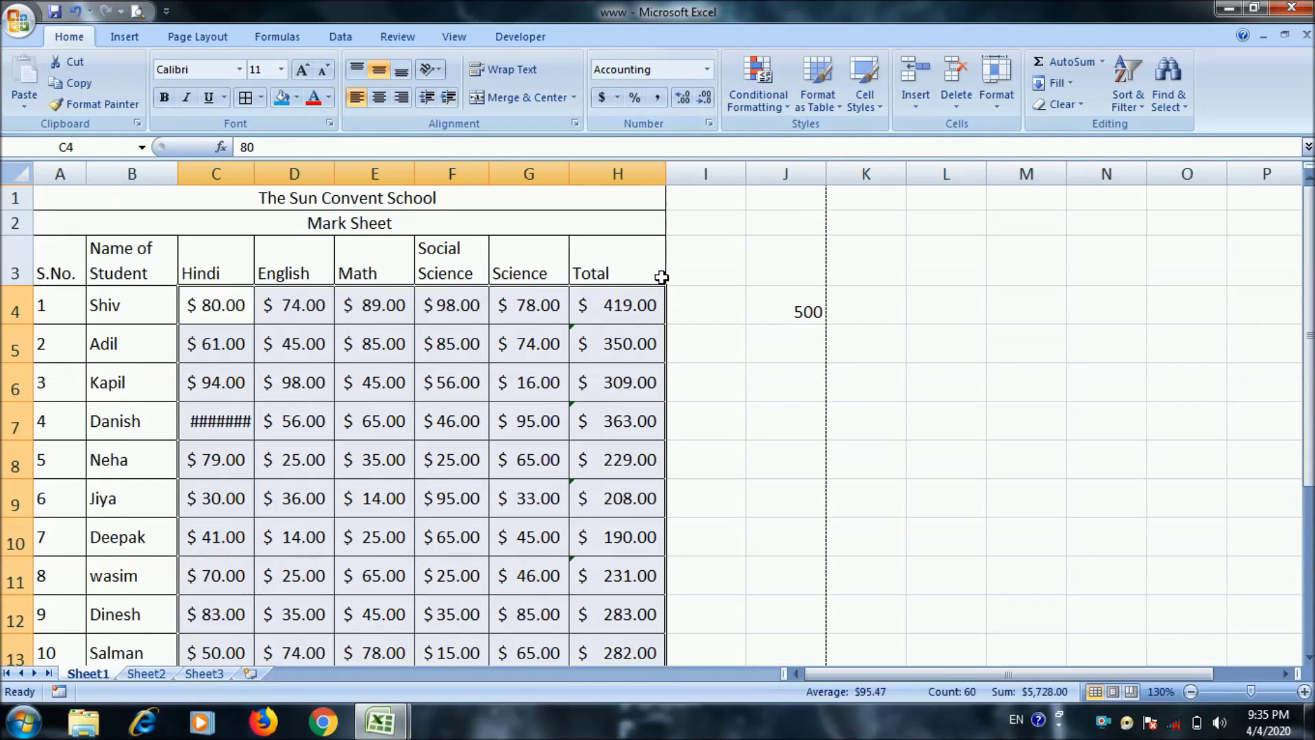
pyautogui.click(541, 342)
pyautogui.moveTo(258, 183); pyautogui.dragTo(681, 250)
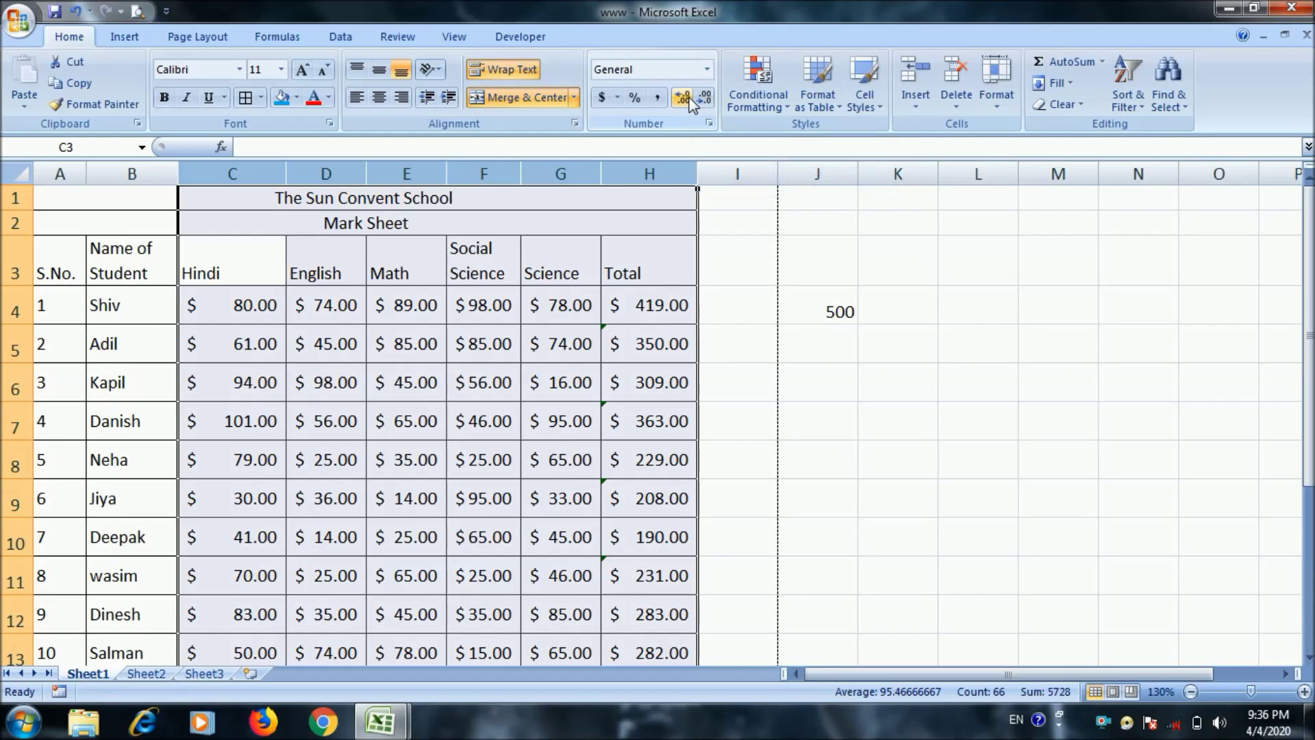
# Decrease decimals on C4:H13 so values show as $ 80, $ 419
pyautogui.click(641, 321)
pyautogui.moveTo(240, 321)
pyautogui.mouseDown()
pyautogui.moveTo(682, 656)
pyautogui.moveTo(686, 532)
pyautogui.mouseUp()
pyautogui.click(686, 532)
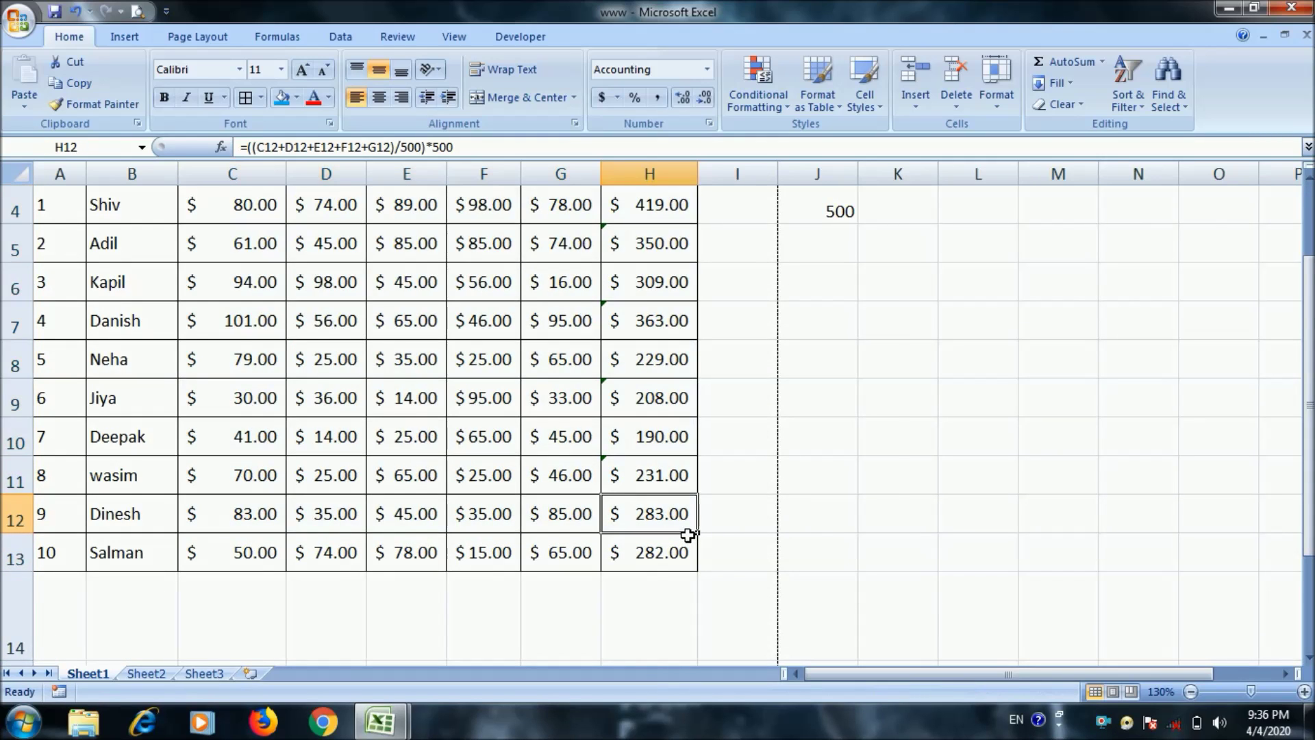
pyautogui.scroll(1, 434, 361)
pyautogui.moveTo(258, 301)
pyautogui.mouseDown()
pyautogui.moveTo(645, 574)
pyautogui.moveTo(656, 546)
pyautogui.mouseUp()
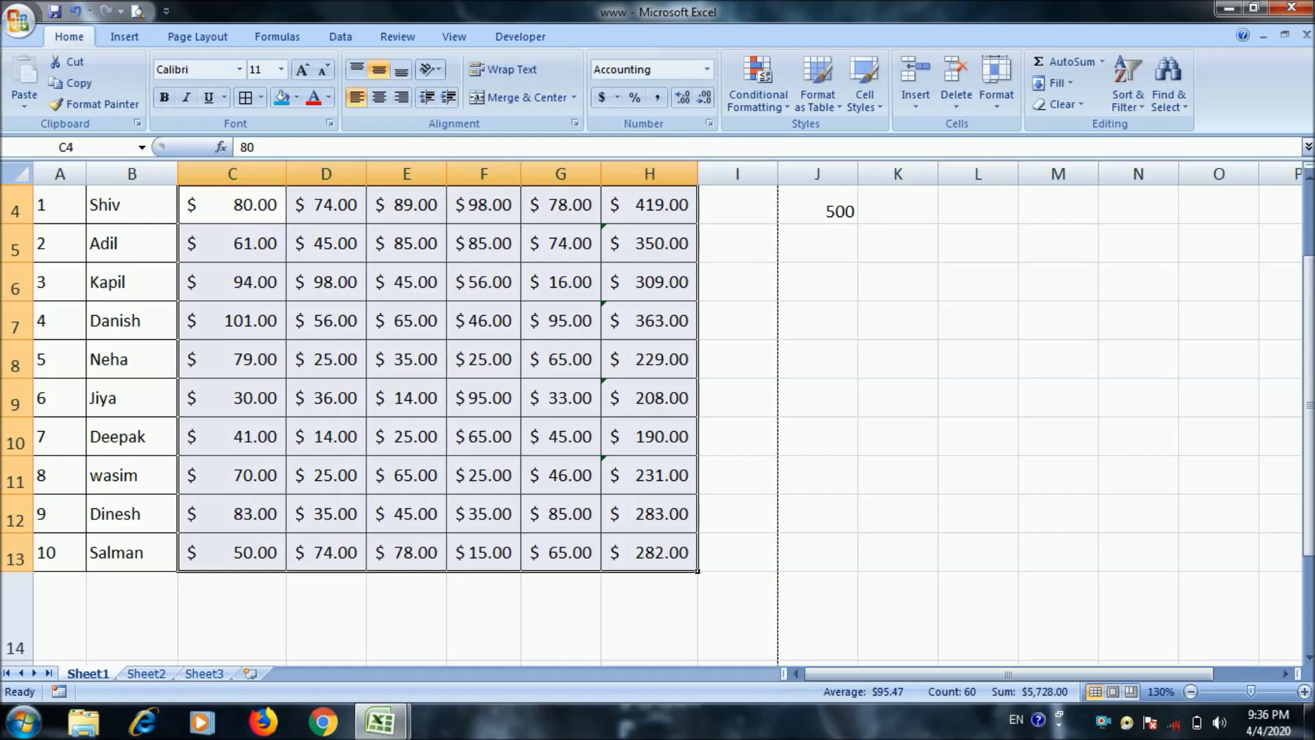
pyautogui.click(680, 100)
pyautogui.click(680, 100)
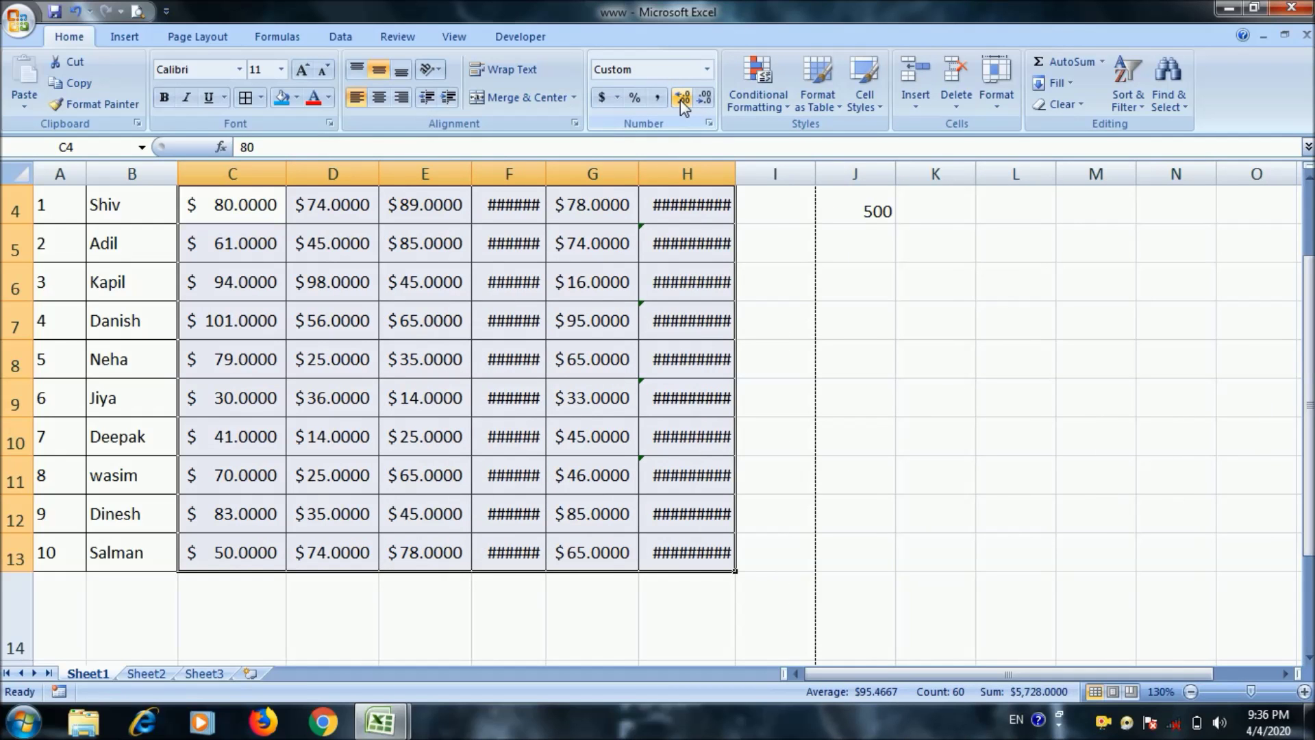
pyautogui.click(704, 100)
pyautogui.click(704, 100)
pyautogui.click(704, 100)
pyautogui.click(704, 100)
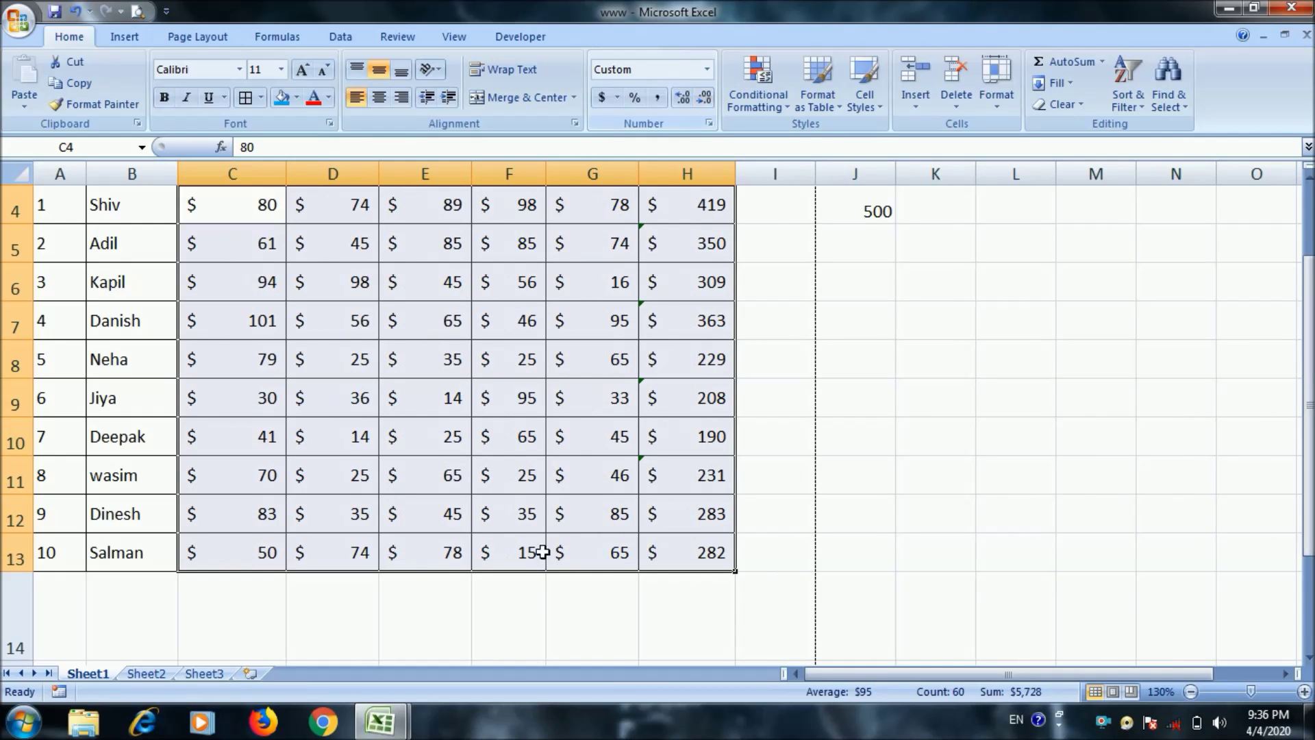
pyautogui.click(570, 449)
pyautogui.scroll(1, 560, 500)
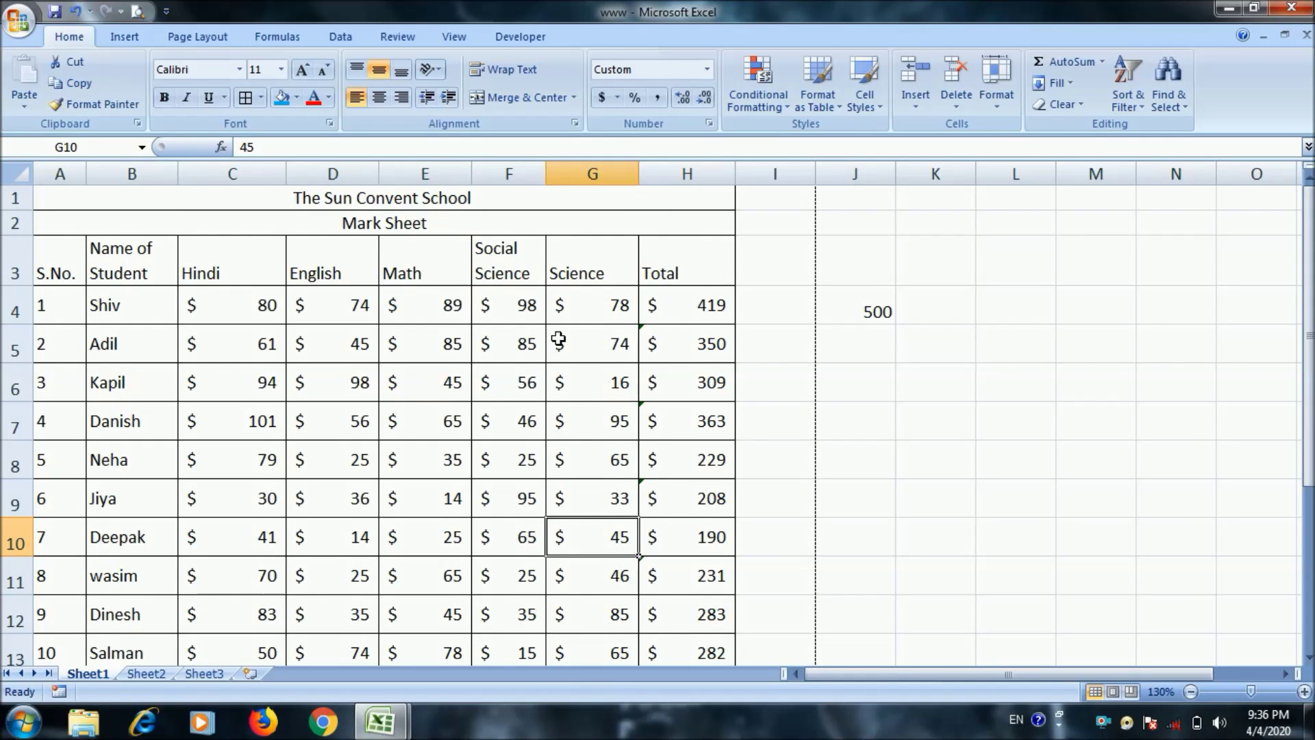
pyautogui.moveTo(197, 310)
pyautogui.mouseDown()
pyautogui.moveTo(713, 348)
pyautogui.moveTo(706, 553)
pyautogui.mouseUp()
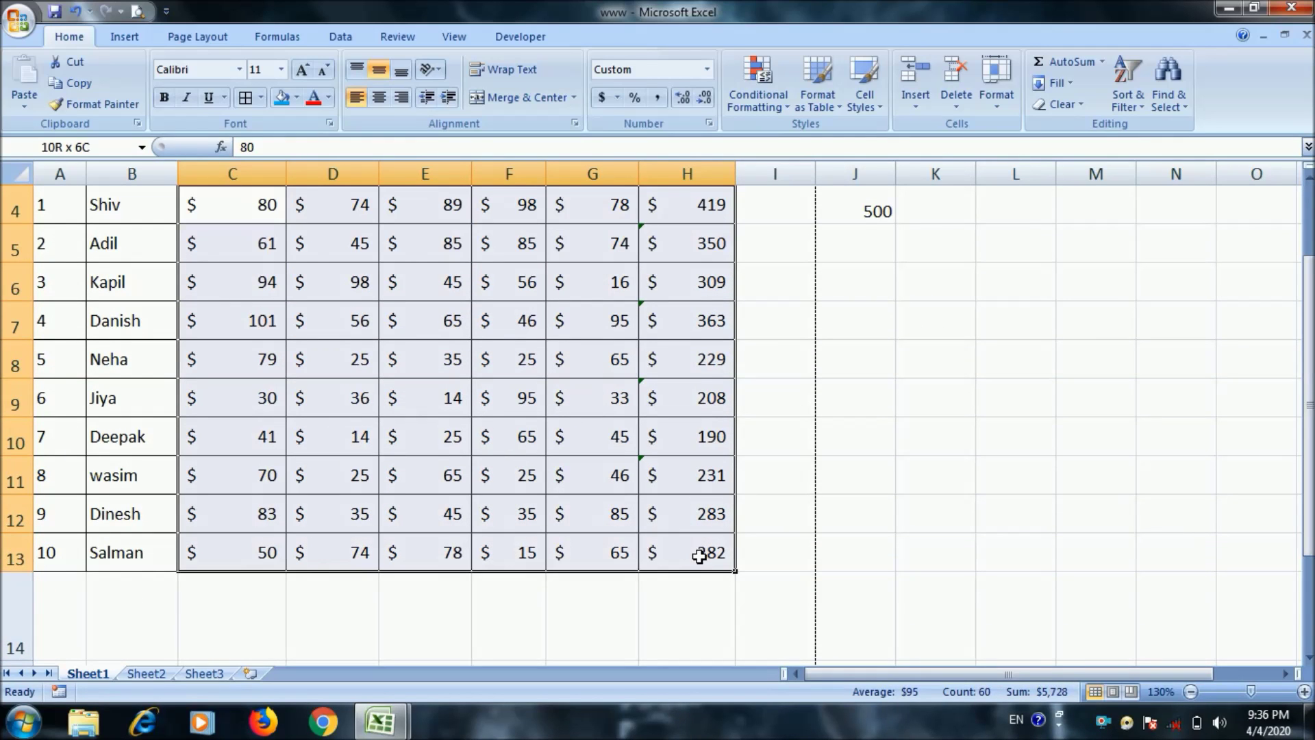
pyautogui.click(619, 101)
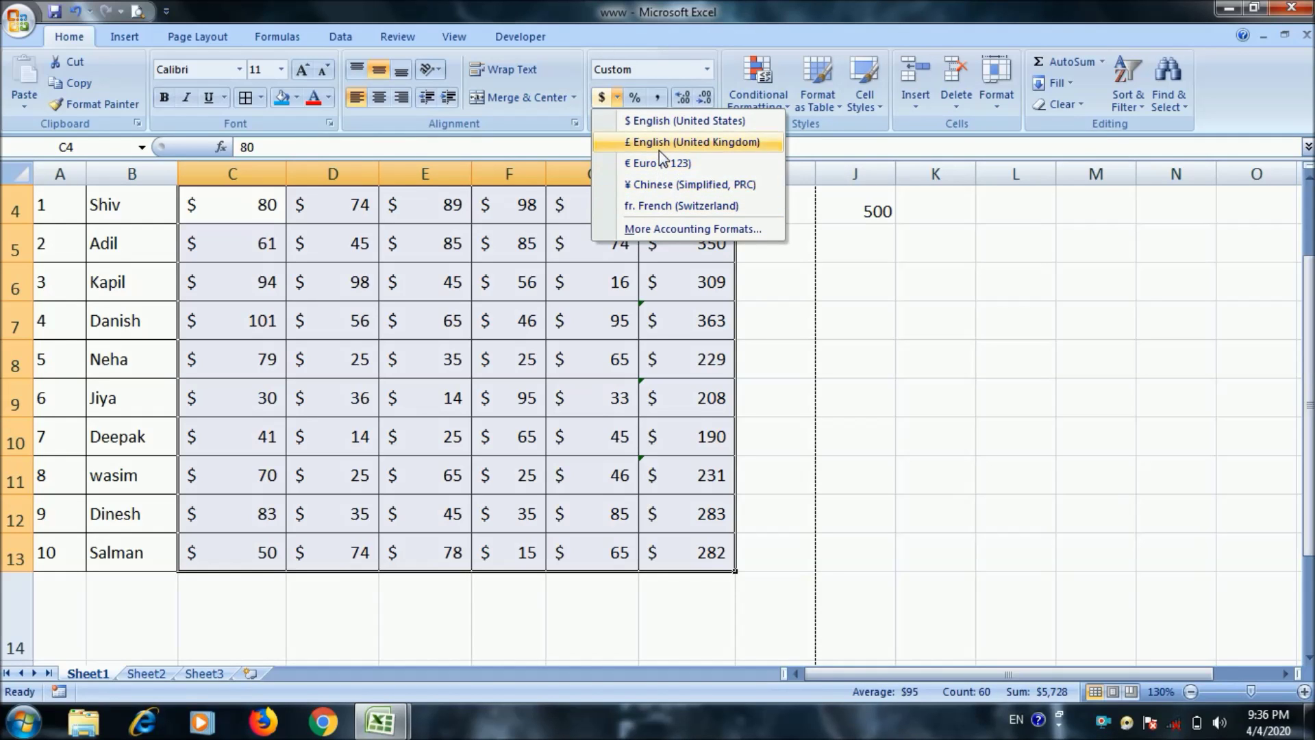
# Change the accounting symbol to Hindi (India) rupee in Format Cells, giving values like 80.00
pyautogui.click(676, 229)
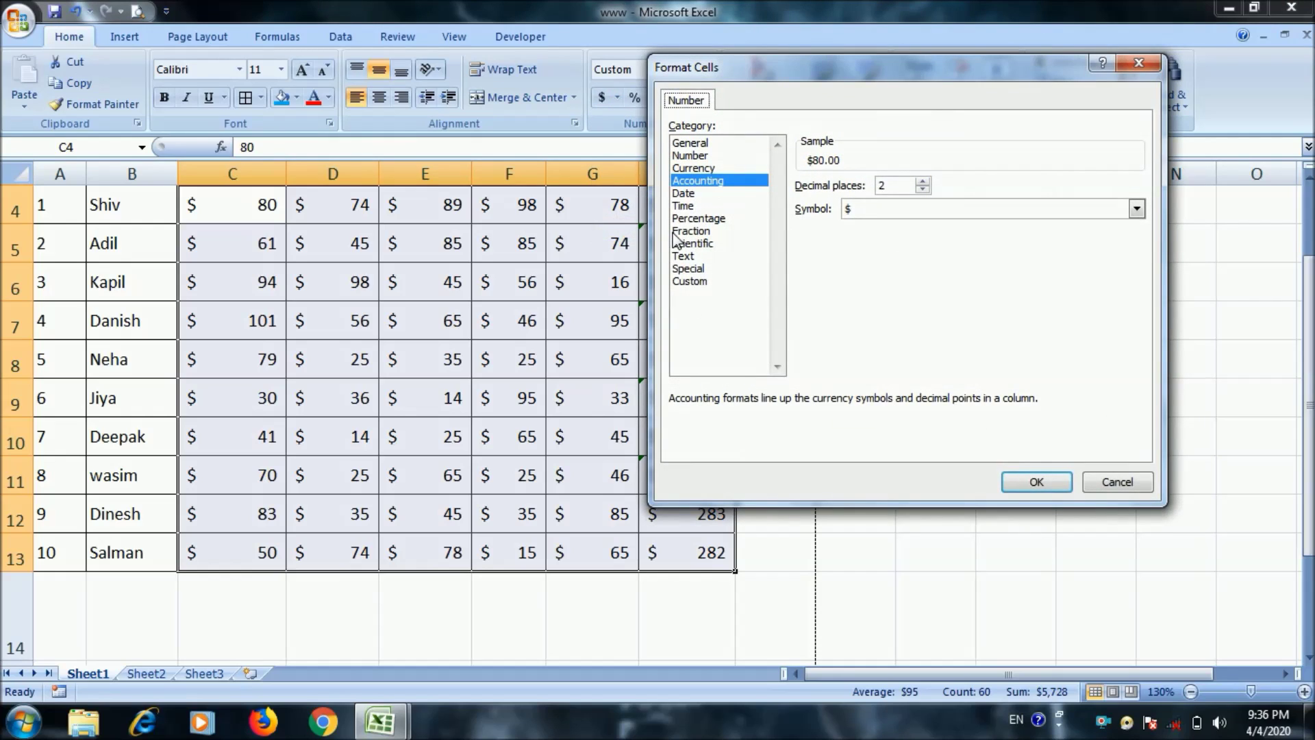
pyautogui.click(943, 209)
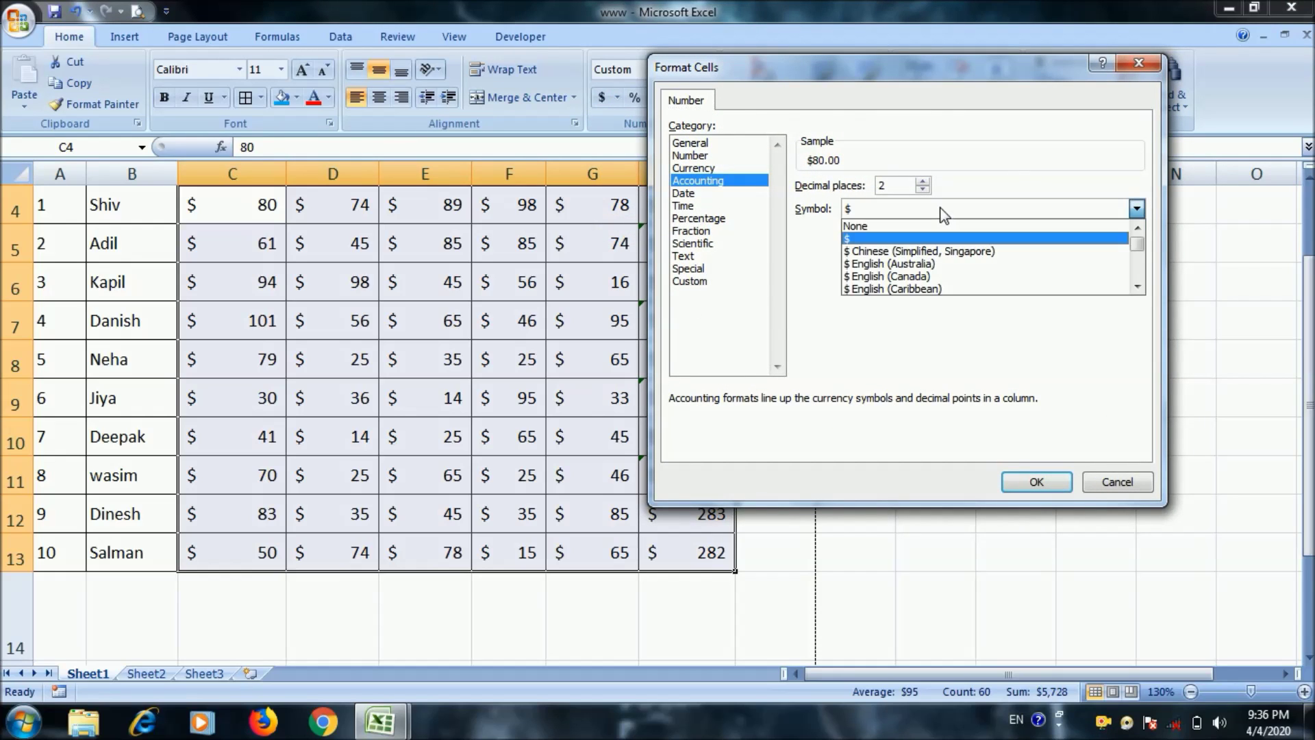
pyautogui.scroll(-2, 992, 265)
pyautogui.scroll(-2, 992, 267)
pyautogui.scroll(-5, 992, 267)
pyautogui.scroll(-3, 992, 268)
pyautogui.scroll(1, 992, 270)
pyautogui.scroll(-2, 992, 274)
pyautogui.scroll(-2, 992, 274)
pyautogui.scroll(-2, 991, 277)
pyautogui.scroll(-2, 992, 276)
pyautogui.scroll(-2, 992, 277)
pyautogui.scroll(-3, 994, 271)
pyautogui.scroll(-3, 995, 271)
pyautogui.scroll(-3, 994, 271)
pyautogui.scroll(-3, 994, 271)
pyautogui.scroll(-3, 993, 270)
pyautogui.scroll(-2, 993, 270)
pyautogui.scroll(3, 993, 271)
pyautogui.scroll(-5, 994, 272)
pyautogui.scroll(-3, 992, 264)
pyautogui.scroll(-3, 991, 264)
pyautogui.scroll(-3, 991, 265)
pyautogui.scroll(-2, 992, 264)
pyautogui.scroll(-2, 992, 264)
pyautogui.scroll(-2, 991, 264)
pyautogui.scroll(-2, 992, 265)
pyautogui.scroll(-2, 992, 264)
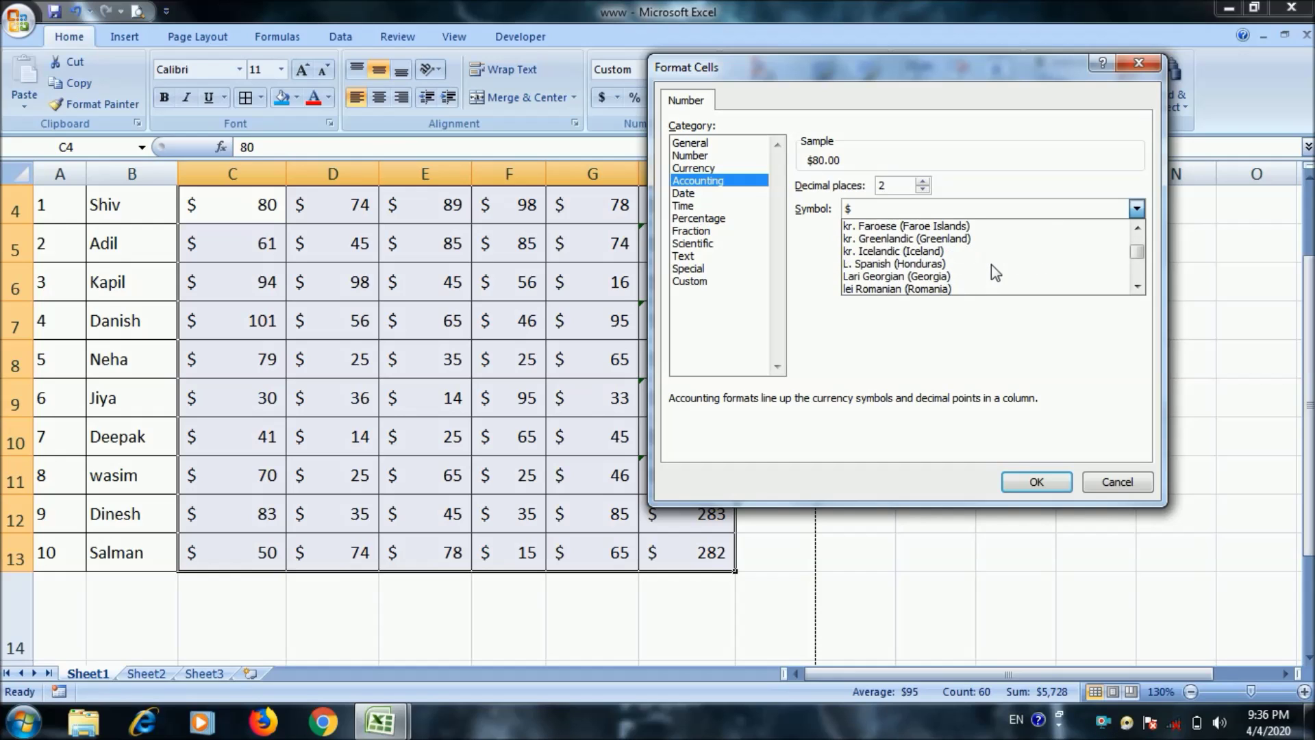
pyautogui.scroll(-3, 992, 265)
pyautogui.scroll(-3, 992, 265)
pyautogui.scroll(-3, 992, 264)
pyautogui.scroll(-3, 991, 265)
pyautogui.scroll(-3, 992, 264)
pyautogui.scroll(-3, 992, 264)
pyautogui.scroll(-3, 992, 264)
pyautogui.scroll(-3, 991, 264)
pyautogui.scroll(-3, 991, 264)
pyautogui.scroll(-3, 992, 264)
pyautogui.scroll(-3, 991, 265)
pyautogui.scroll(-3, 991, 264)
pyautogui.scroll(-1, 991, 264)
pyautogui.scroll(1, 991, 265)
pyautogui.scroll(-1, 992, 264)
pyautogui.click(868, 252)
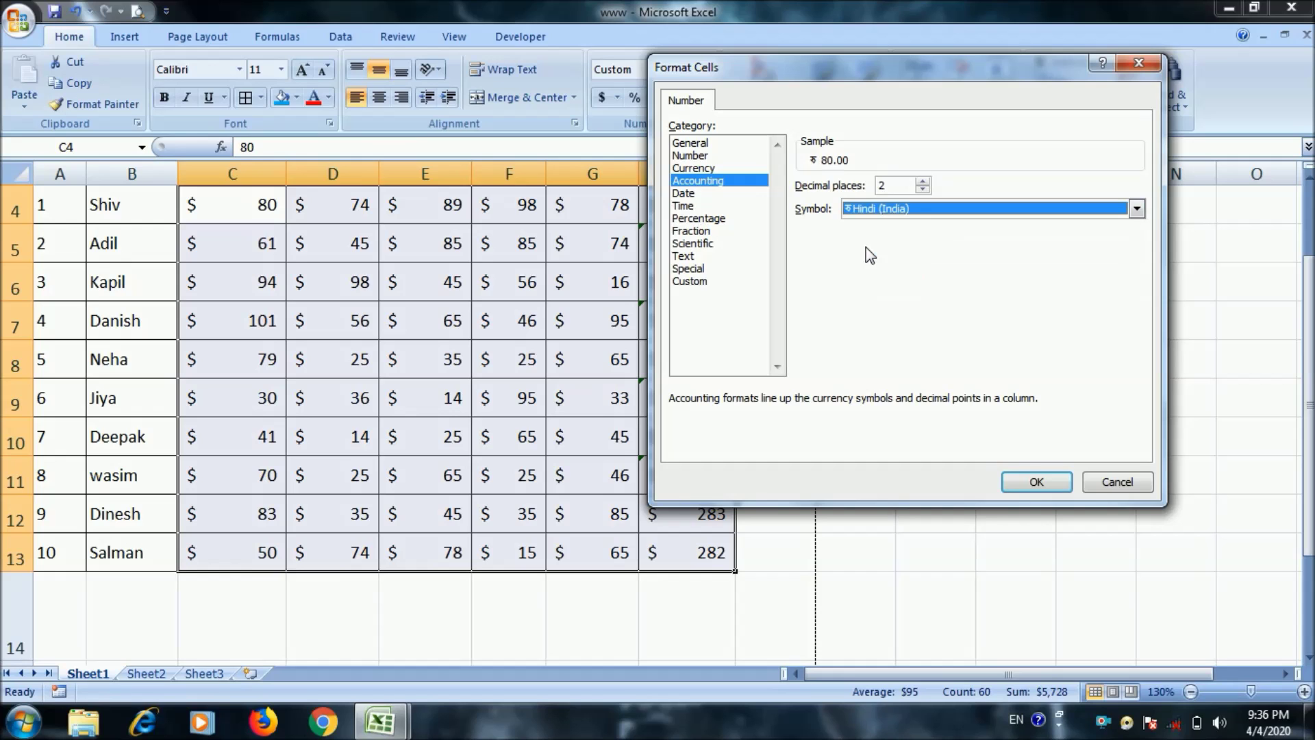
pyautogui.click(1037, 481)
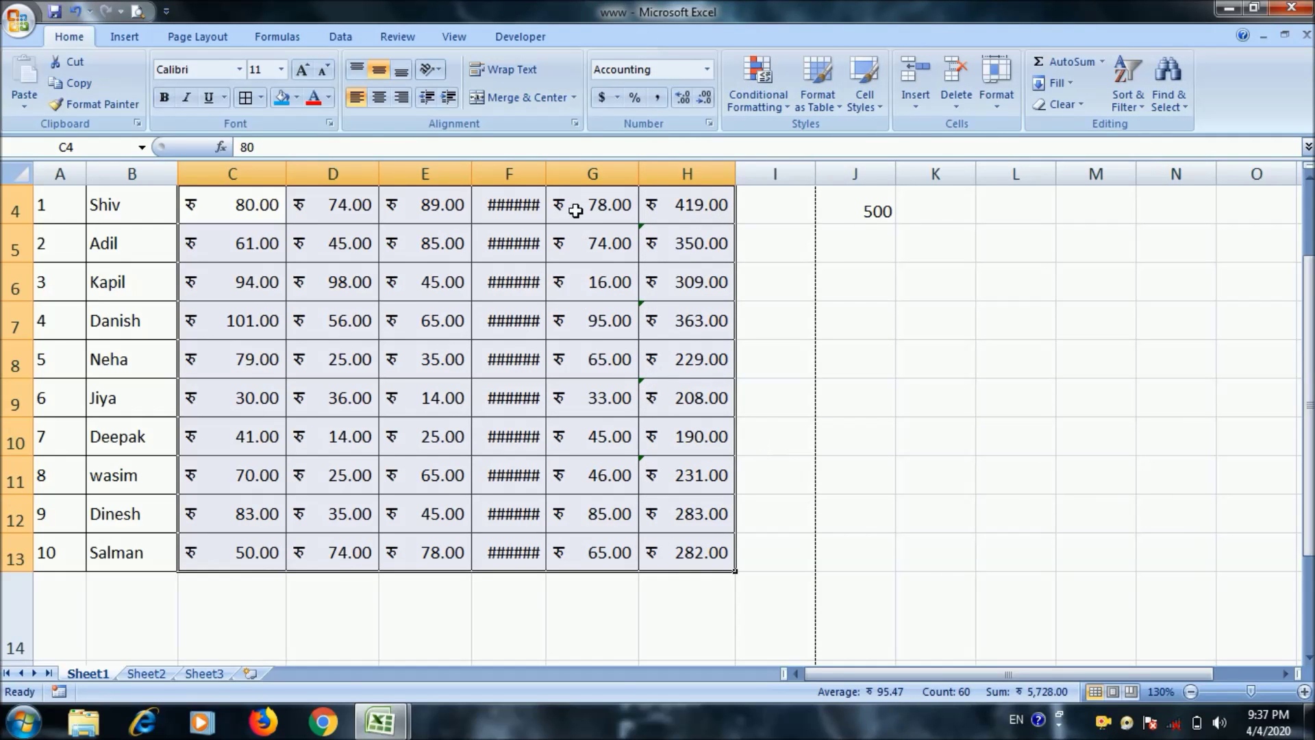
# Widen the Social Science column and adjust the marks' decimal places
pyautogui.moveTo(547, 180); pyautogui.dragTo(587, 186)
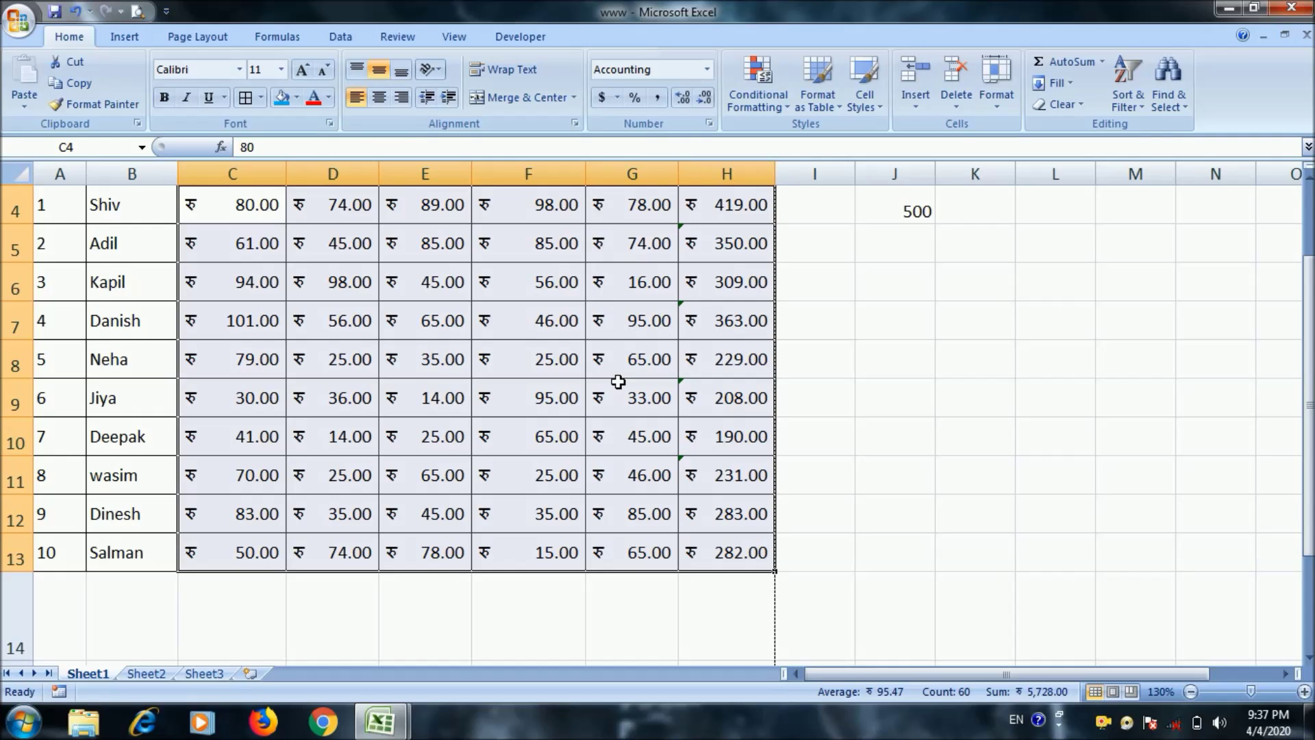
pyautogui.scroll(1, 617, 382)
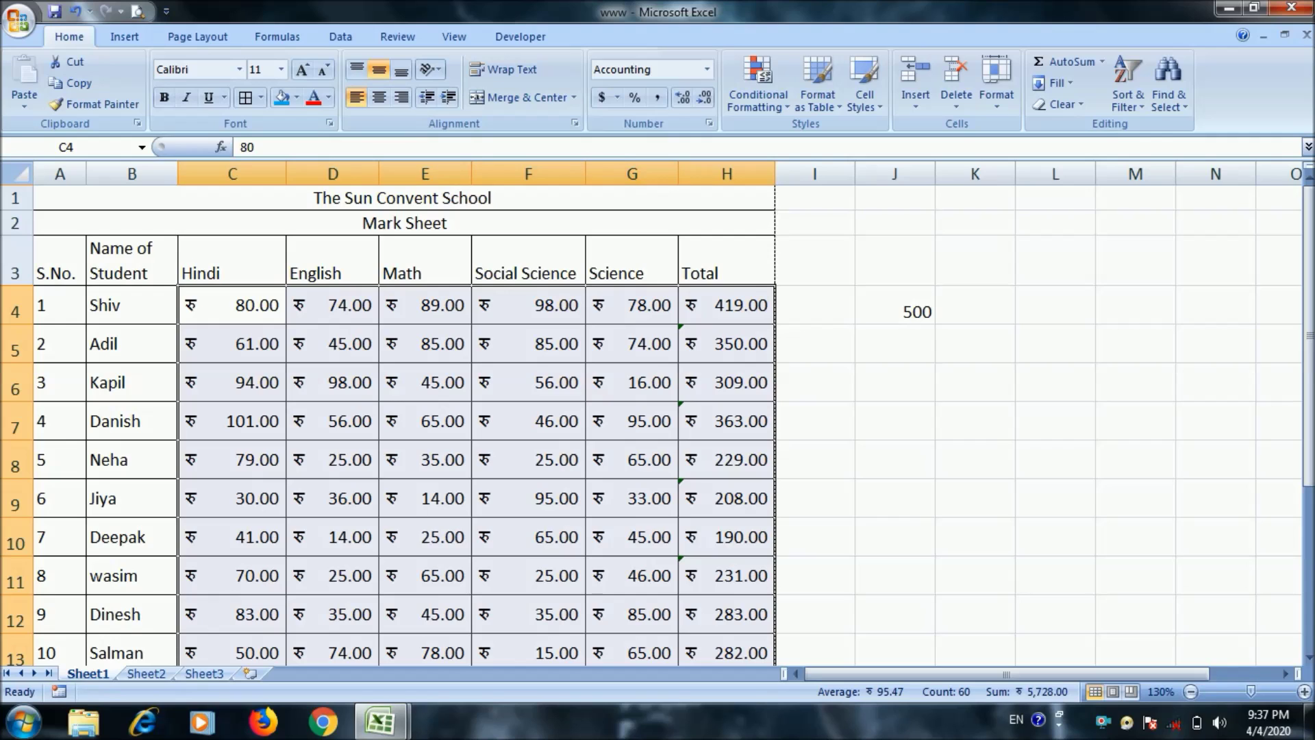
pyautogui.click(682, 100)
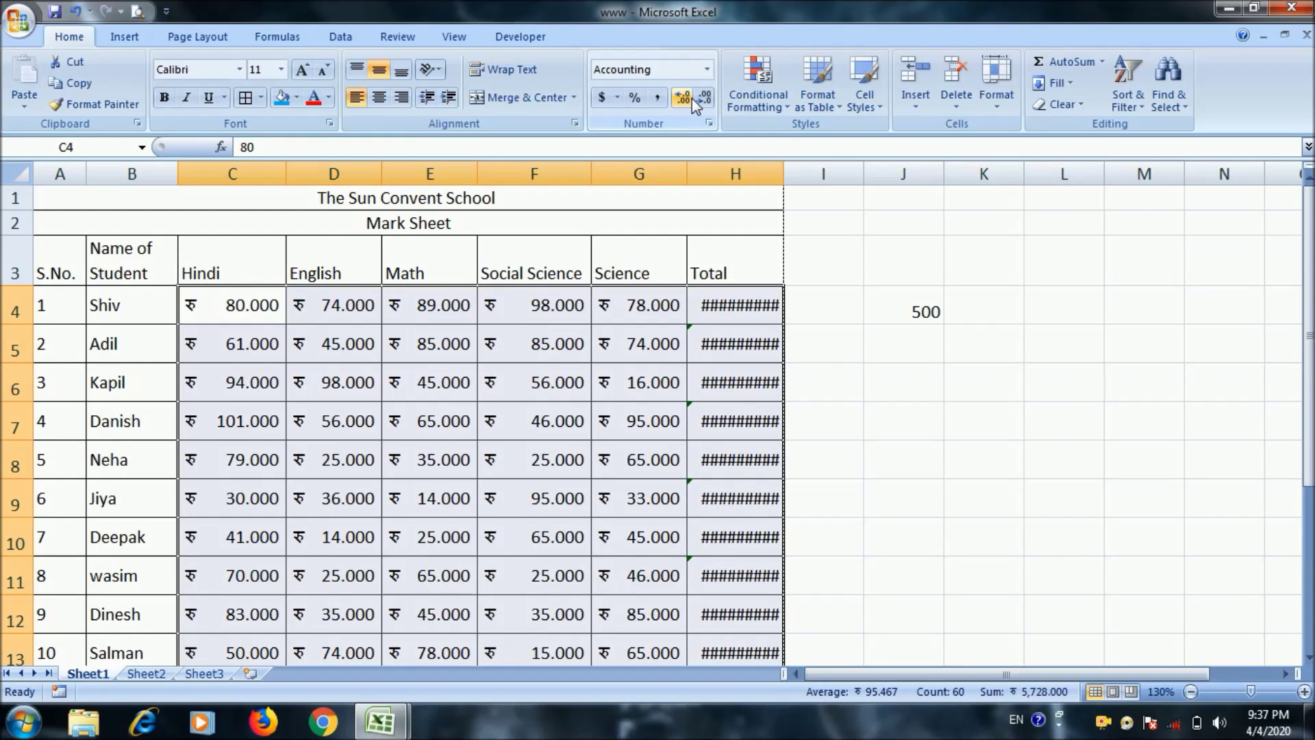
pyautogui.click(704, 98)
pyautogui.click(704, 97)
pyautogui.click(704, 98)
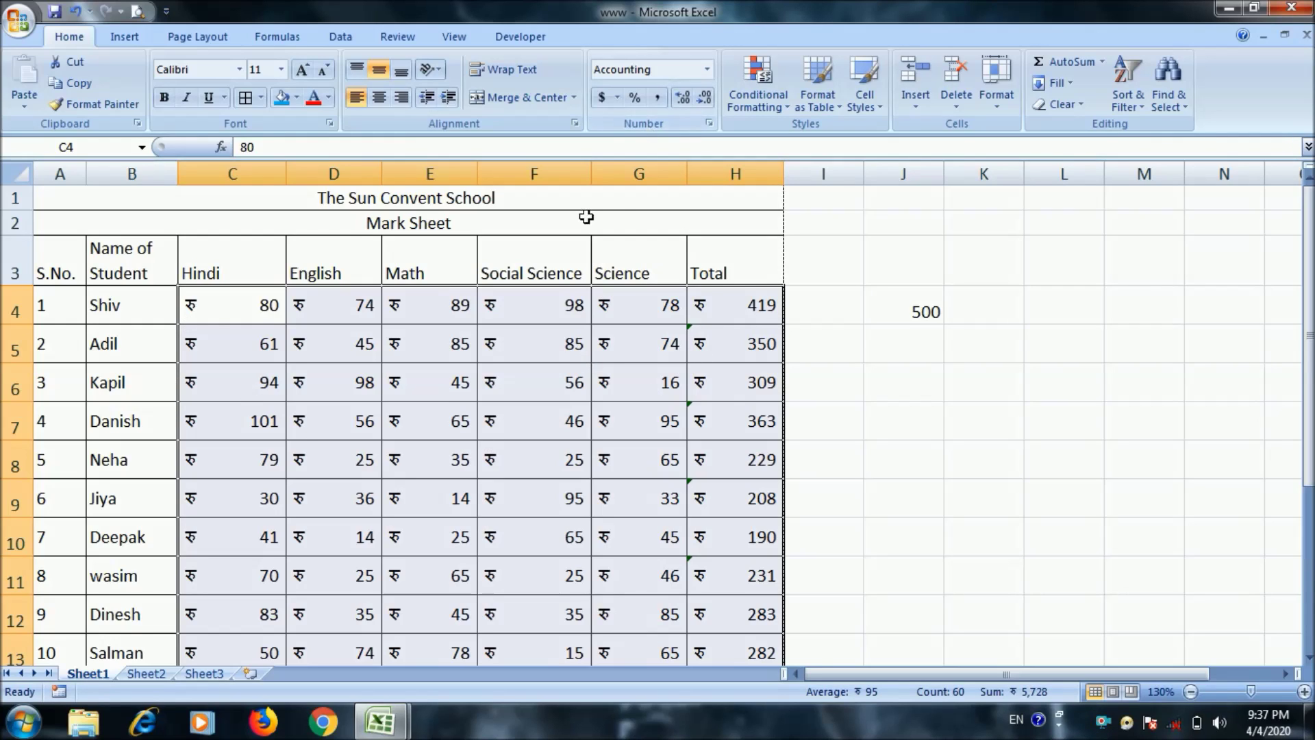
# Switch C4:H13 to Number format with no decimals, e.g. 80 and 419
pyautogui.click(706, 69)
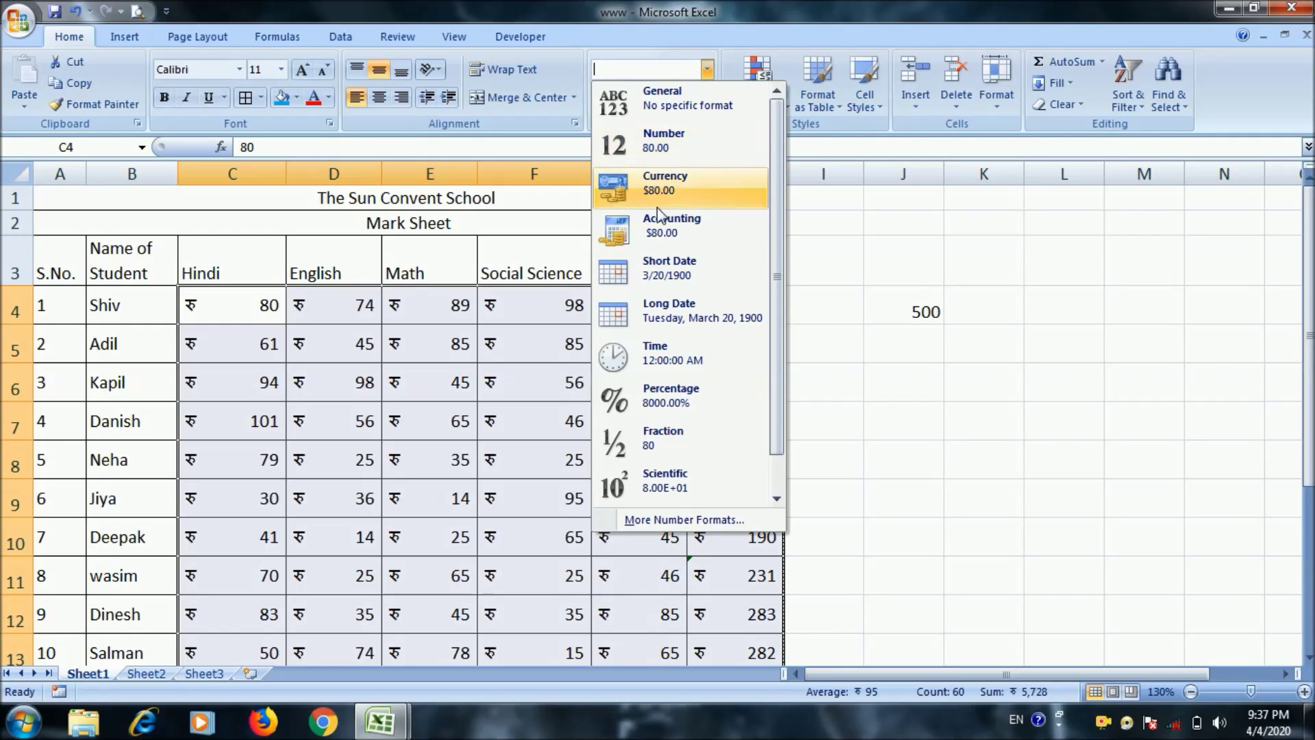
pyautogui.click(686, 145)
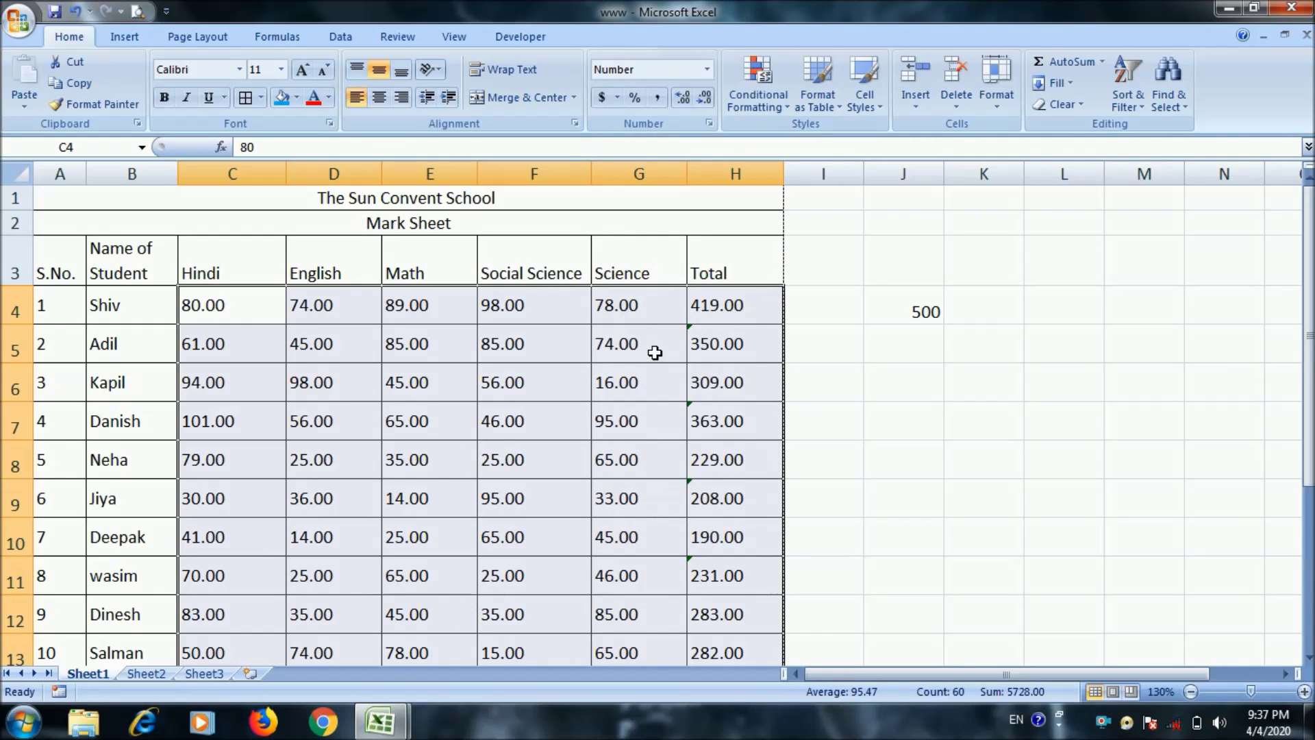
pyautogui.click(703, 97)
pyautogui.click(704, 97)
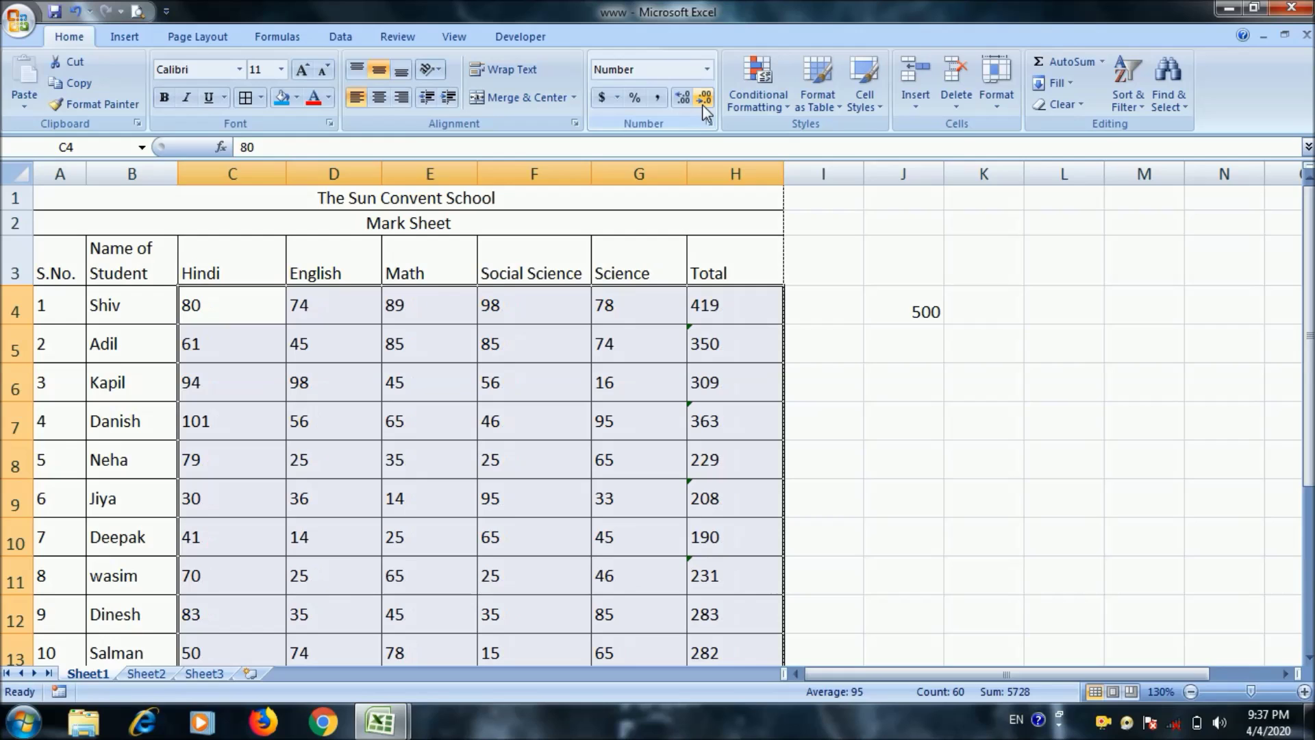
pyautogui.click(810, 389)
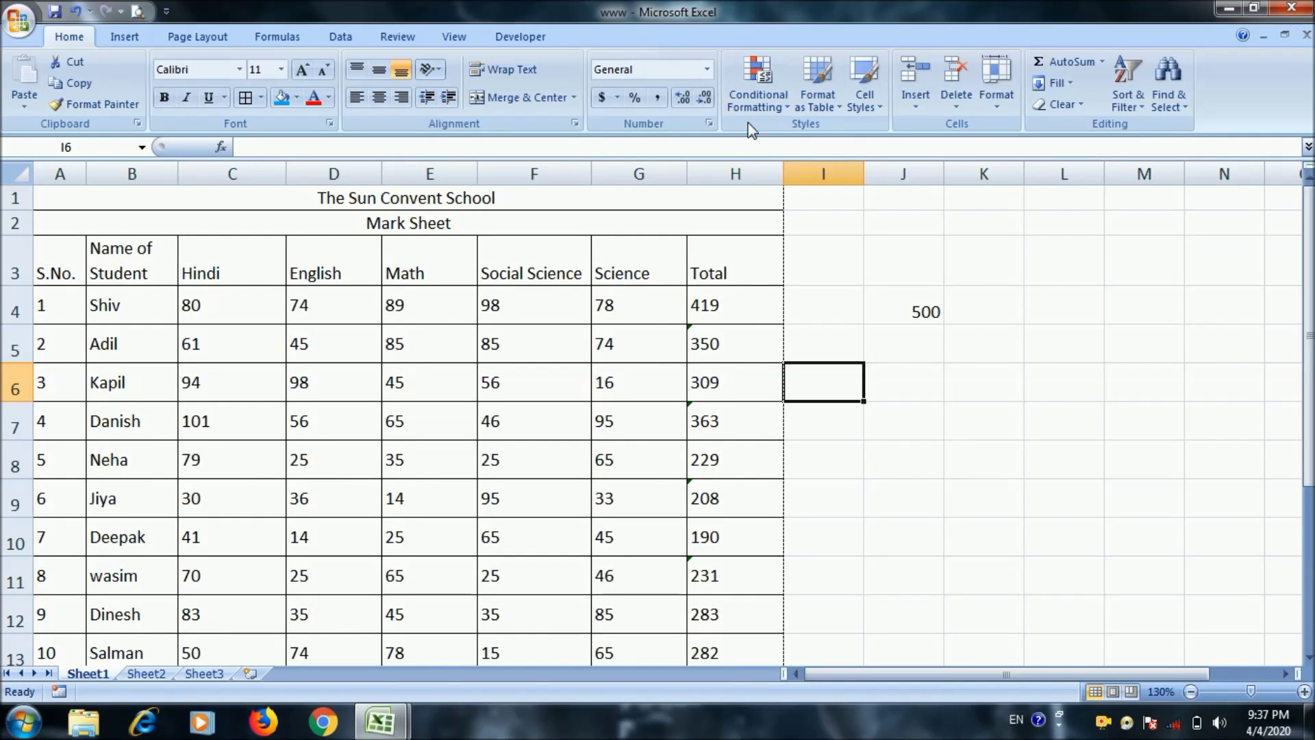
pyautogui.scroll(-1, 802, 257)
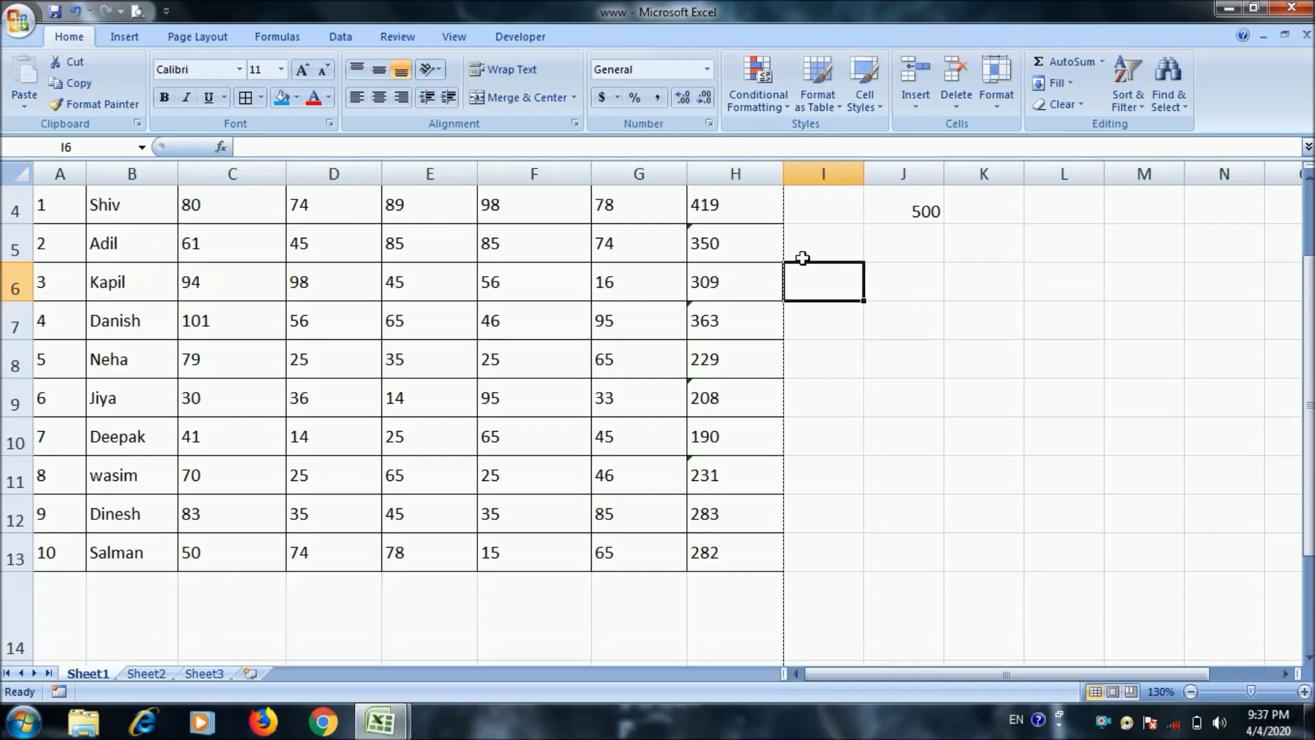
pyautogui.scroll(1, 802, 258)
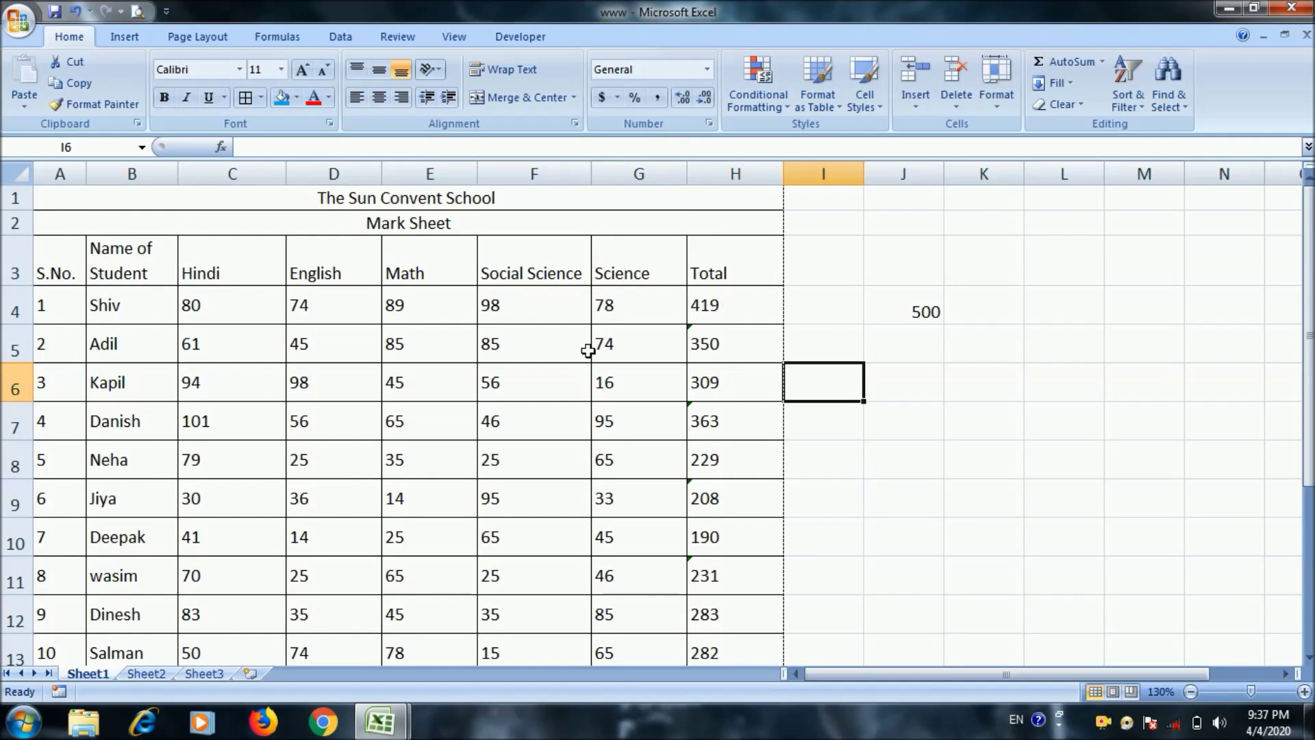
pyautogui.scroll(-1, 387, 288)
pyautogui.scroll(1, 386, 287)
pyautogui.moveTo(212, 309)
pyautogui.mouseDown()
pyautogui.moveTo(689, 374)
pyautogui.moveTo(745, 565)
pyautogui.mouseUp()
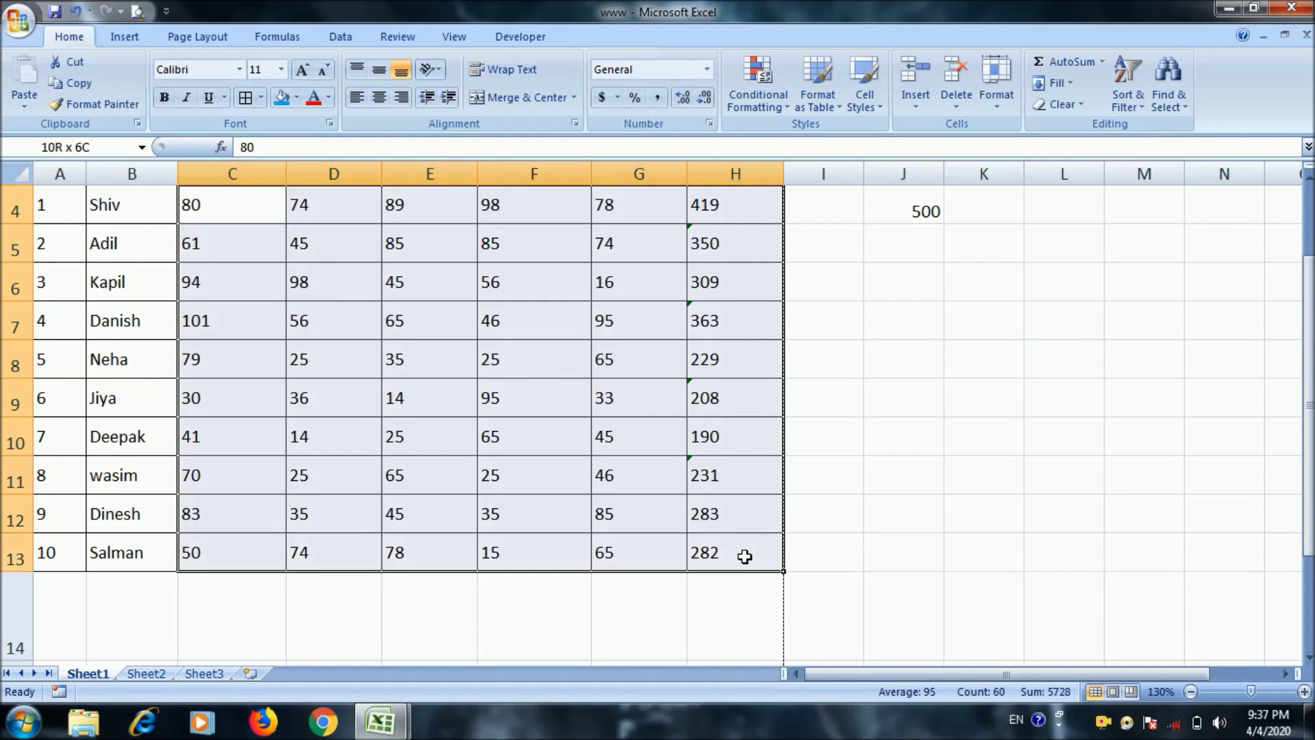
pyautogui.click(784, 107)
pyautogui.moveTo(820, 138)
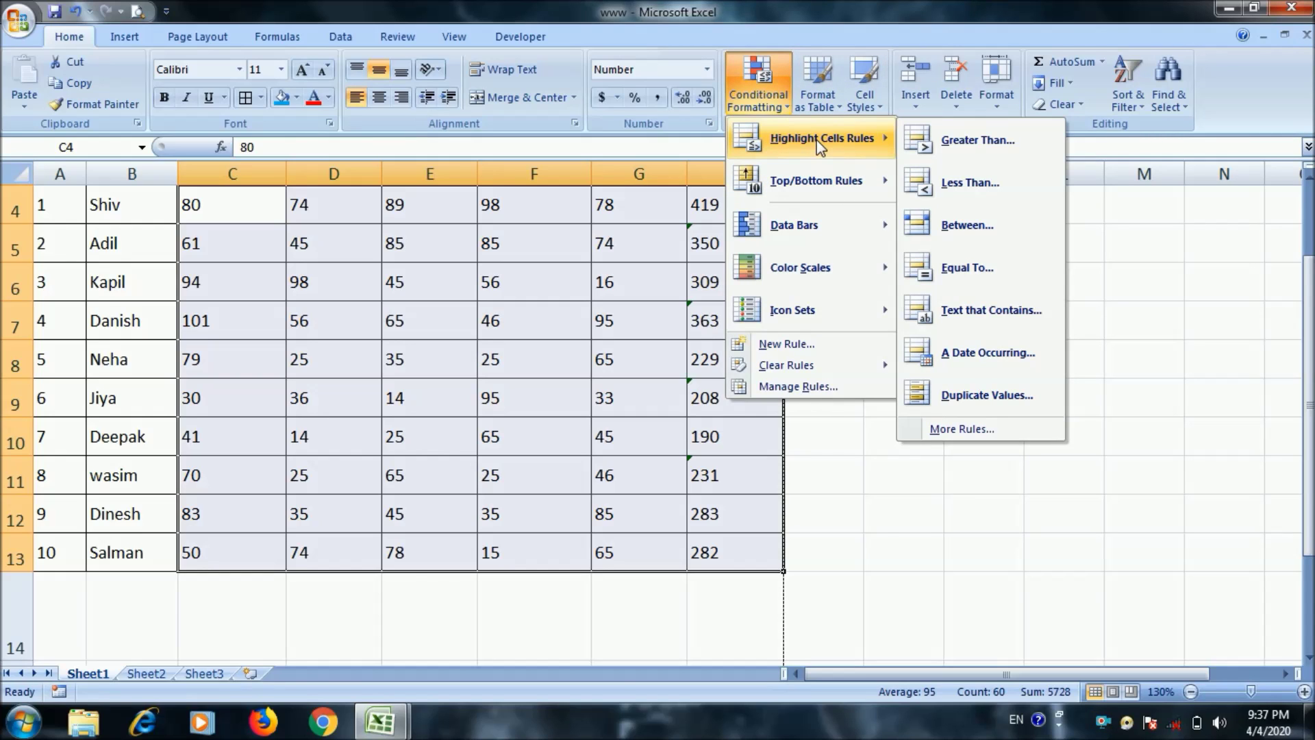
pyautogui.click(1006, 146)
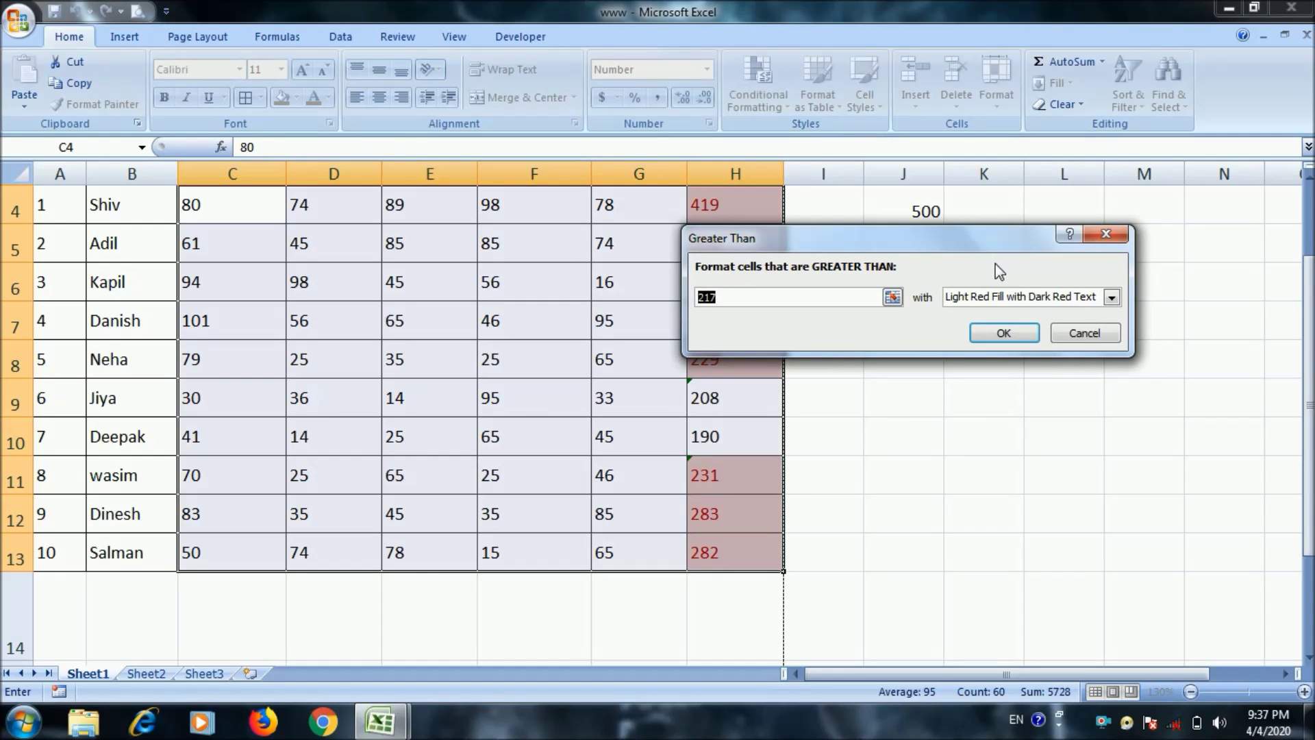
pyautogui.click(1067, 339)
pyautogui.click(649, 349)
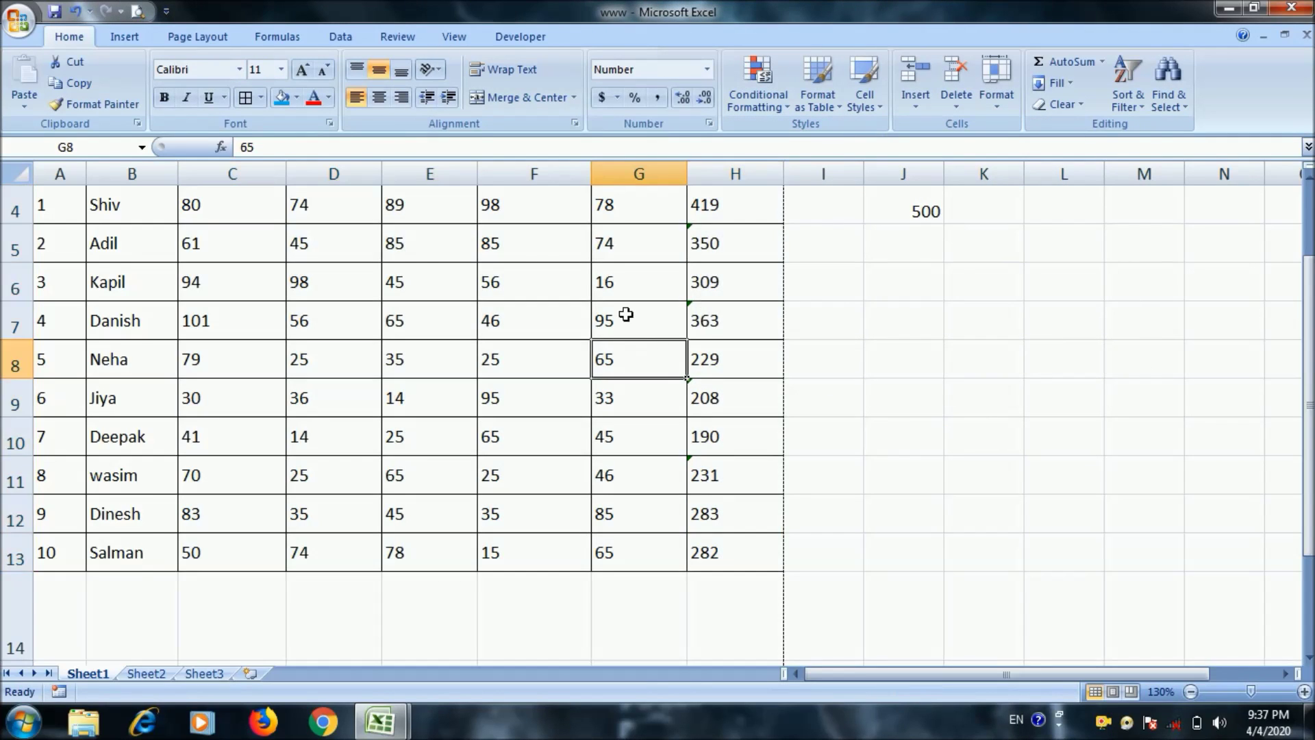
pyautogui.scroll(1, 625, 313)
pyautogui.moveTo(215, 312); pyautogui.dragTo(600, 704)
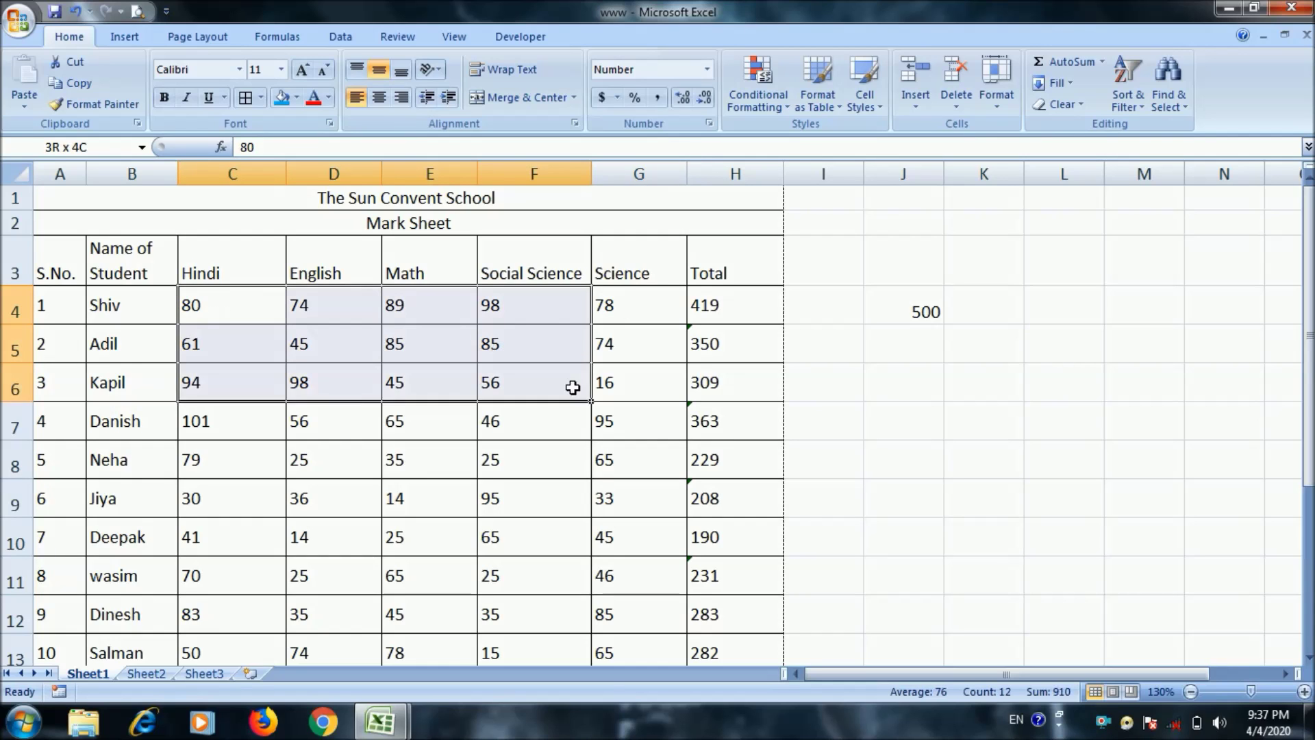
pyautogui.moveTo(600, 704); pyautogui.dragTo(602, 563)
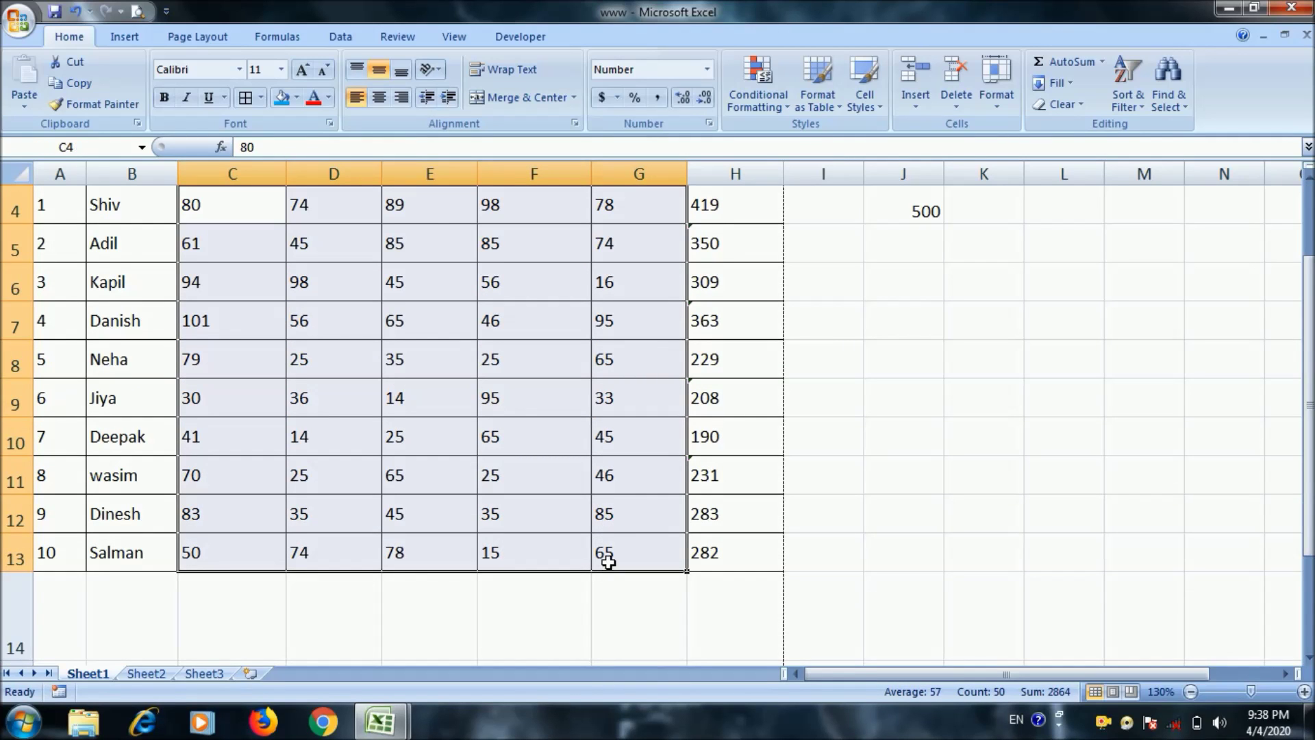
pyautogui.scroll(1, 613, 539)
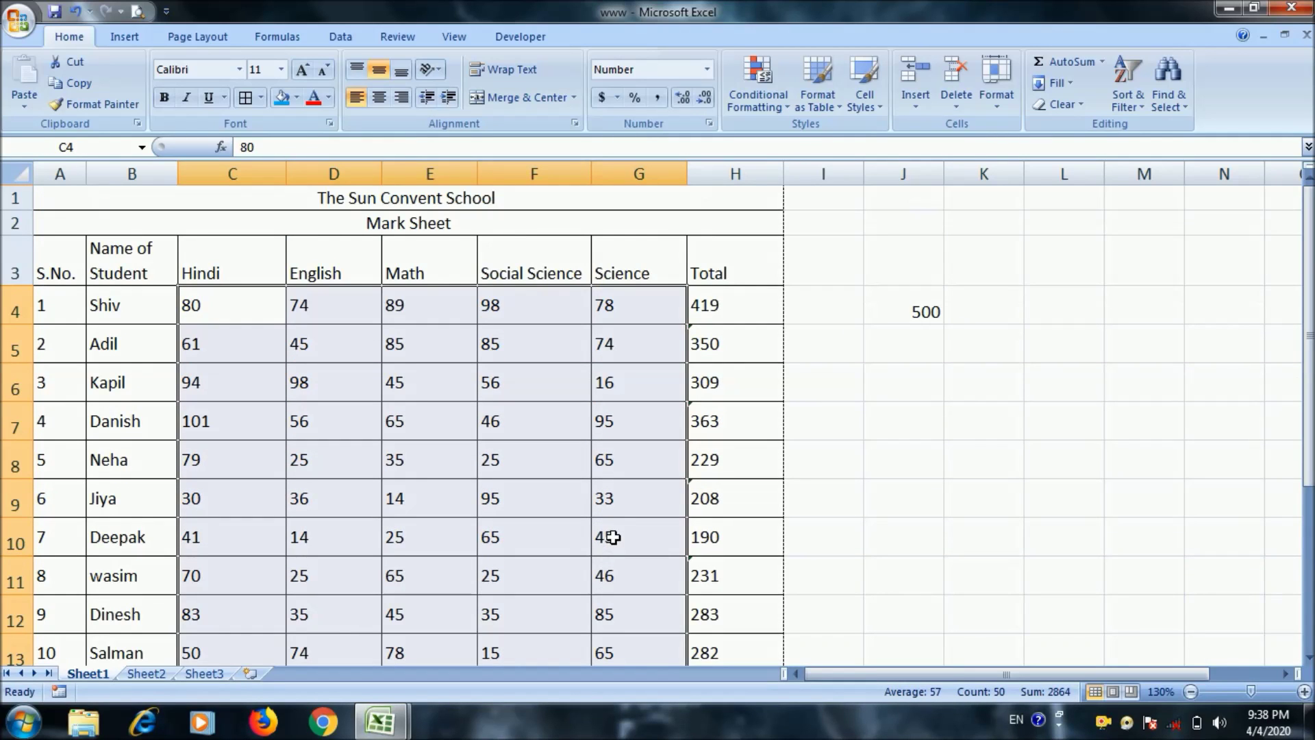
pyautogui.click(760, 85)
pyautogui.moveTo(811, 144)
pyautogui.click(1001, 142)
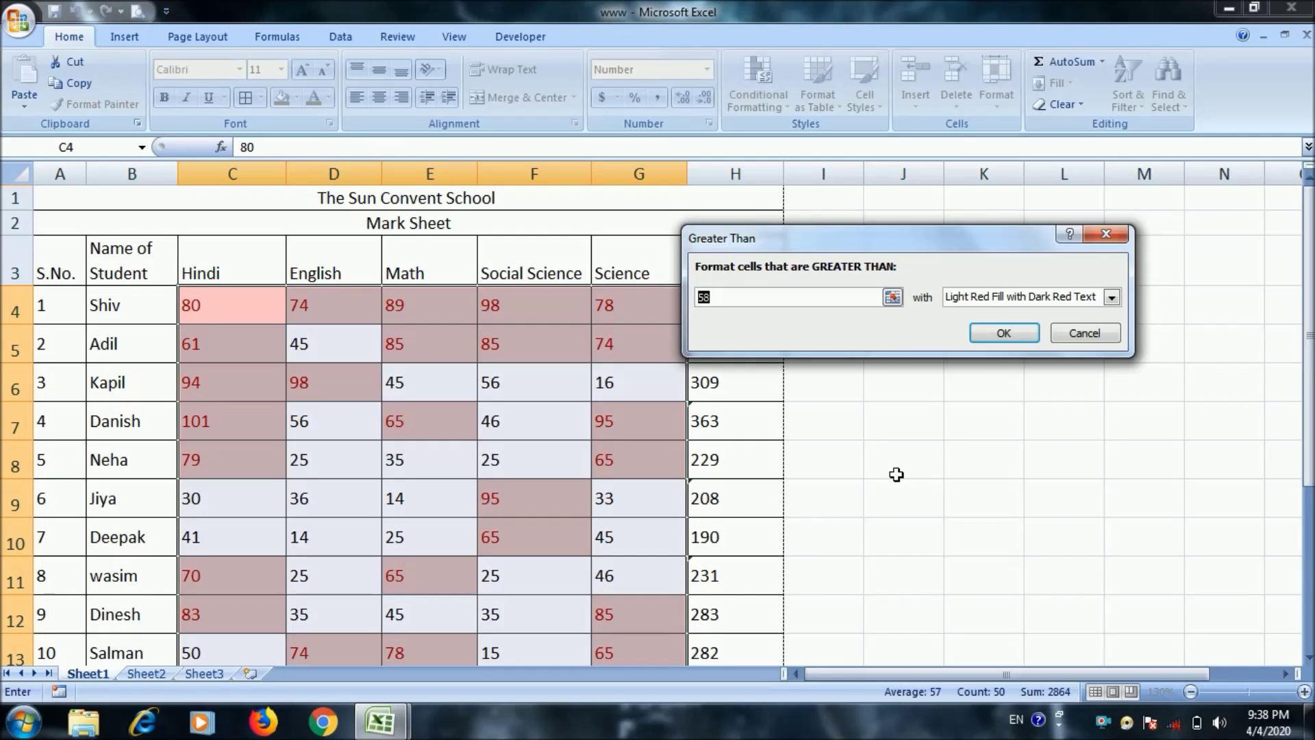
pyautogui.write('70')
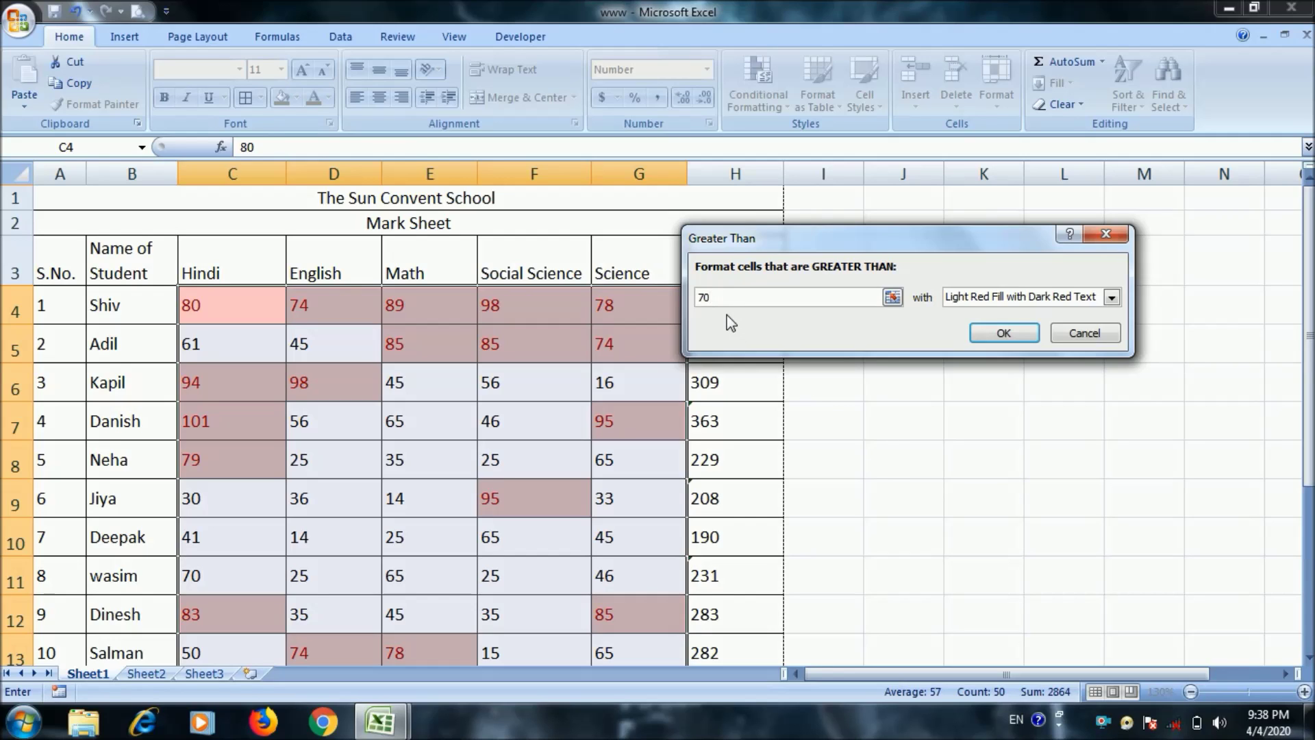
pyautogui.click(1041, 296)
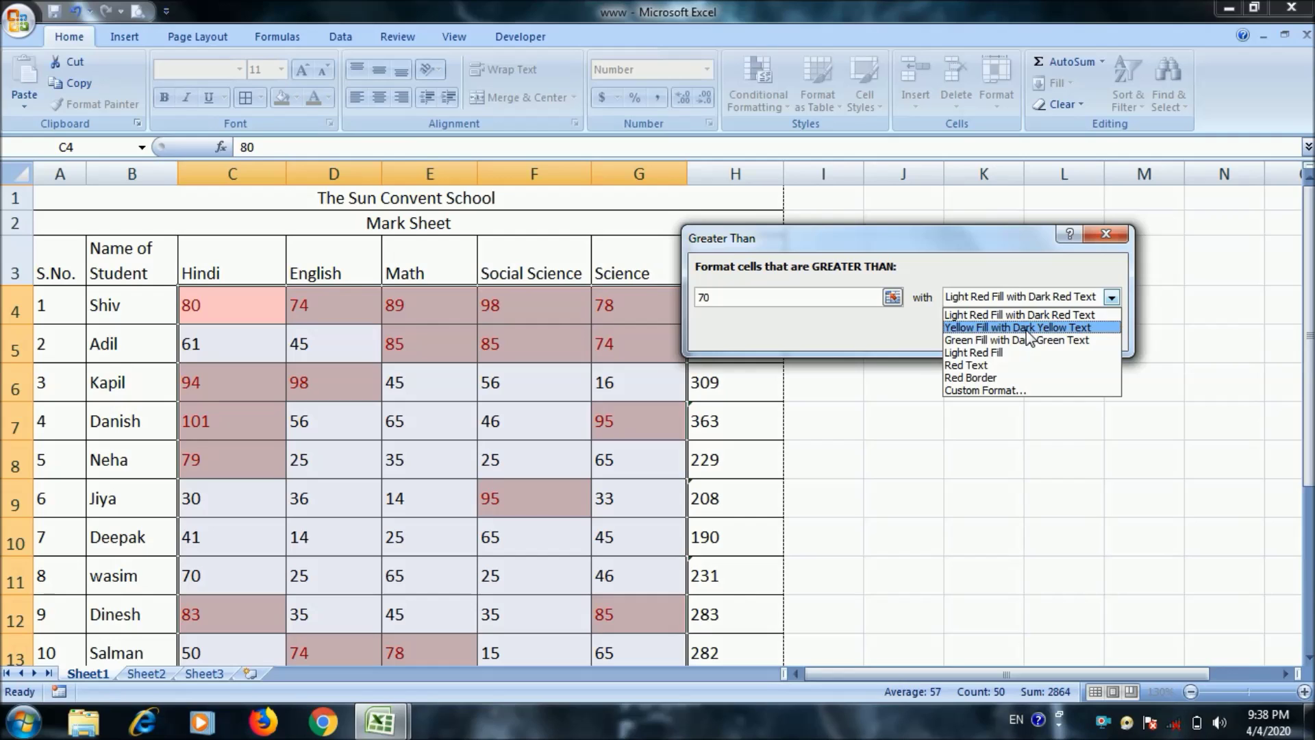
pyautogui.click(1027, 327)
pyautogui.click(1020, 300)
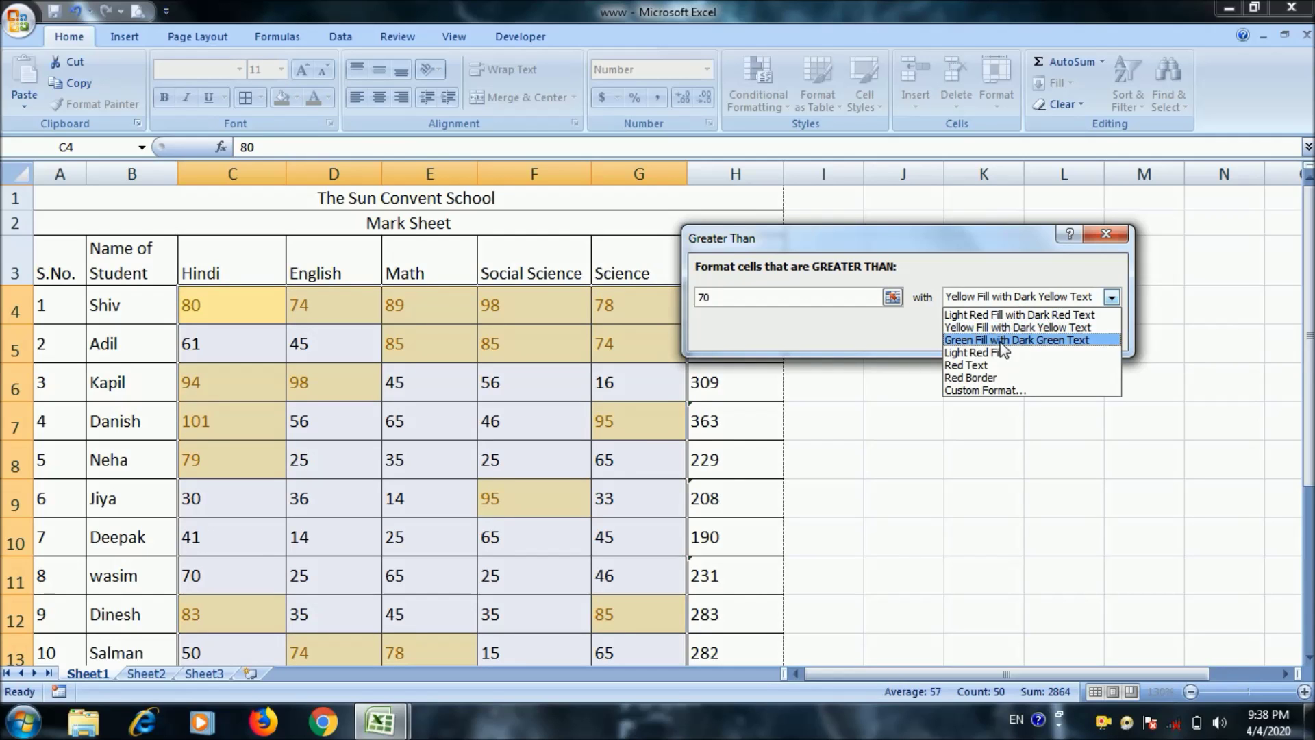
pyautogui.click(1001, 342)
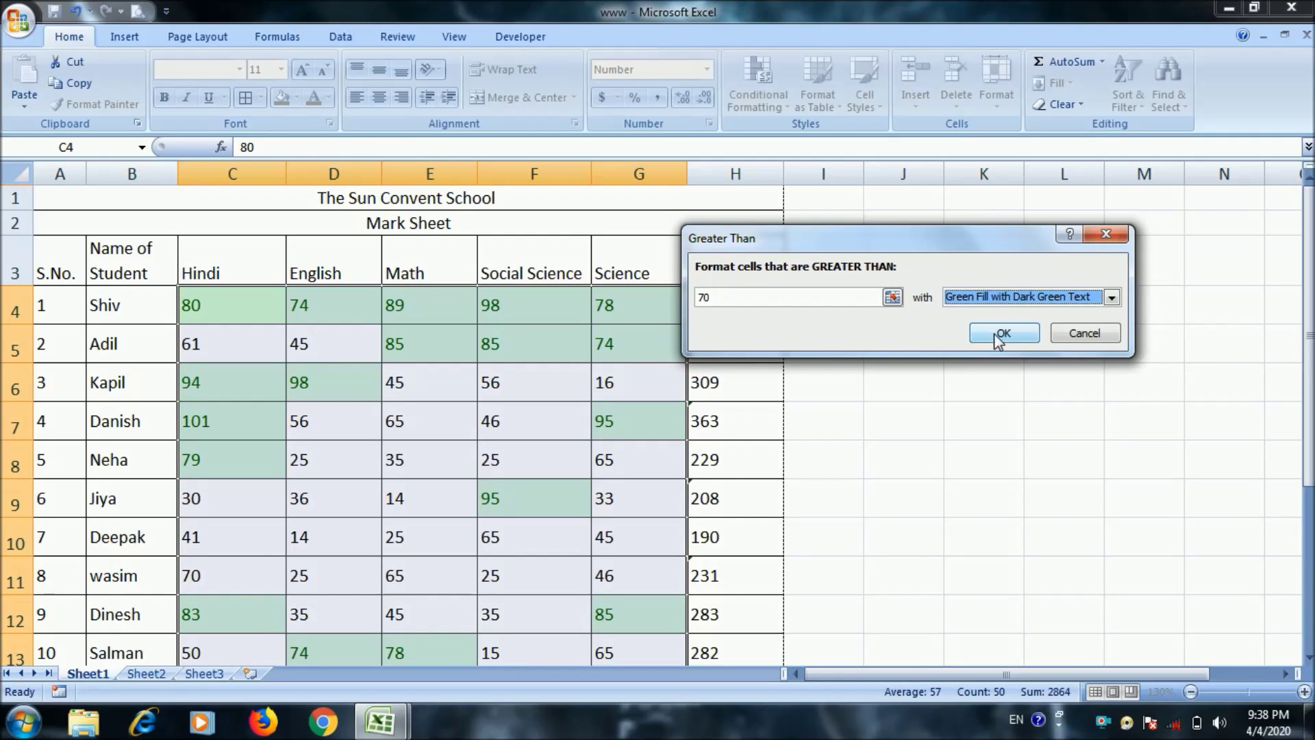
pyautogui.click(988, 336)
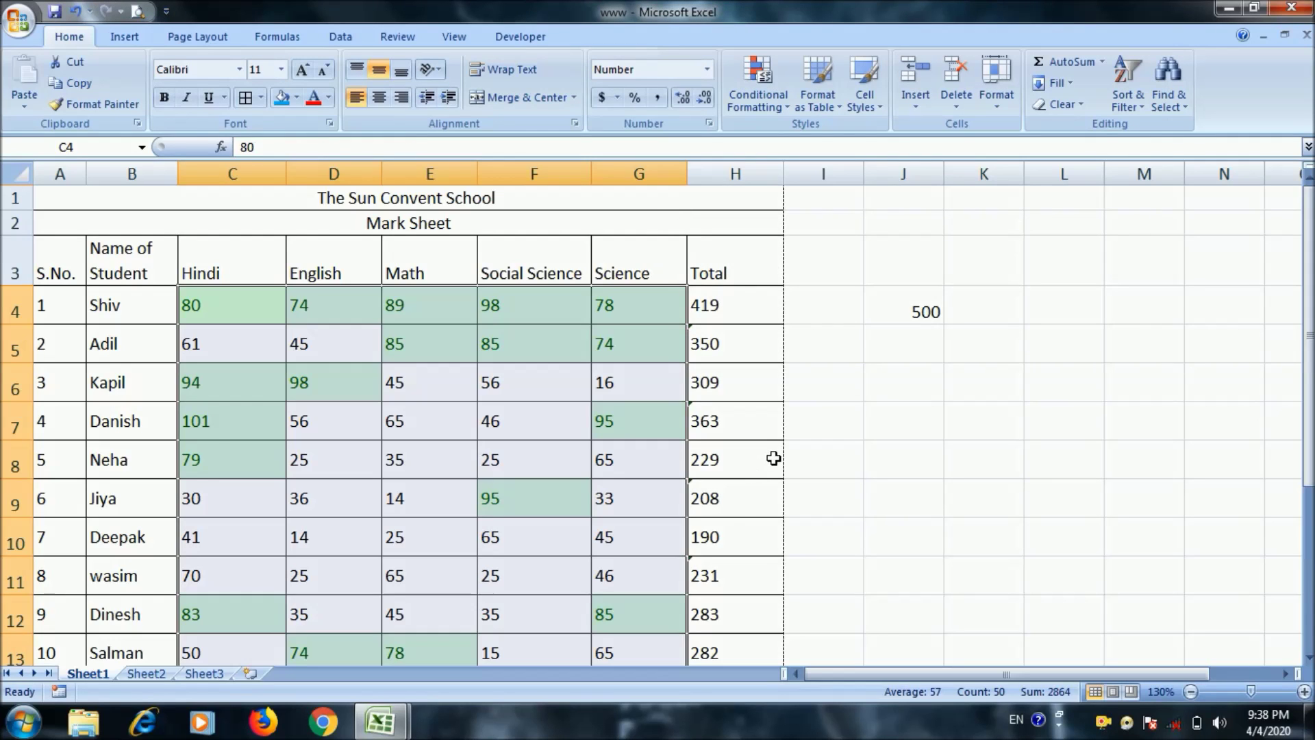
pyautogui.click(773, 458)
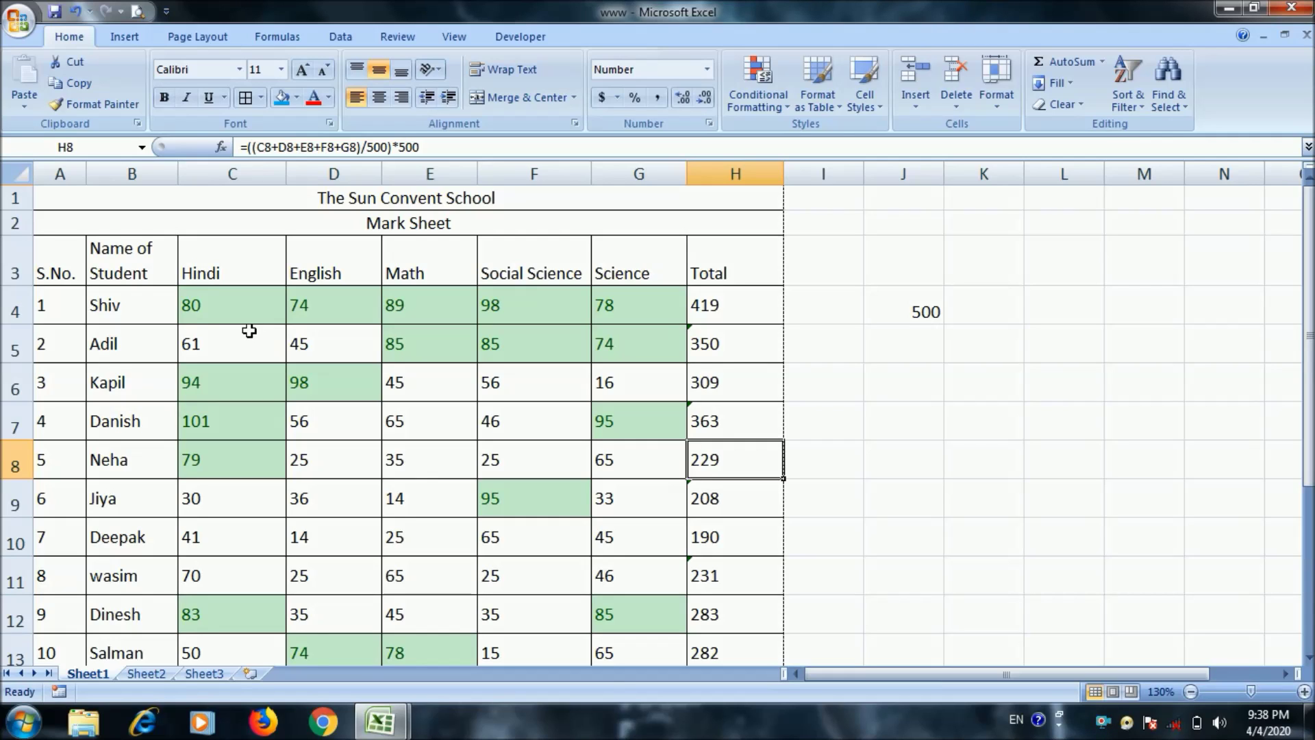
pyautogui.click(248, 322)
pyautogui.click(319, 317)
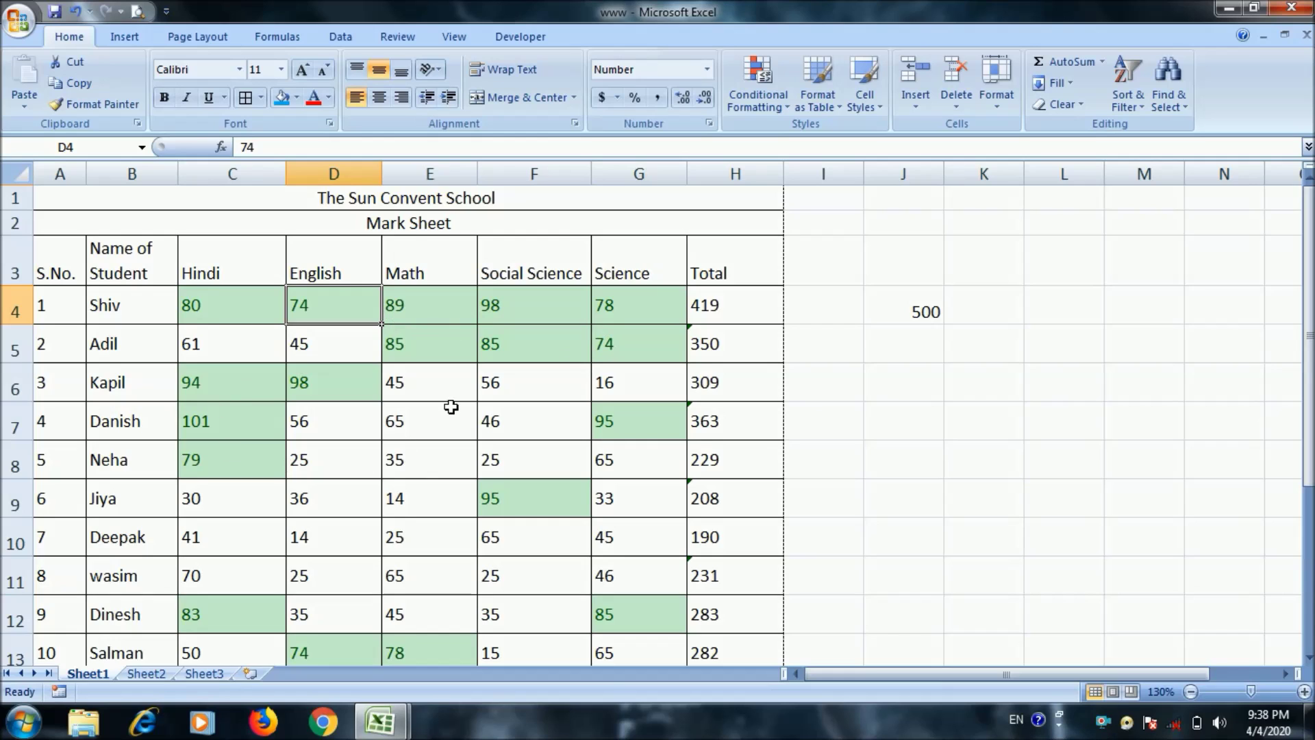
pyautogui.scroll(-2, 451, 421)
pyautogui.scroll(1, 455, 435)
pyautogui.scroll(1, 455, 435)
pyautogui.hotkey('ctrl', 'z')
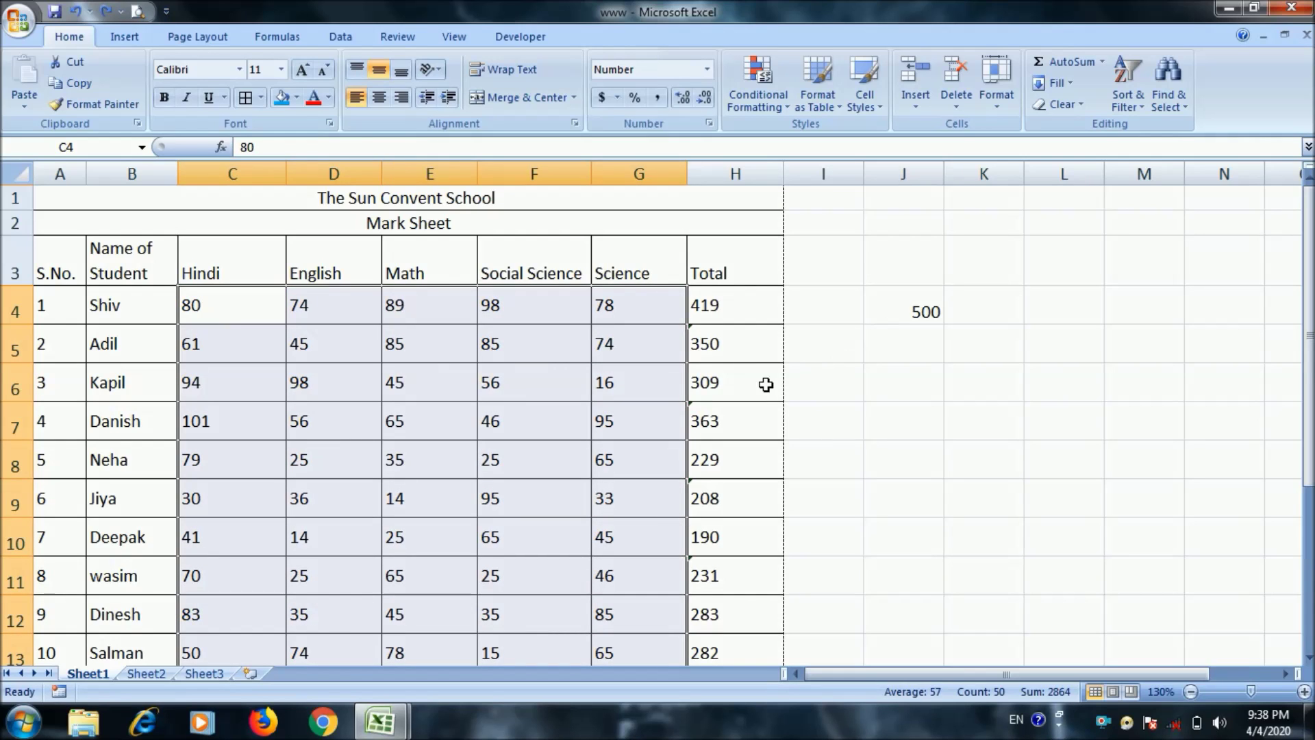
pyautogui.click(763, 382)
# Start a Less Than 80 highlight rule on the subject marks C4:G13
pyautogui.moveTo(212, 314)
pyautogui.mouseDown()
pyautogui.moveTo(678, 451)
pyautogui.moveTo(675, 480)
pyautogui.mouseUp()
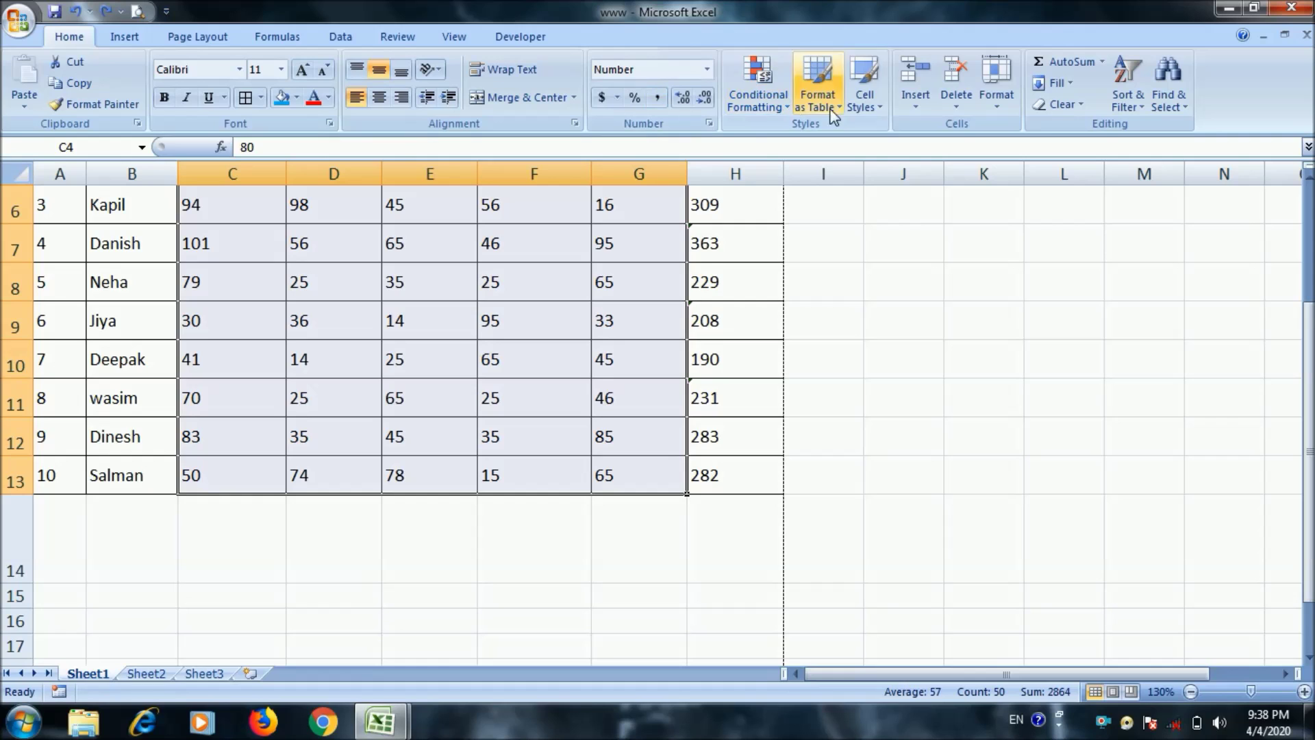
pyautogui.click(766, 107)
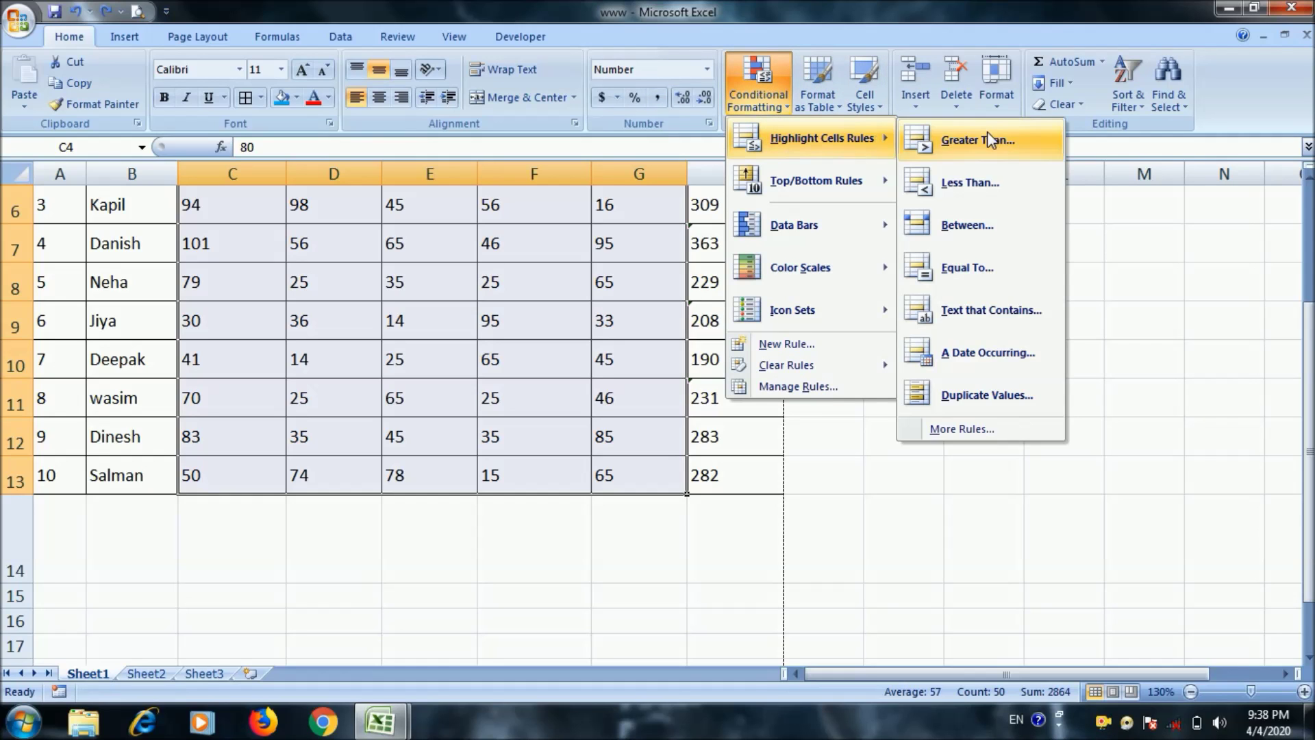
pyautogui.click(993, 183)
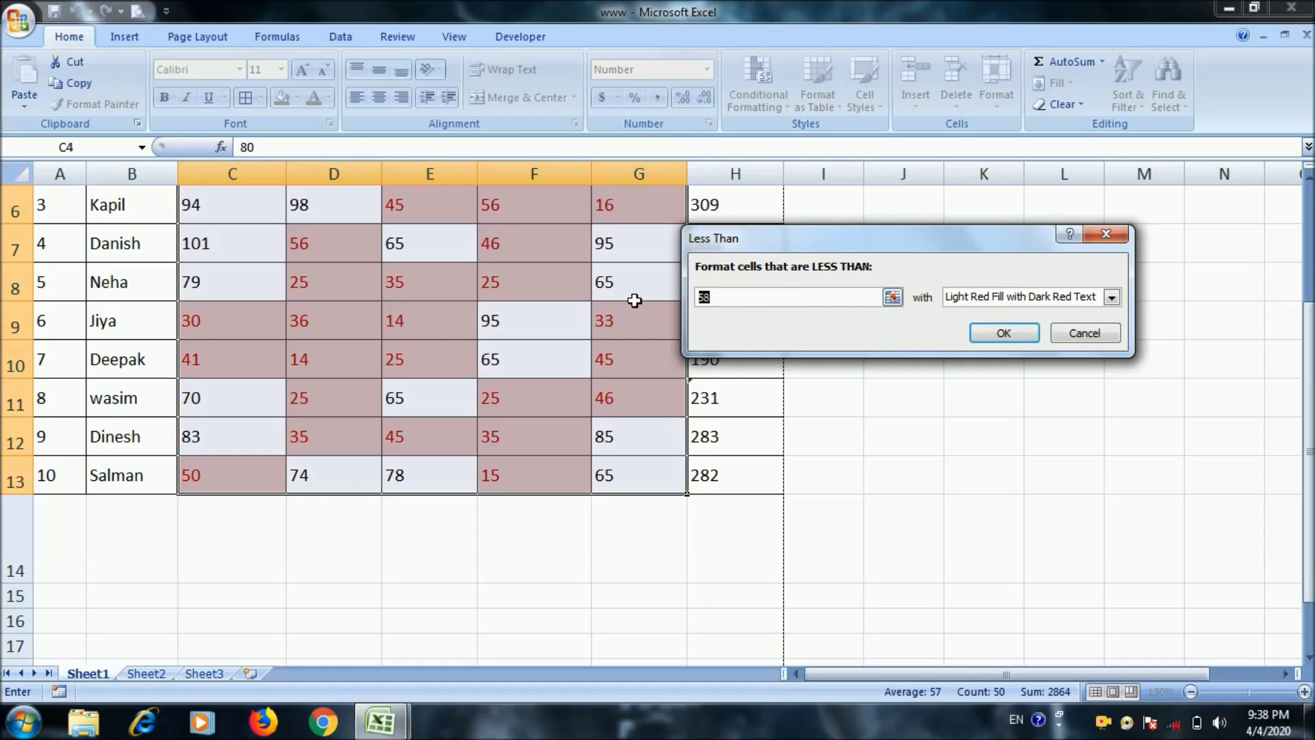
pyautogui.write('80')
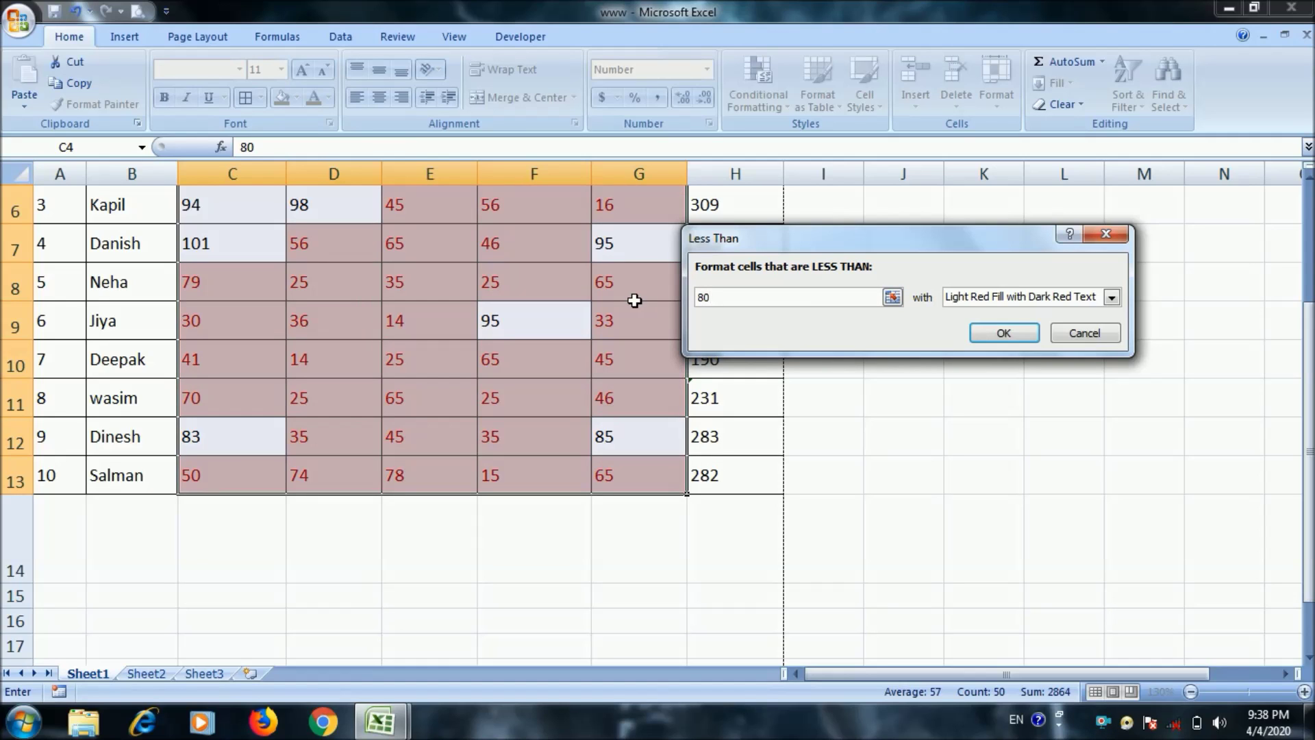
# Give the below-80 rule a custom red font colour and apply it
pyautogui.click(1062, 299)
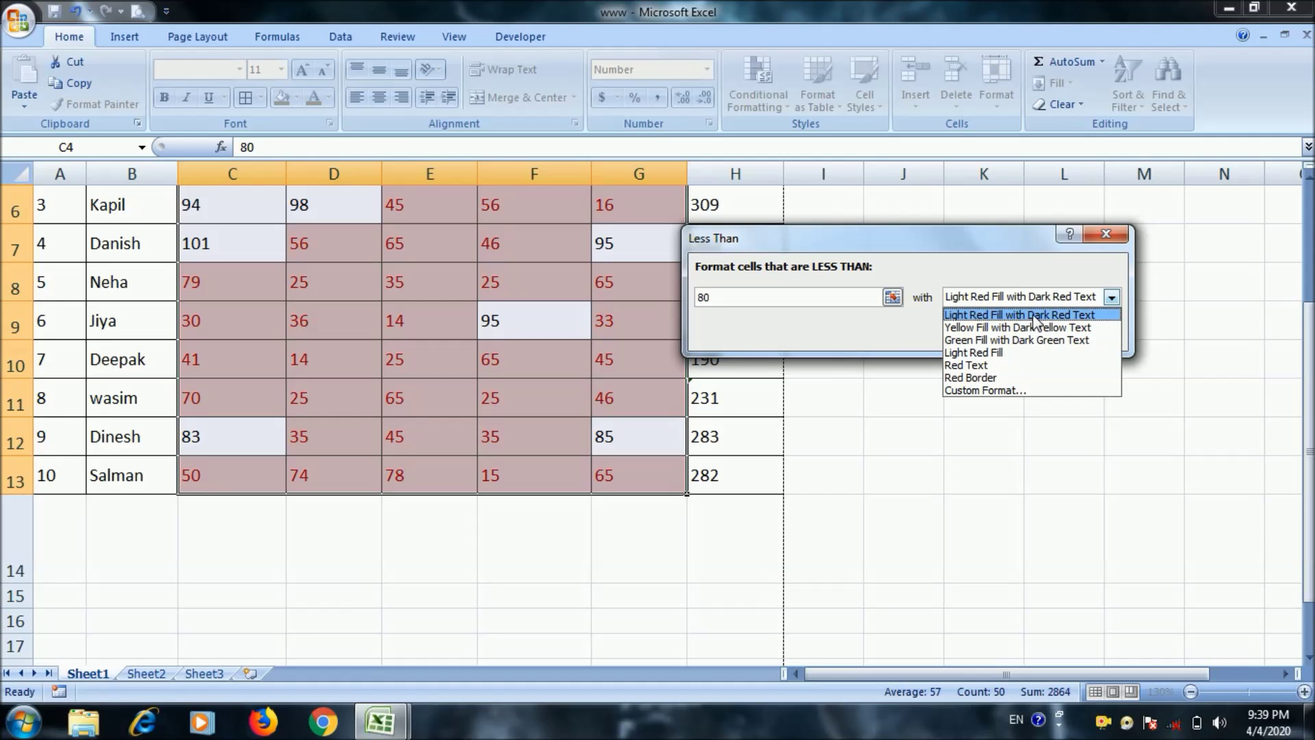
pyautogui.click(979, 391)
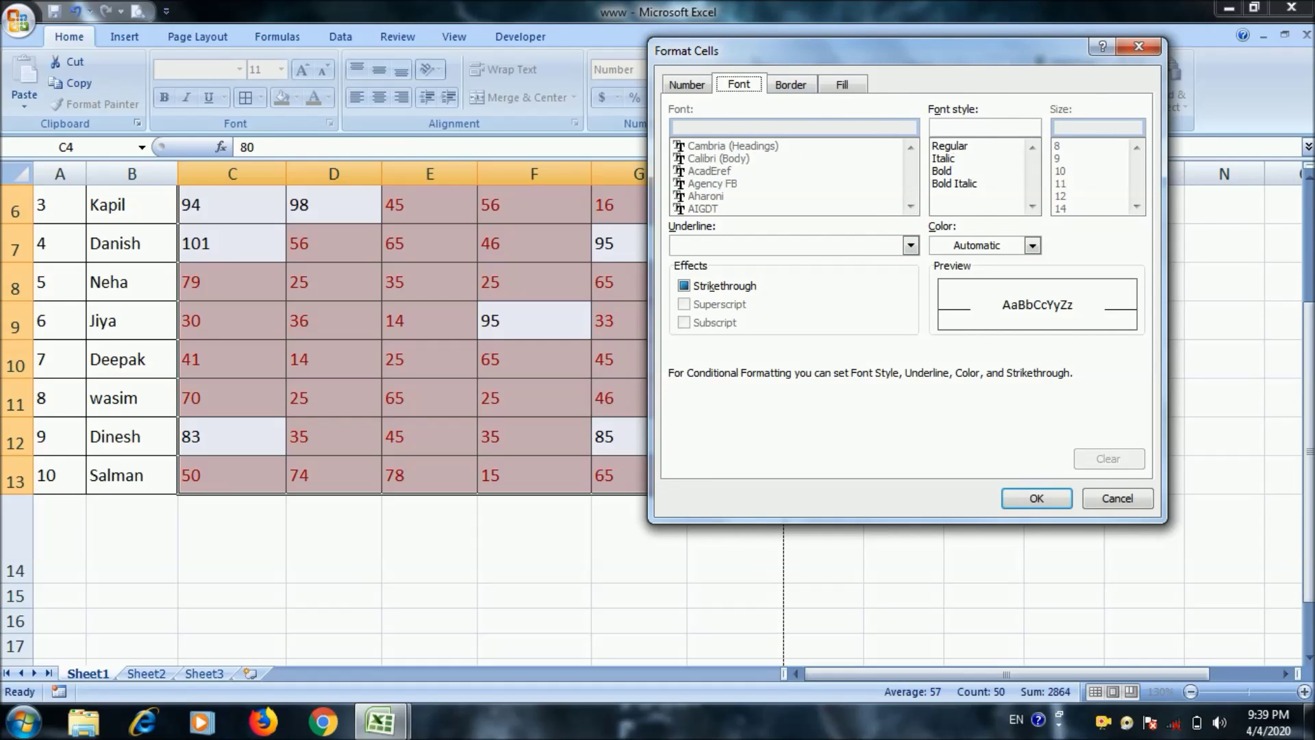
pyautogui.click(978, 245)
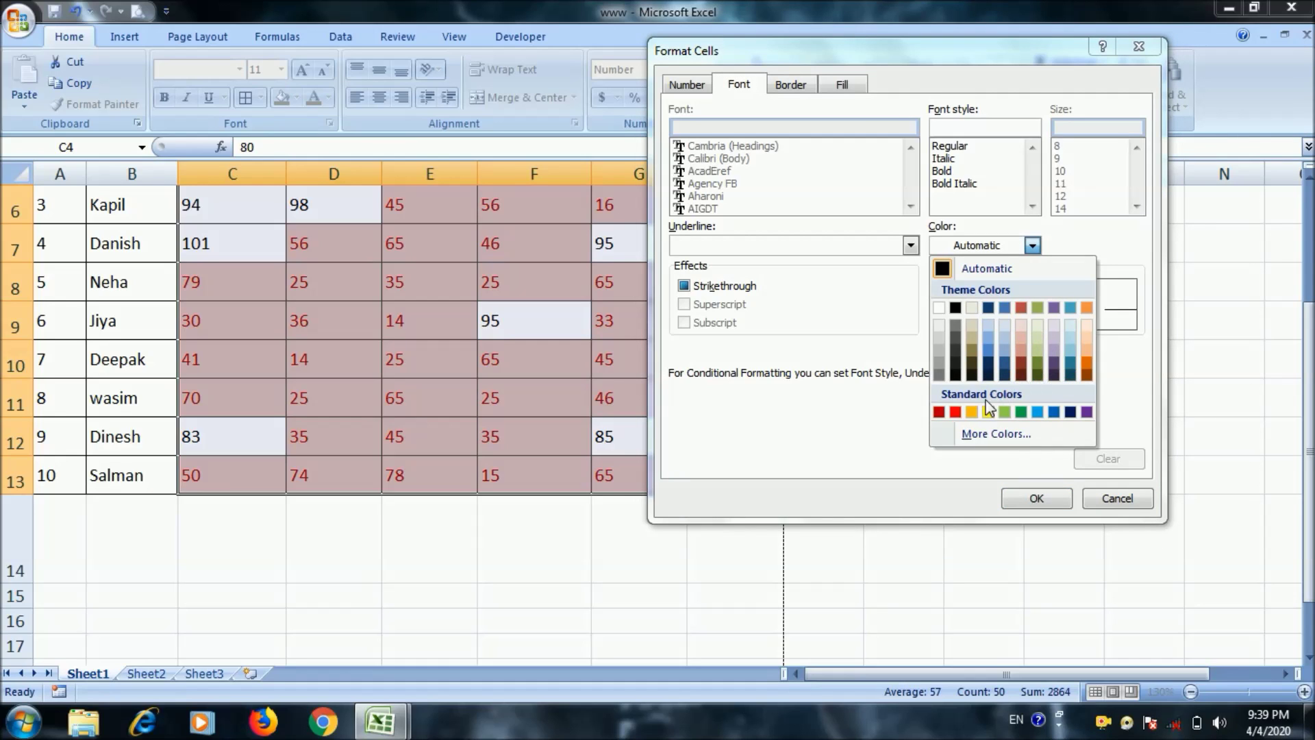
pyautogui.click(956, 410)
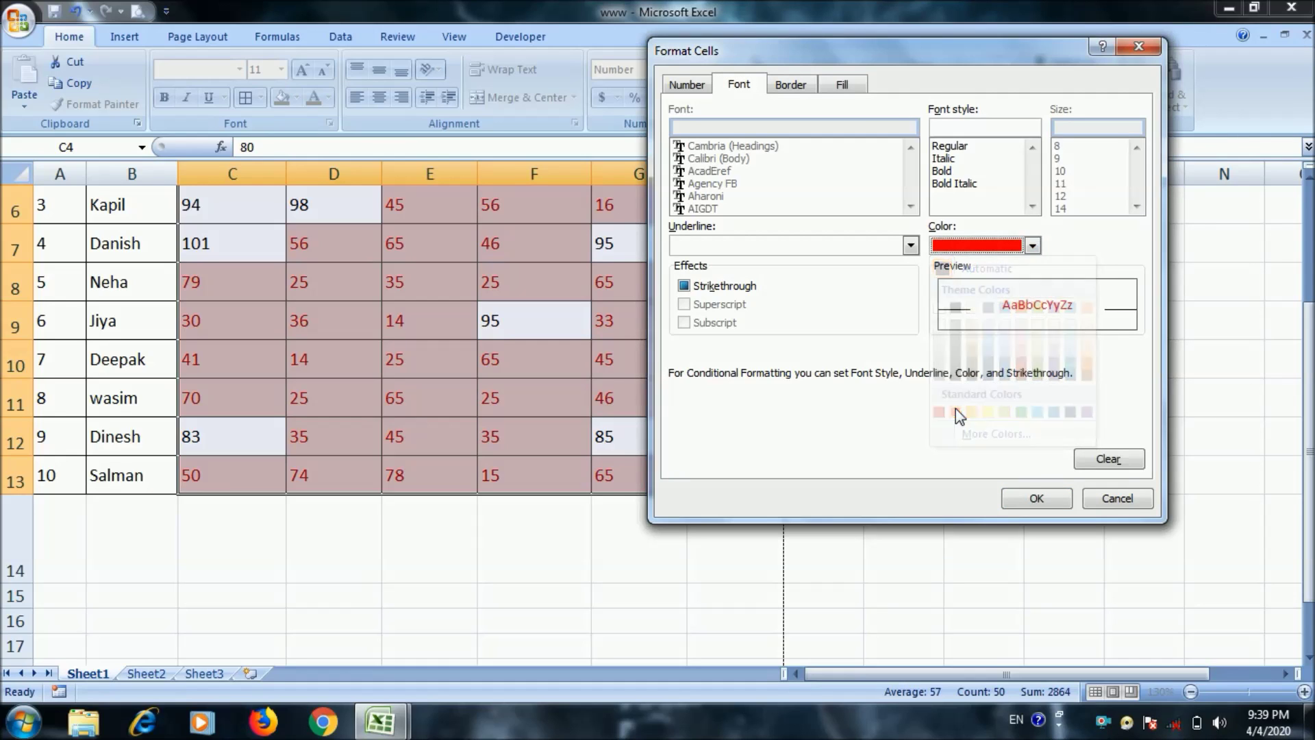
pyautogui.click(1036, 499)
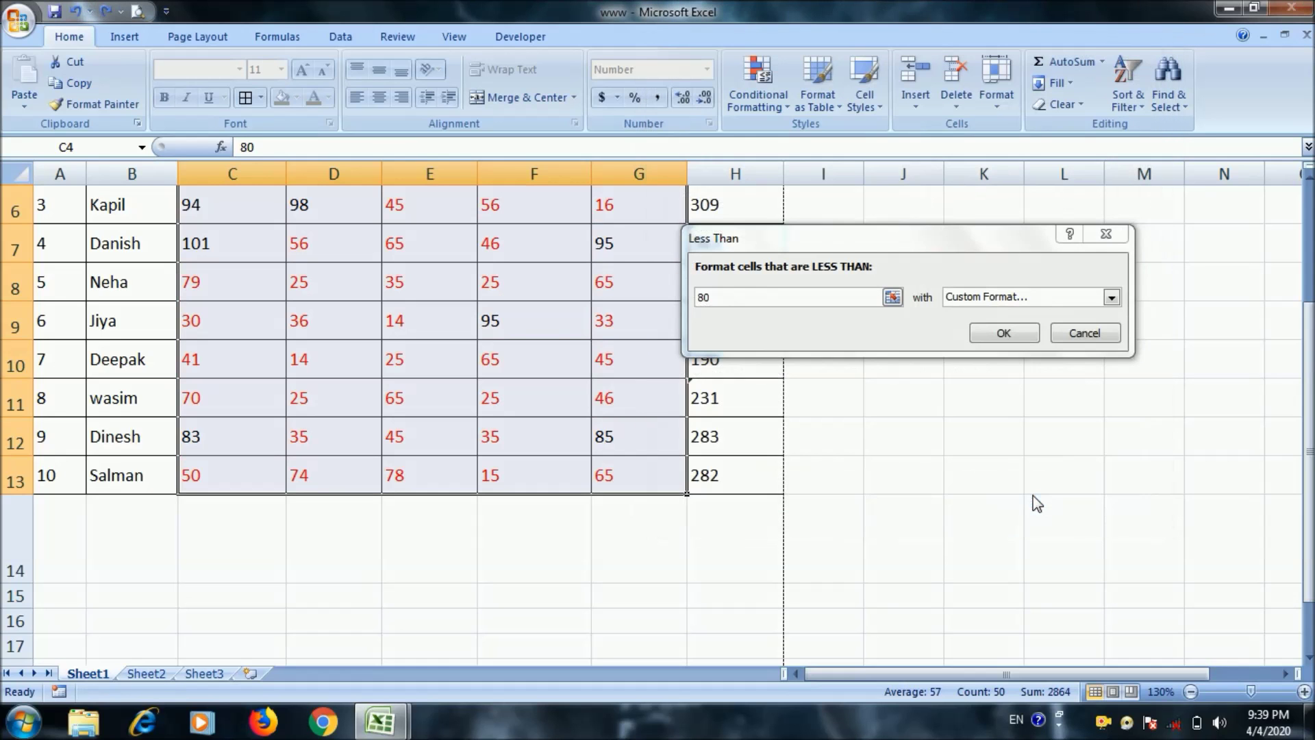
pyautogui.click(1004, 333)
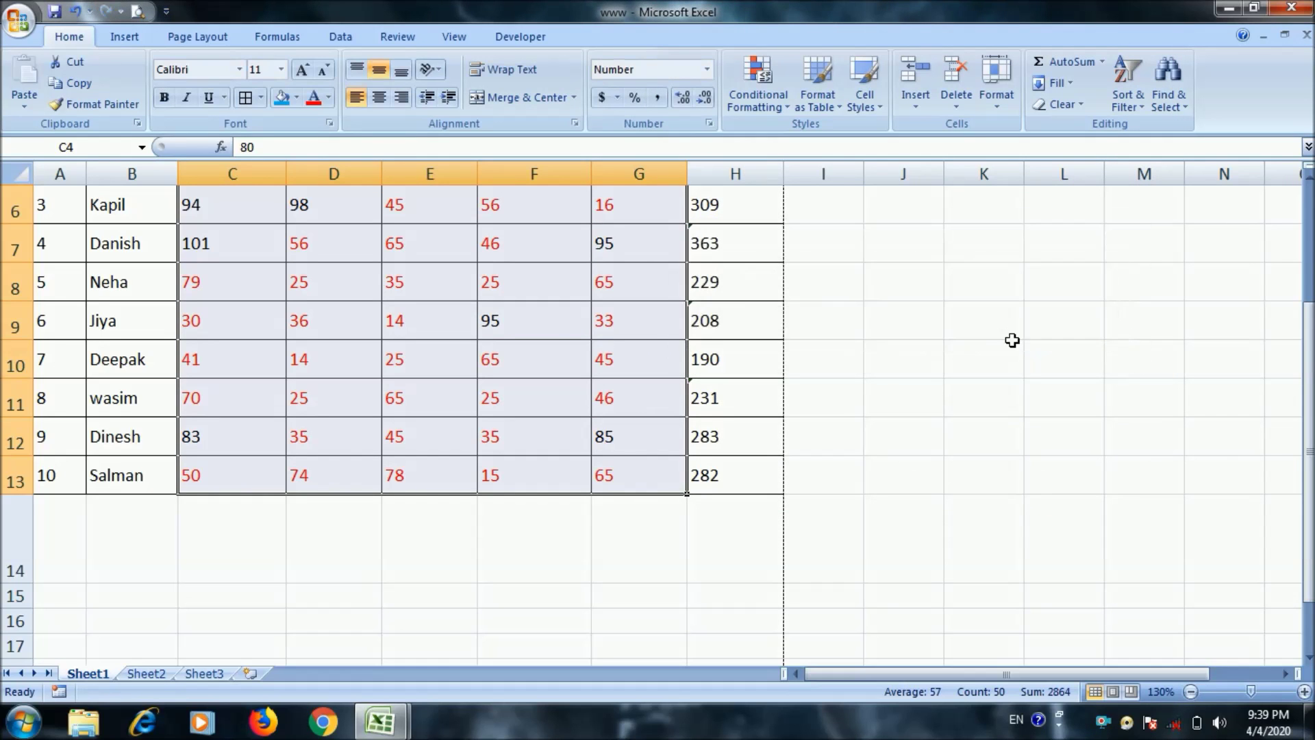
pyautogui.scroll(2, 832, 407)
pyautogui.scroll(-1, 829, 416)
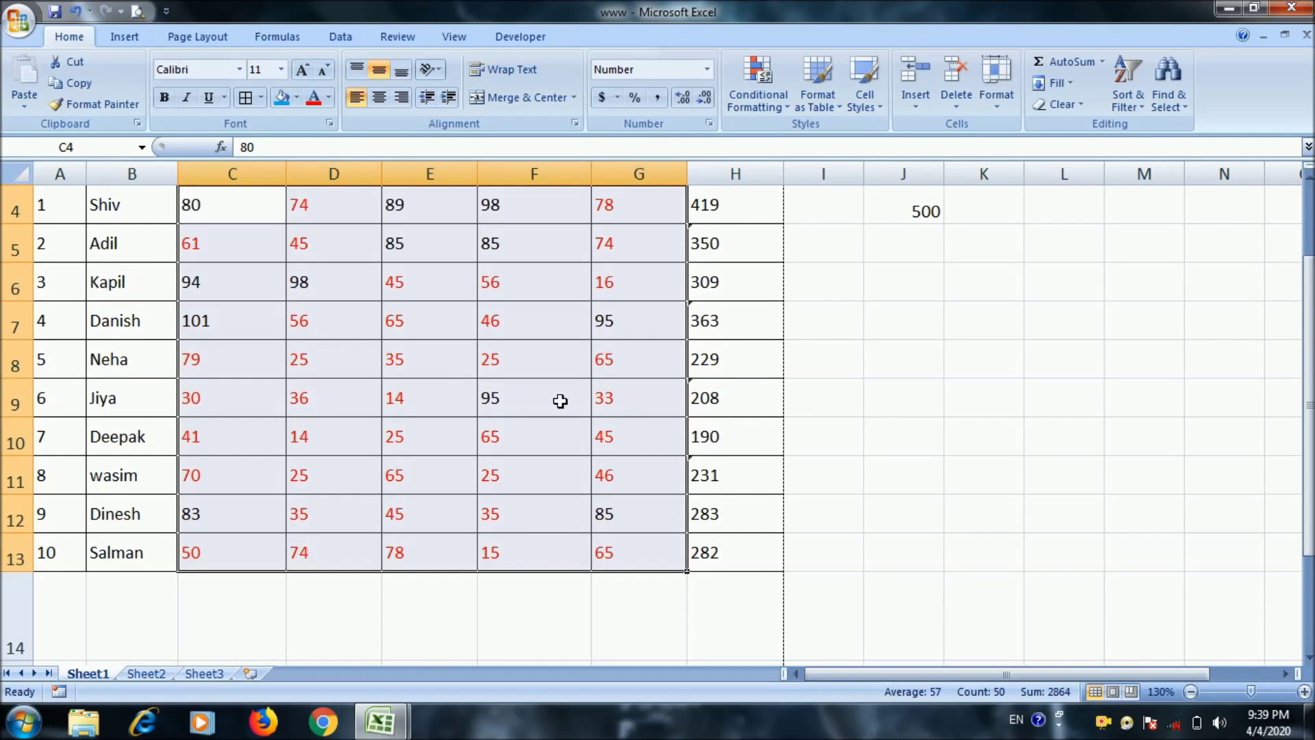
# Start a Between rule on C4:G13 with limits 80 and 98
pyautogui.click(557, 402)
pyautogui.scroll(1, 958, 425)
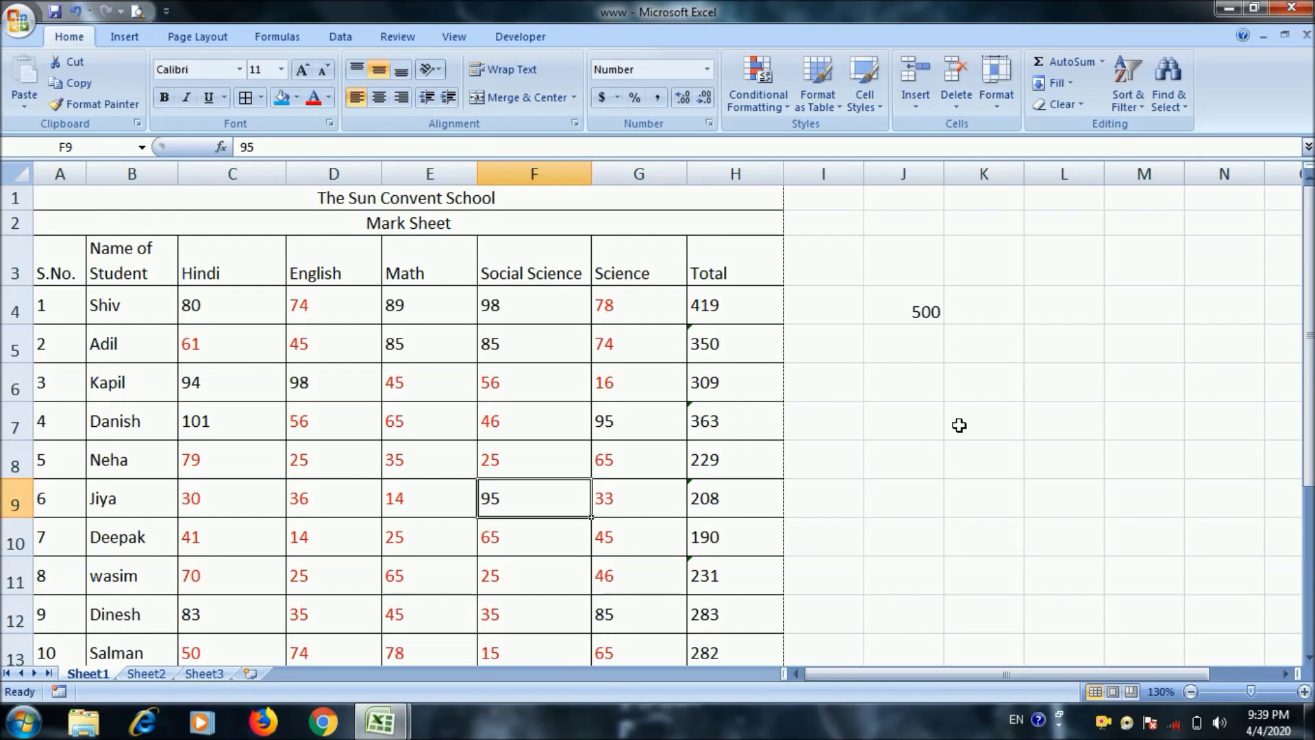
pyautogui.moveTo(193, 321); pyautogui.dragTo(655, 477)
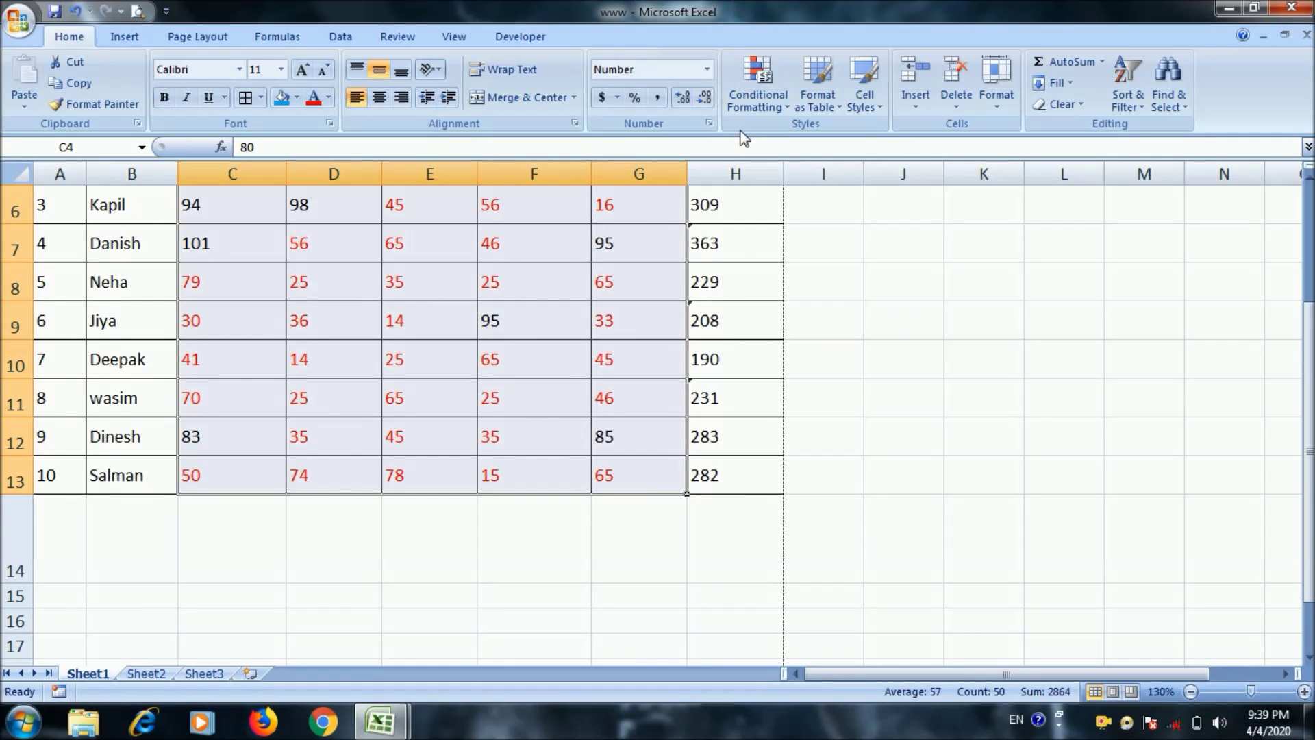
pyautogui.click(757, 82)
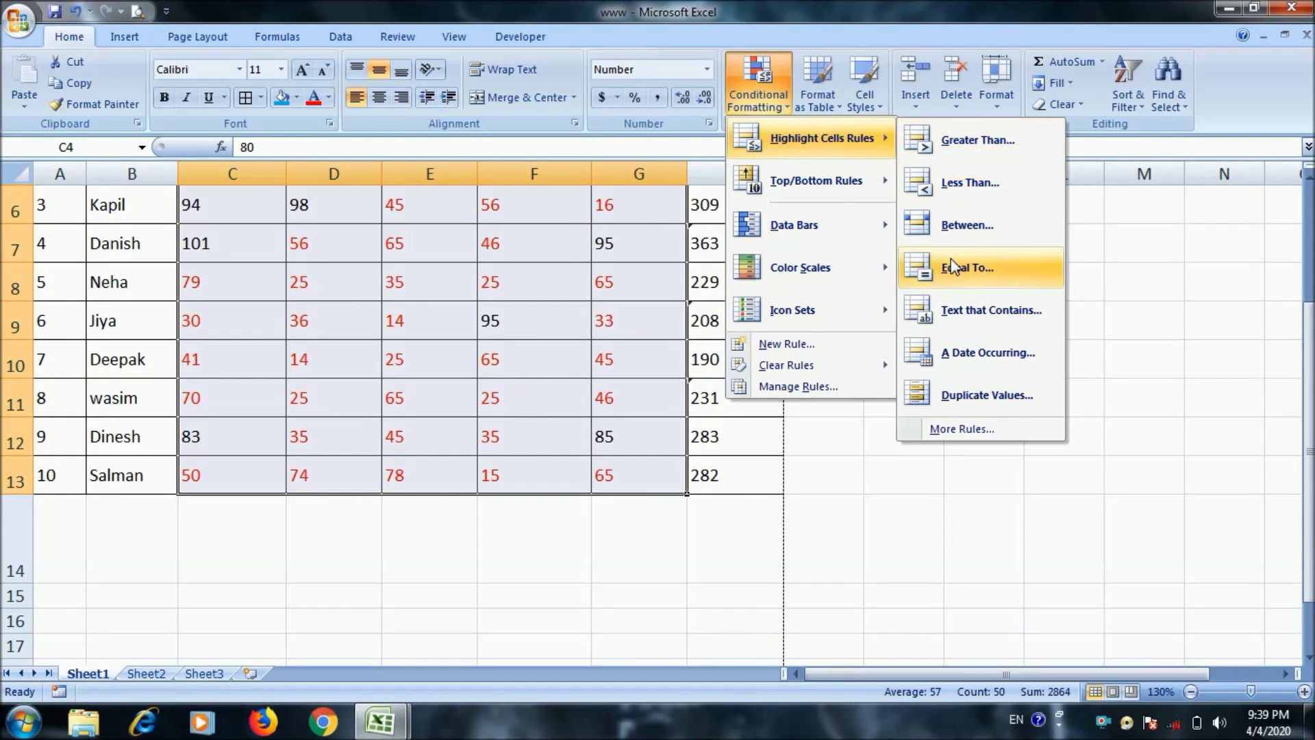
pyautogui.click(974, 245)
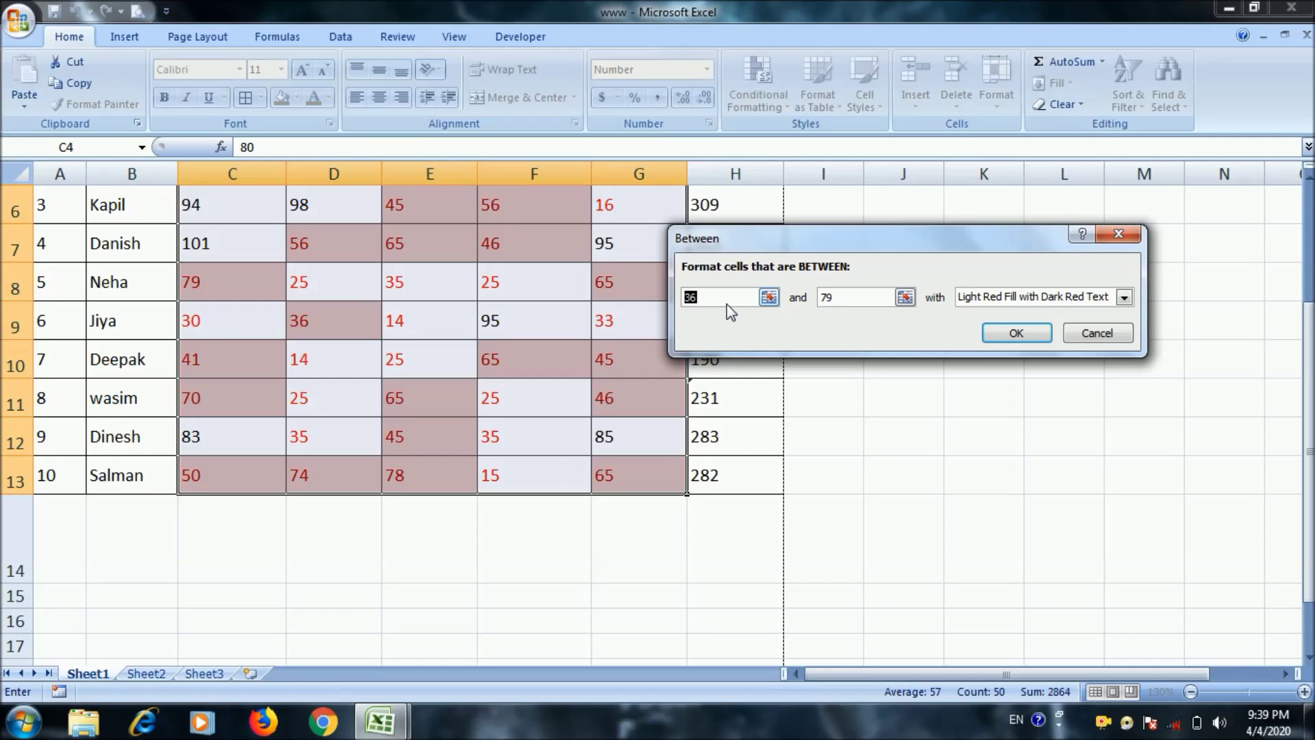
pyautogui.write('70')
pyautogui.press('Tab')
pyautogui.write('98')
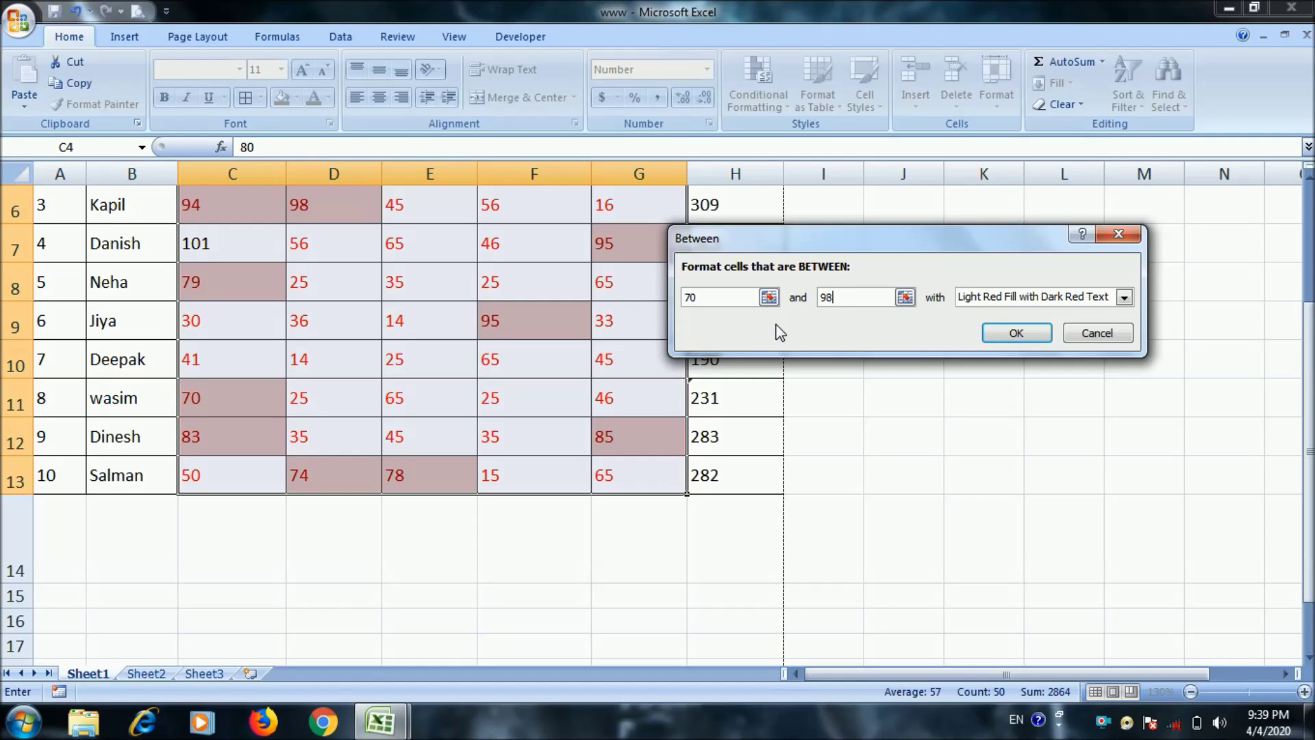
pyautogui.hotkey('shift', 'Tab')
pyautogui.write('80')
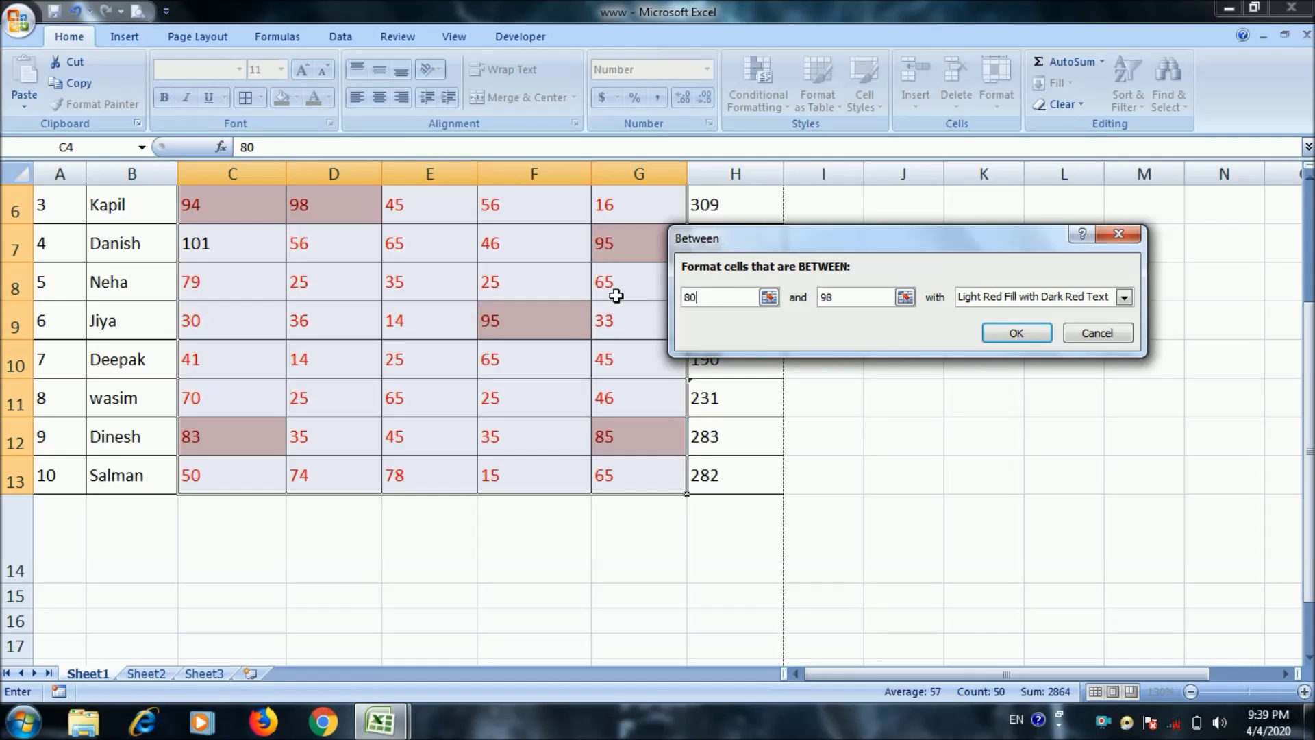
# Apply the 80–98 rule with Light Red Fill with Dark Red Text
pyautogui.click(1035, 305)
pyautogui.click(1040, 305)
pyautogui.click(1011, 308)
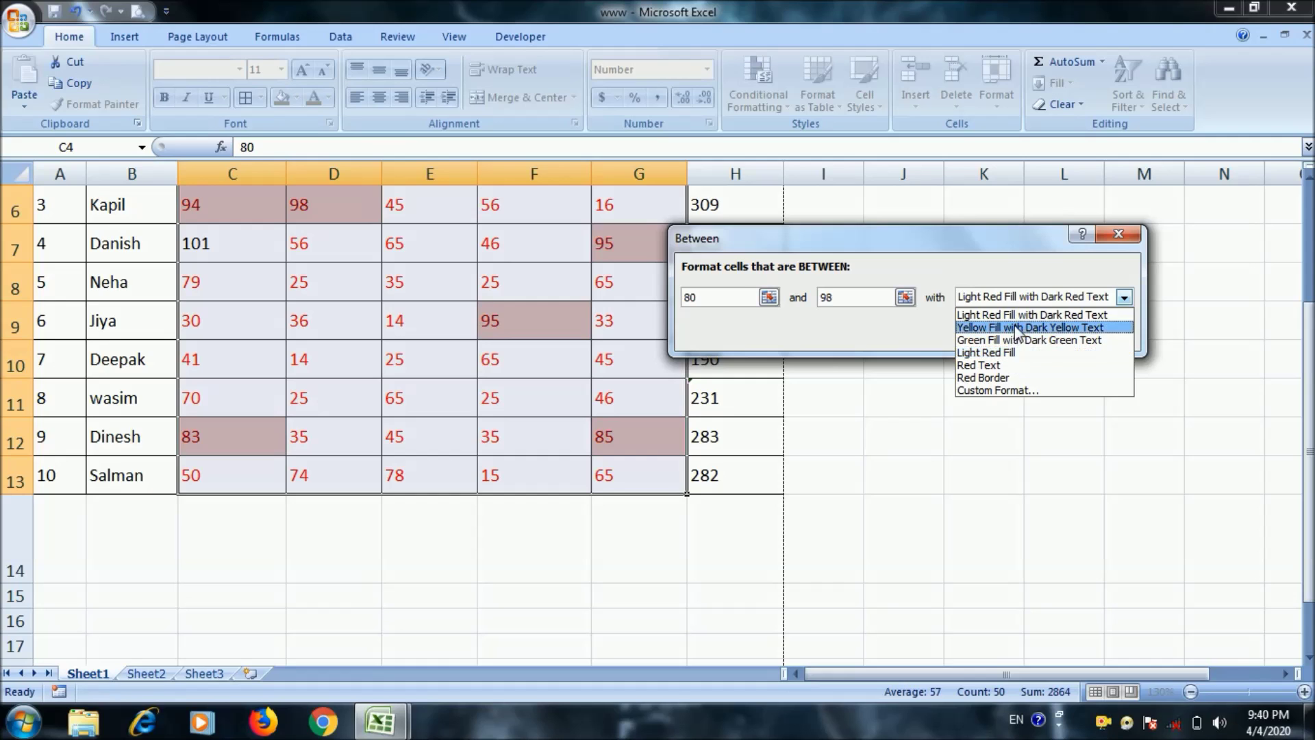
pyautogui.click(1024, 320)
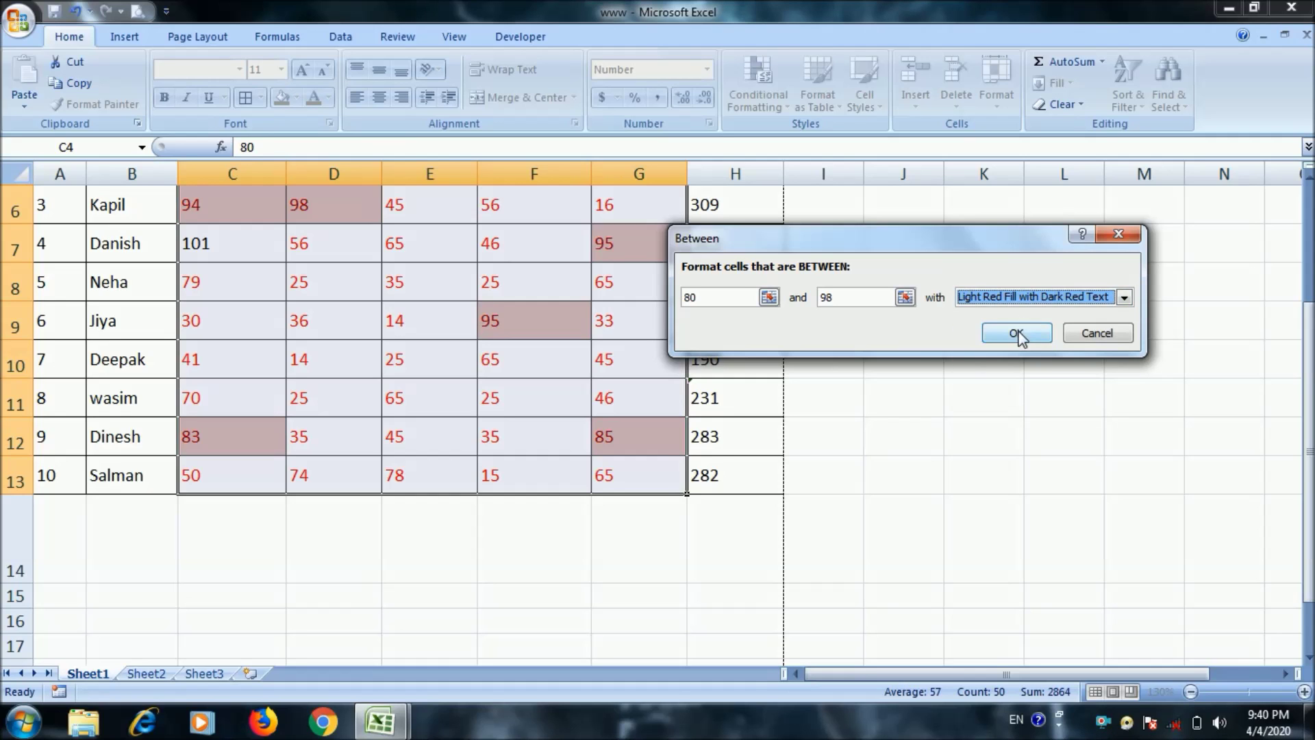
pyautogui.click(1013, 331)
pyautogui.click(887, 390)
pyautogui.scroll(2, 888, 387)
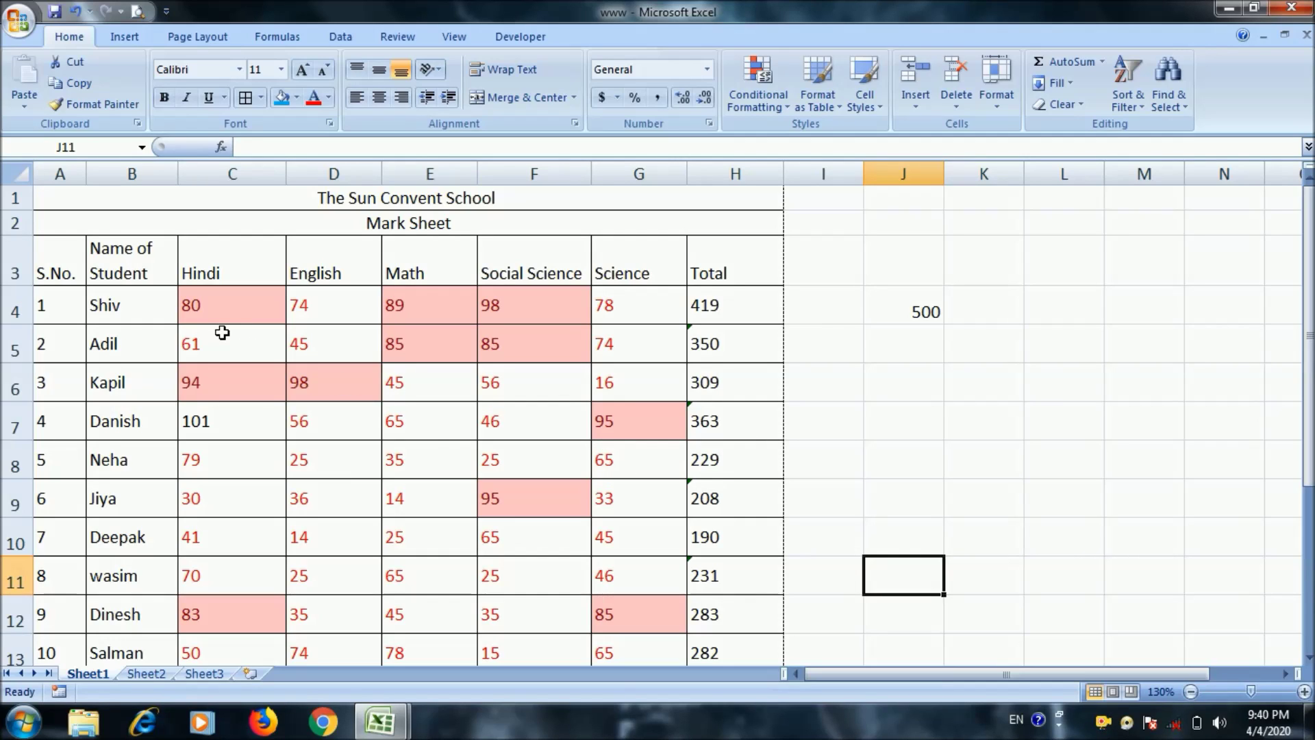
# Clear all formatting from the marks in C4:G13, leaving plain numbers
pyautogui.scroll(-1, 519, 600)
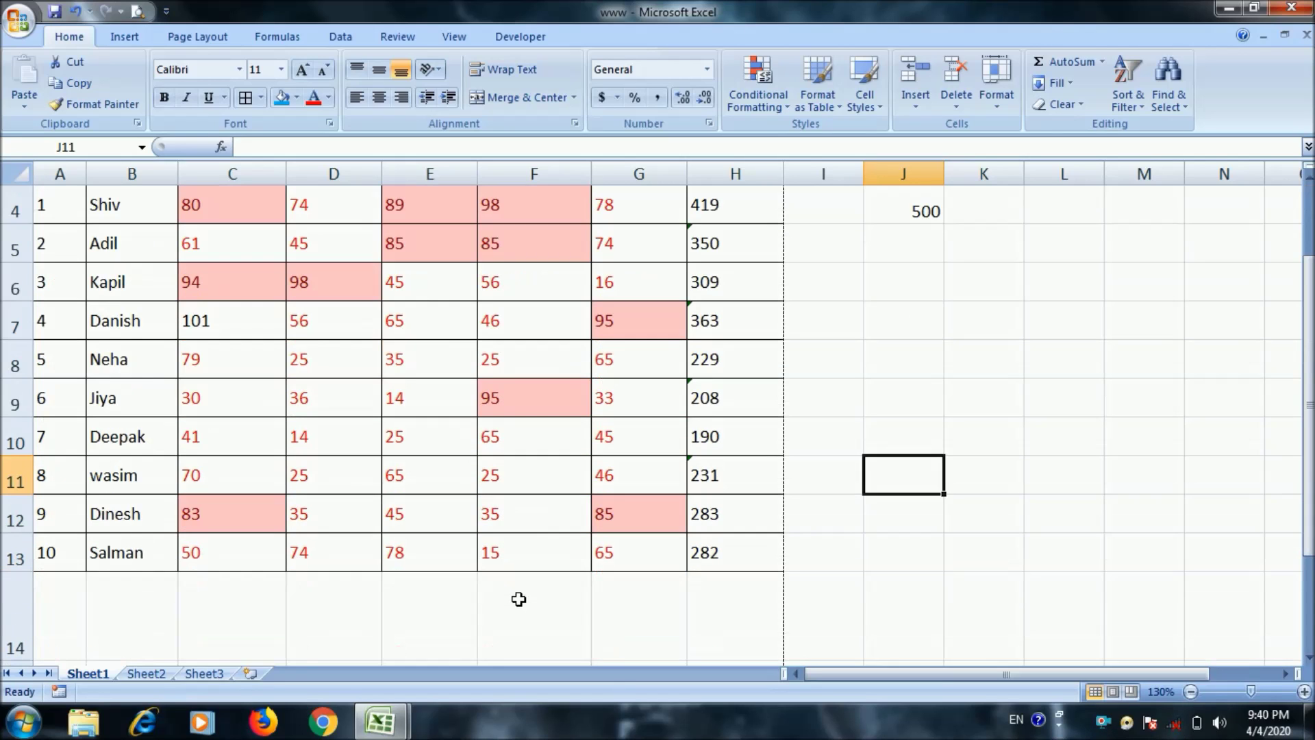
pyautogui.scroll(1, 608, 524)
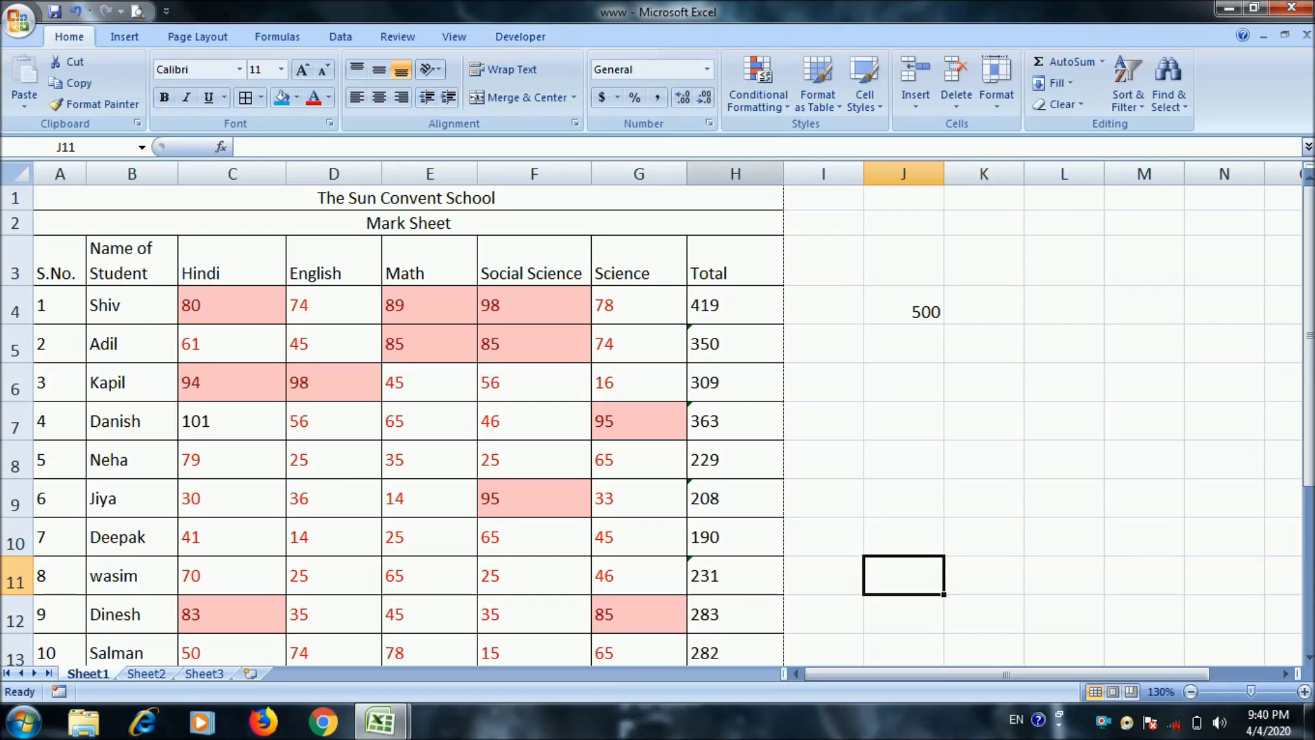
pyautogui.moveTo(211, 317); pyautogui.dragTo(691, 726)
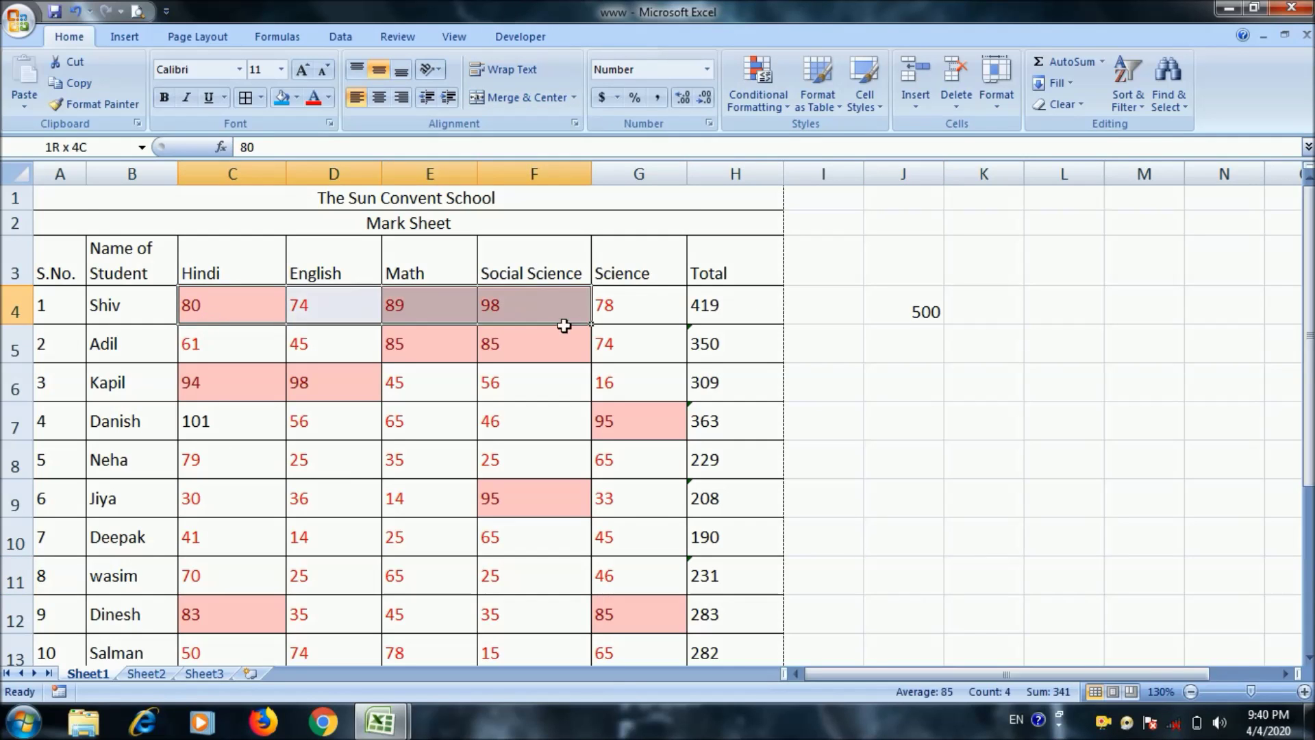
pyautogui.moveTo(691, 726); pyautogui.dragTo(672, 473)
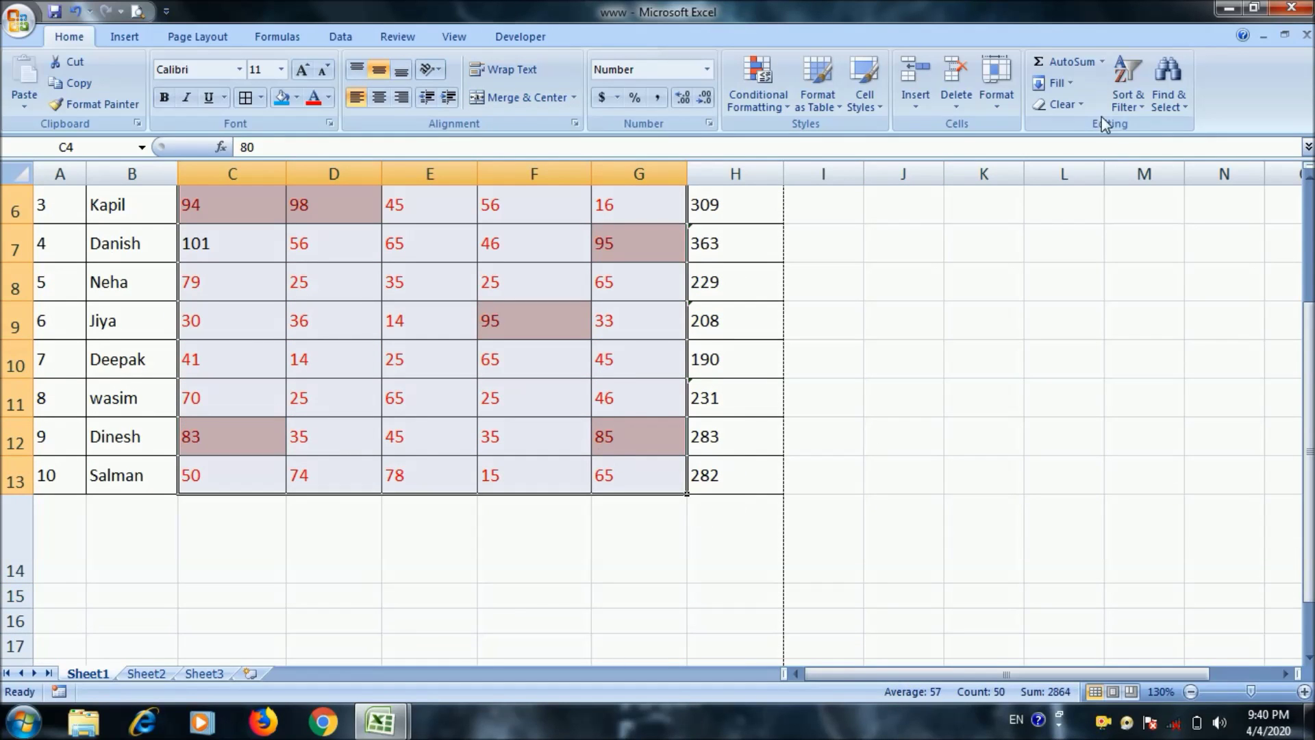
pyautogui.click(1062, 106)
pyautogui.click(1073, 153)
pyautogui.click(922, 427)
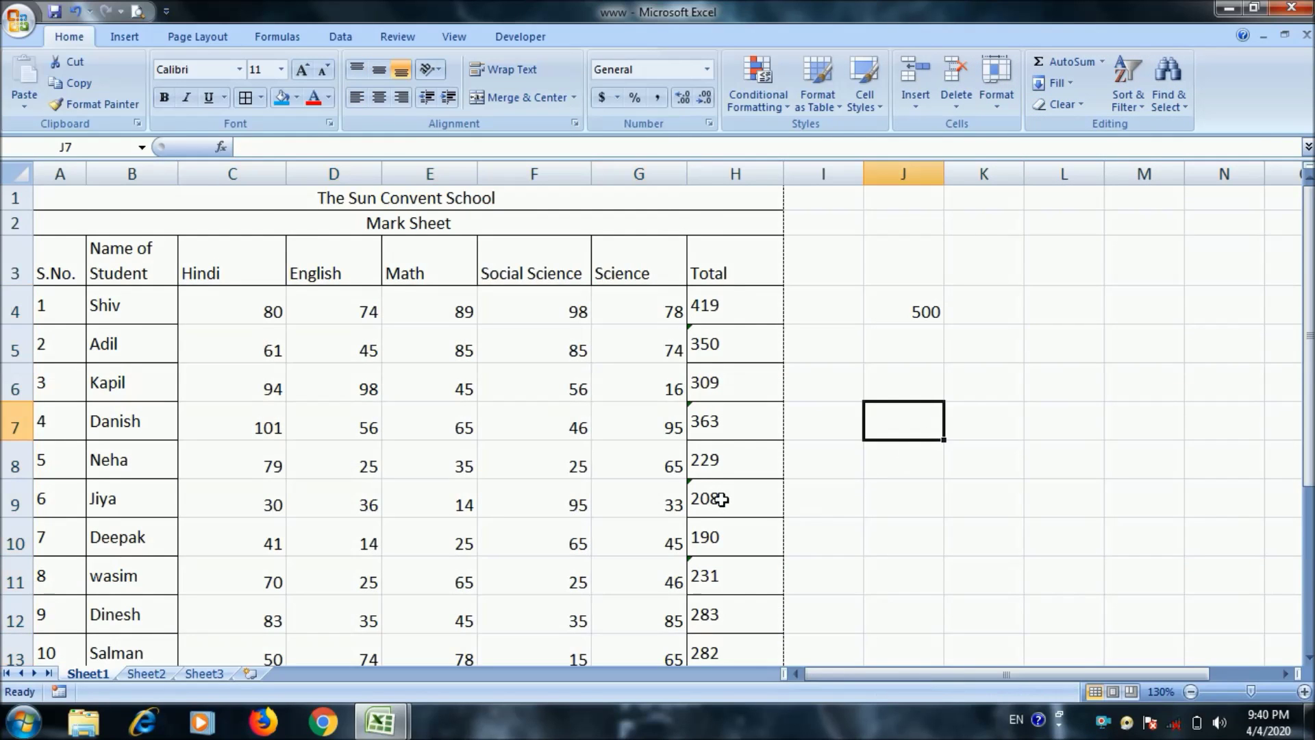
# Select the marks range C4:G13 again
pyautogui.scroll(-1, 553, 381)
pyautogui.scroll(1, 314, 281)
pyautogui.moveTo(238, 314)
pyautogui.mouseDown()
pyautogui.moveTo(678, 611)
pyautogui.moveTo(681, 479)
pyautogui.mouseUp()
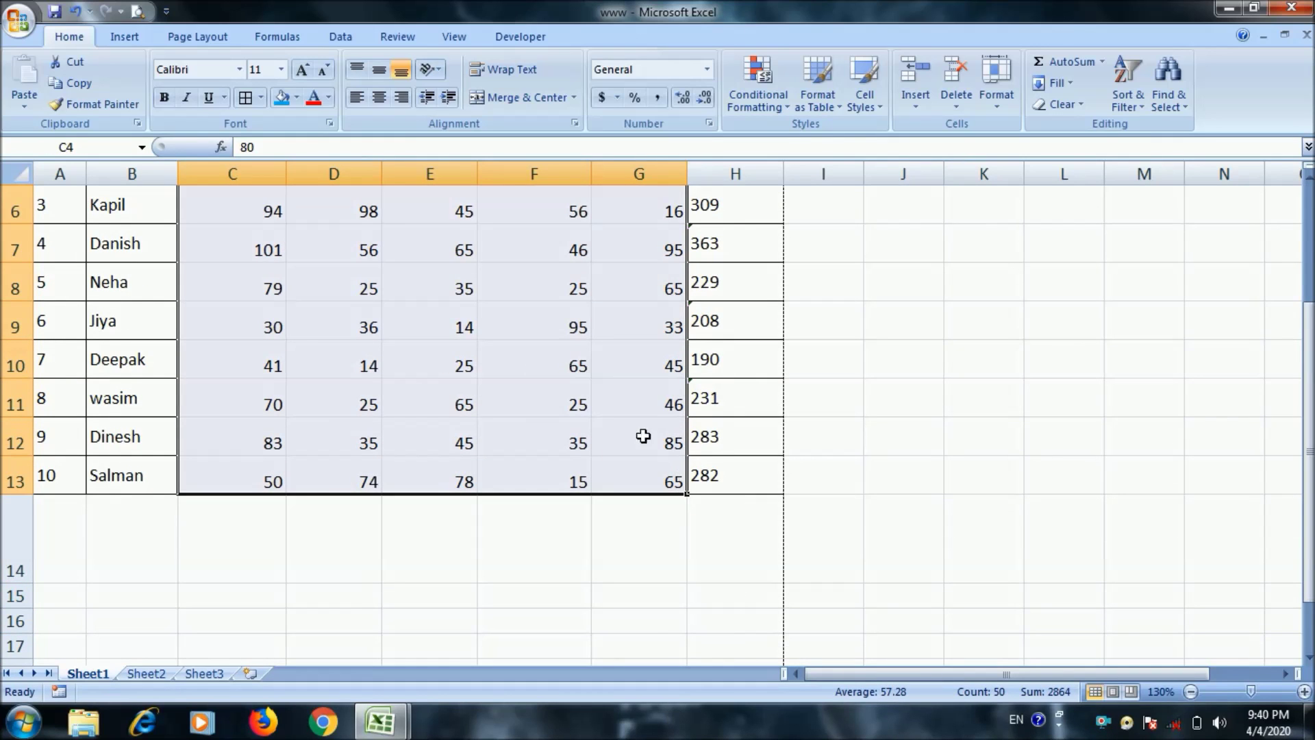
pyautogui.scroll(2, 799, 415)
pyautogui.click(799, 356)
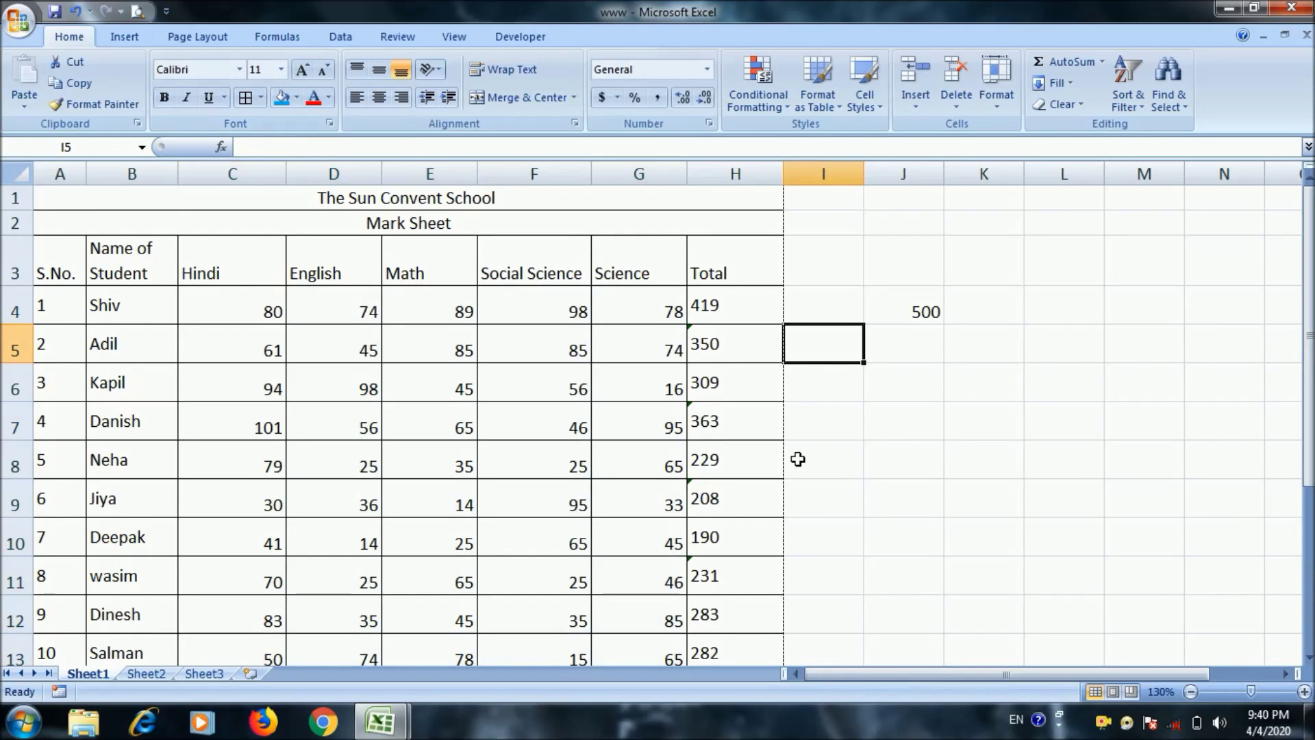
pyautogui.scroll(-1, 843, 501)
pyautogui.scroll(1, 843, 501)
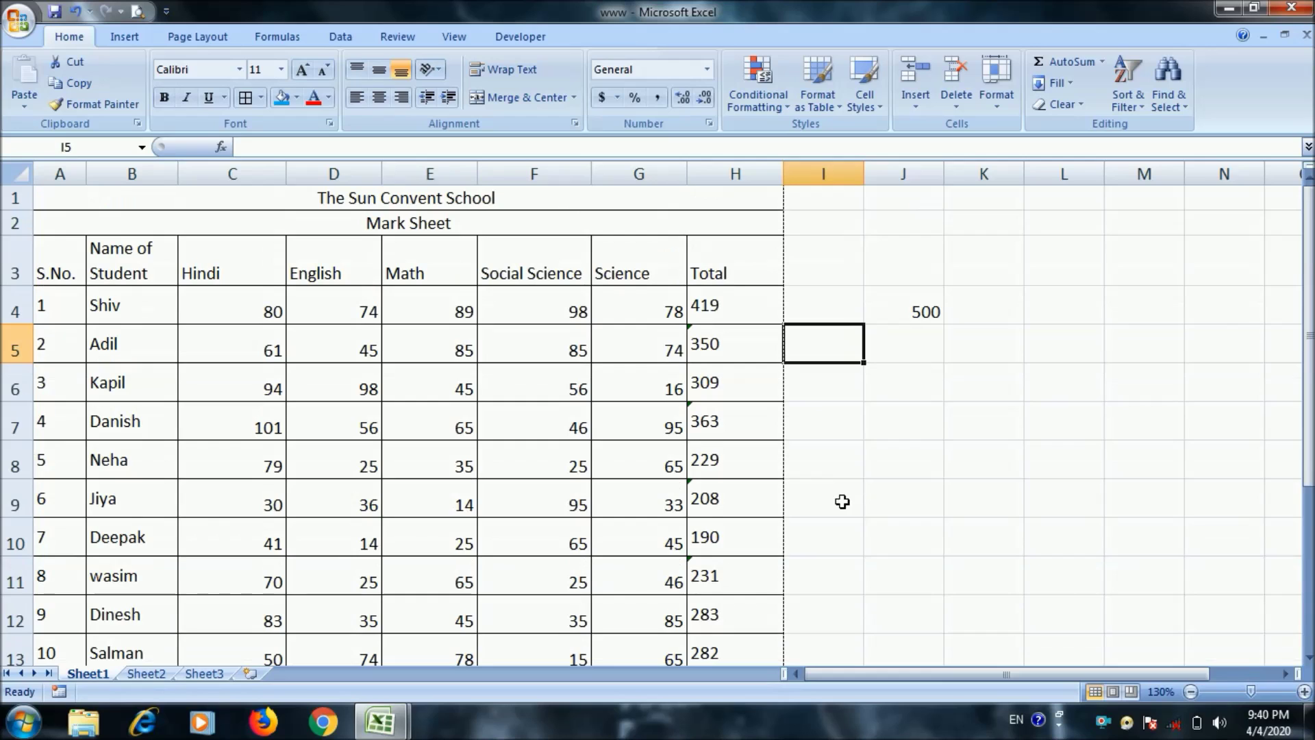
pyautogui.click(260, 316)
pyautogui.moveTo(382, 314); pyautogui.dragTo(684, 557)
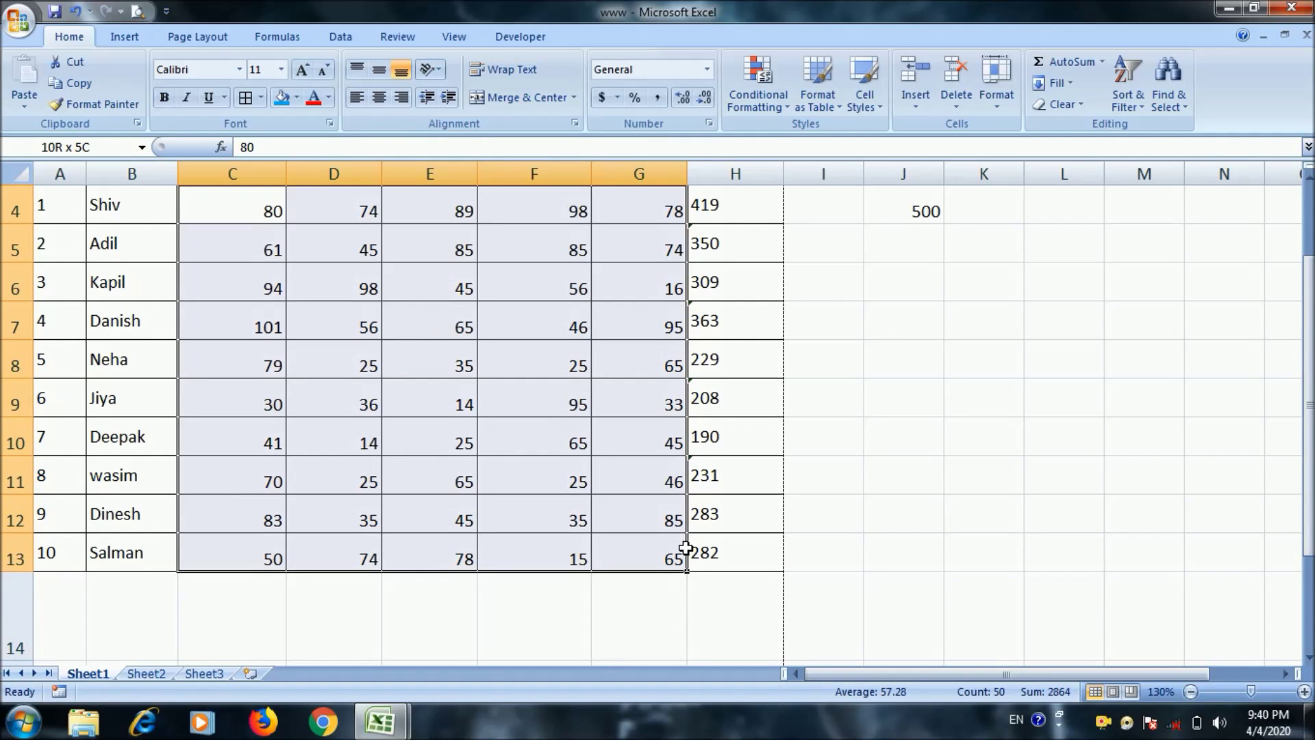
pyautogui.click(762, 86)
pyautogui.moveTo(820, 137)
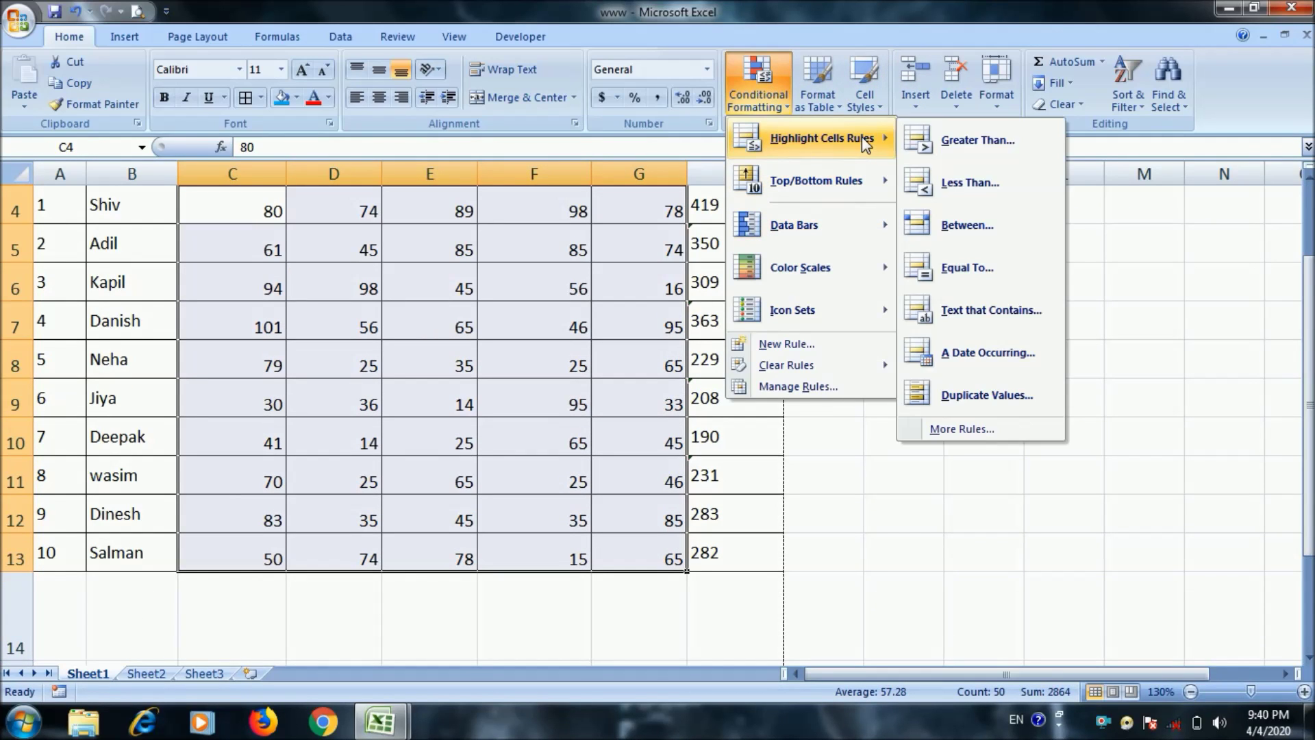
pyautogui.click(989, 277)
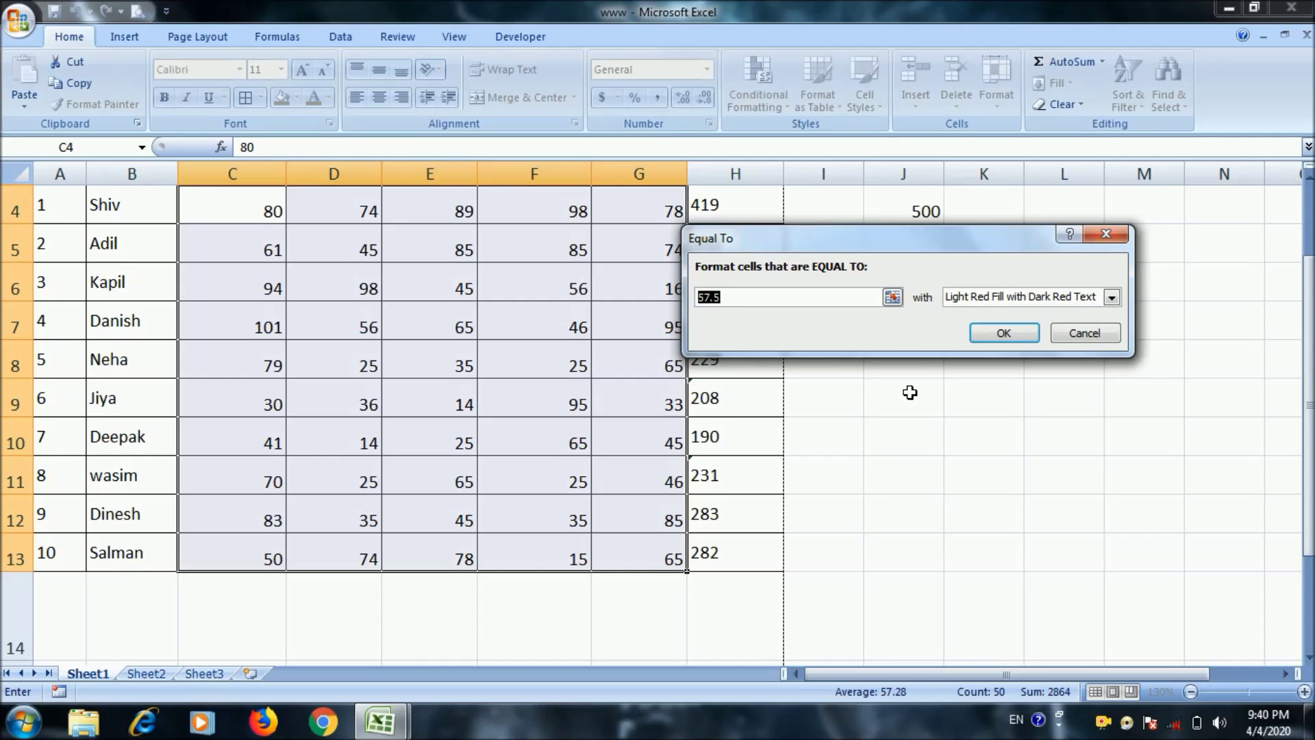
pyautogui.write('74')
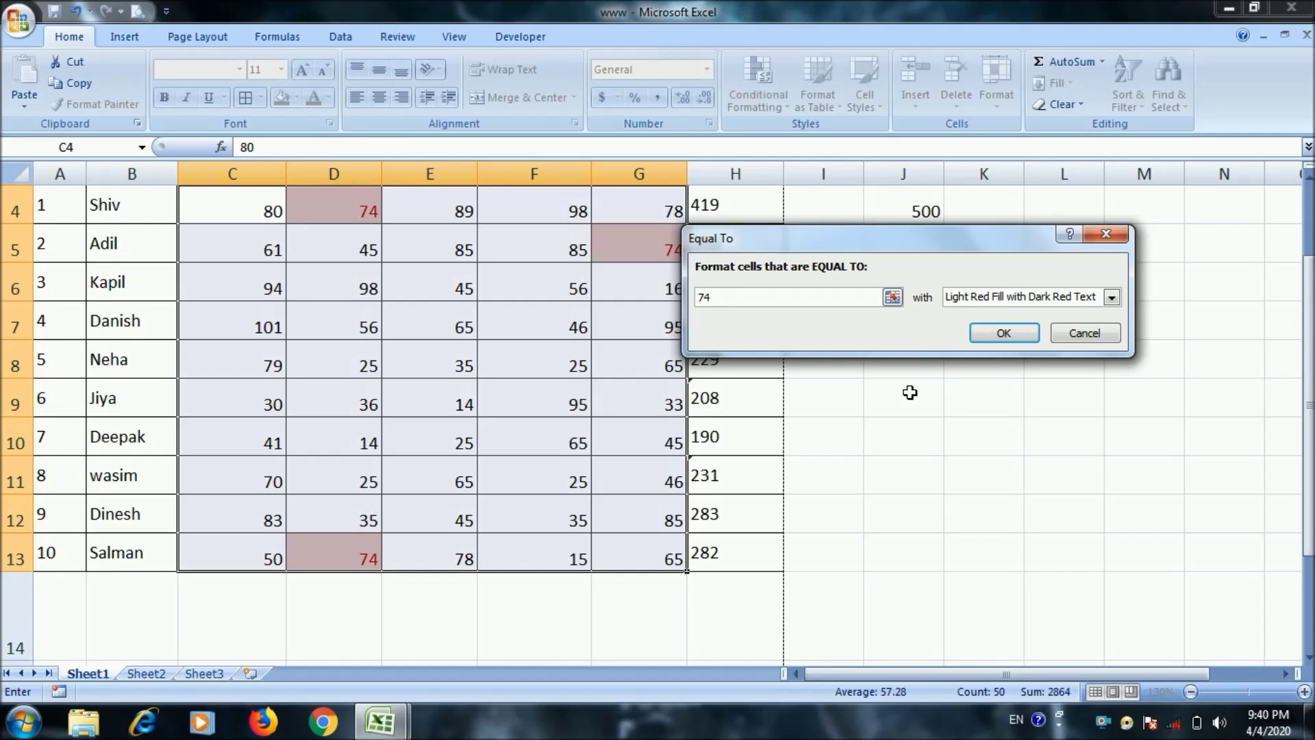
pyautogui.click(1004, 333)
pyautogui.click(909, 448)
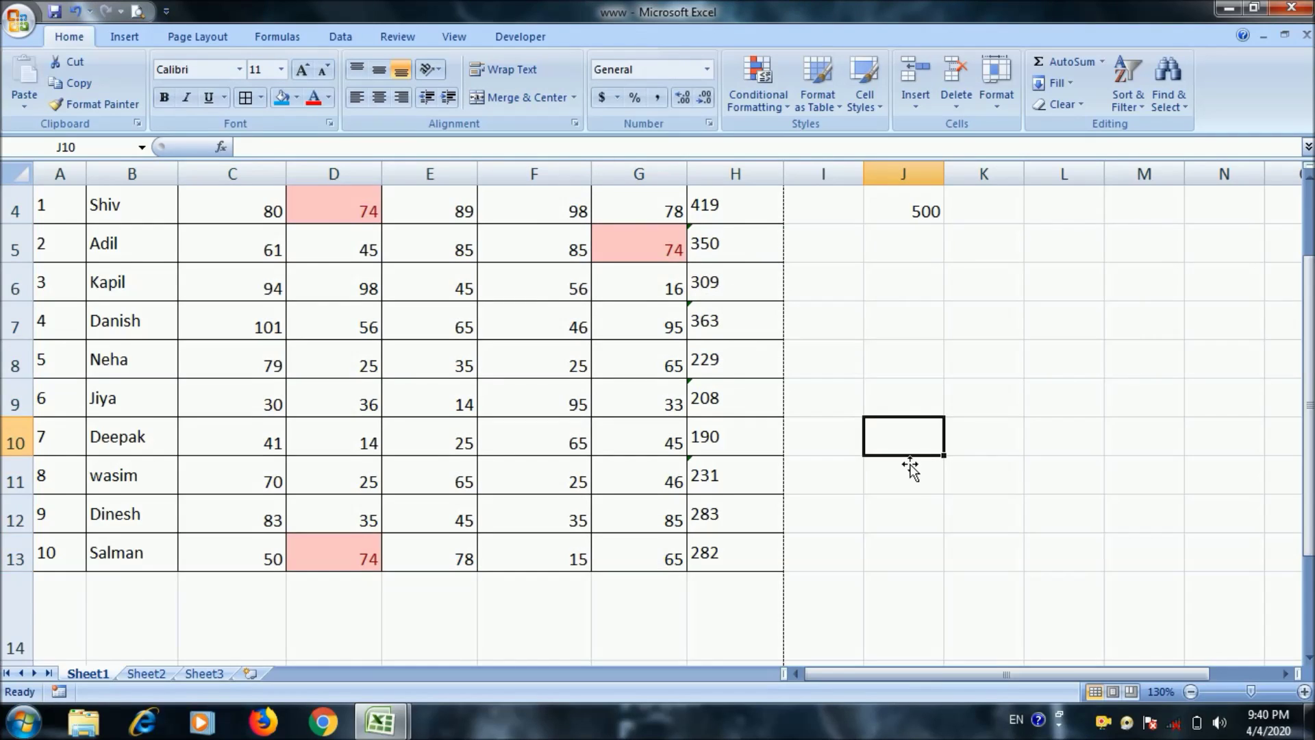
pyautogui.scroll(1, 911, 470)
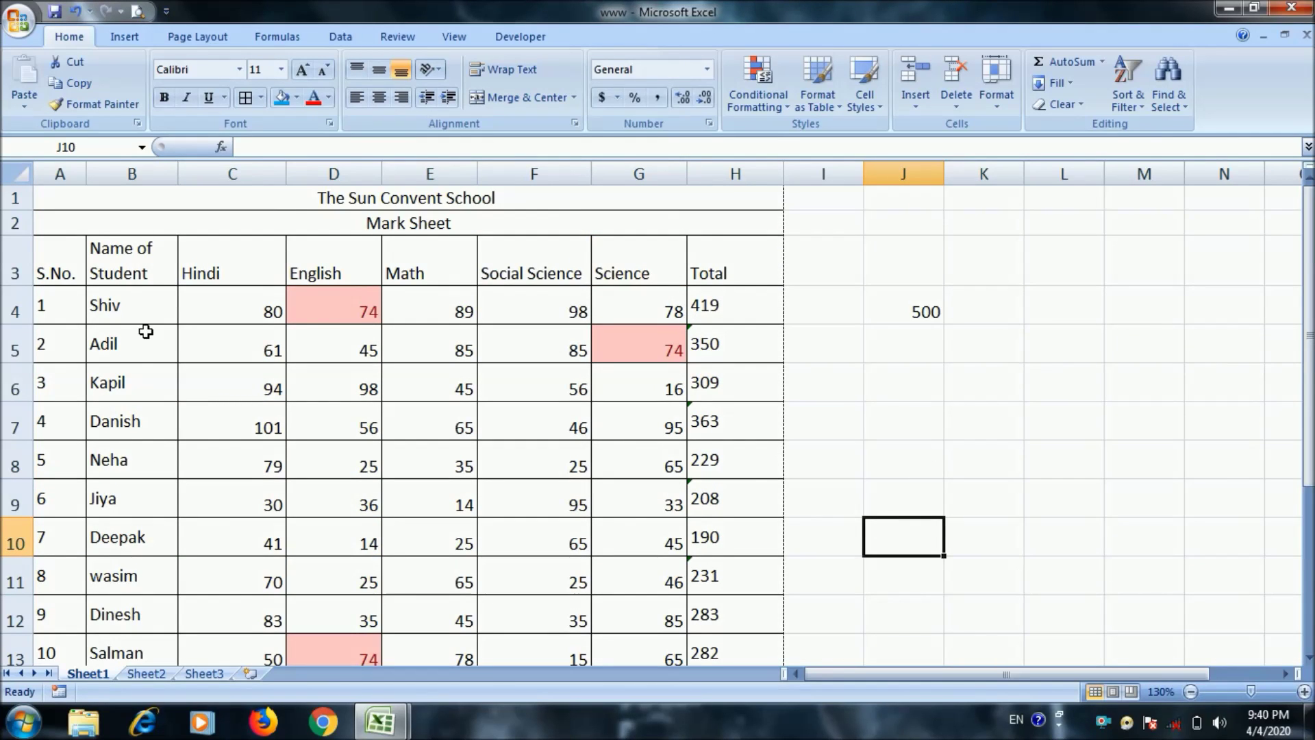
pyautogui.scroll(-2, 219, 535)
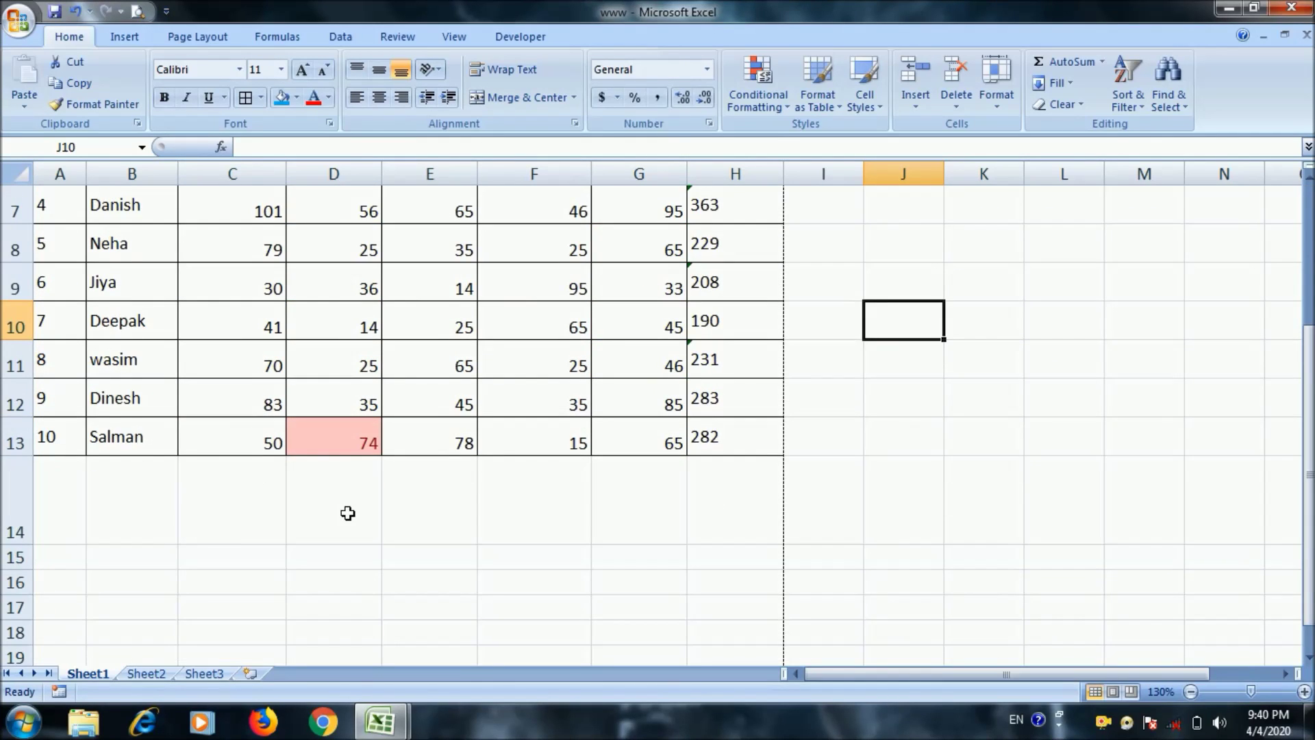
pyautogui.scroll(2, 348, 513)
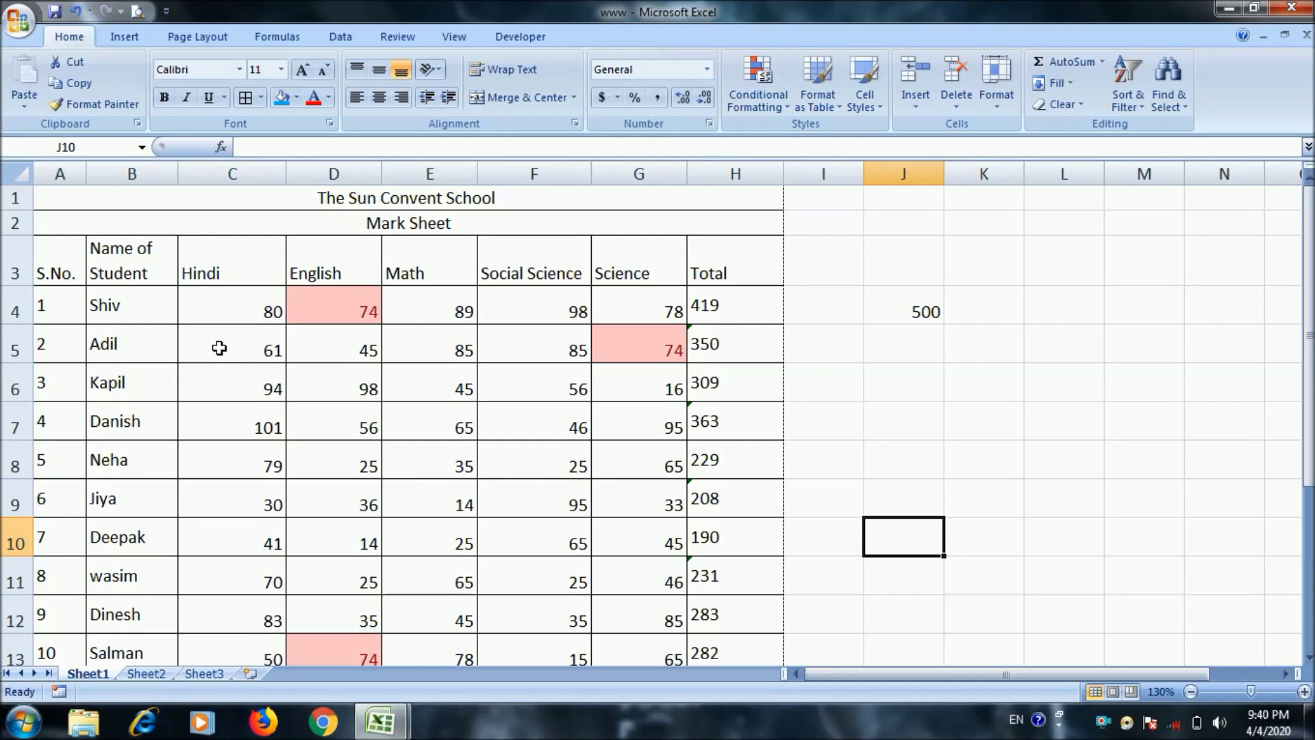
pyautogui.hotkey('ctrl', 'z')
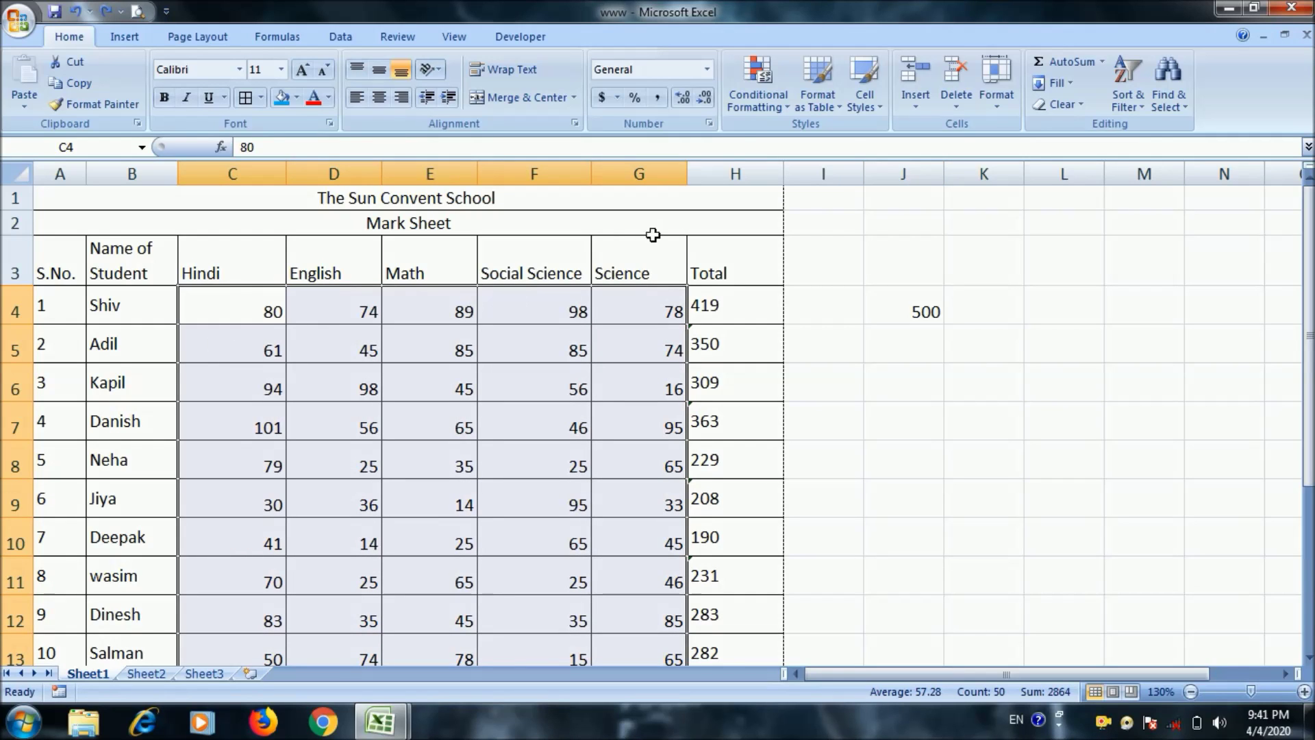
pyautogui.scroll(-1, 767, 187)
pyautogui.scroll(1, 760, 194)
pyautogui.click(757, 82)
pyautogui.moveTo(811, 138)
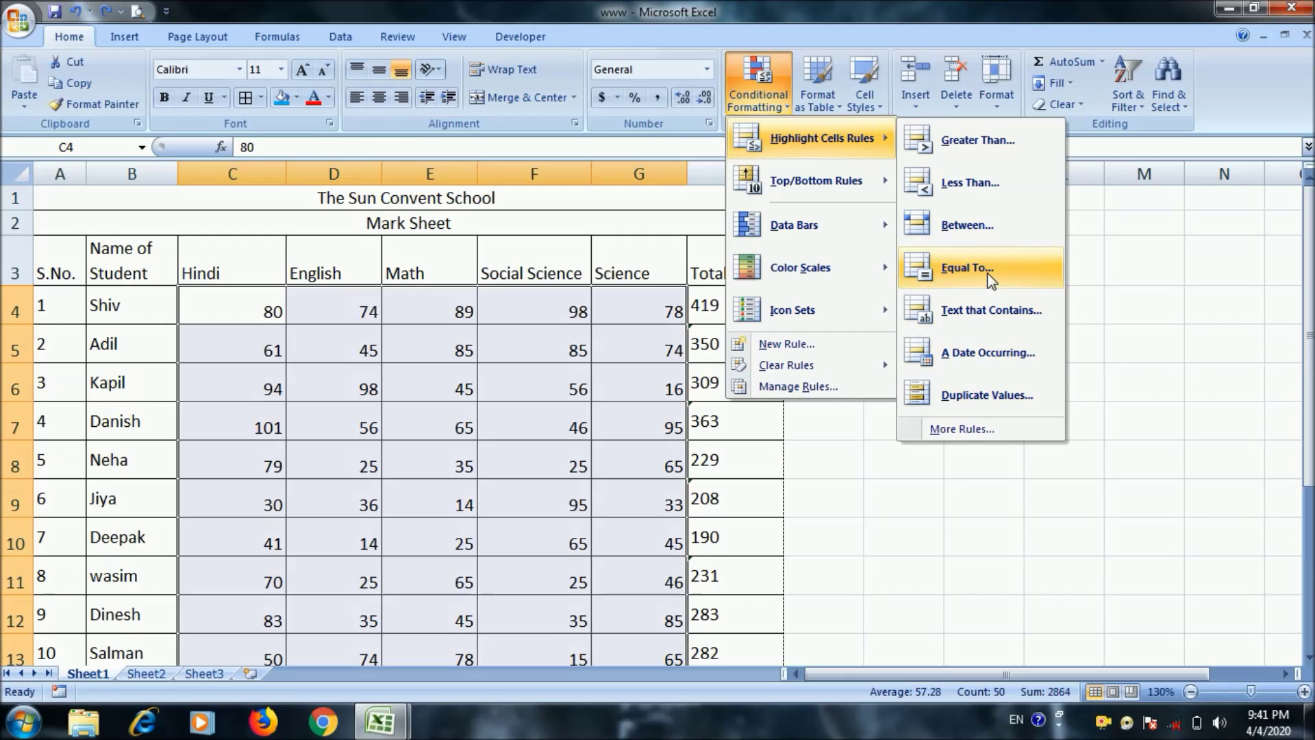
# Start a Duplicate Values rule for C4:G13, previewing Light Red Fill with Dark Red Text
pyautogui.click(1000, 407)
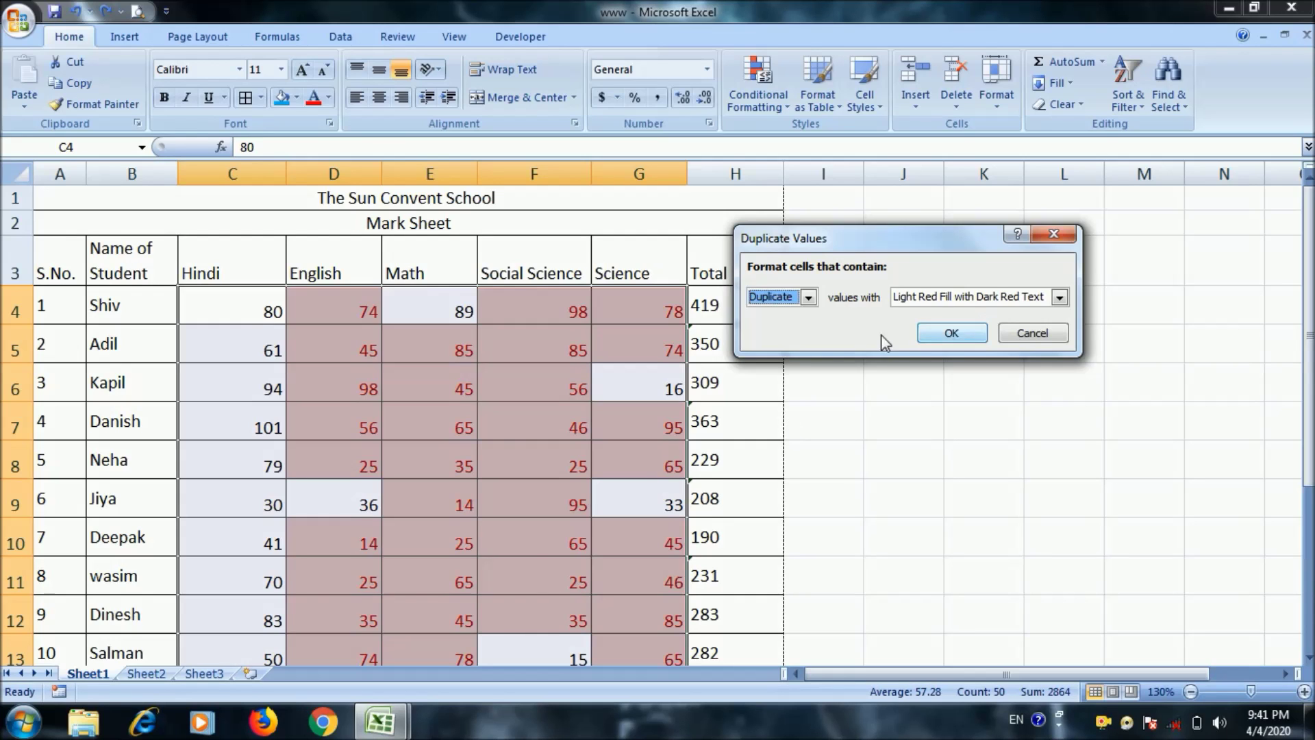
# Change the duplicate-value highlighting to Green Fill with Dark Green Text
pyautogui.click(932, 297)
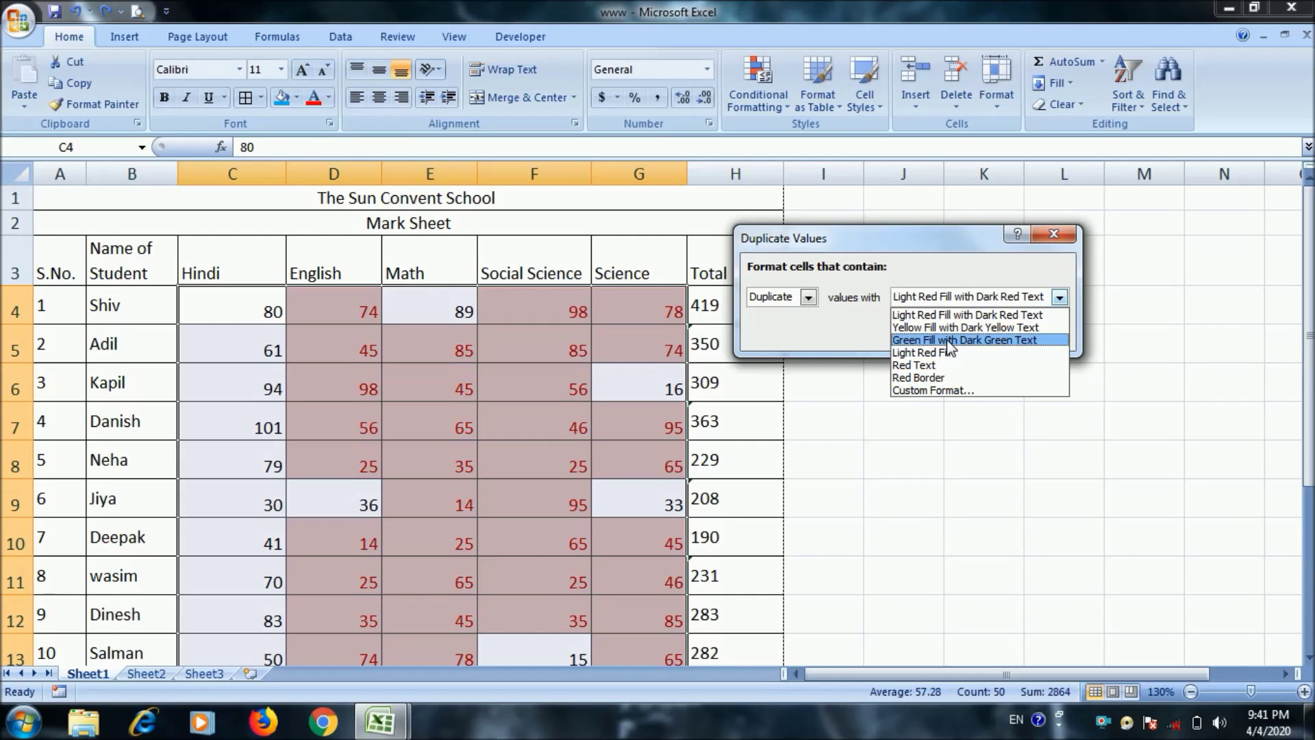
pyautogui.click(964, 340)
pyautogui.click(947, 333)
pyautogui.click(898, 544)
# Check the marks in D4, G5, F4 and D6, then undo the green highlighting
pyautogui.scroll(-1, 898, 545)
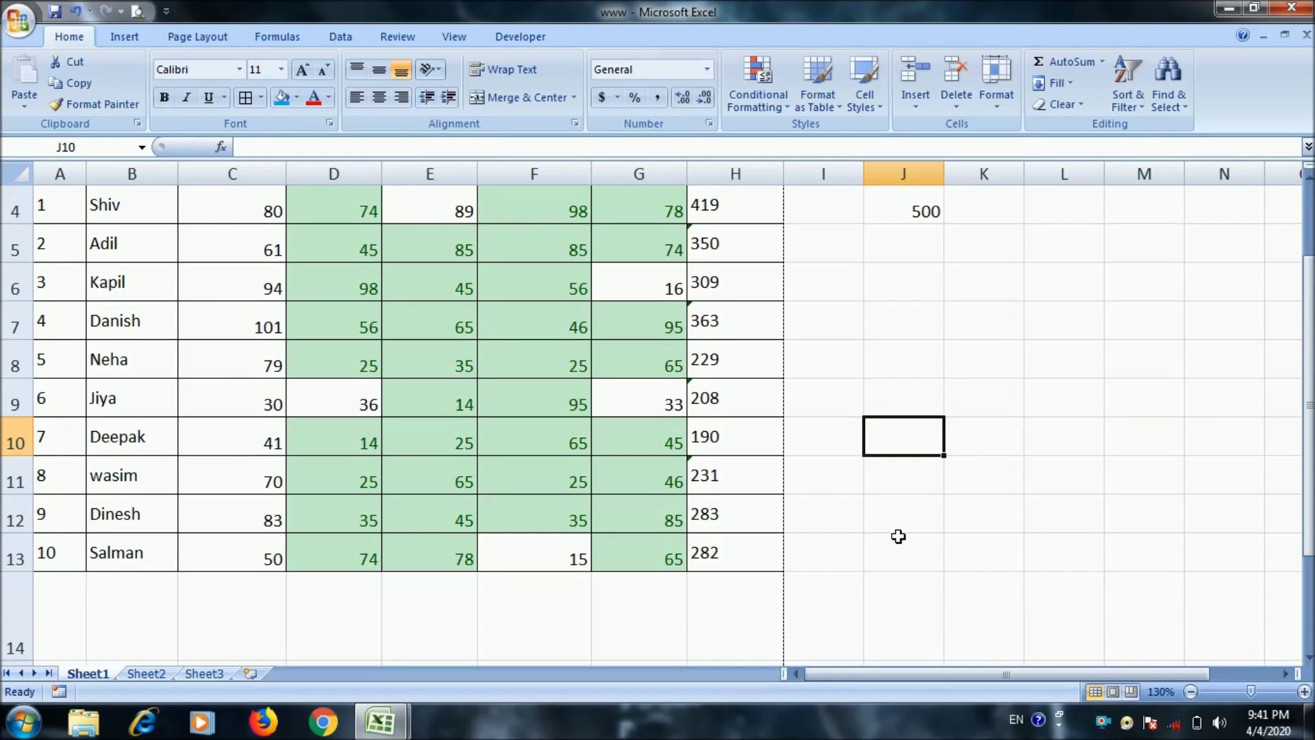
pyautogui.scroll(1, 898, 536)
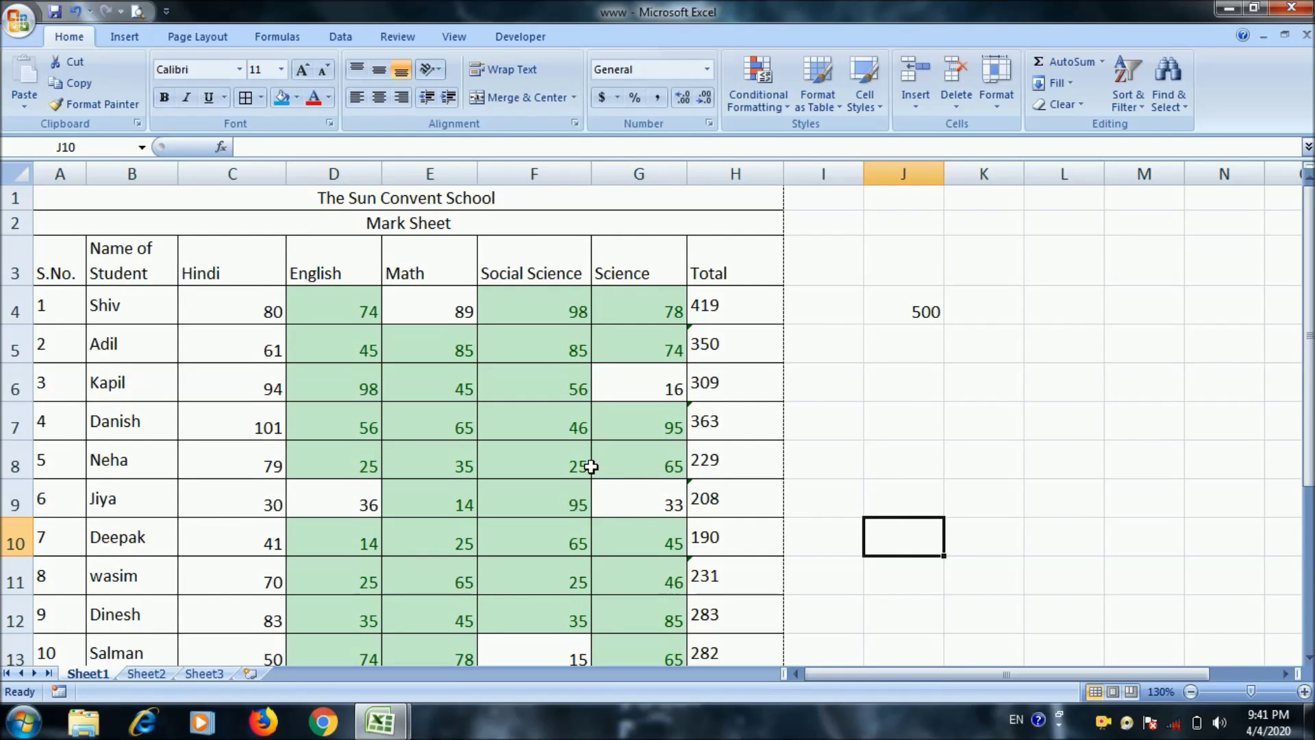
pyautogui.click(355, 315)
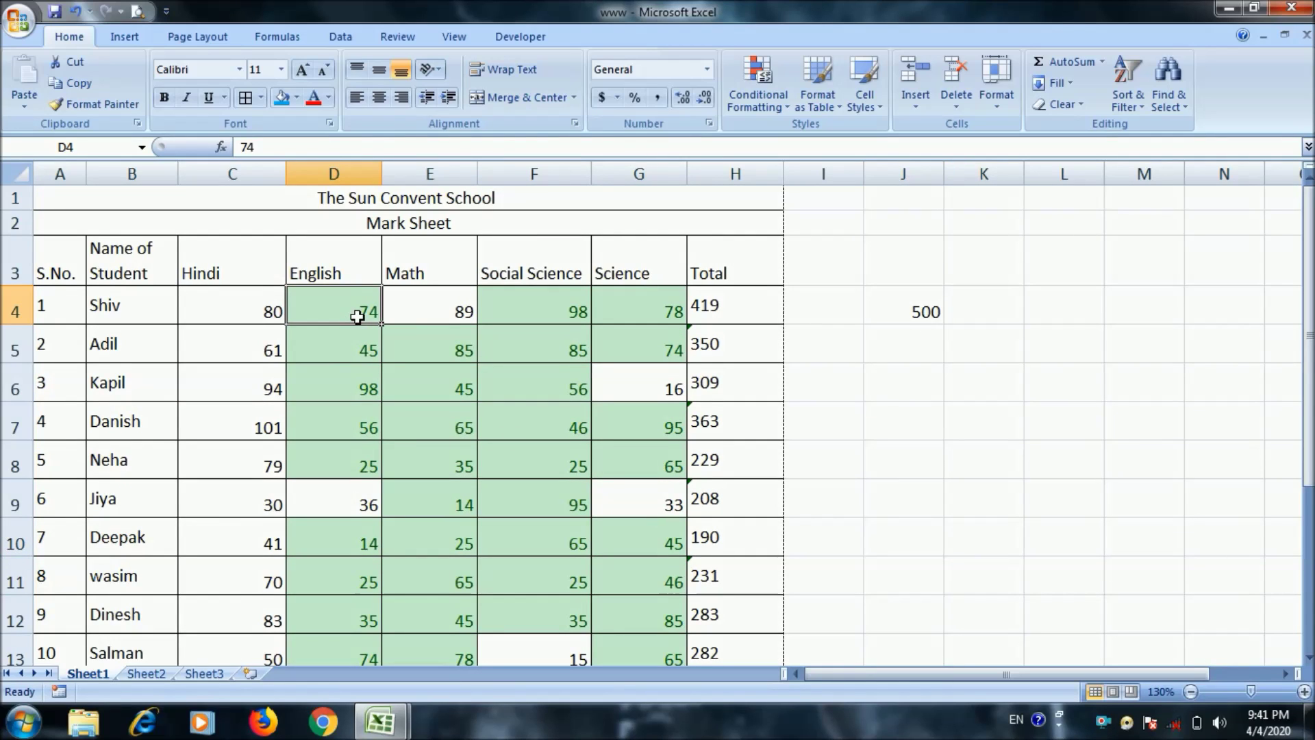
pyautogui.click(682, 358)
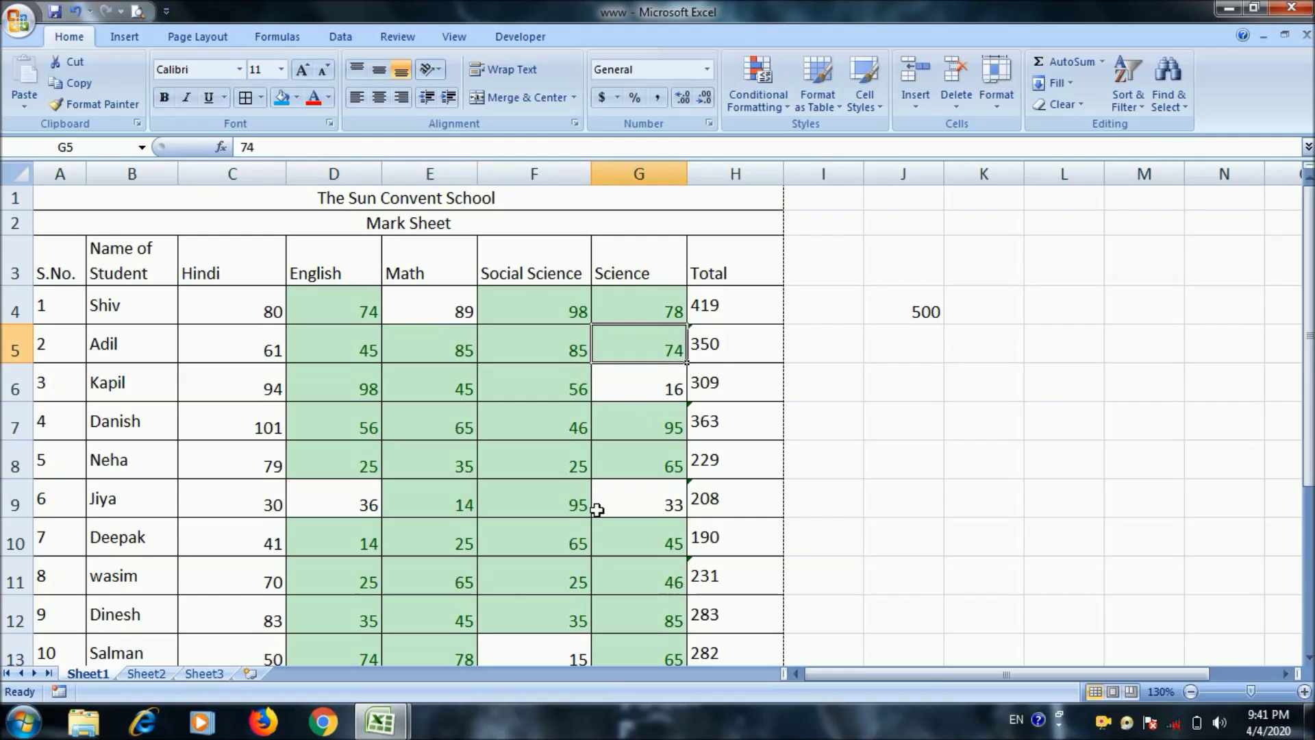
pyautogui.click(548, 319)
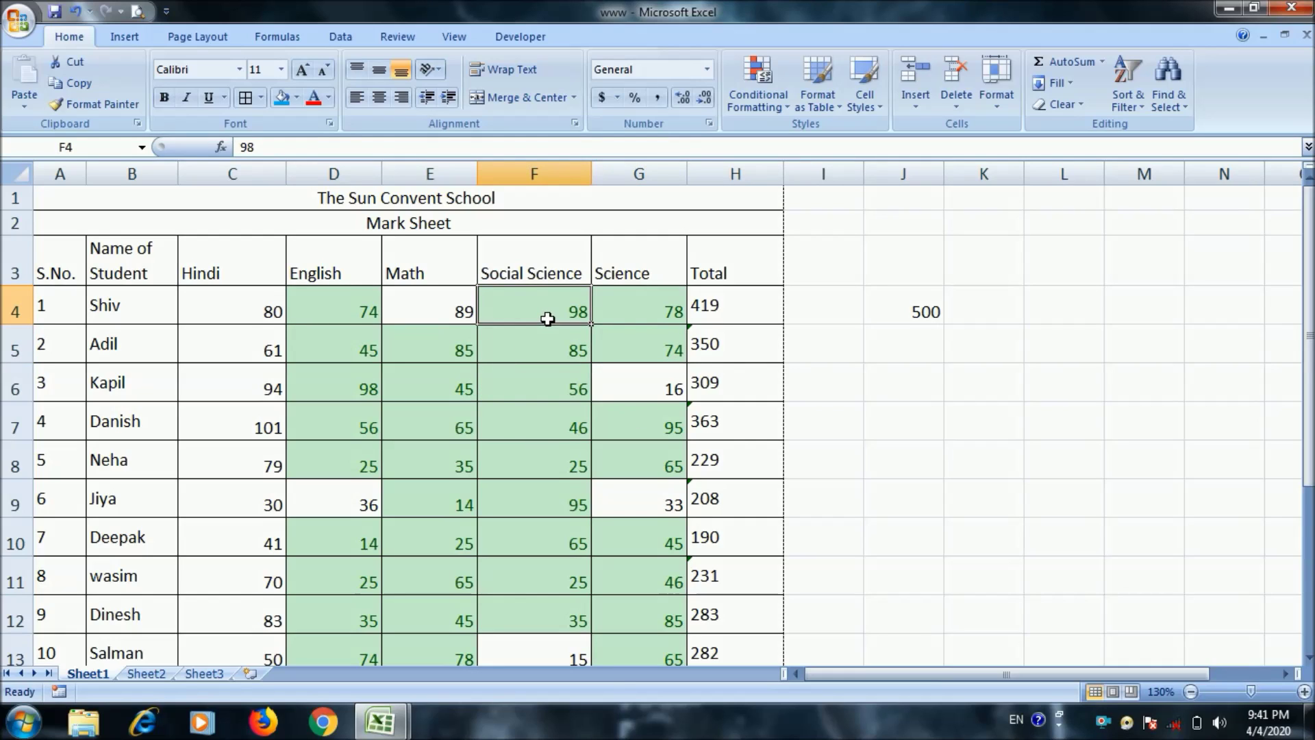
pyautogui.click(370, 391)
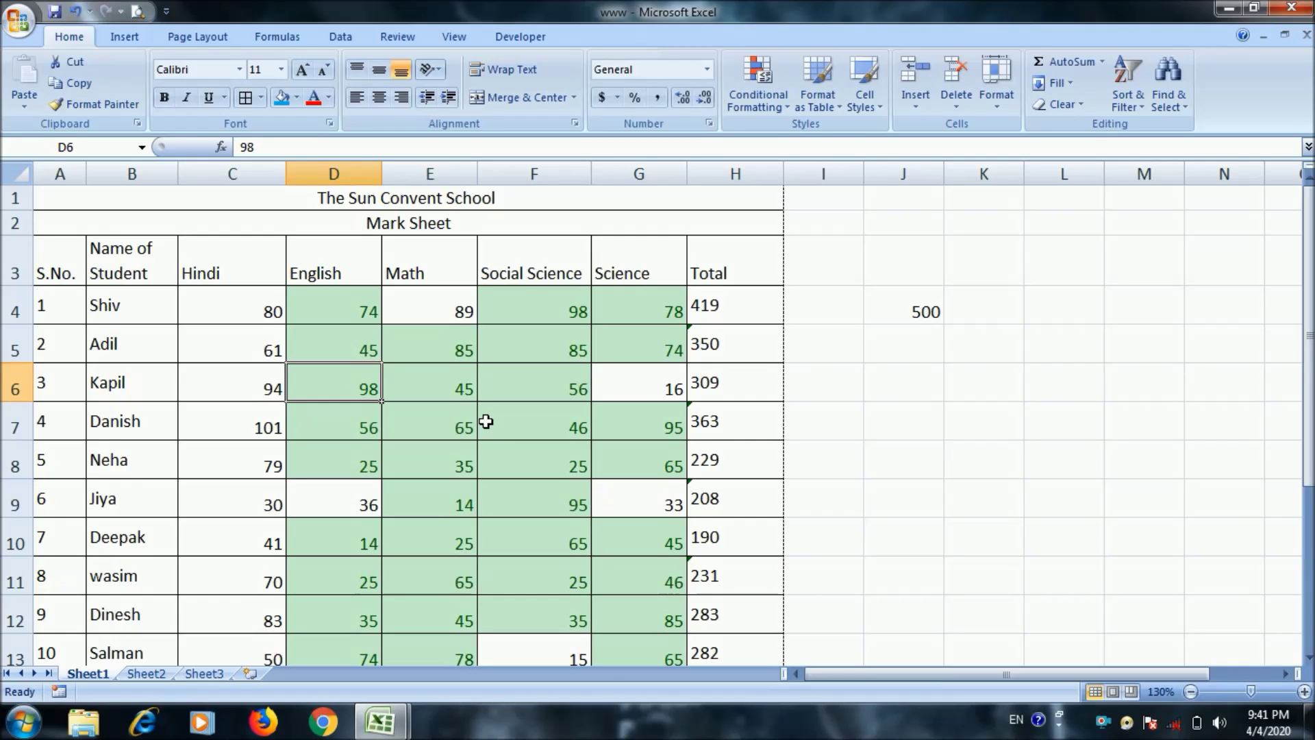
pyautogui.hotkey('ctrl', 'z')
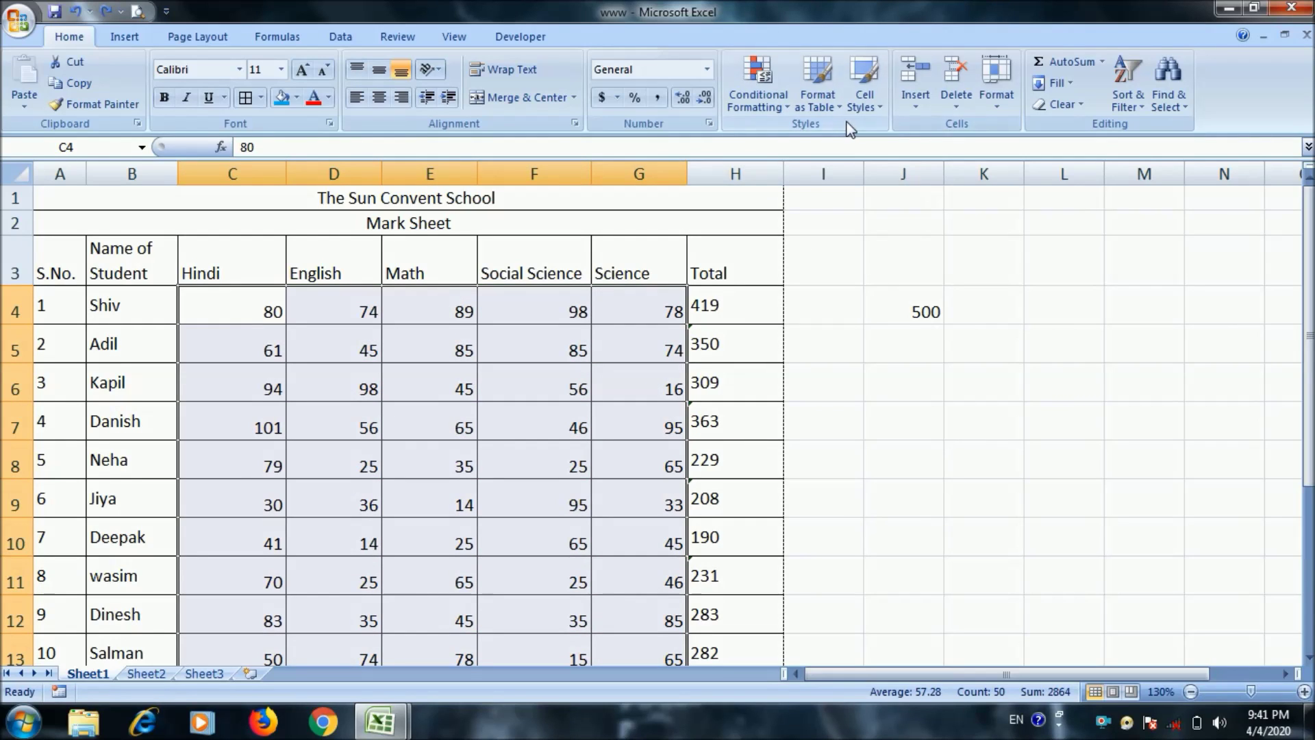
# Highlight the ten highest marks with a Top 10 Items rule
pyautogui.click(758, 89)
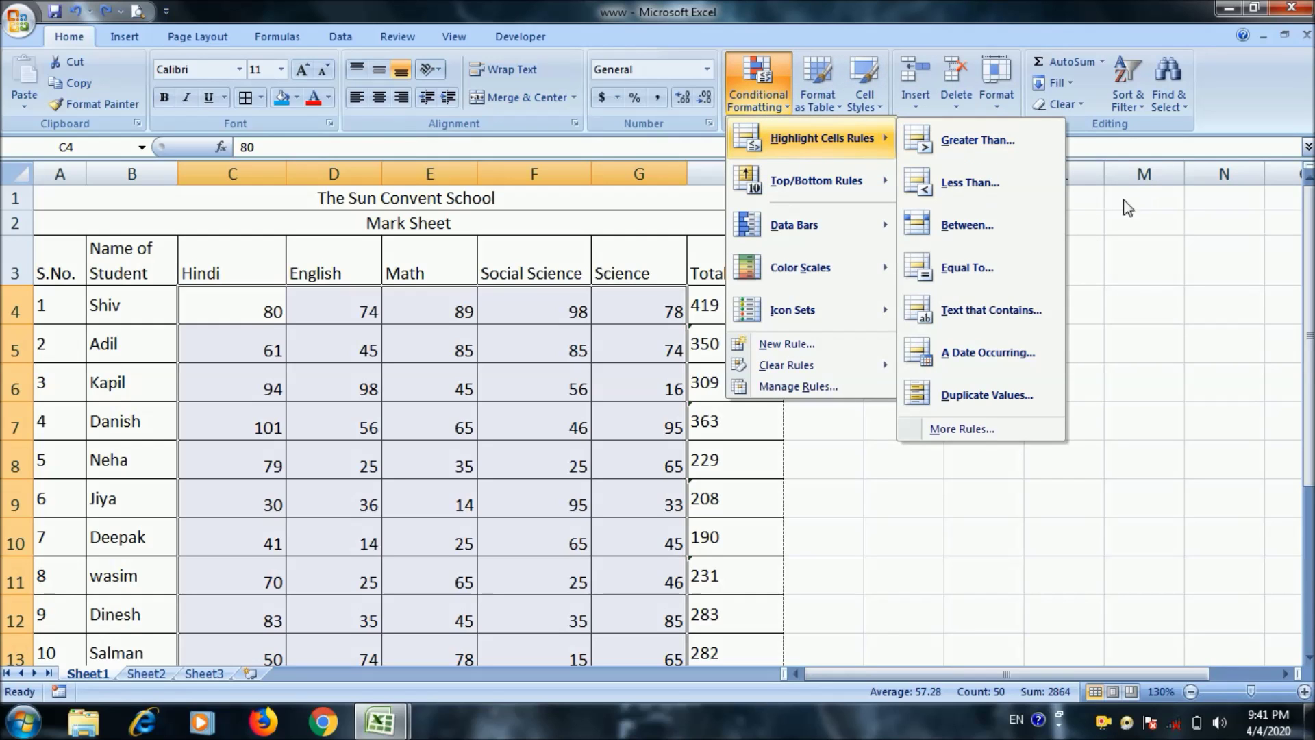
pyautogui.moveTo(815, 180)
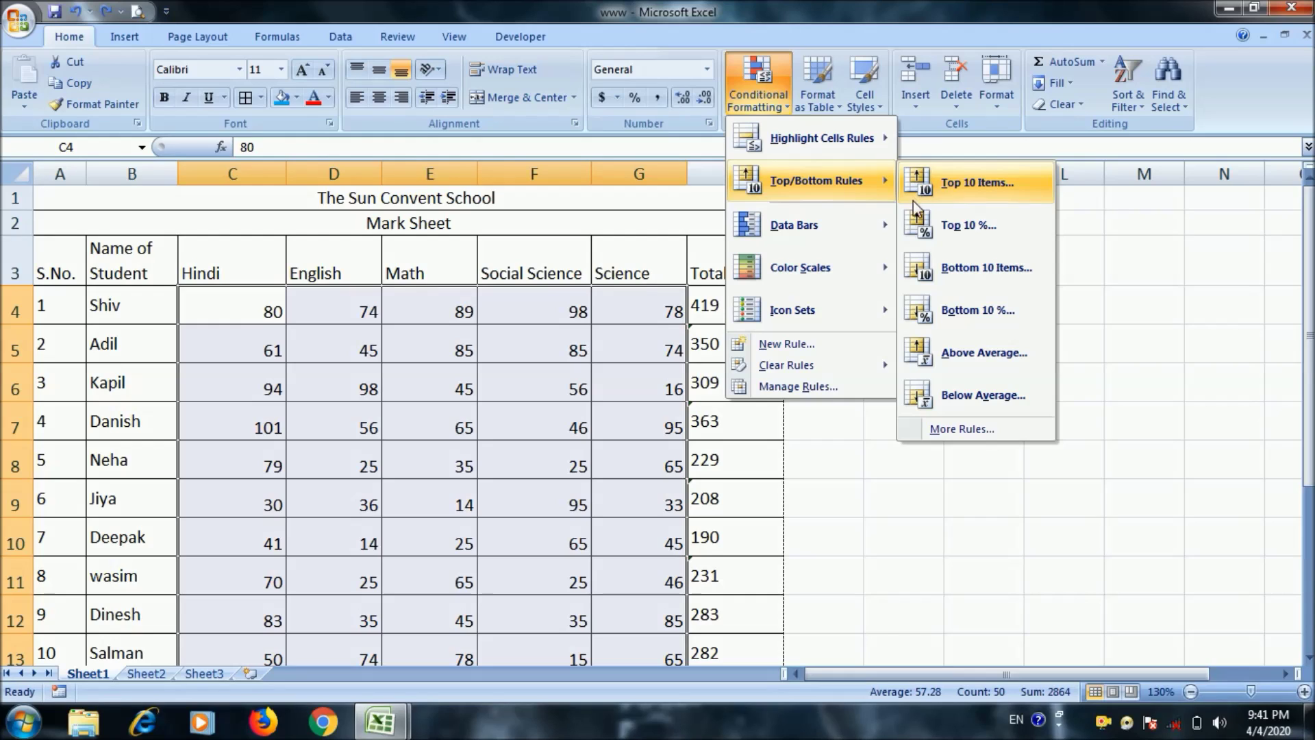
pyautogui.click(958, 188)
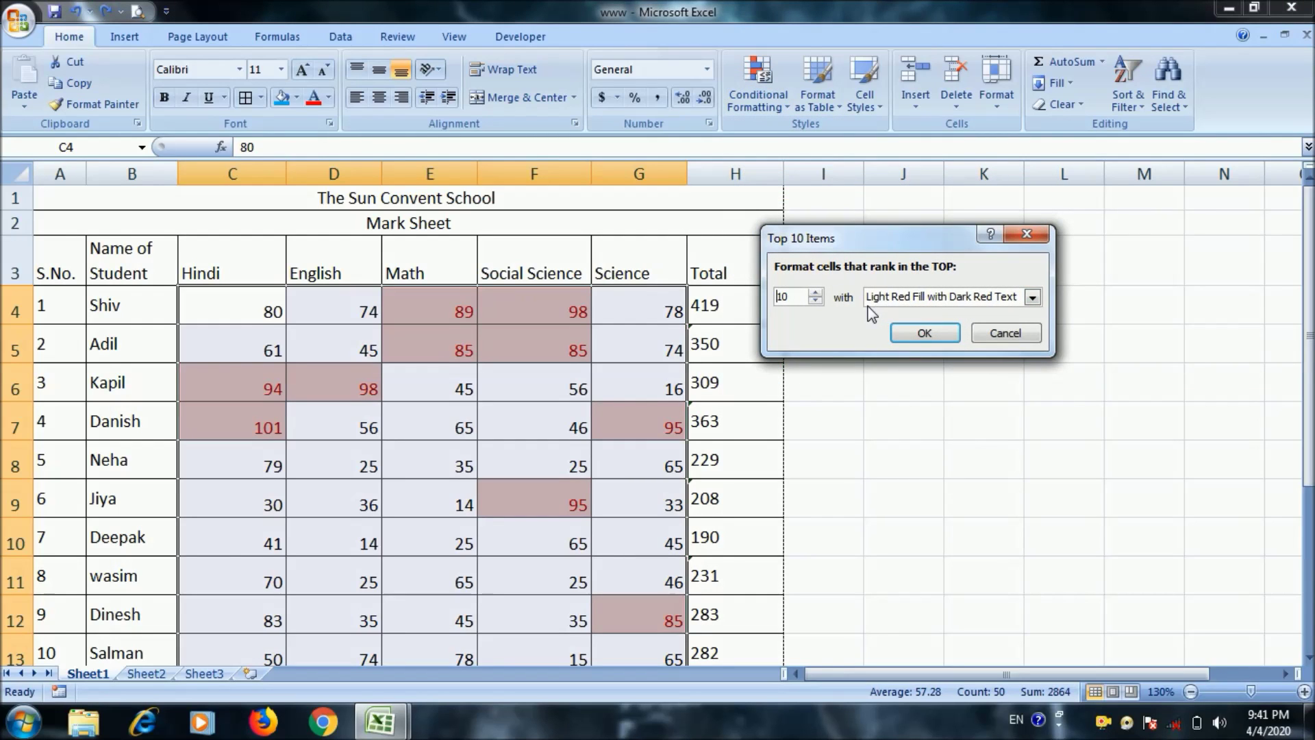
pyautogui.click(921, 334)
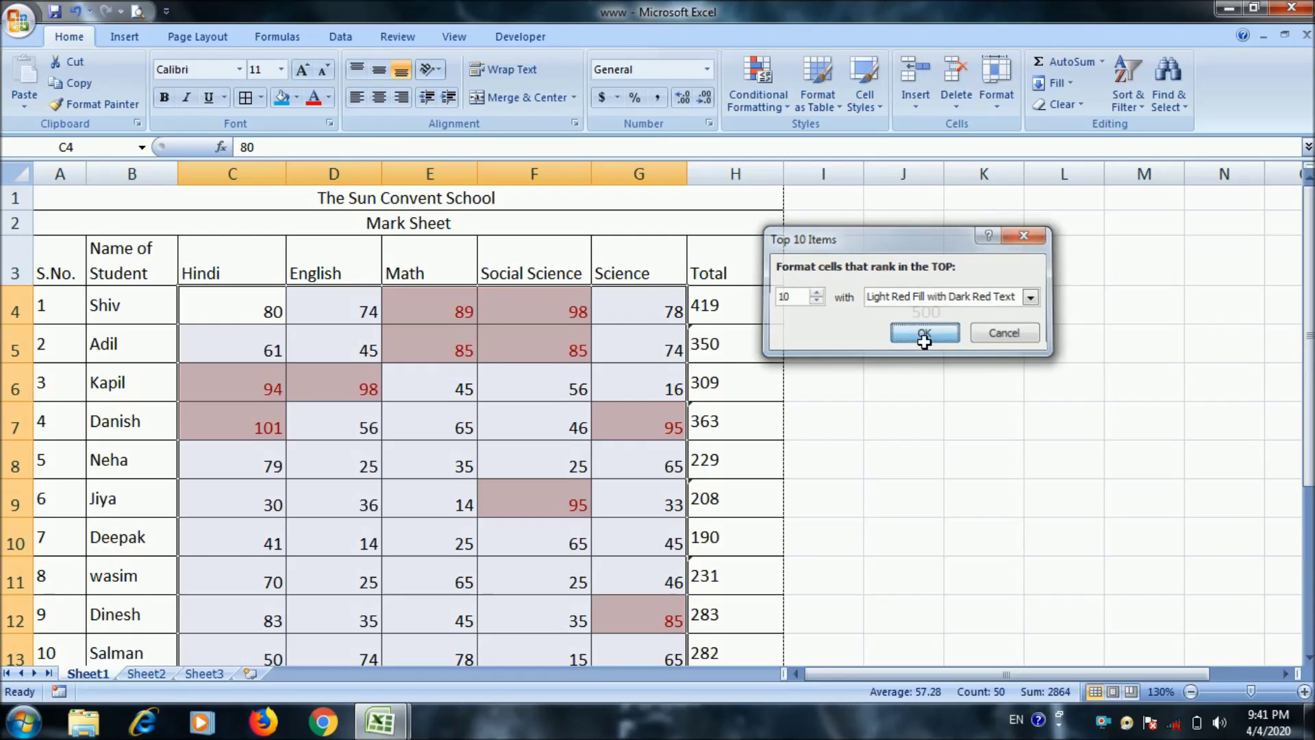
pyautogui.click(866, 378)
# Reselect the marks C4:G13 and undo the top-ten highlighting
pyautogui.scroll(-1, 907, 370)
pyautogui.scroll(1, 906, 370)
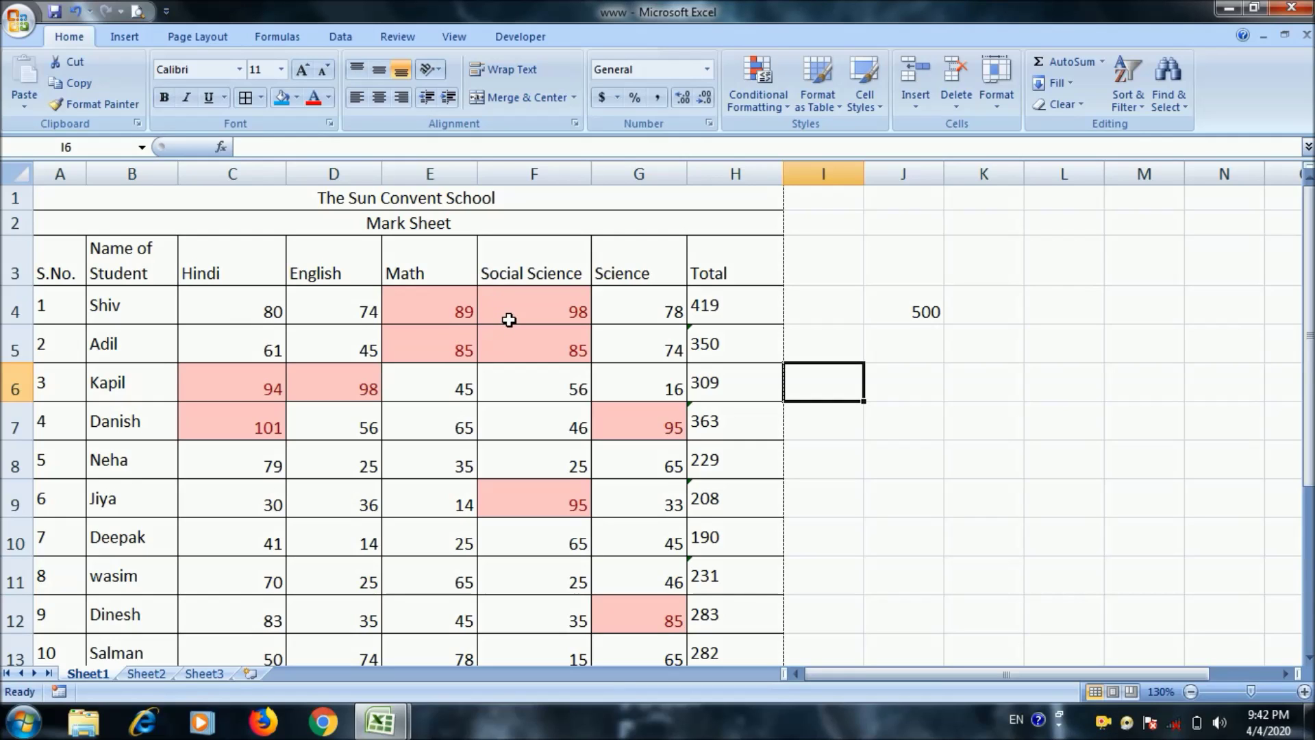
pyautogui.scroll(-2, 572, 438)
pyautogui.scroll(2, 572, 444)
pyautogui.moveTo(199, 301)
pyautogui.mouseDown()
pyautogui.moveTo(621, 596)
pyautogui.moveTo(635, 464)
pyautogui.mouseUp()
pyautogui.hotkey('ctrl', 'z')
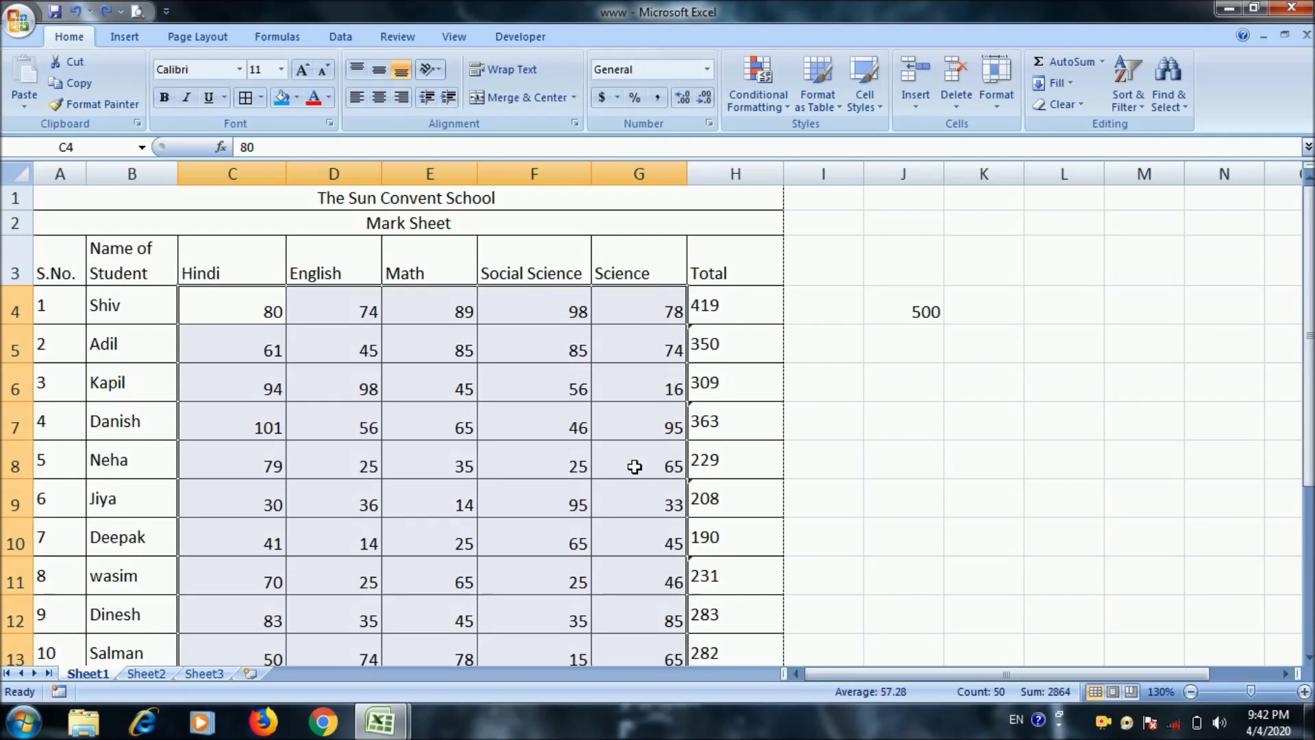
# Shade the ten lowest marks light red with a Bottom 10 Items rule
pyautogui.click(772, 110)
pyautogui.moveTo(816, 181)
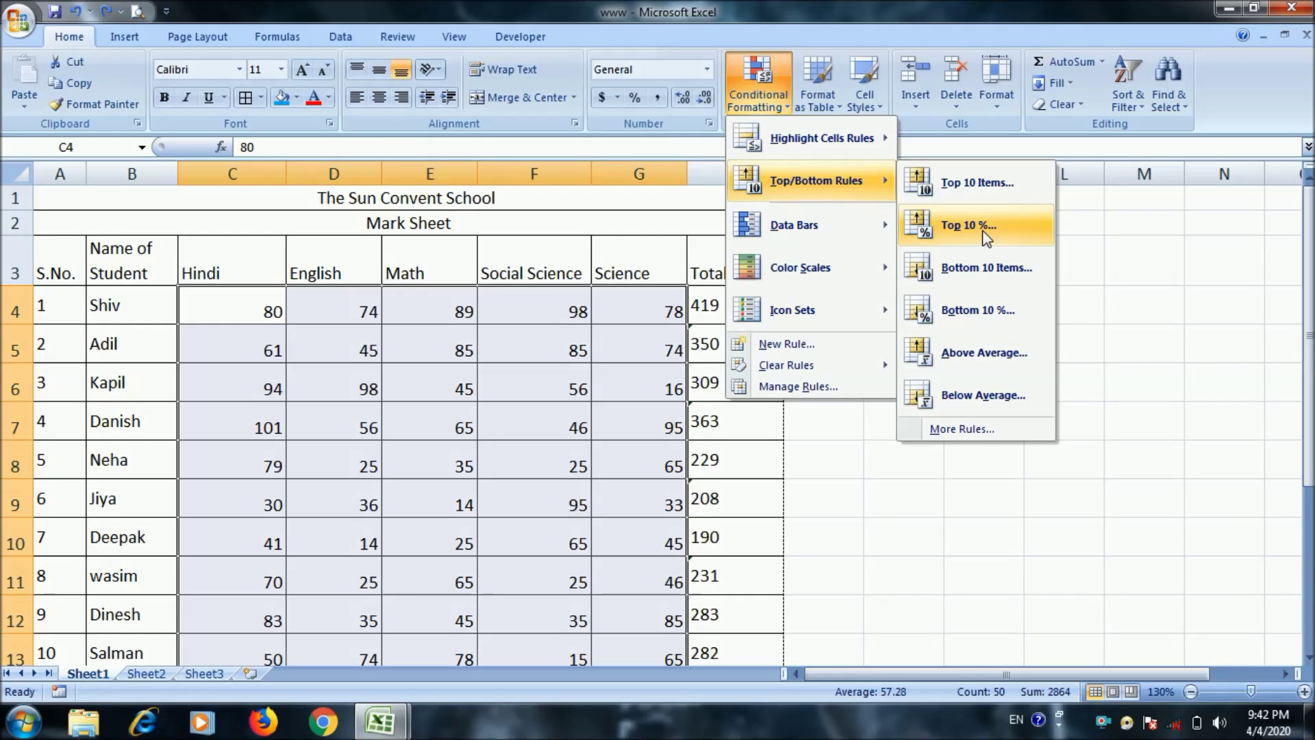
pyautogui.click(995, 273)
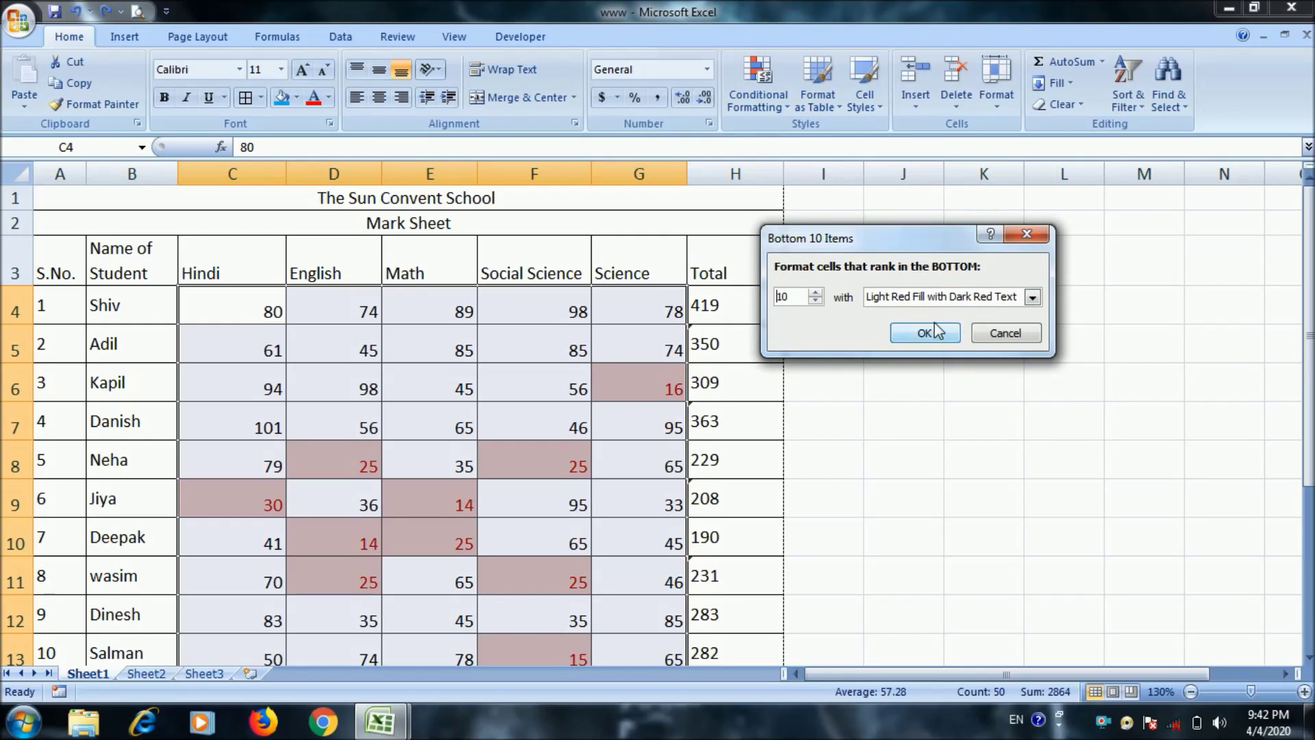
pyautogui.click(928, 332)
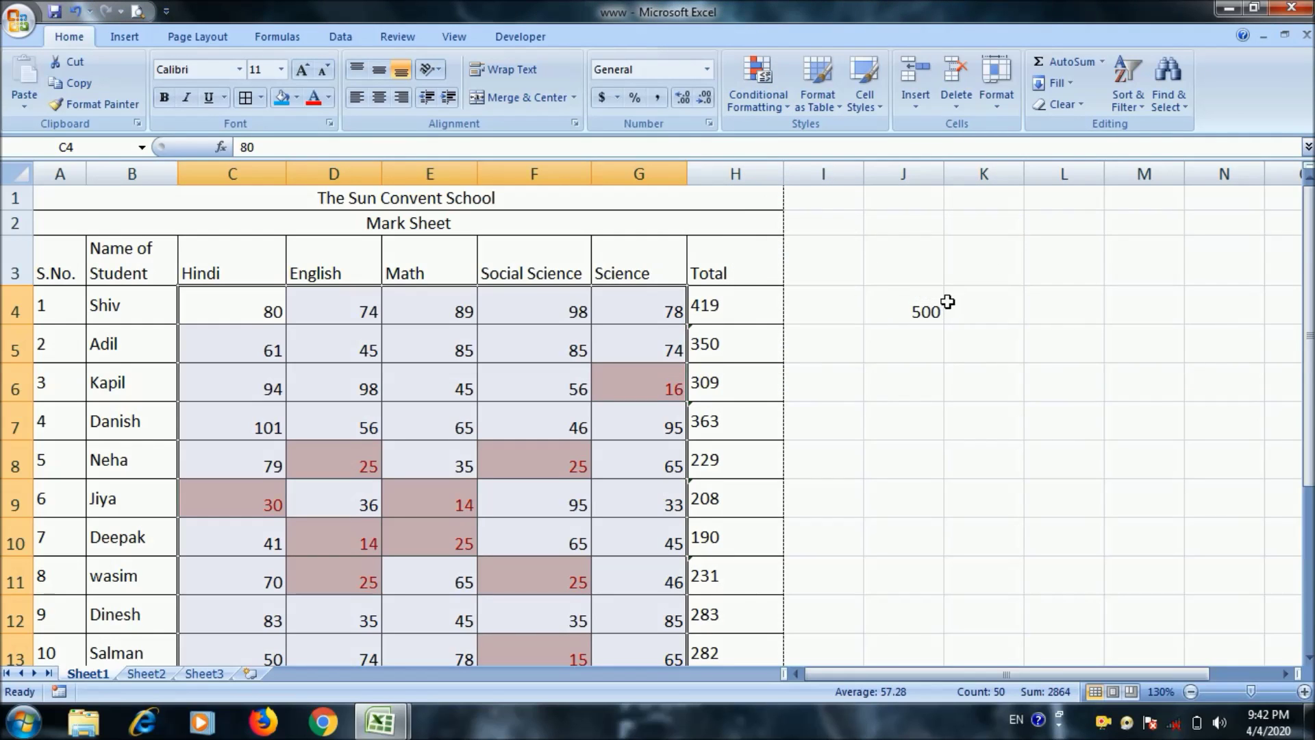
pyautogui.scroll(-2, 839, 366)
pyautogui.scroll(1, 838, 366)
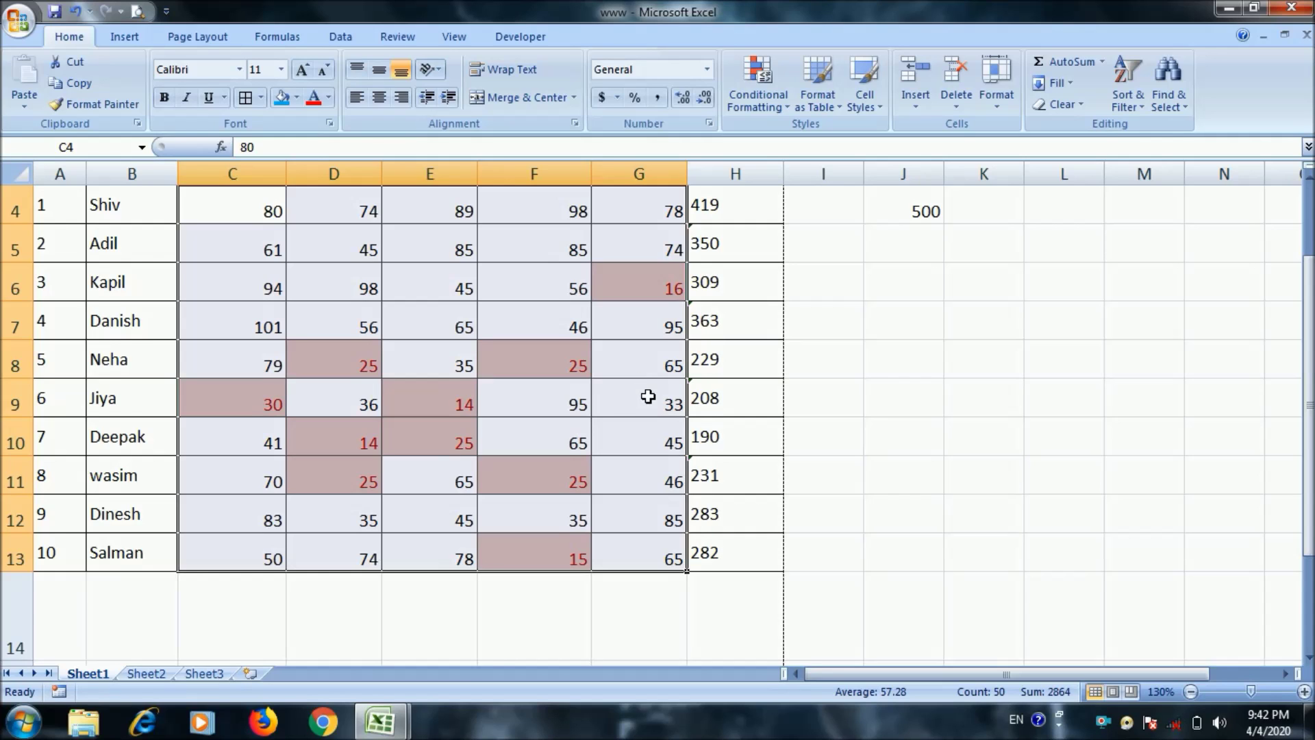
# Undo the bottom-ten highlighting on the marks
pyautogui.scroll(1, 648, 396)
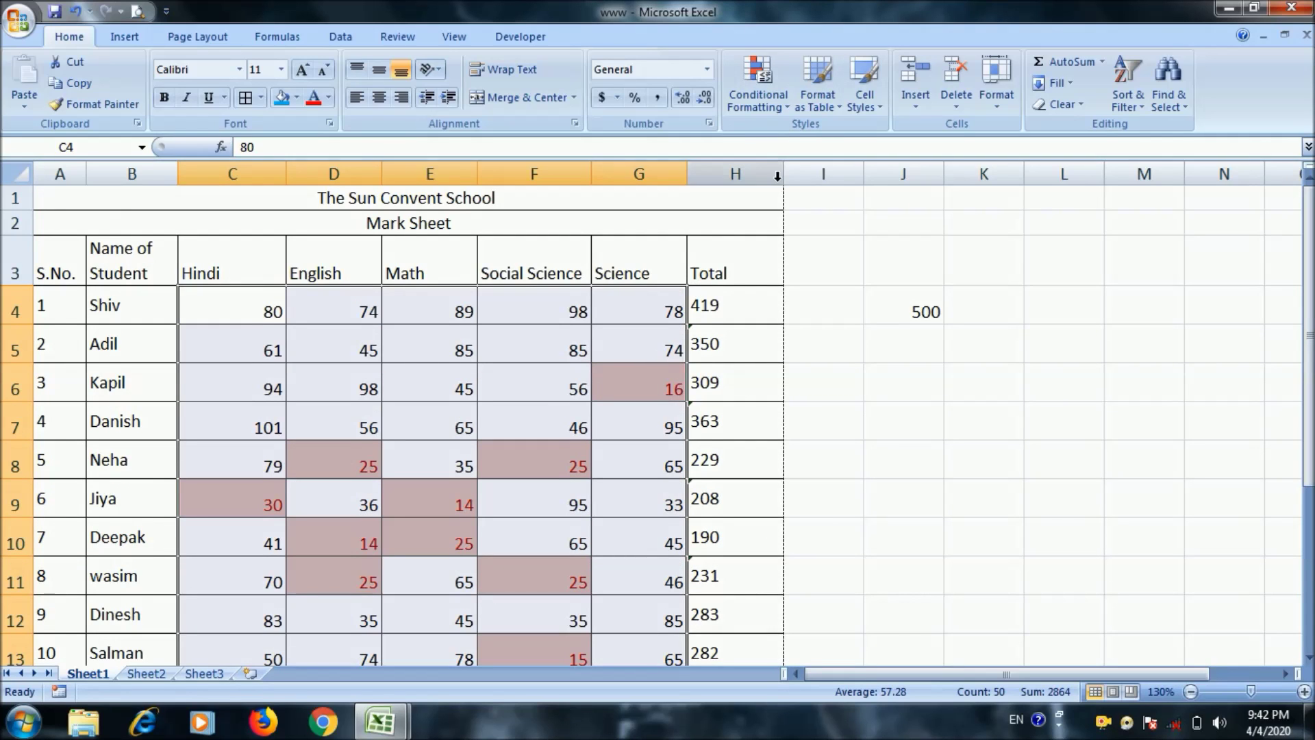
pyautogui.hotkey('ctrl', 'z')
pyautogui.click(763, 96)
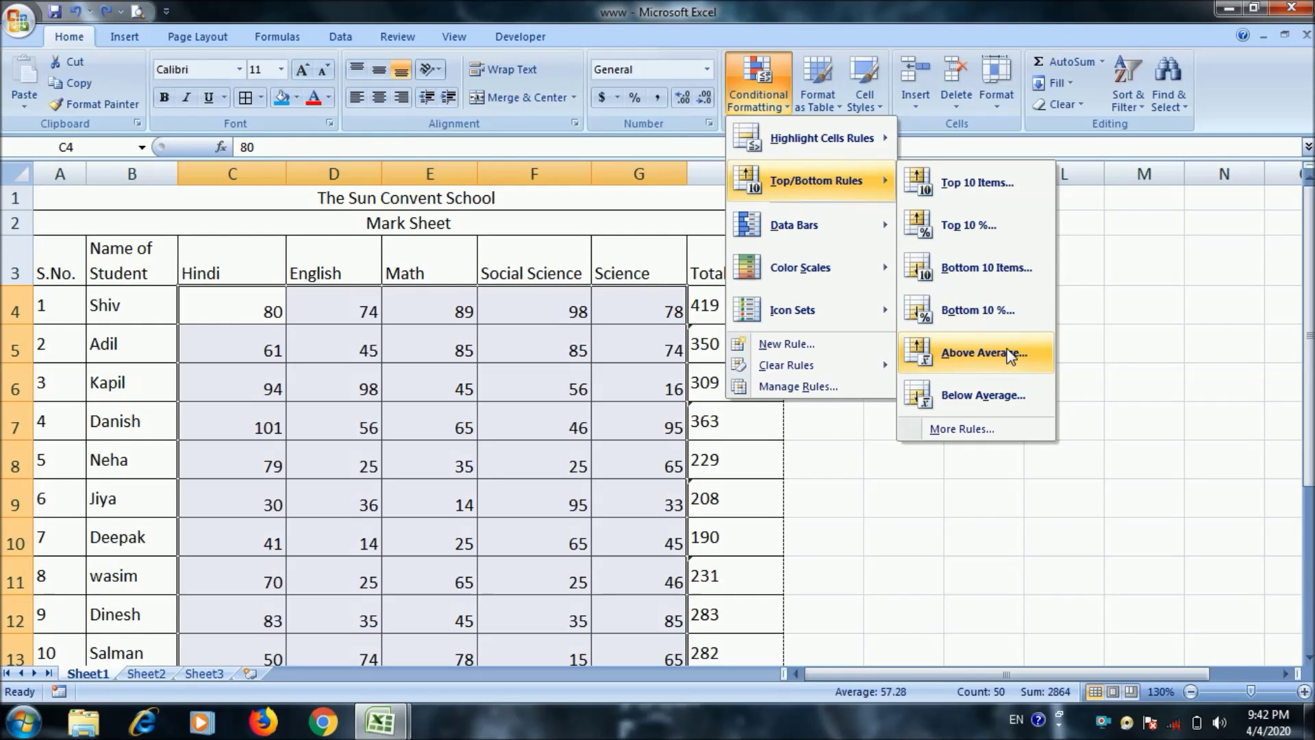
pyautogui.moveTo(795, 224)
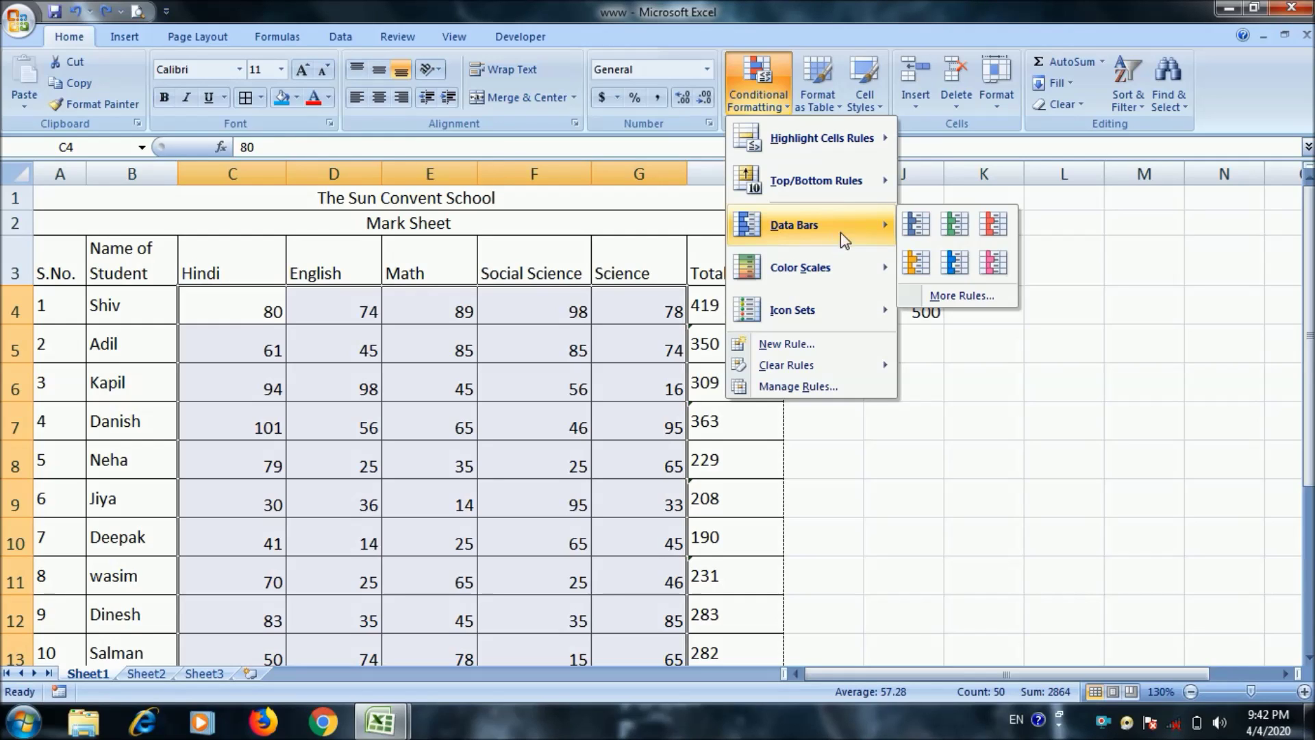
# Add Red Data Bars to the marks, check G6 and F4, then undo them
pyautogui.click(992, 224)
pyautogui.click(816, 382)
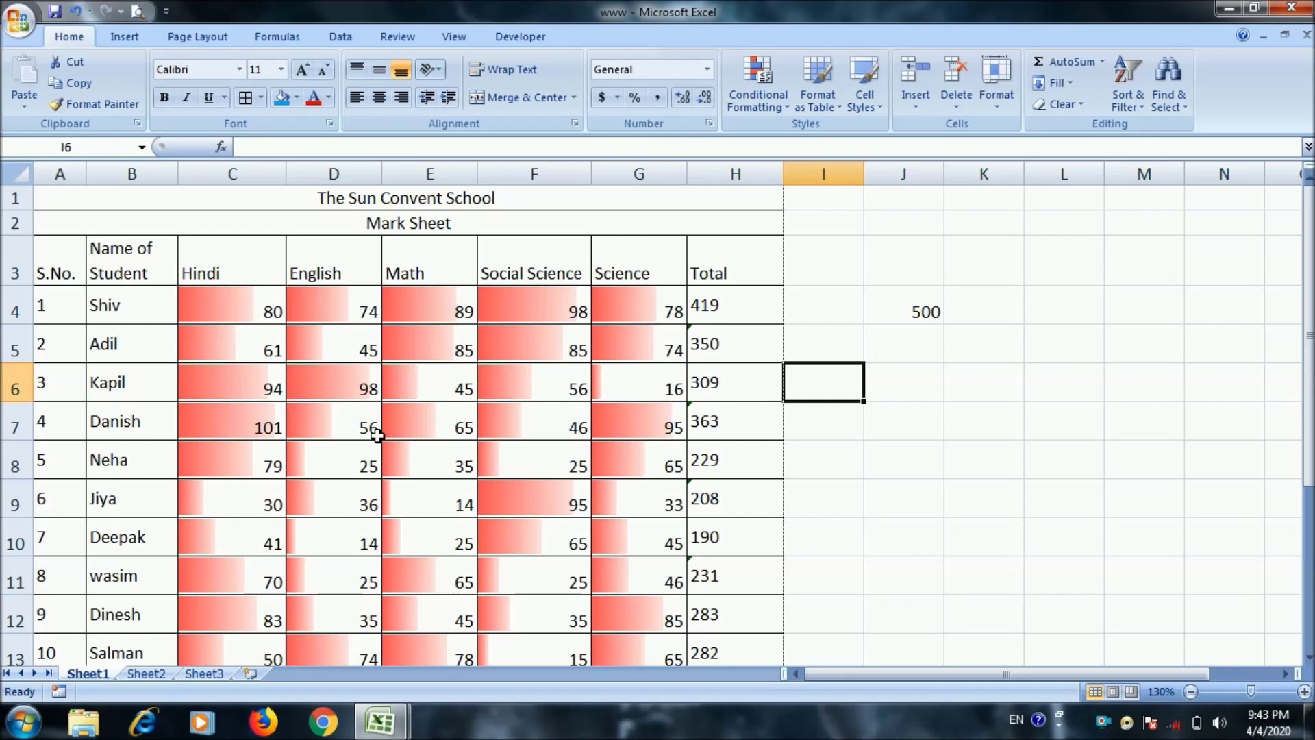
pyautogui.click(615, 387)
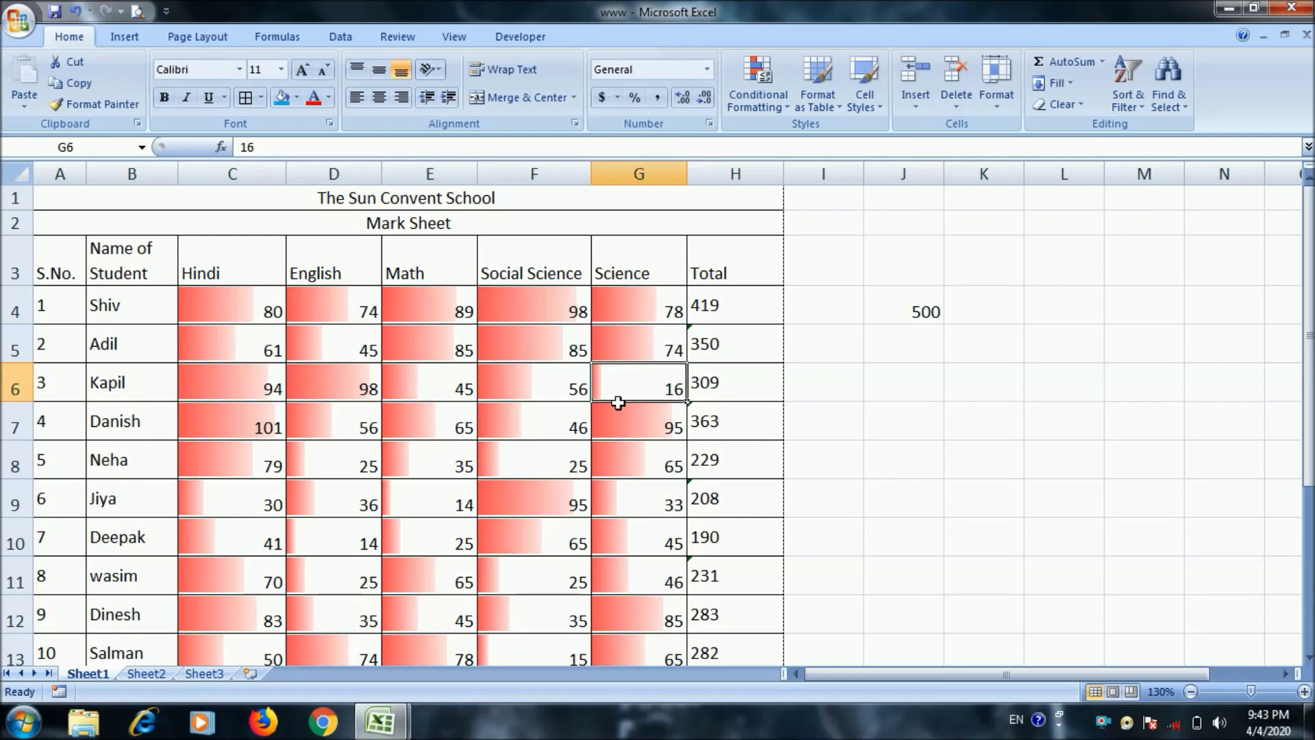
pyautogui.click(525, 320)
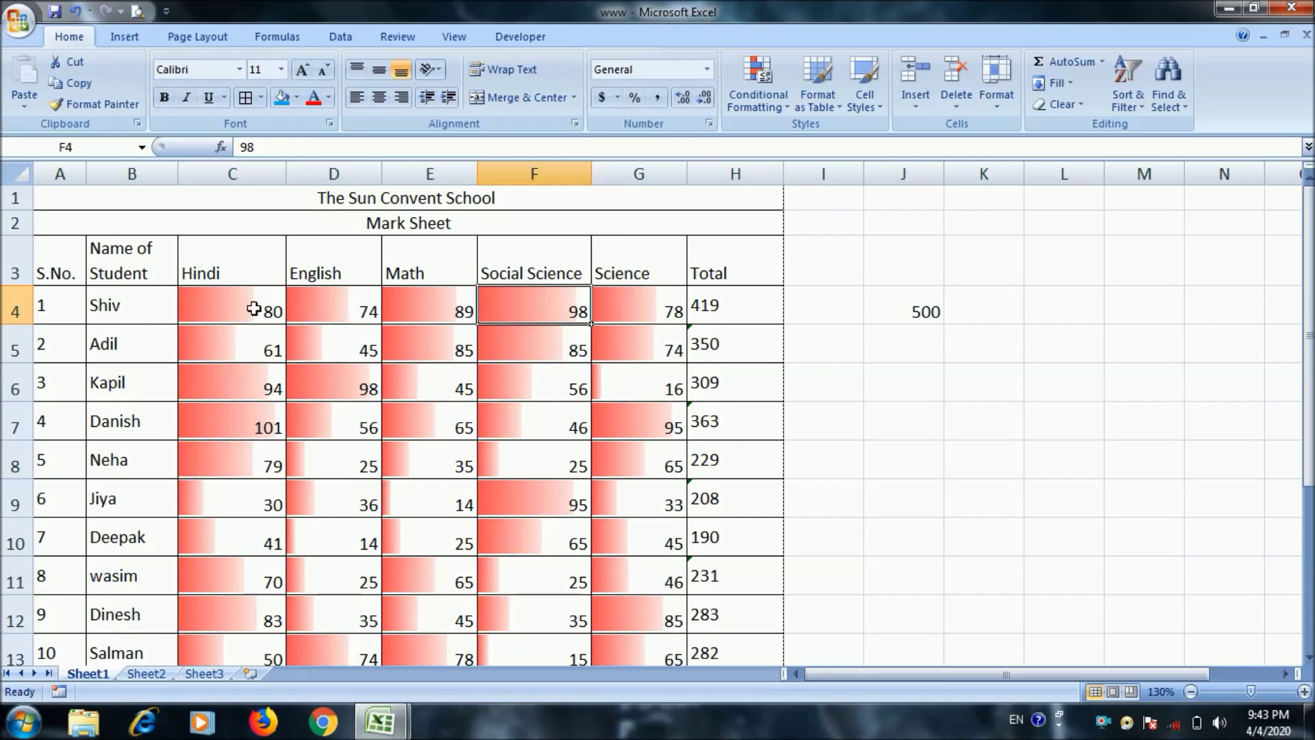
pyautogui.hotkey('ctrl', 'z')
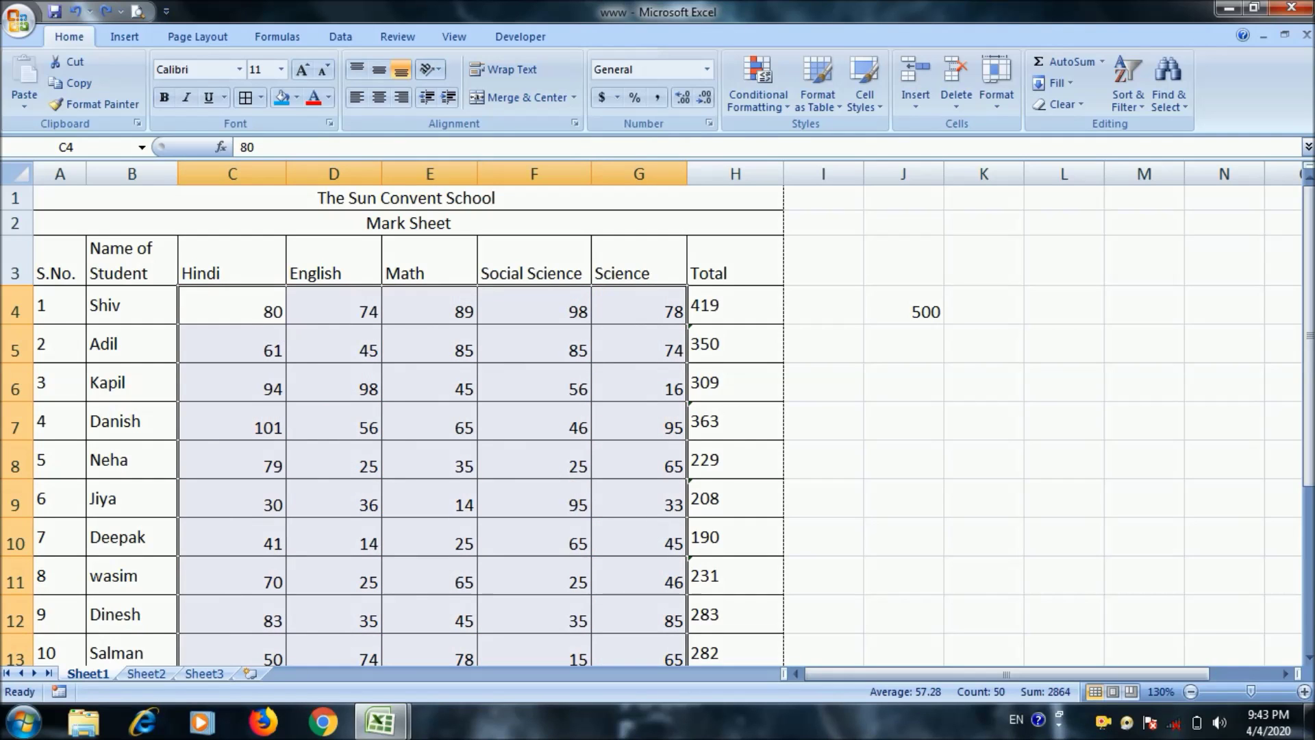
pyautogui.click(747, 102)
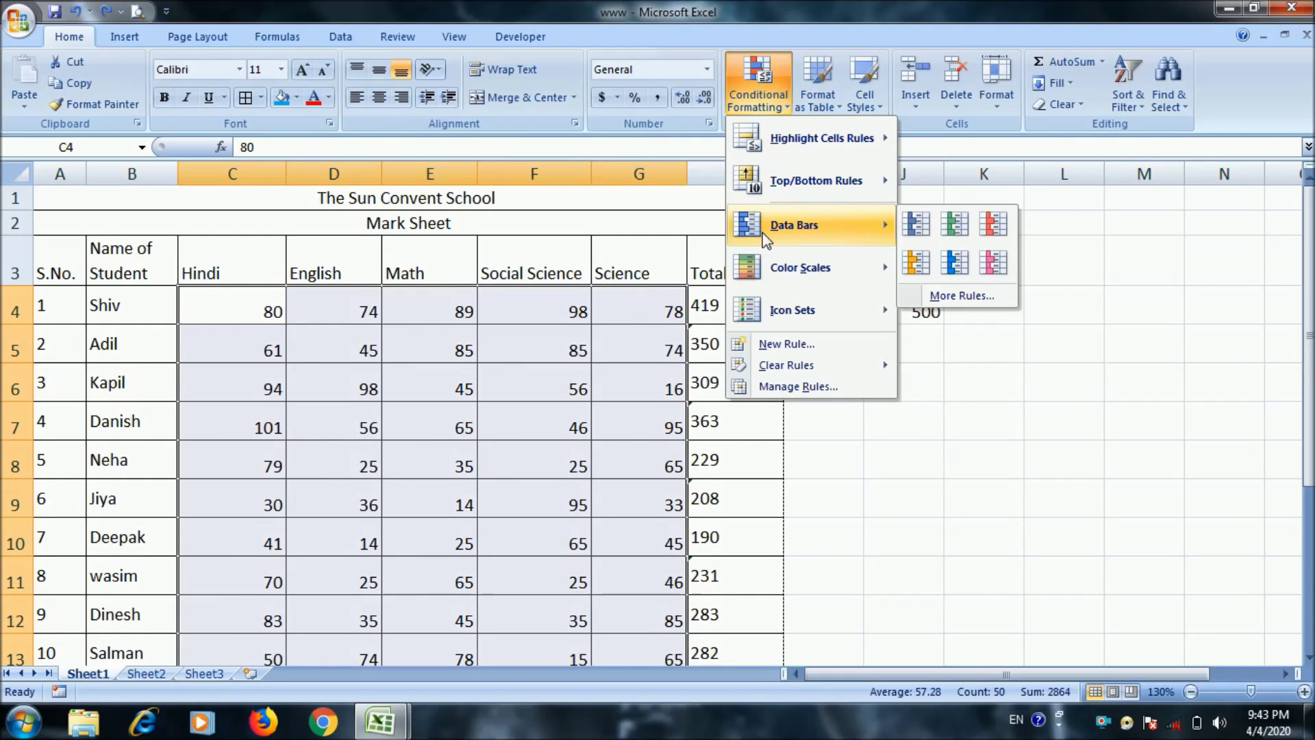
pyautogui.moveTo(800, 267)
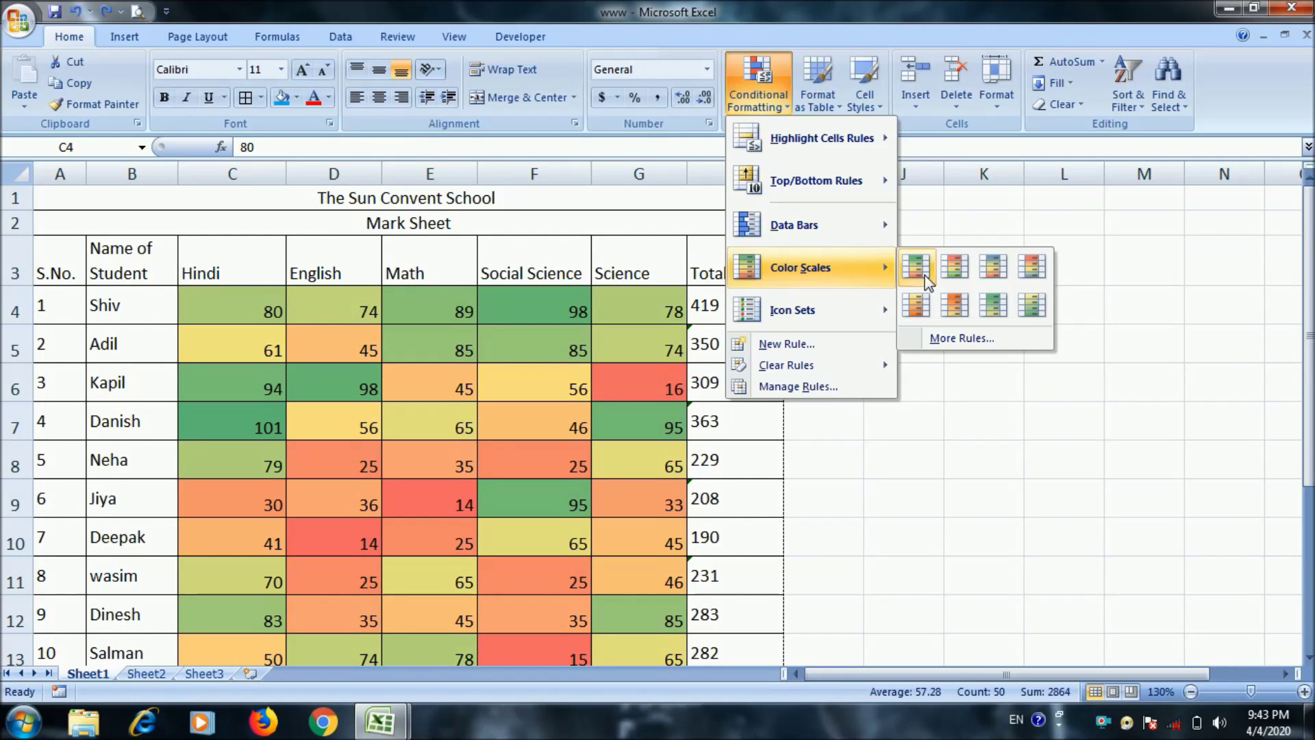
pyautogui.click(920, 270)
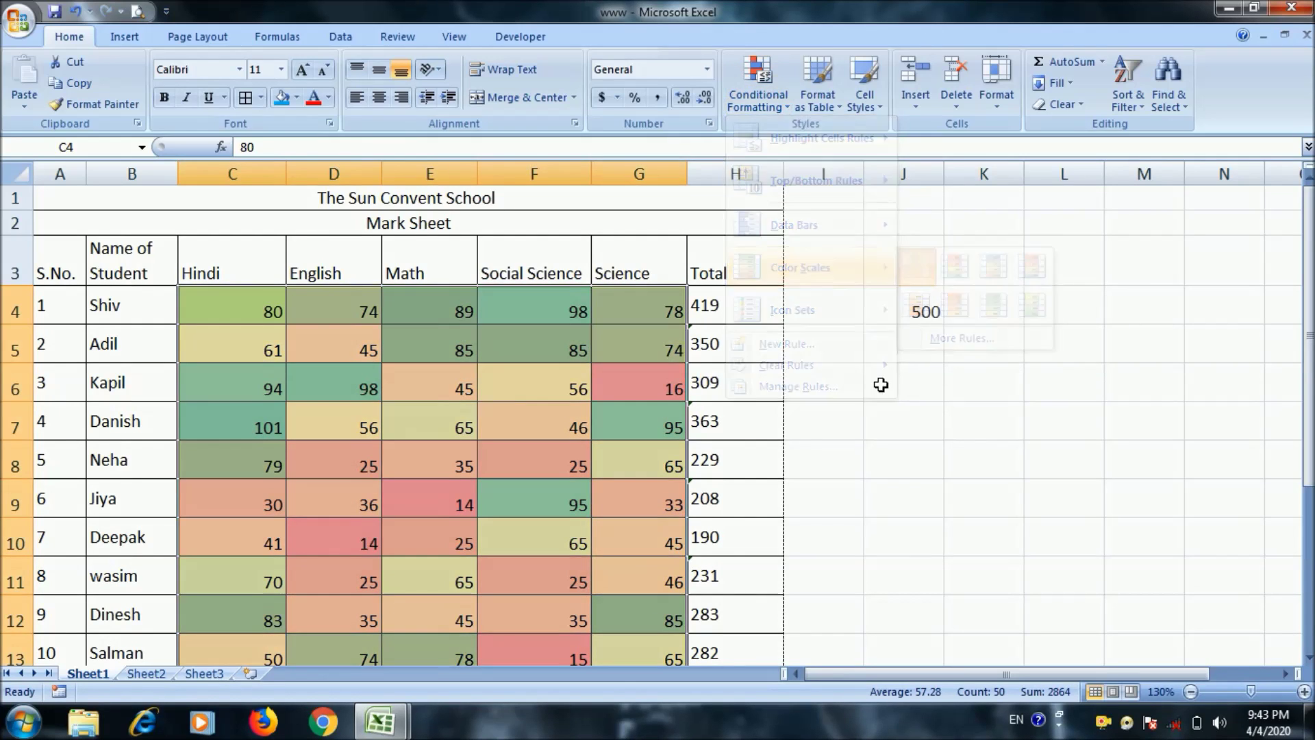
pyautogui.click(886, 356)
pyautogui.scroll(-1, 719, 384)
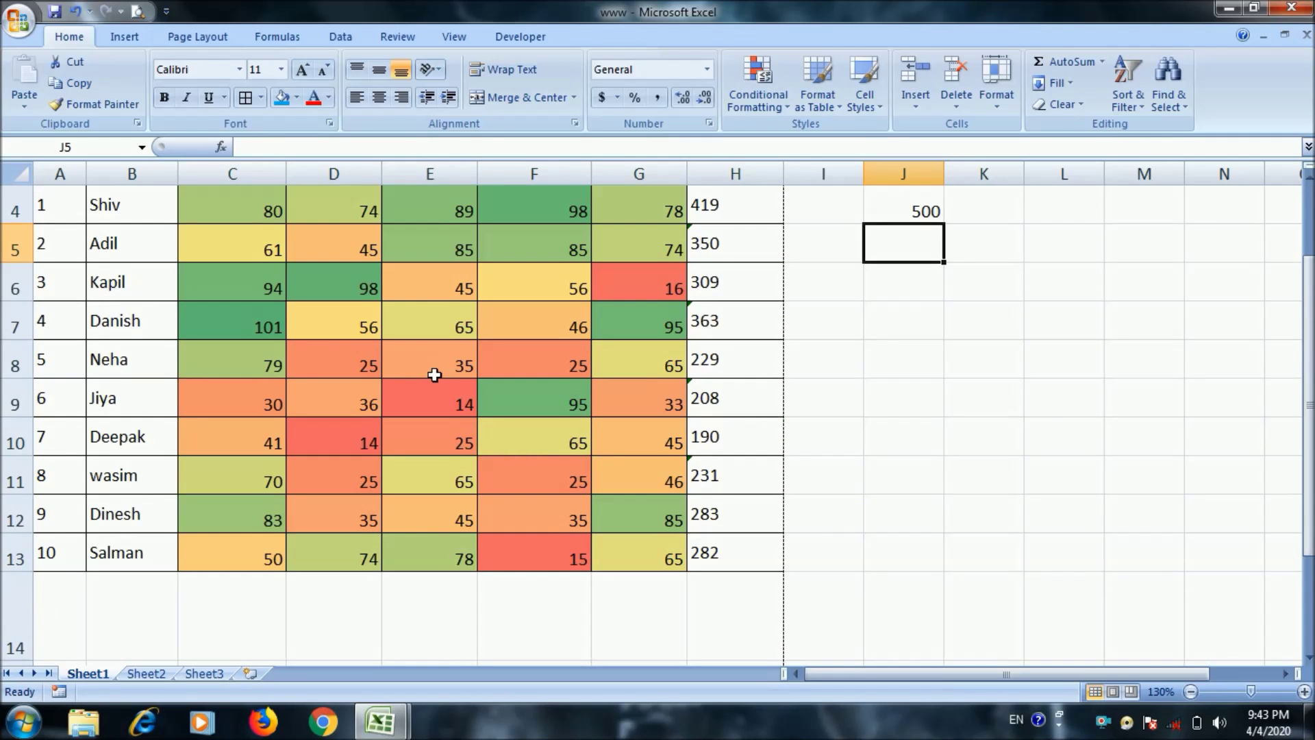
pyautogui.click(261, 214)
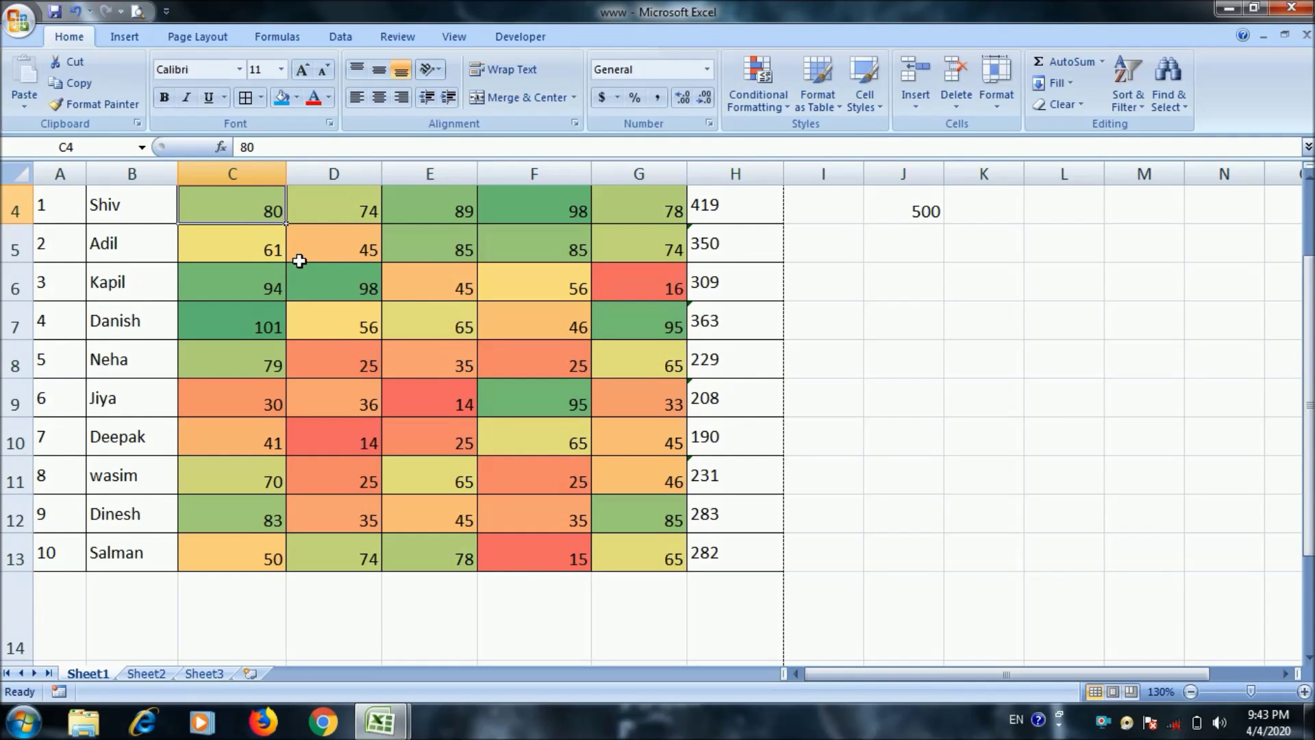
pyautogui.scroll(1, 299, 261)
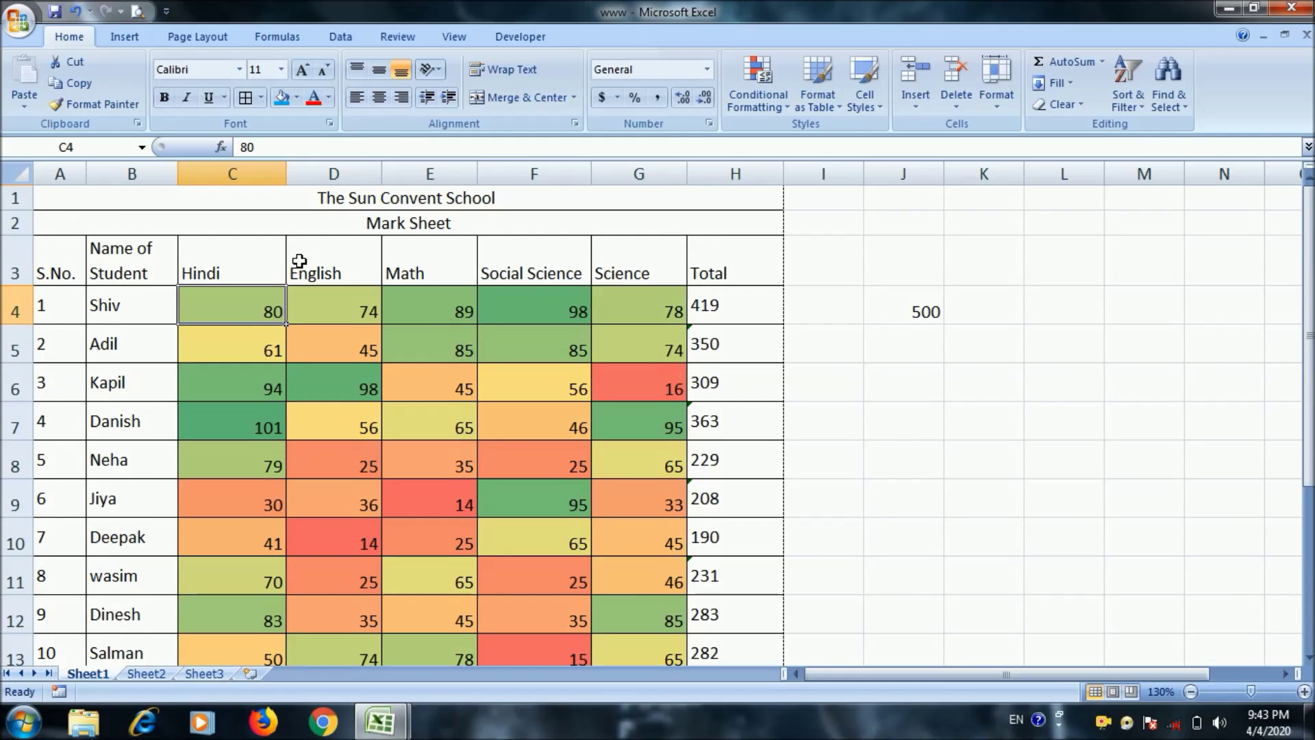
pyautogui.click(638, 386)
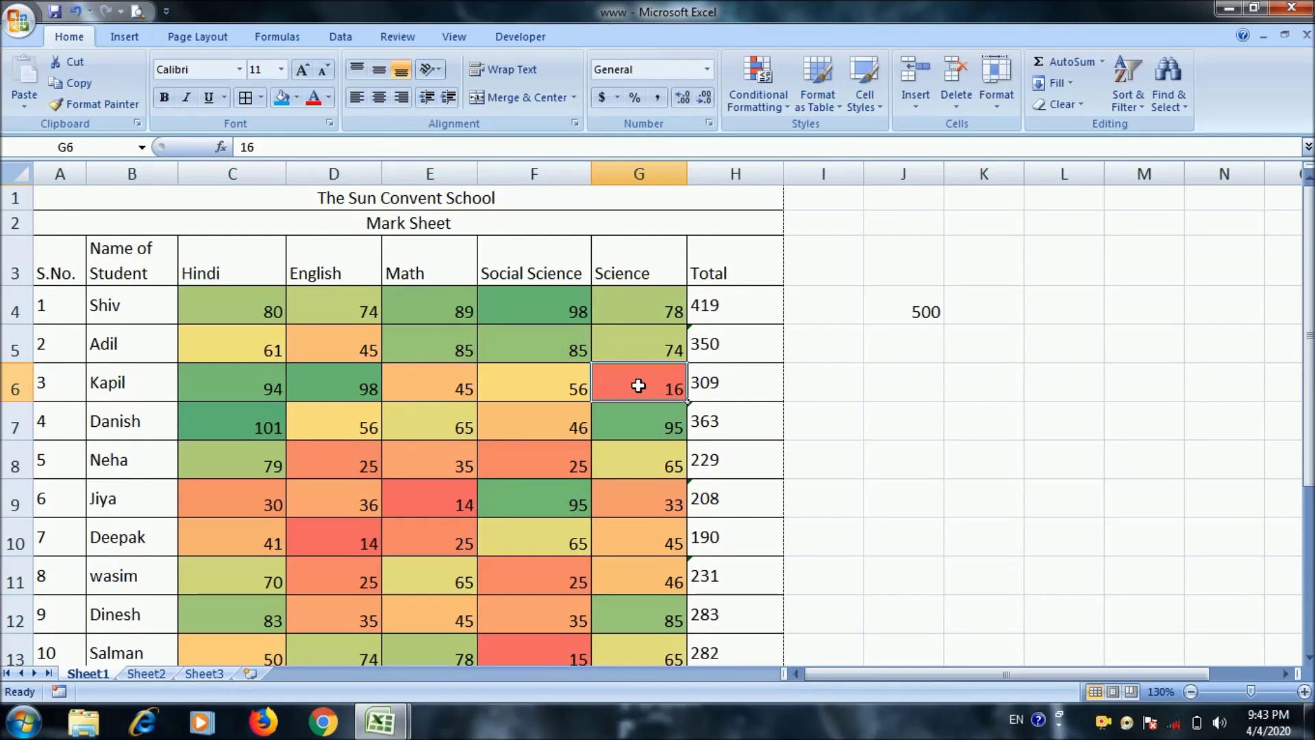
pyautogui.click(547, 400)
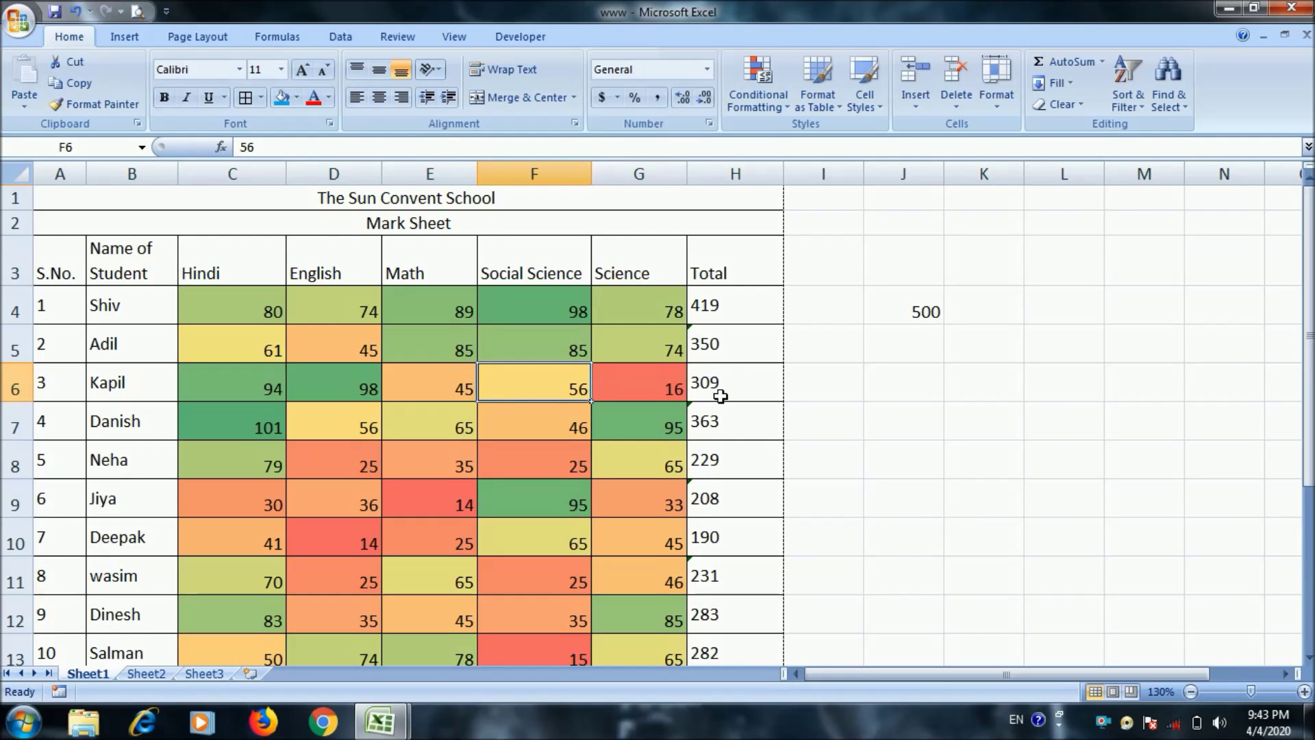
pyautogui.moveTo(247, 316)
pyautogui.mouseDown()
pyautogui.moveTo(634, 325)
pyautogui.moveTo(637, 581)
pyautogui.mouseUp()
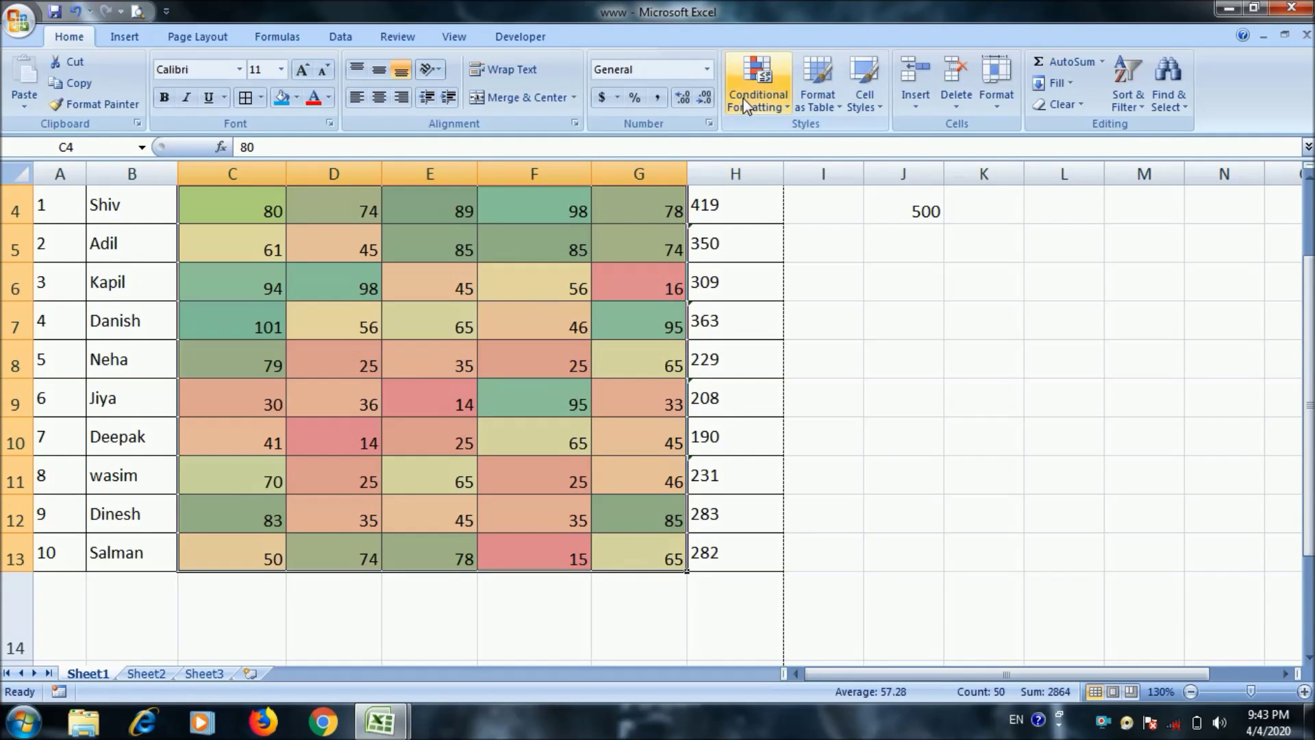
# Clear the colour scale and apply the 4 Ratings icon set to the marks
pyautogui.click(757, 82)
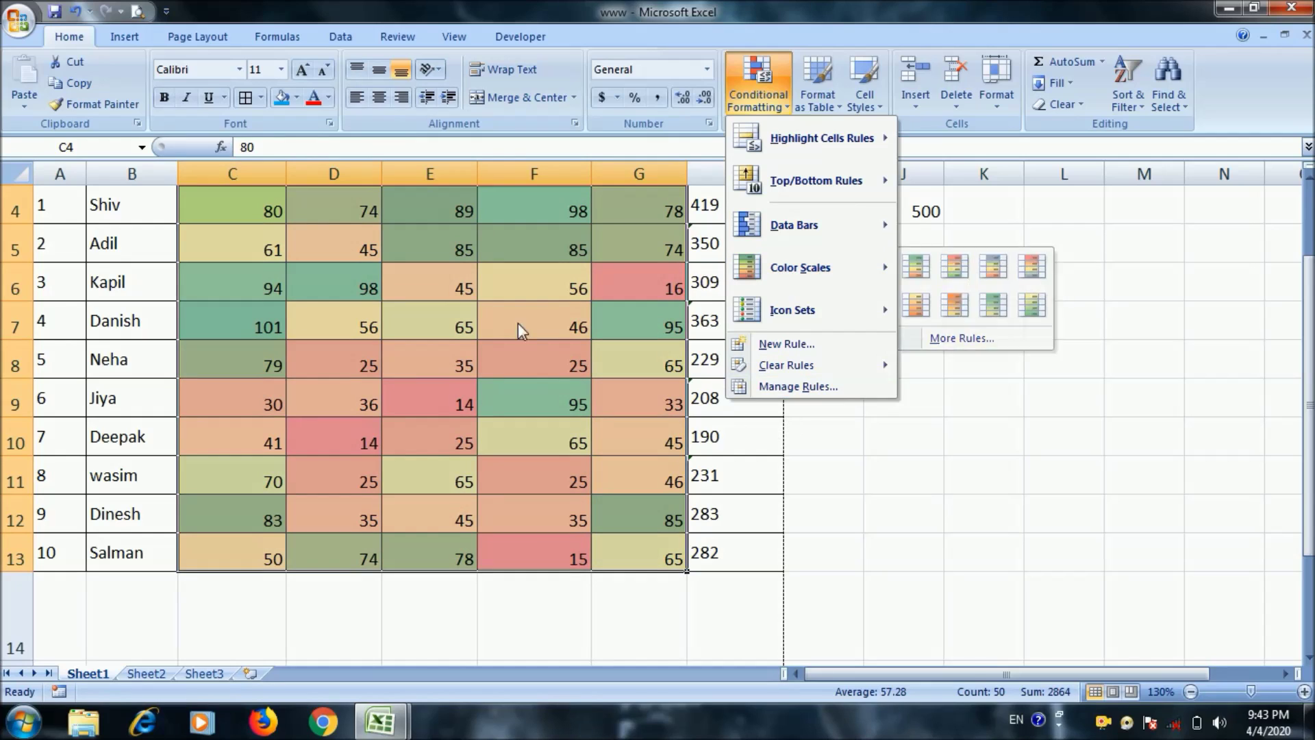
pyautogui.click(870, 475)
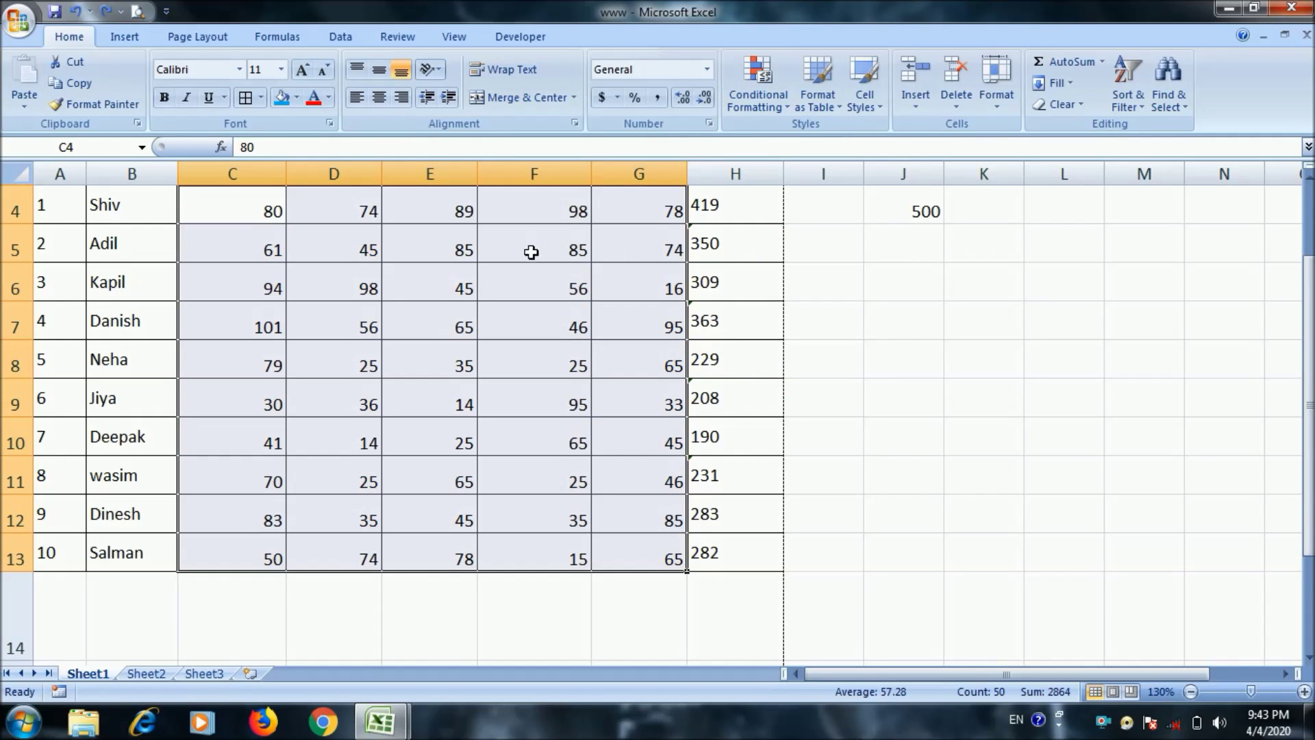
pyautogui.click(761, 106)
pyautogui.moveTo(793, 310)
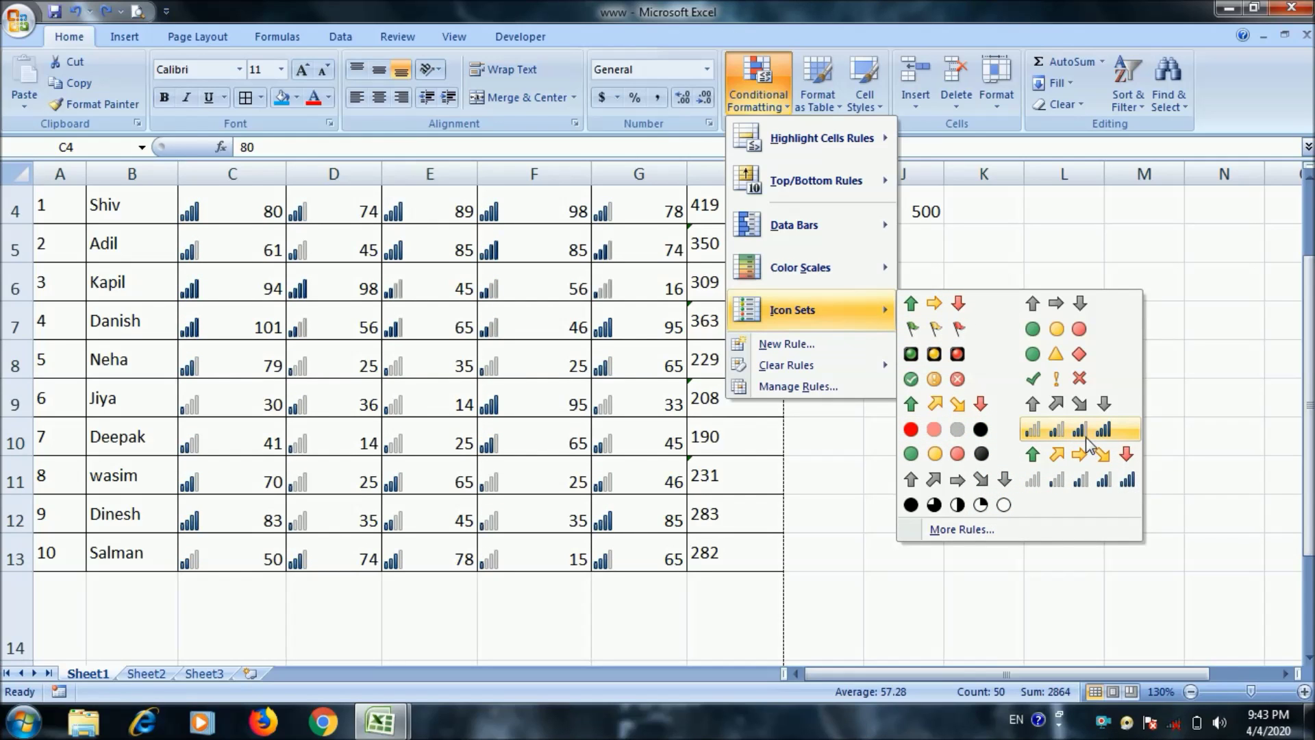
pyautogui.click(1089, 441)
pyautogui.click(963, 408)
# Narrow column C to width 9.00
pyautogui.scroll(1, 771, 438)
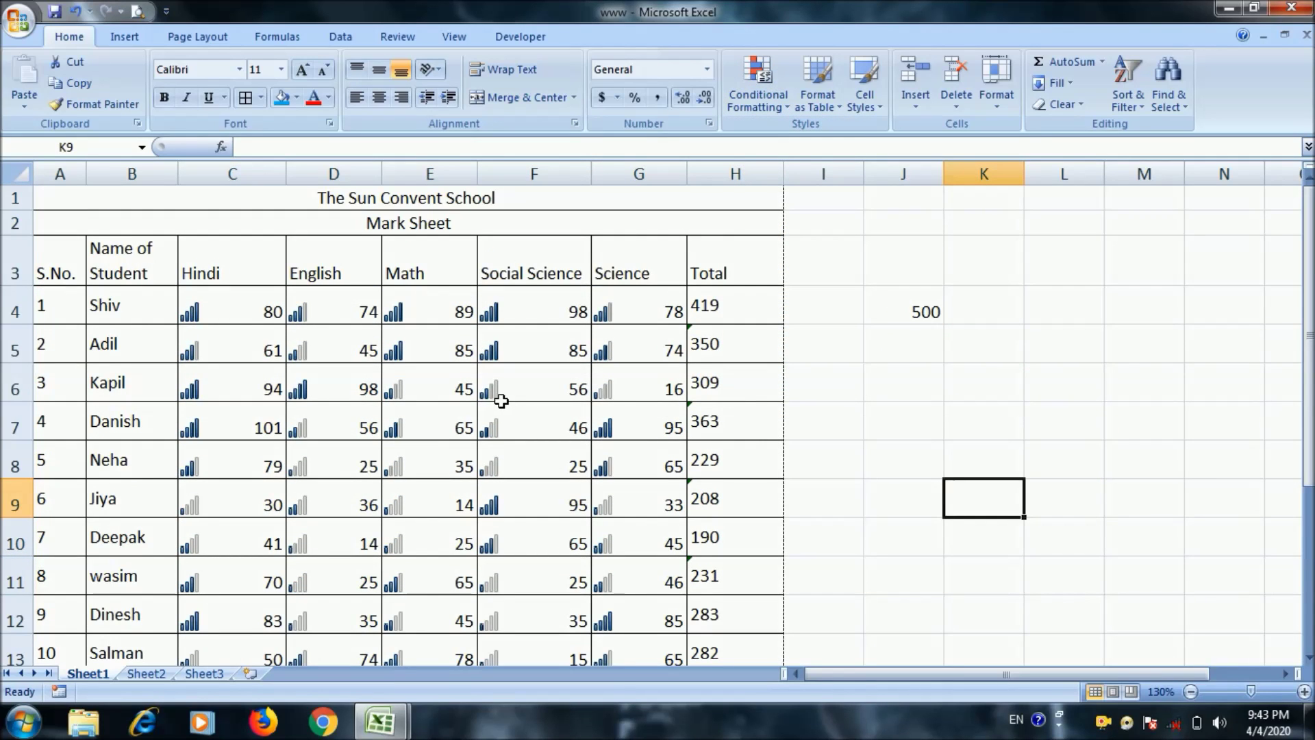
pyautogui.click(226, 328)
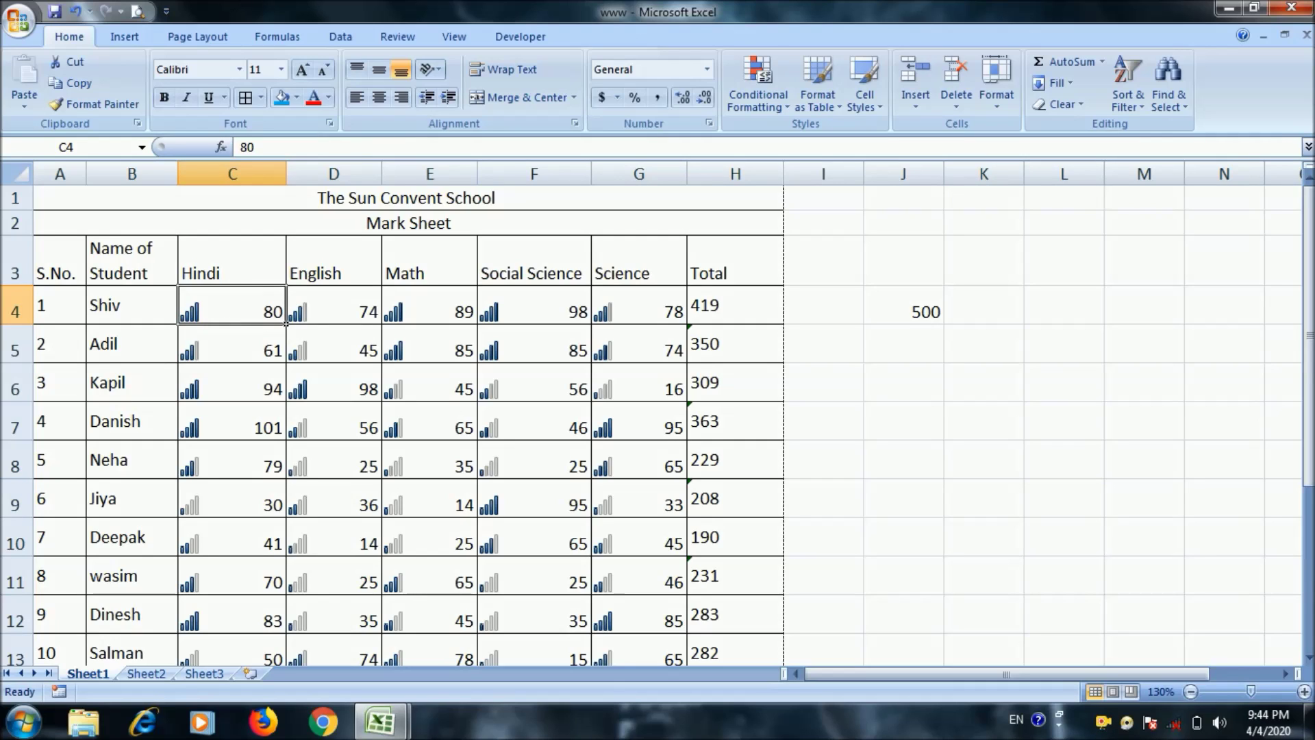
pyautogui.moveTo(286, 184); pyautogui.dragTo(254, 184)
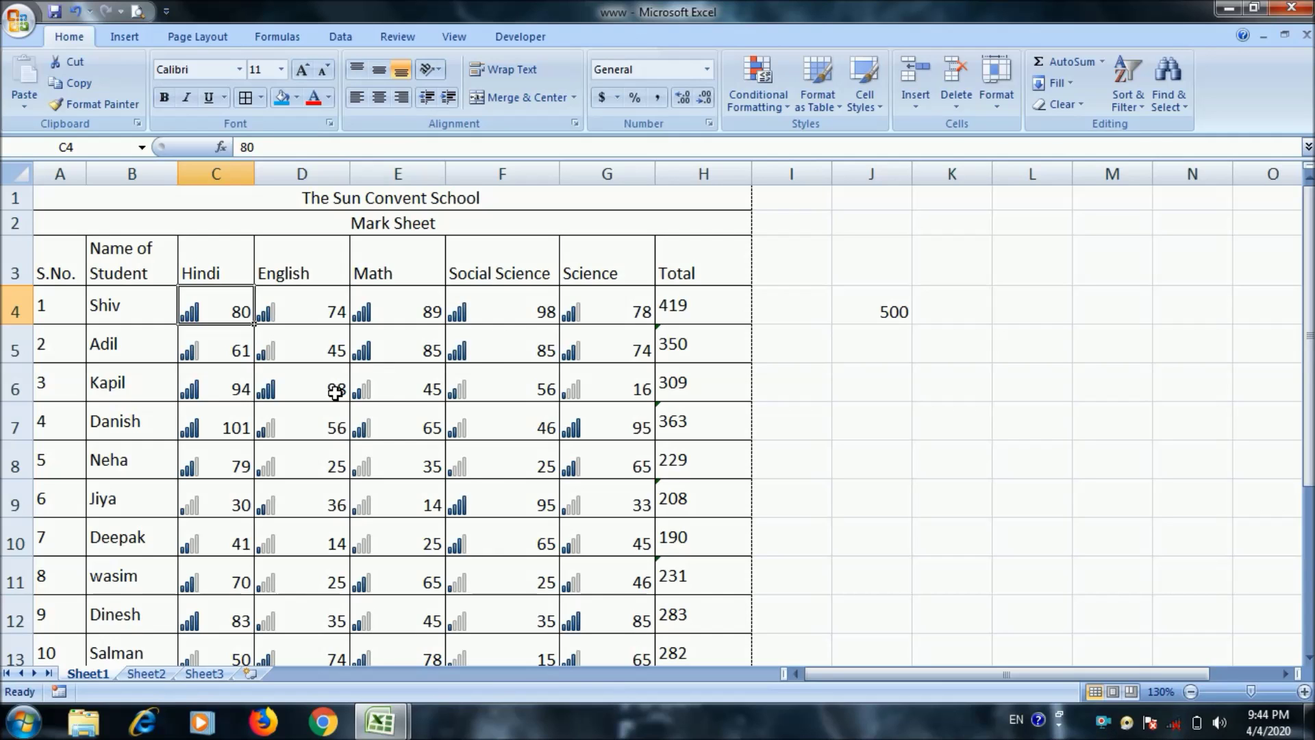
# Check Kapil's Science mark in G6, then remove the rating icons from C4:G13
pyautogui.scroll(-1, 352, 427)
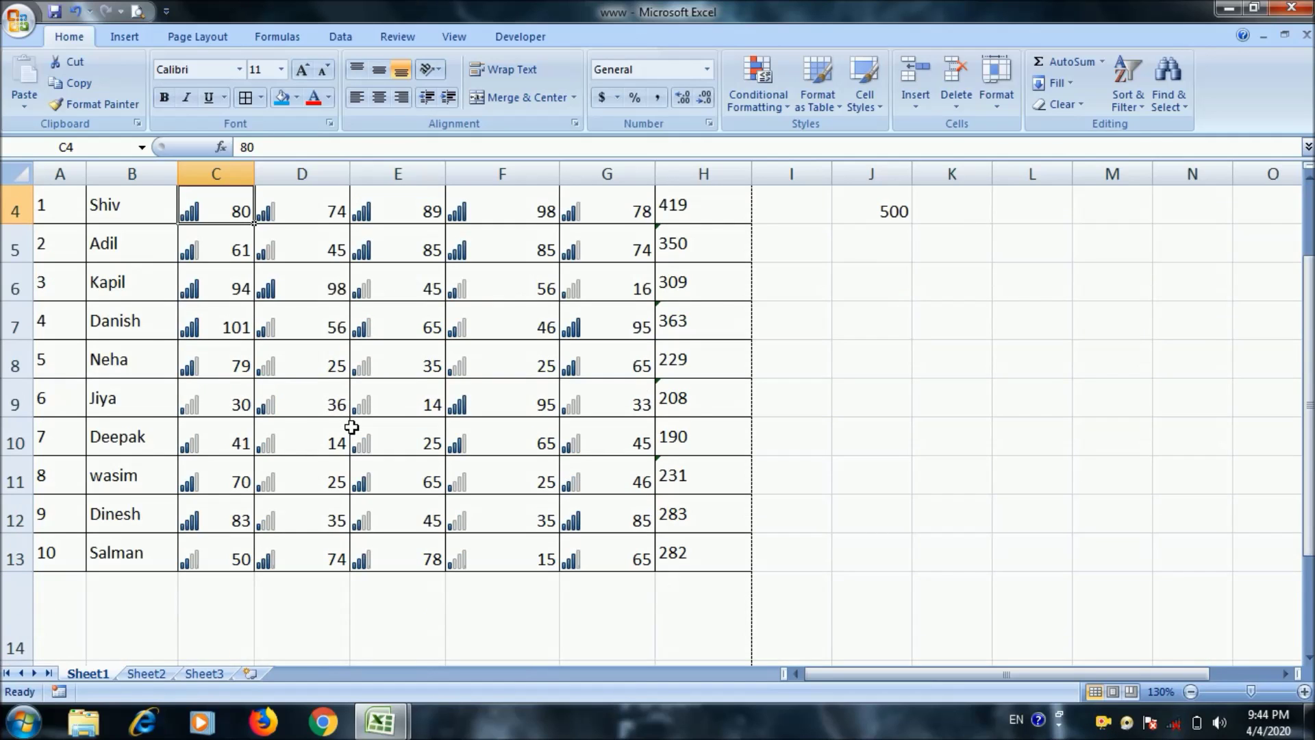
pyautogui.click(639, 300)
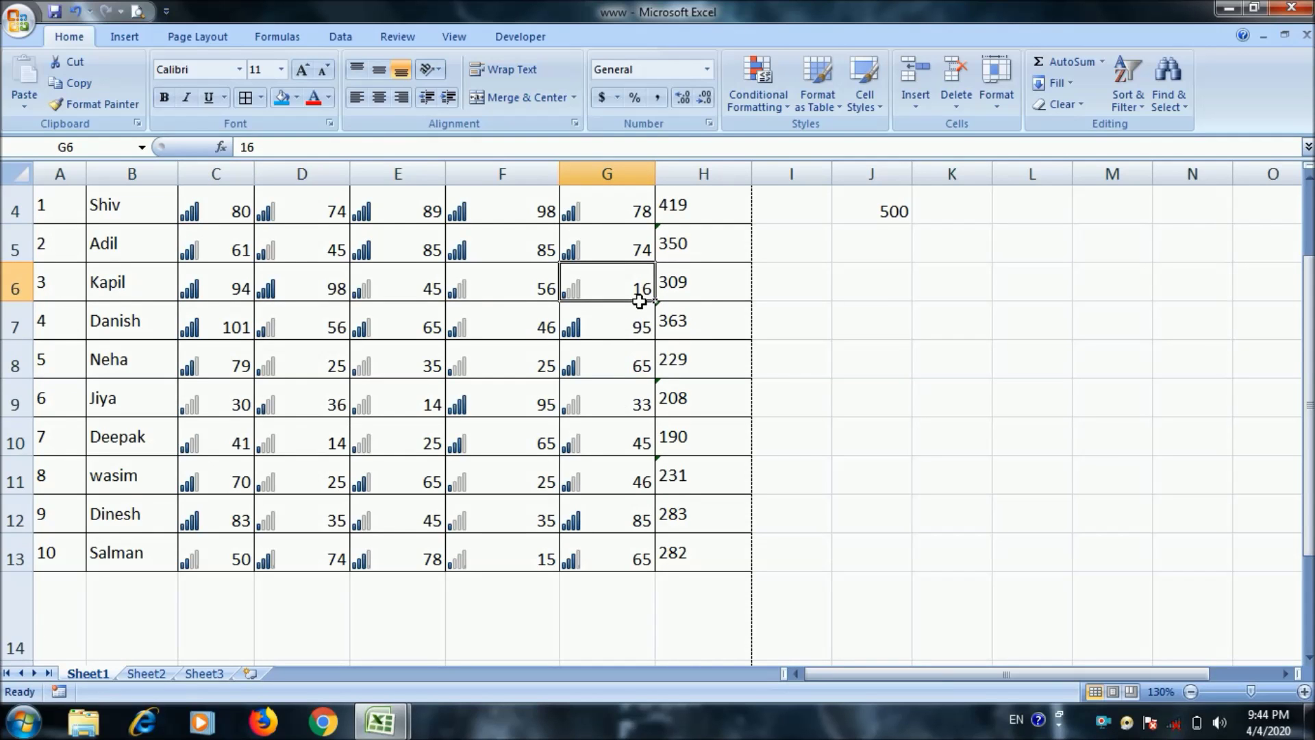
pyautogui.scroll(1, 639, 305)
pyautogui.scroll(-1, 639, 322)
pyautogui.moveTo(209, 218); pyautogui.dragTo(605, 571)
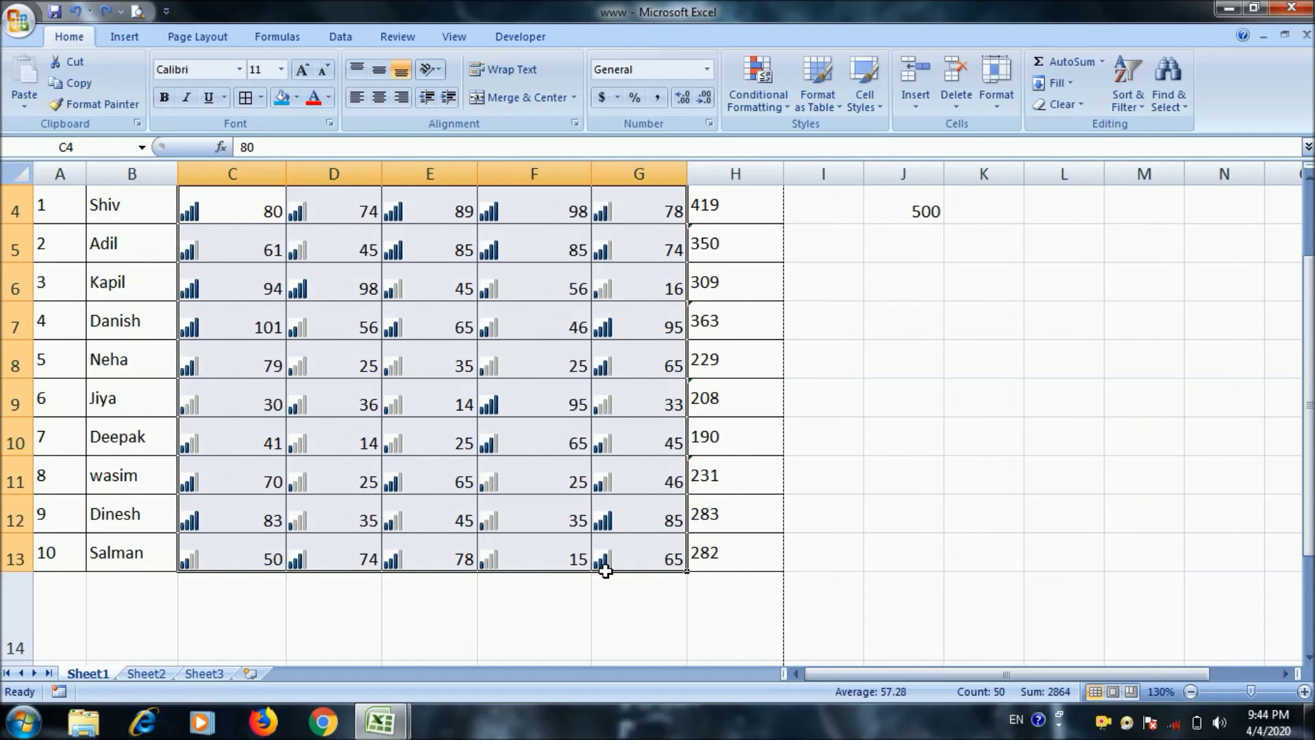
pyautogui.hotkey('ctrl', 'z')
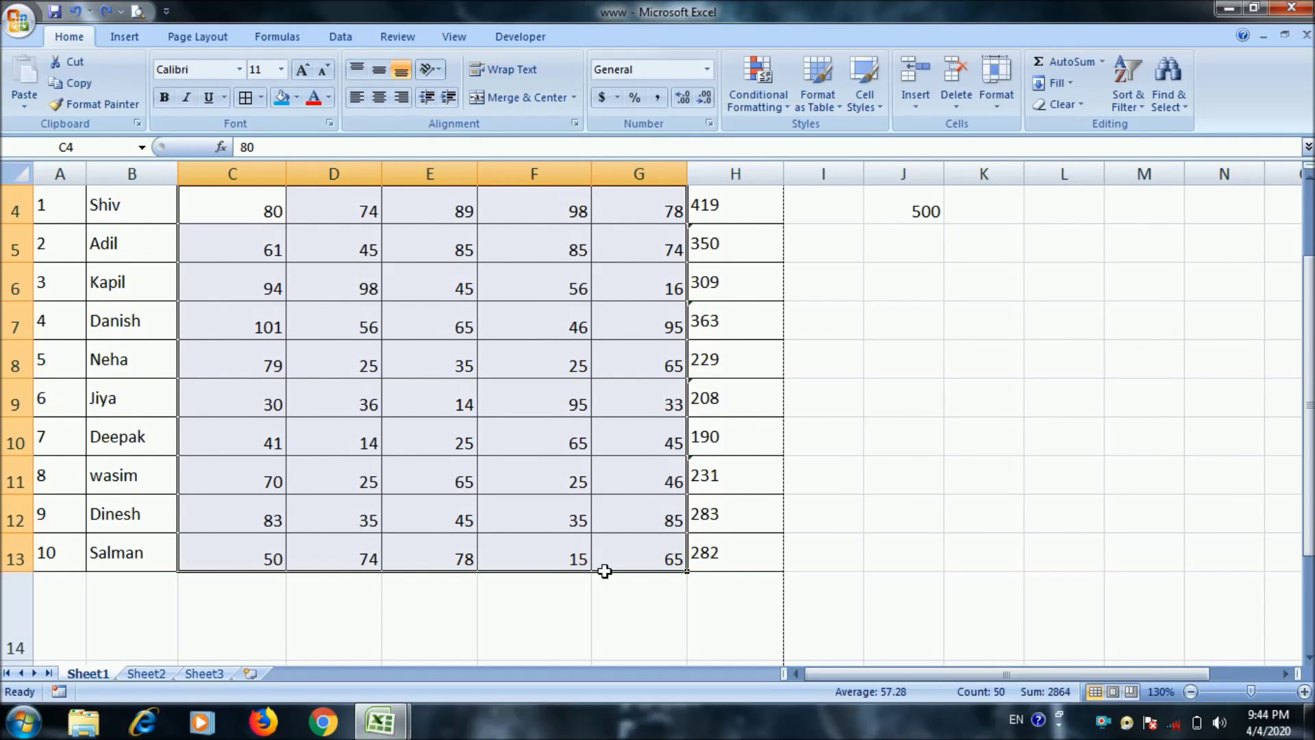
# Browse the conditional formatting and table style galleries without applying anything
pyautogui.click(768, 111)
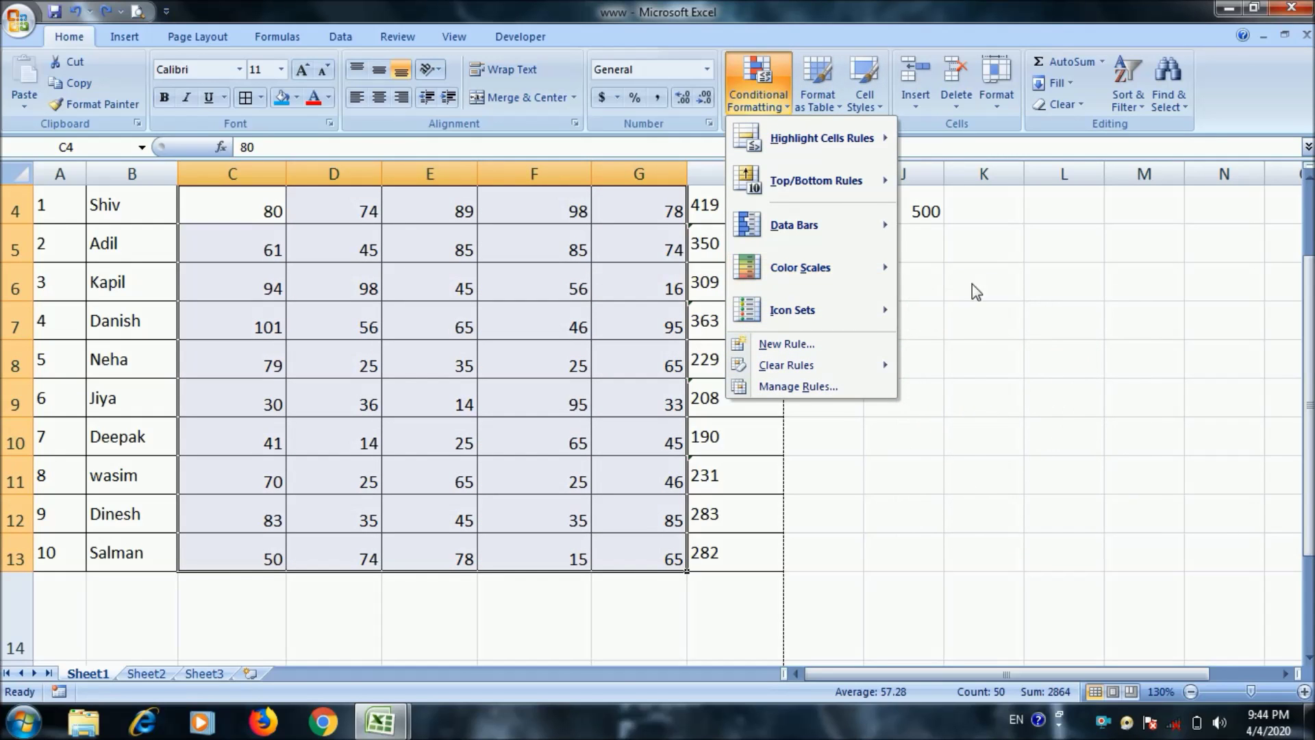
pyautogui.click(826, 94)
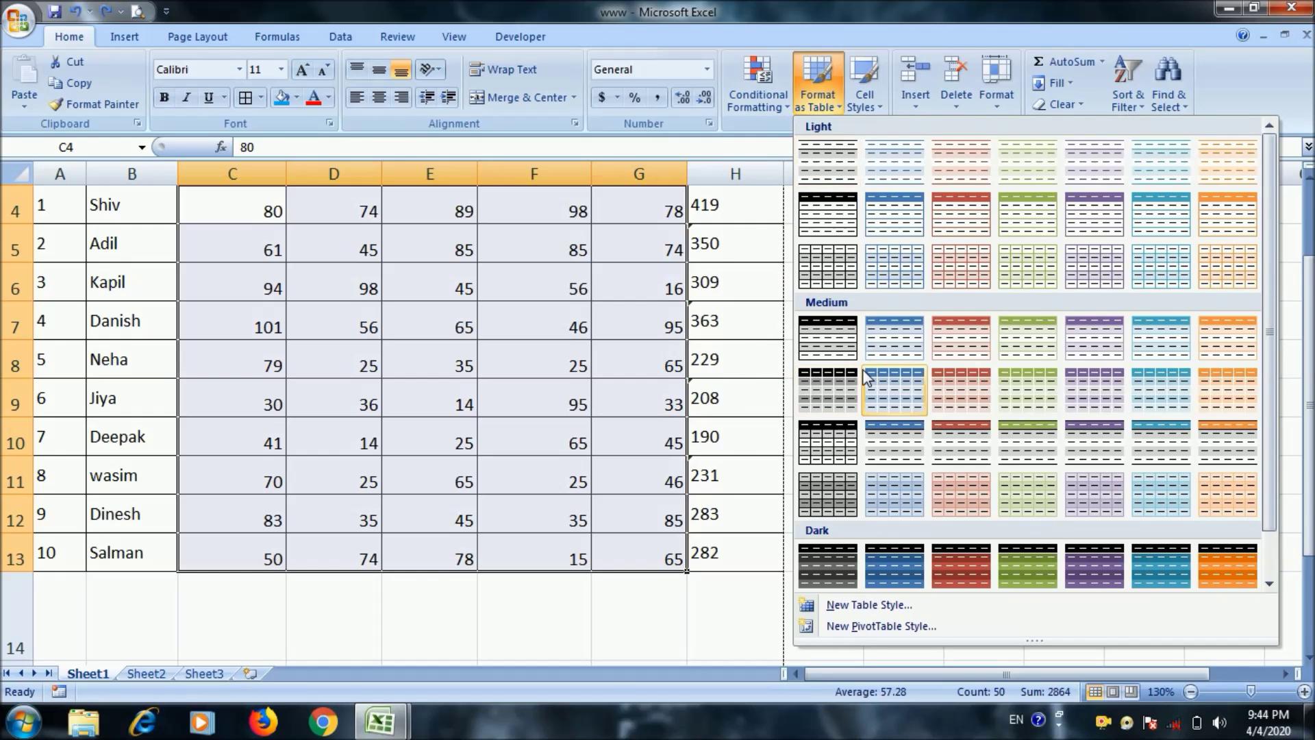
pyautogui.click(624, 469)
pyautogui.scroll(1, 599, 466)
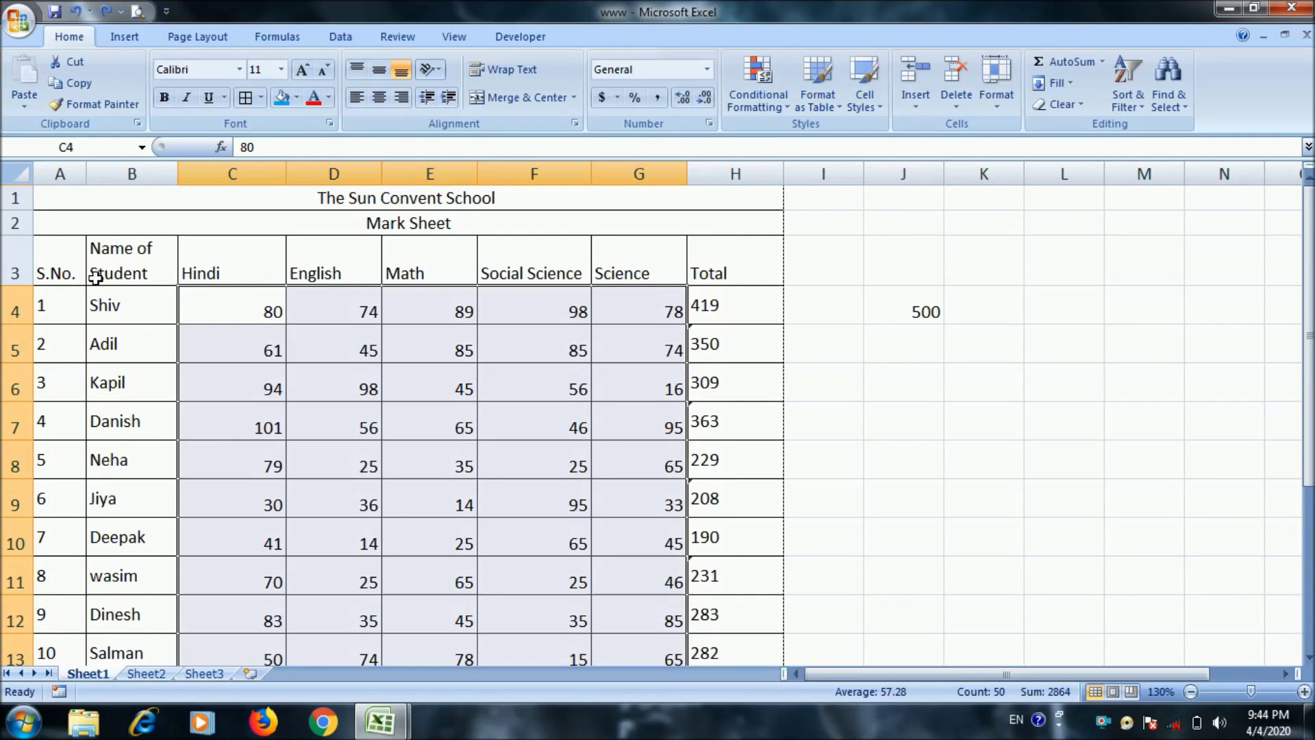
# Format A1:H13 as a table with a red banded style
pyautogui.moveTo(92, 211); pyautogui.dragTo(259, 525)
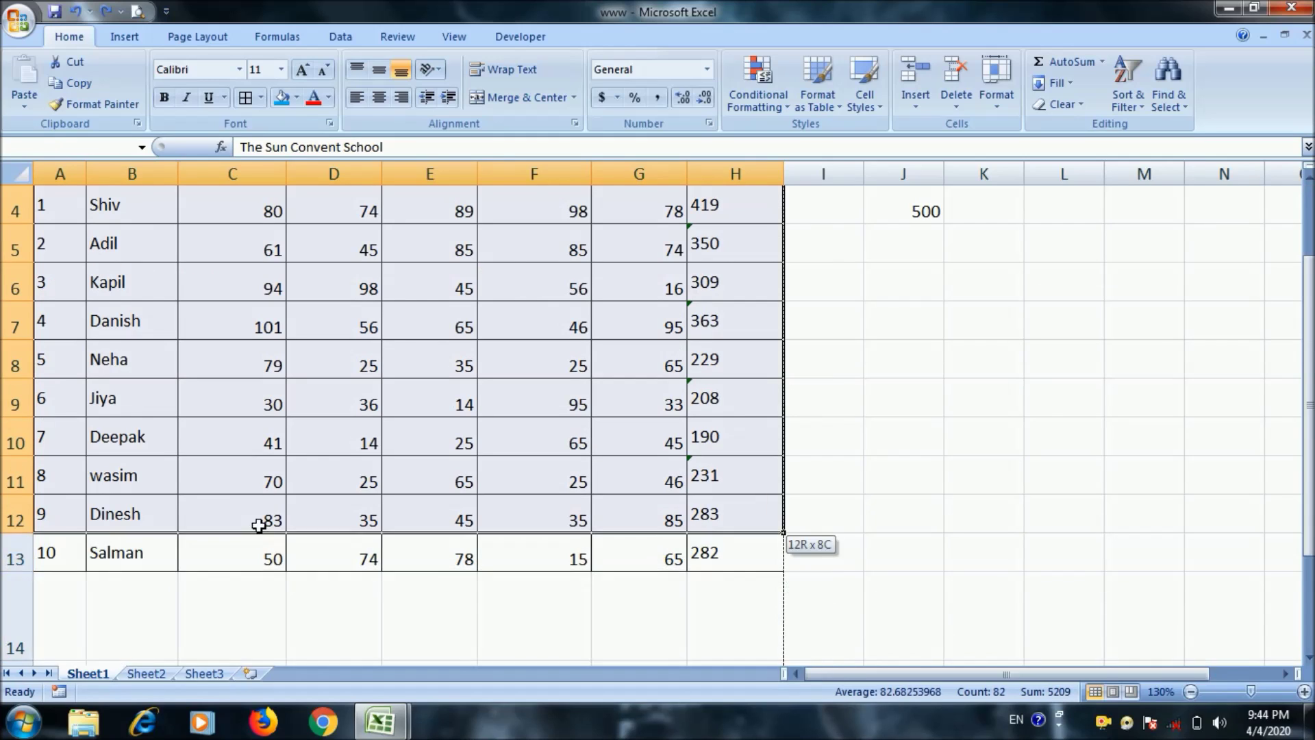
pyautogui.moveTo(258, 525); pyautogui.dragTo(269, 540)
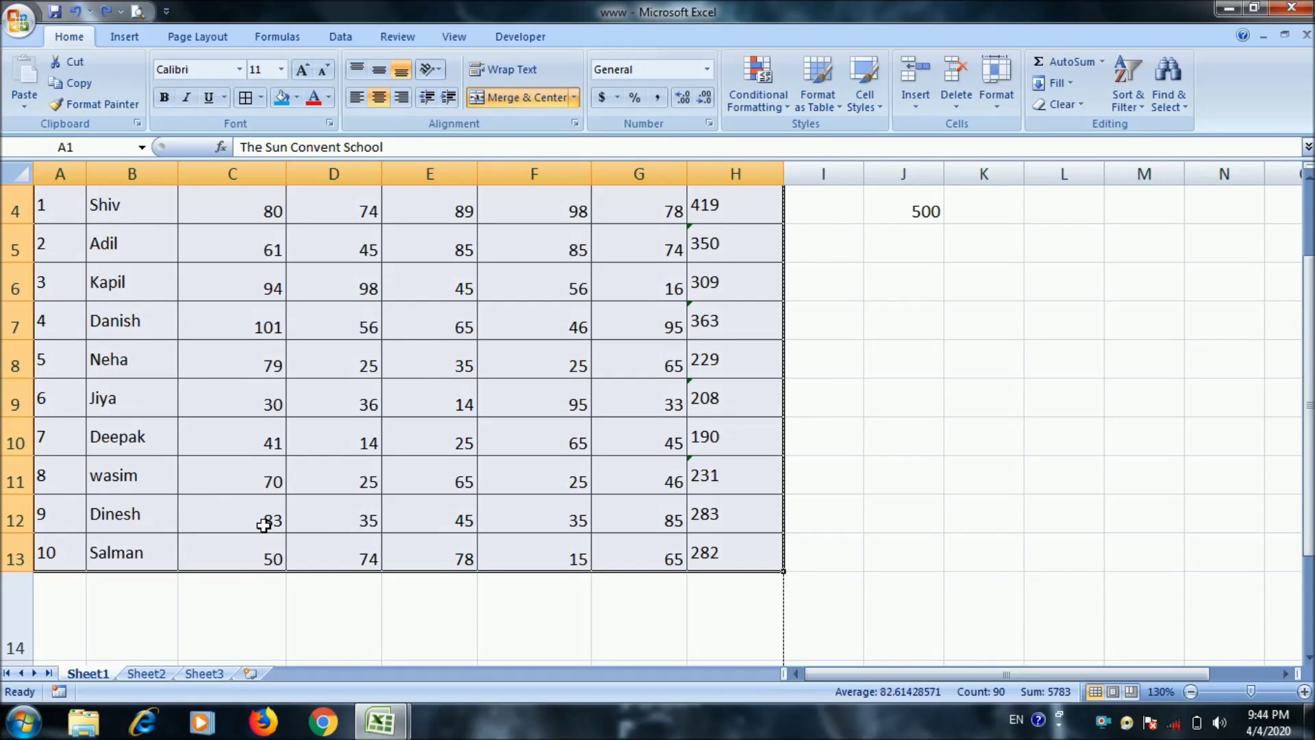
pyautogui.scroll(1, 329, 512)
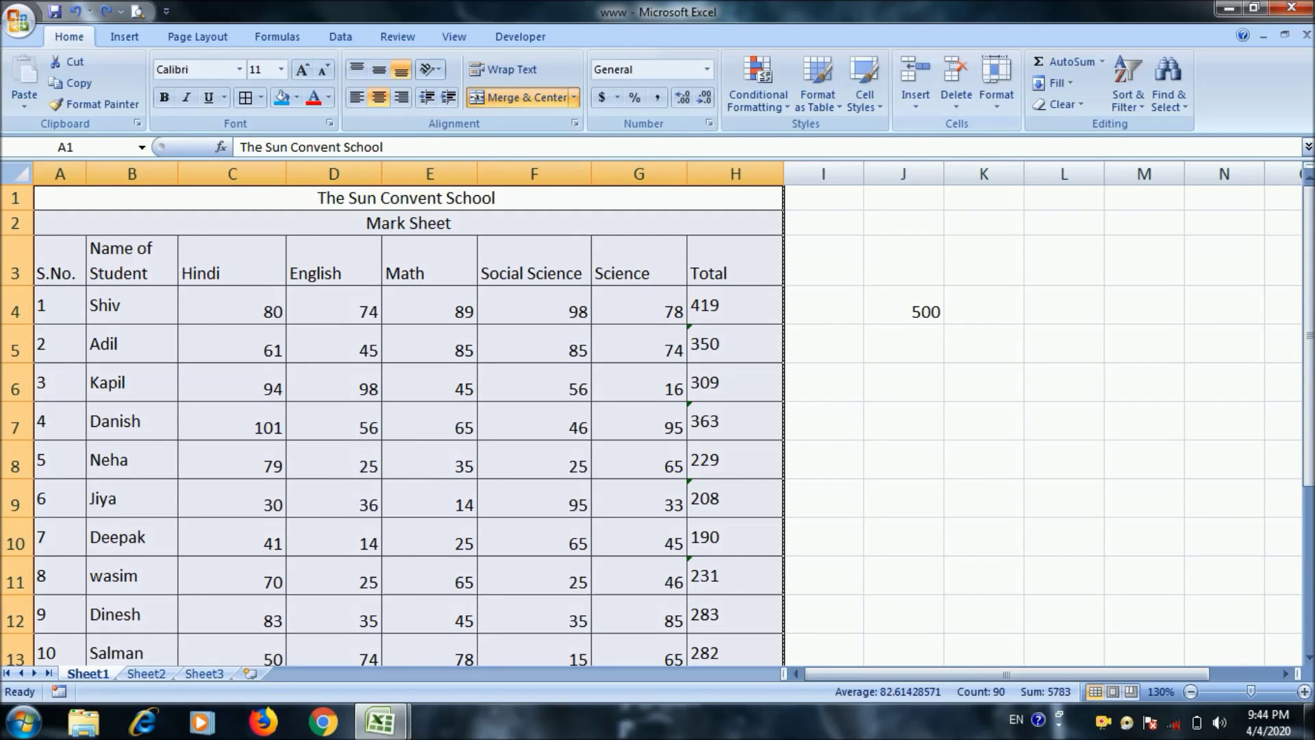
pyautogui.click(829, 107)
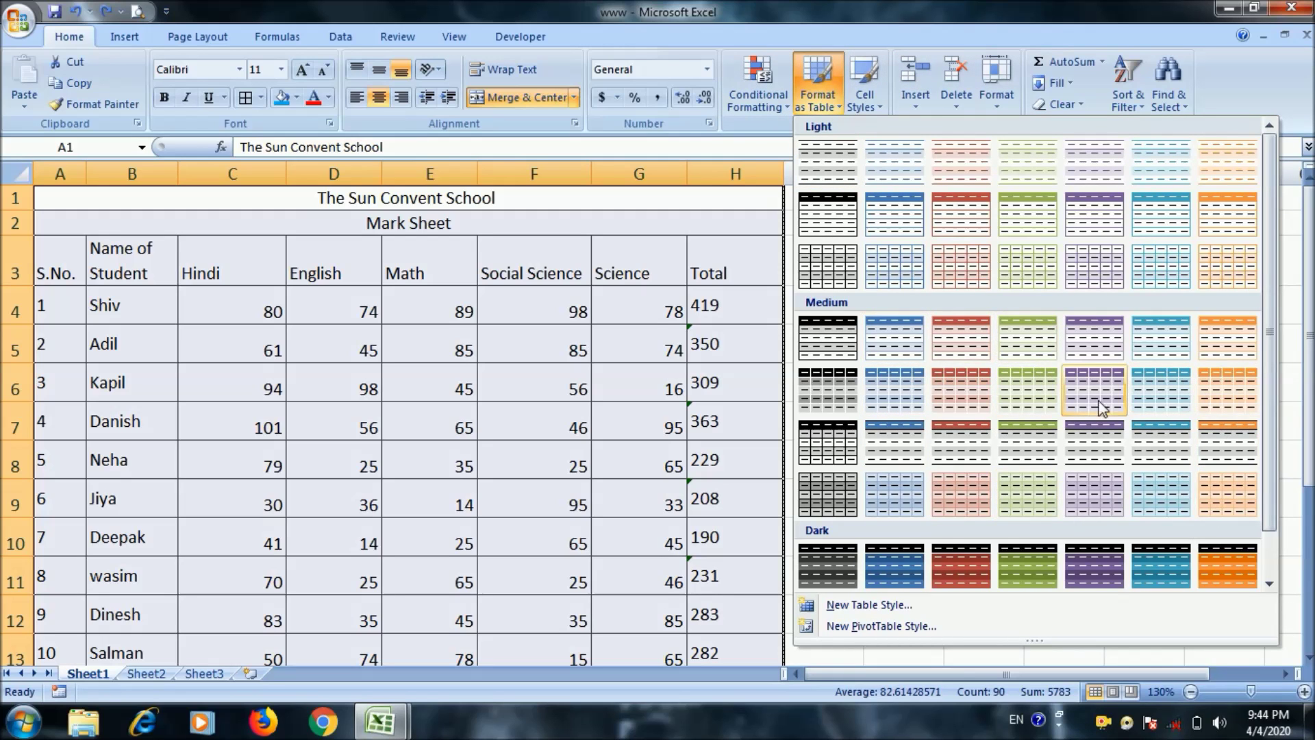
pyautogui.click(949, 568)
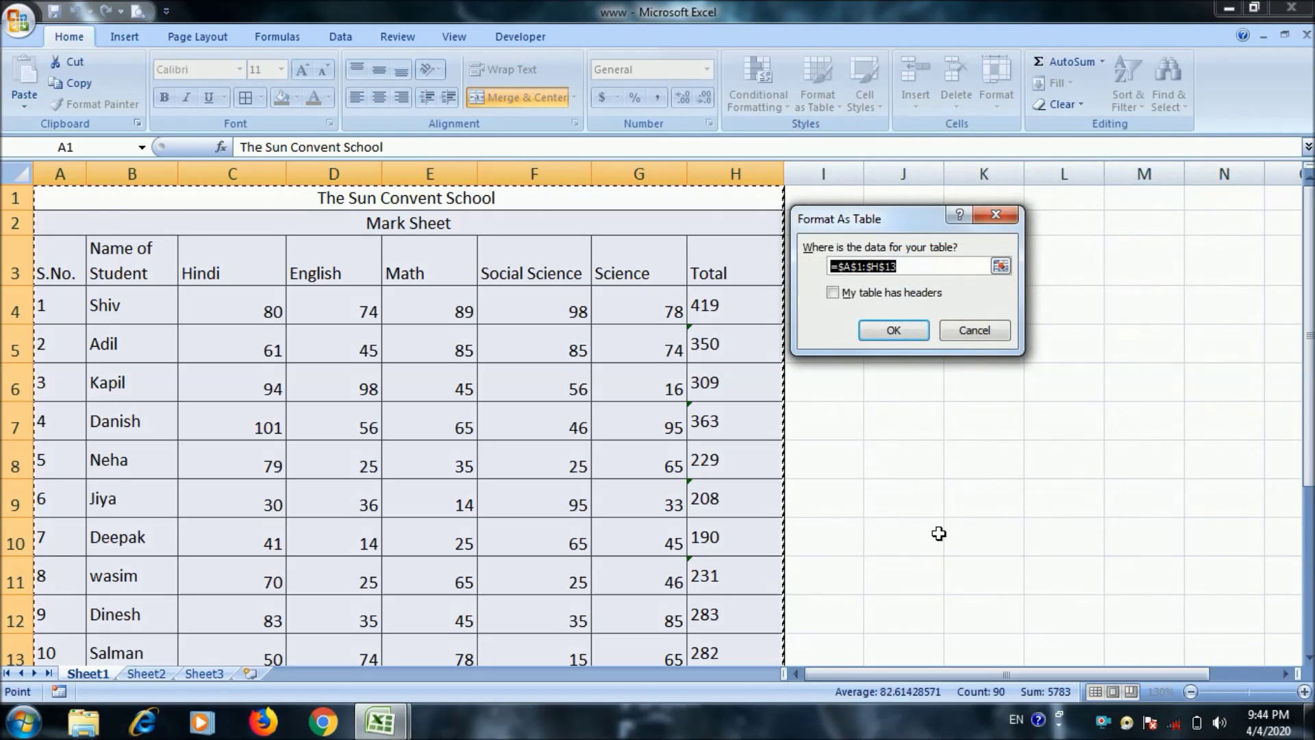
pyautogui.click(894, 330)
pyautogui.scroll(-1, 947, 396)
pyautogui.scroll(1, 946, 396)
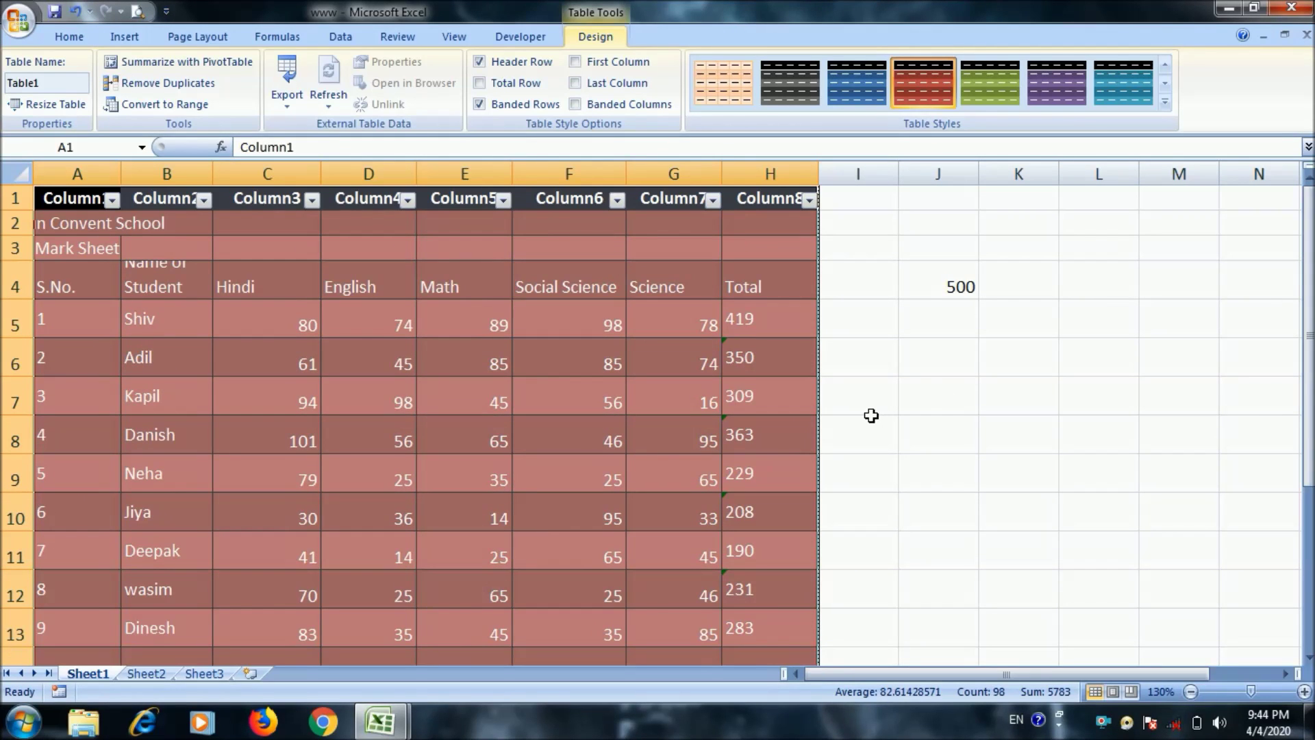
# Look at the Column1 and Column2 filter lists without changing anything
pyautogui.click(871, 411)
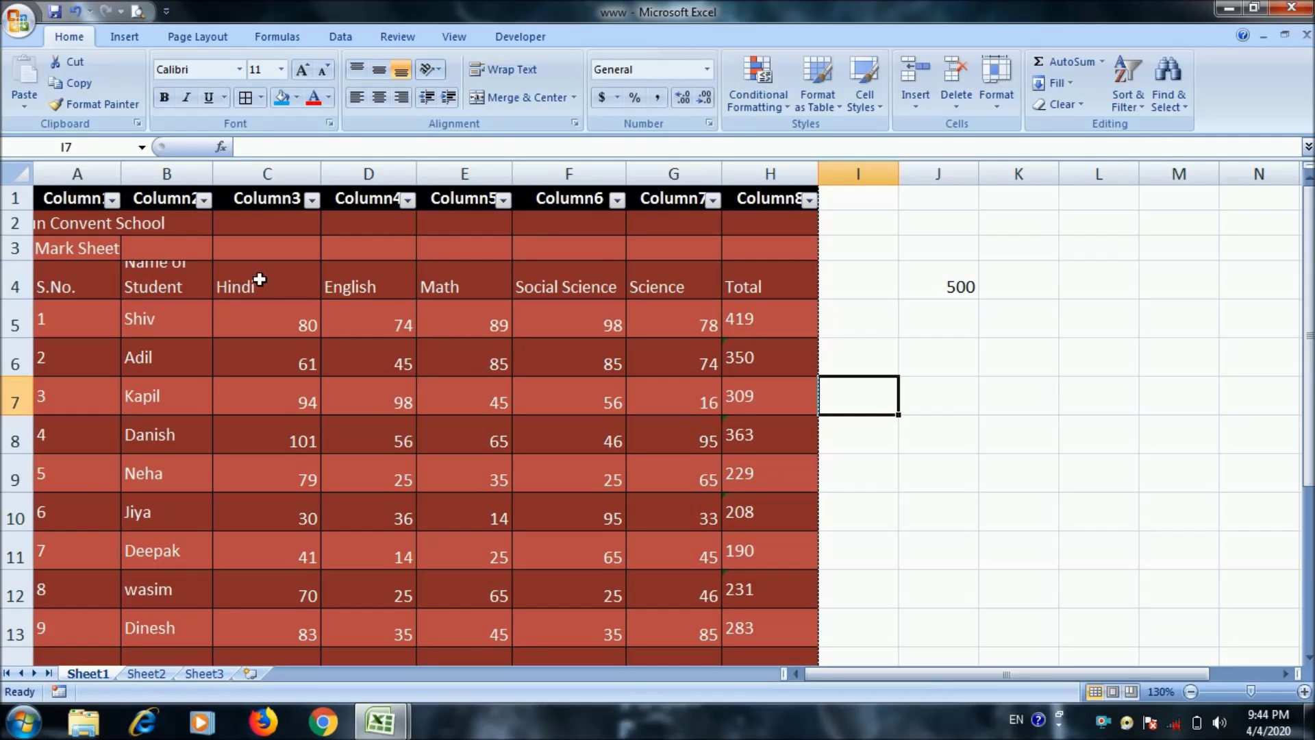
pyautogui.scroll(-2, 274, 295)
pyautogui.scroll(2, 315, 308)
pyautogui.click(110, 200)
pyautogui.click(110, 200)
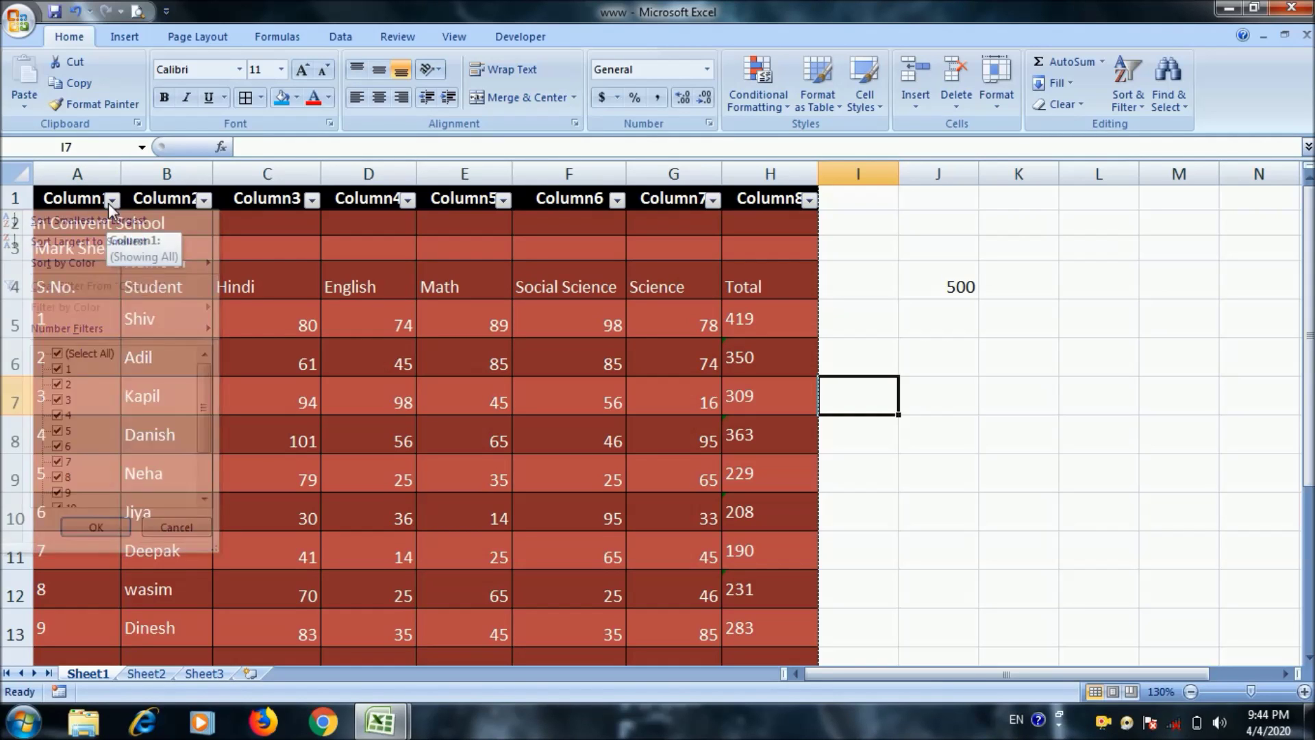
pyautogui.click(204, 200)
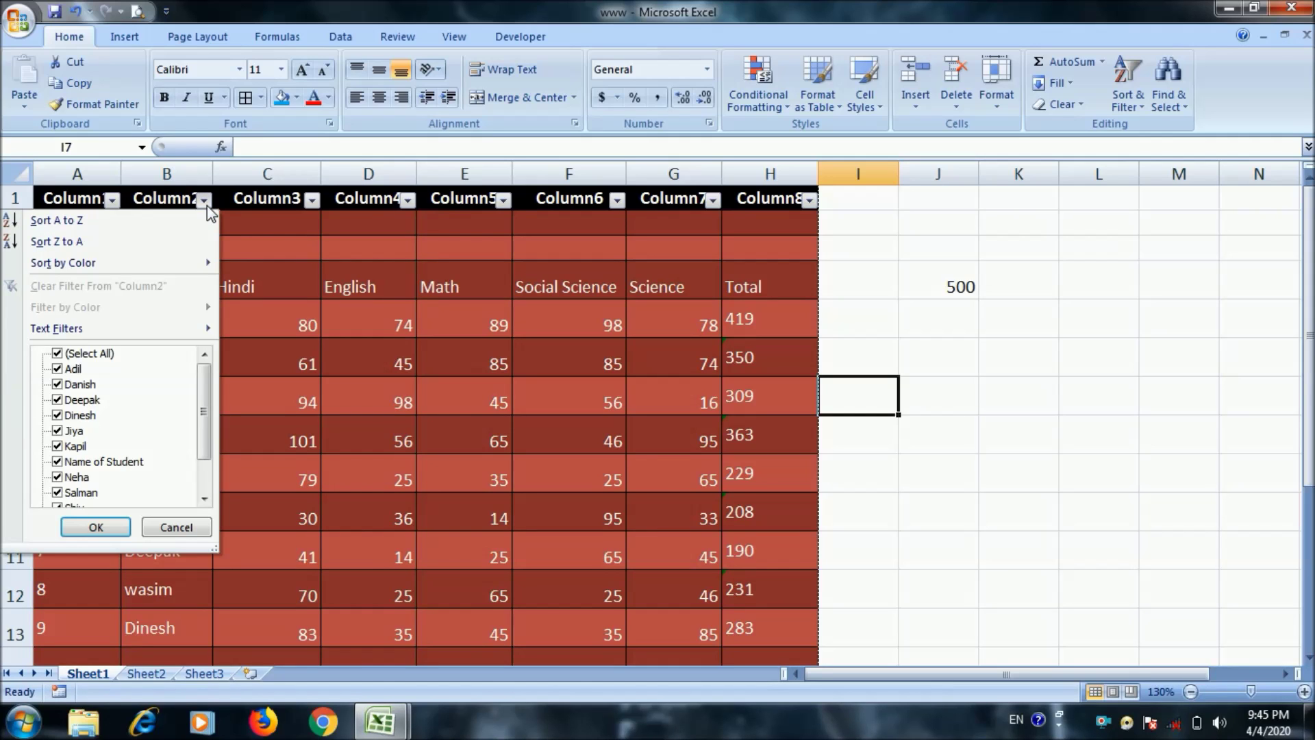
pyautogui.click(205, 202)
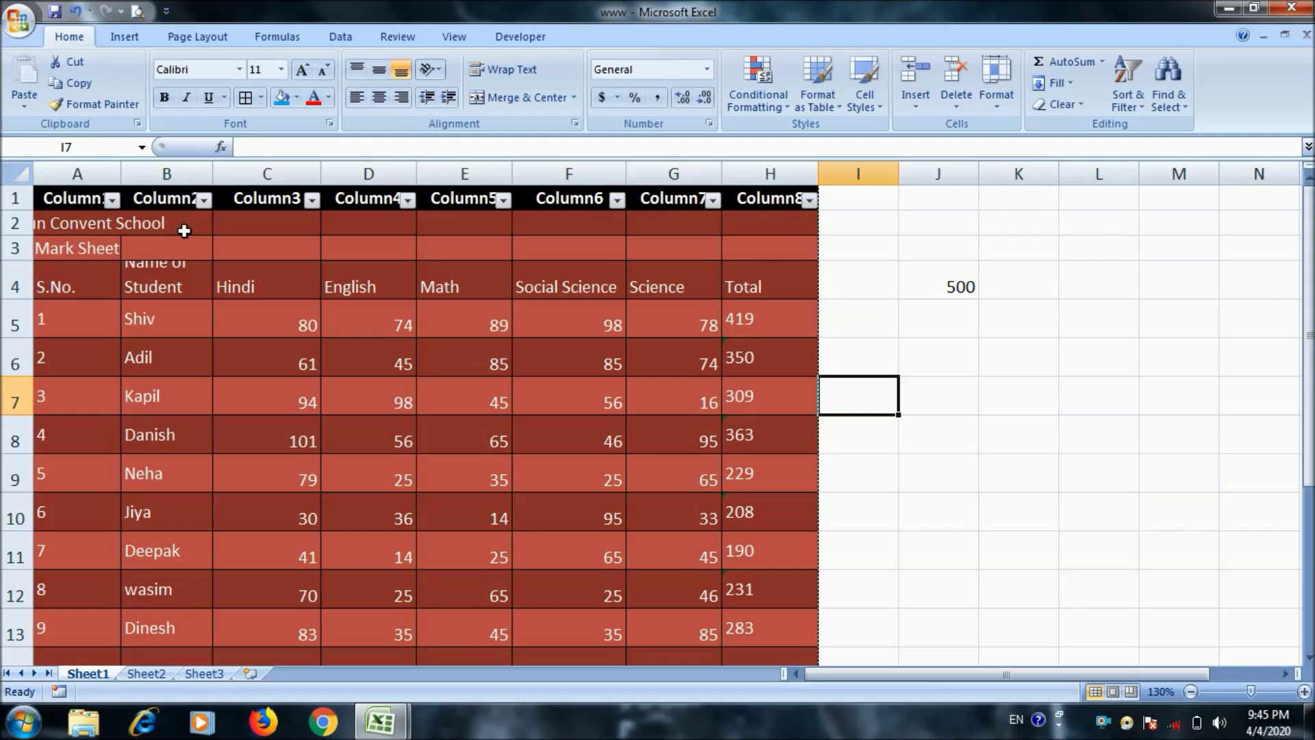
# Look at the Find & Select and Sort & Filter options, then undo the table
pyautogui.click(1173, 103)
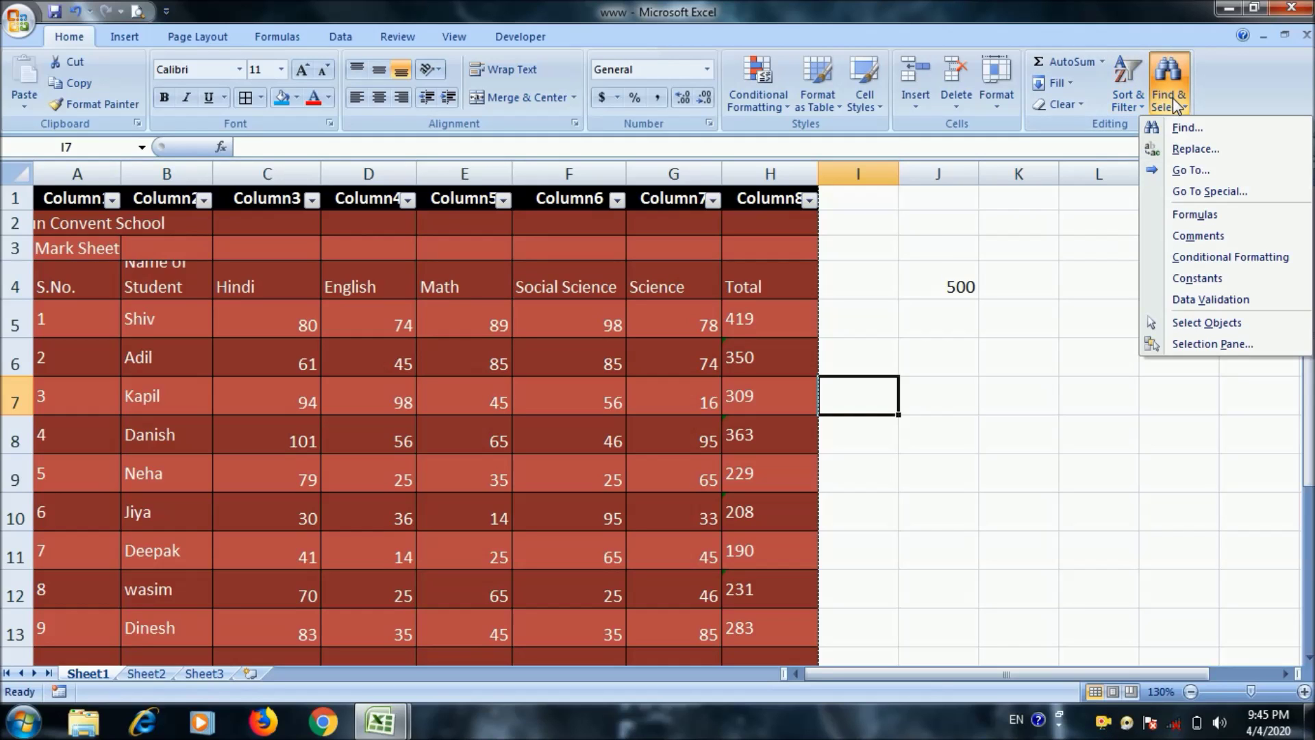
pyautogui.click(1174, 103)
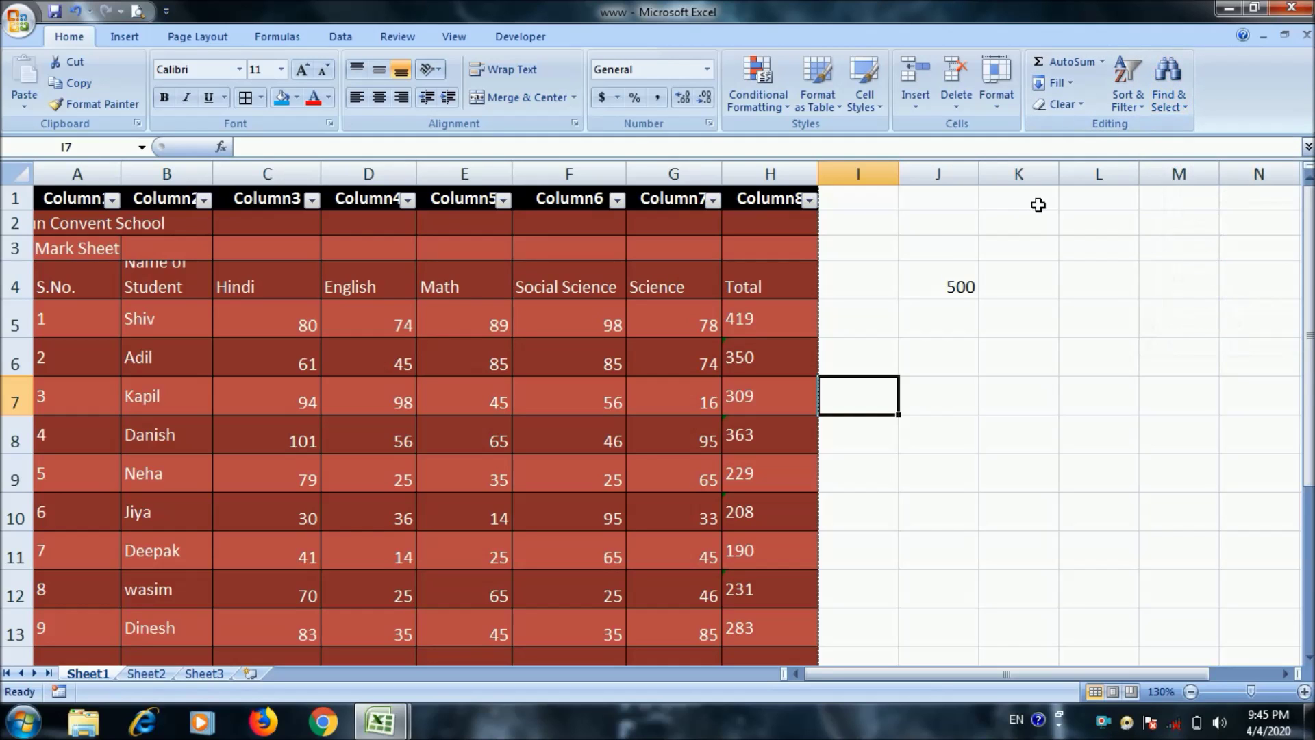
pyautogui.click(1127, 82)
pyautogui.click(959, 402)
pyautogui.hotkey('ctrl', 'z')
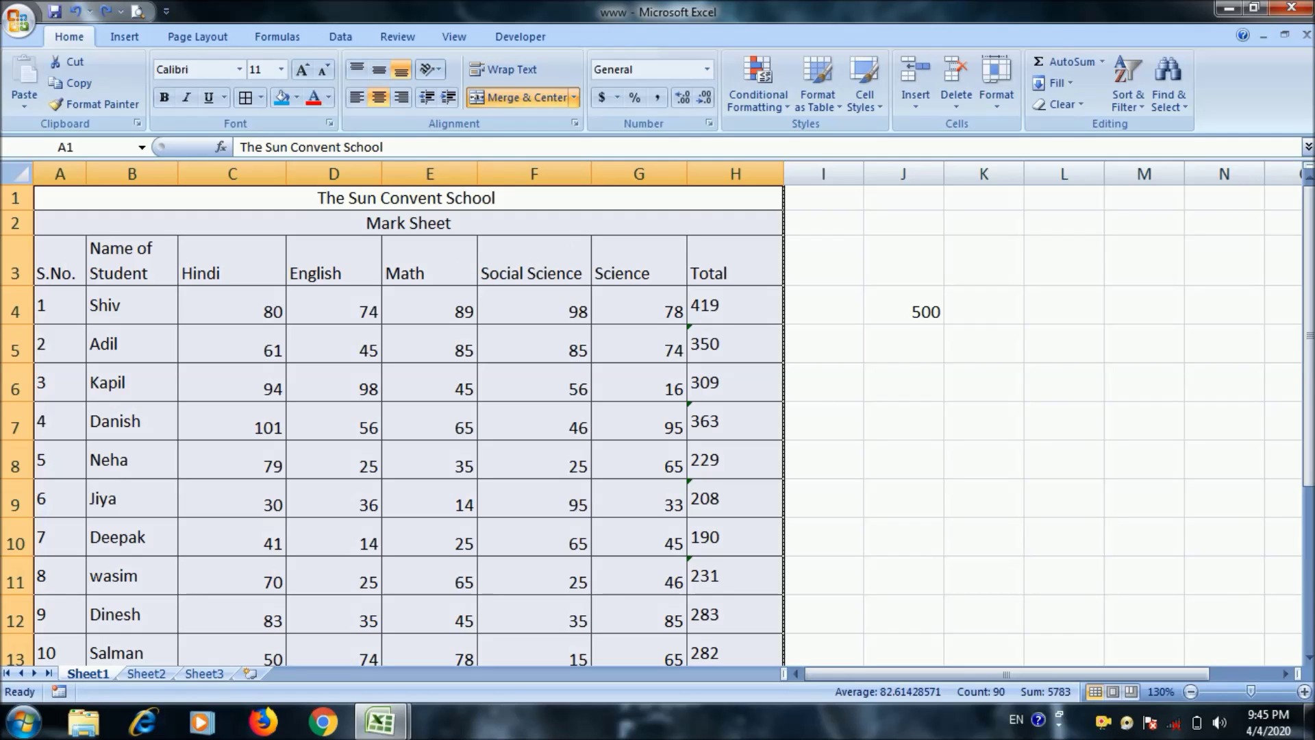
# Apply the blue Accent1 cell style to the mark sheet table
pyautogui.click(880, 103)
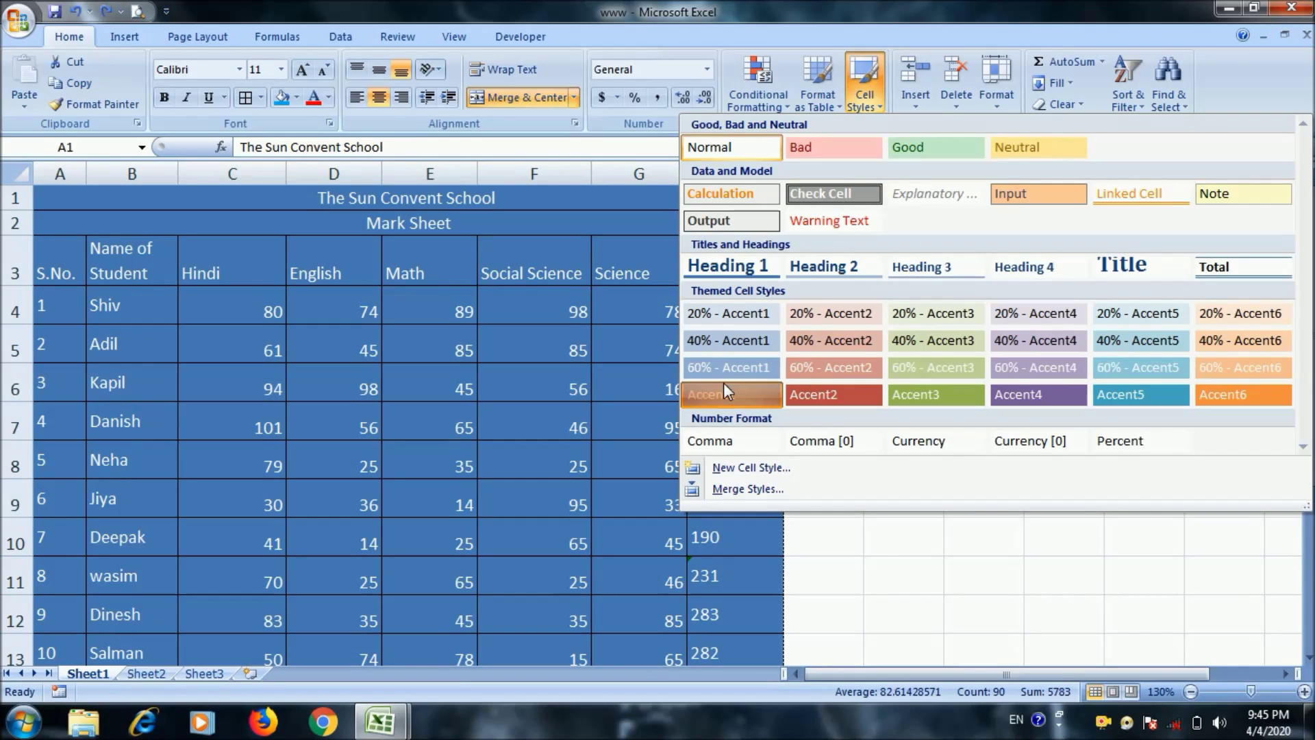
pyautogui.click(723, 387)
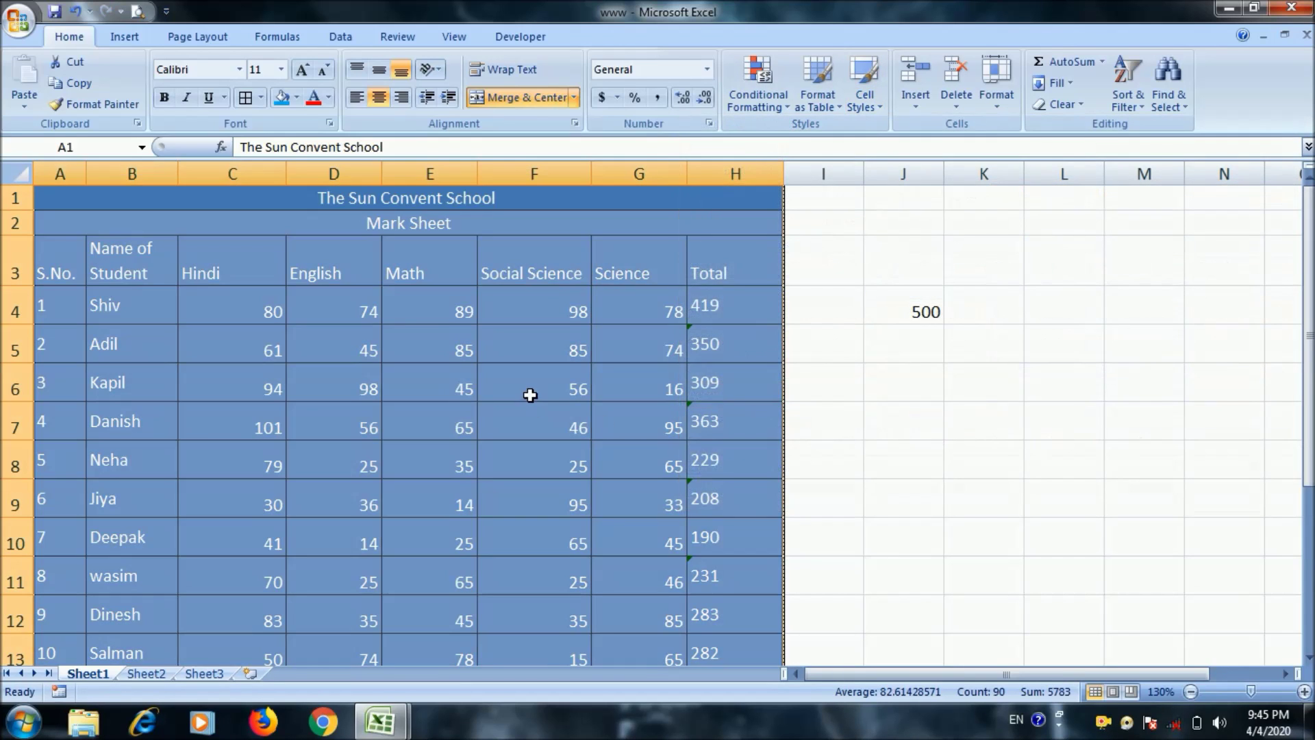
pyautogui.click(530, 395)
pyautogui.scroll(-1, 587, 411)
pyautogui.scroll(1, 591, 423)
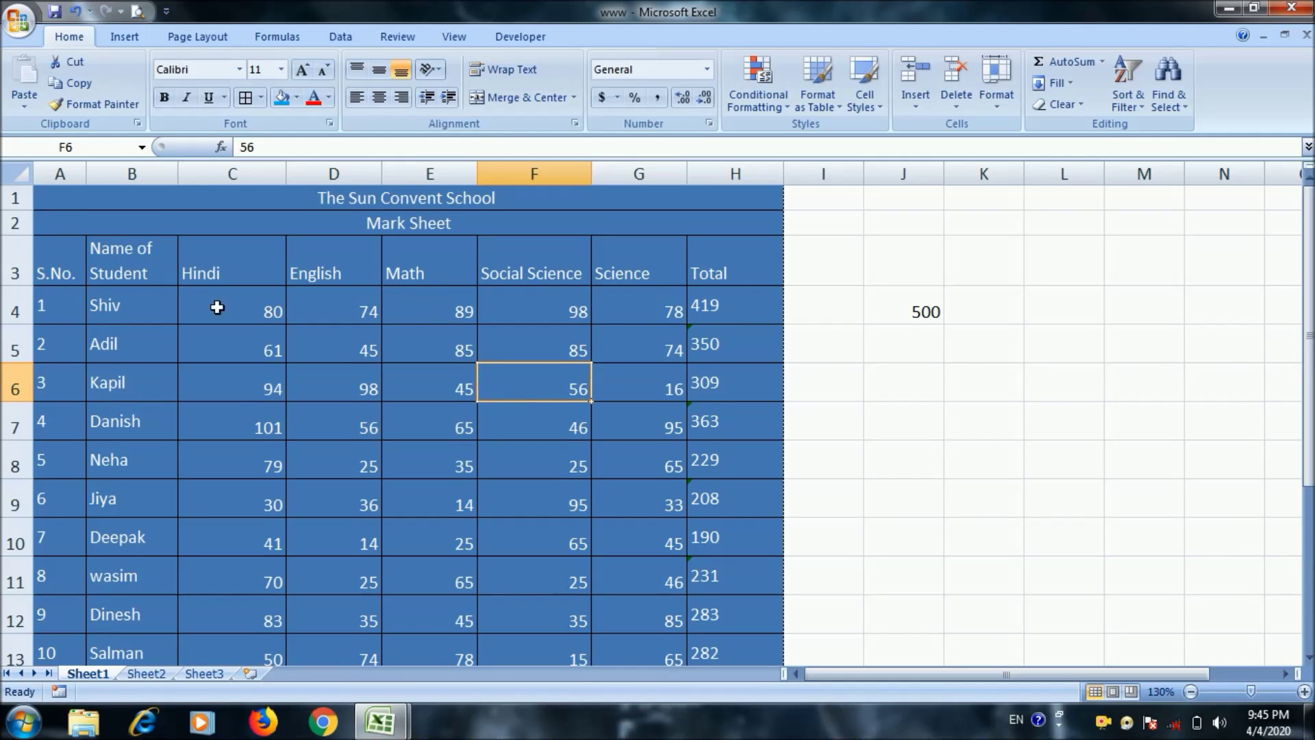
pyautogui.scroll(-1, 509, 350)
pyautogui.scroll(1, 509, 356)
# Middle-align the row 3 headings, then undo both the alignment and the Accent1 style
pyautogui.click(37, 271)
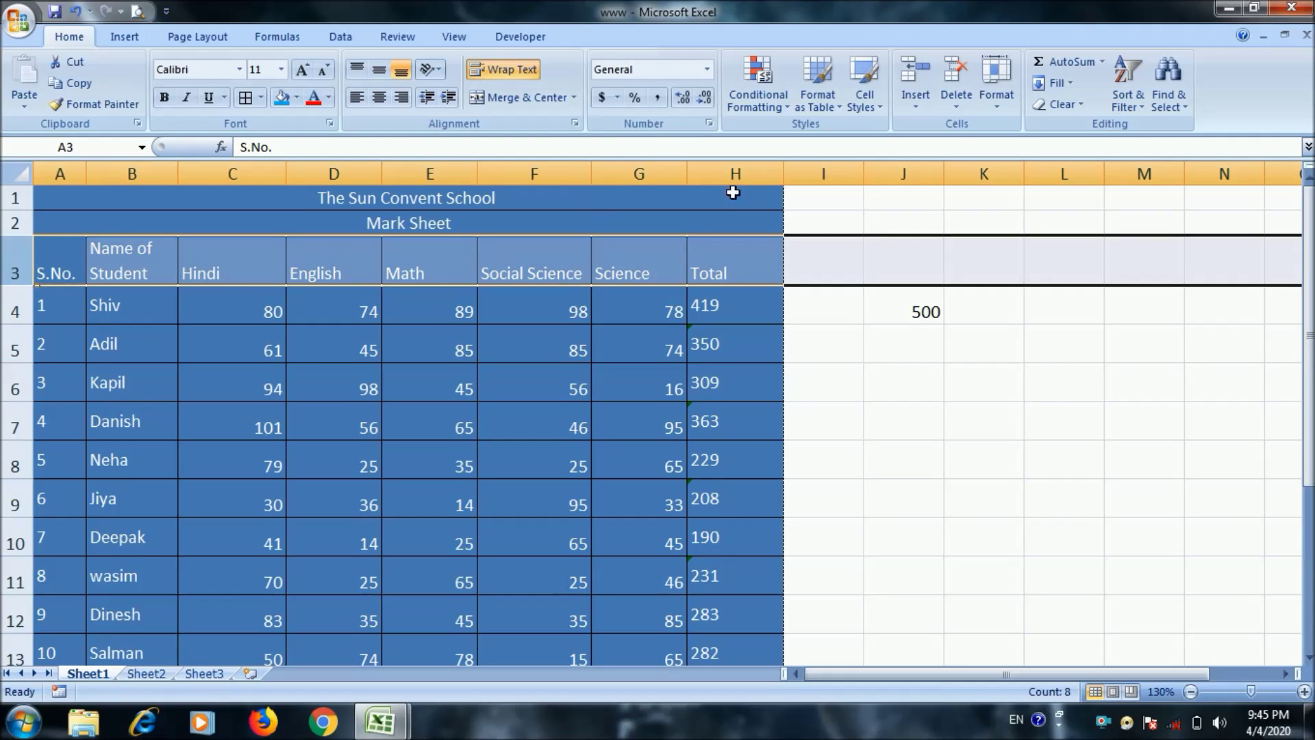
pyautogui.click(382, 72)
pyautogui.click(555, 378)
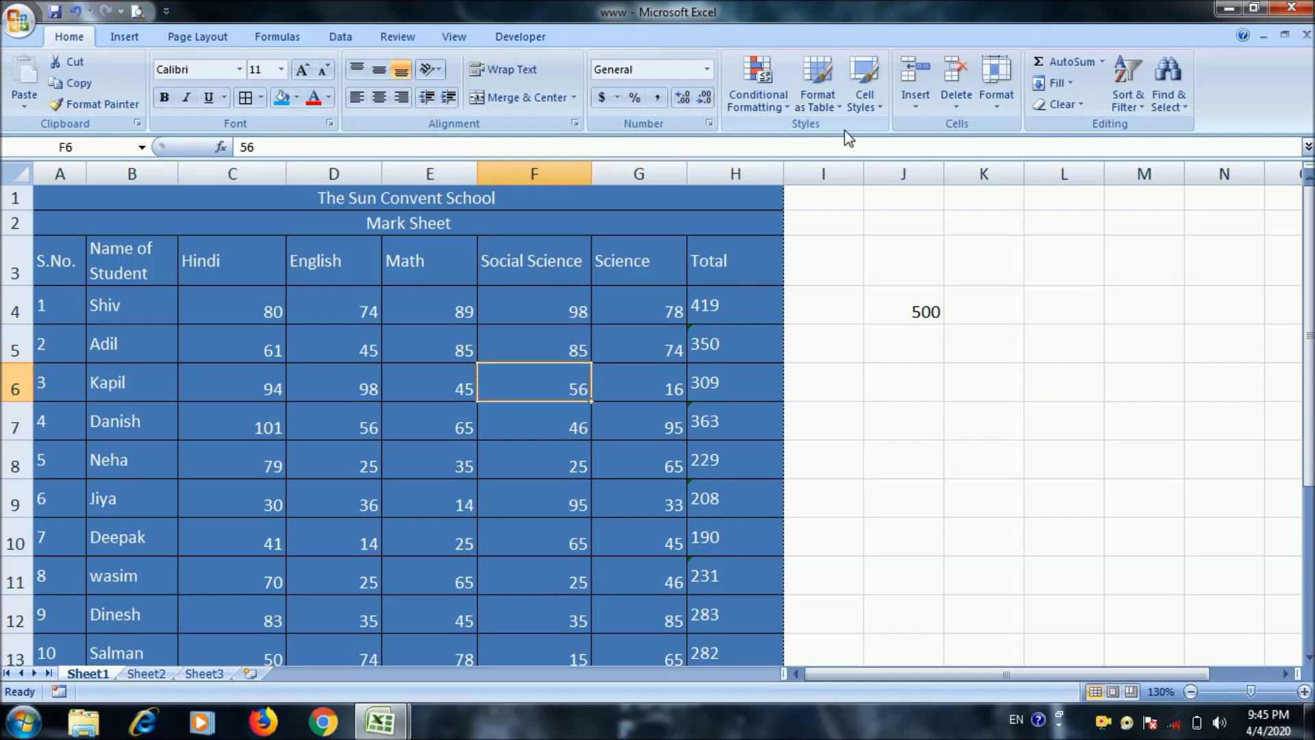
pyautogui.hotkey('ctrl', 'z')
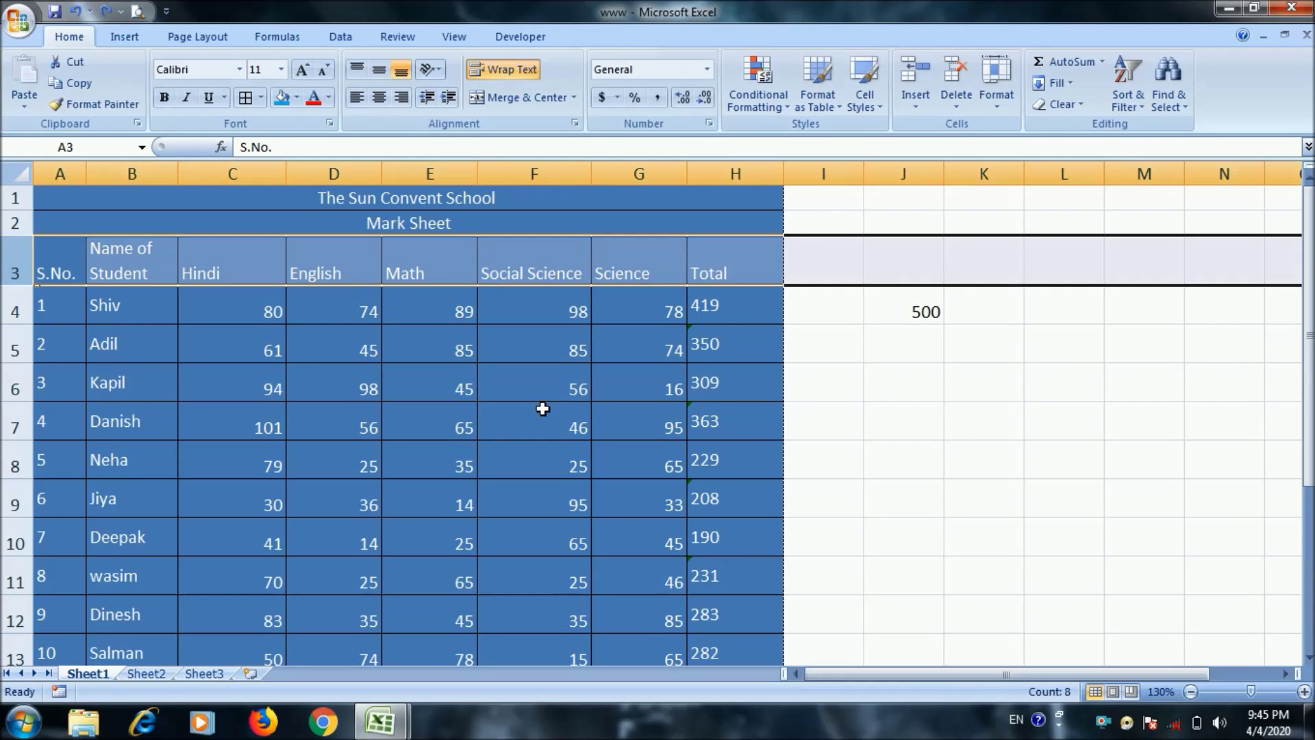
pyautogui.hotkey('ctrl', 'z')
pyautogui.hotkey('ctrl', 'z')
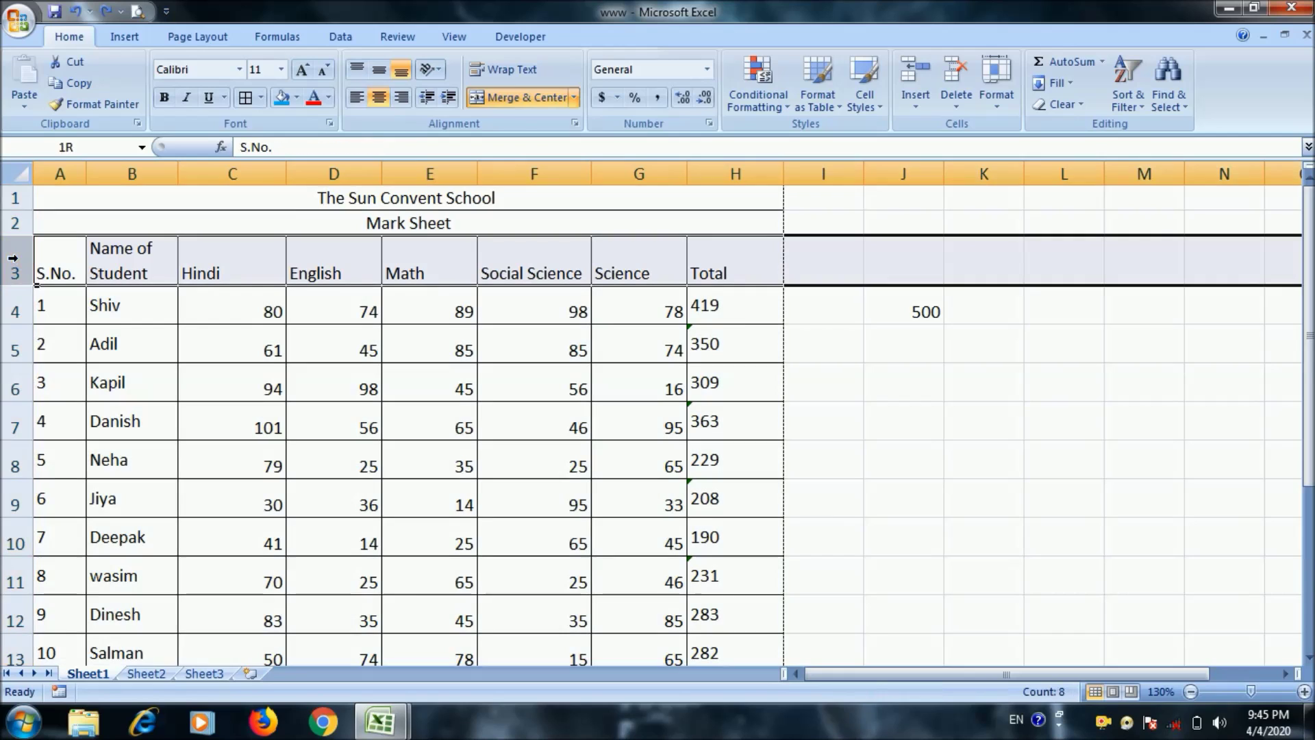
# Middle-align the row 3 headings, delete the stray 500 in J4, and select column H
pyautogui.click(378, 69)
pyautogui.click(960, 349)
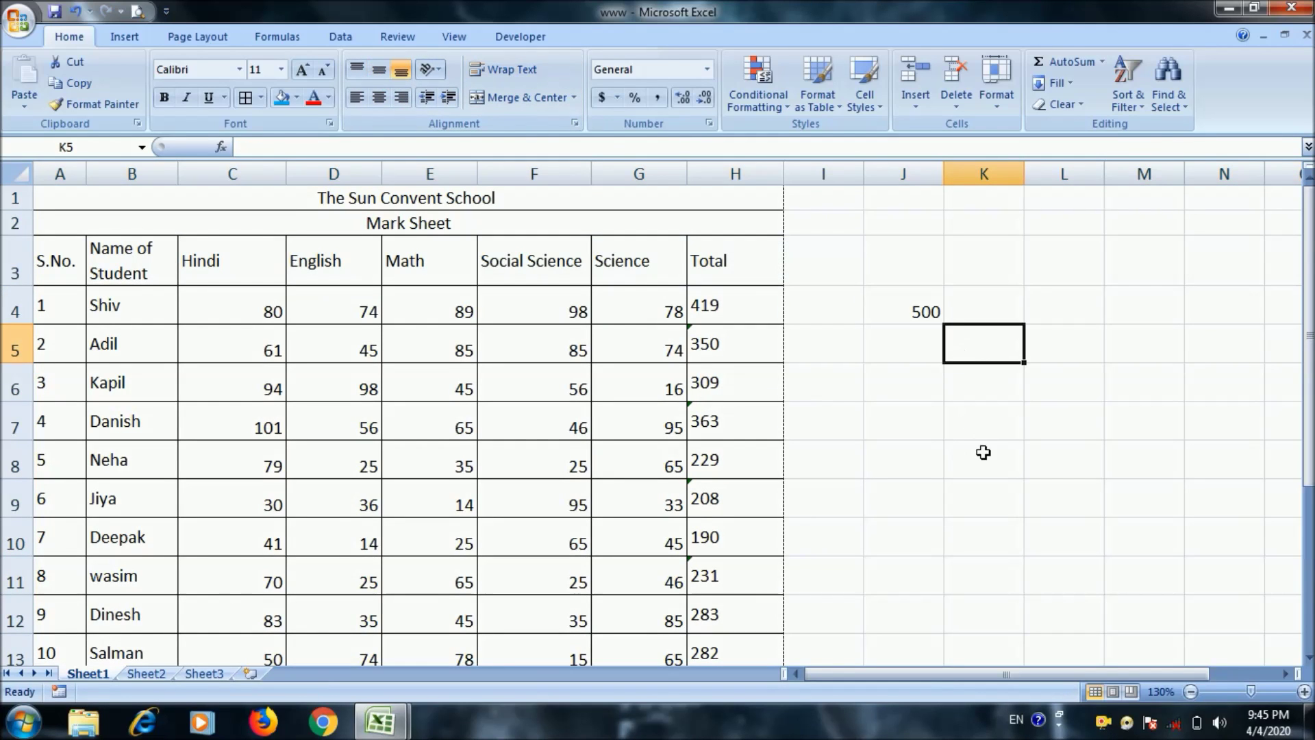
pyautogui.click(909, 313)
pyautogui.press('Delete')
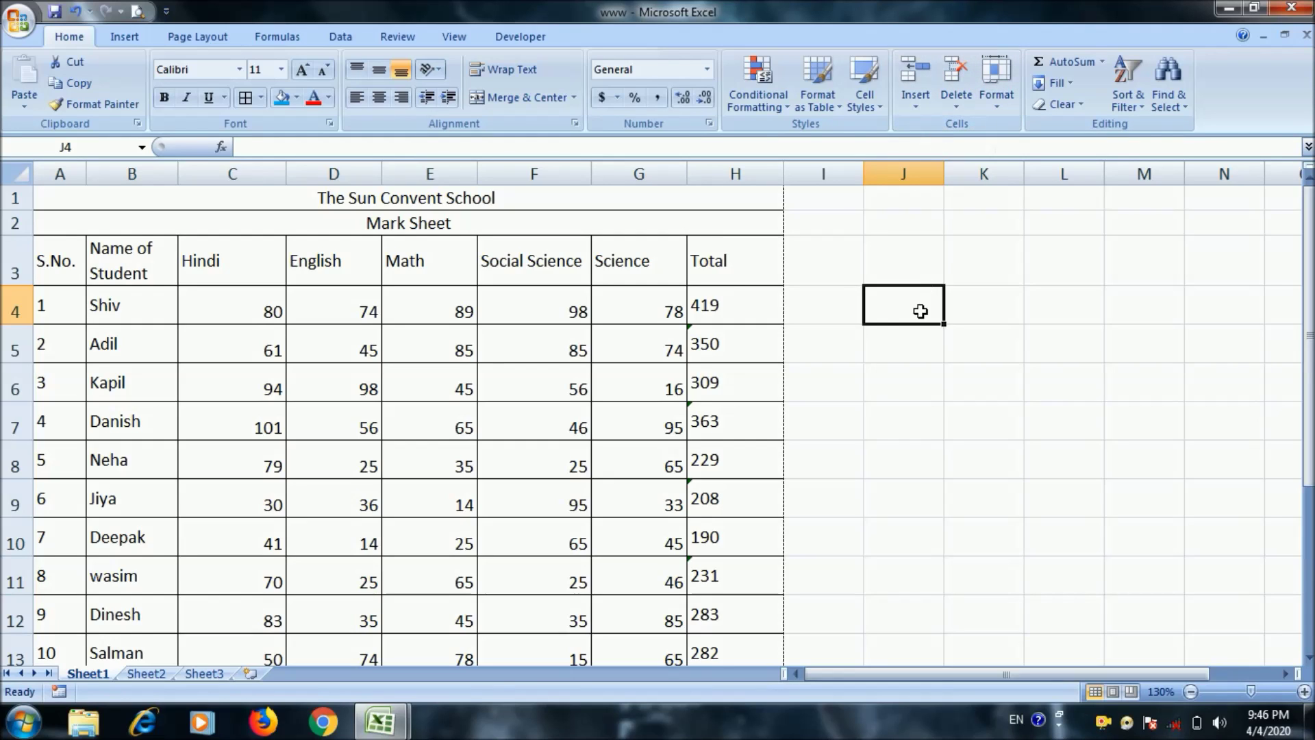
pyautogui.click(865, 251)
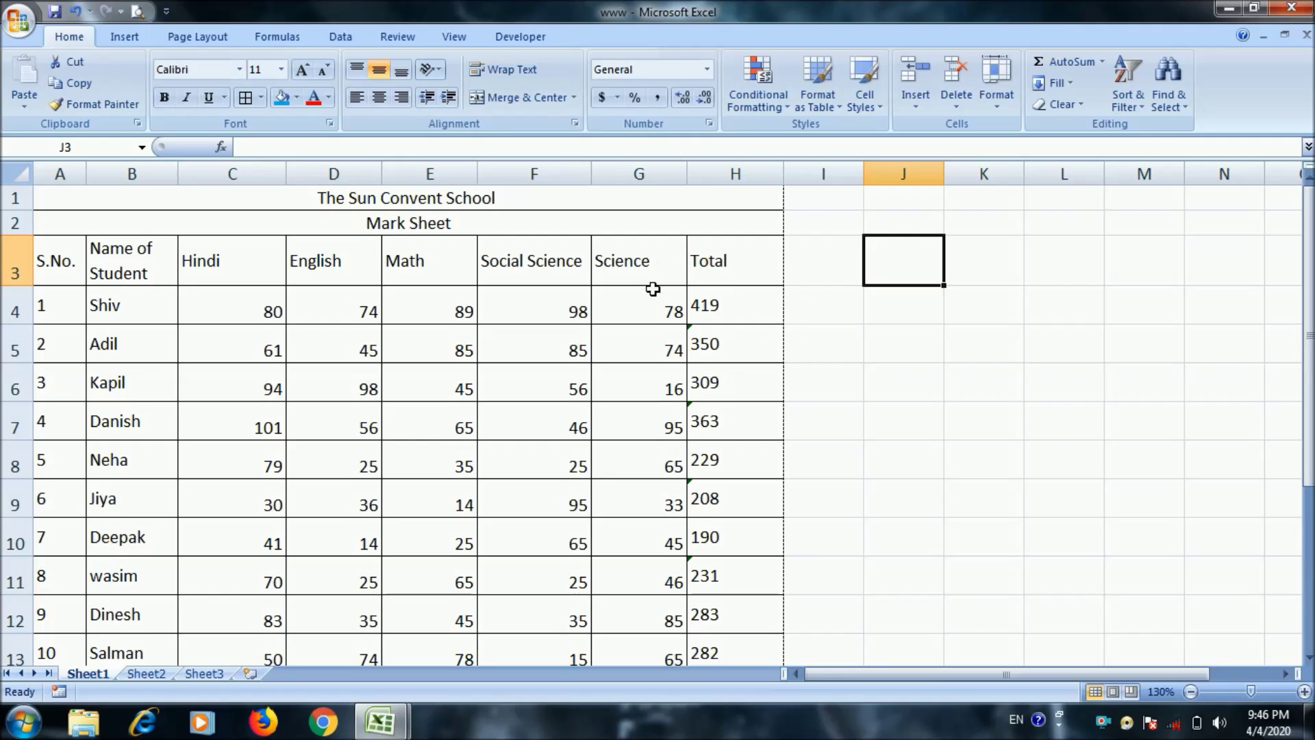
pyautogui.click(725, 187)
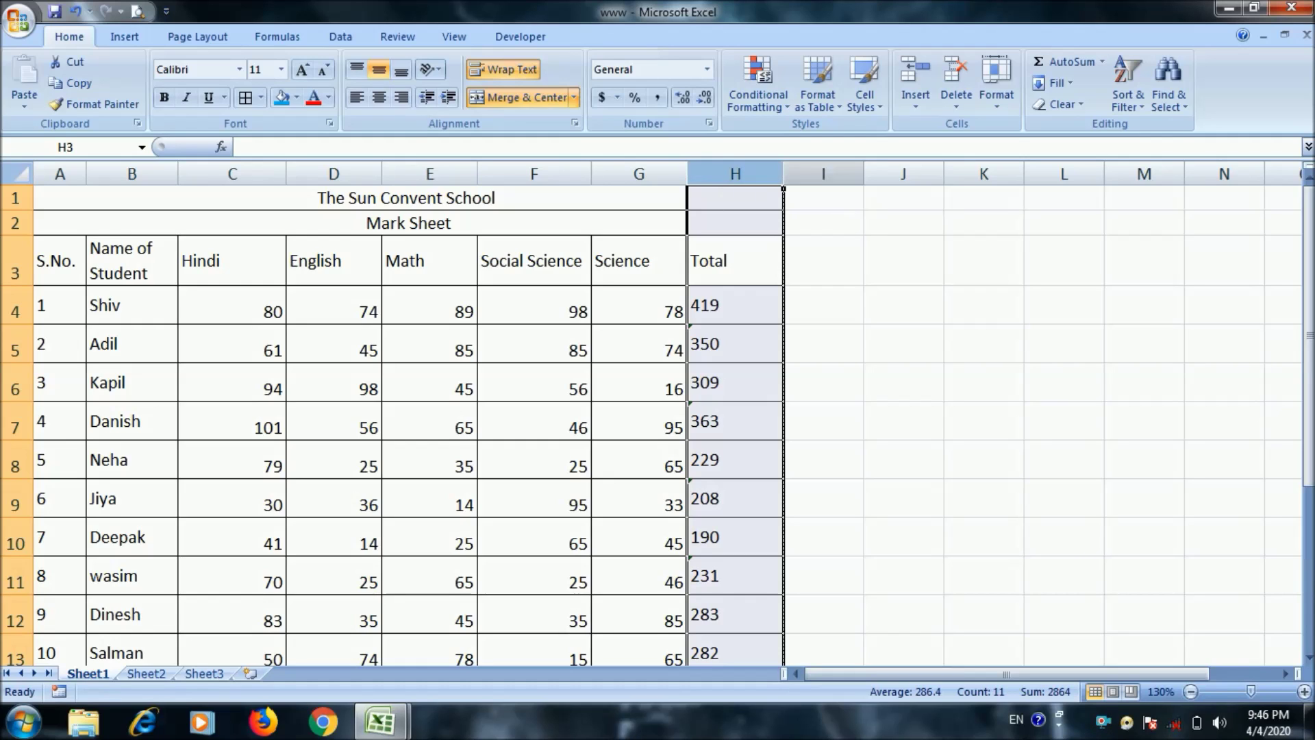
pyautogui.click(915, 74)
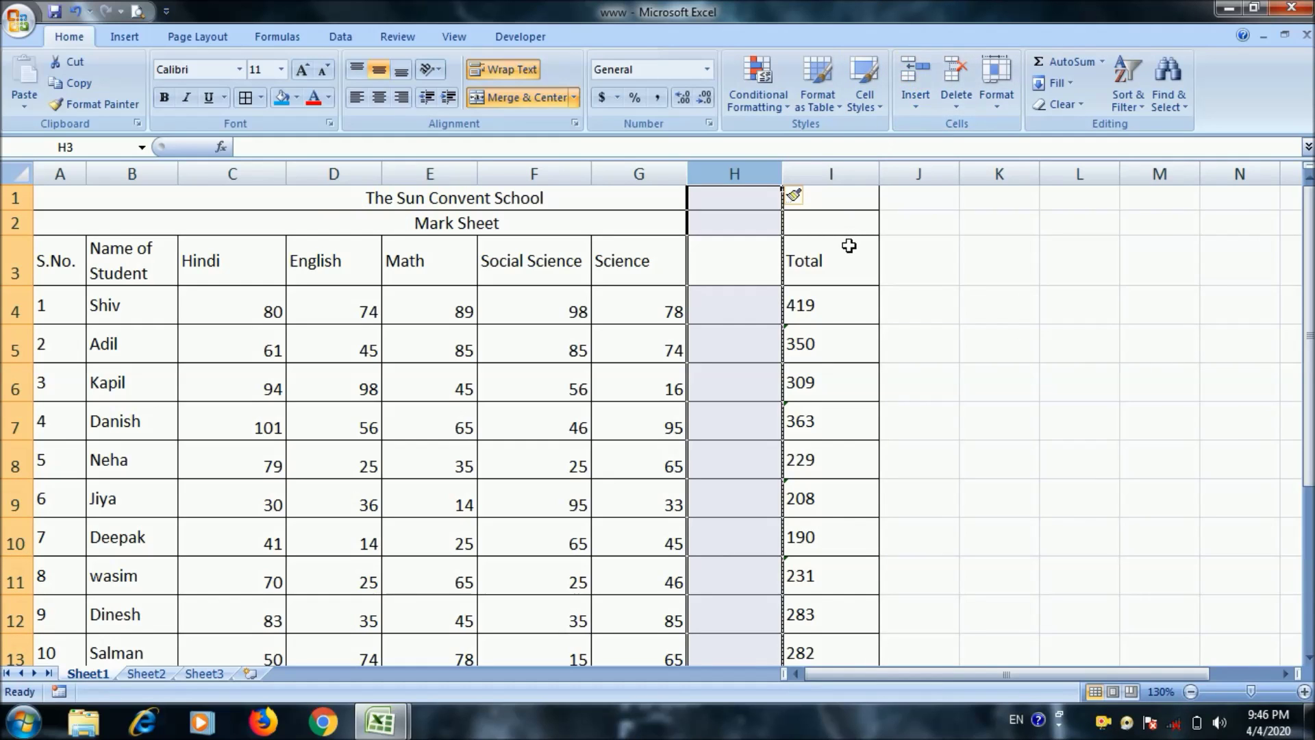
pyautogui.click(750, 263)
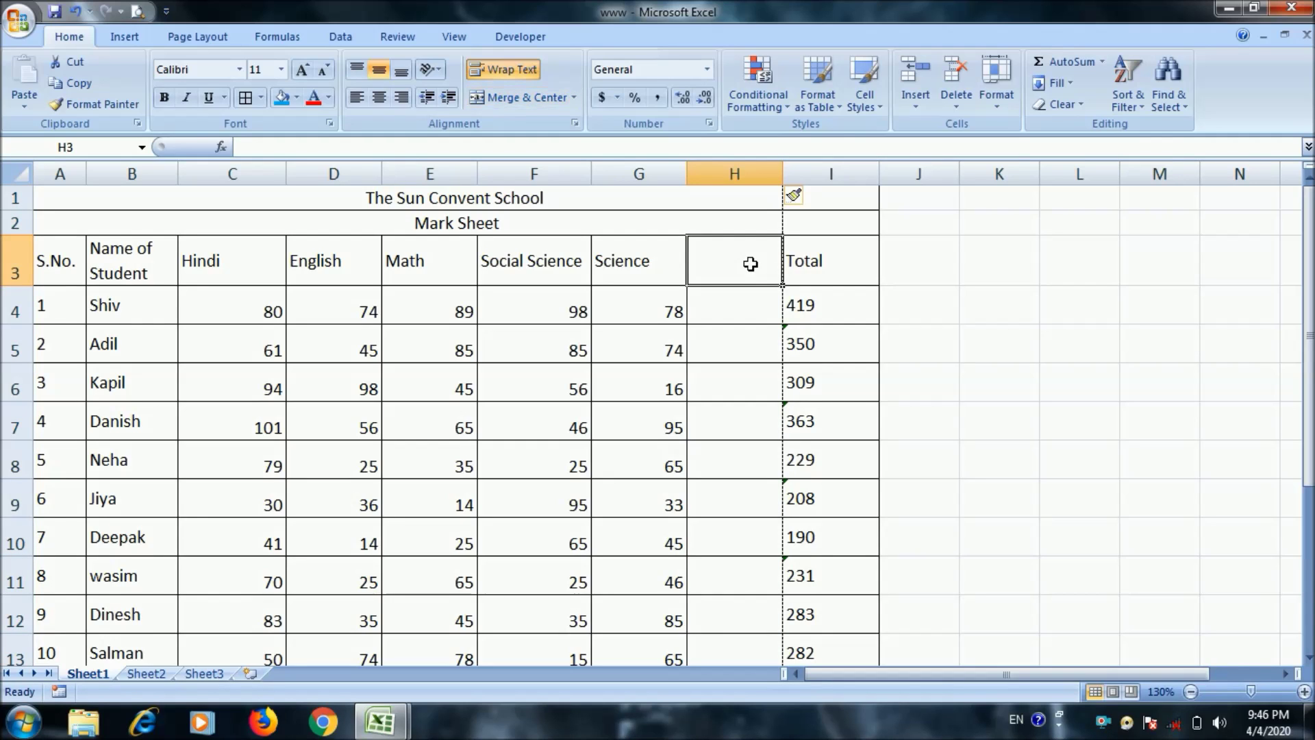
pyautogui.click(831, 174)
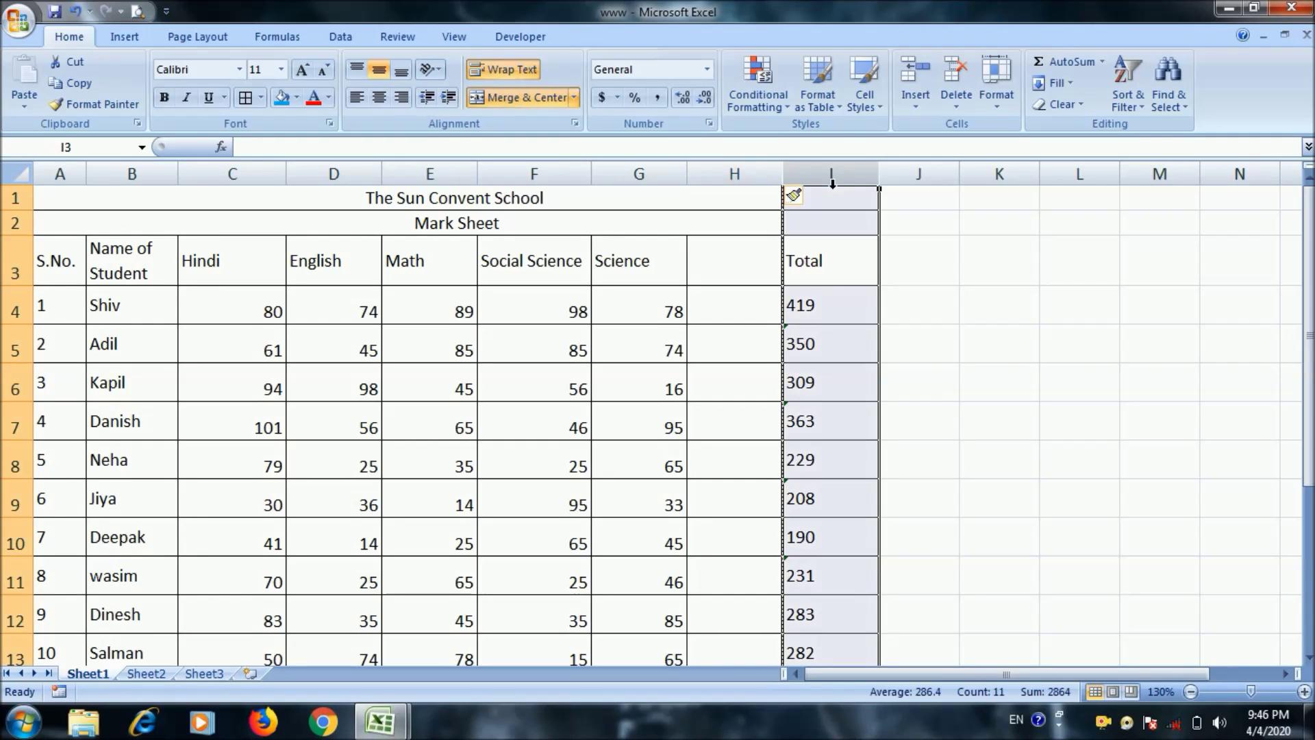
pyautogui.click(903, 91)
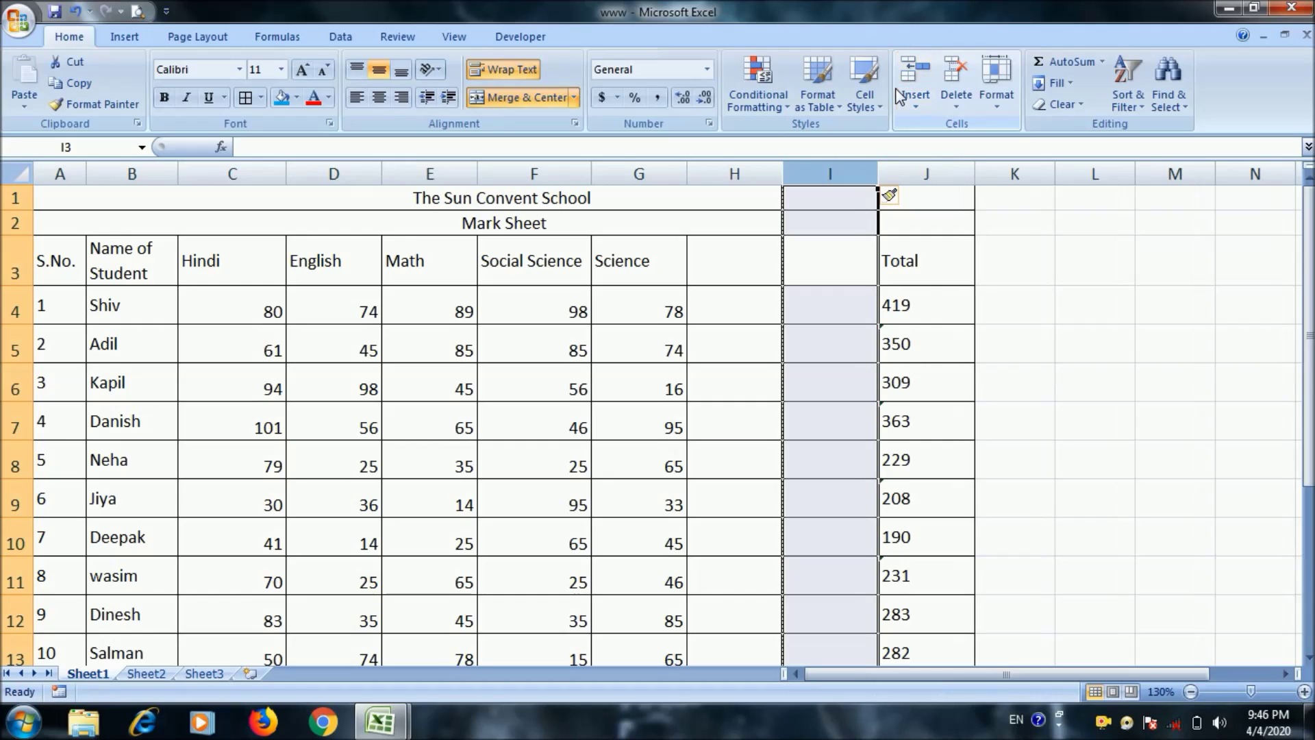
pyautogui.click(767, 269)
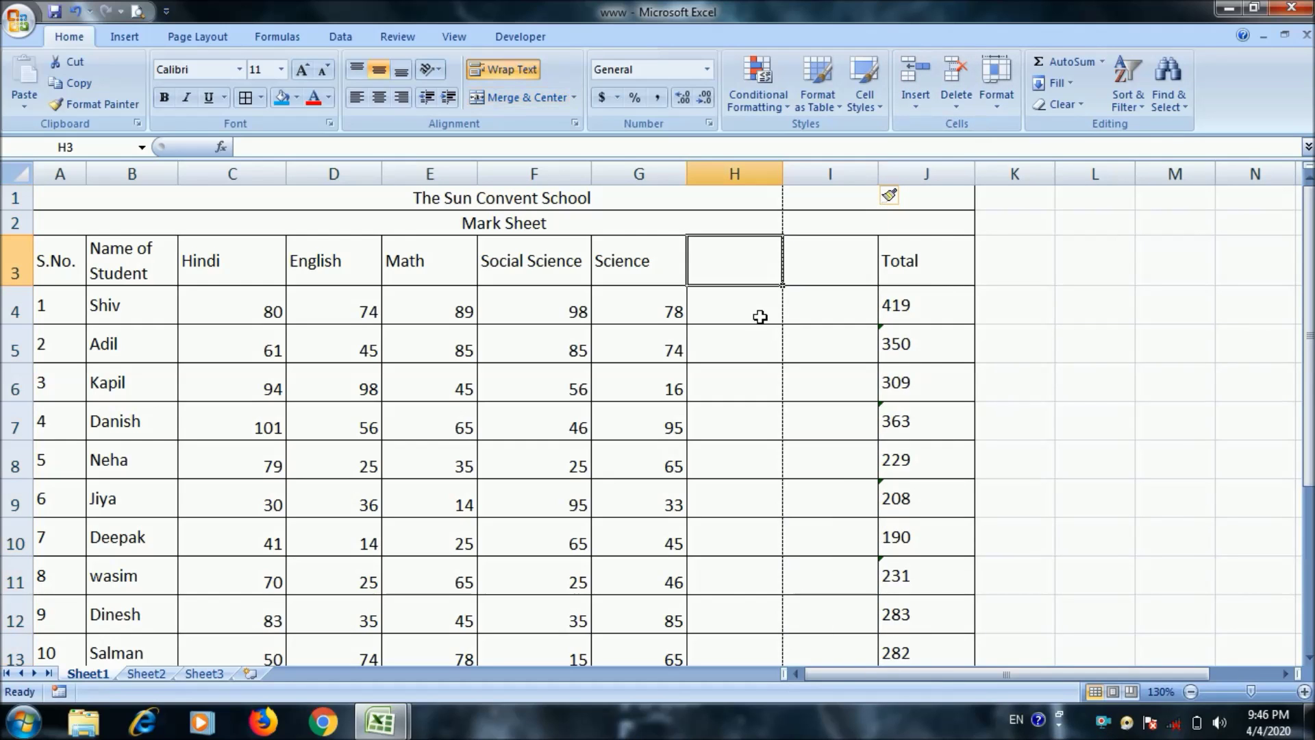
pyautogui.click(851, 182)
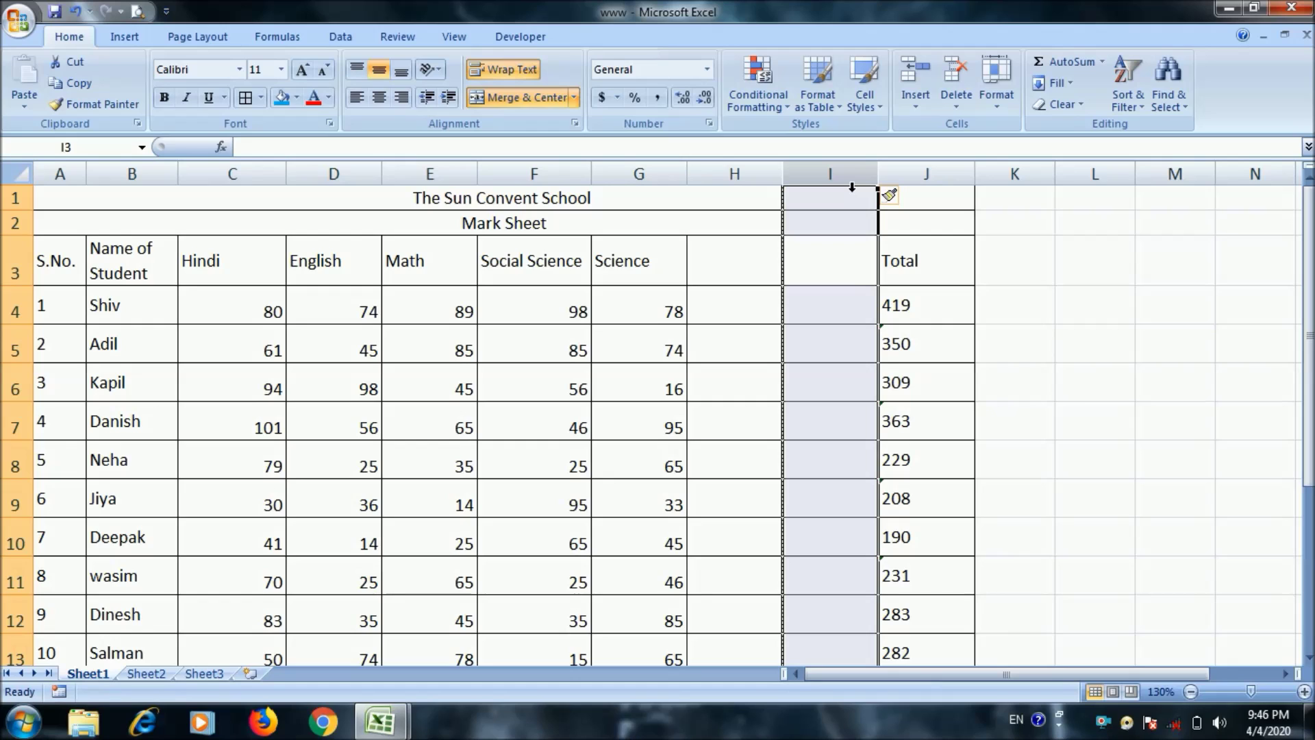
pyautogui.click(958, 73)
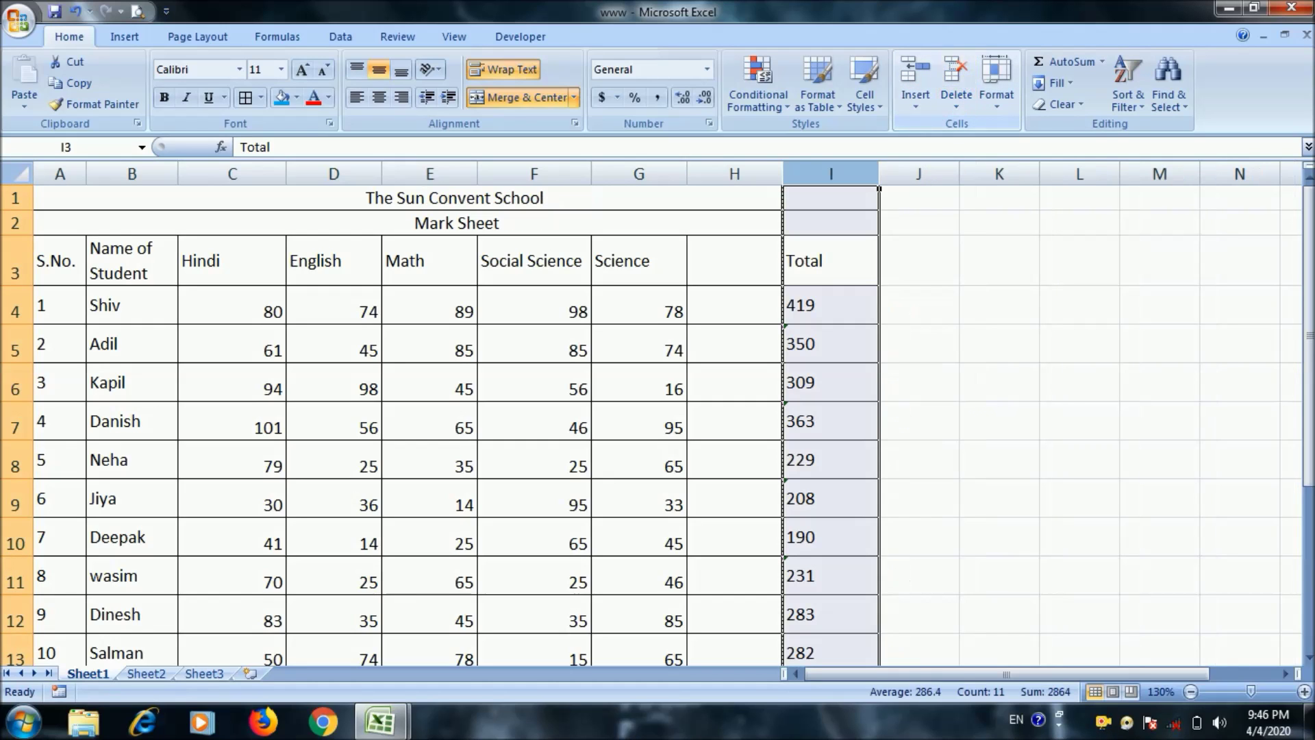
pyautogui.click(918, 342)
pyautogui.click(740, 247)
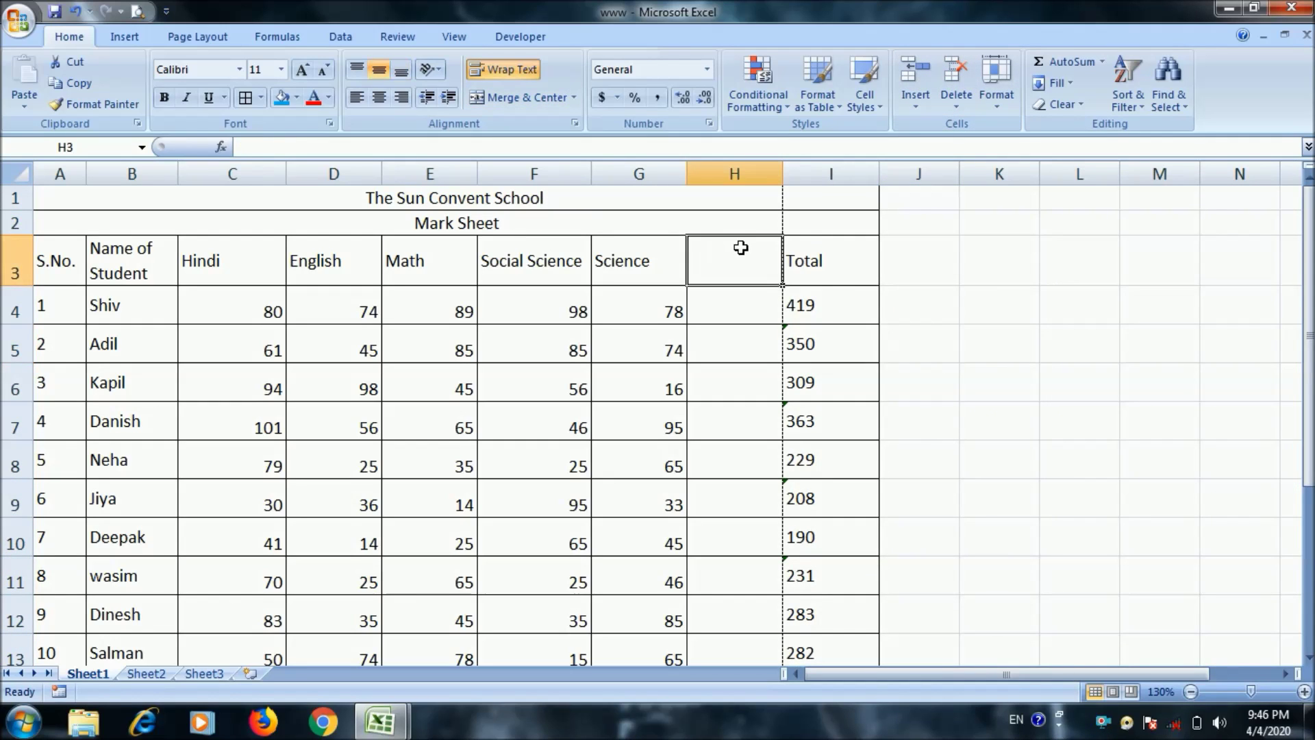
pyautogui.write('COmputer')
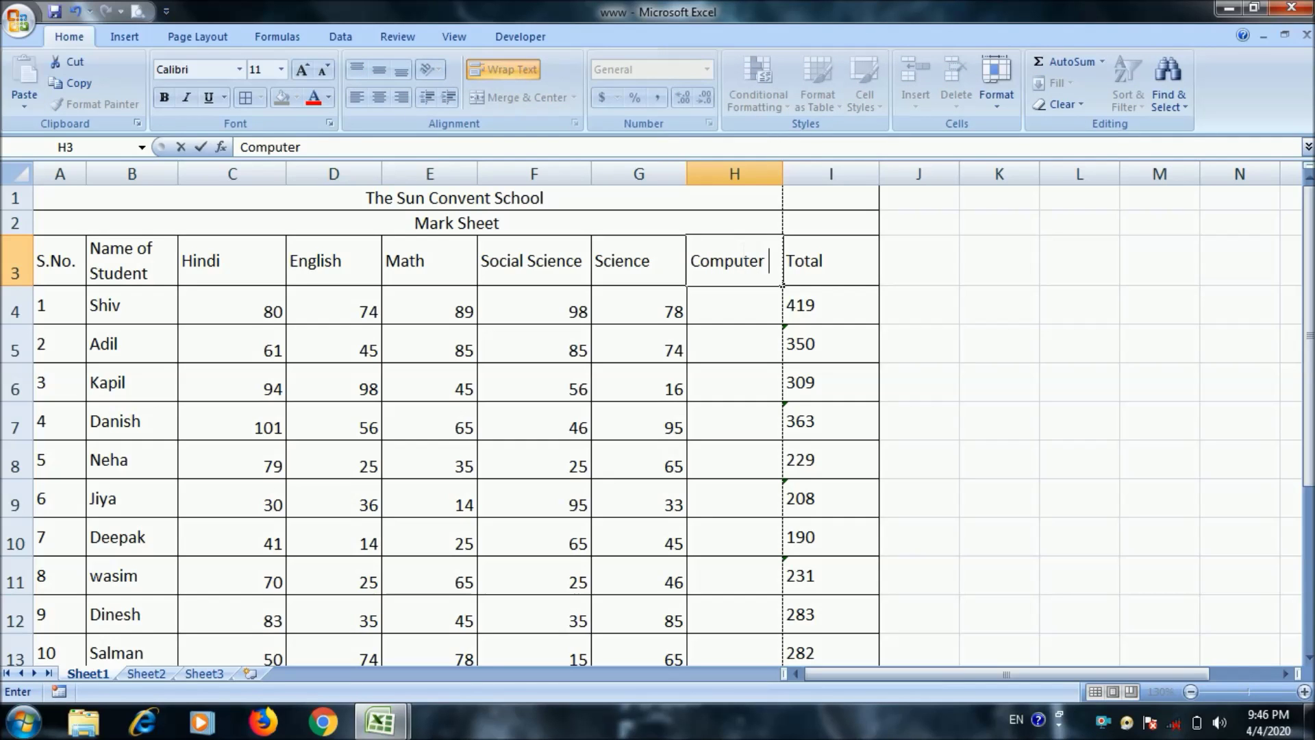
pyautogui.click(767, 315)
pyautogui.write('45')
pyautogui.press('Return')
pyautogui.press('Return')
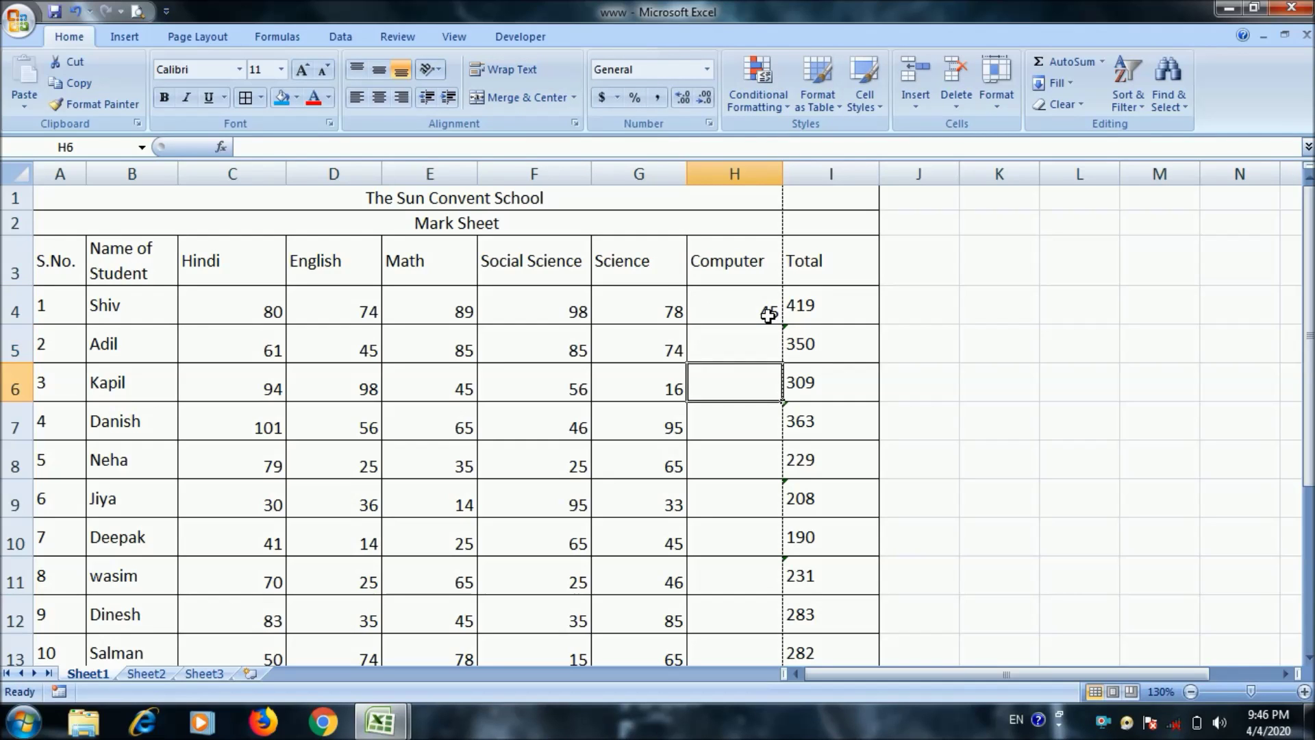
pyautogui.press('Up')
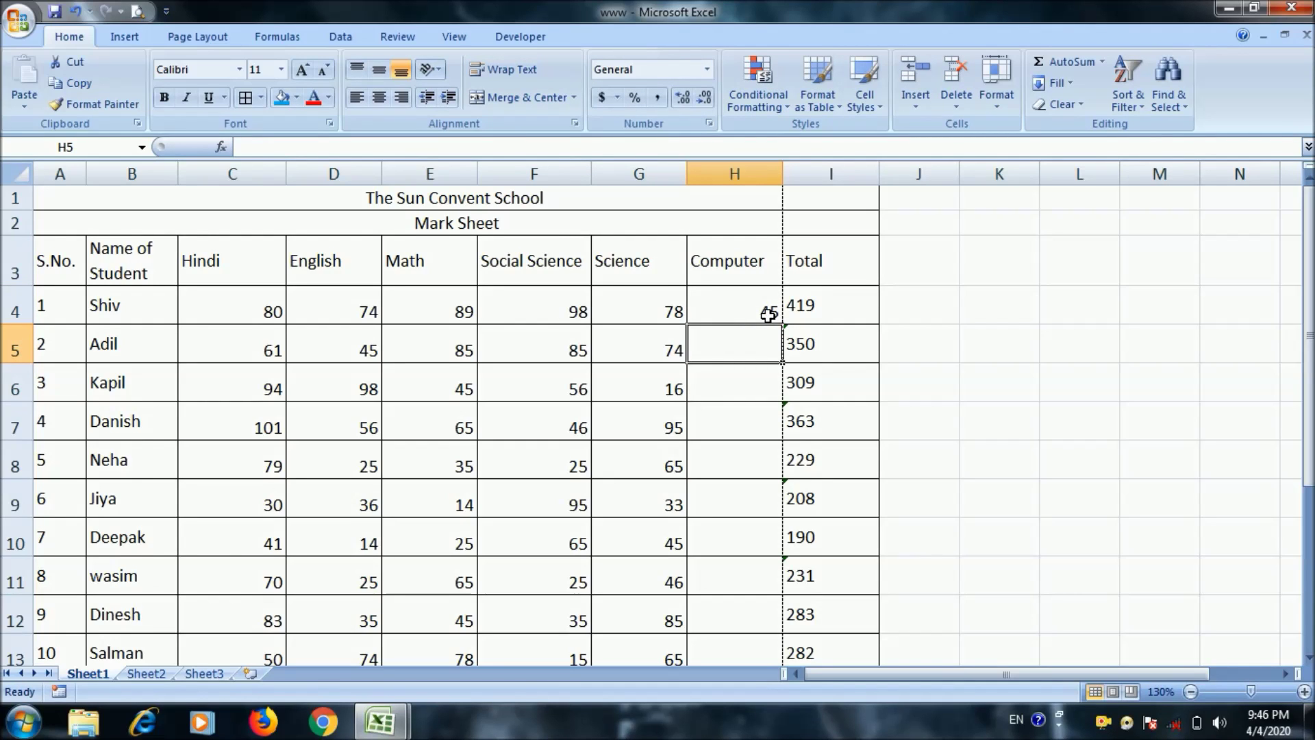
pyautogui.click(734, 184)
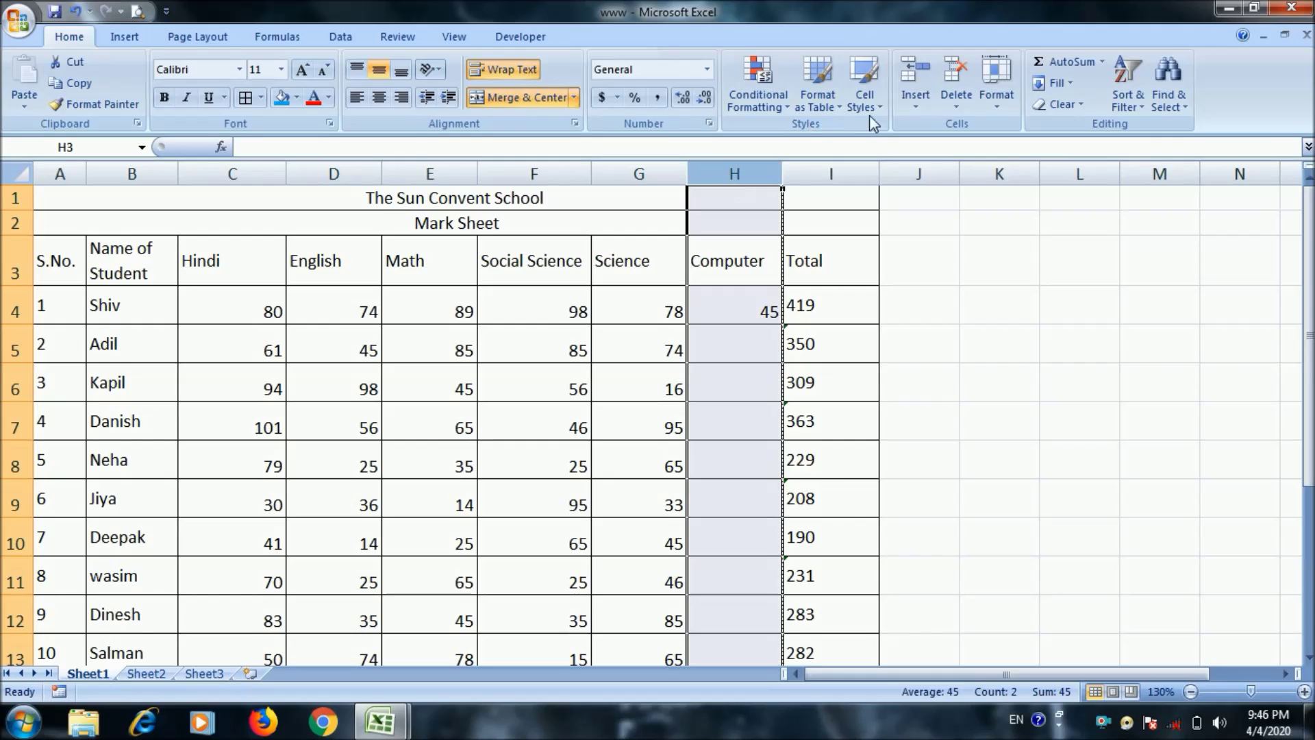
pyautogui.click(956, 74)
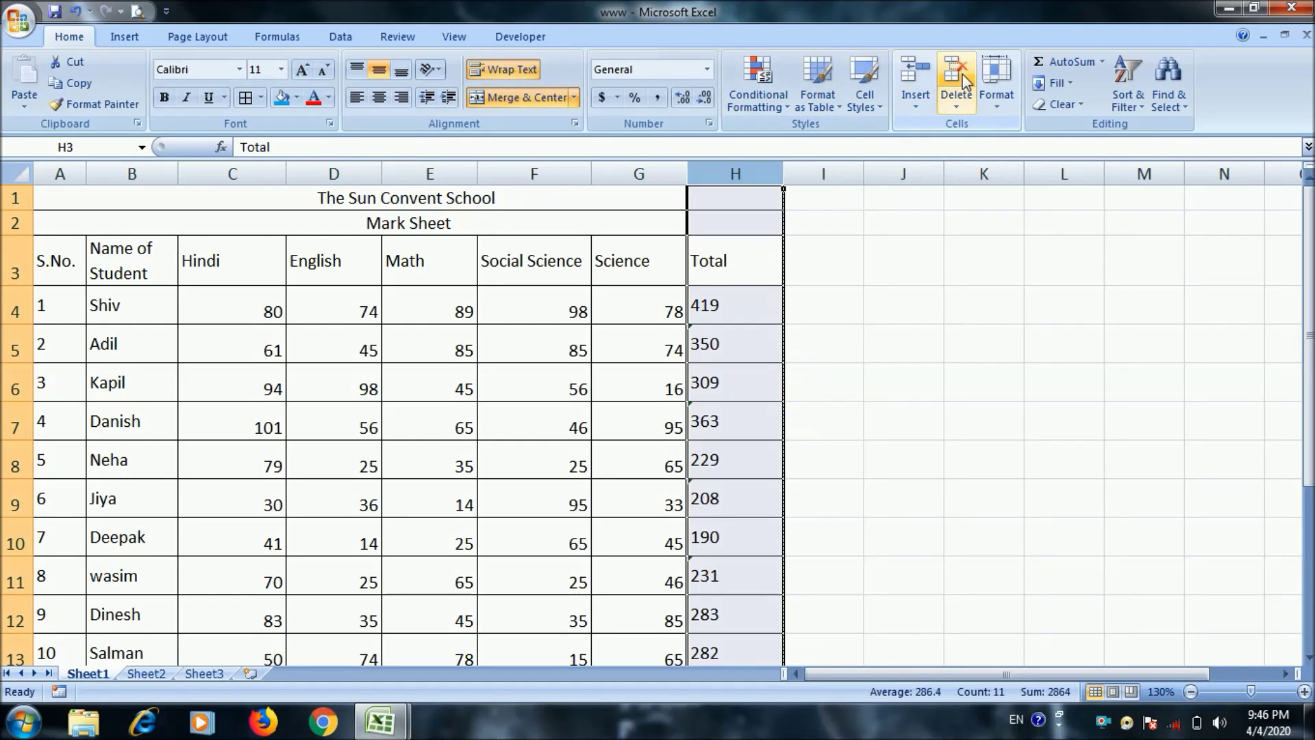
pyautogui.click(829, 281)
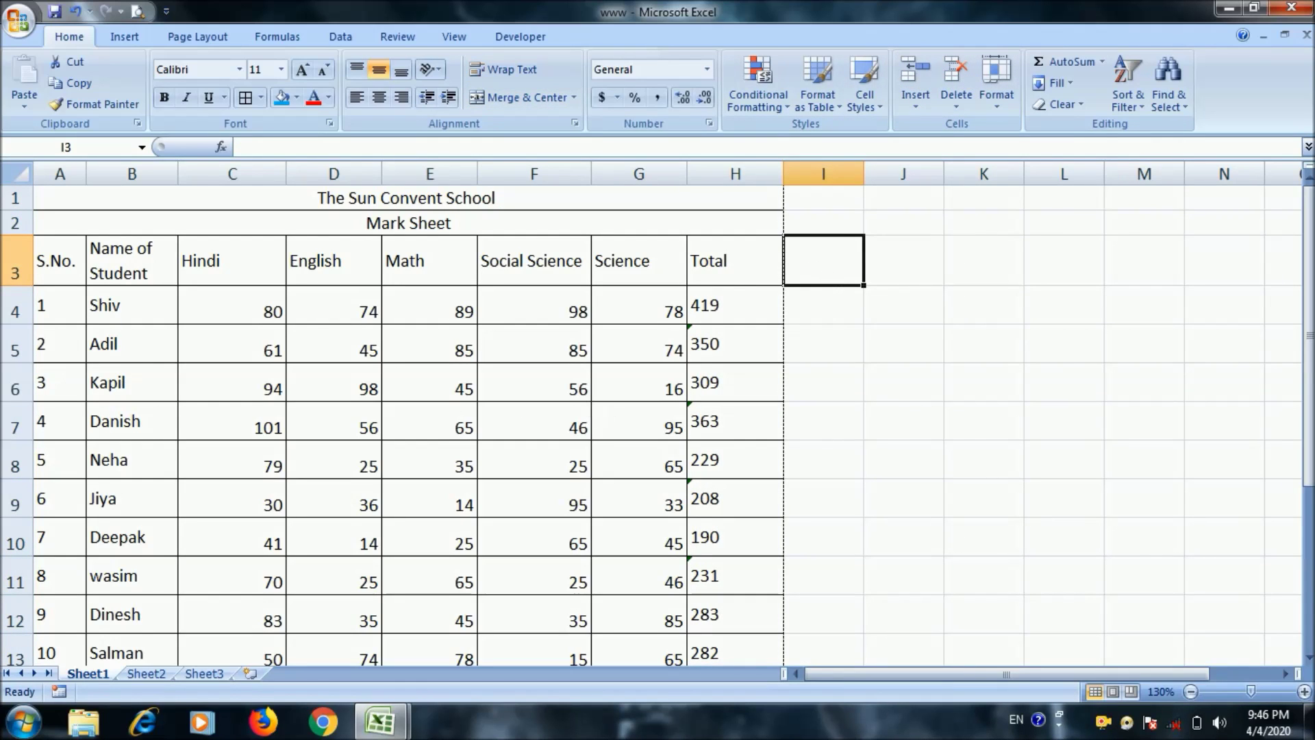
pyautogui.click(26, 357)
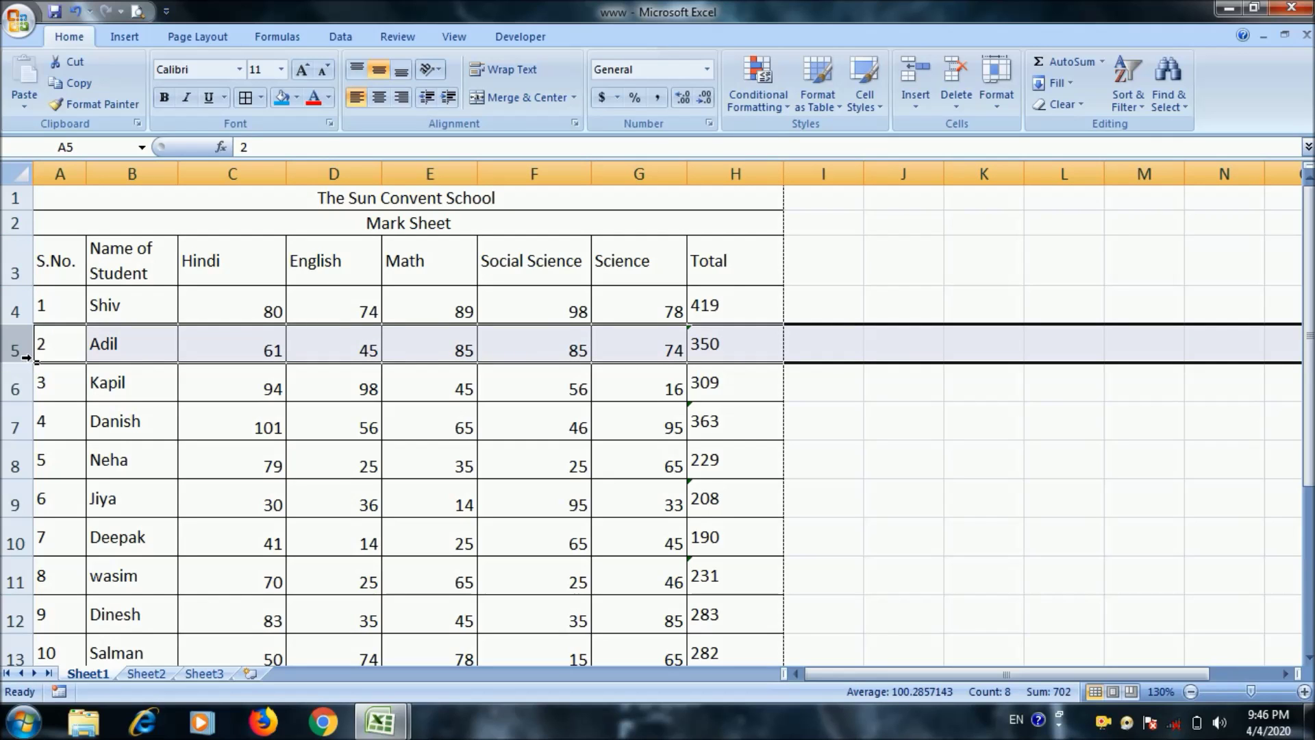
pyautogui.click(916, 72)
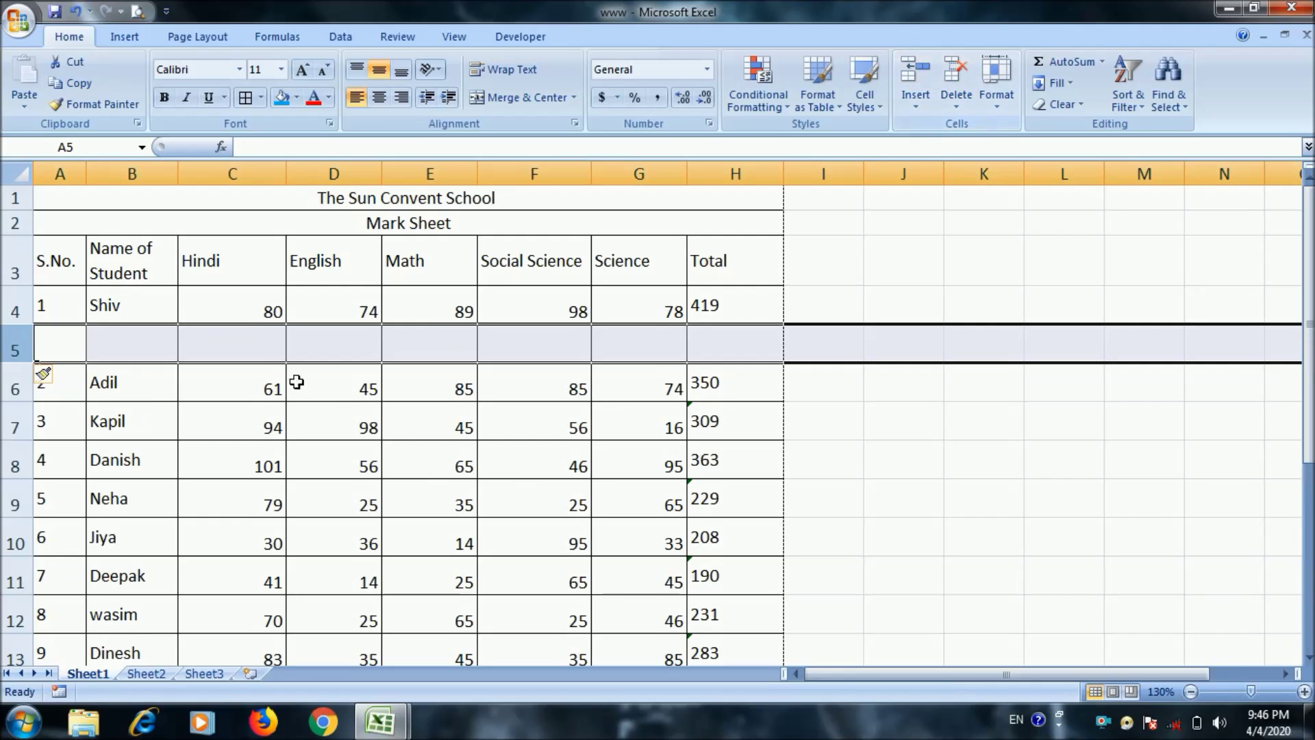
pyautogui.click(930, 79)
pyautogui.click(930, 78)
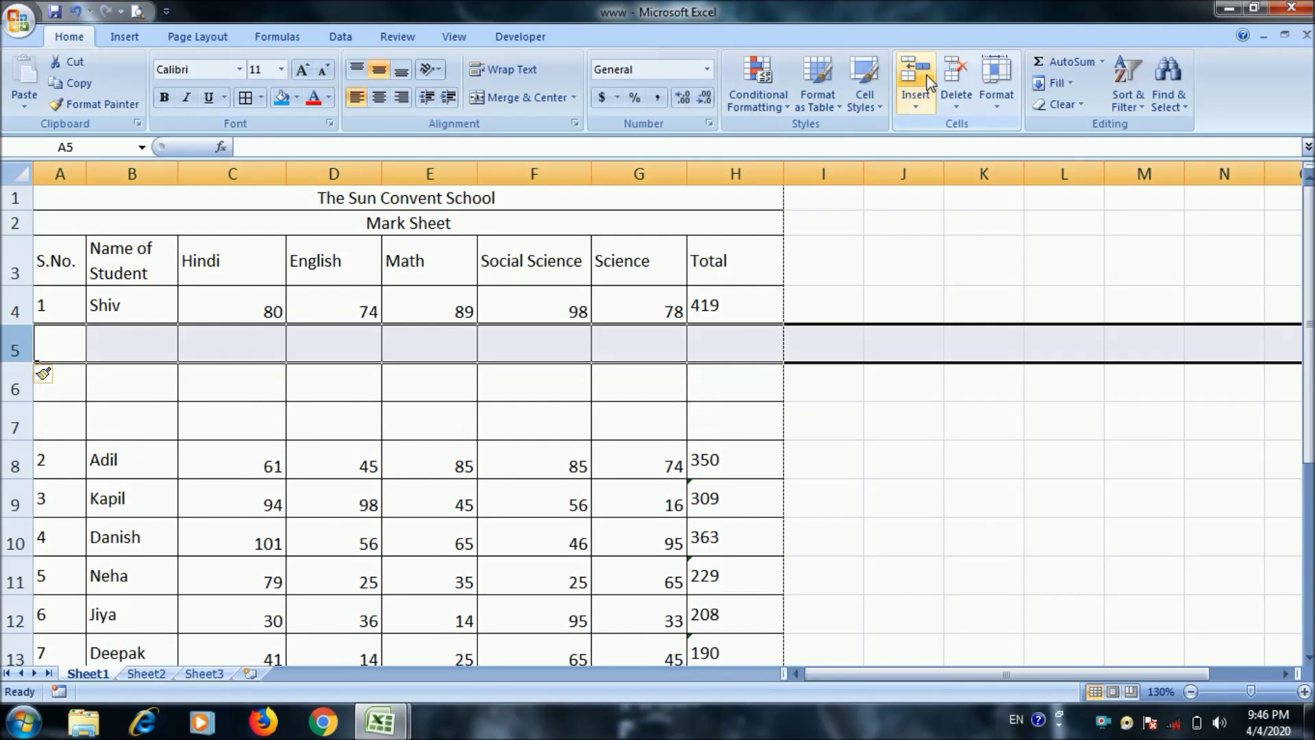
pyautogui.click(969, 77)
pyautogui.click(970, 78)
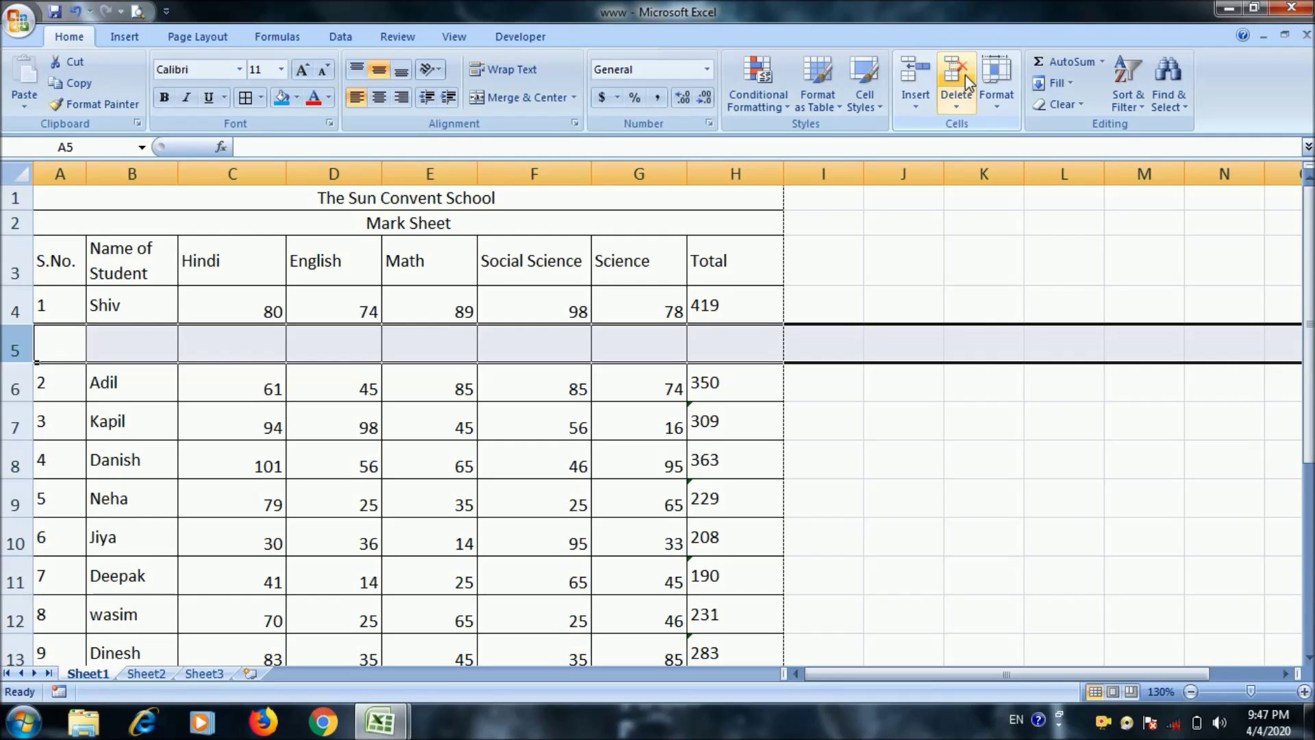
pyautogui.click(975, 68)
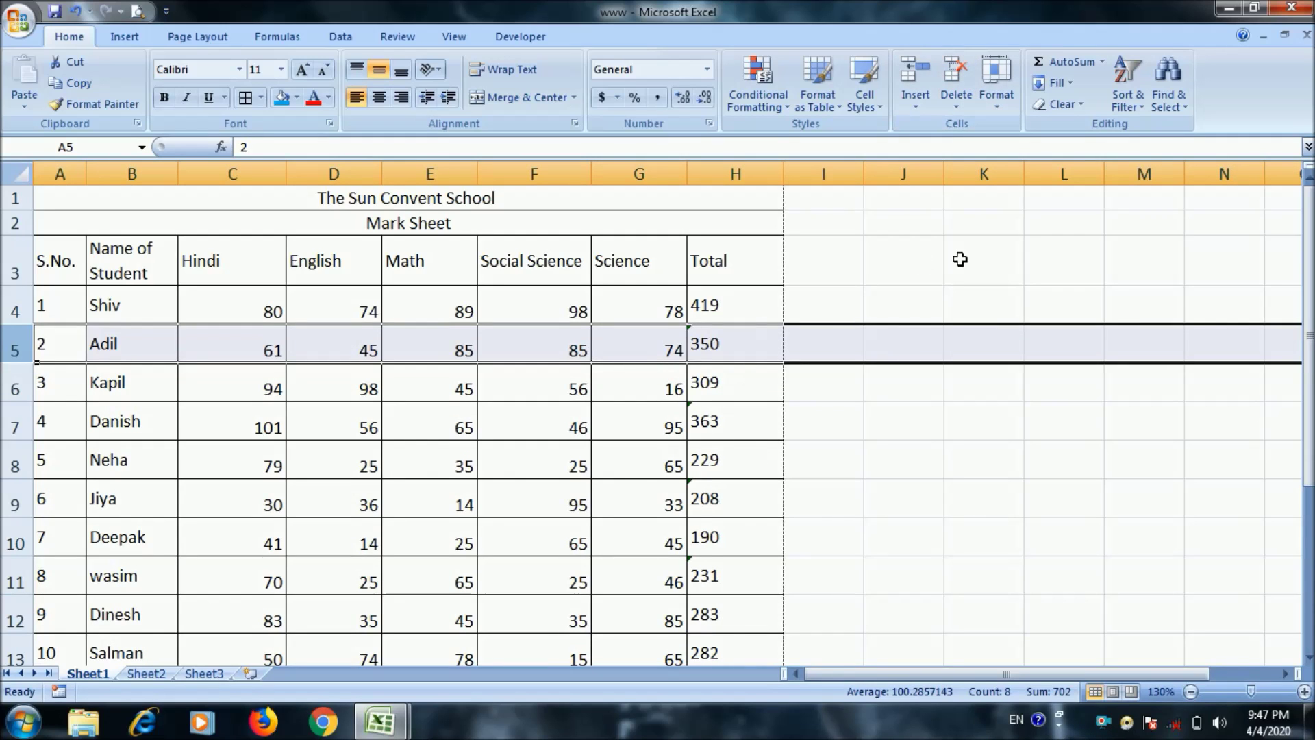
pyautogui.click(1010, 109)
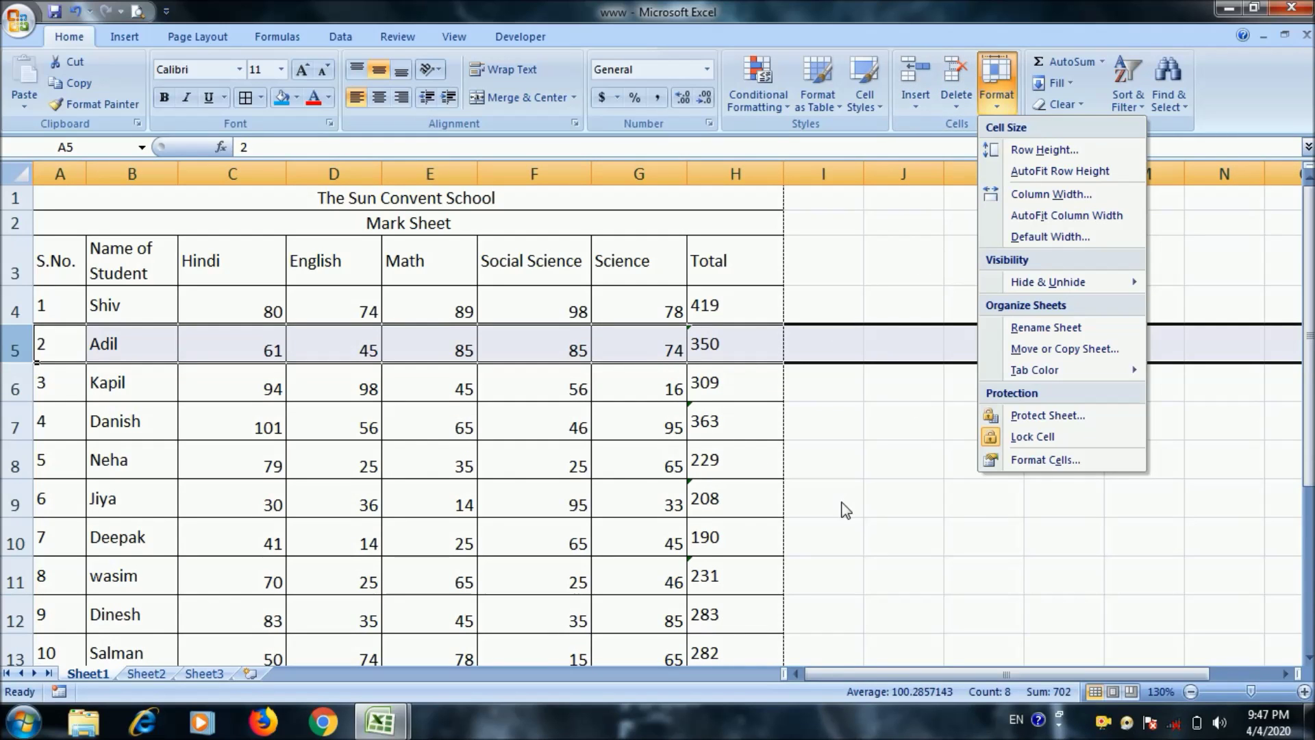
pyautogui.click(793, 499)
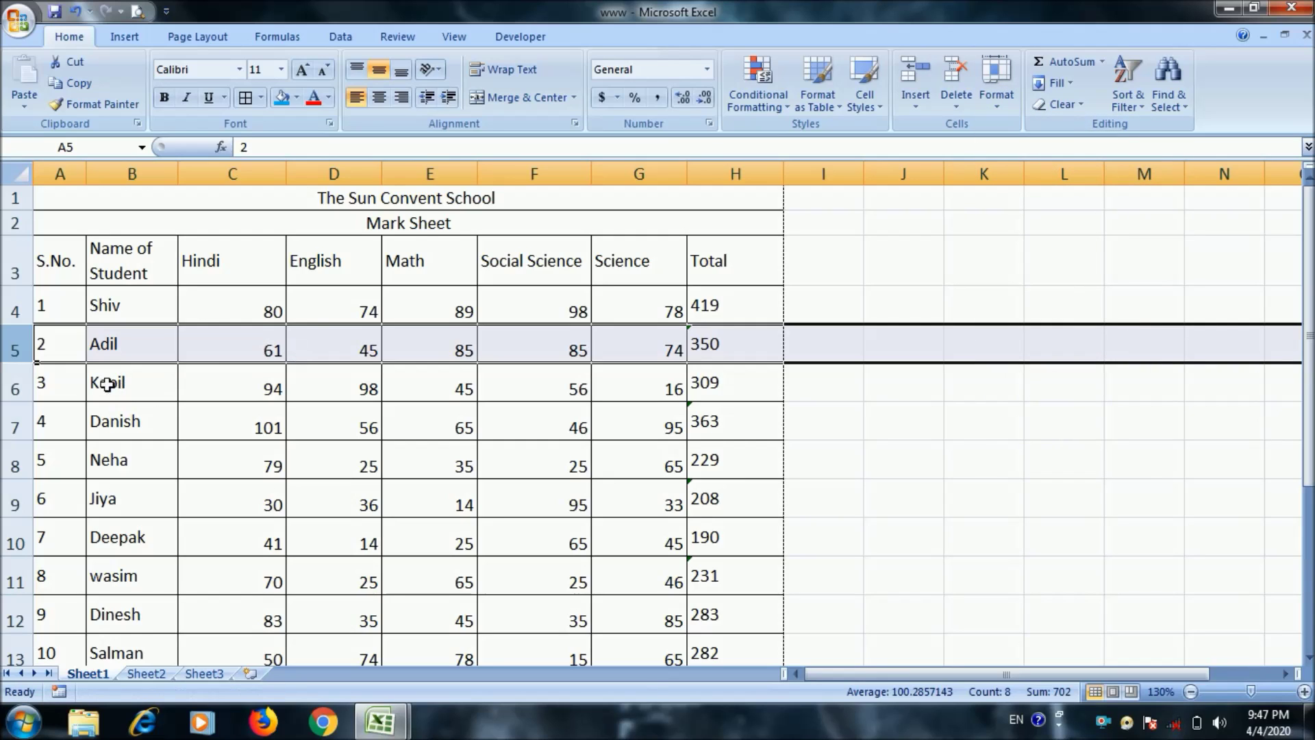
pyautogui.click(140, 413)
pyautogui.click(132, 310)
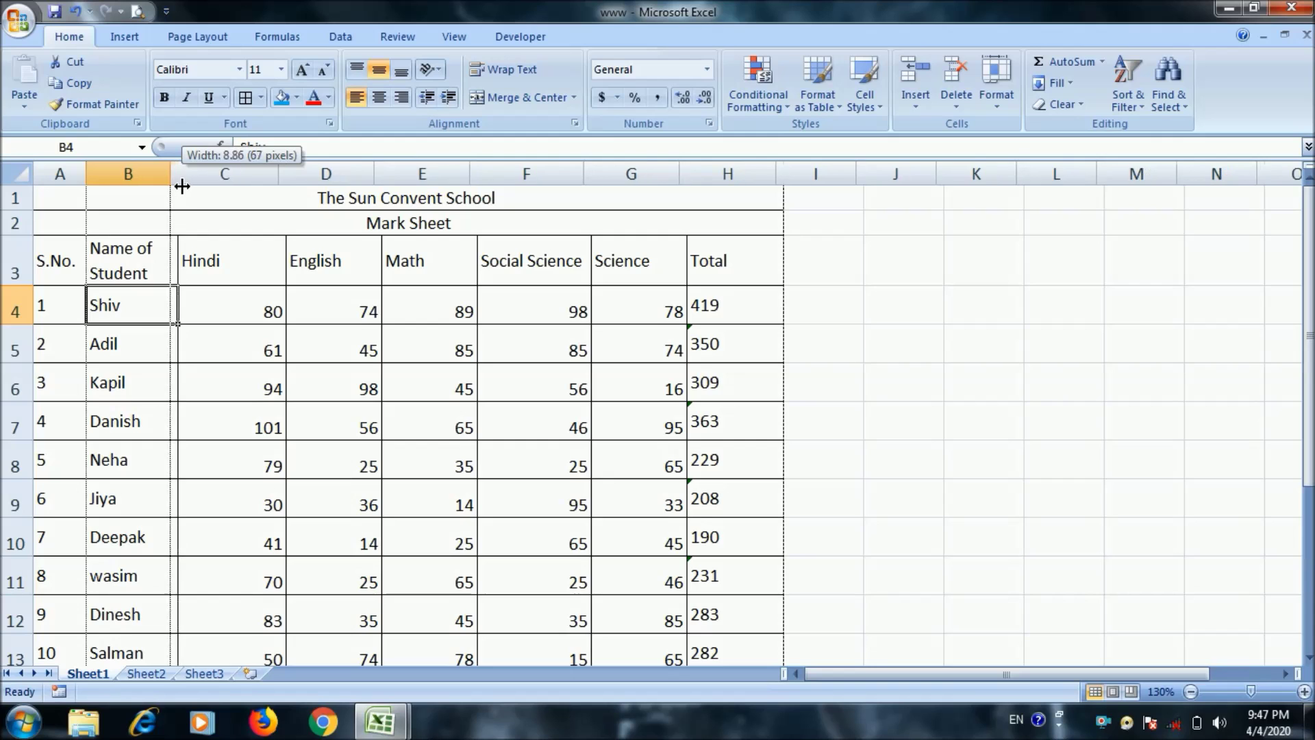
# Narrow columns B and C, then shrink columns A through H together
pyautogui.moveTo(190, 187); pyautogui.dragTo(178, 185)
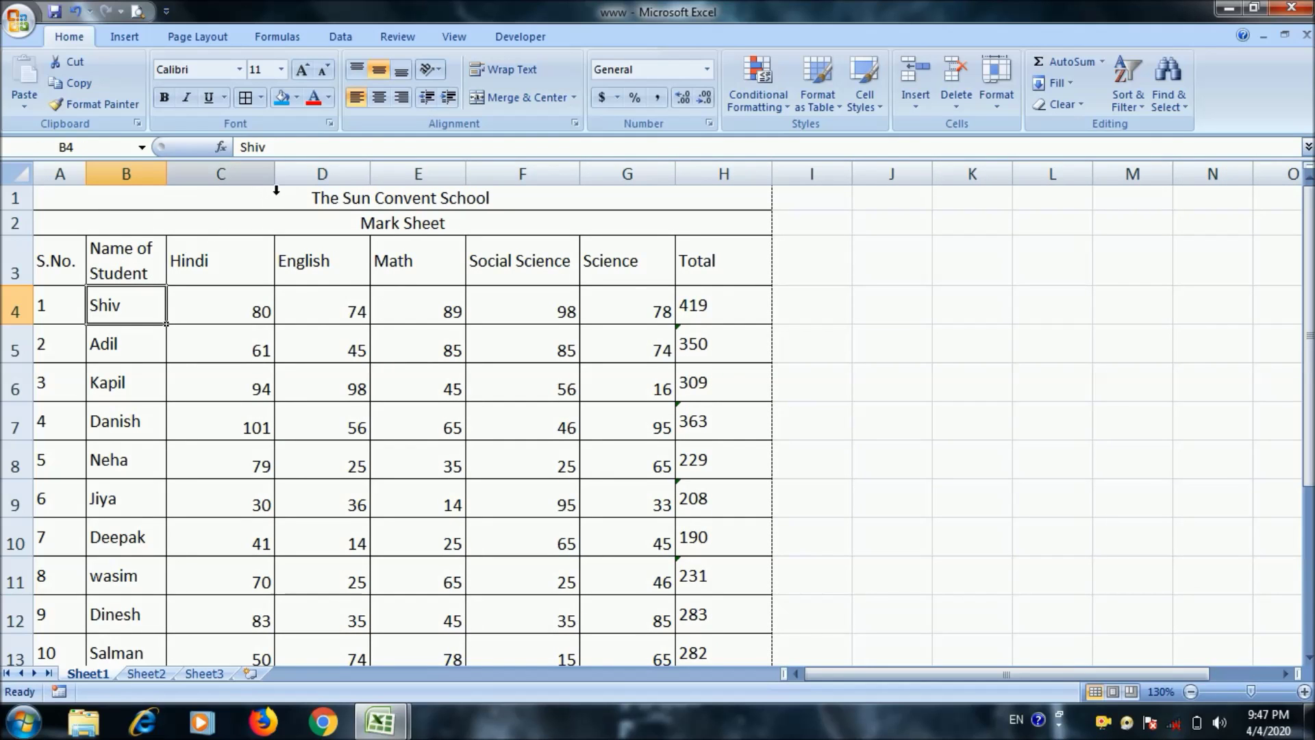
pyautogui.moveTo(276, 185); pyautogui.dragTo(234, 185)
pyautogui.click(82, 184)
pyautogui.moveTo(88, 193)
pyautogui.mouseDown()
pyautogui.moveTo(726, 199)
pyautogui.moveTo(687, 197)
pyautogui.mouseUp()
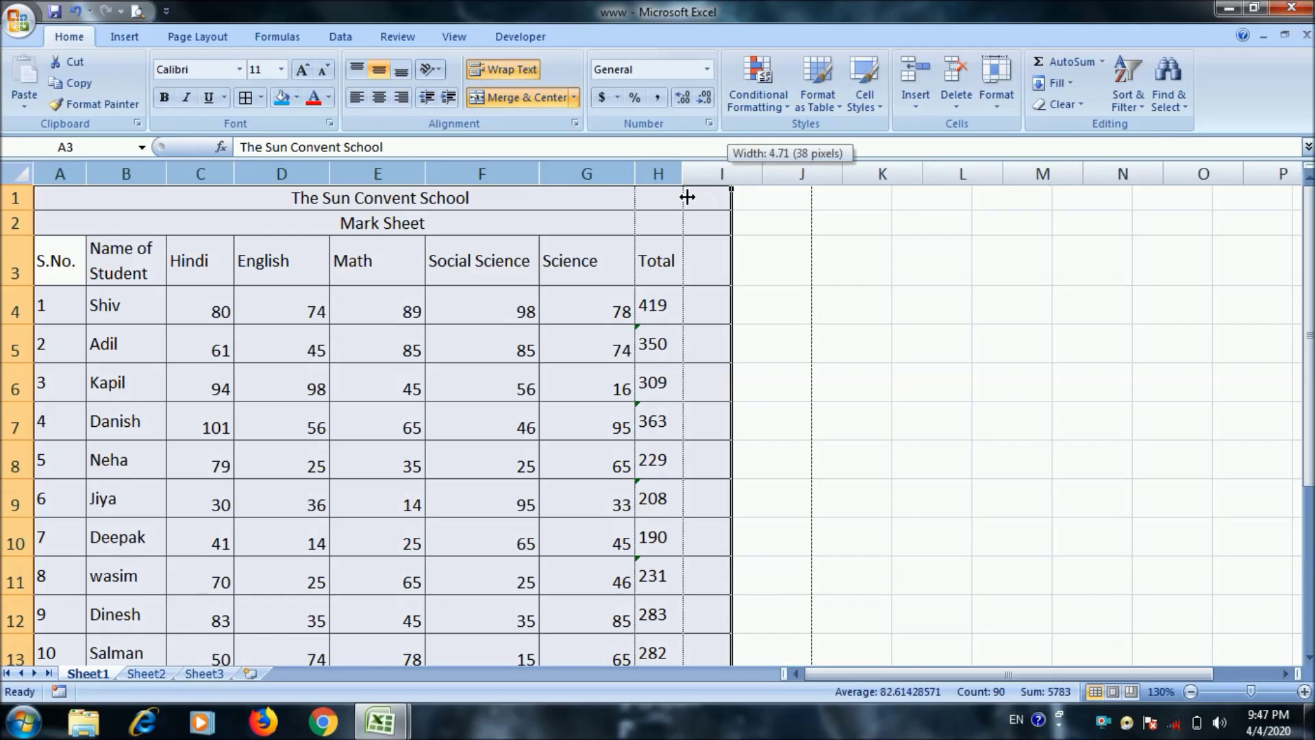
pyautogui.click(327, 340)
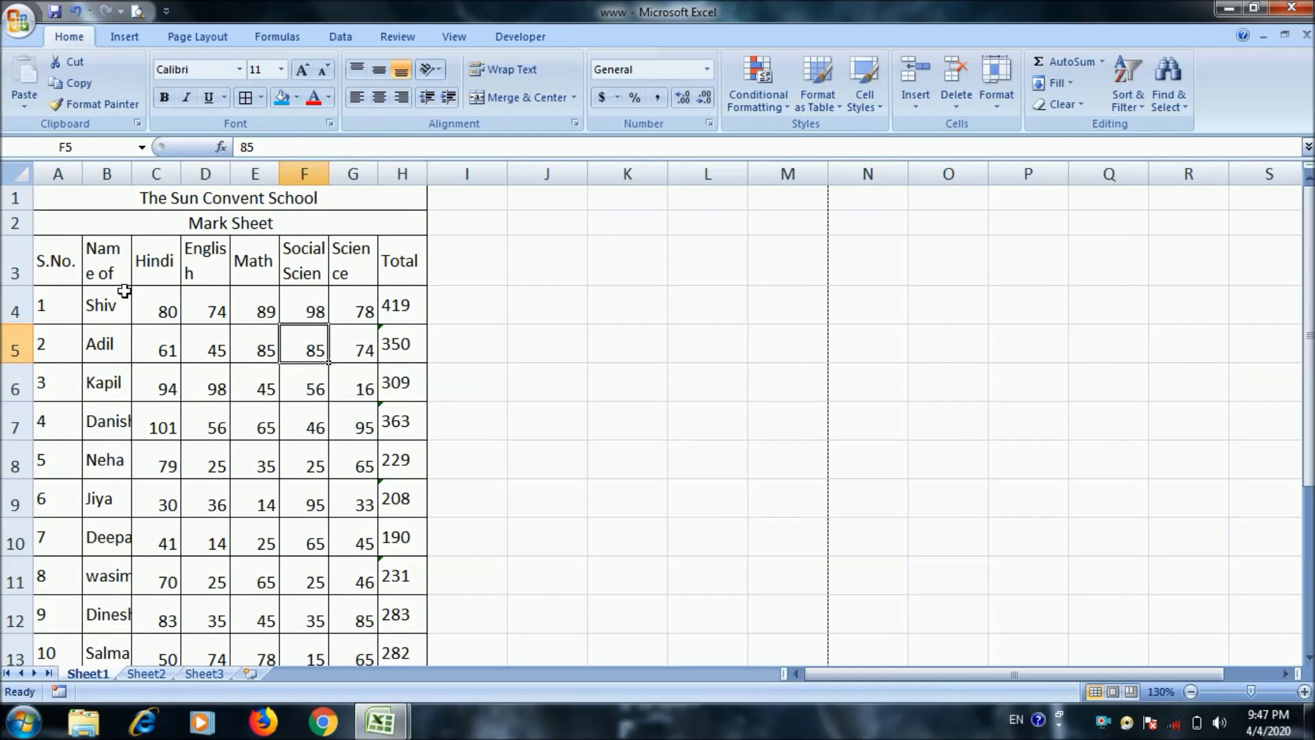
pyautogui.click(127, 263)
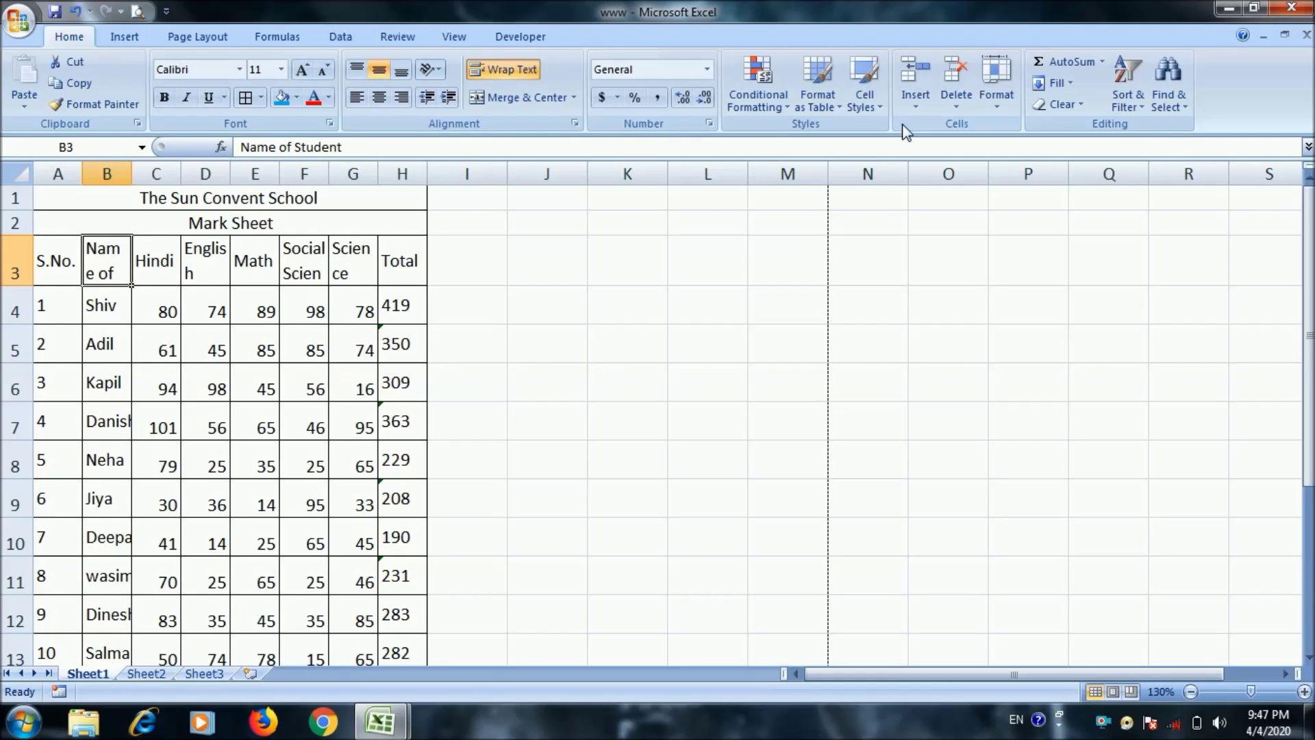
pyautogui.click(996, 82)
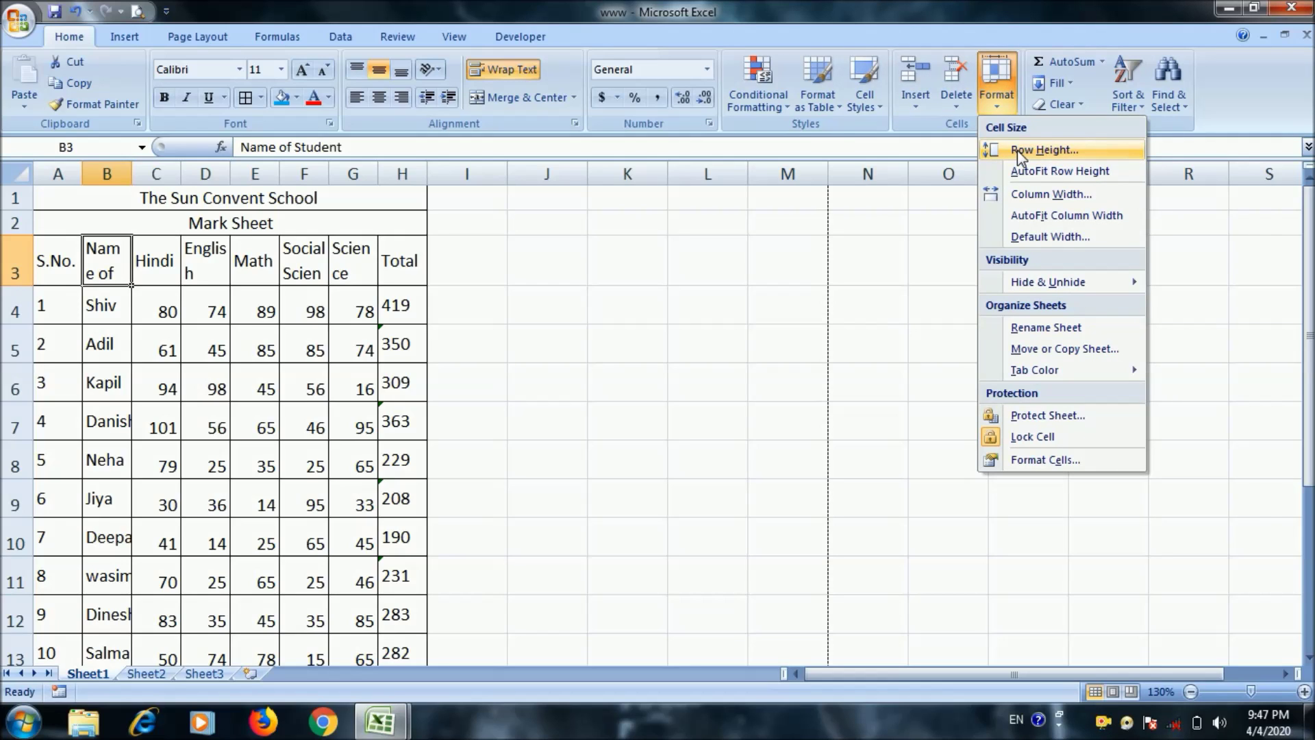
# Select heading row 3 and drag its border to adjust the row height
pyautogui.click(1017, 150)
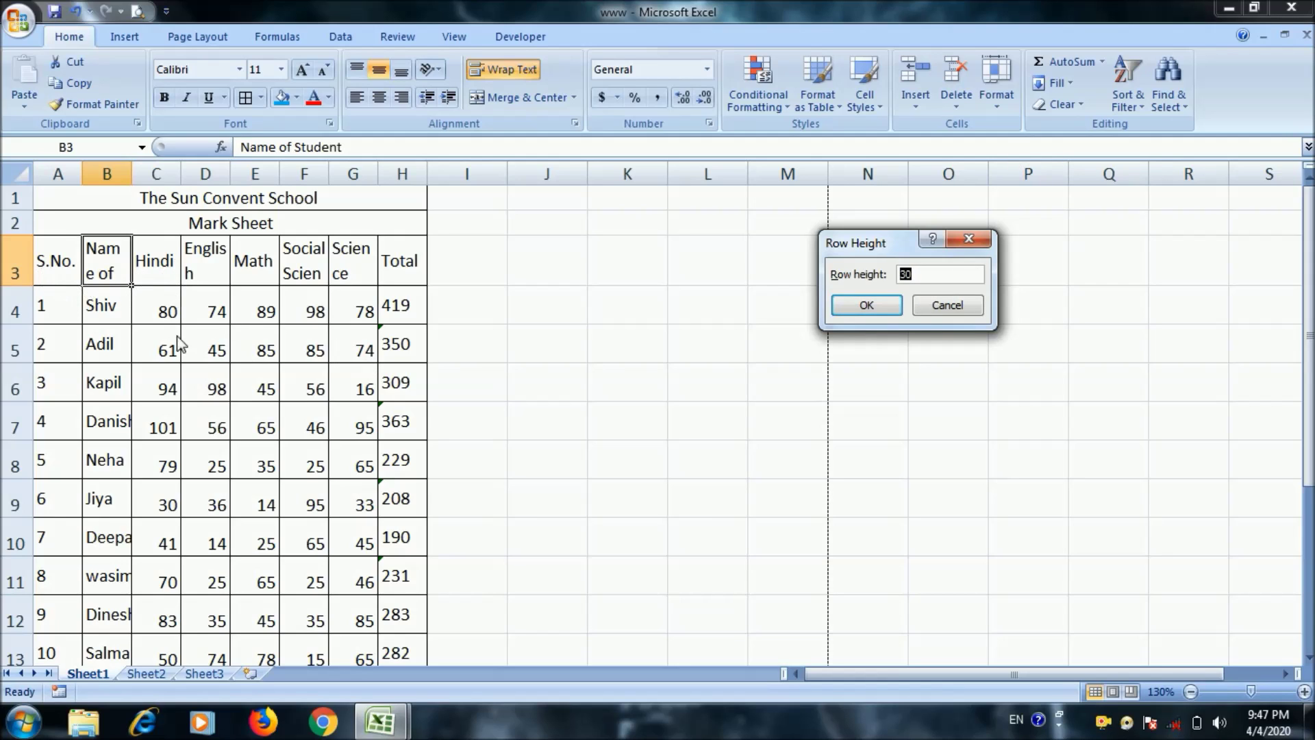
pyautogui.click(947, 304)
pyautogui.click(17, 267)
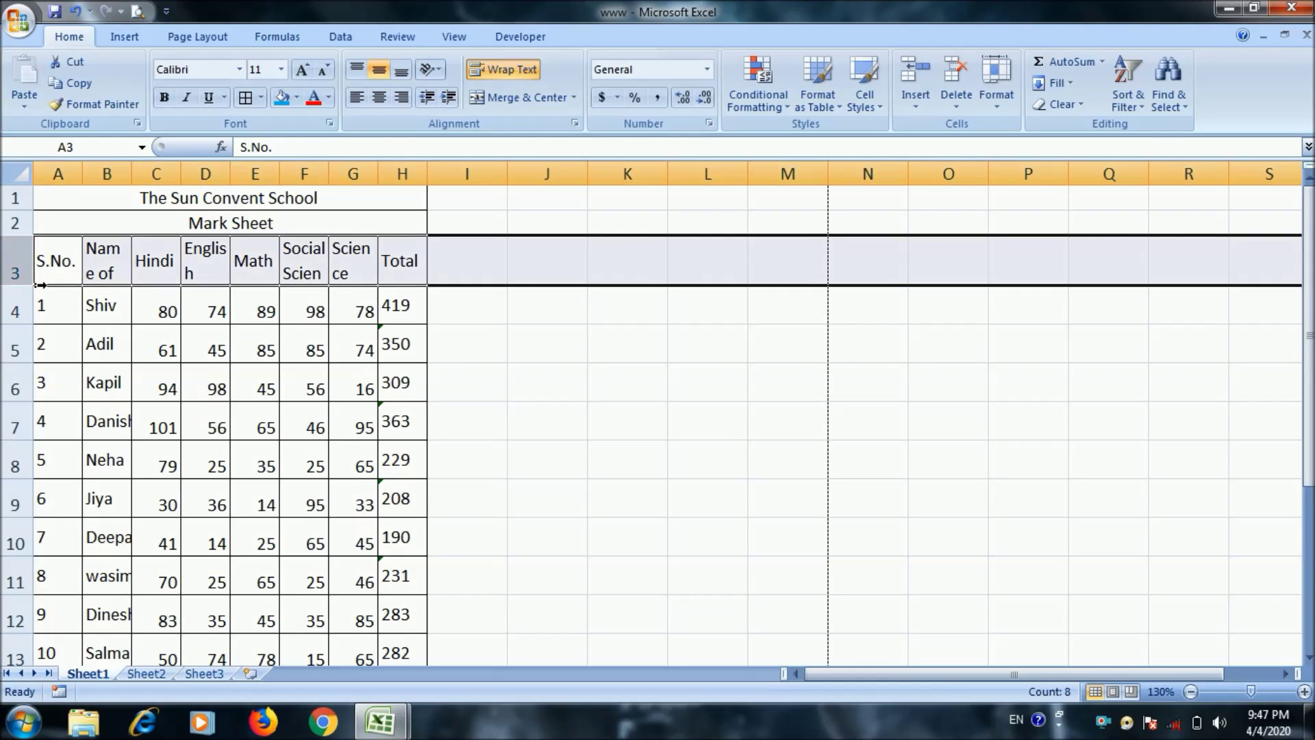
pyautogui.moveTo(40, 285); pyautogui.dragTo(38, 267)
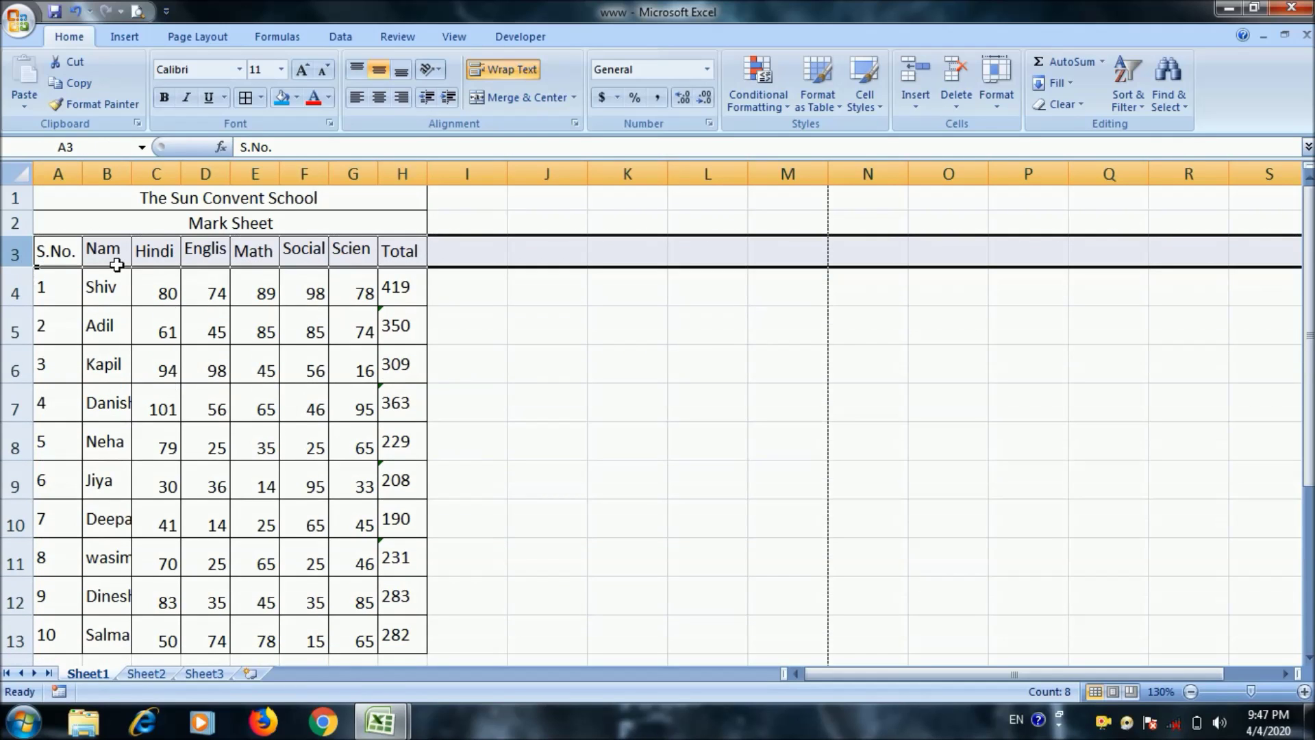
pyautogui.click(118, 260)
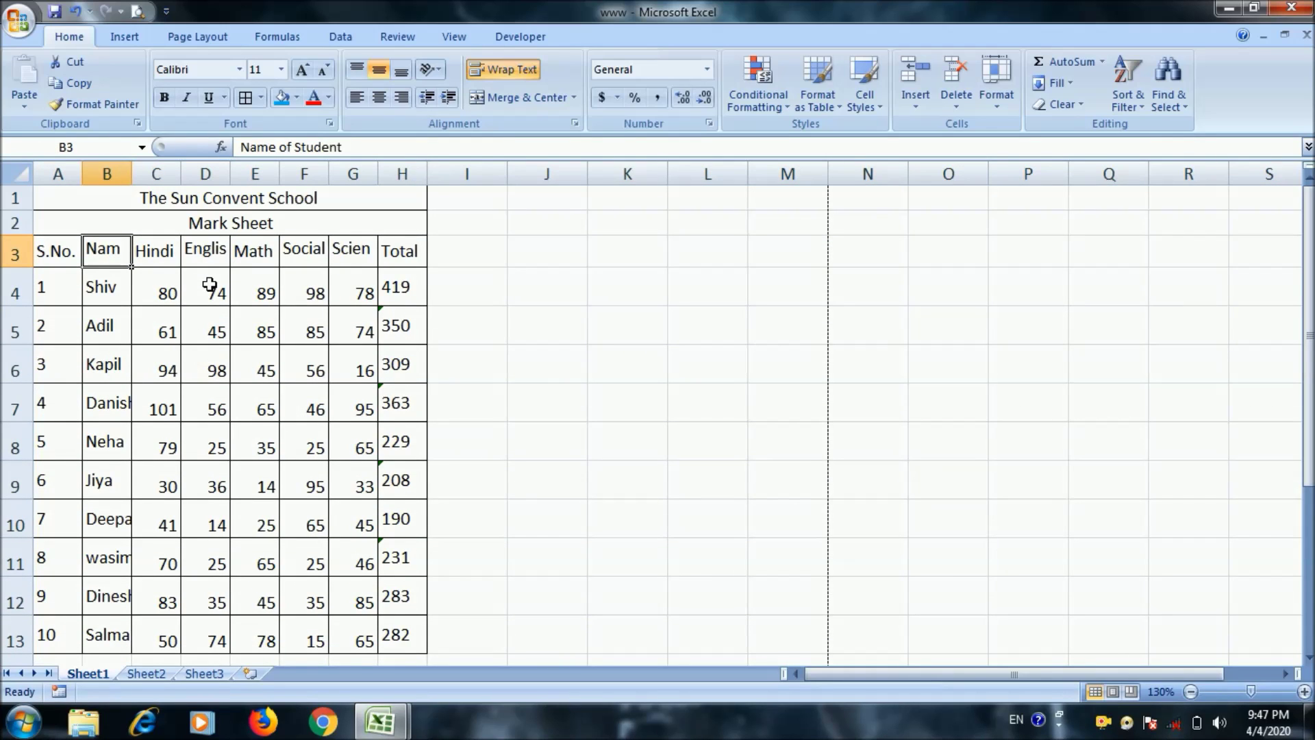
pyautogui.click(78, 259)
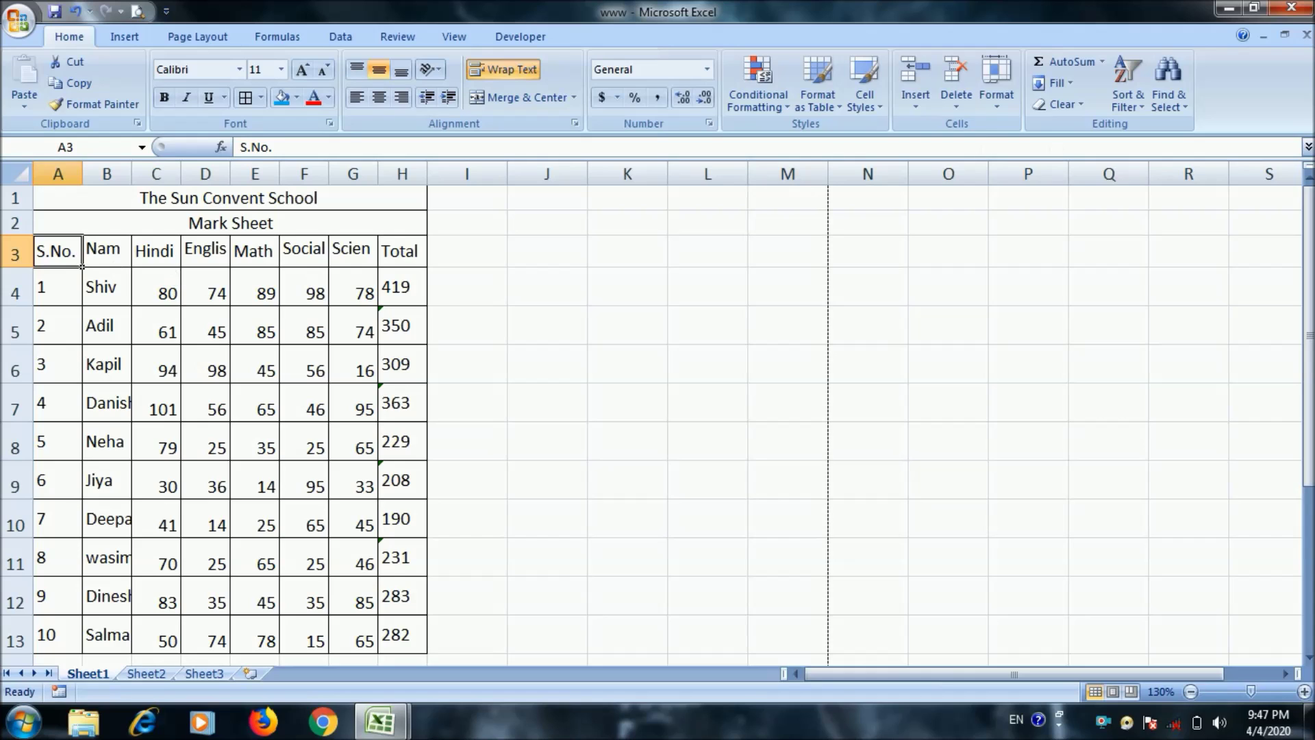
# Set heading row 3 to height 2, then to 30, so the wrapped subject headings show
pyautogui.click(996, 79)
pyautogui.click(1035, 153)
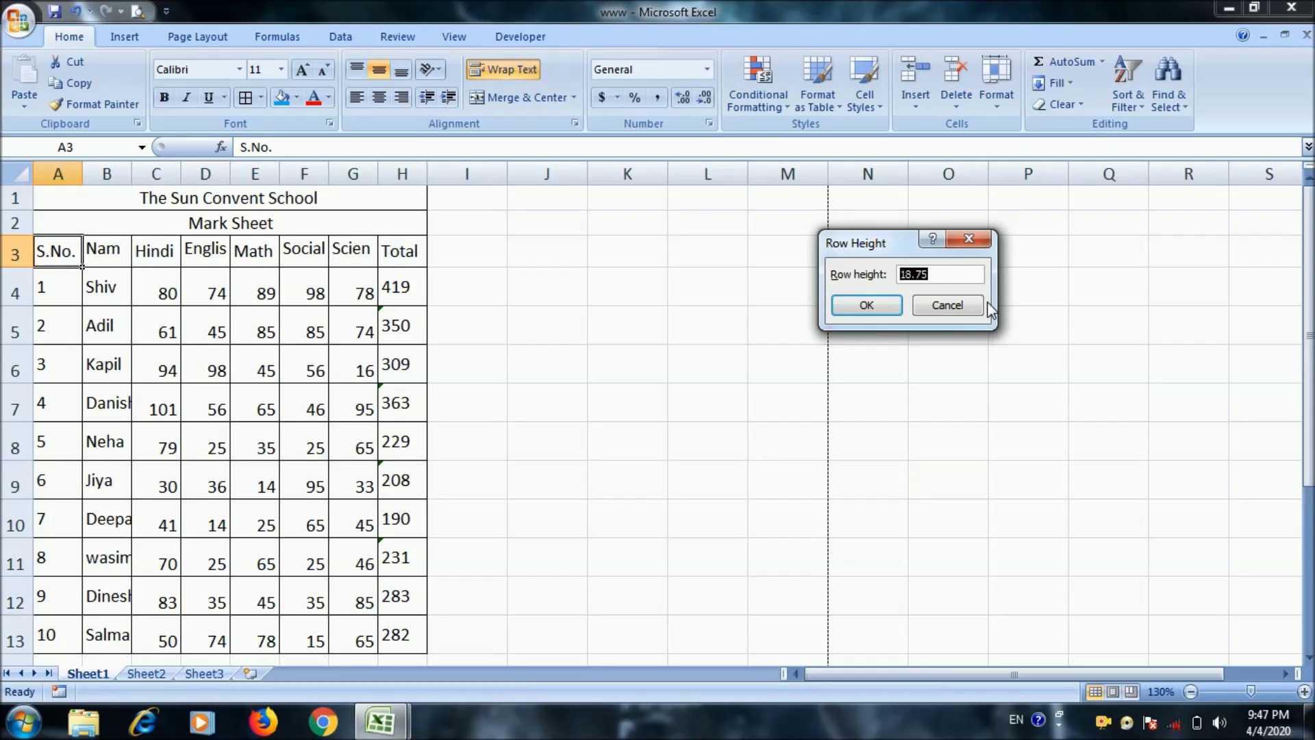
pyautogui.write('25')
pyautogui.click(866, 306)
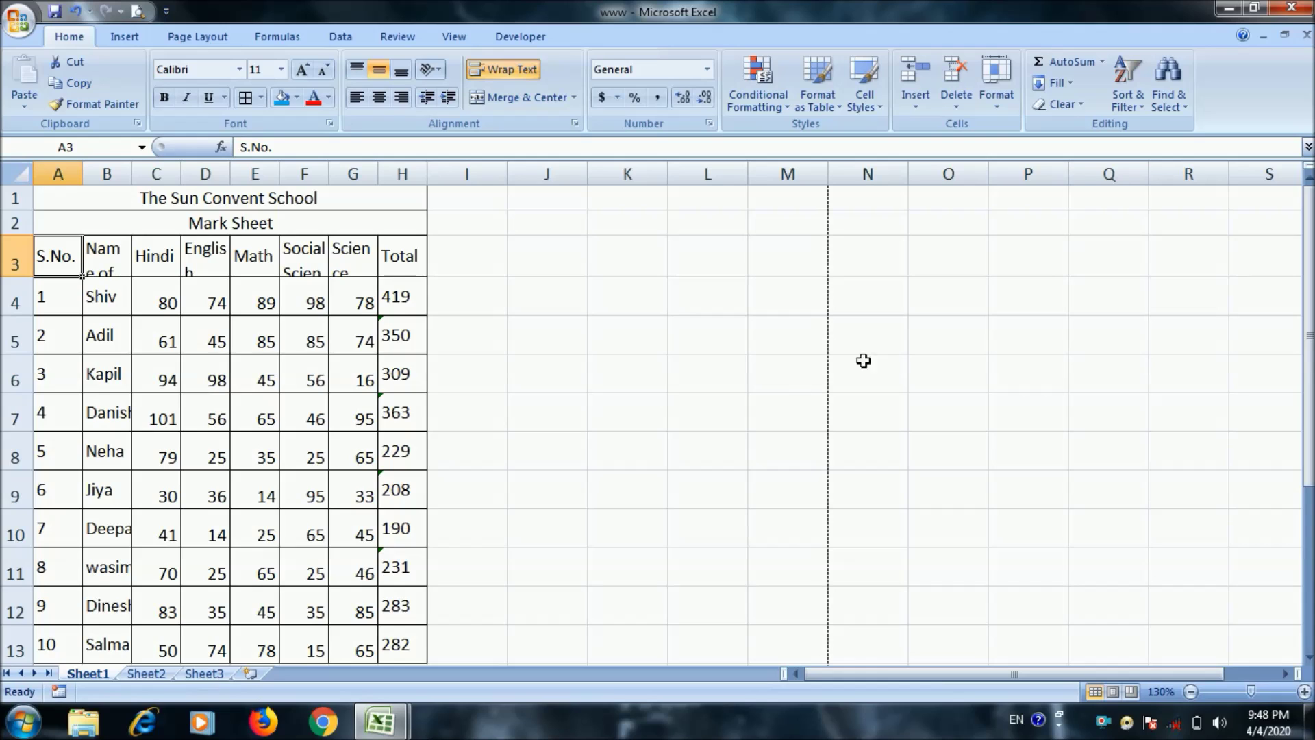
pyautogui.click(997, 92)
pyautogui.click(1027, 149)
pyautogui.write('3')
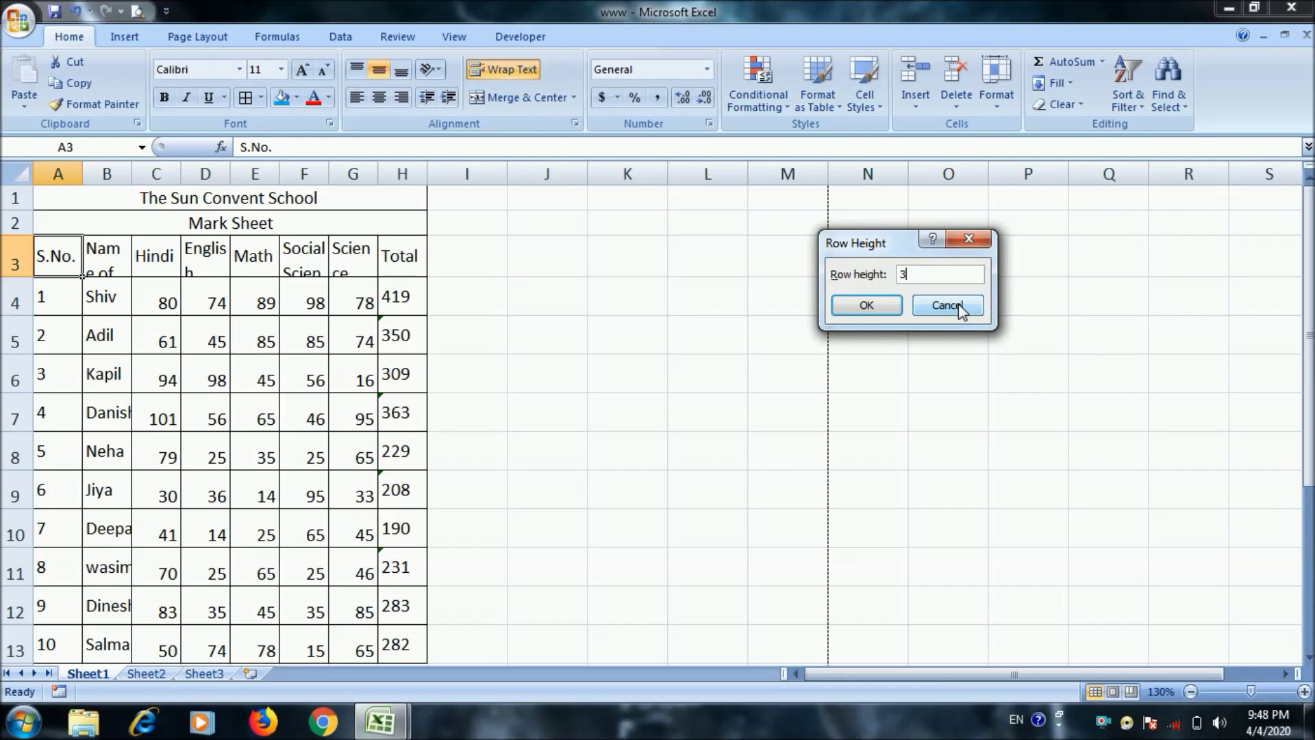
pyautogui.write('0')
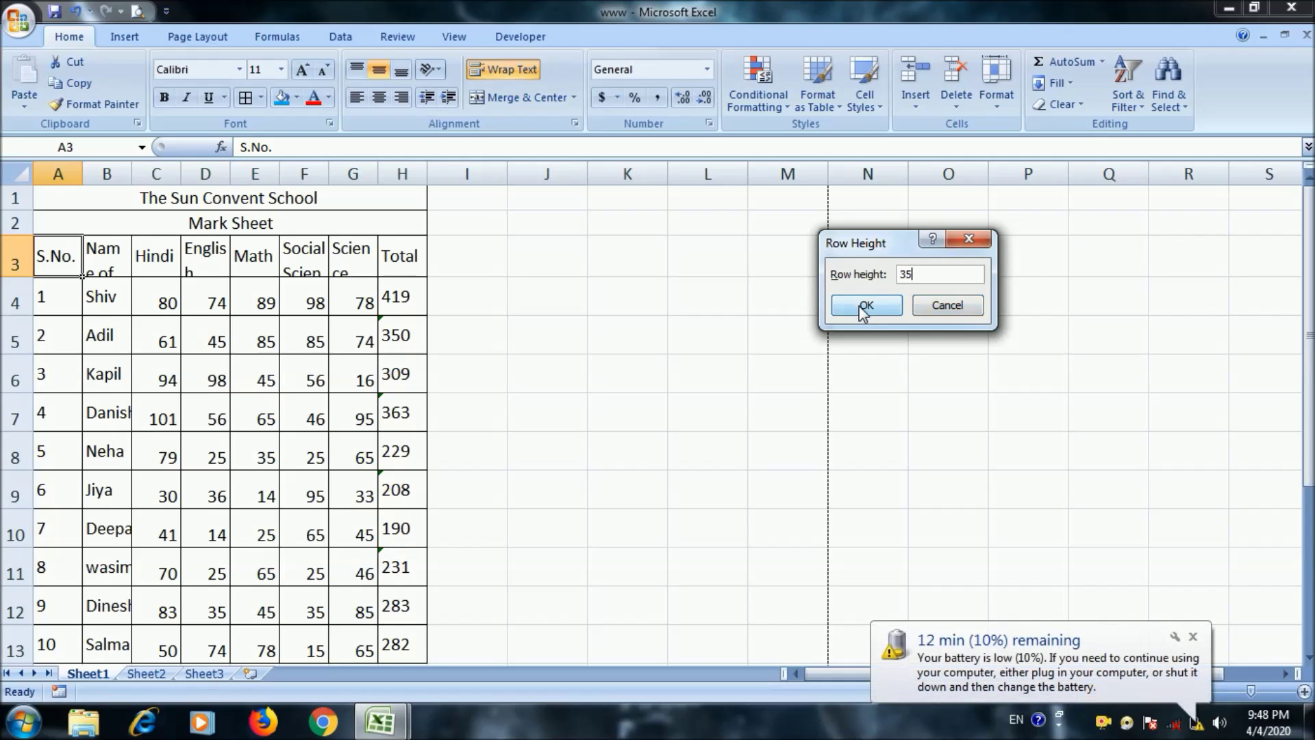
pyautogui.click(866, 305)
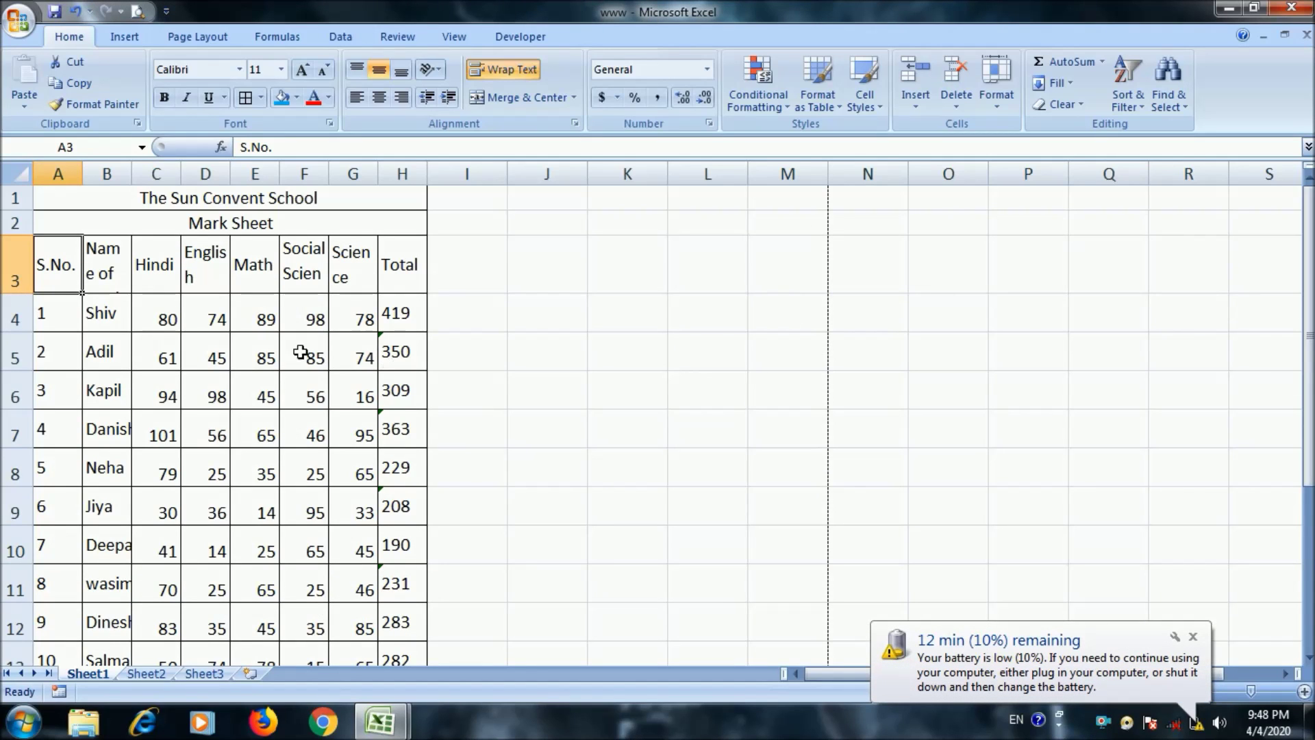
# Select B3 and bring up the Column Width setting for column B
pyautogui.click(120, 290)
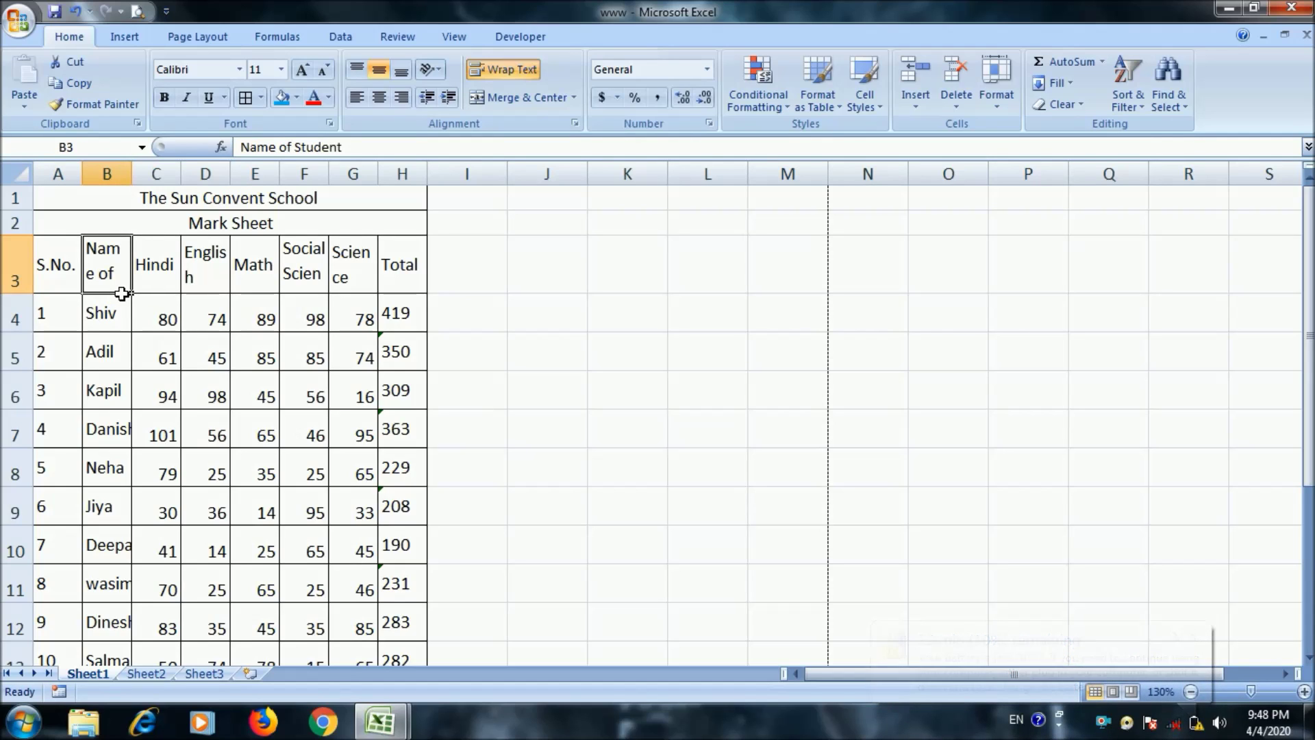
pyautogui.click(1007, 100)
pyautogui.click(1026, 196)
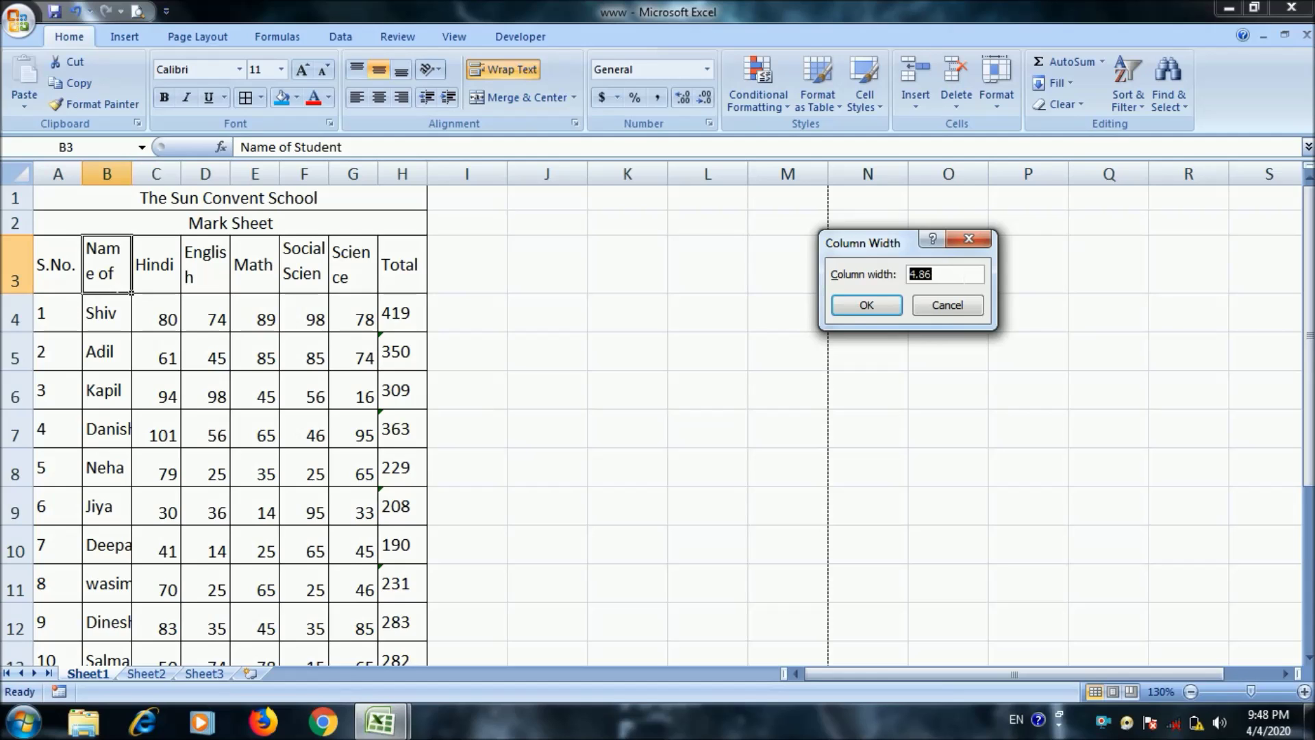
# Set column B width to 10 so the Name of Student heading and all names show fully
pyautogui.write('10')
pyautogui.click(874, 309)
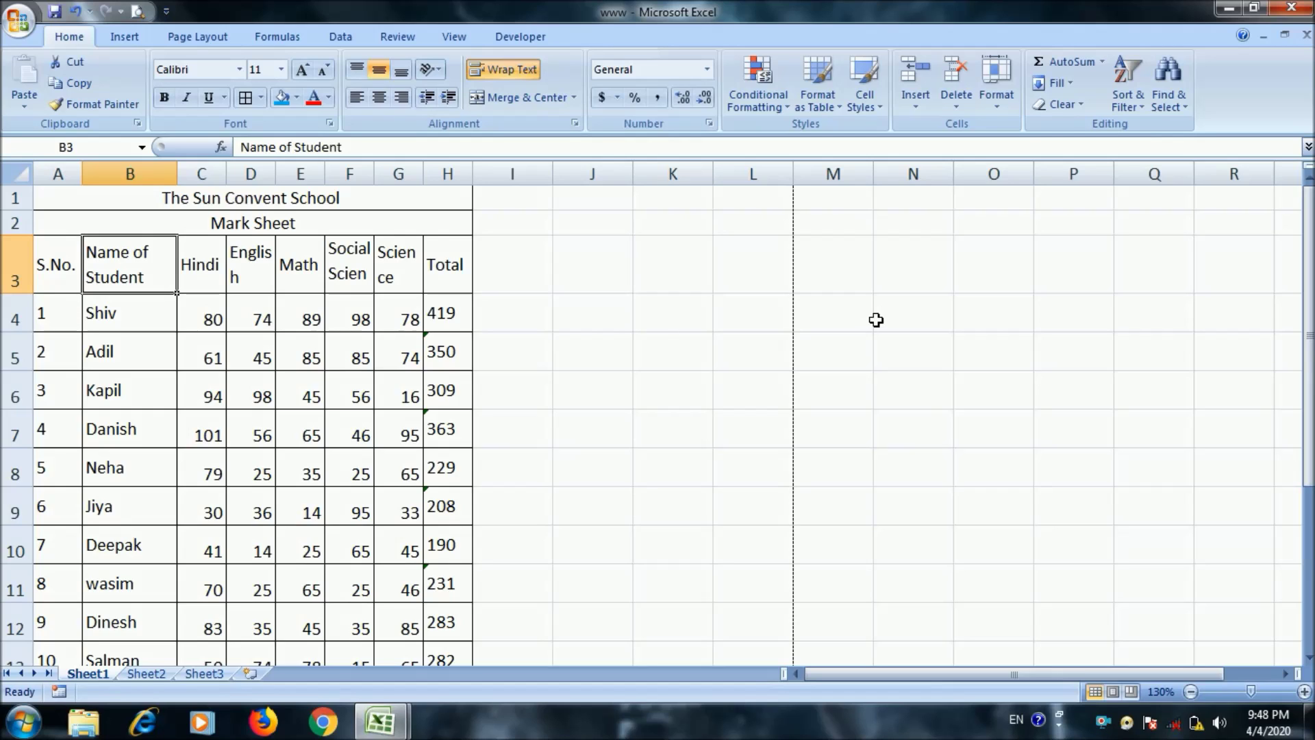
pyautogui.click(998, 102)
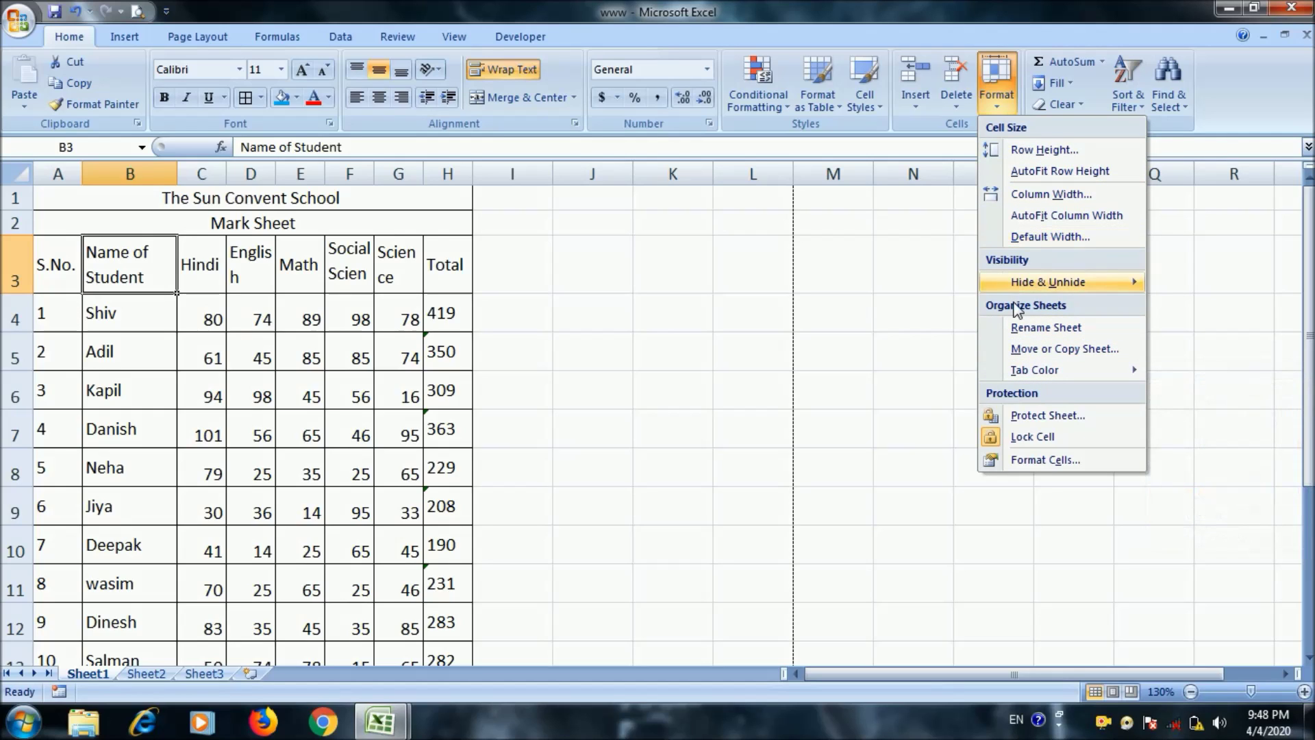
pyautogui.moveTo(1047, 282)
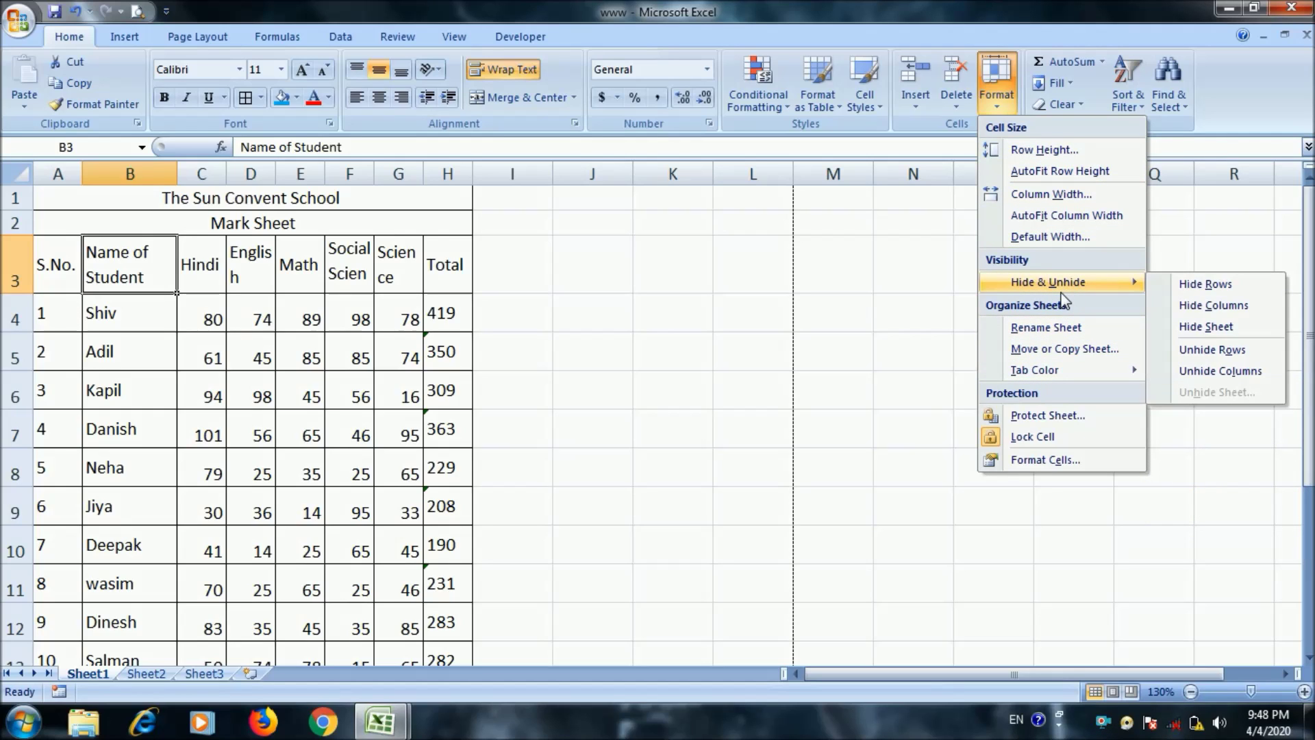
# Hide the English column D, then unhide it again
pyautogui.click(627, 311)
pyautogui.click(246, 305)
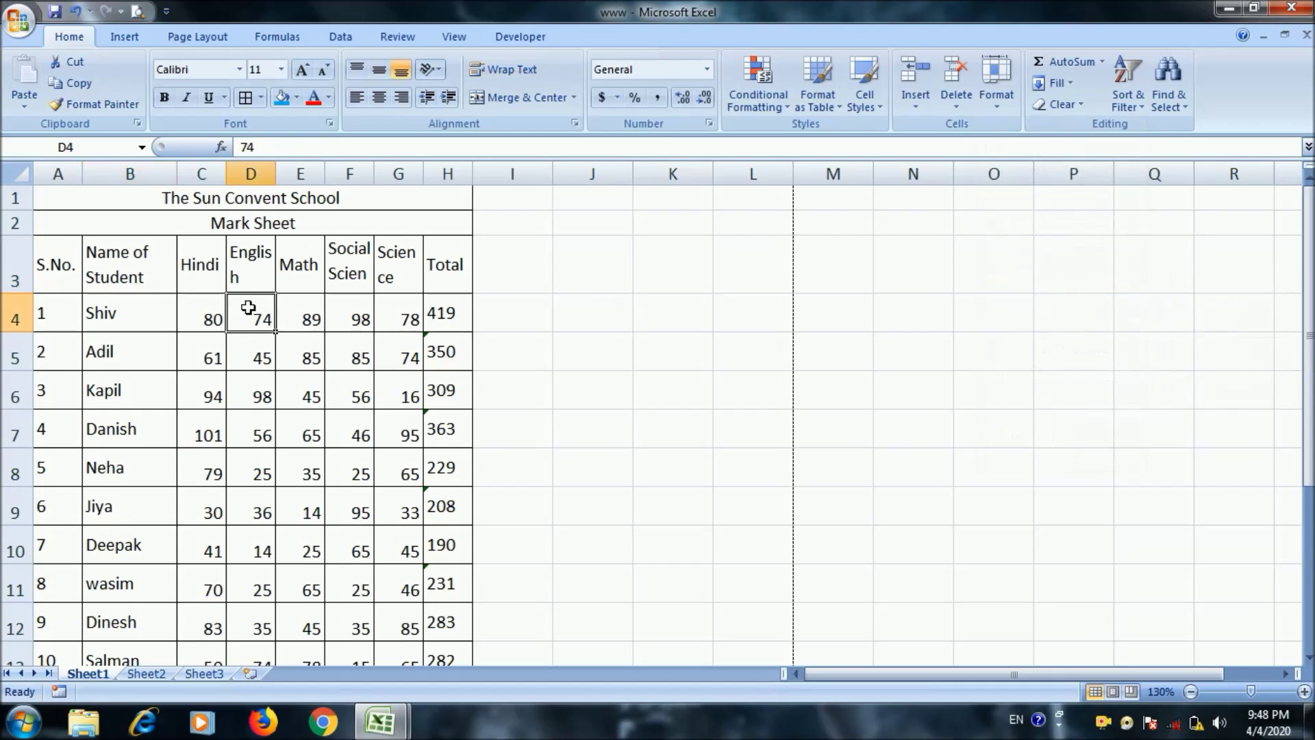
pyautogui.click(264, 174)
pyautogui.click(996, 82)
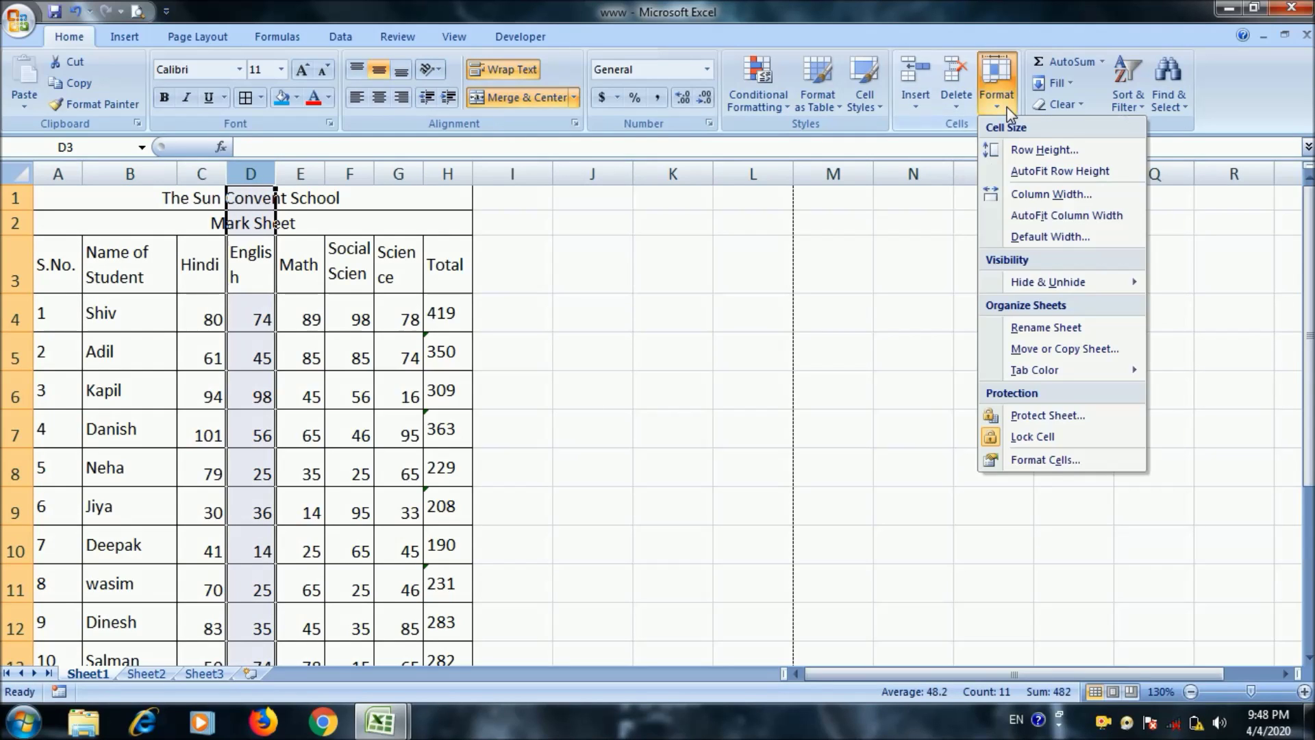
pyautogui.moveTo(1047, 281)
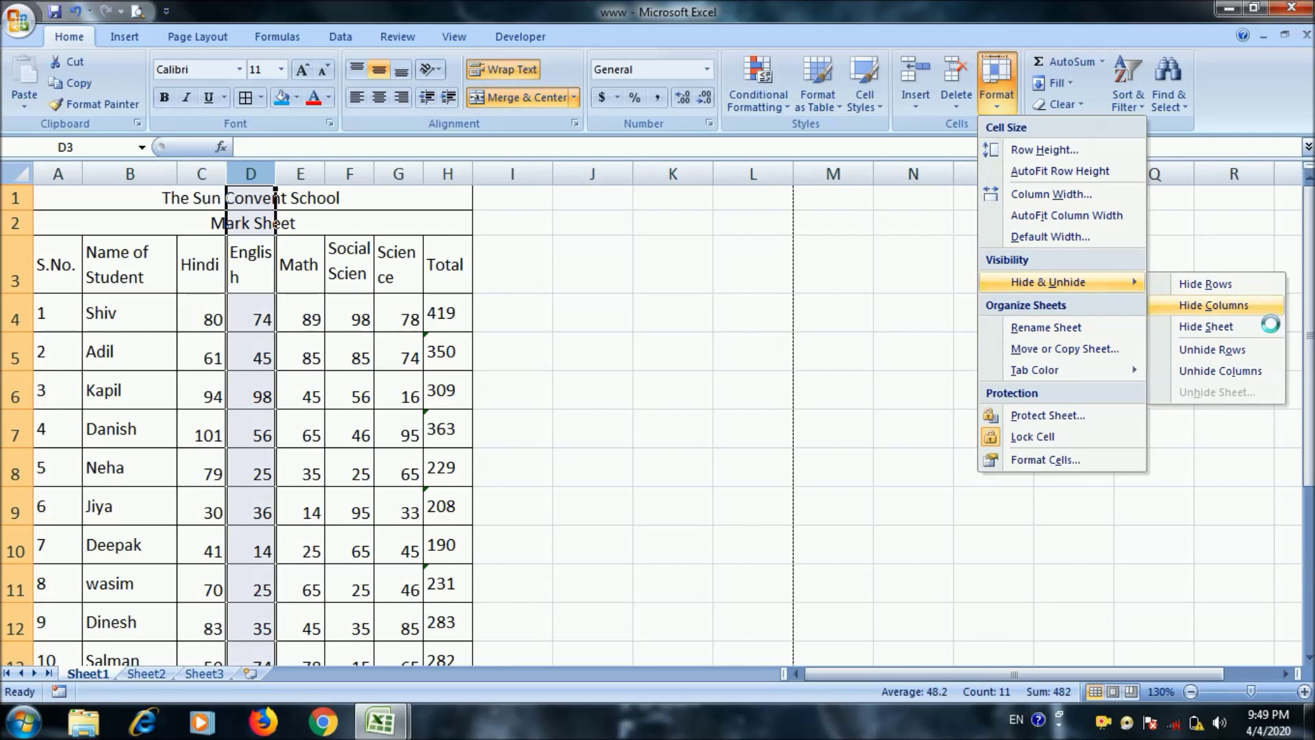
pyautogui.click(1212, 305)
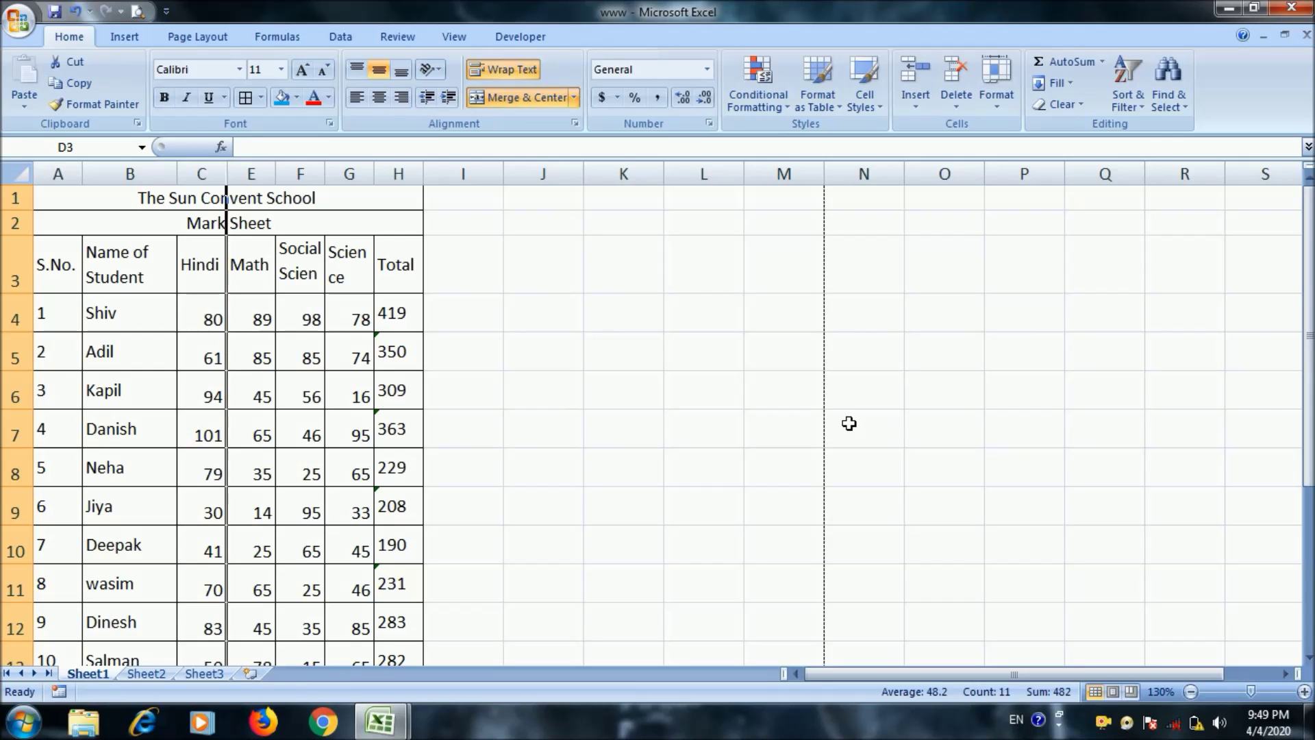
pyautogui.click(998, 87)
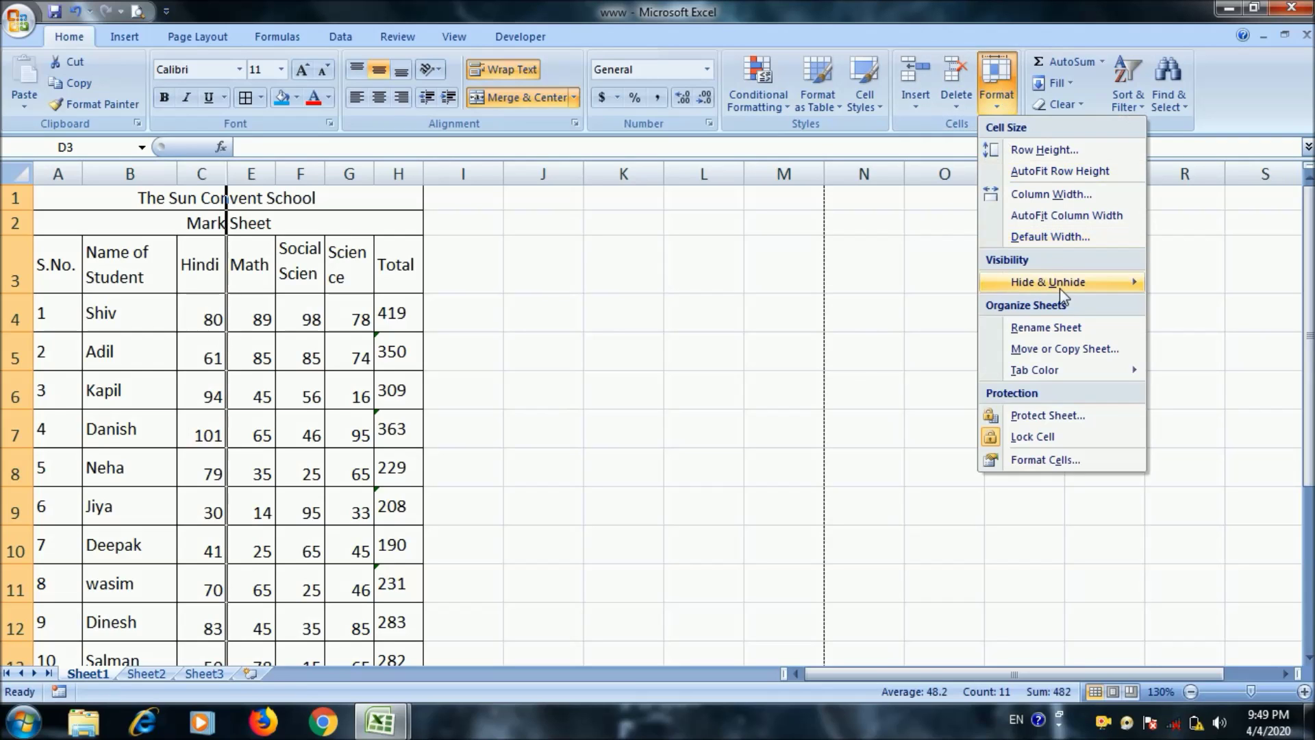
pyautogui.moveTo(1058, 282)
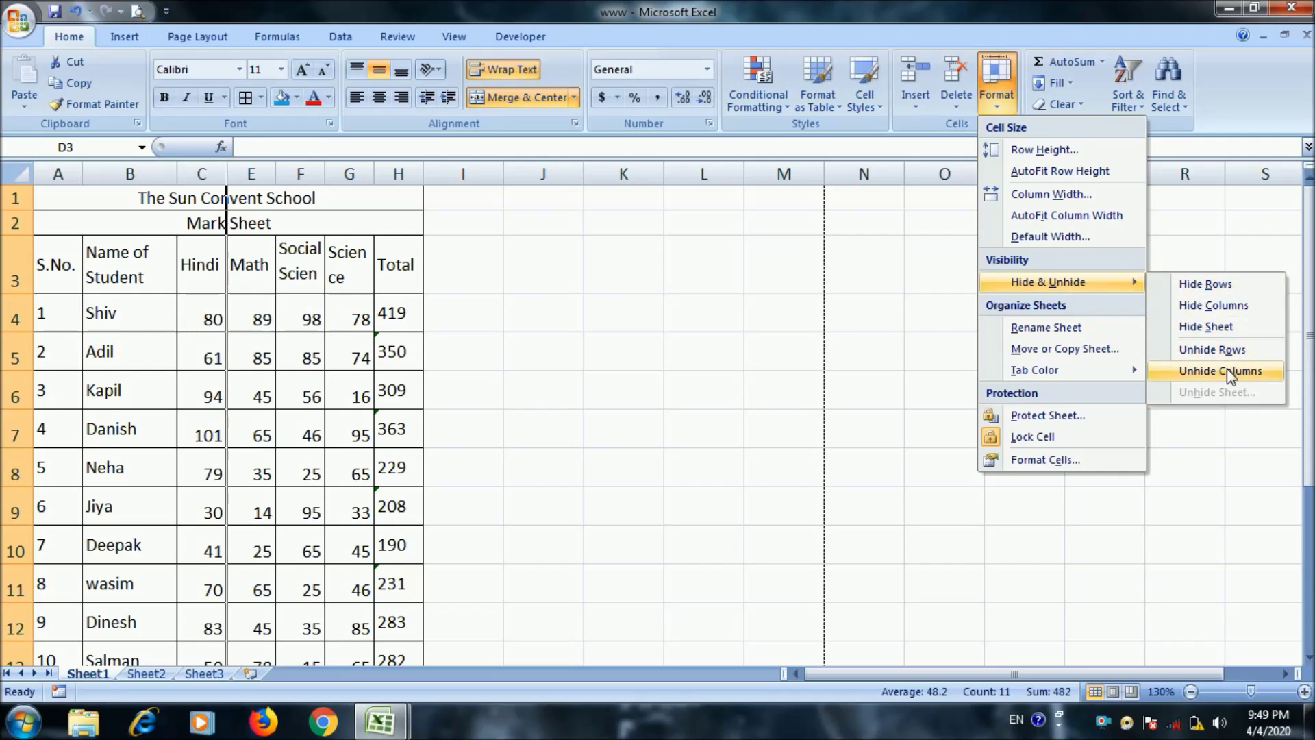
pyautogui.click(1231, 372)
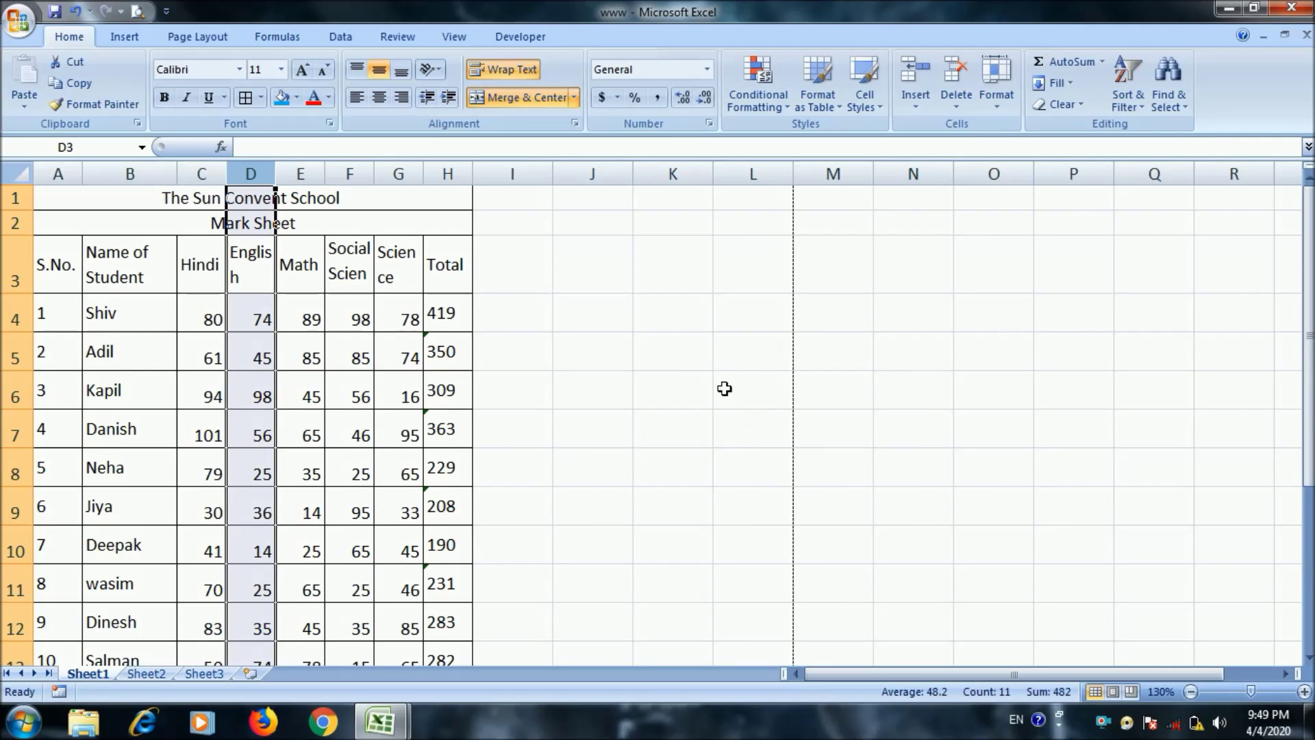
# Hide row 5 with the third student's marks, then unhide it so all students show
pyautogui.click(23, 377)
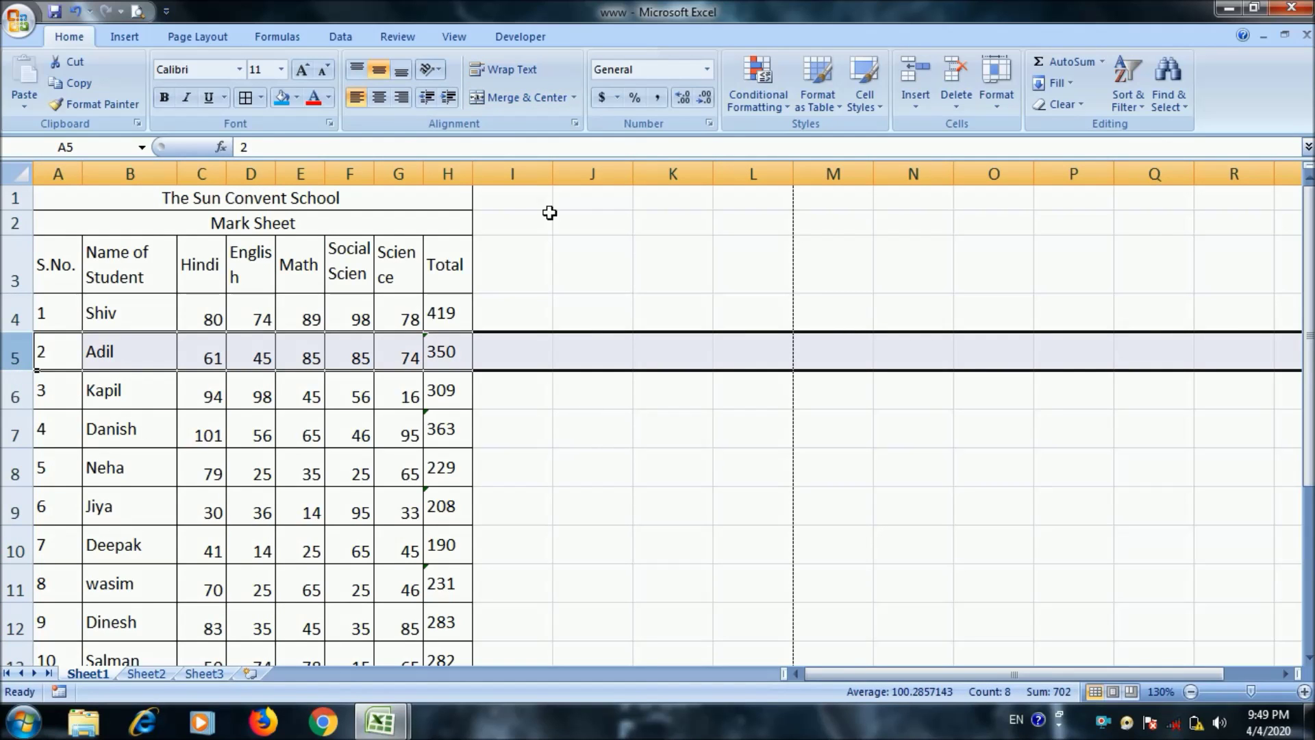
pyautogui.click(1008, 101)
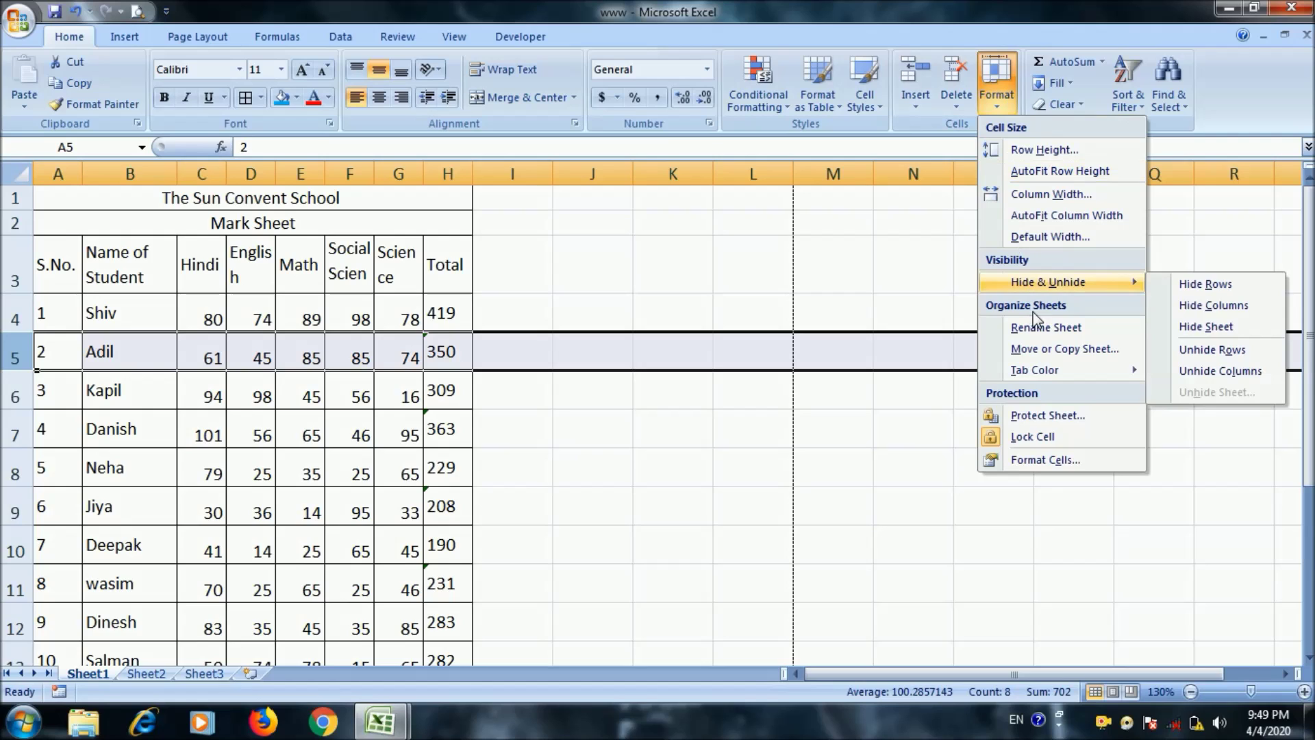
pyautogui.moveTo(1048, 282)
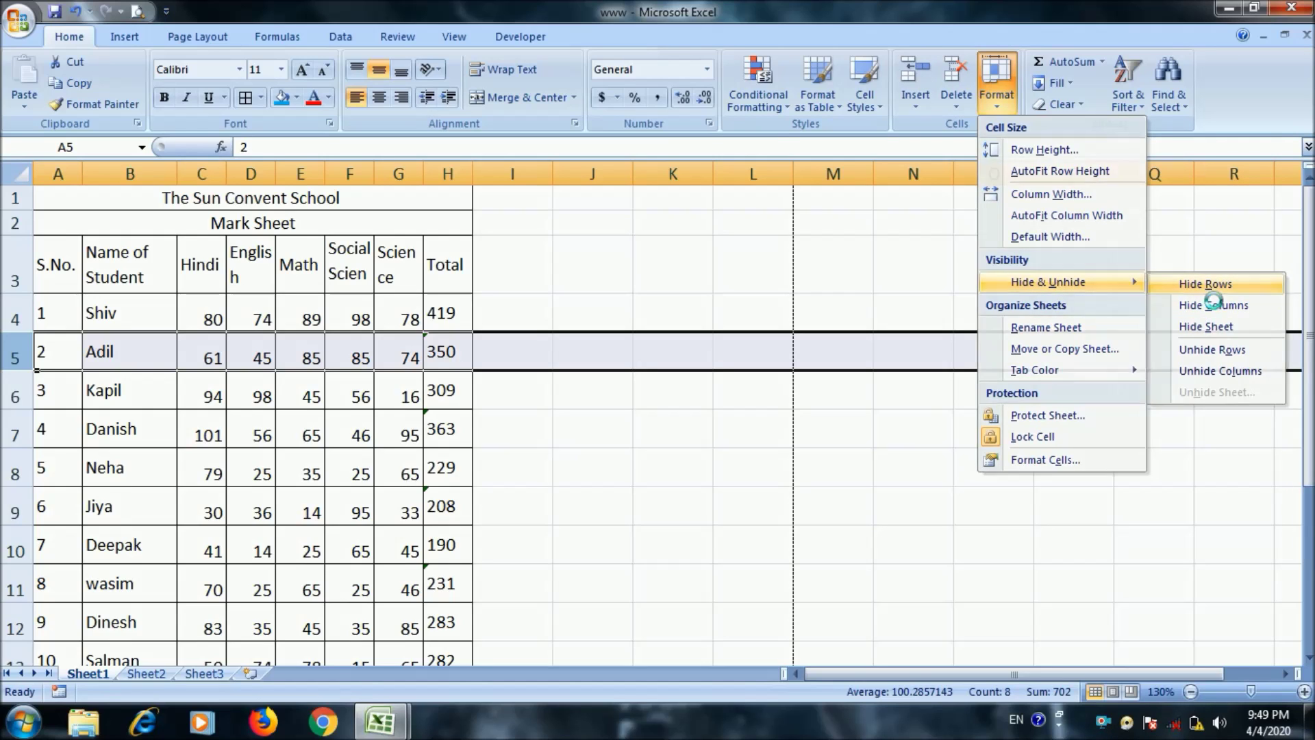
pyautogui.click(1203, 284)
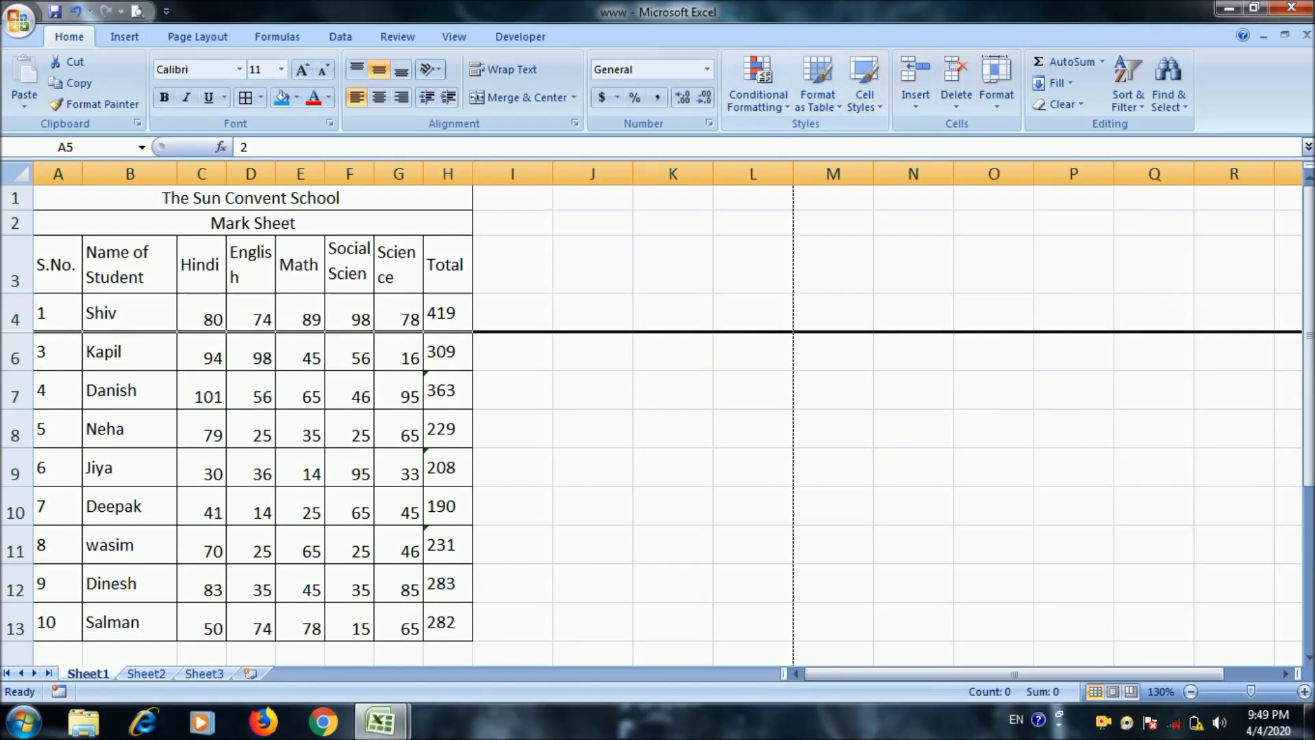
pyautogui.click(991, 95)
pyautogui.moveTo(1048, 281)
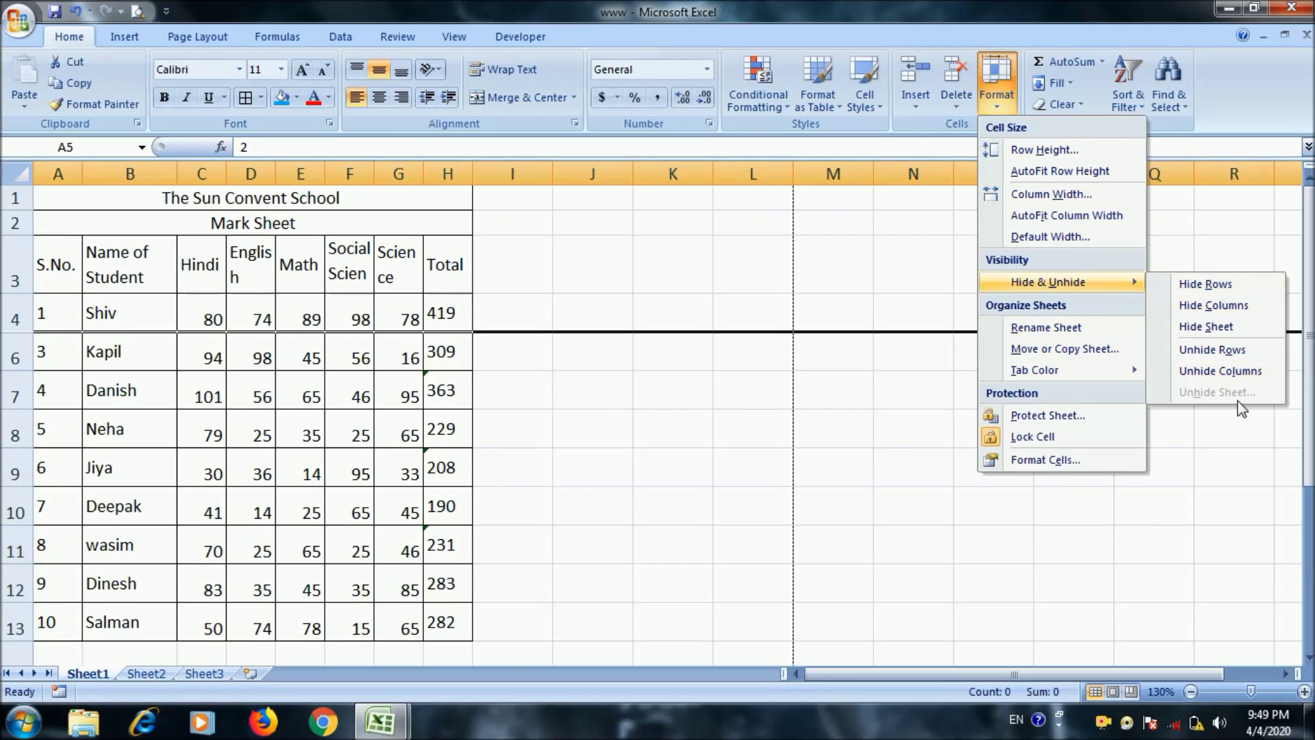
pyautogui.click(1252, 349)
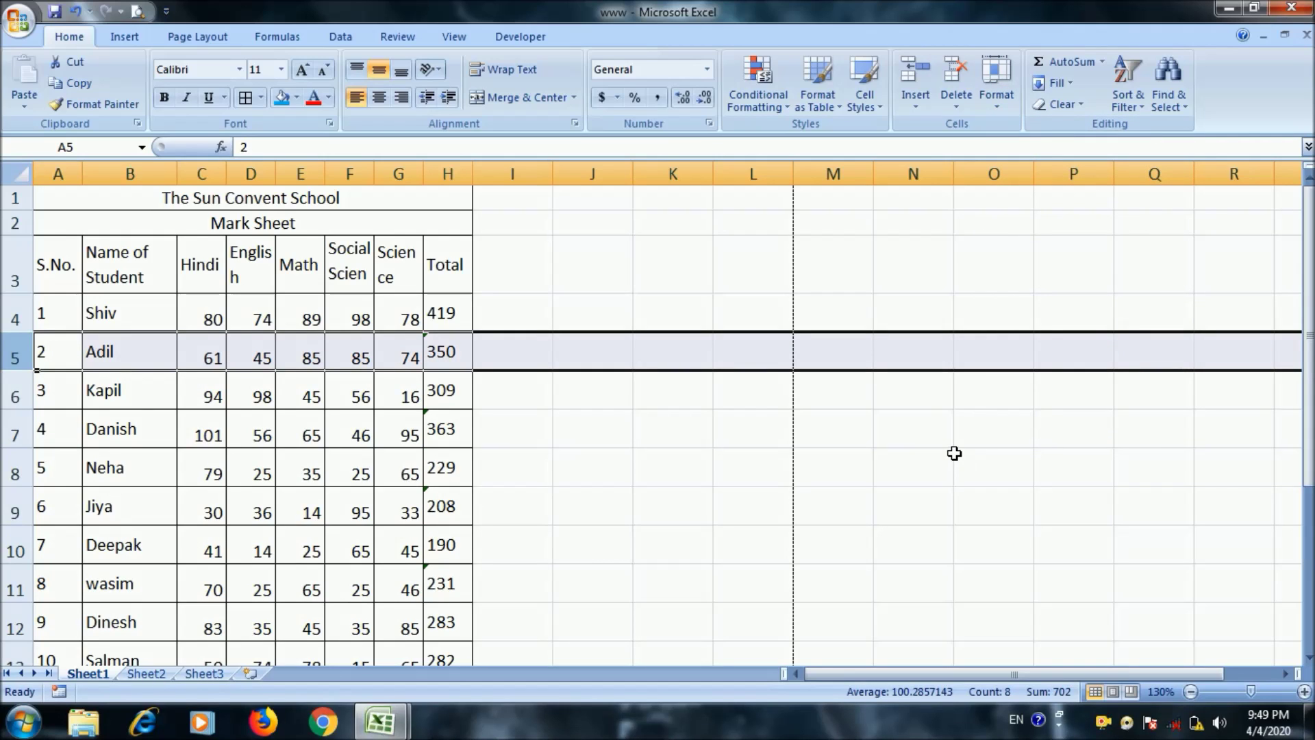
pyautogui.click(997, 105)
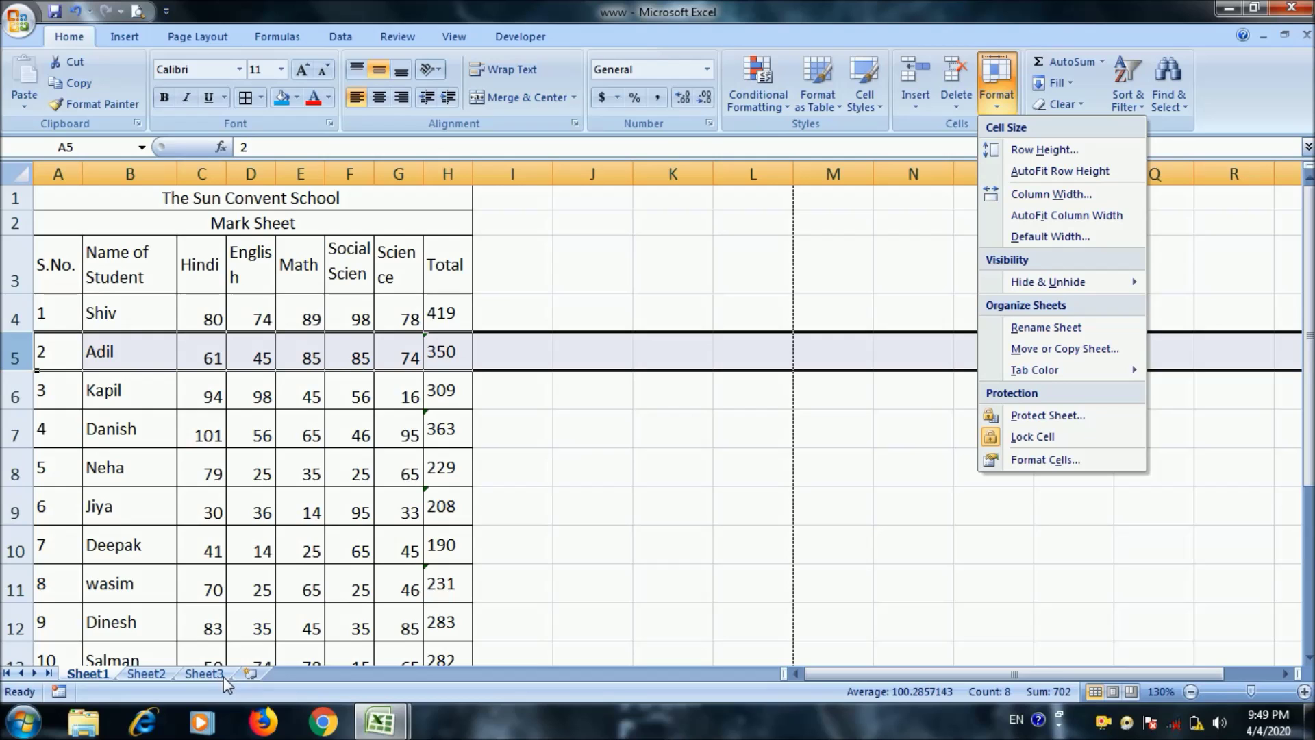
# Rename Sheet1 to 'w_education' and save the workbook
pyautogui.click(1031, 327)
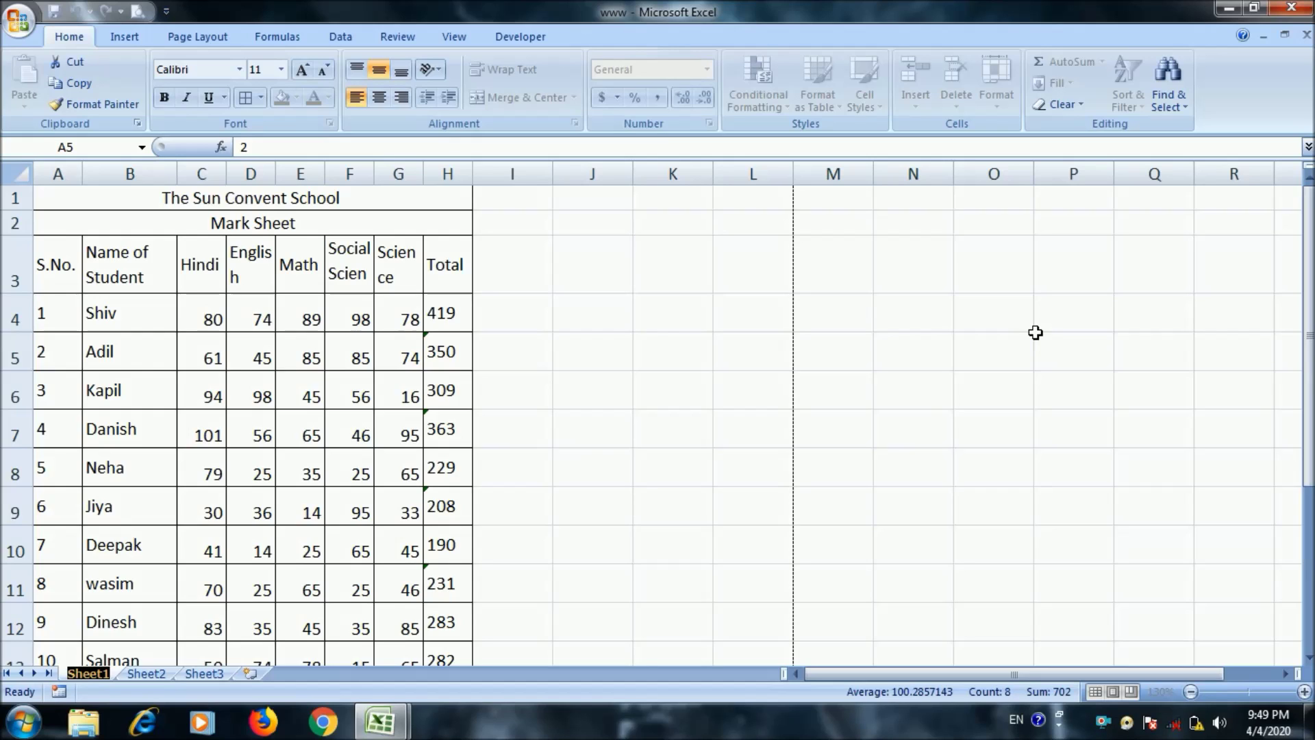
pyautogui.write('w_education')
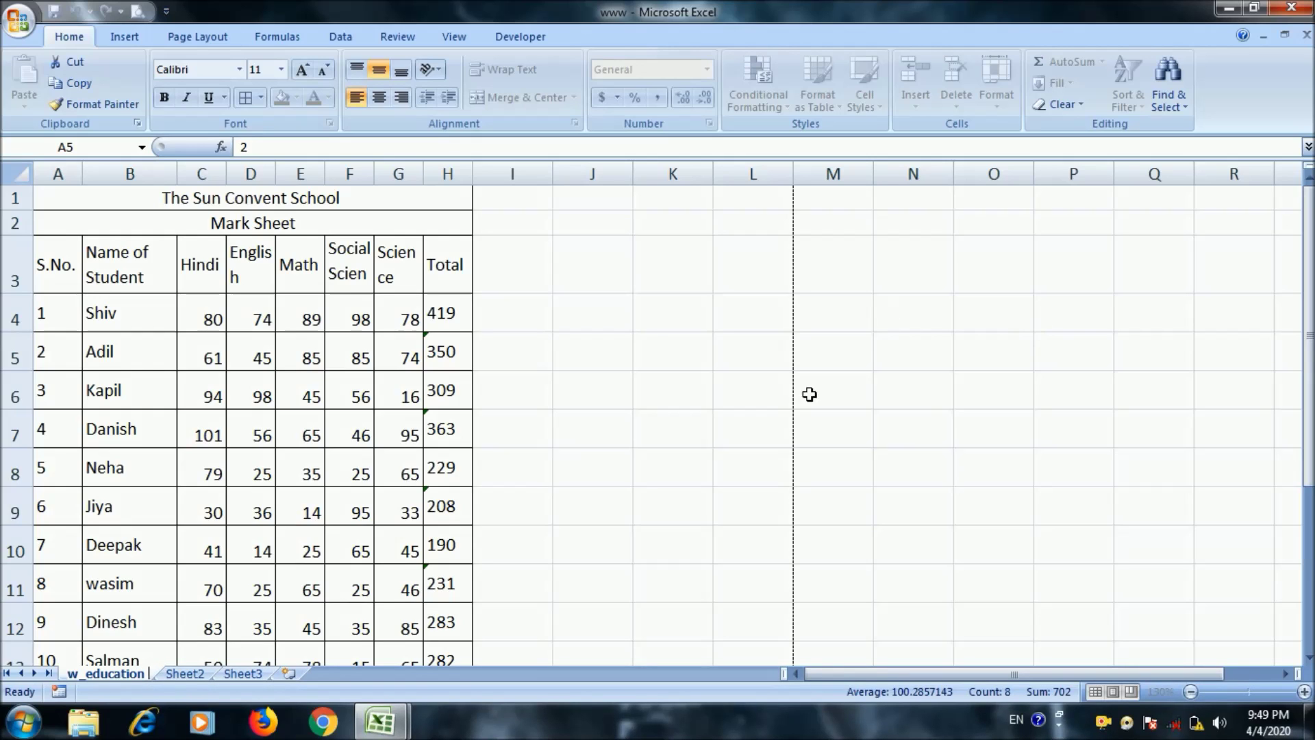
pyautogui.click(626, 516)
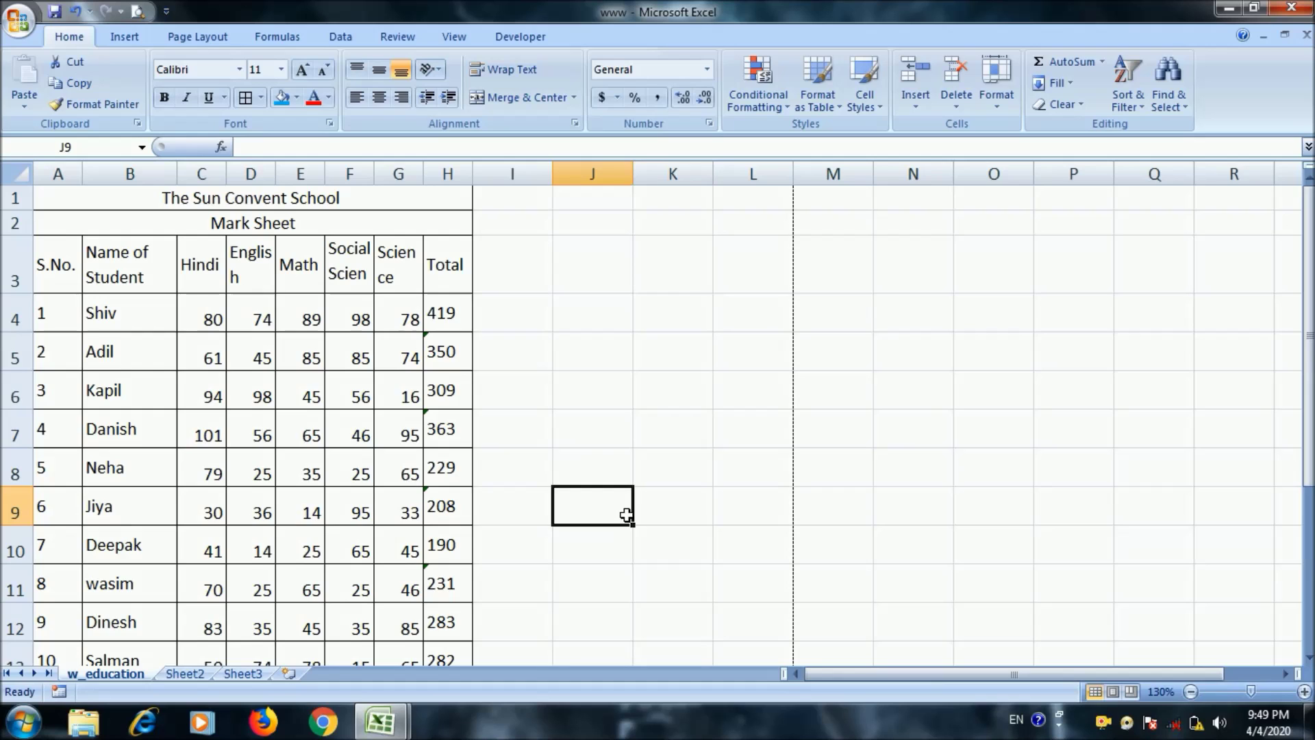
pyautogui.click(19, 21)
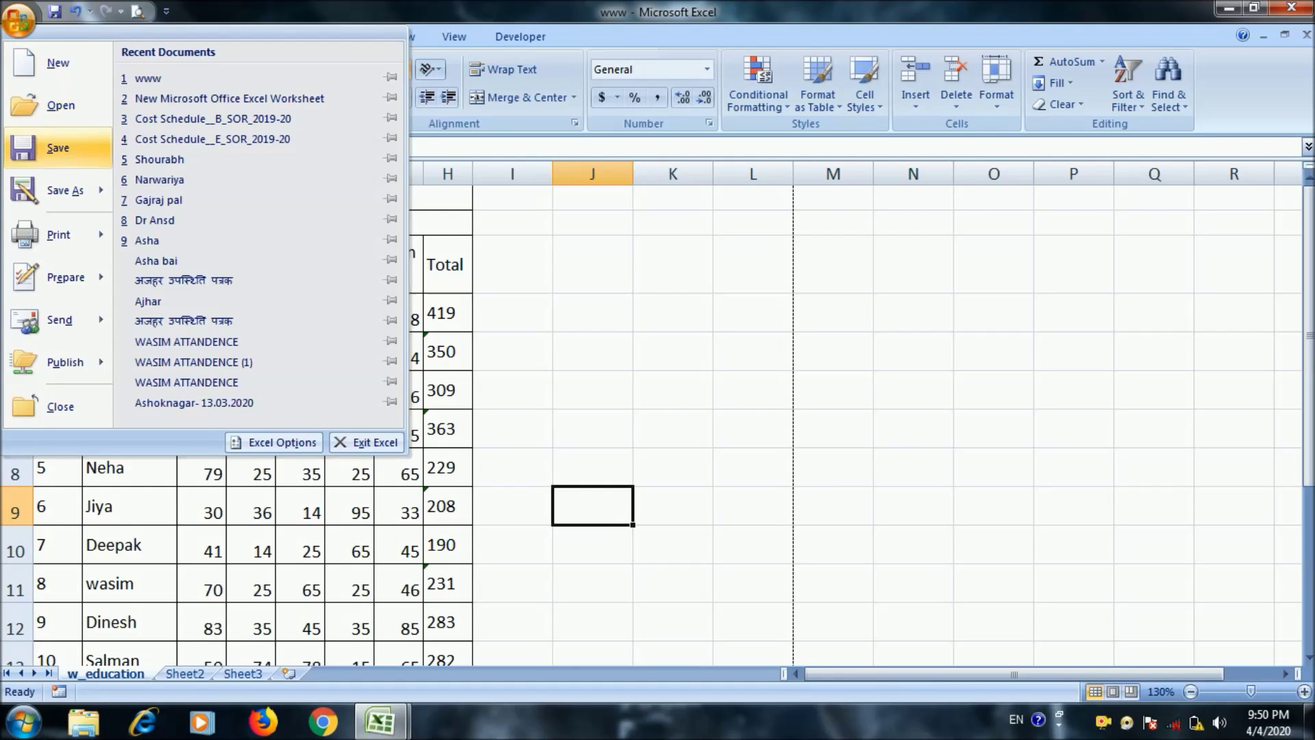
pyautogui.click(41, 140)
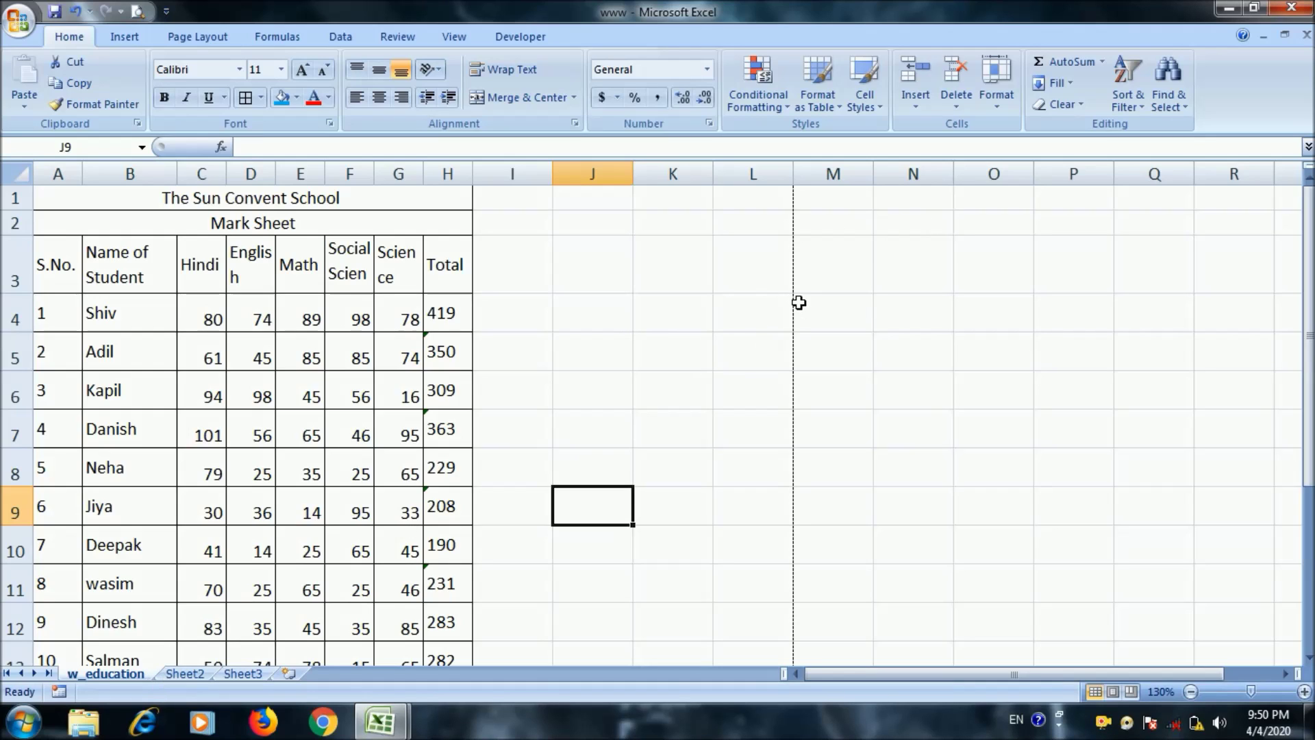
# Start protecting w_education, allowing formatting, inserting and deleting of cells, columns, rows and hyperlinks
pyautogui.click(1004, 109)
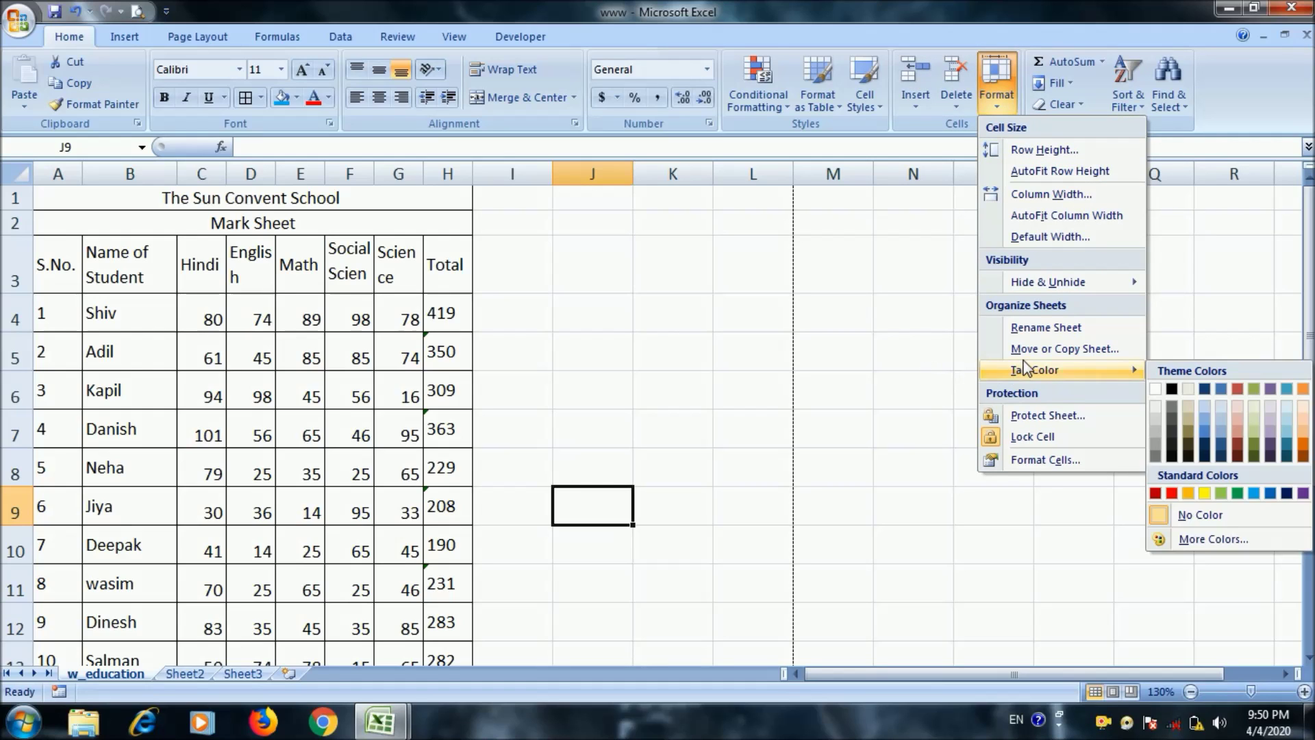
pyautogui.click(1032, 417)
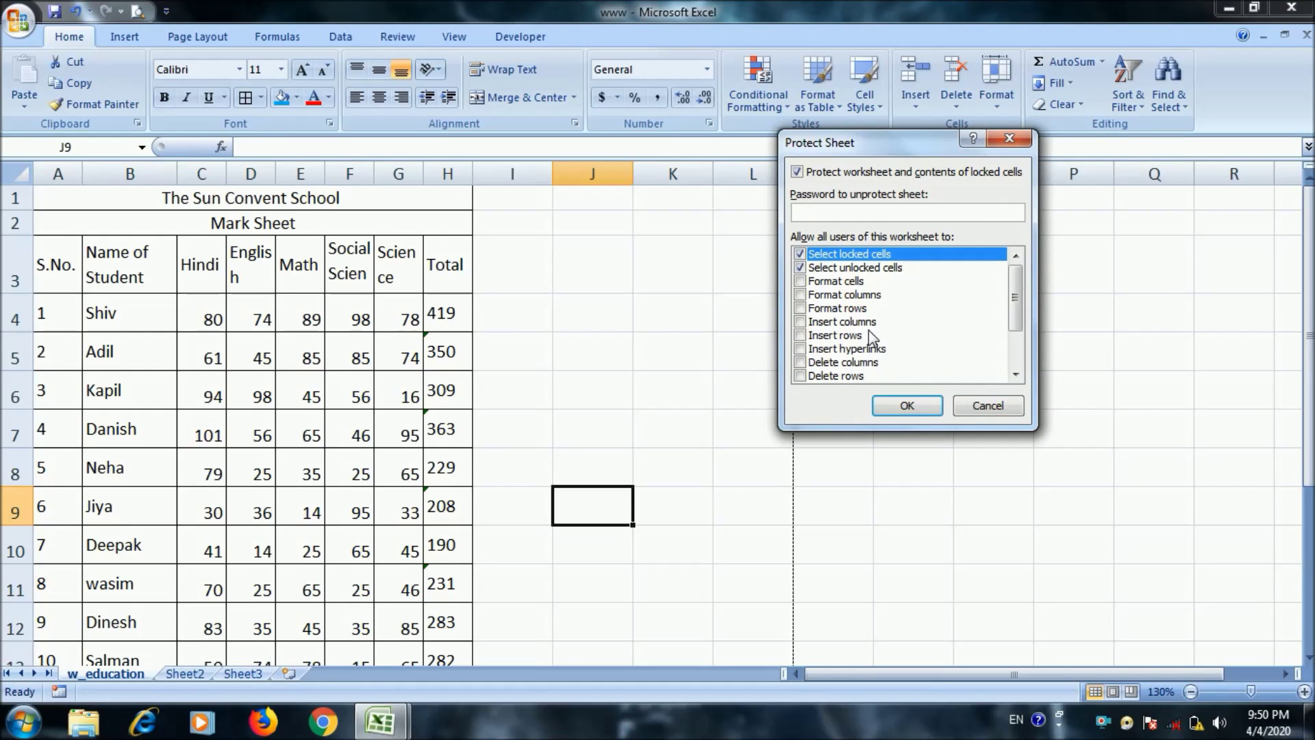
pyautogui.click(832, 286)
pyautogui.click(799, 280)
pyautogui.click(799, 295)
pyautogui.click(800, 308)
pyautogui.click(799, 321)
pyautogui.click(800, 334)
pyautogui.click(799, 349)
pyautogui.click(799, 362)
pyautogui.click(800, 376)
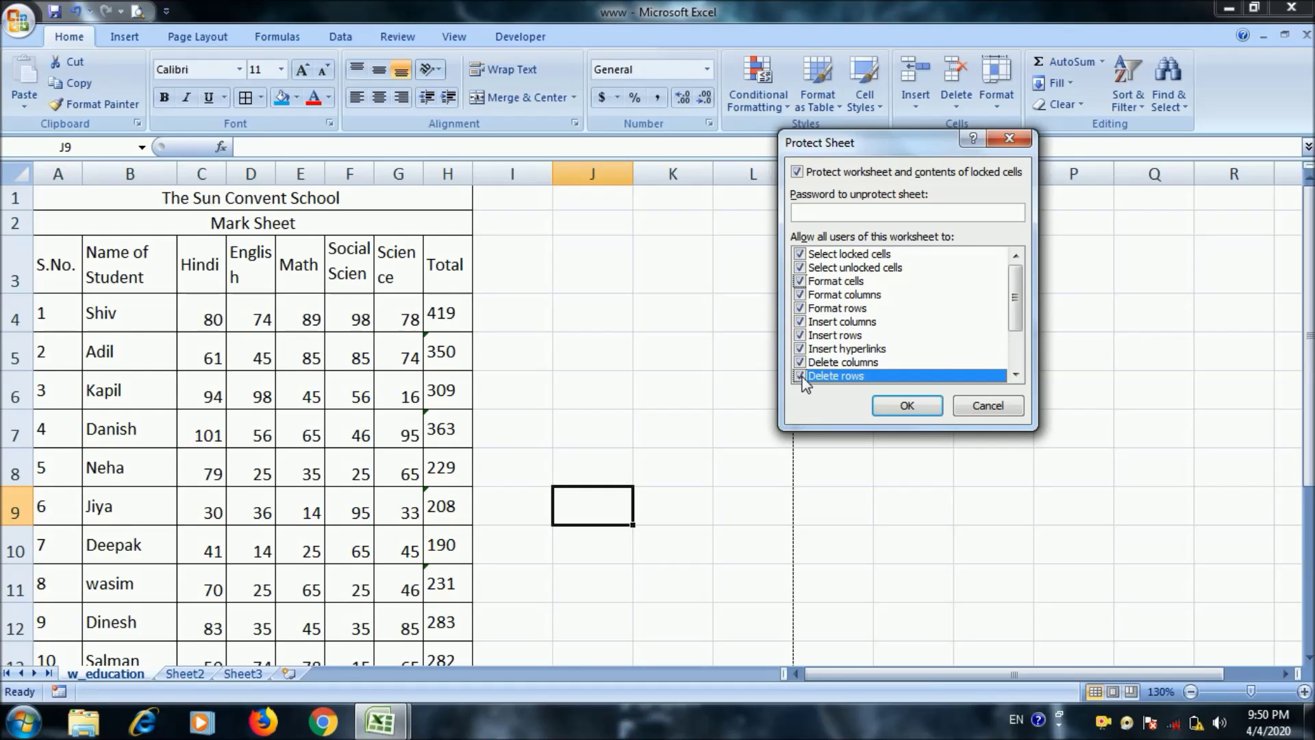
# Also allow sorting, AutoFilter, PivotTables, objects and scenarios, then confirm the protection password
pyautogui.scroll(-2, 993, 315)
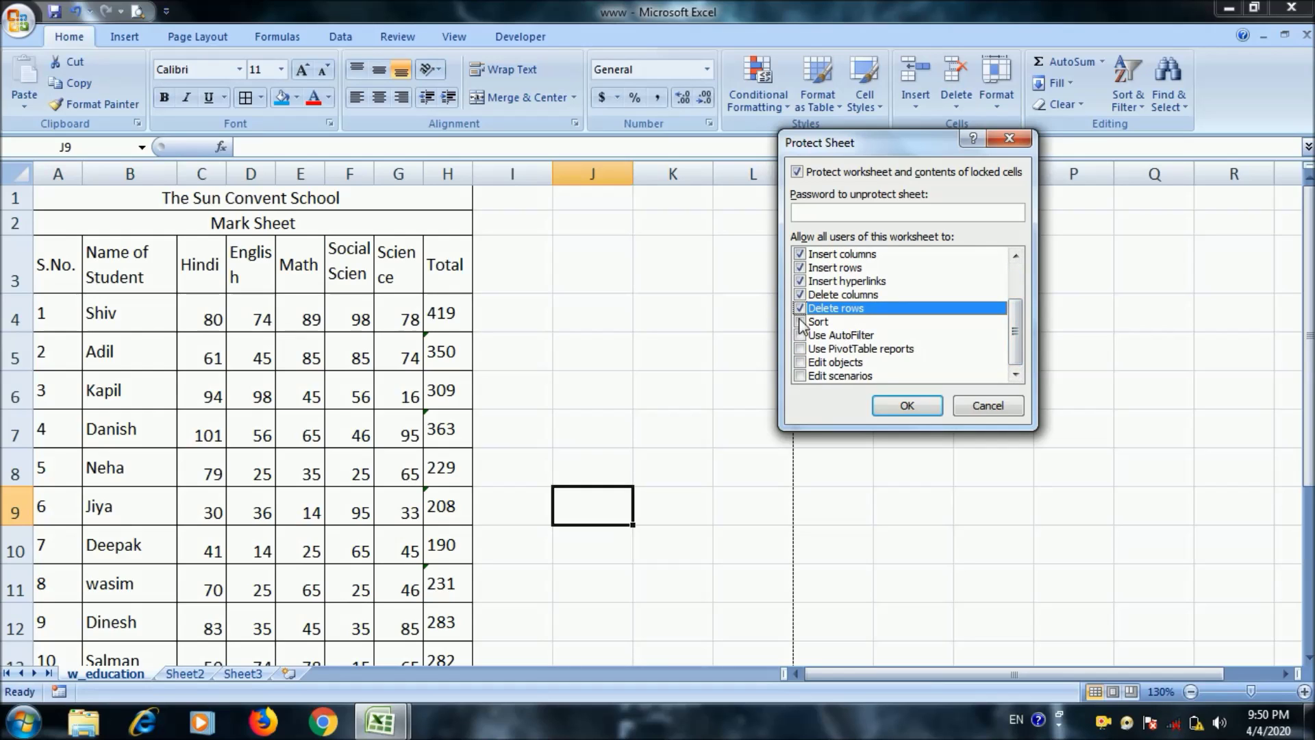
pyautogui.click(800, 321)
pyautogui.click(799, 335)
pyautogui.click(799, 348)
pyautogui.click(799, 361)
pyautogui.click(799, 376)
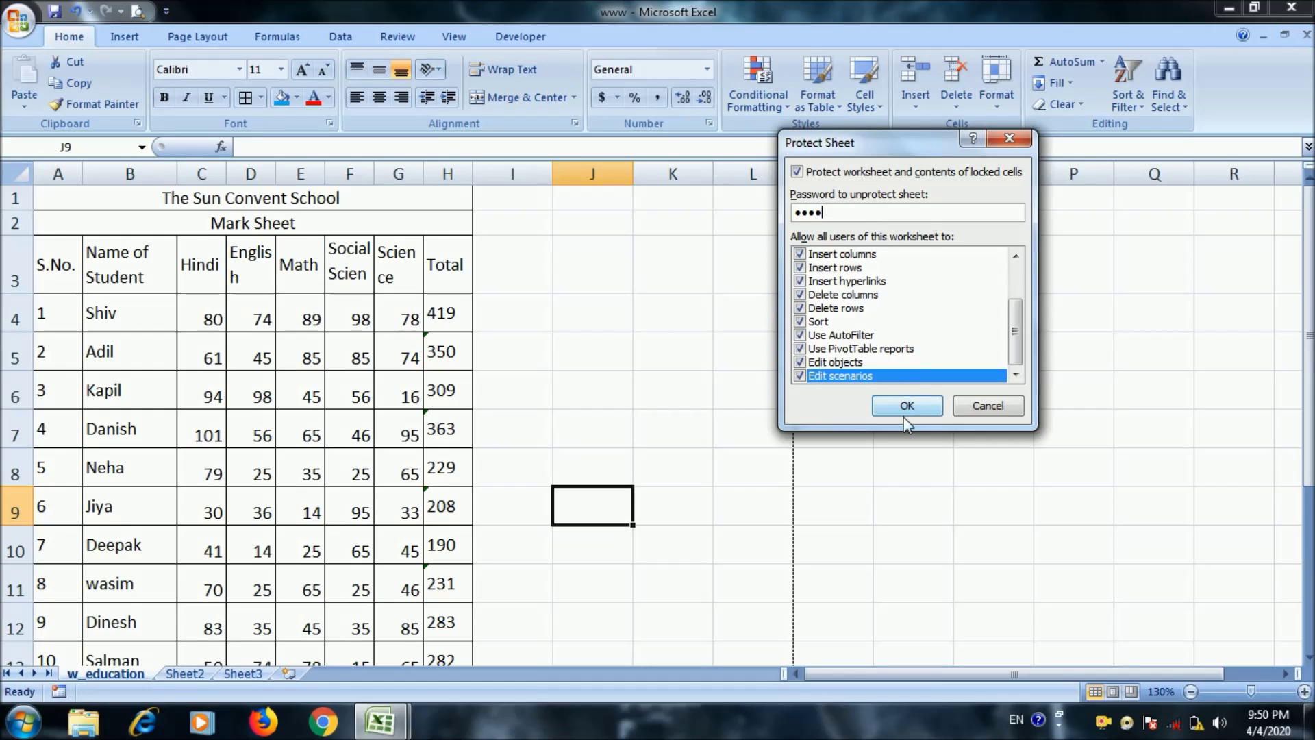
pyautogui.click(921, 405)
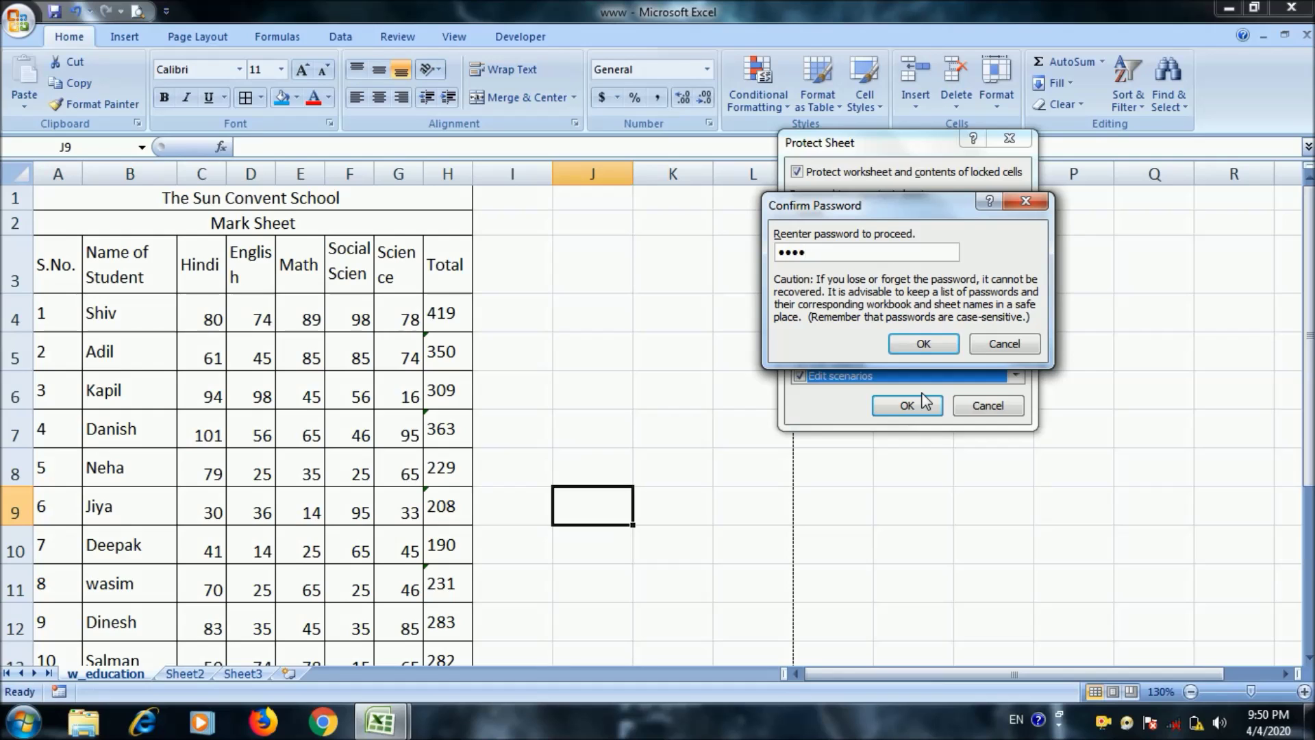
pyautogui.click(924, 343)
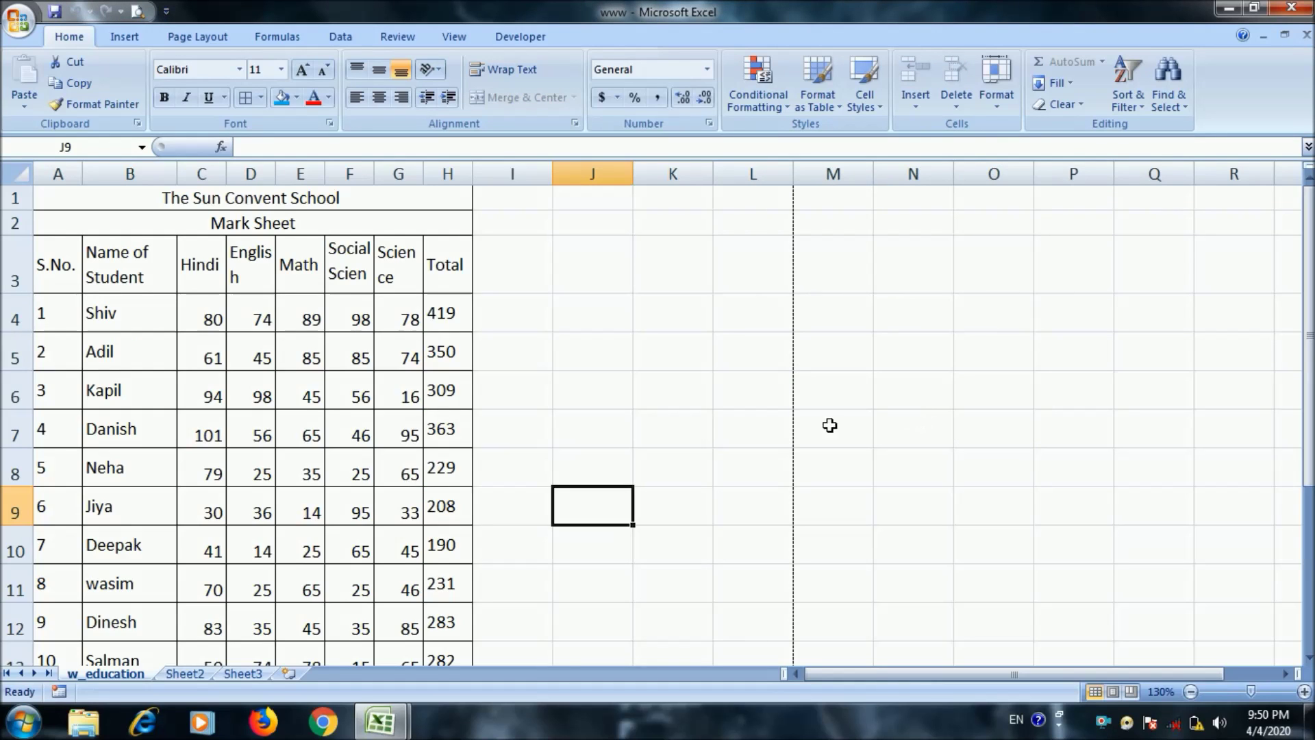
pyautogui.click(605, 352)
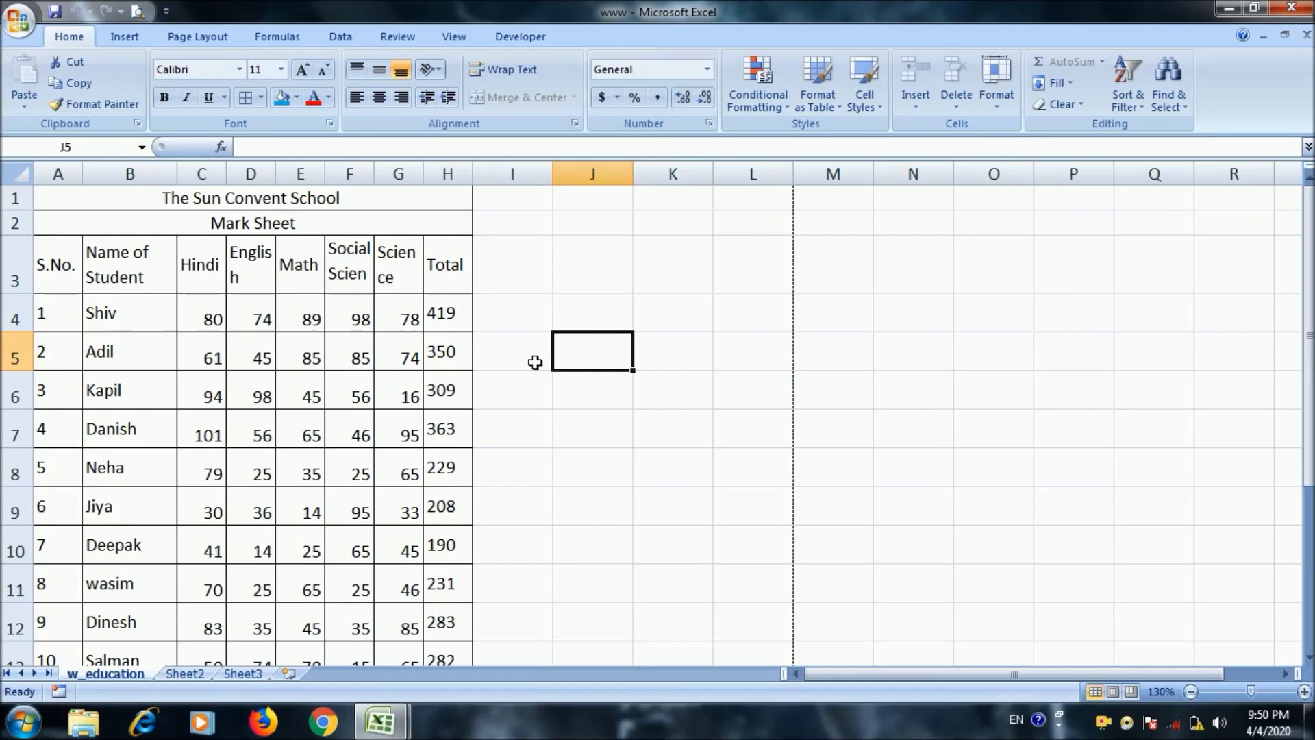
pyautogui.press('Delete')
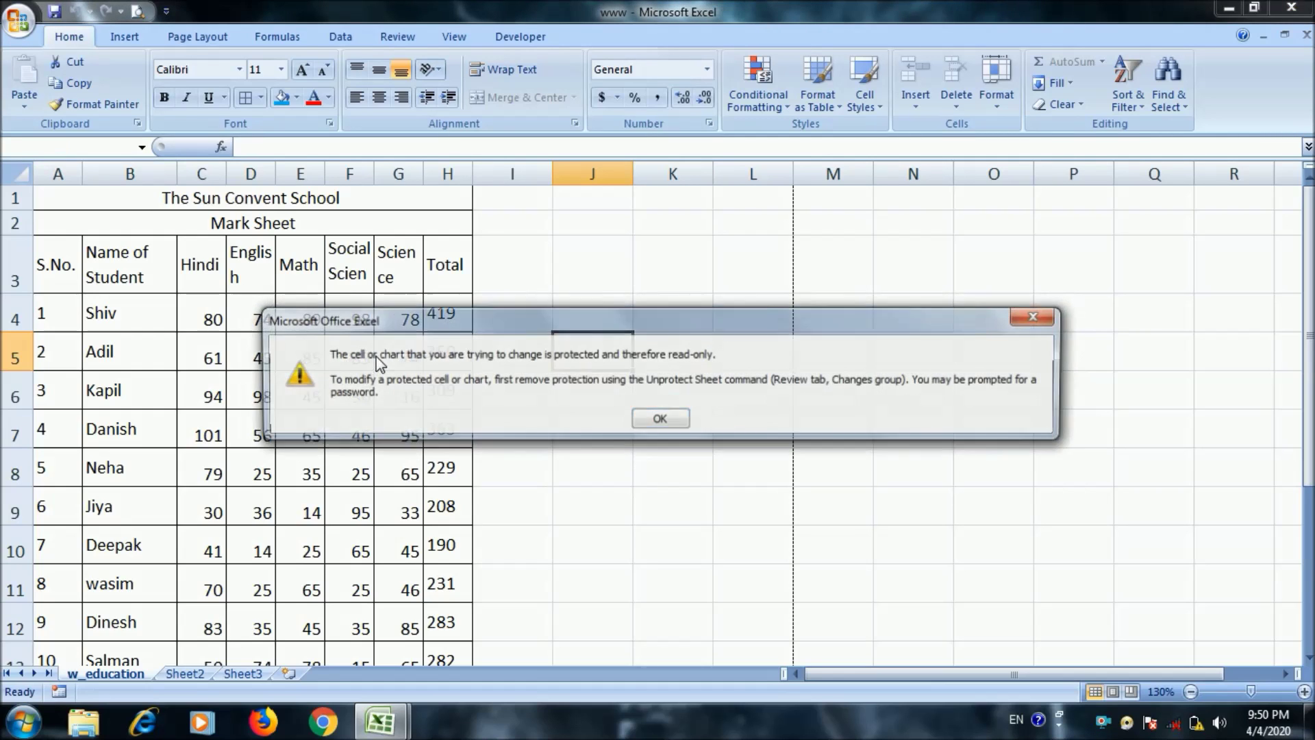
pyautogui.click(640, 419)
pyautogui.press('Delete')
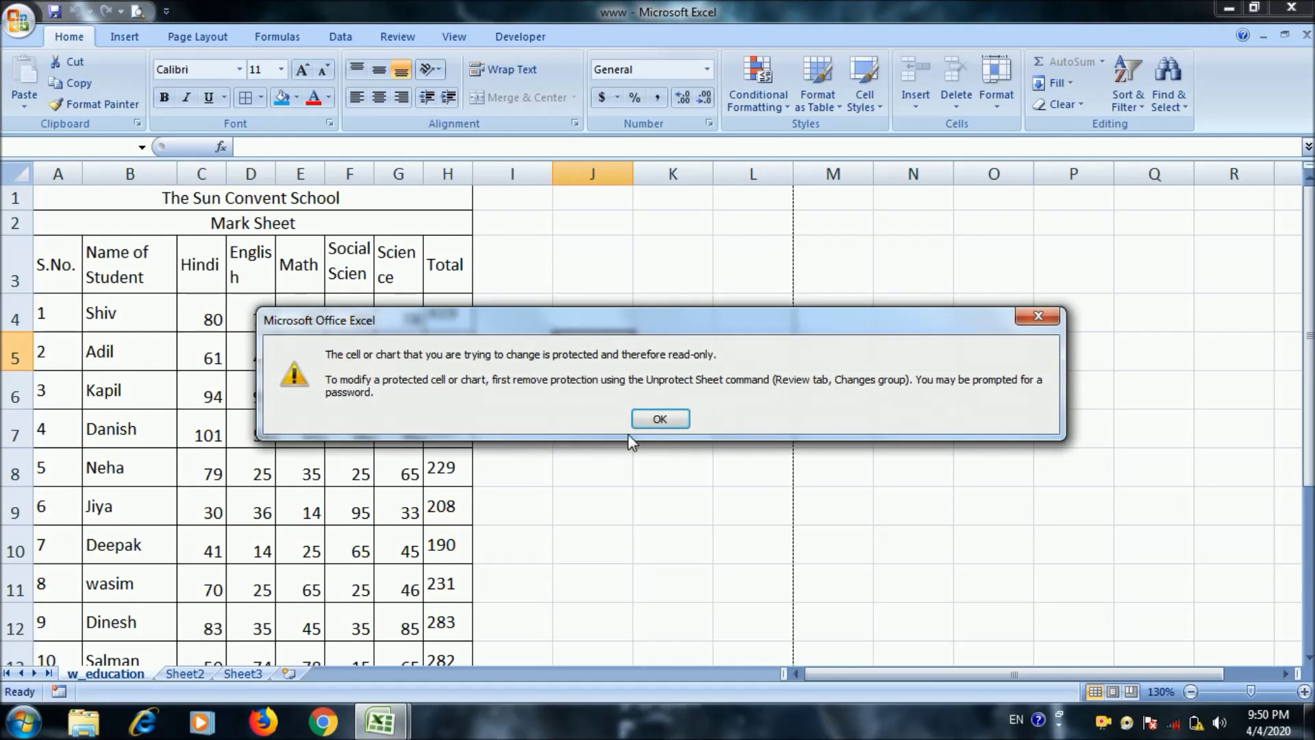
pyautogui.click(659, 419)
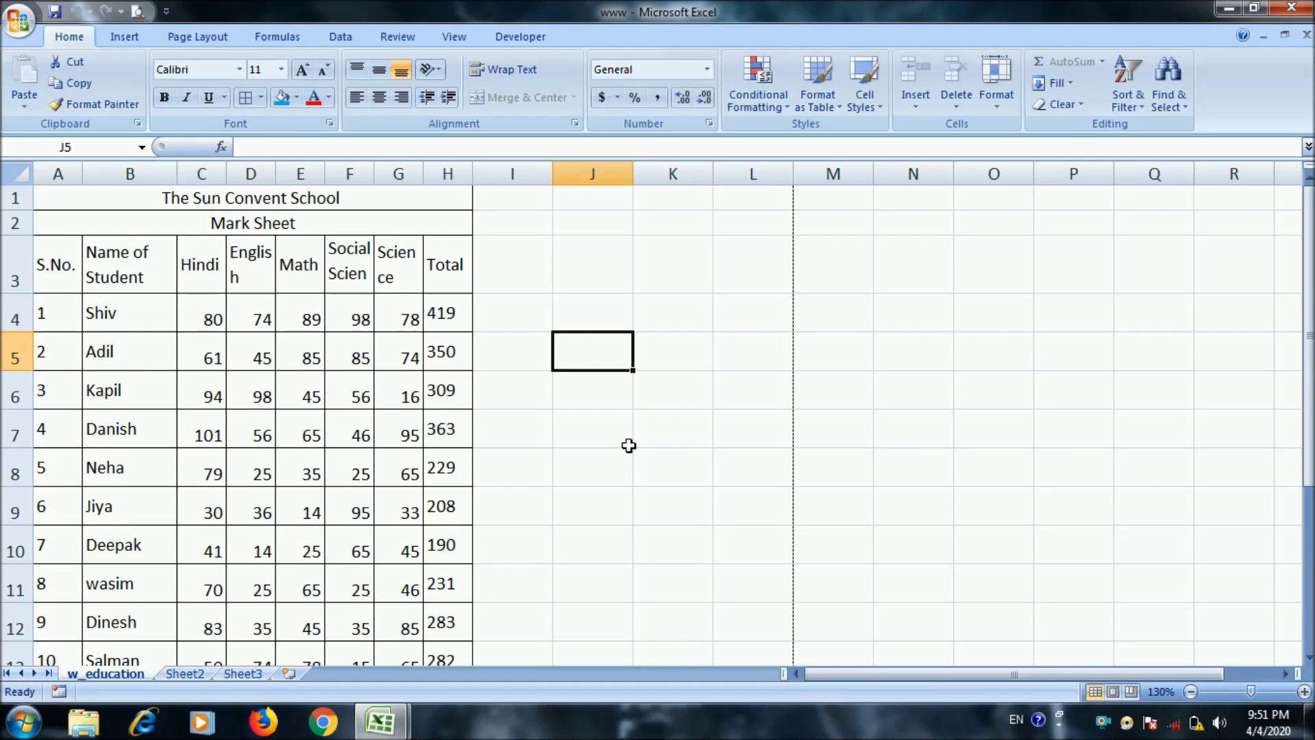
# Unprotect the w_education sheet with its password, dismissing the low-battery warning
pyautogui.click(452, 178)
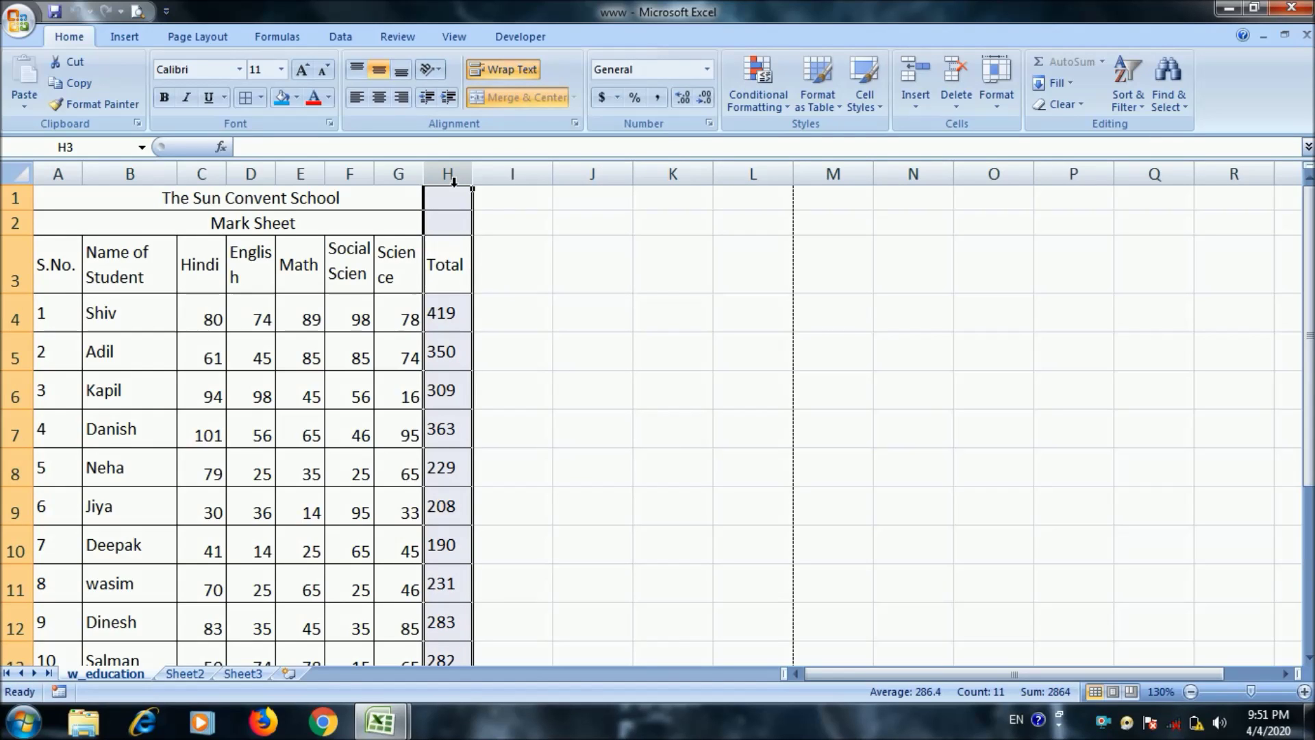
pyautogui.click(585, 348)
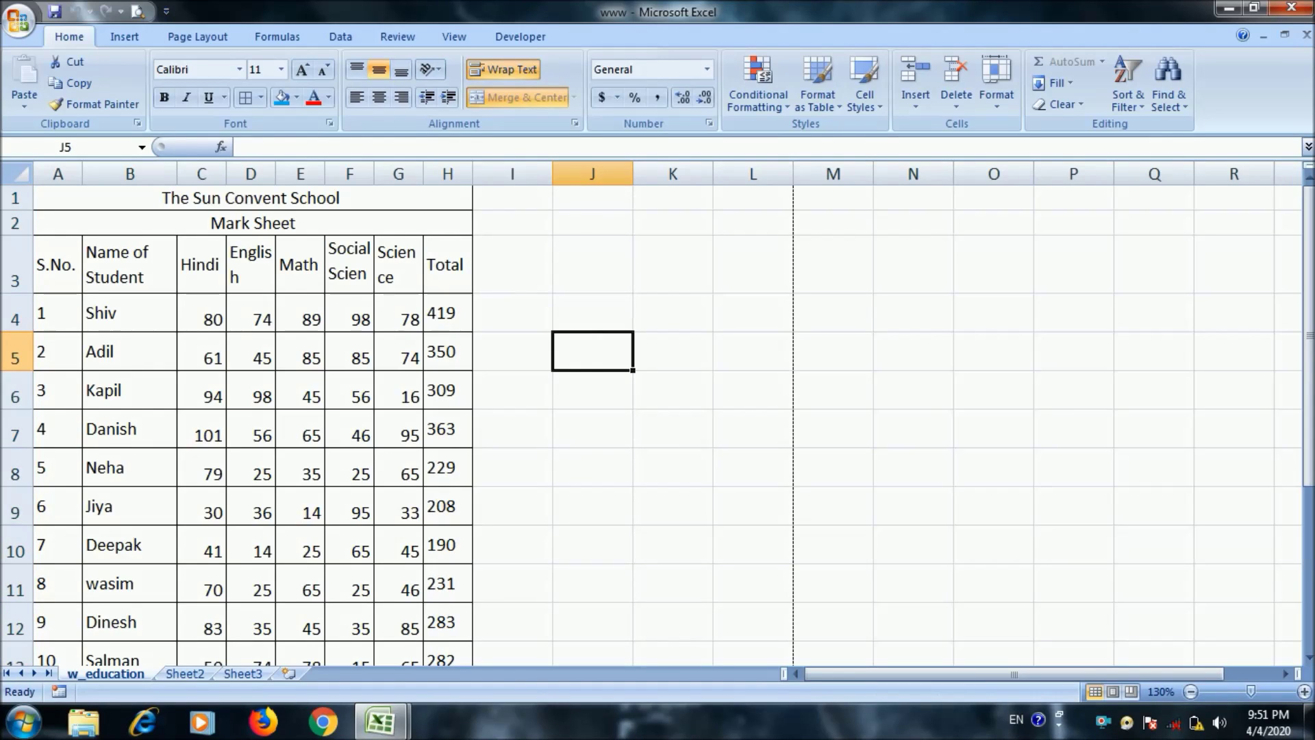
pyautogui.click(998, 95)
pyautogui.click(1051, 417)
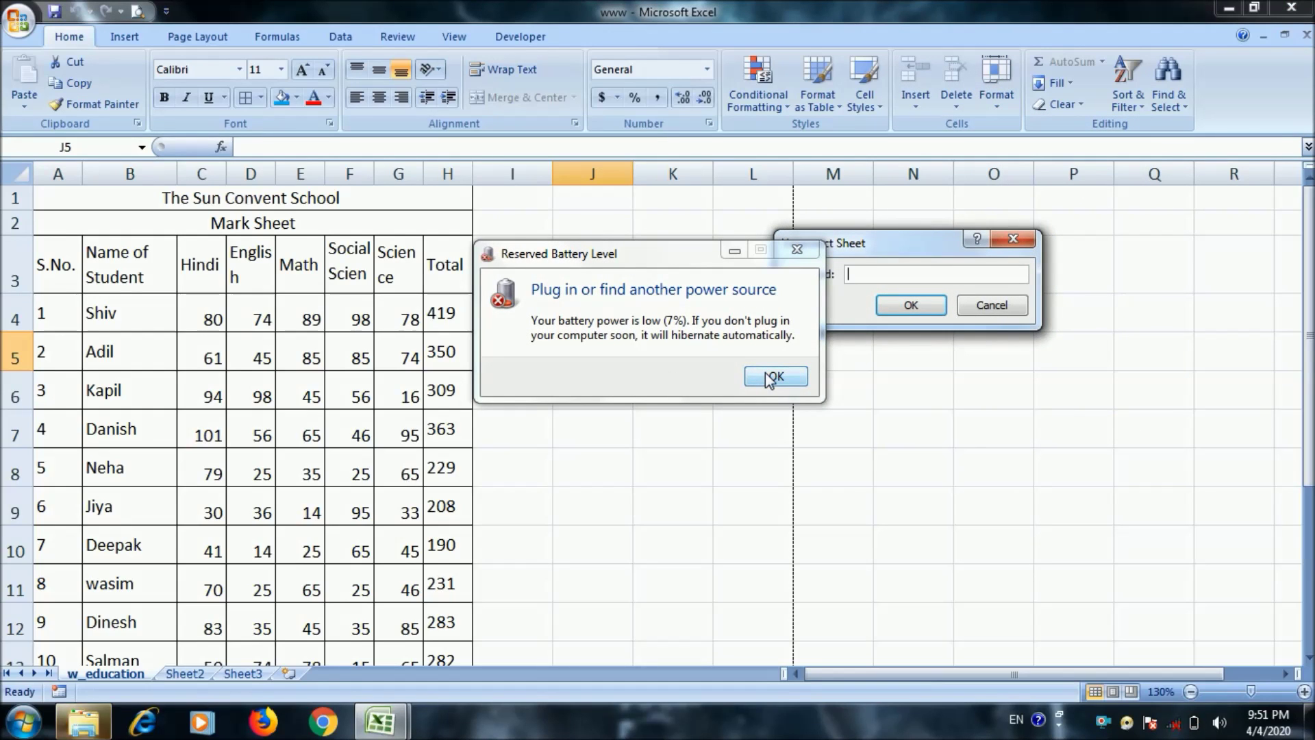
pyautogui.click(772, 377)
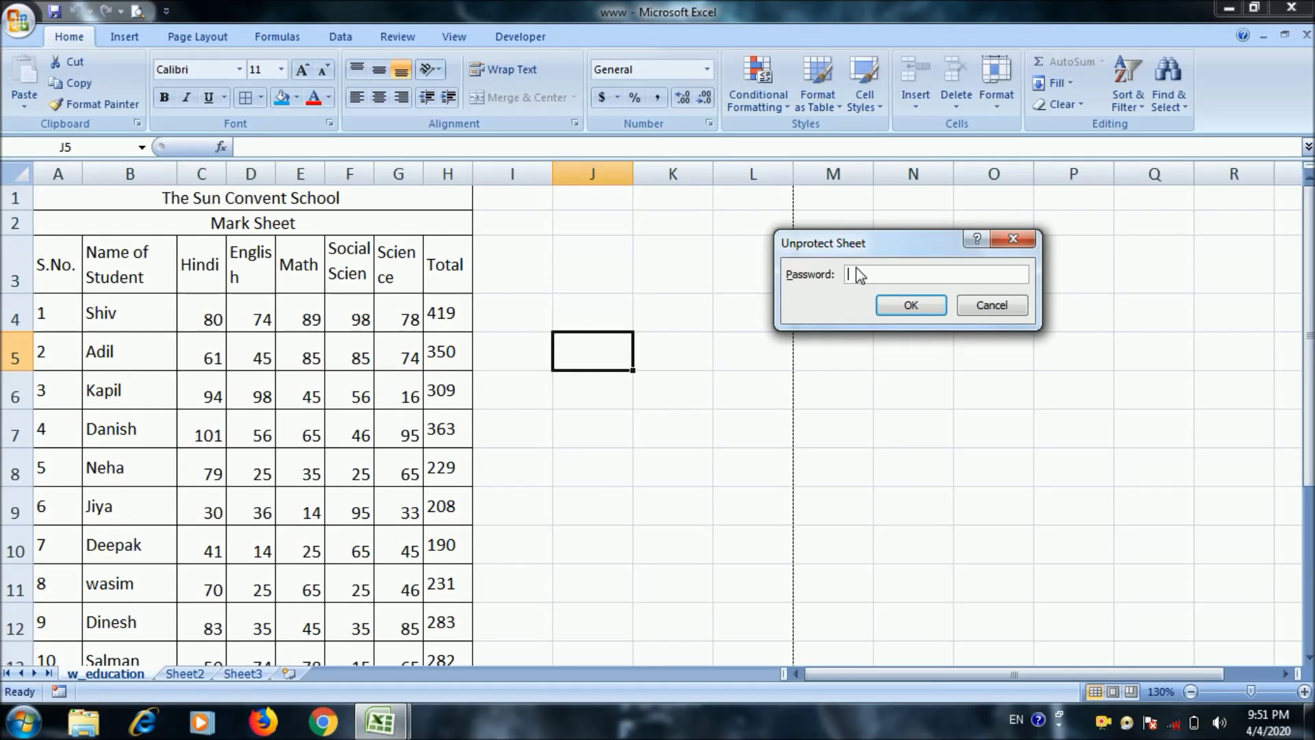
pyautogui.press('Return')
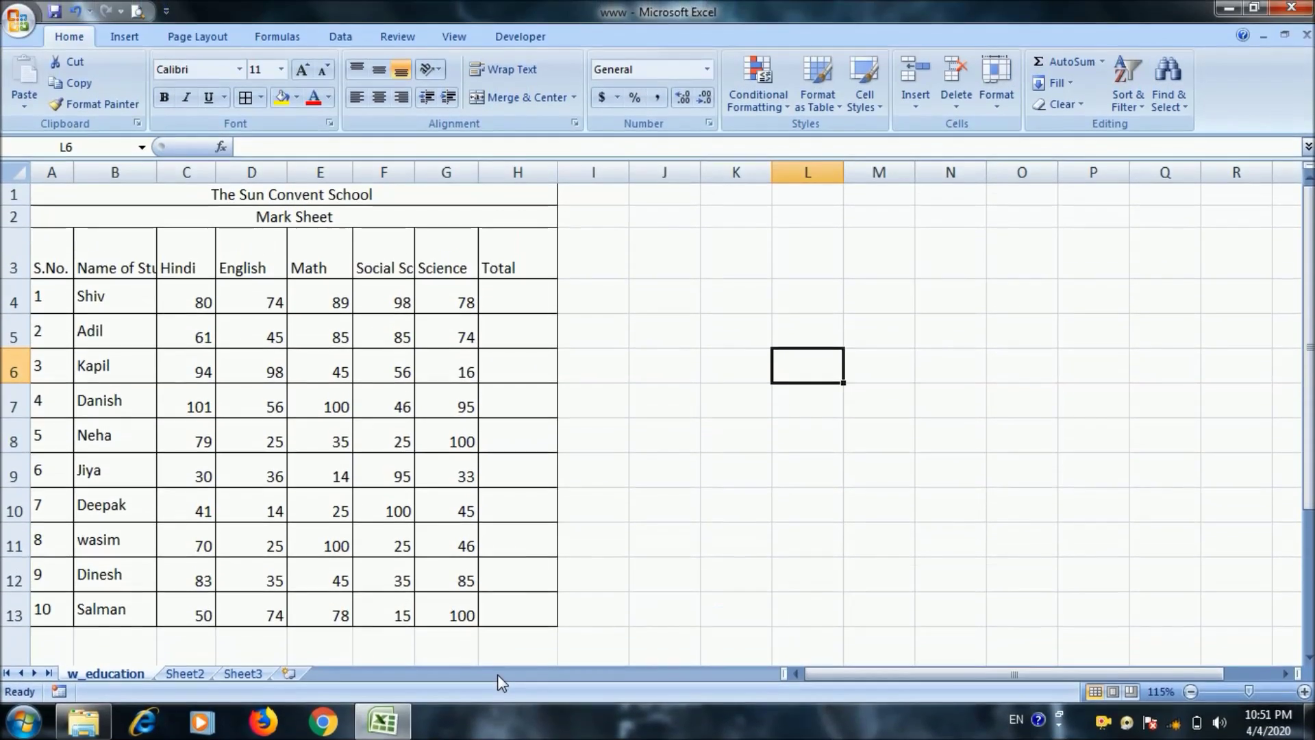
# Average the marks of rows 4 and 5 into their Total cells, giving 84 and 70
pyautogui.click(622, 482)
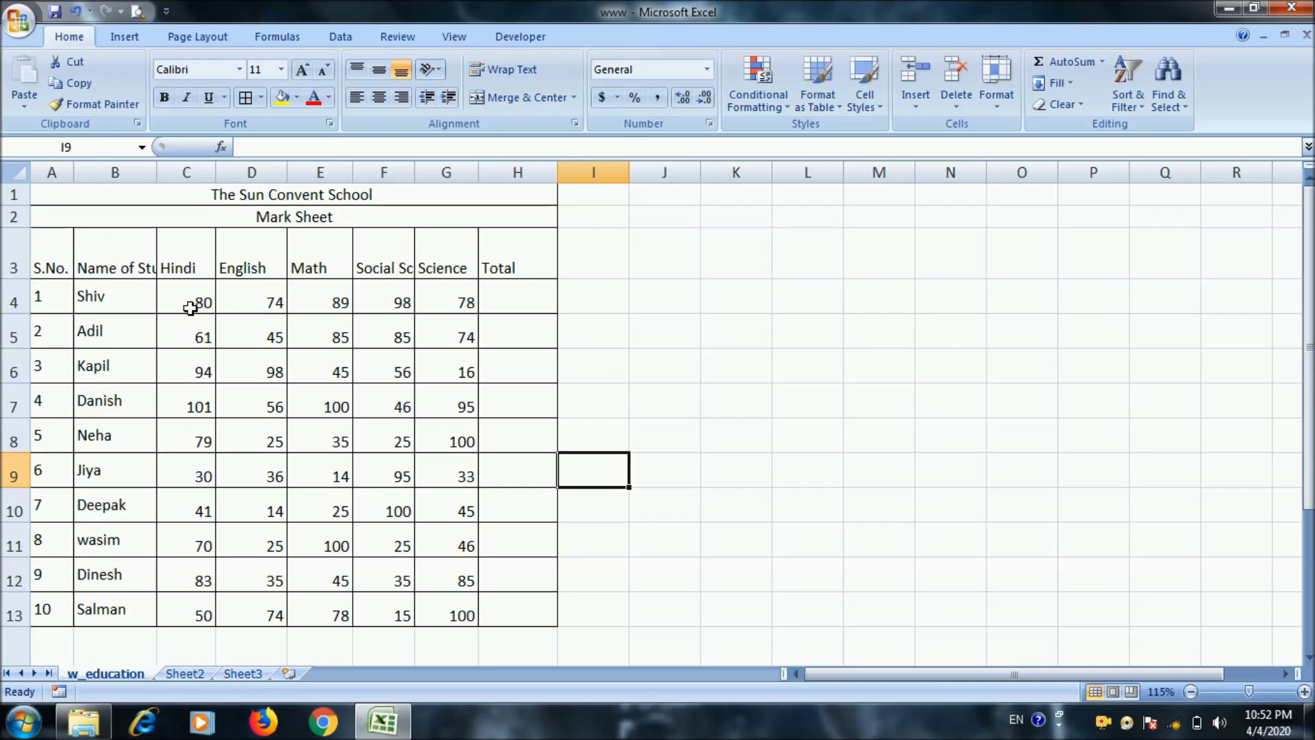
pyautogui.moveTo(191, 309); pyautogui.dragTo(513, 312)
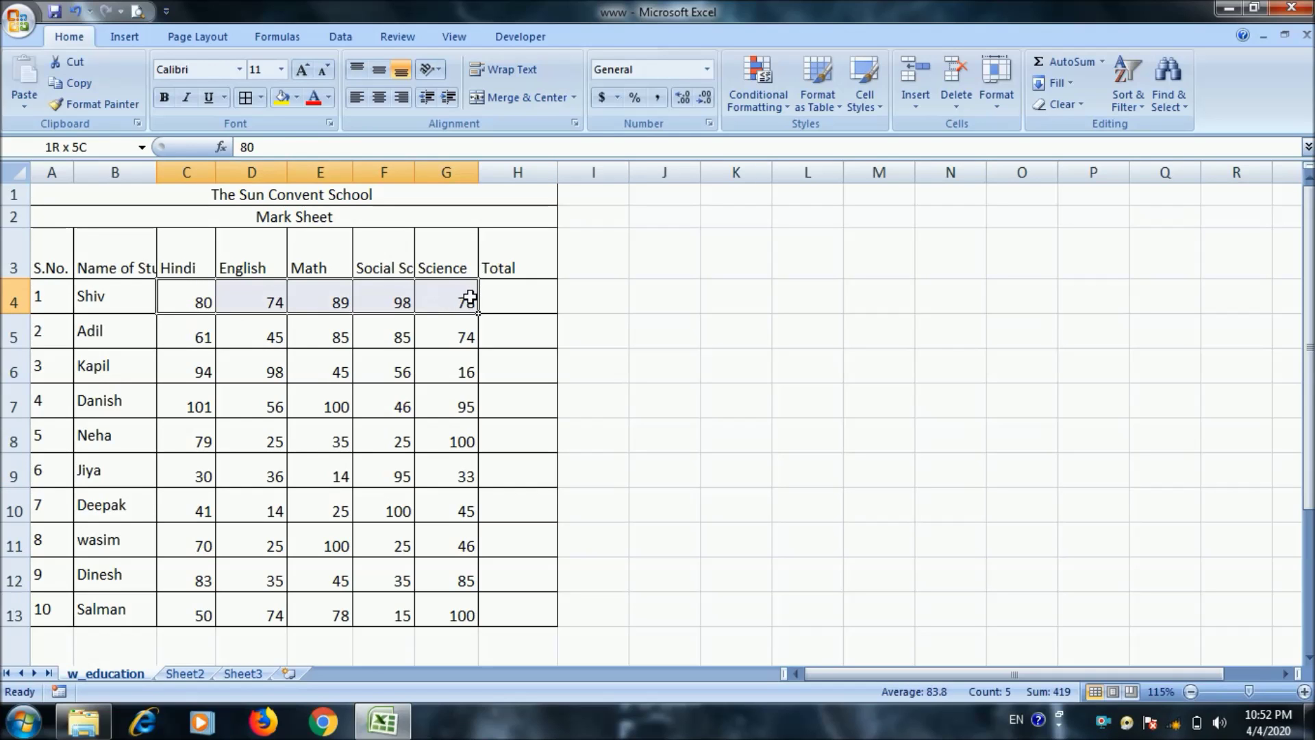
pyautogui.click(1102, 62)
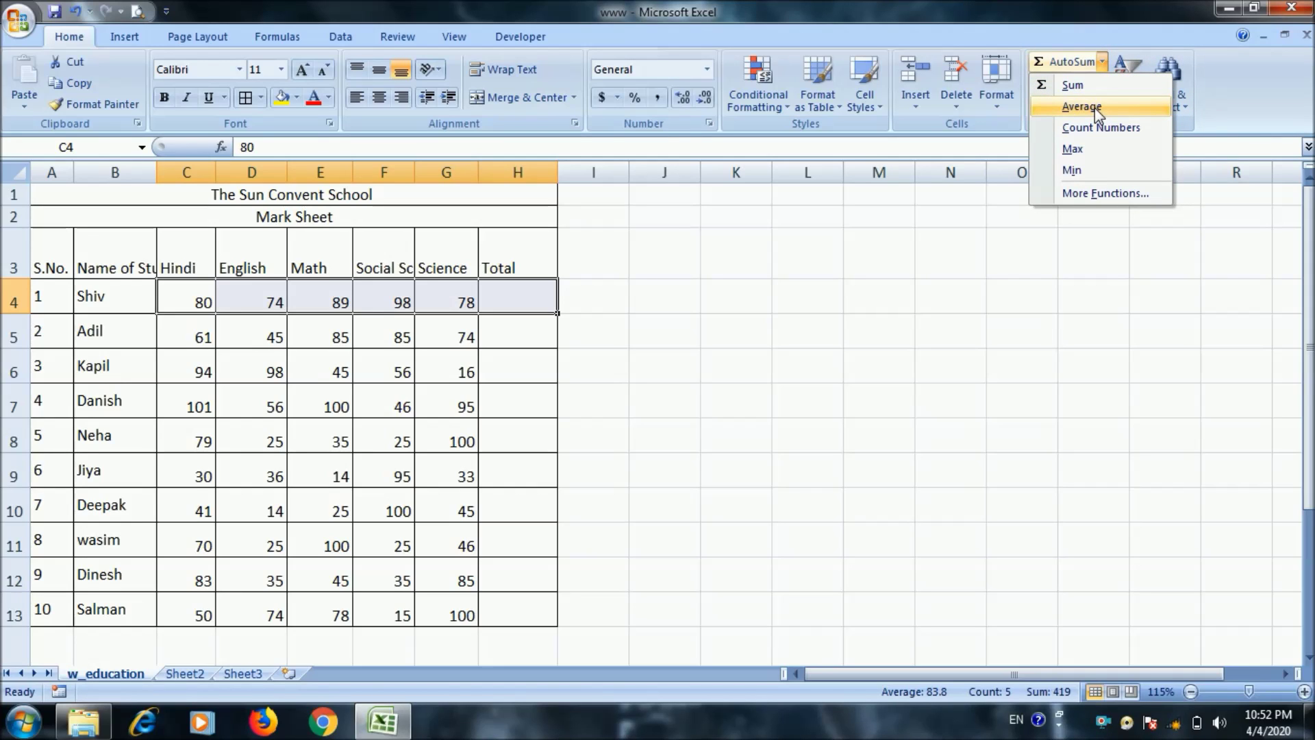
pyautogui.click(1082, 107)
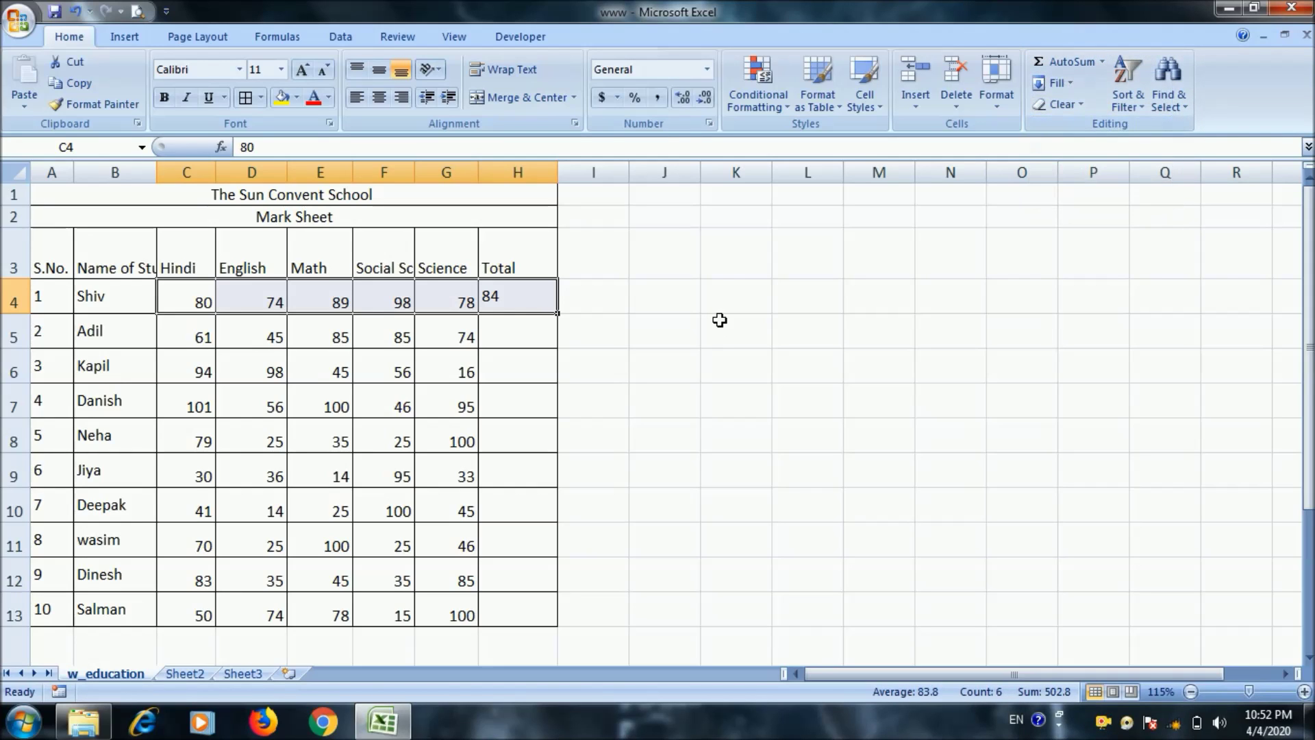
pyautogui.moveTo(185, 339); pyautogui.dragTo(552, 340)
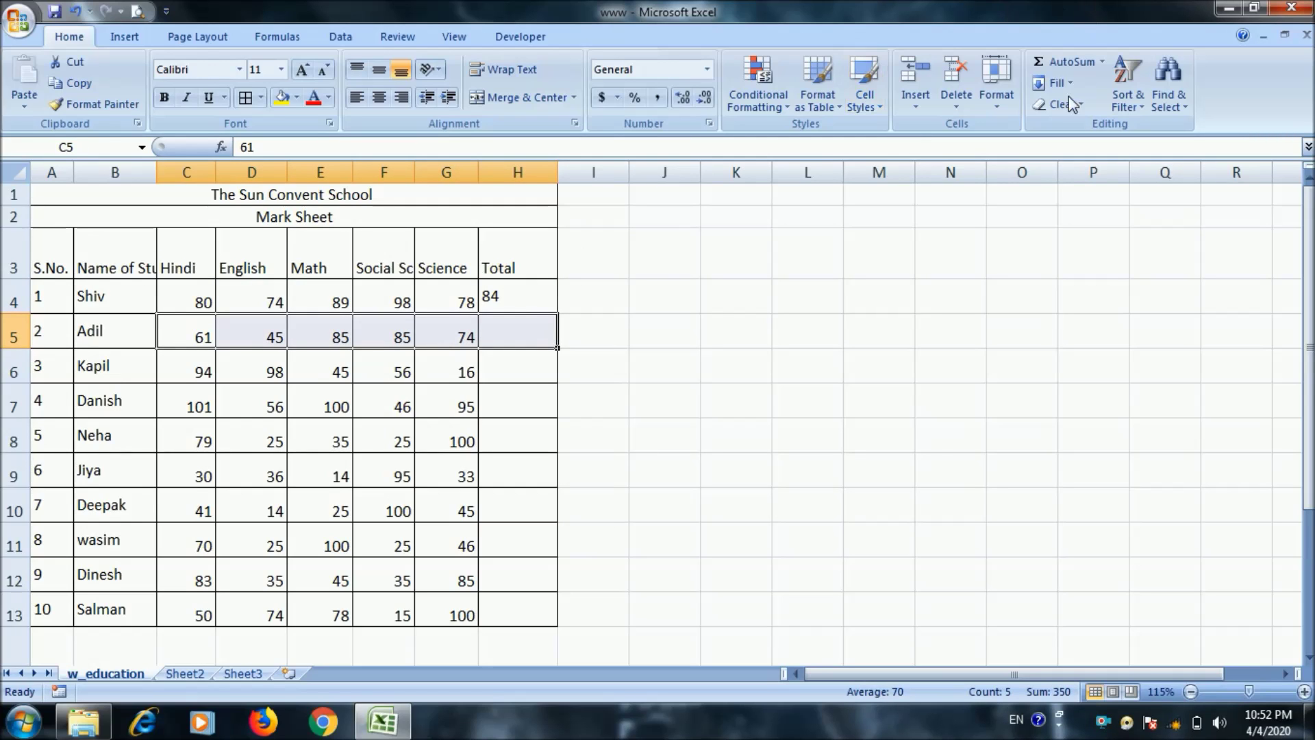
pyautogui.click(1102, 62)
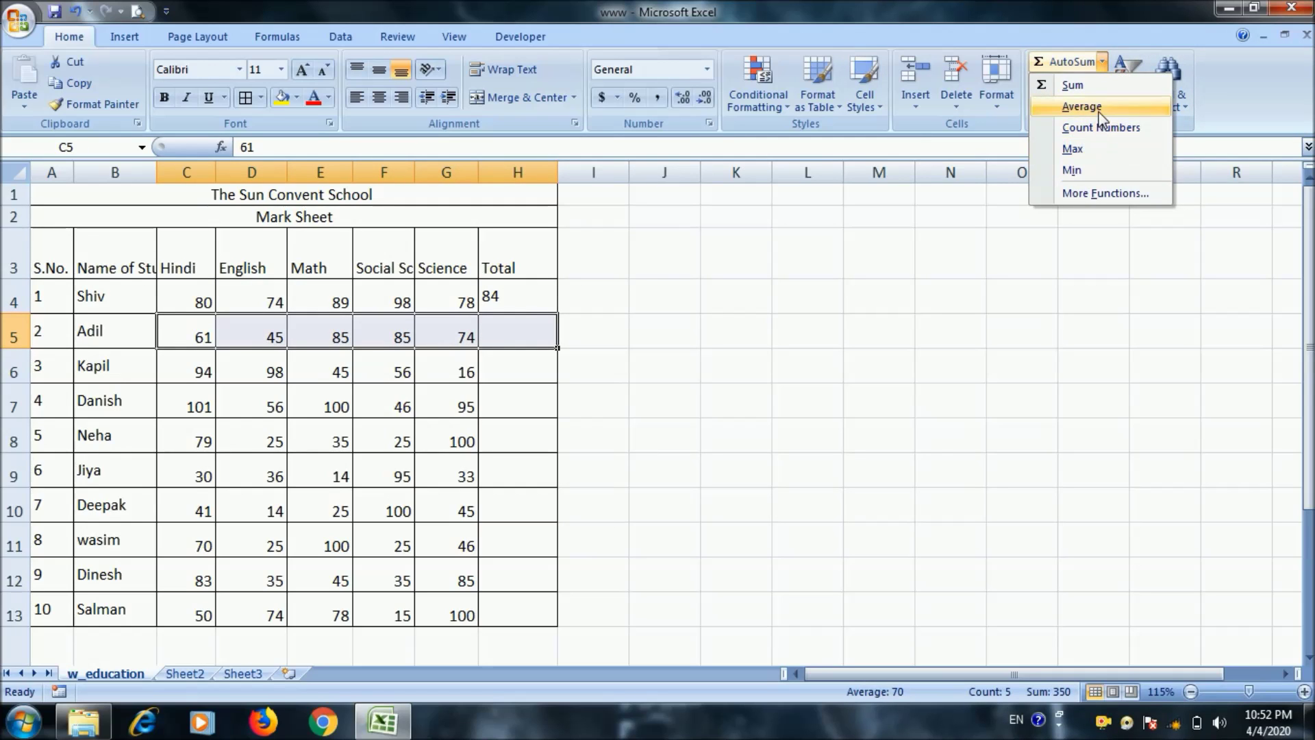
pyautogui.click(1072, 107)
# Clear both averages from H4:H5 and reselect the marks table C4:H13
pyautogui.click(529, 371)
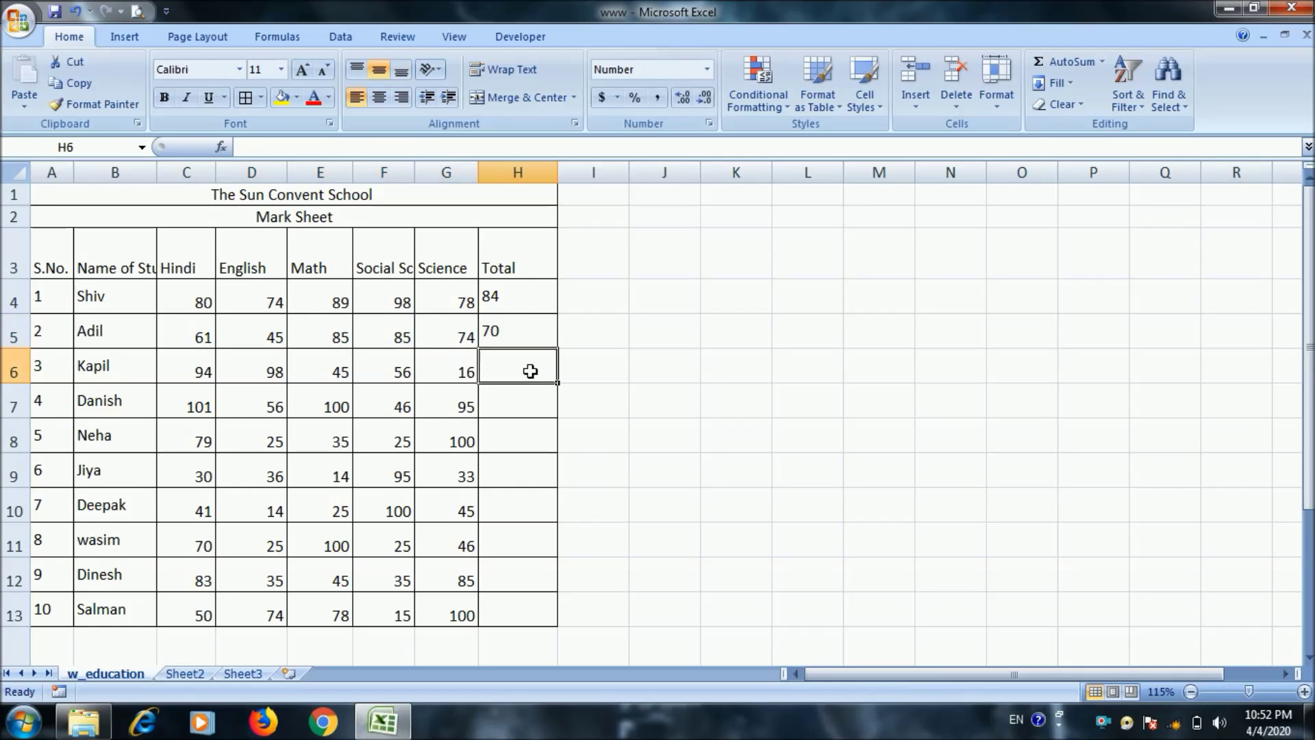
pyautogui.moveTo(521, 301); pyautogui.dragTo(524, 342)
pyautogui.press('Delete')
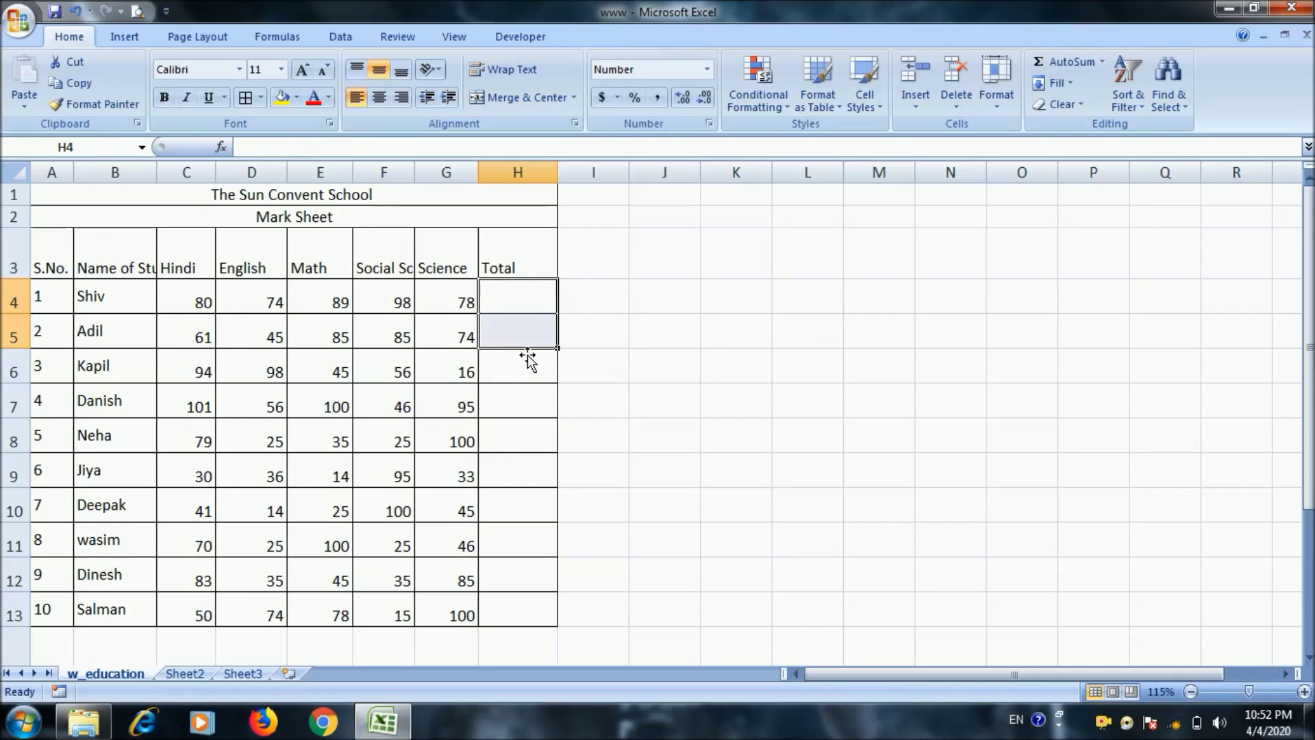
pyautogui.moveTo(181, 302)
pyautogui.mouseDown()
pyautogui.moveTo(503, 324)
pyautogui.moveTo(504, 609)
pyautogui.mouseUp()
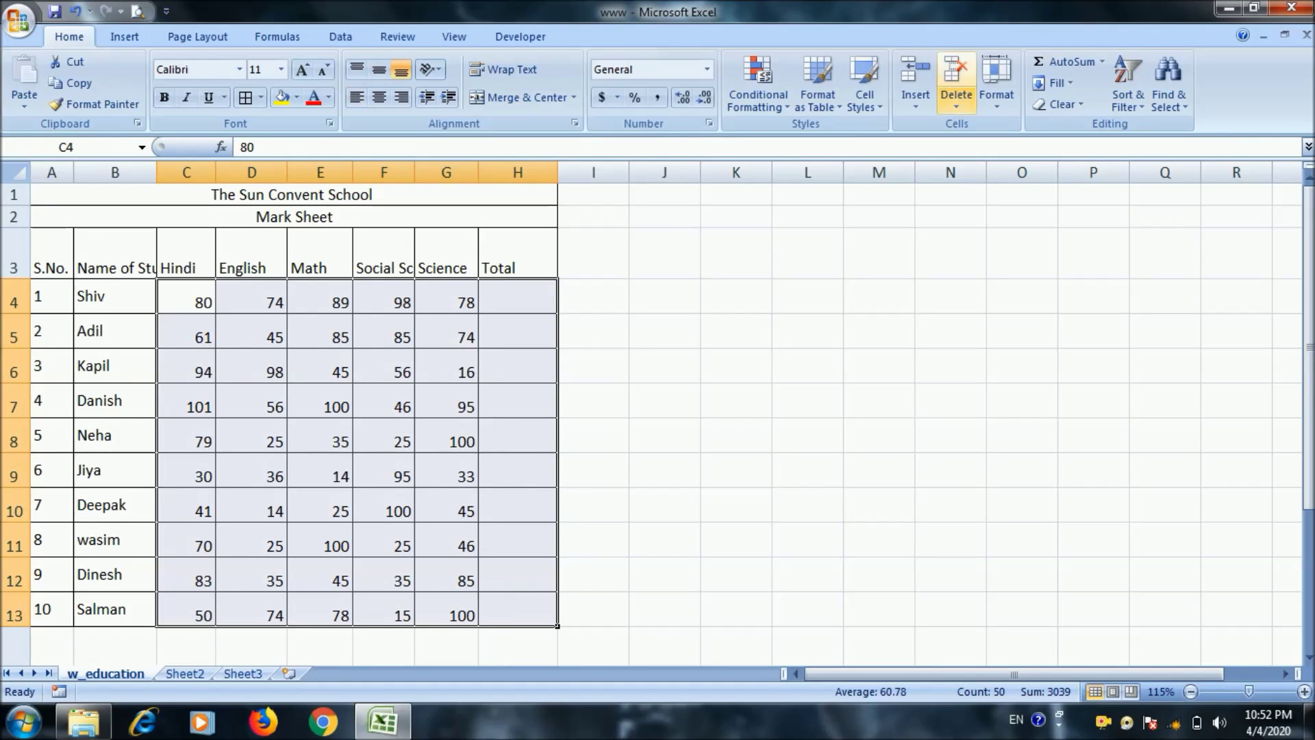
# Fill Total with Count Numbers (5 per student), then clear H4:H13 and reselect C4:H13
pyautogui.click(1101, 61)
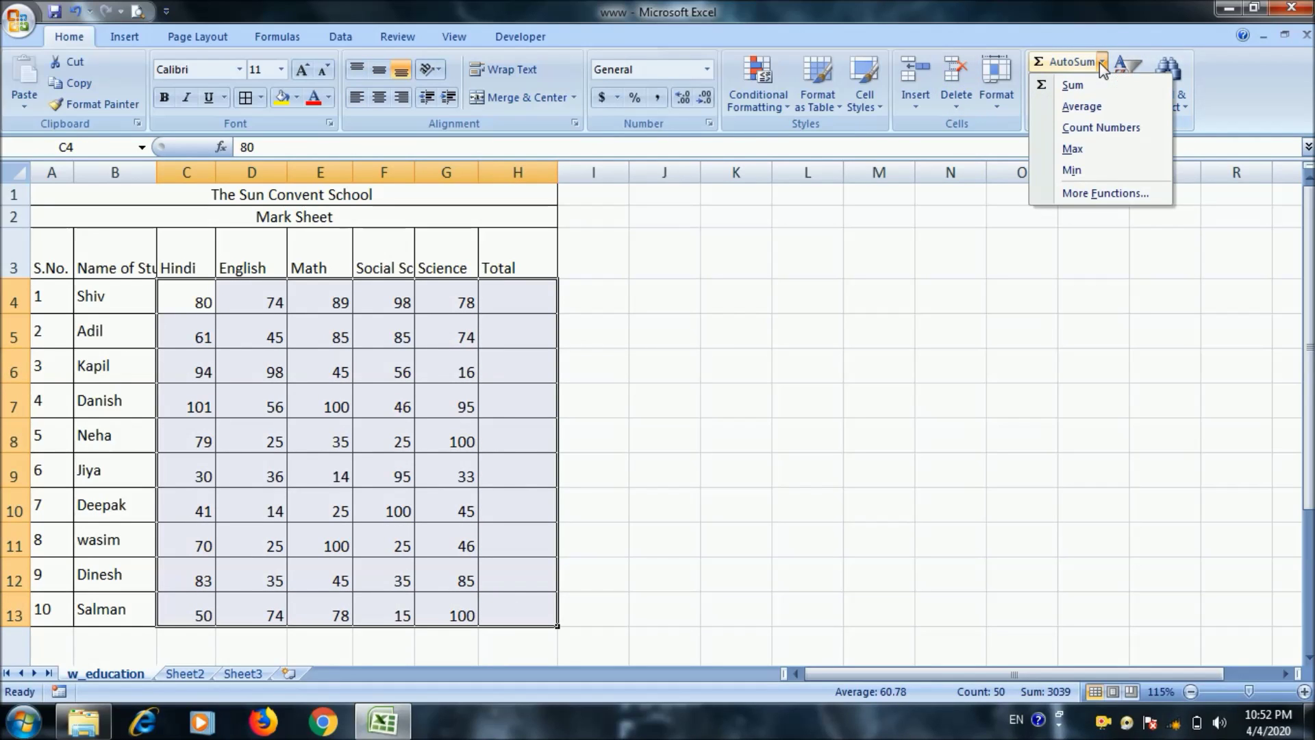
pyautogui.click(1099, 128)
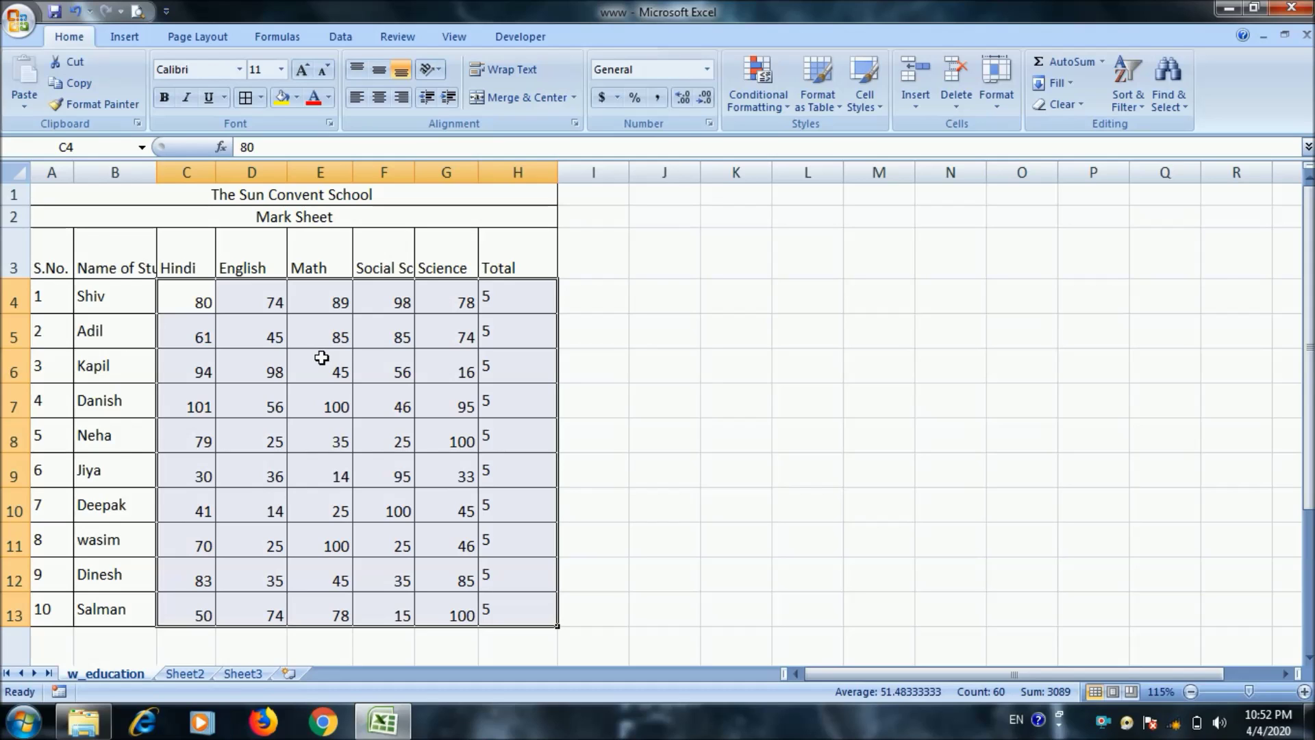
pyautogui.click(522, 313)
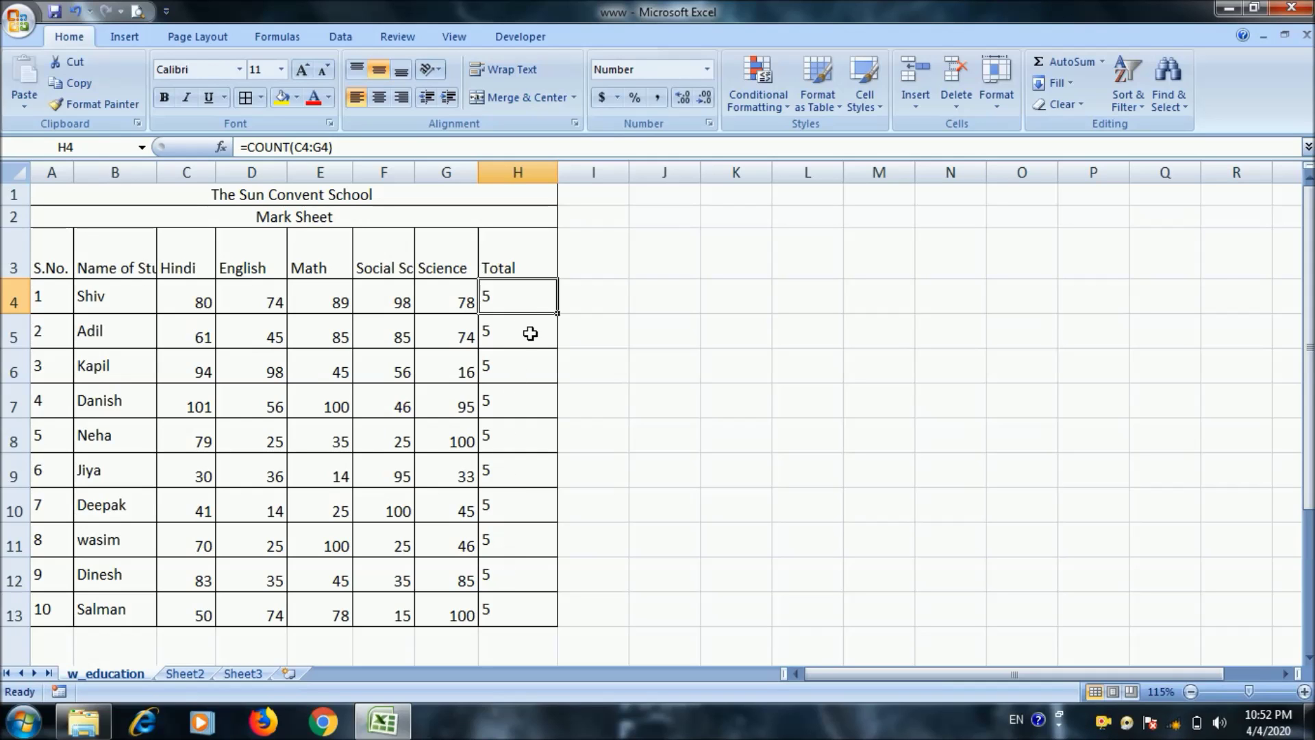
pyautogui.moveTo(535, 296); pyautogui.dragTo(517, 621)
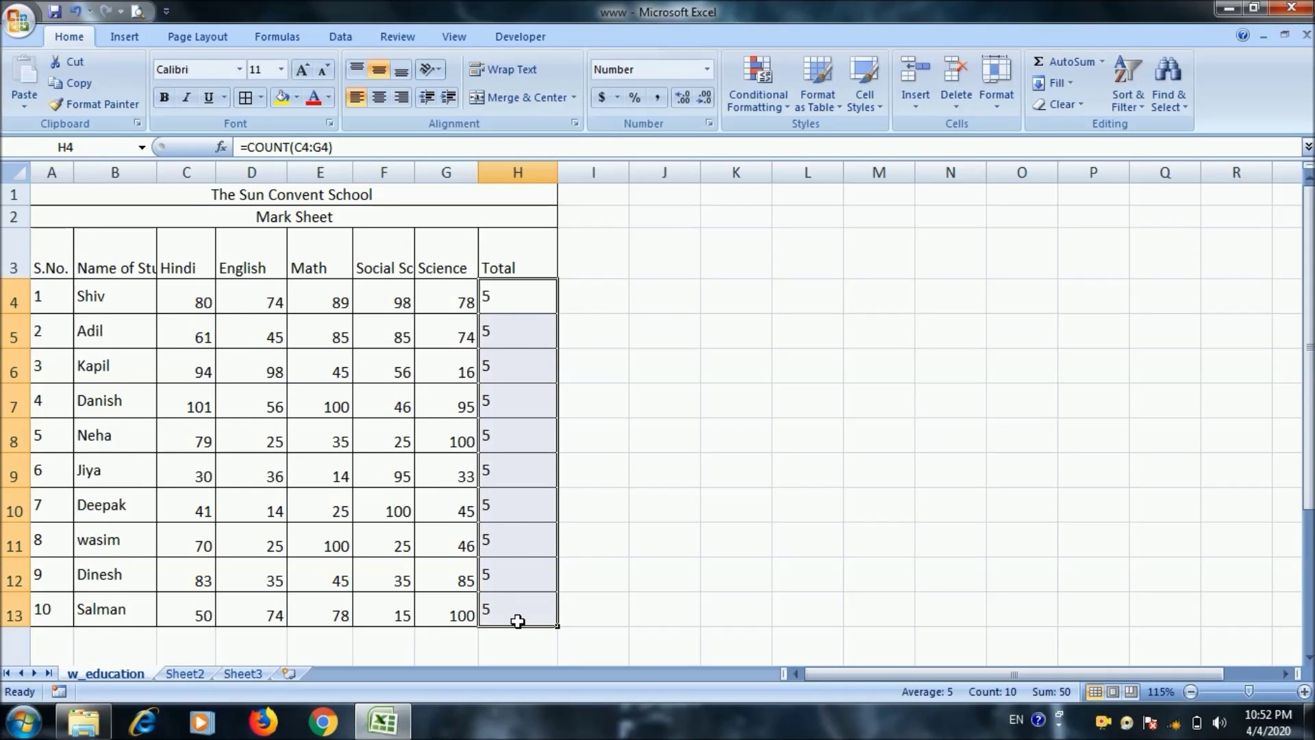
pyautogui.press('Delete')
pyautogui.moveTo(182, 297); pyautogui.dragTo(485, 681)
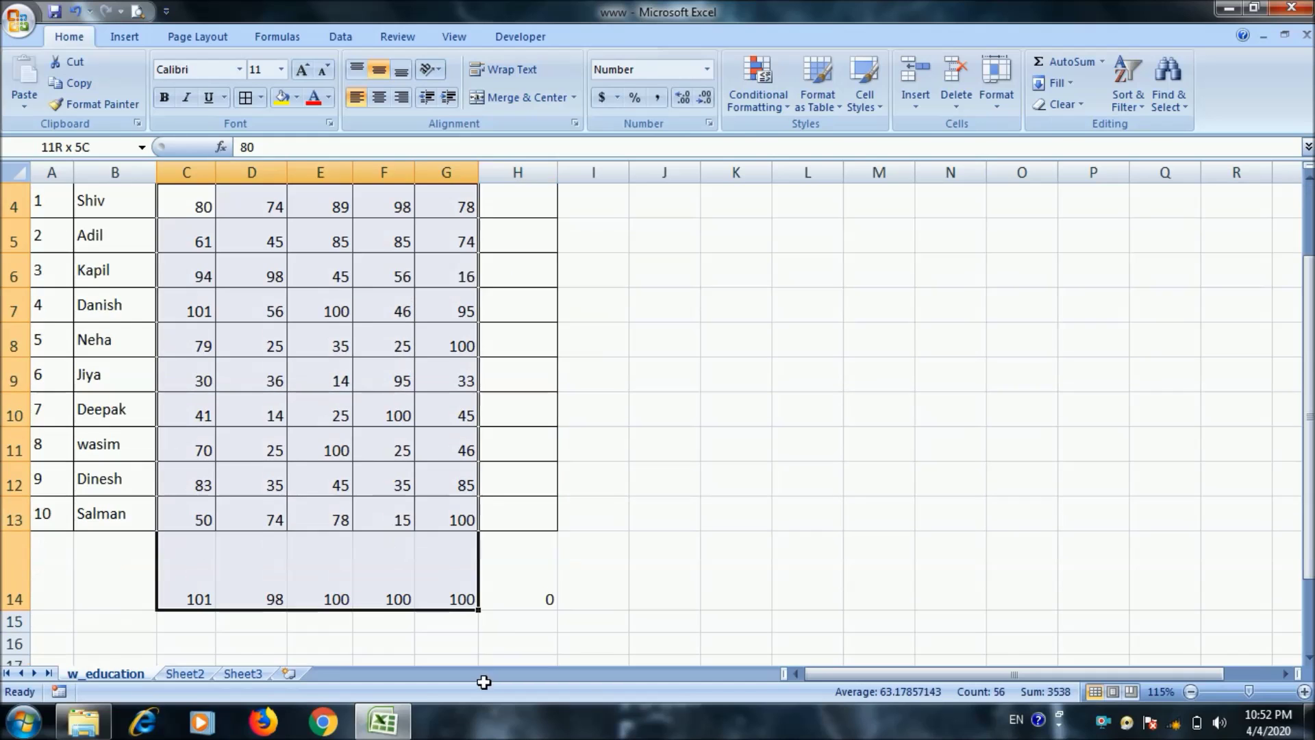
pyautogui.moveTo(534, 515); pyautogui.dragTo(536, 511)
pyautogui.scroll(1, 592, 478)
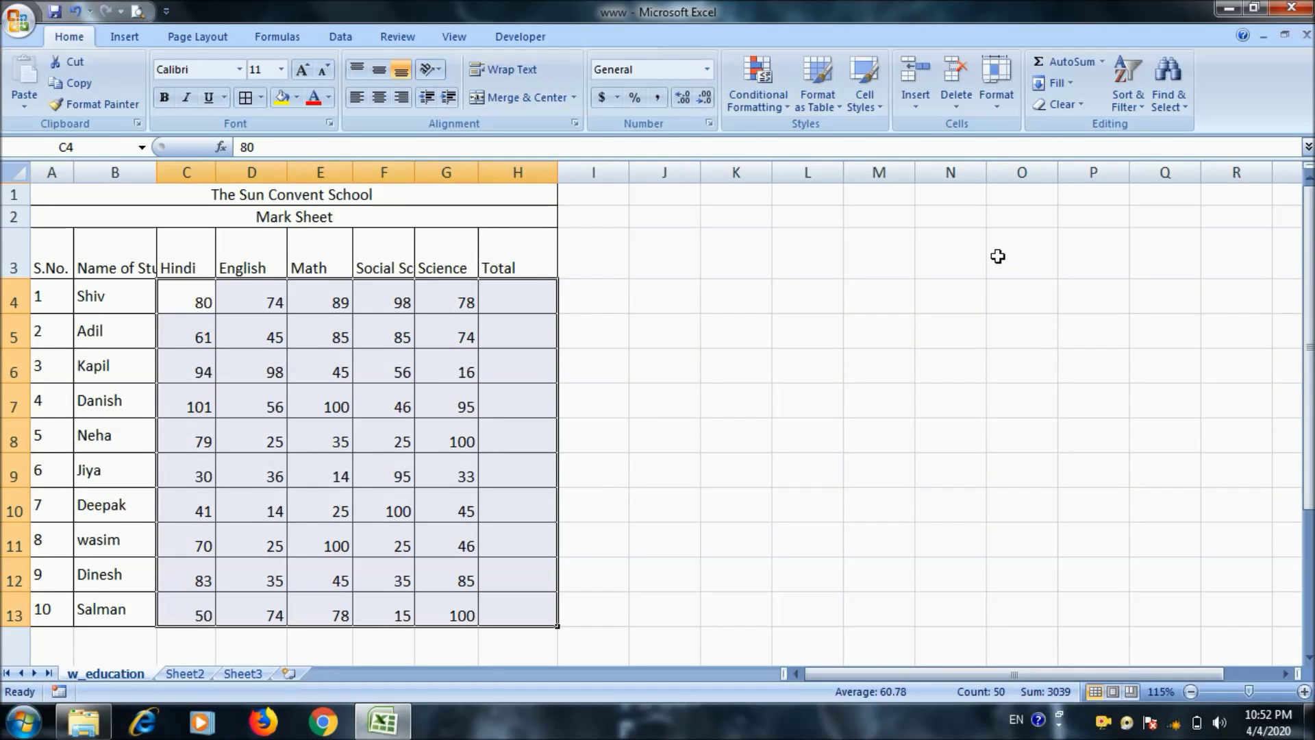
pyautogui.click(1100, 61)
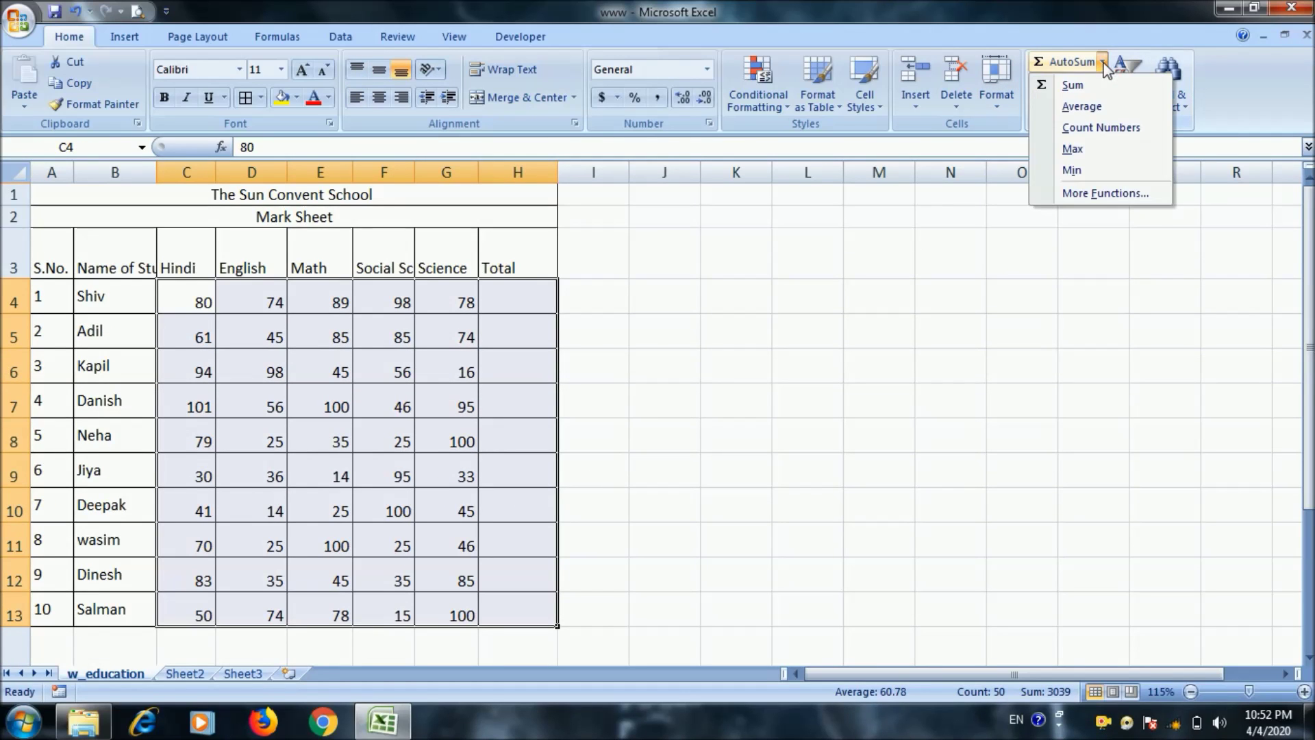
# Fill Total with each student's highest mark using MAX, check the formulas, then clear them
pyautogui.click(1092, 152)
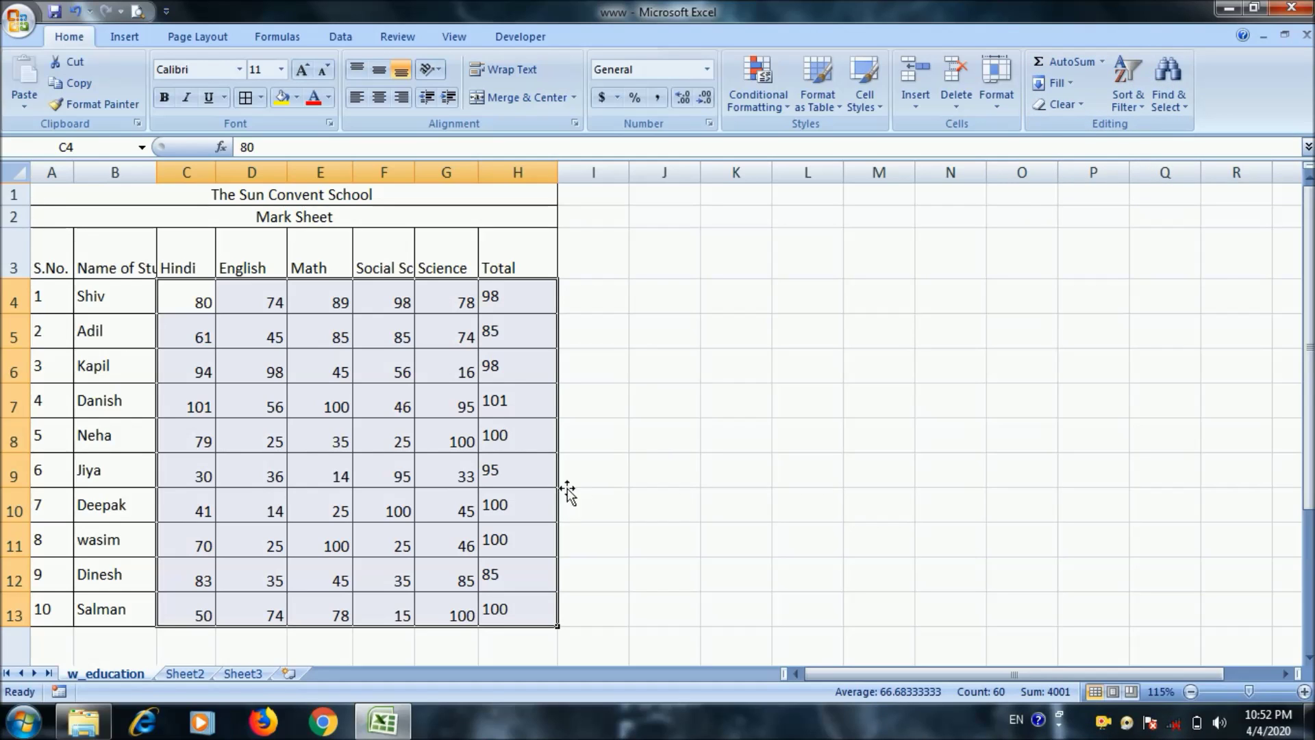
pyautogui.click(595, 425)
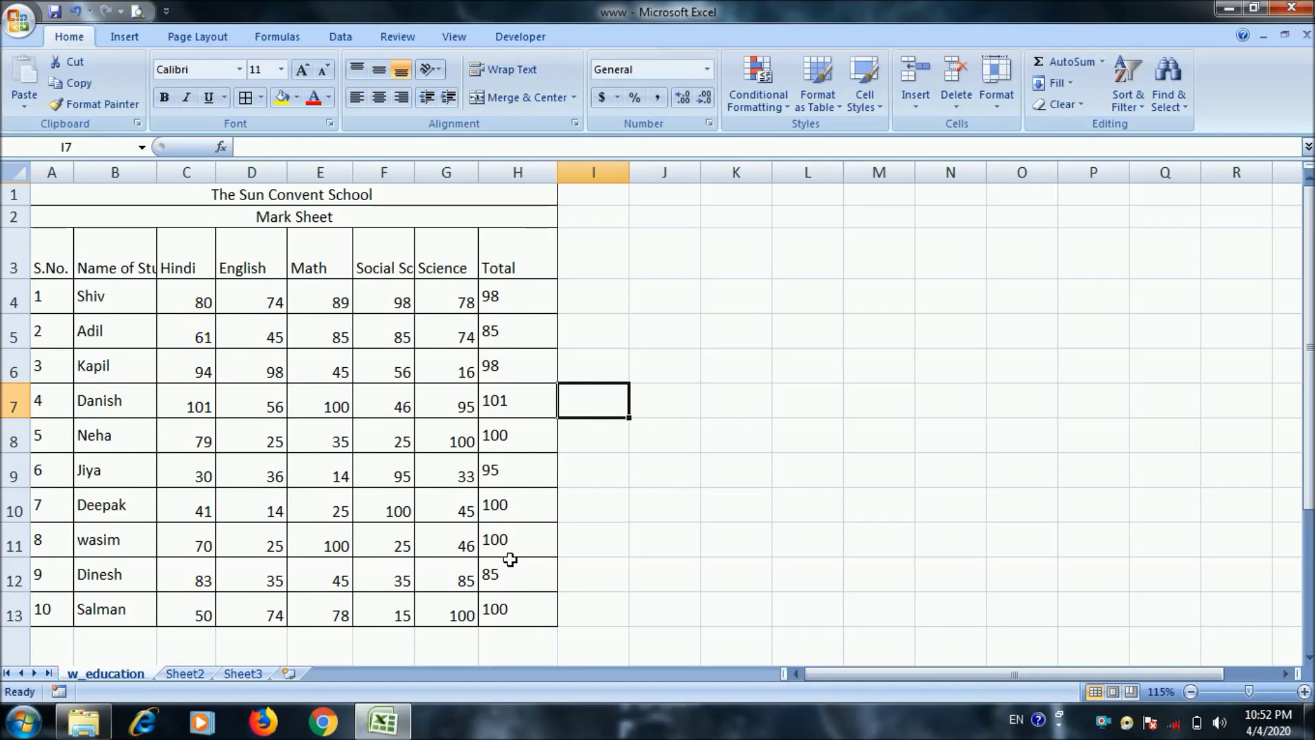
pyautogui.click(554, 306)
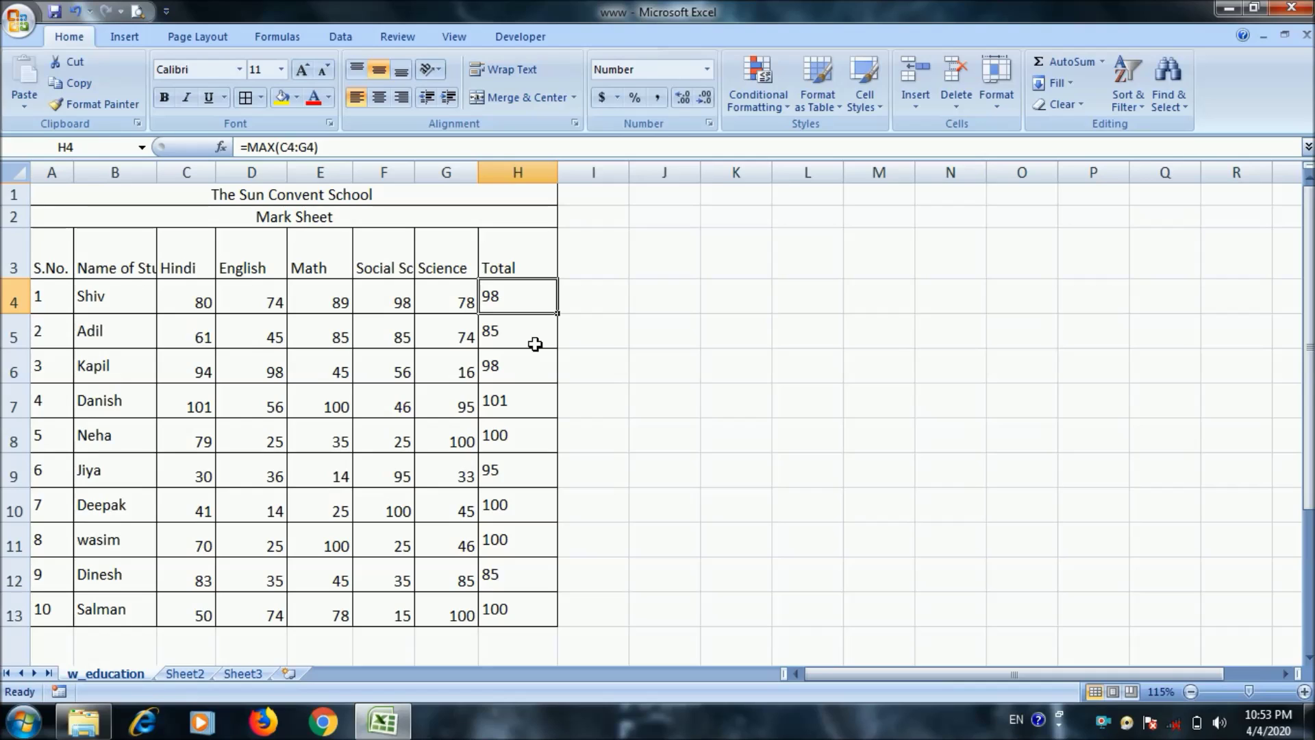
pyautogui.click(535, 344)
pyautogui.click(545, 374)
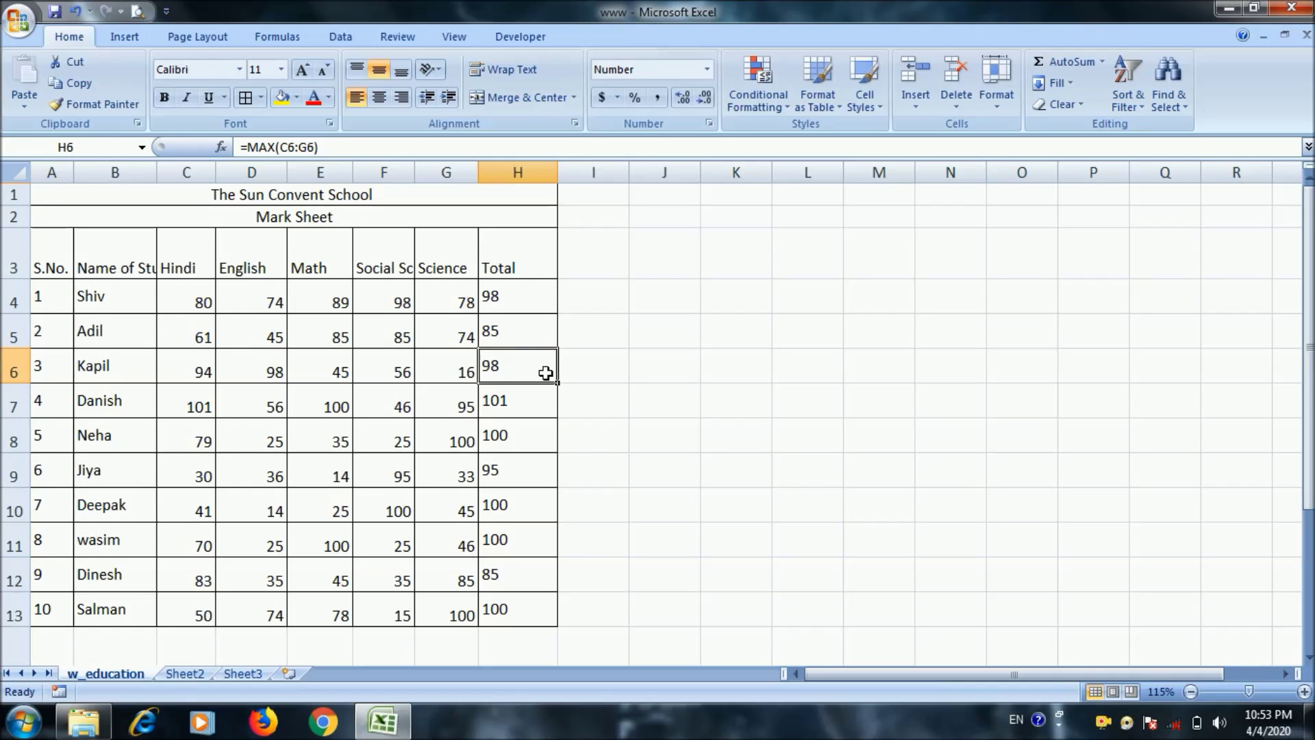
pyautogui.click(536, 412)
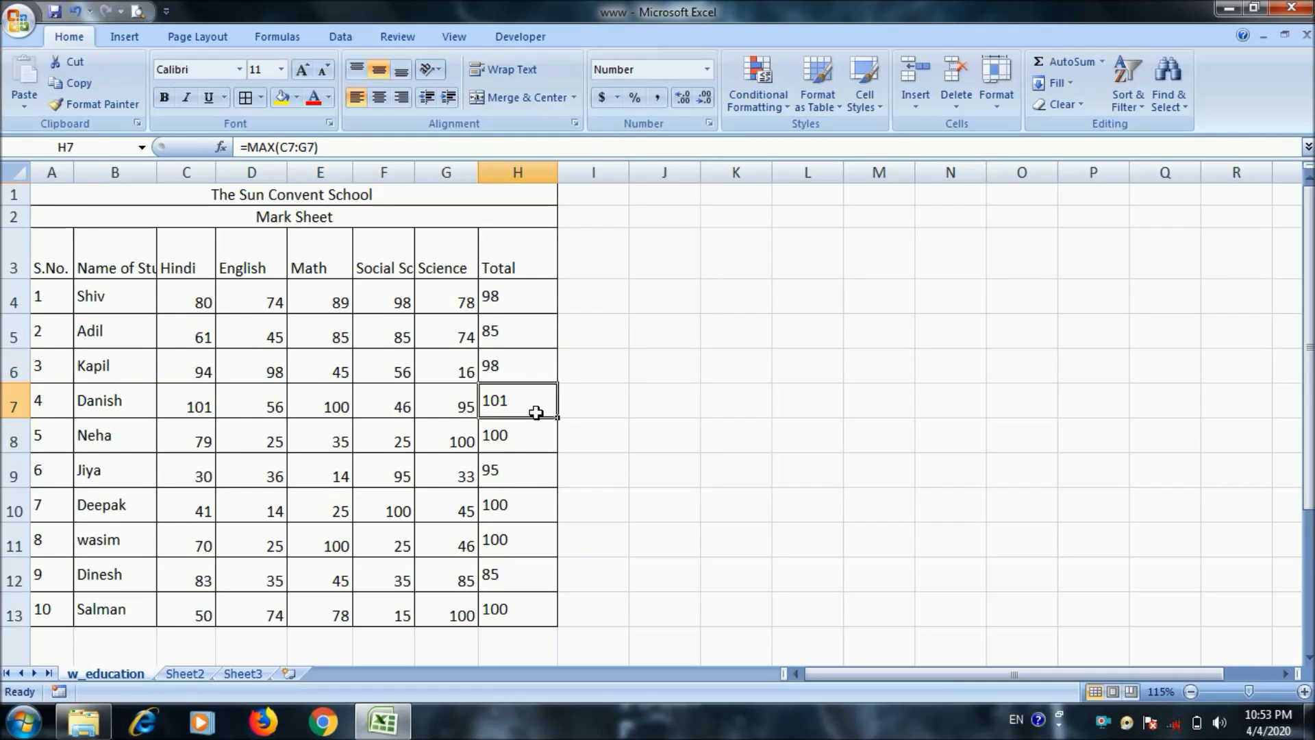
pyautogui.click(546, 446)
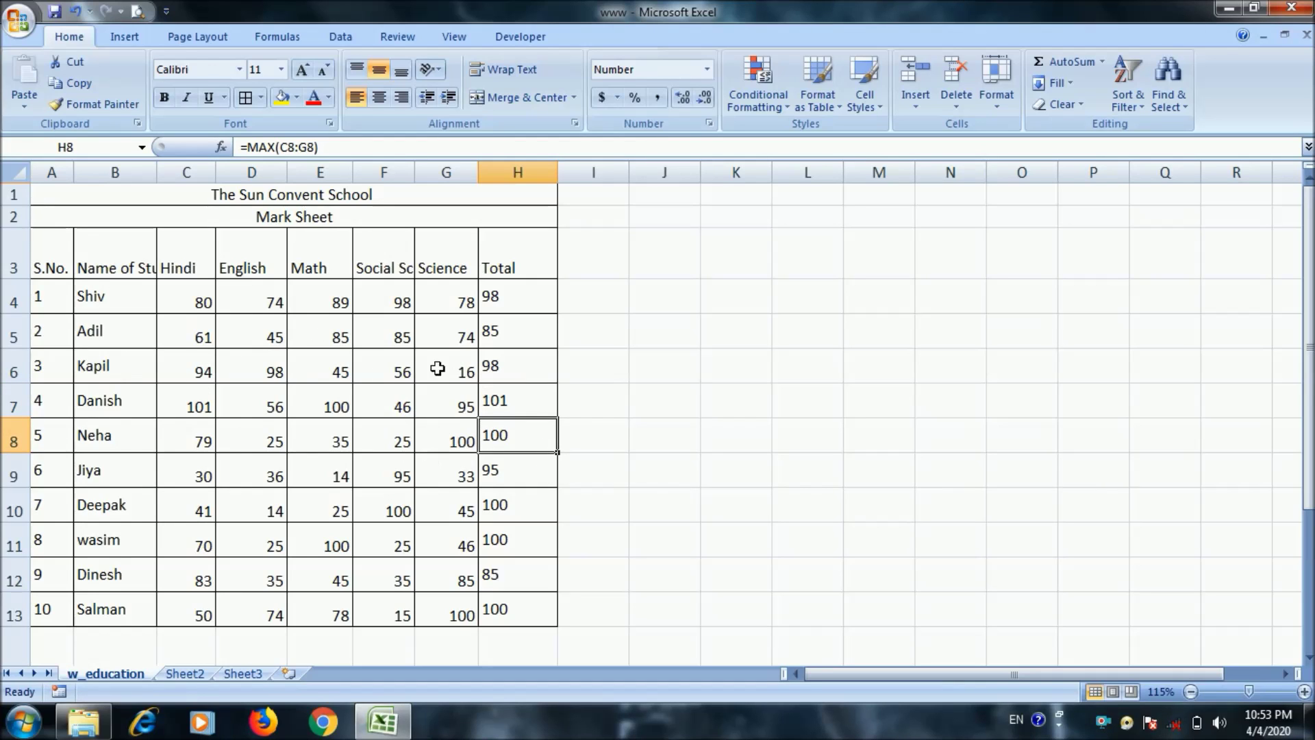
pyautogui.moveTo(545, 305); pyautogui.dragTo(535, 506)
pyautogui.scroll(-1, 547, 534)
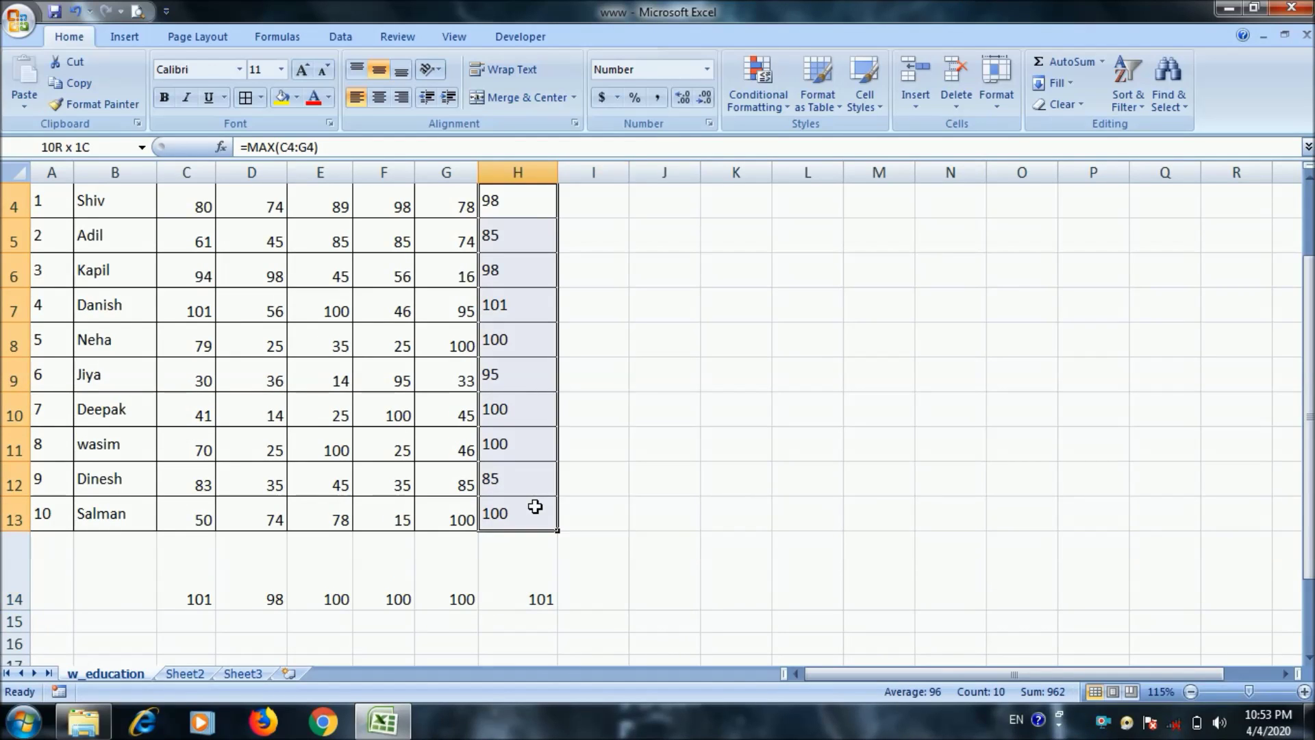
pyautogui.press('Delete')
pyautogui.scroll(1, 531, 505)
# Fill Total with each student's lowest mark using MIN, then clear H4:H13 and reselect the table
pyautogui.moveTo(180, 302)
pyautogui.mouseDown()
pyautogui.moveTo(543, 584)
pyautogui.moveTo(537, 625)
pyautogui.mouseUp()
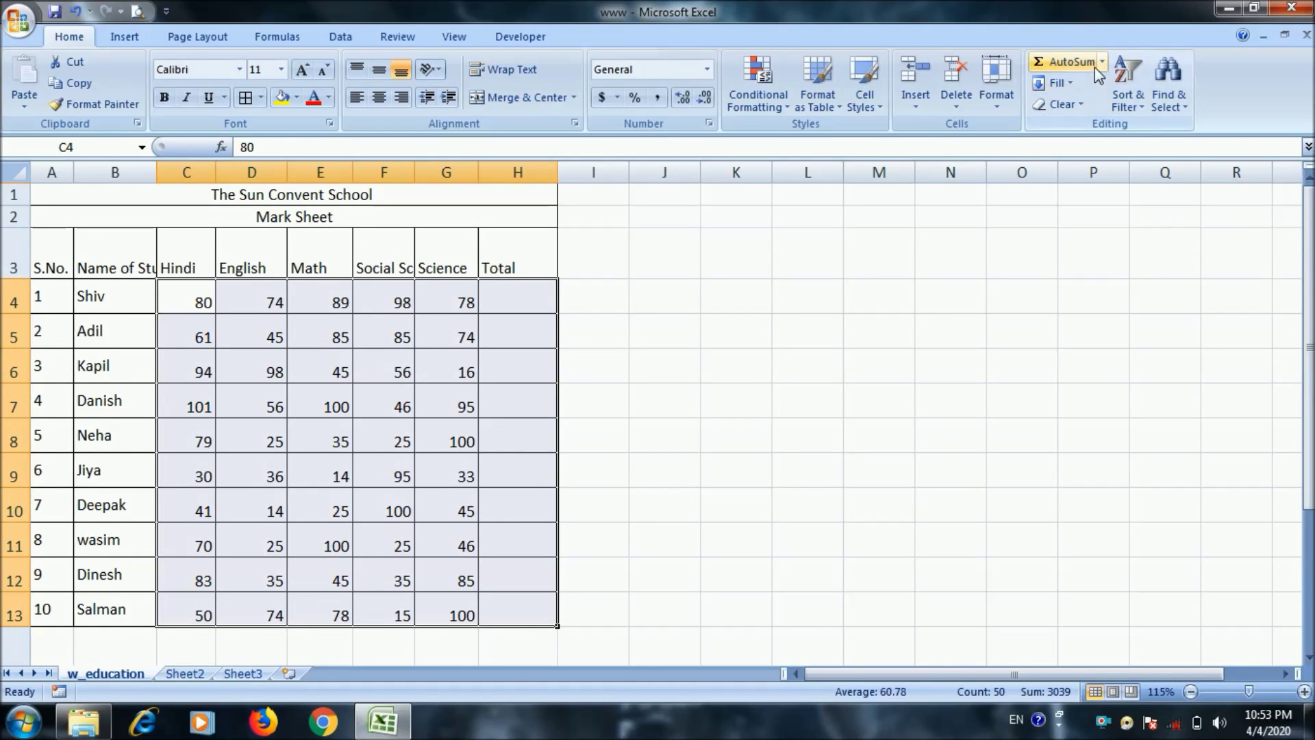
pyautogui.click(1102, 62)
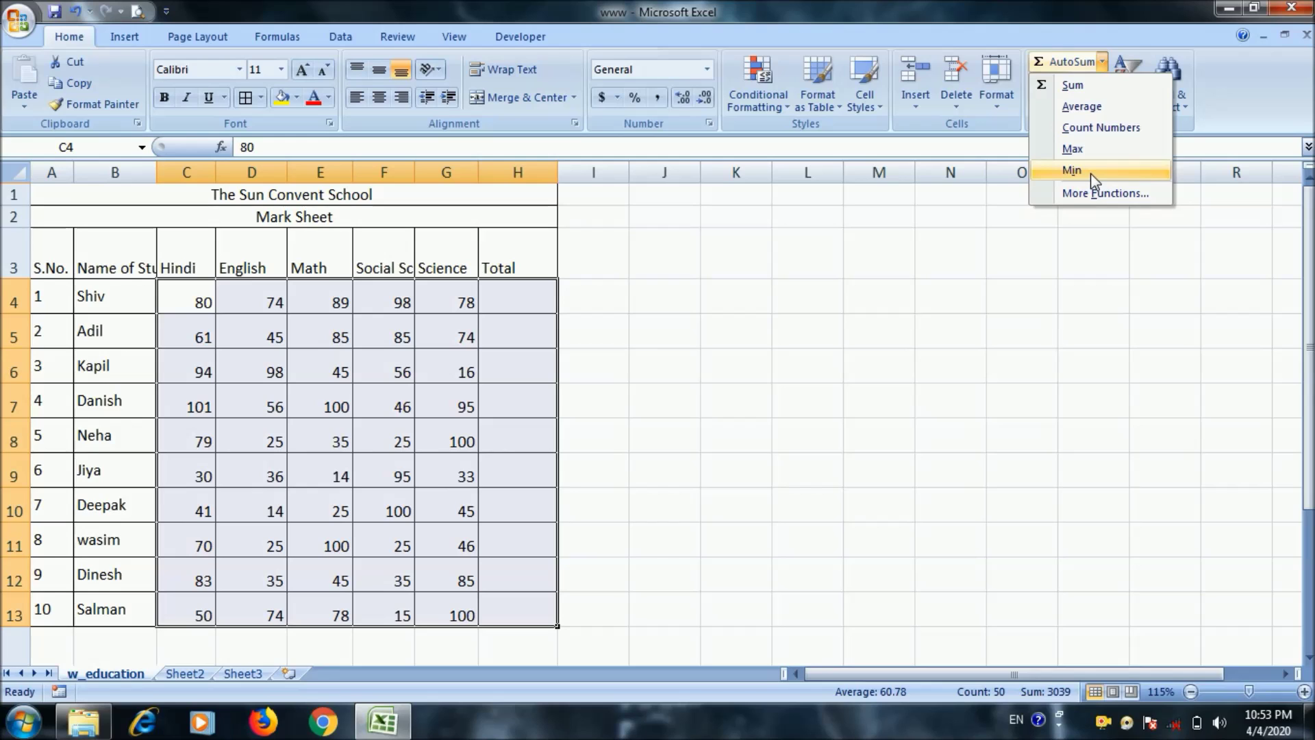
pyautogui.click(1071, 171)
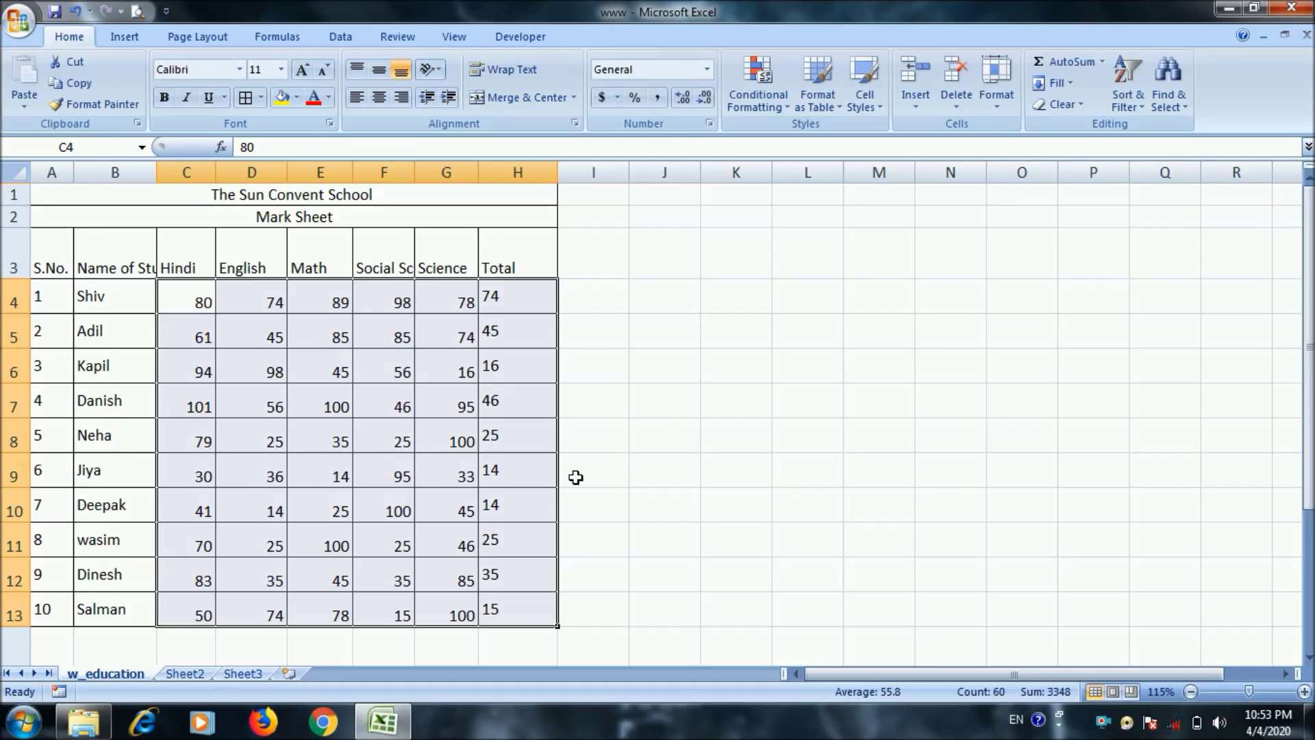
pyautogui.click(575, 478)
pyautogui.moveTo(537, 304); pyautogui.dragTo(522, 623)
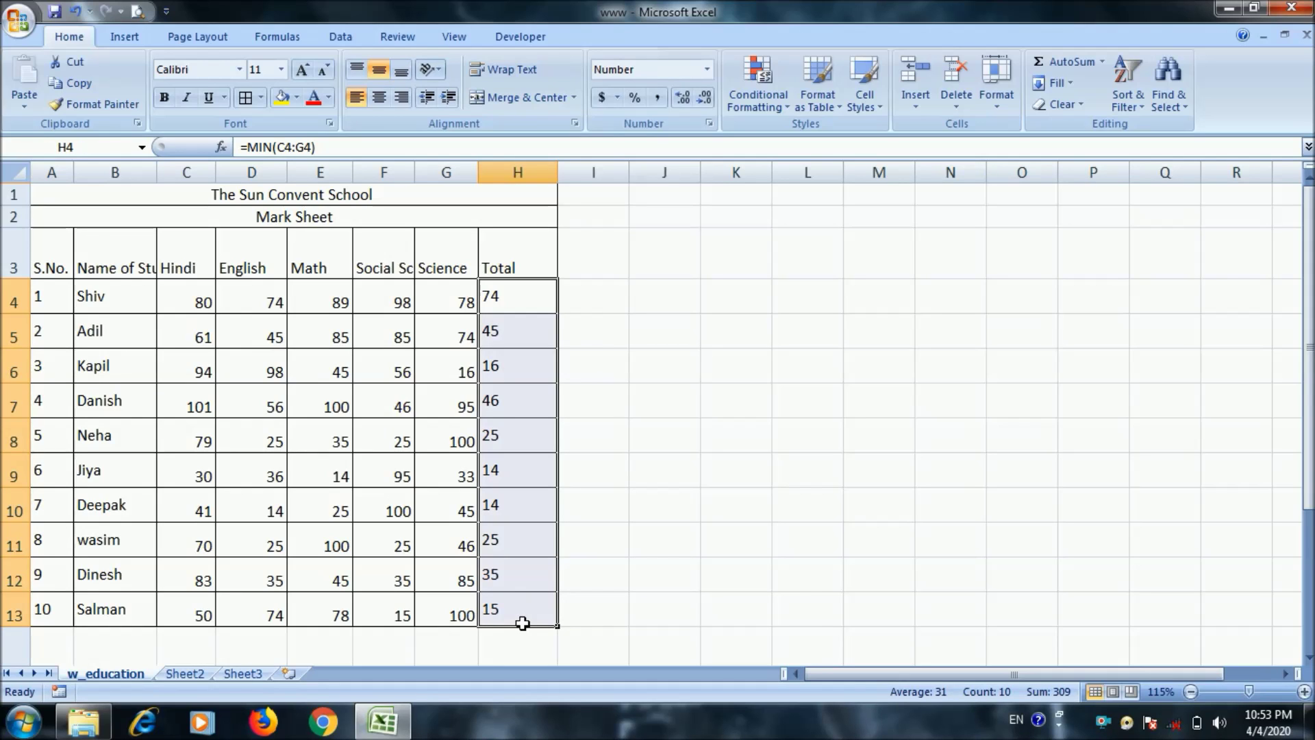
pyautogui.press('Delete')
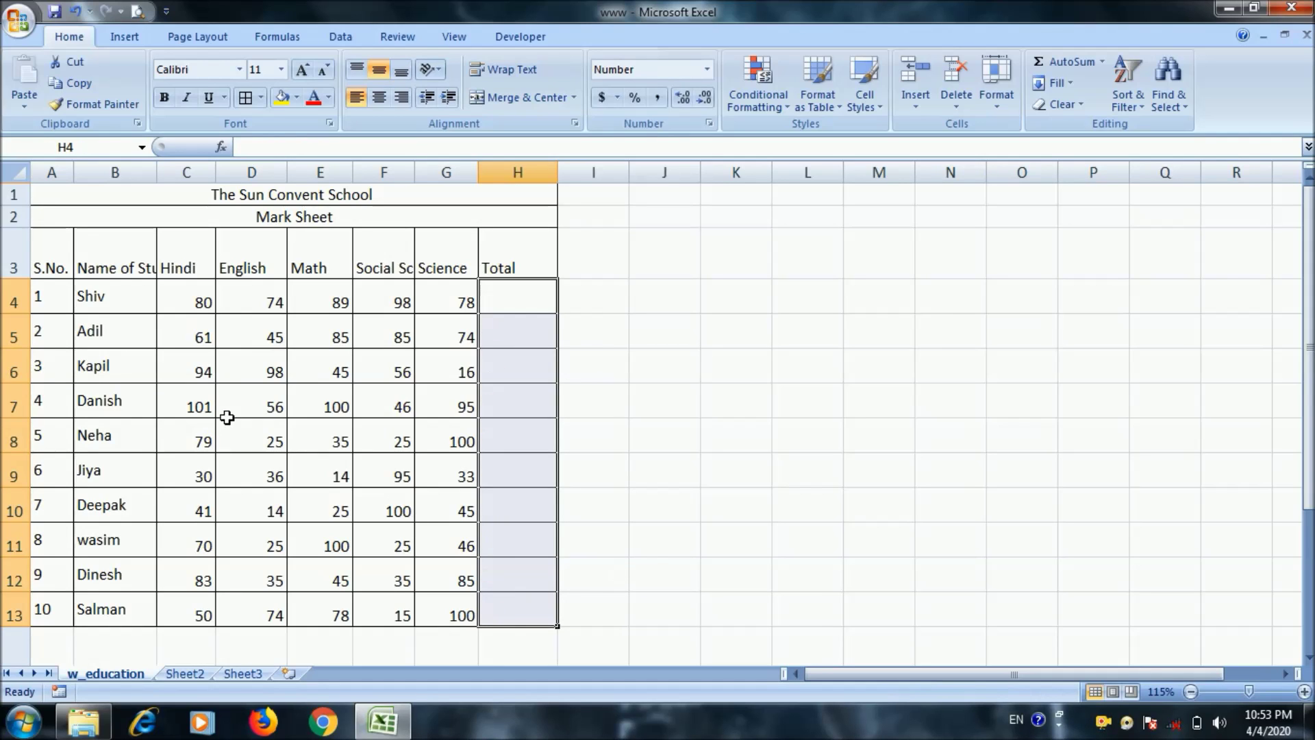
pyautogui.moveTo(194, 296)
pyautogui.mouseDown()
pyautogui.moveTo(248, 512)
pyautogui.moveTo(525, 602)
pyautogui.mouseUp()
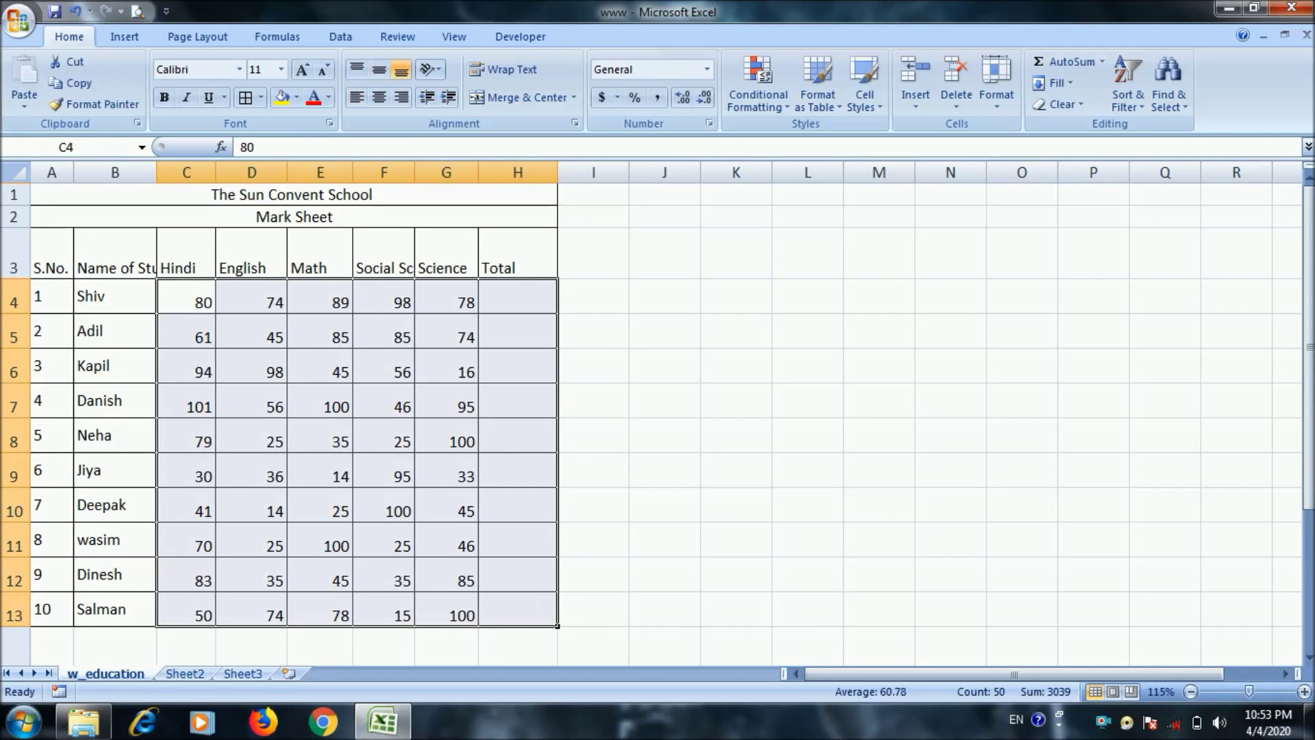
# Switch to Sheet2 and delete its existing block of names and numbers
pyautogui.click(1075, 83)
pyautogui.click(918, 346)
pyautogui.click(198, 674)
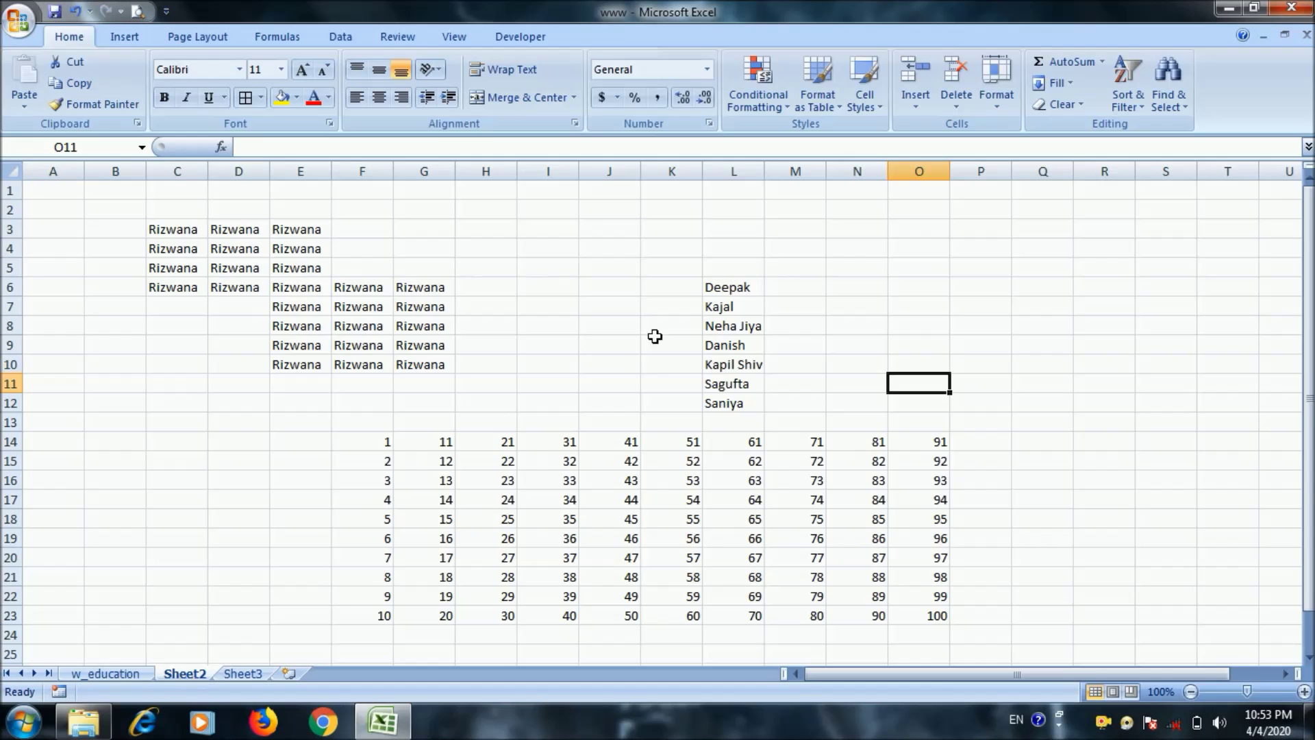
pyautogui.moveTo(80, 229); pyautogui.dragTo(1130, 601)
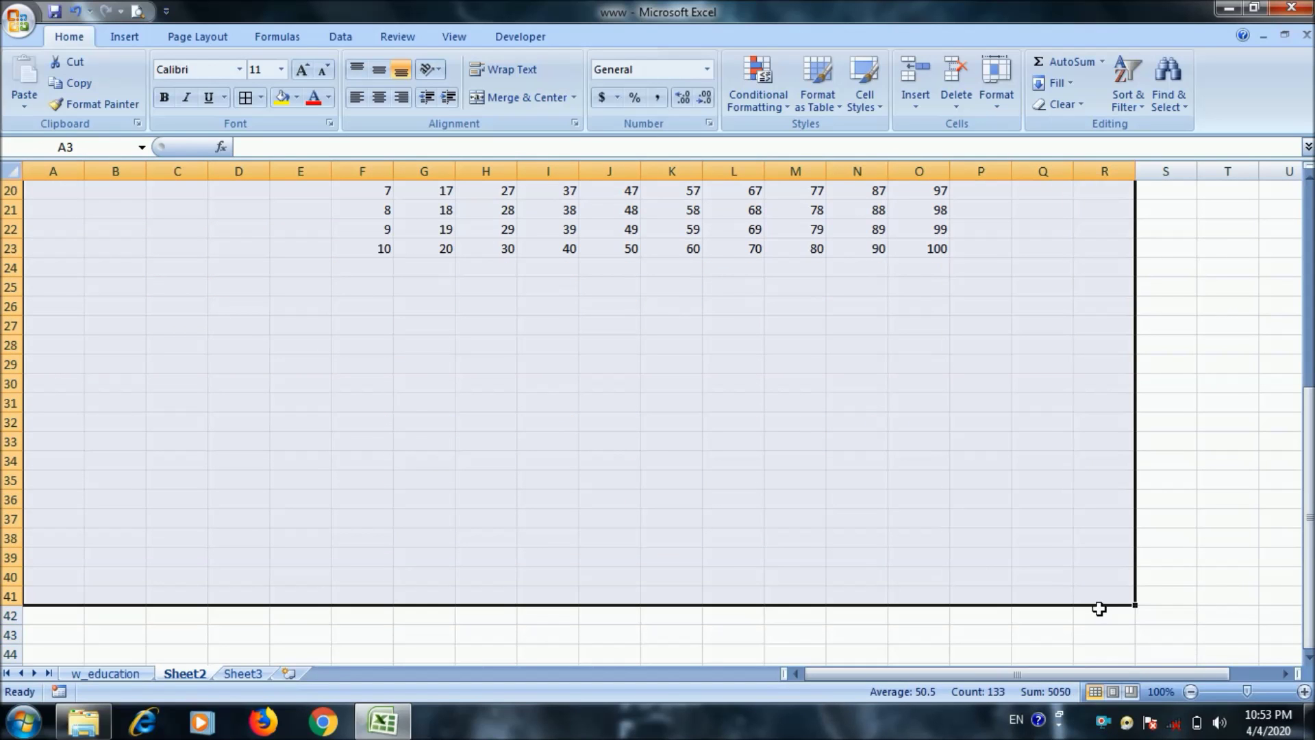
pyautogui.click(956, 79)
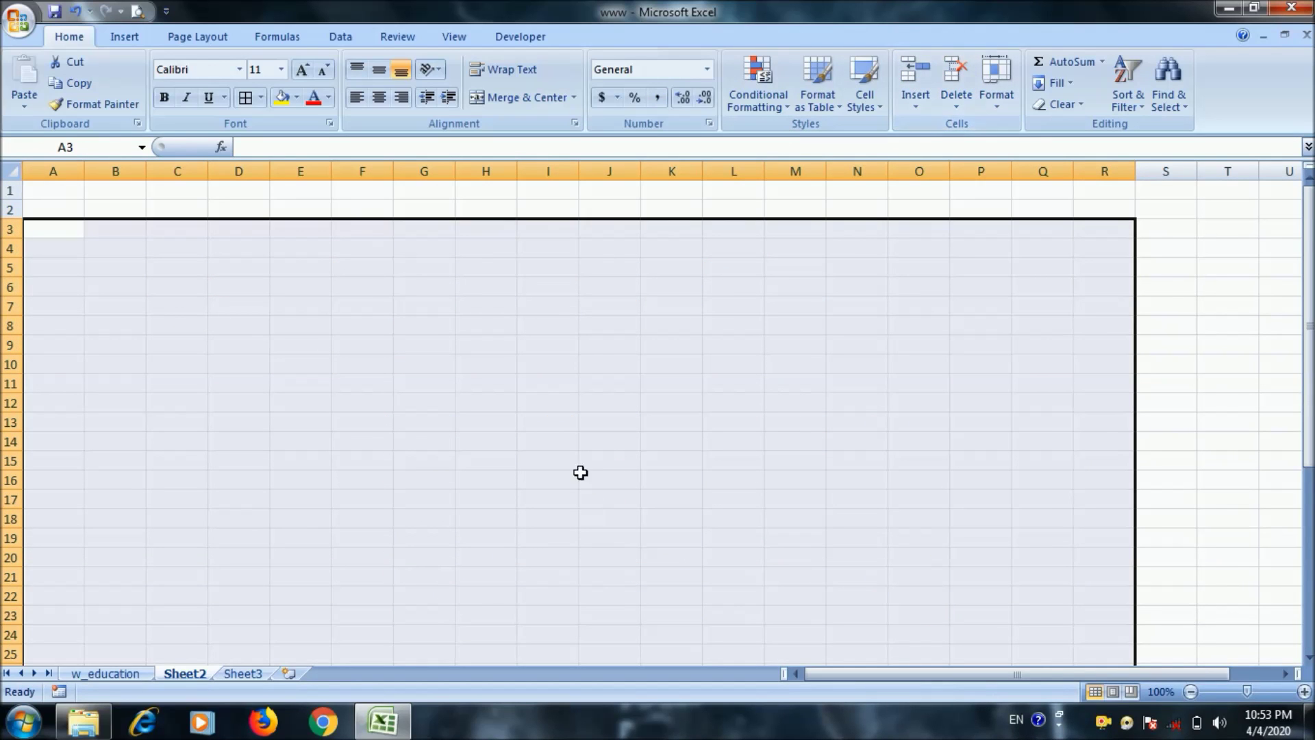
pyautogui.click(265, 332)
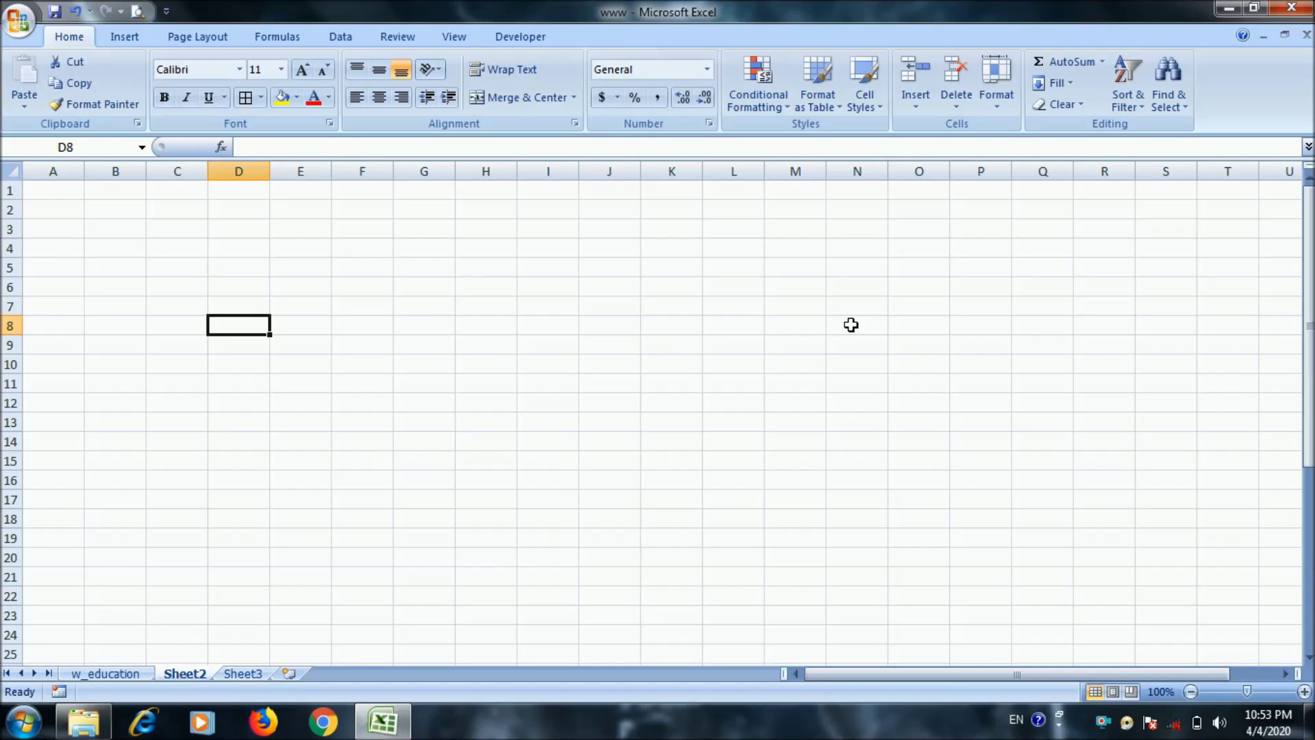
# Enter a student's first name in cell D8
pyautogui.write('Rizwana')
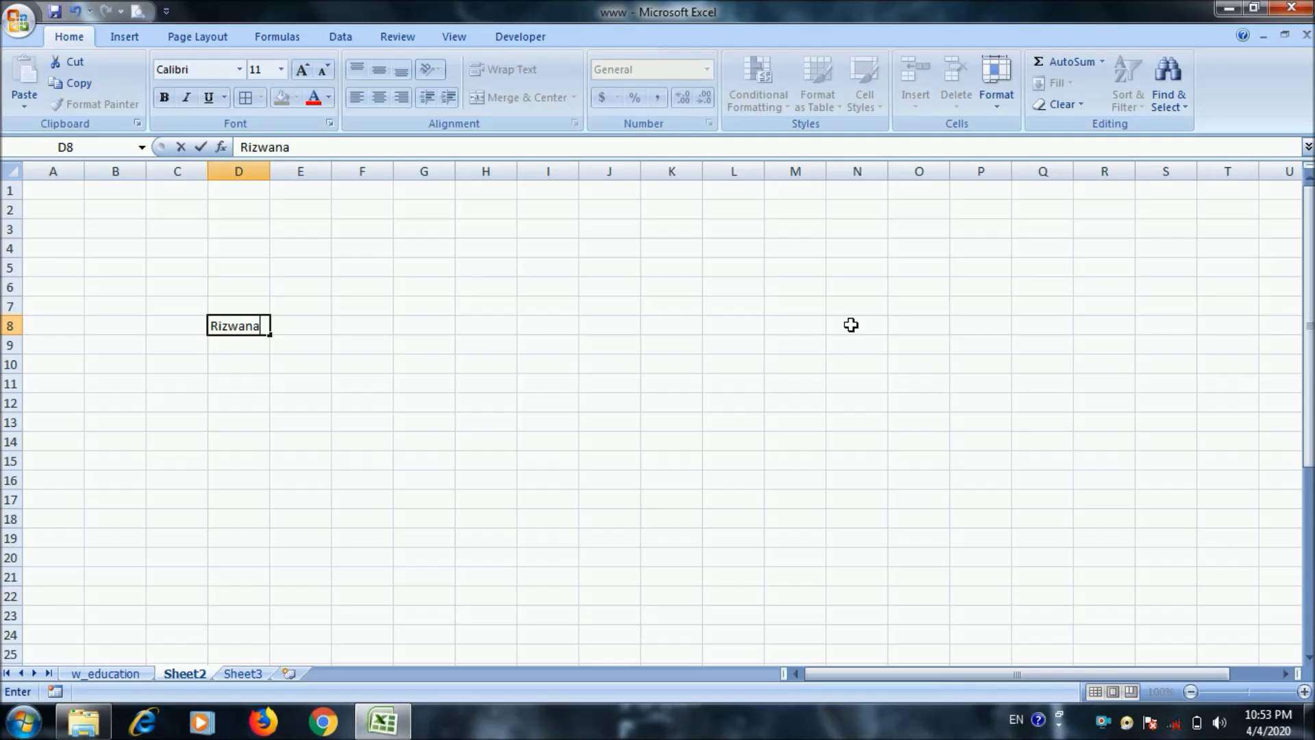
pyautogui.click(670, 373)
pyautogui.click(235, 327)
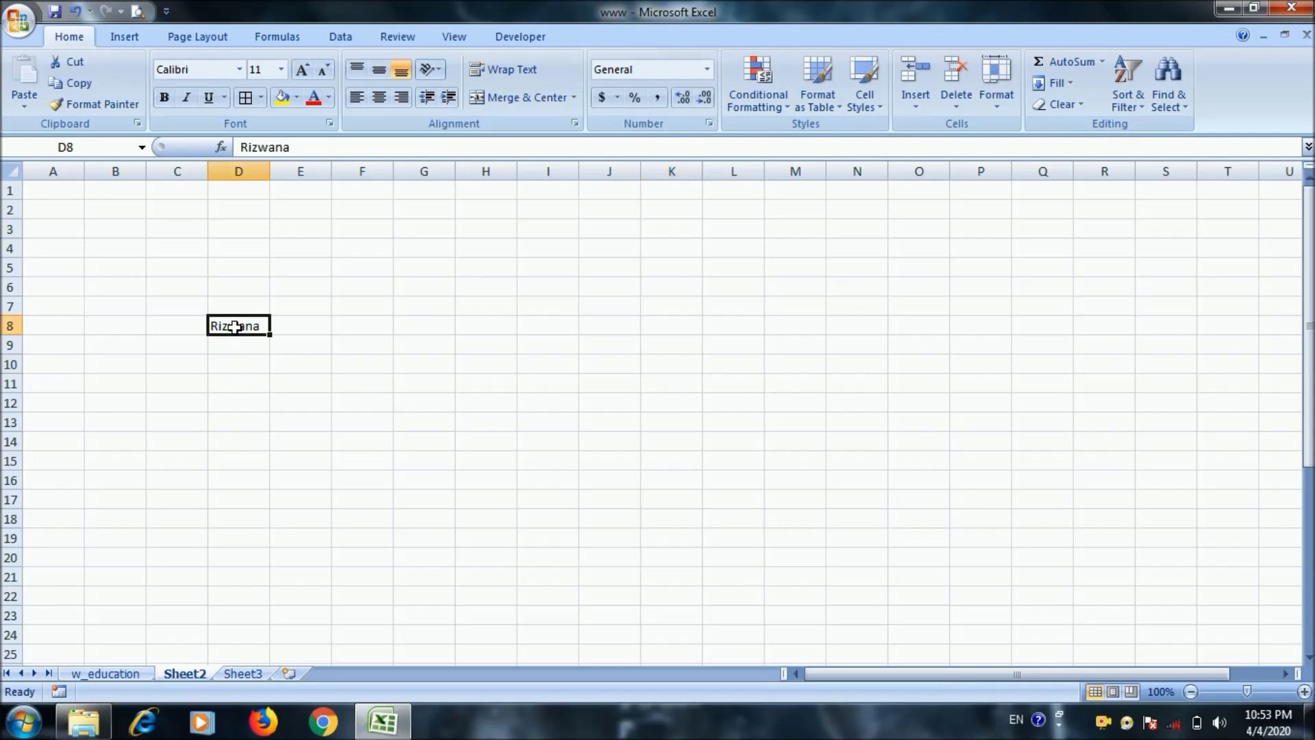
# Select B3:D8 and fill the D8 name up column D, then left across columns B and C
pyautogui.click(140, 233)
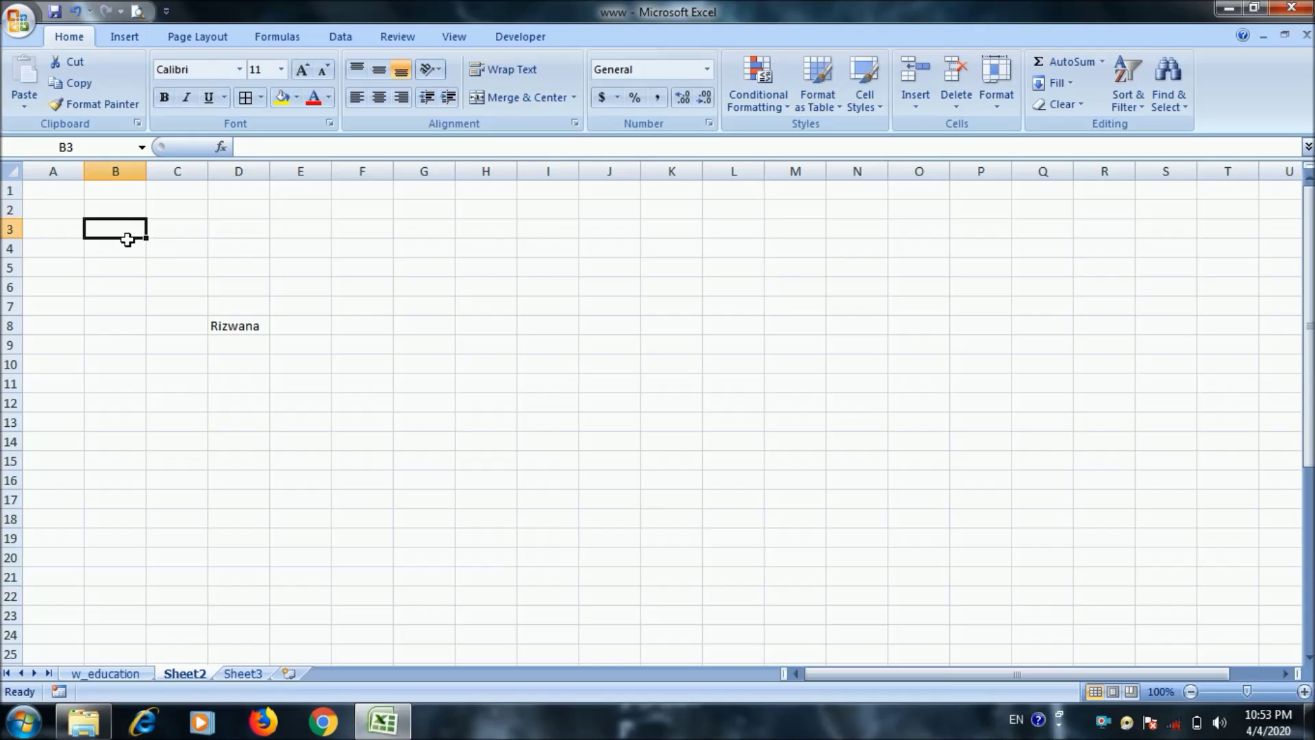
pyautogui.moveTo(128, 239); pyautogui.dragTo(263, 337)
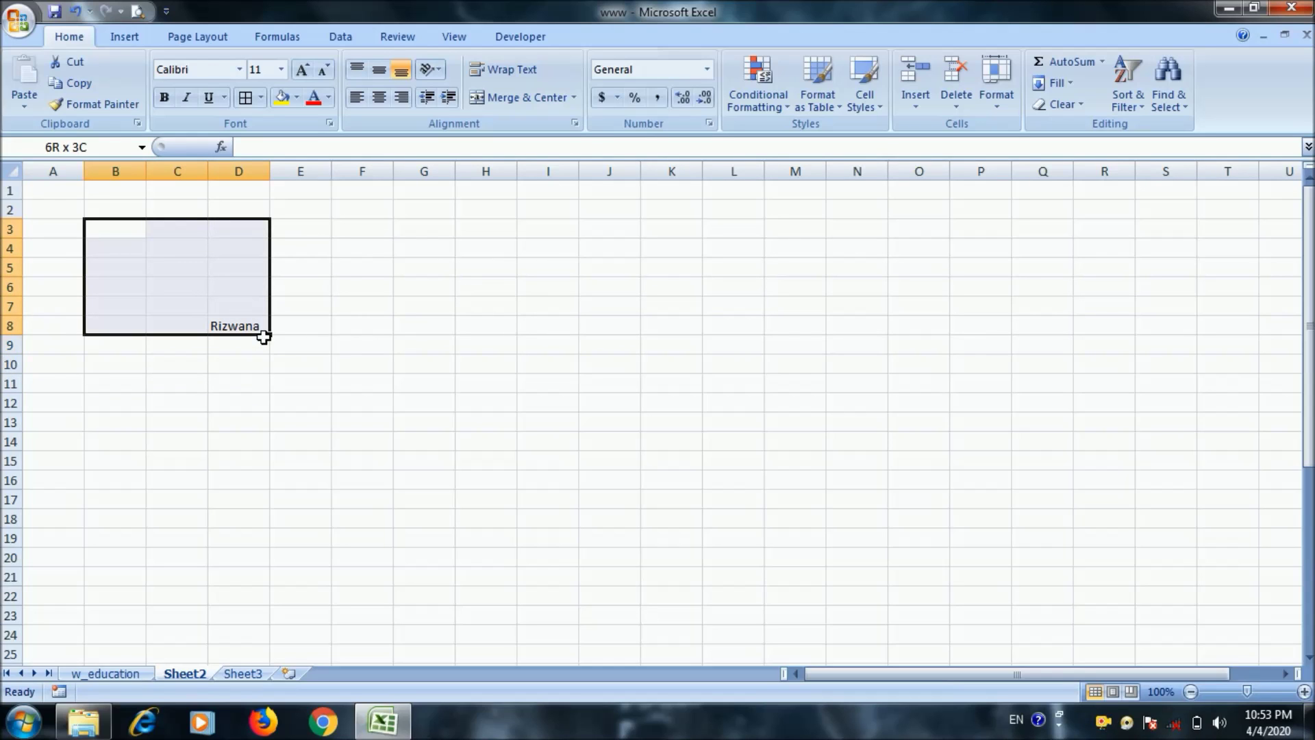
pyautogui.click(1066, 80)
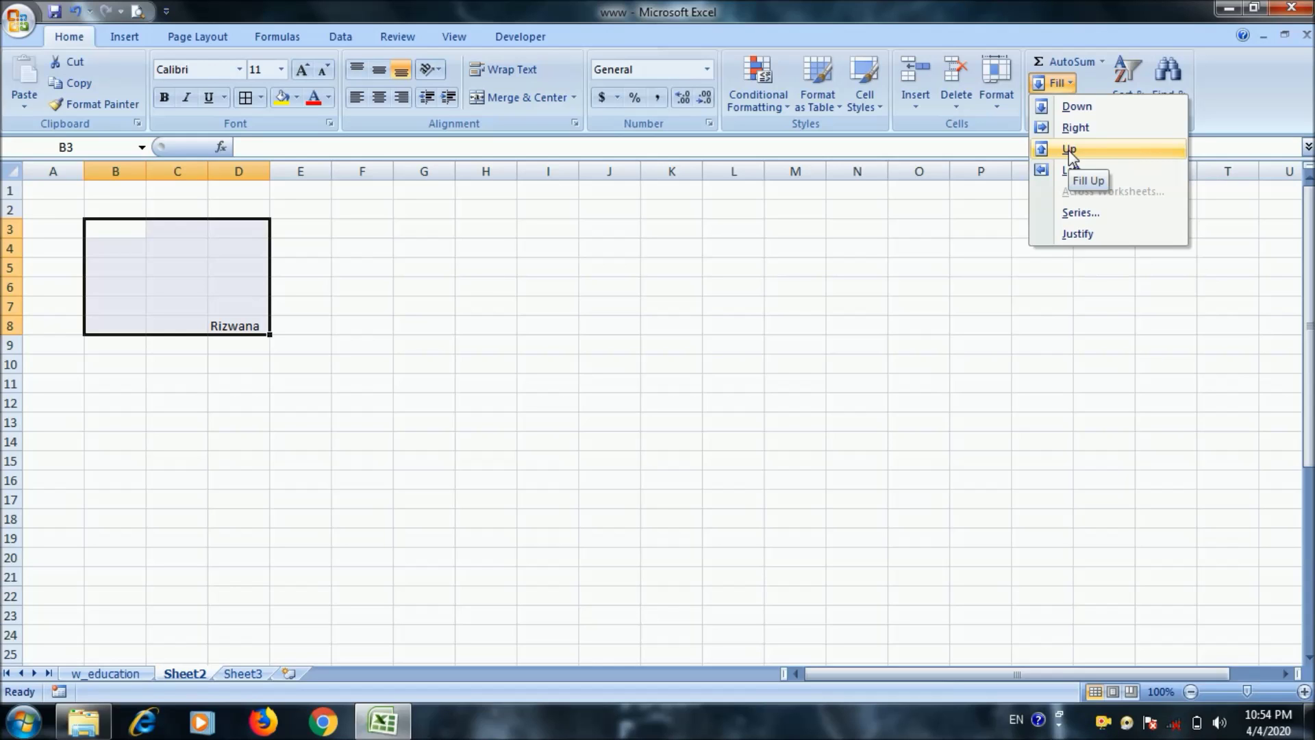
pyautogui.click(1069, 150)
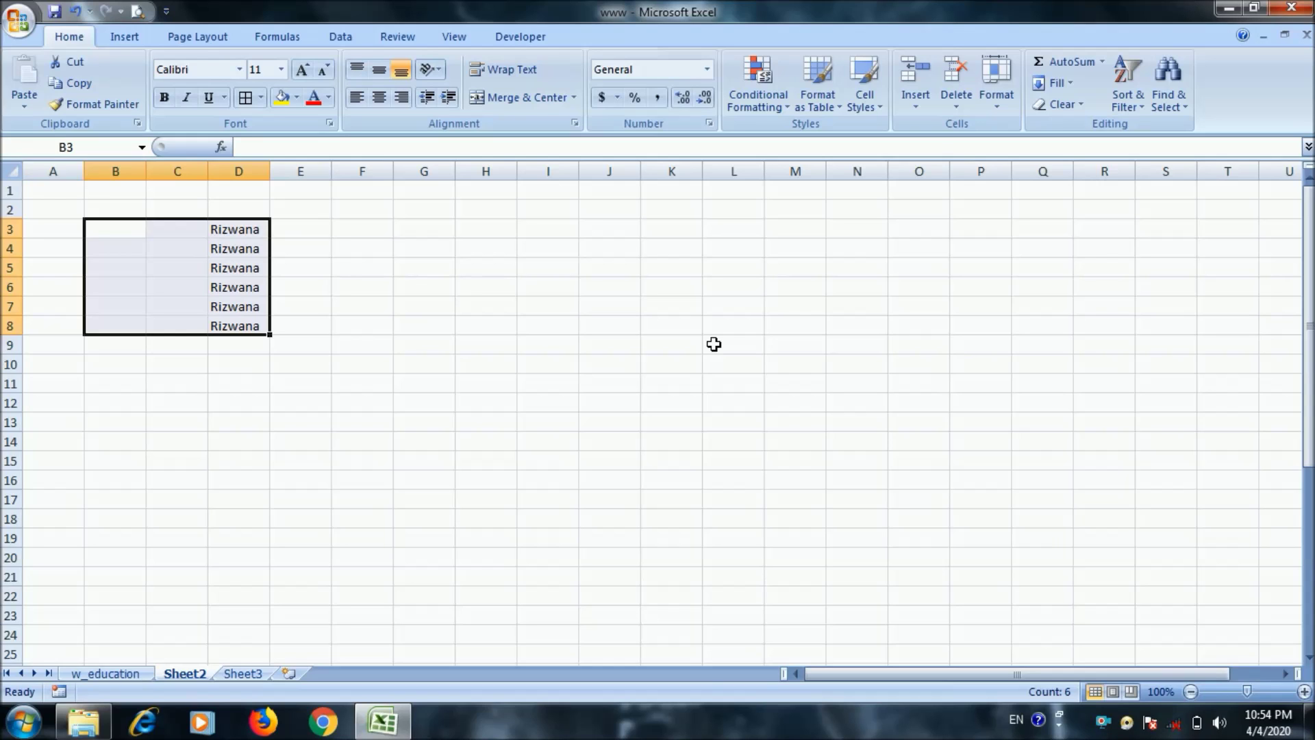
pyautogui.click(1055, 83)
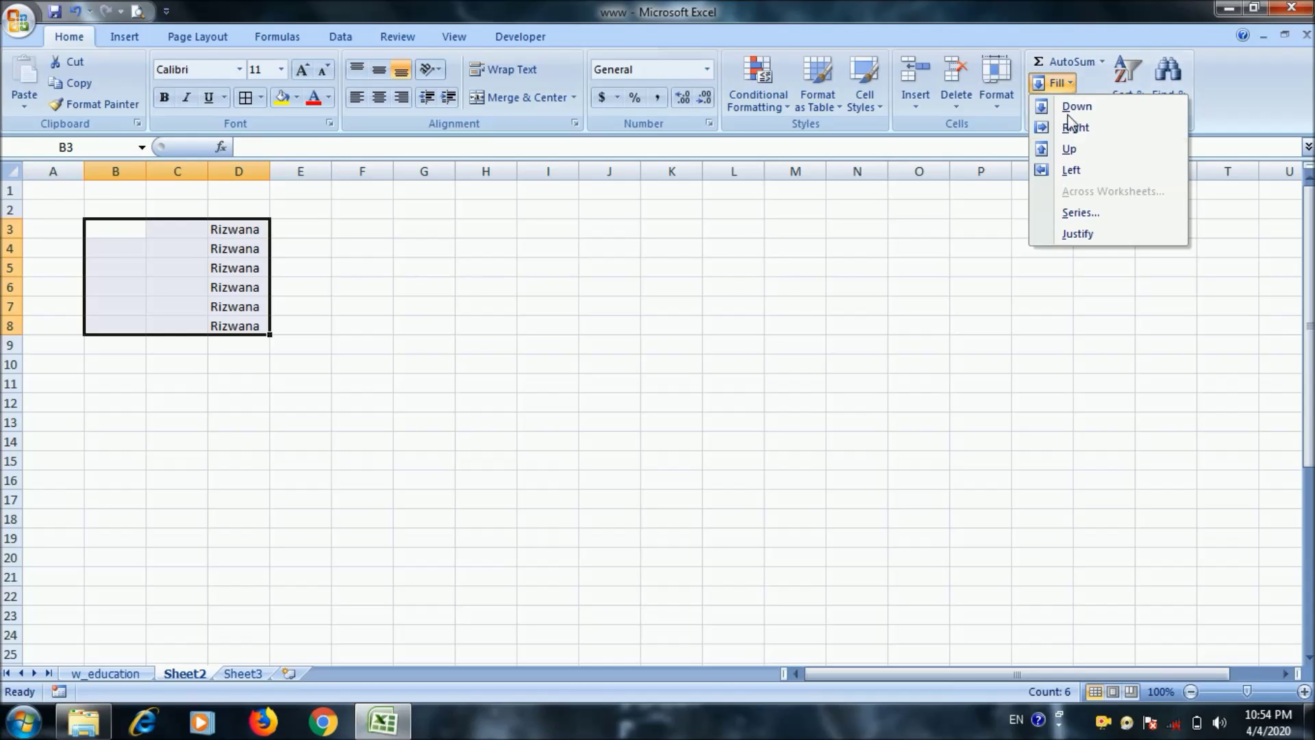
pyautogui.click(1068, 171)
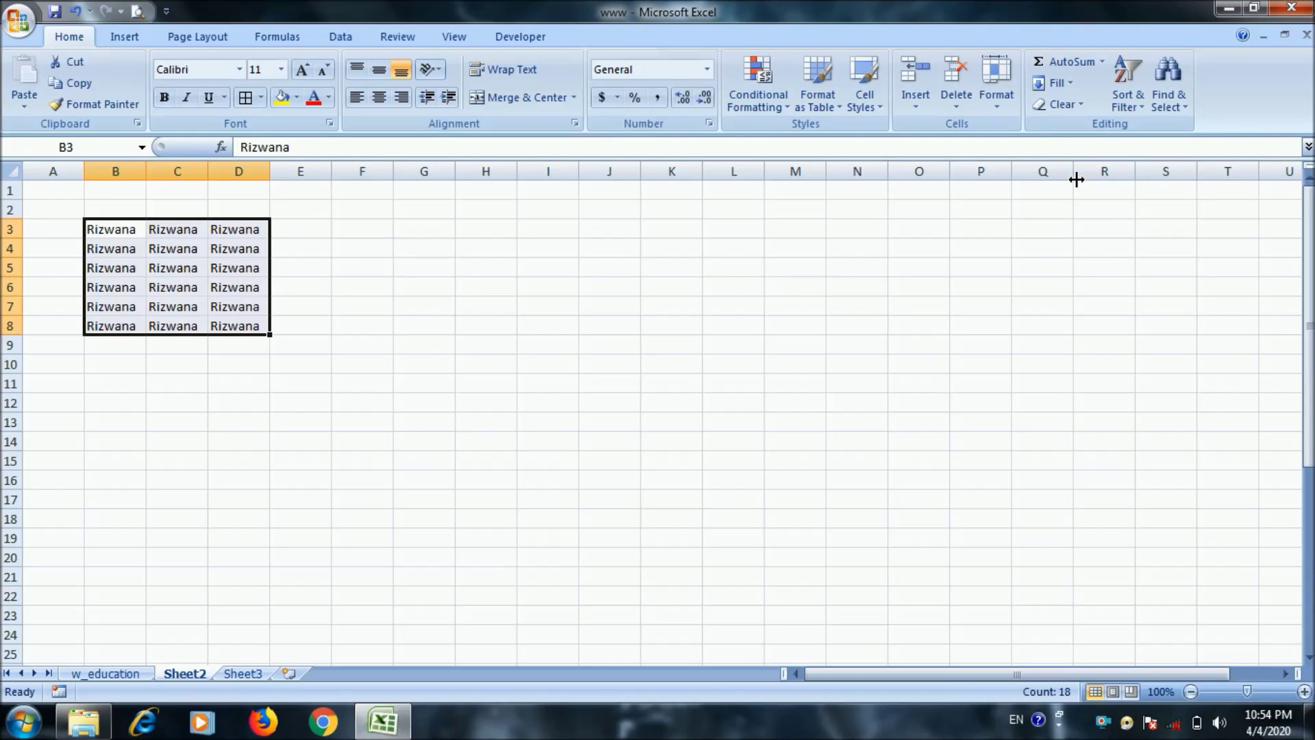
pyautogui.click(243, 334)
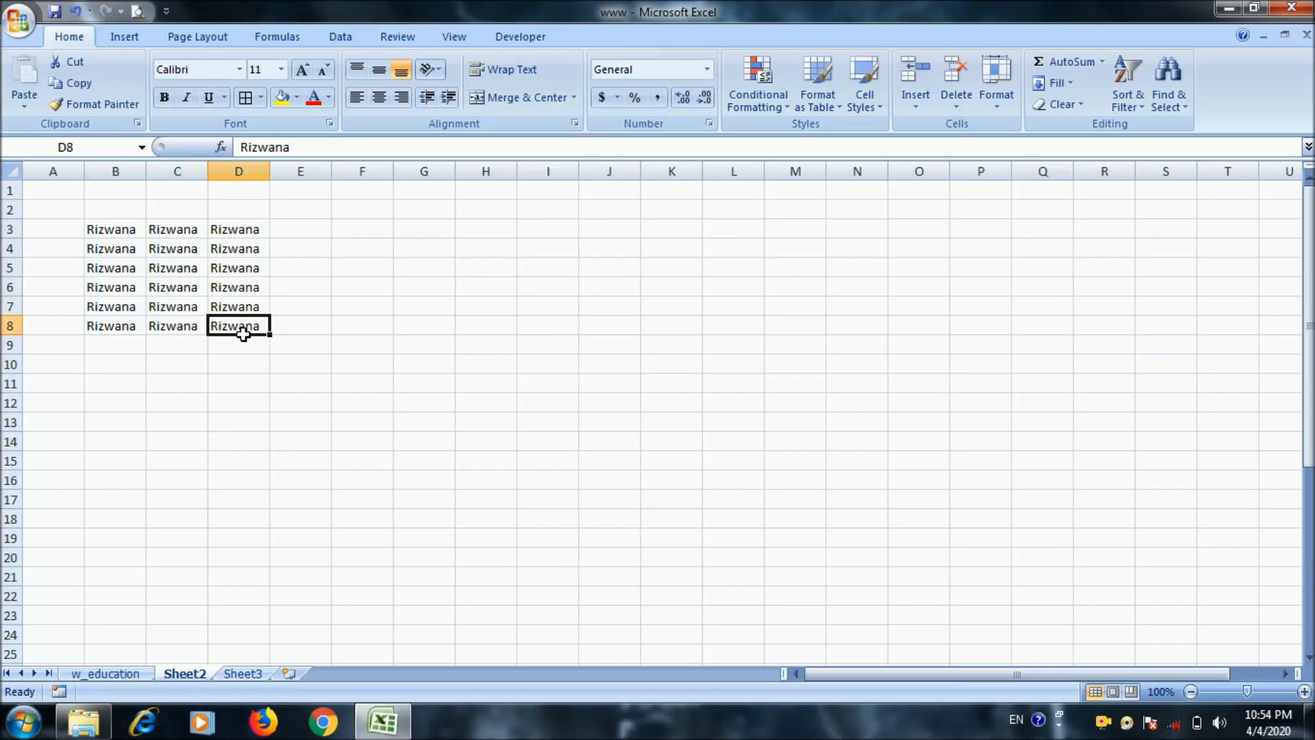
# Select D8:G15 and fill the name down to row 15, then right into columns E to G
pyautogui.moveTo(243, 334); pyautogui.dragTo(420, 465)
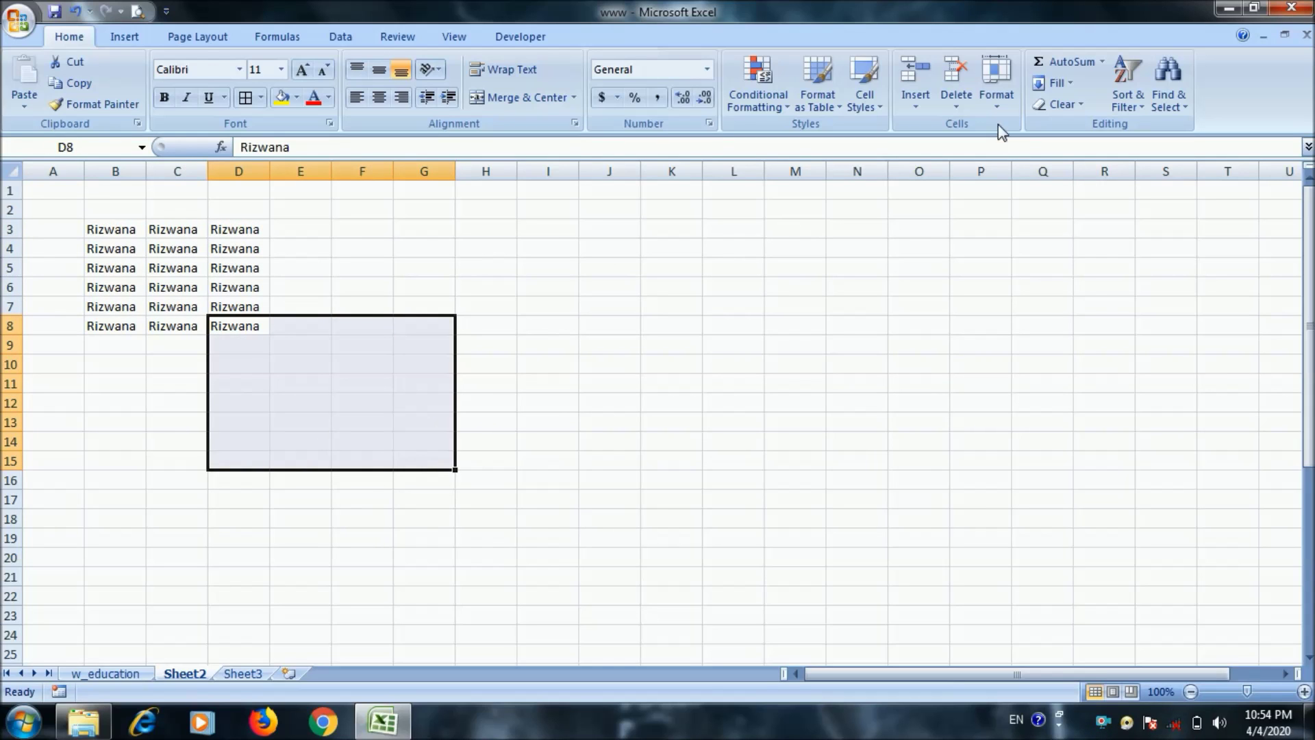
pyautogui.click(1066, 84)
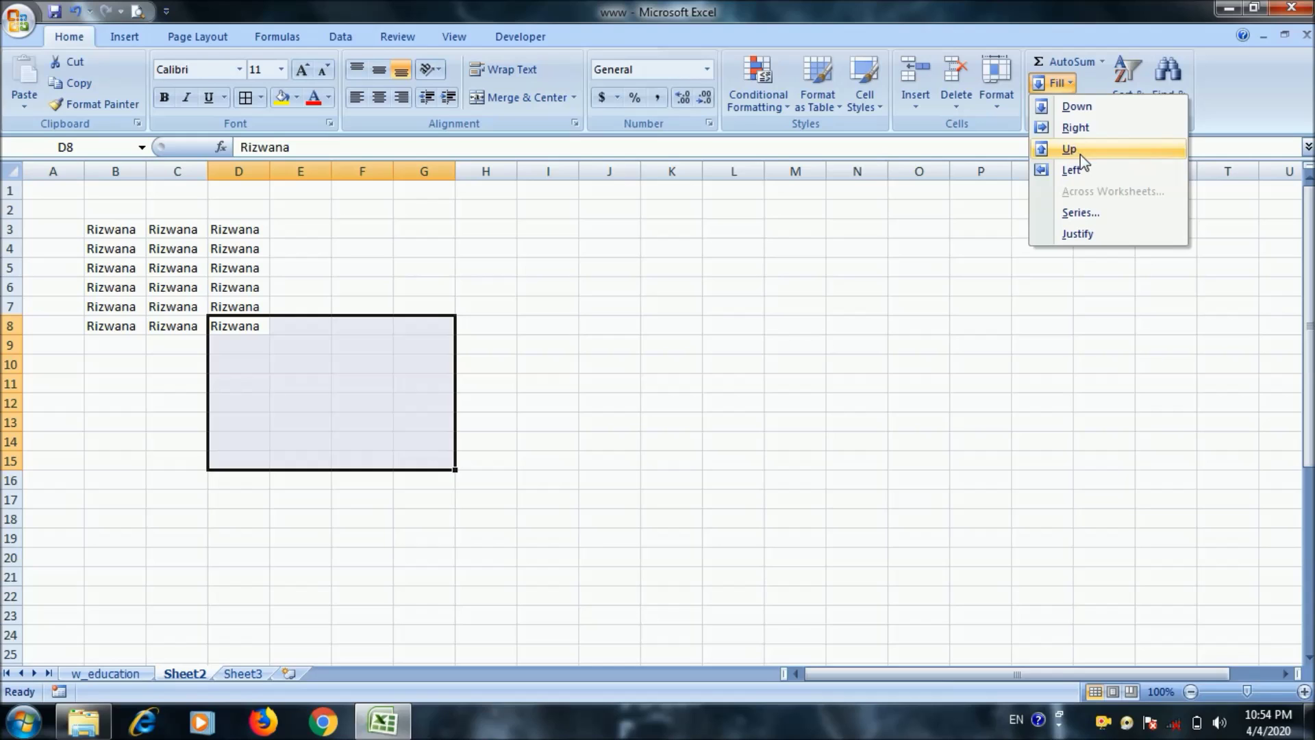
pyautogui.click(1087, 107)
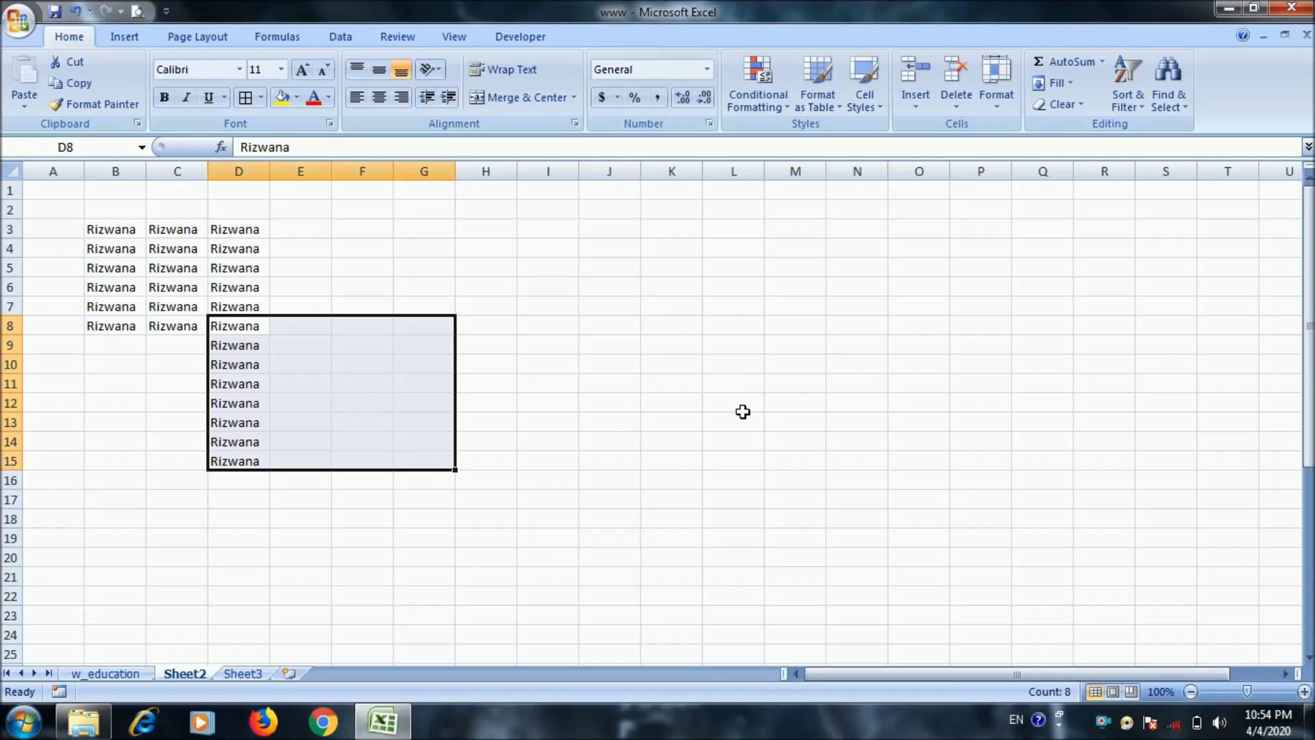
pyautogui.click(1071, 84)
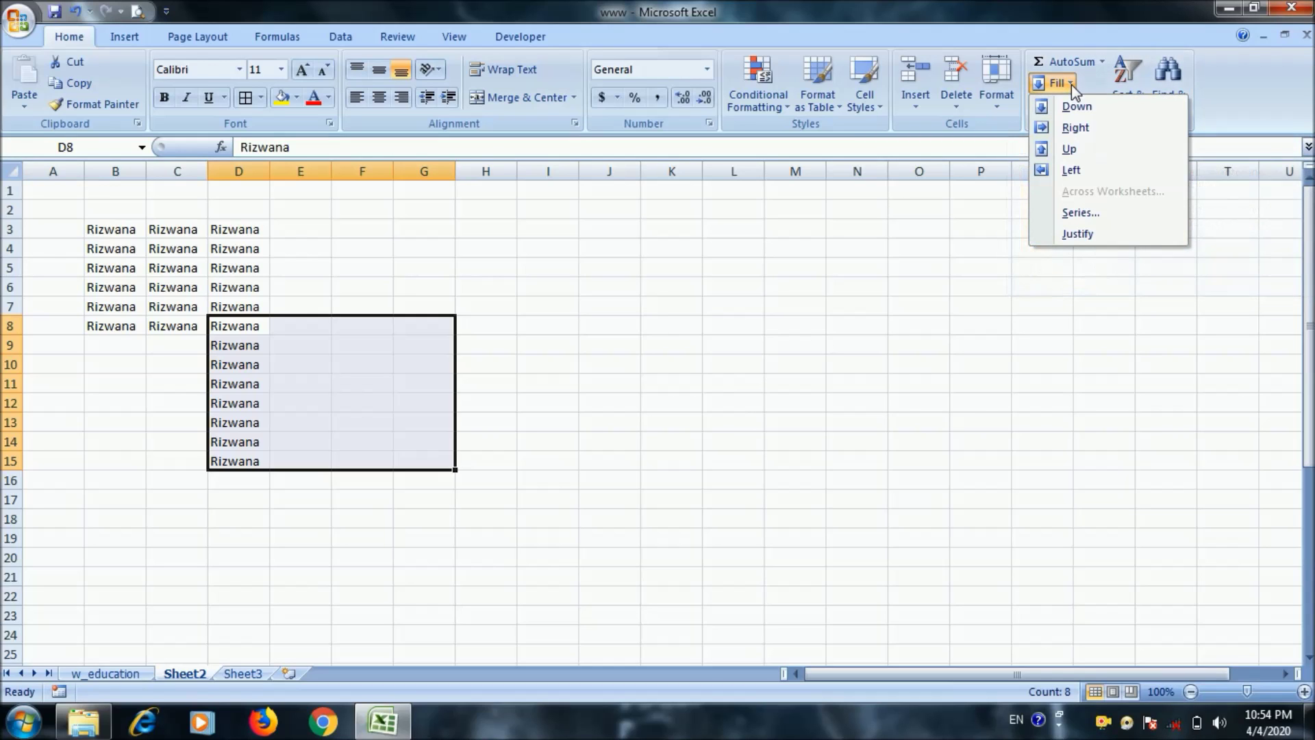
pyautogui.click(1075, 130)
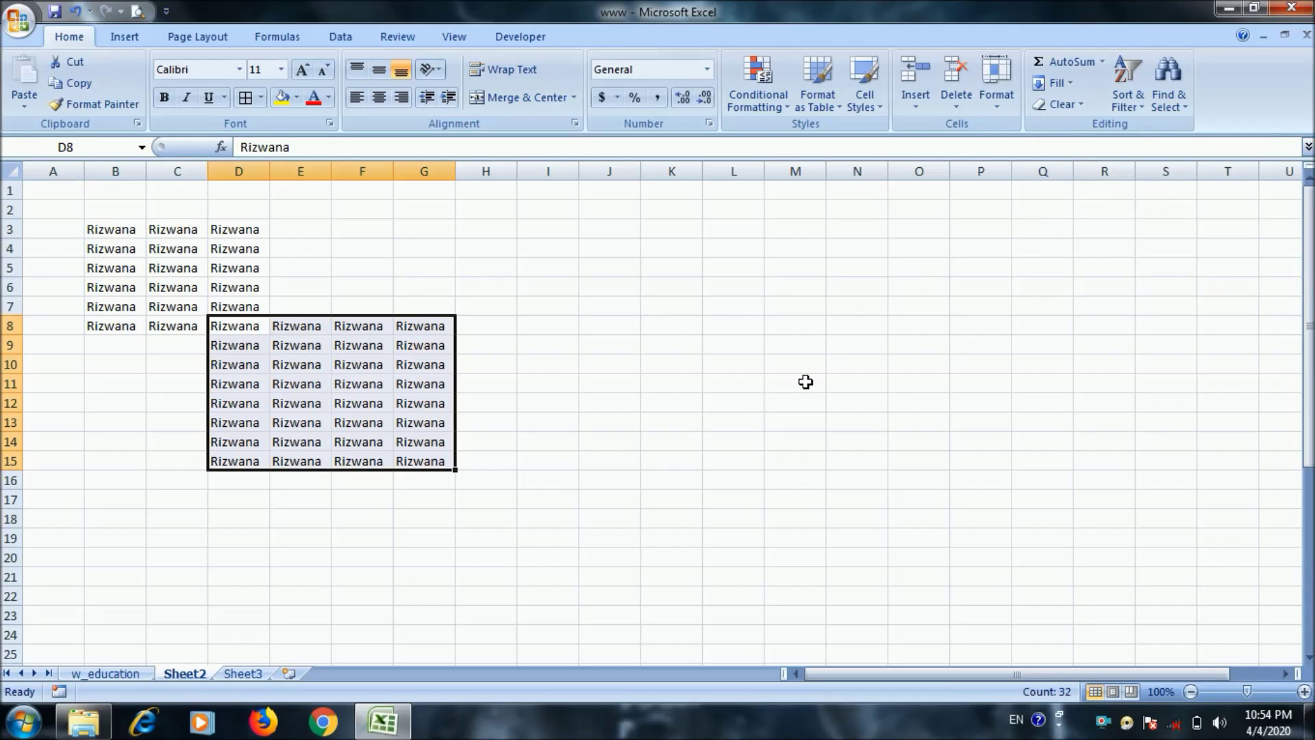
# Move to empty cell L13 and dismiss the Fill menu without filling anything
pyautogui.click(759, 421)
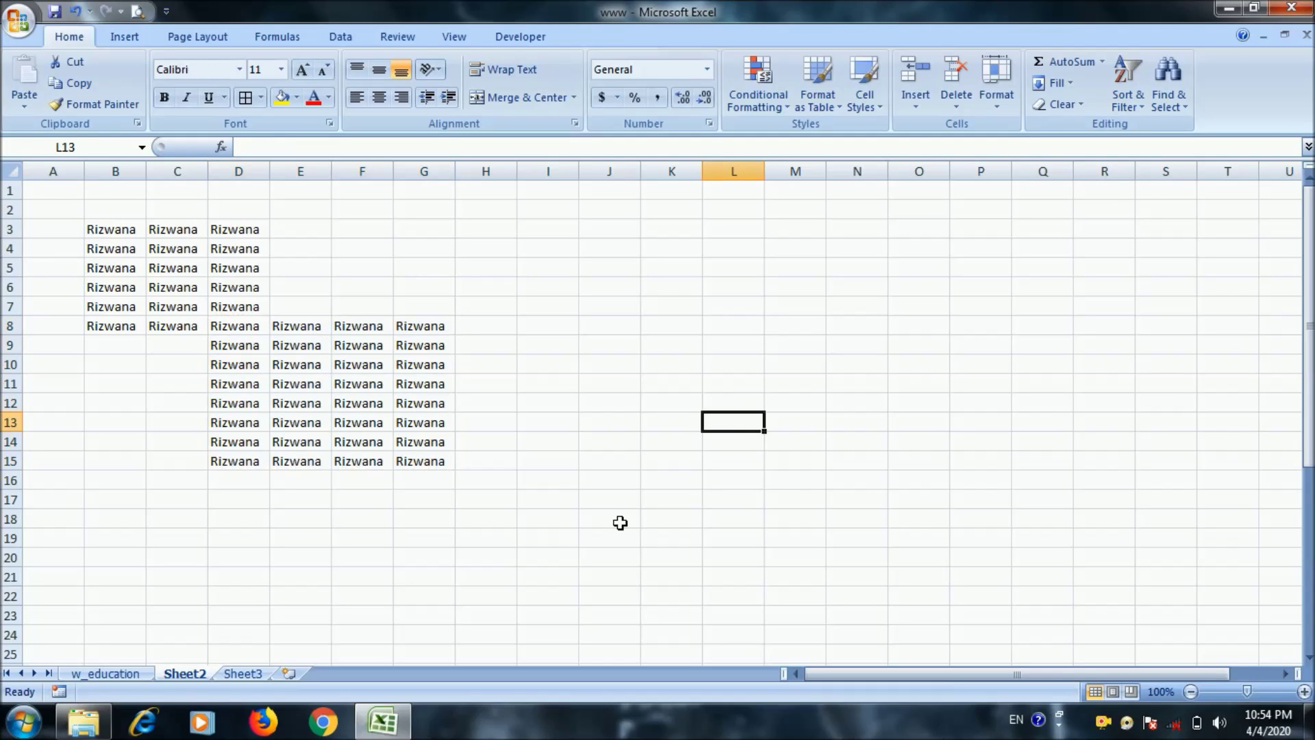
pyautogui.click(1066, 85)
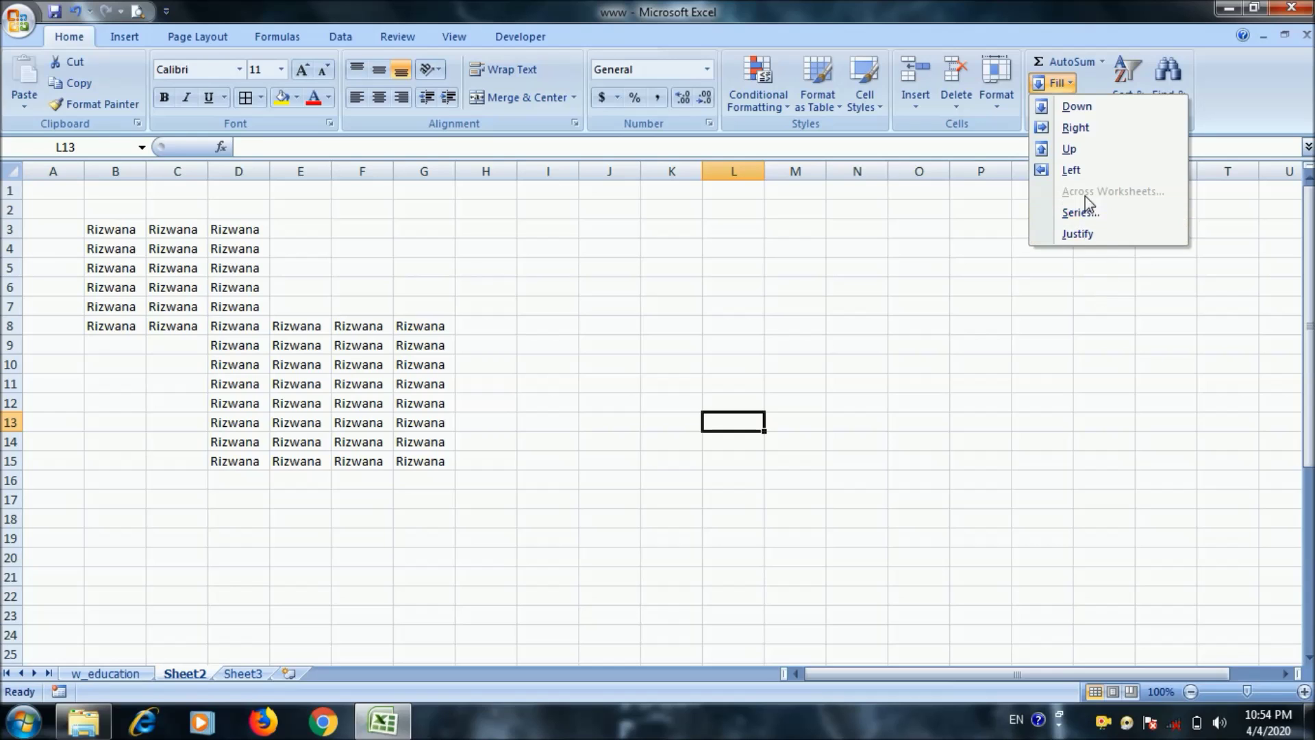
pyautogui.press('Escape')
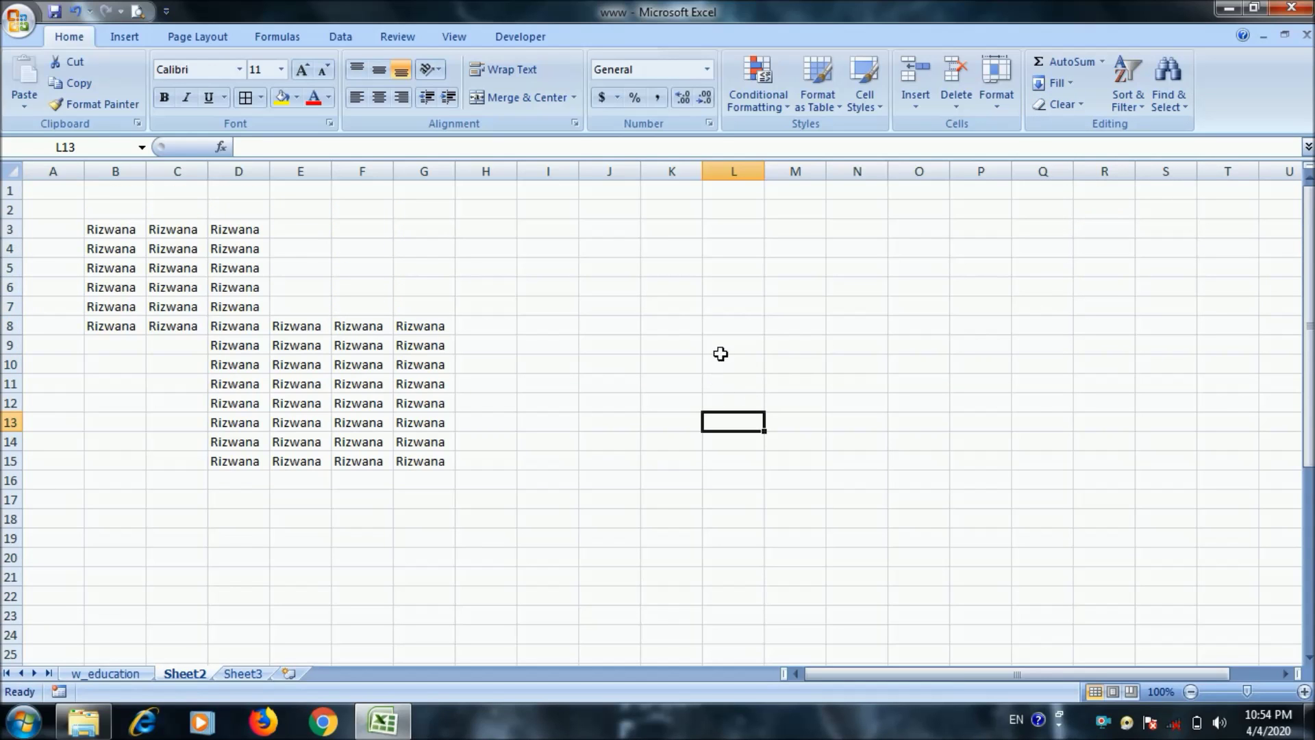
# Enter the numbers 1 through 10 down column L, from L9 to L18
pyautogui.click(725, 346)
pyautogui.write('1')
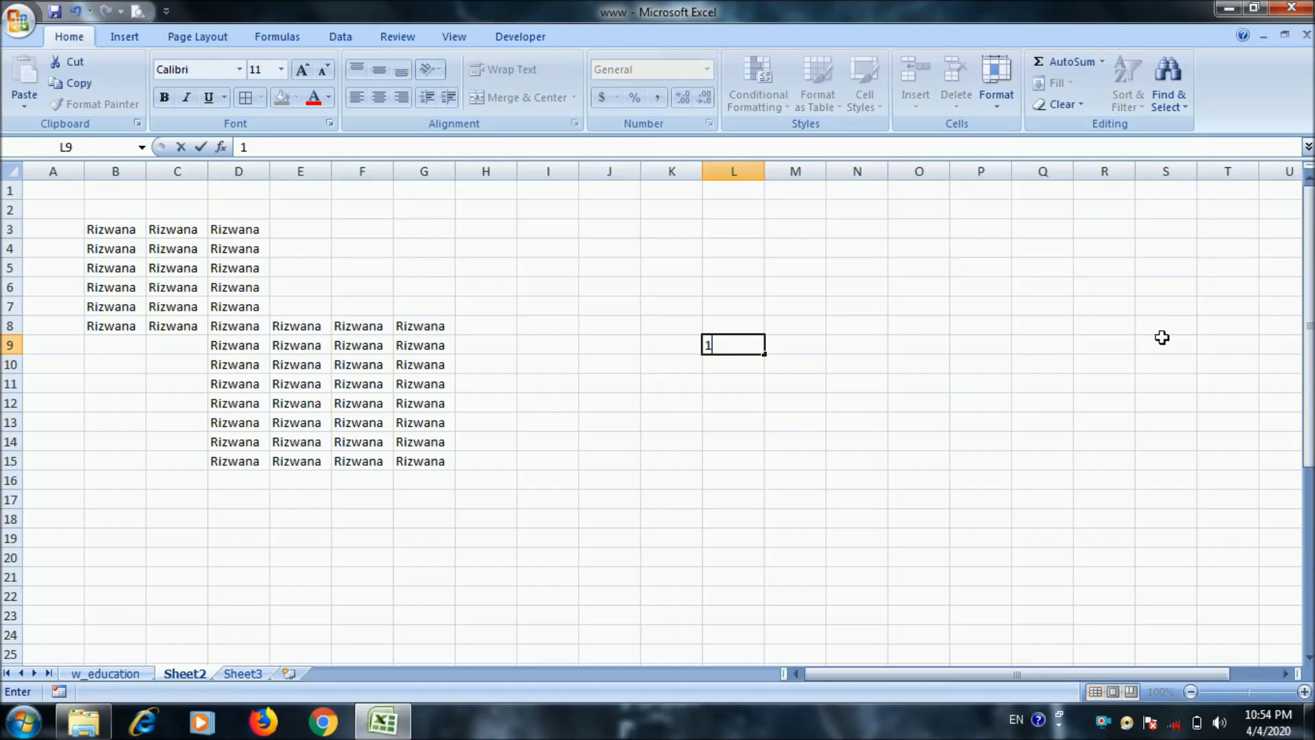
pyautogui.press('Return')
pyautogui.write('2')
pyautogui.press('Return')
pyautogui.write('3')
pyautogui.press('Return')
pyautogui.write('4')
pyautogui.press('Return')
pyautogui.write('5')
pyautogui.press('Return')
pyautogui.write('6')
pyautogui.press('Return')
pyautogui.write('7')
pyautogui.press('Return')
pyautogui.write('8')
pyautogui.press('Return')
pyautogui.write('9')
pyautogui.press('Return')
pyautogui.write('10')
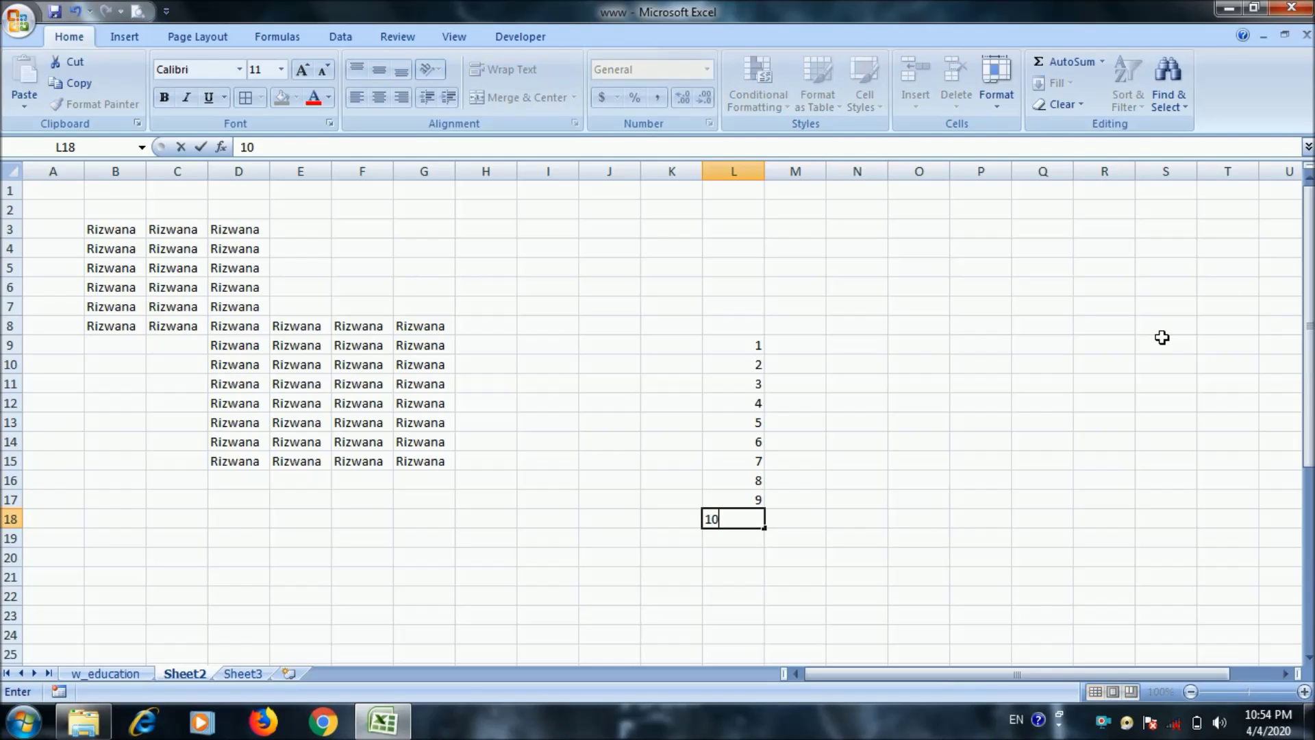
# Enter 11, 21, 31 … 91 across M9:U9, then select the block M9:U18
pyautogui.click(825, 347)
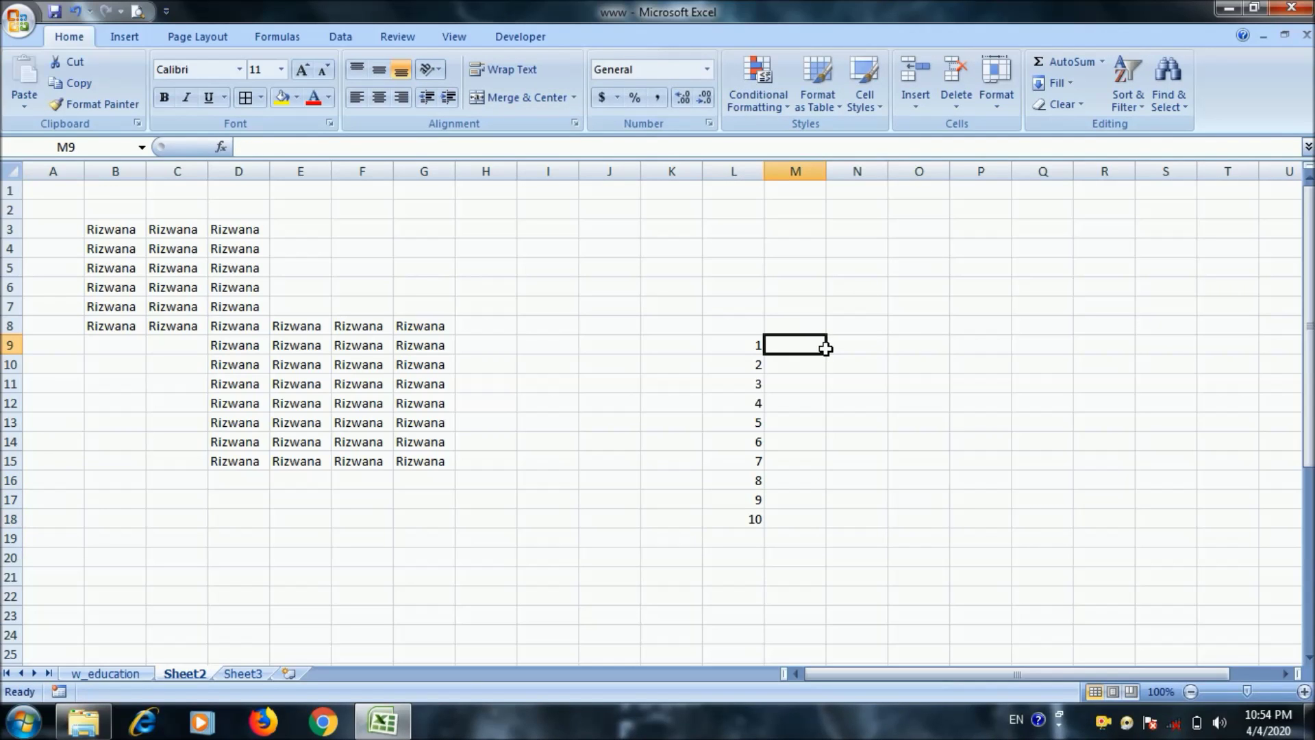
pyautogui.write('11')
pyautogui.press('Tab')
pyautogui.write('21')
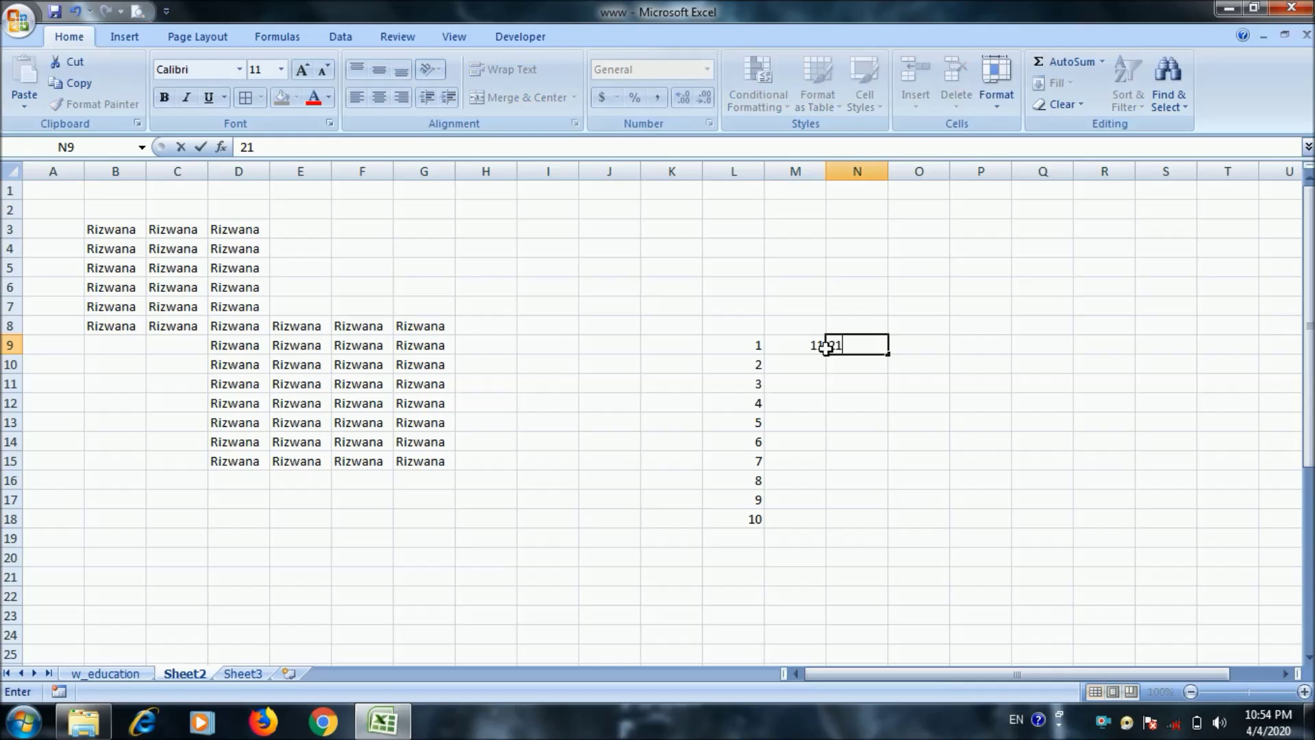
pyautogui.press('Tab')
pyautogui.write('31')
pyautogui.press('Tab')
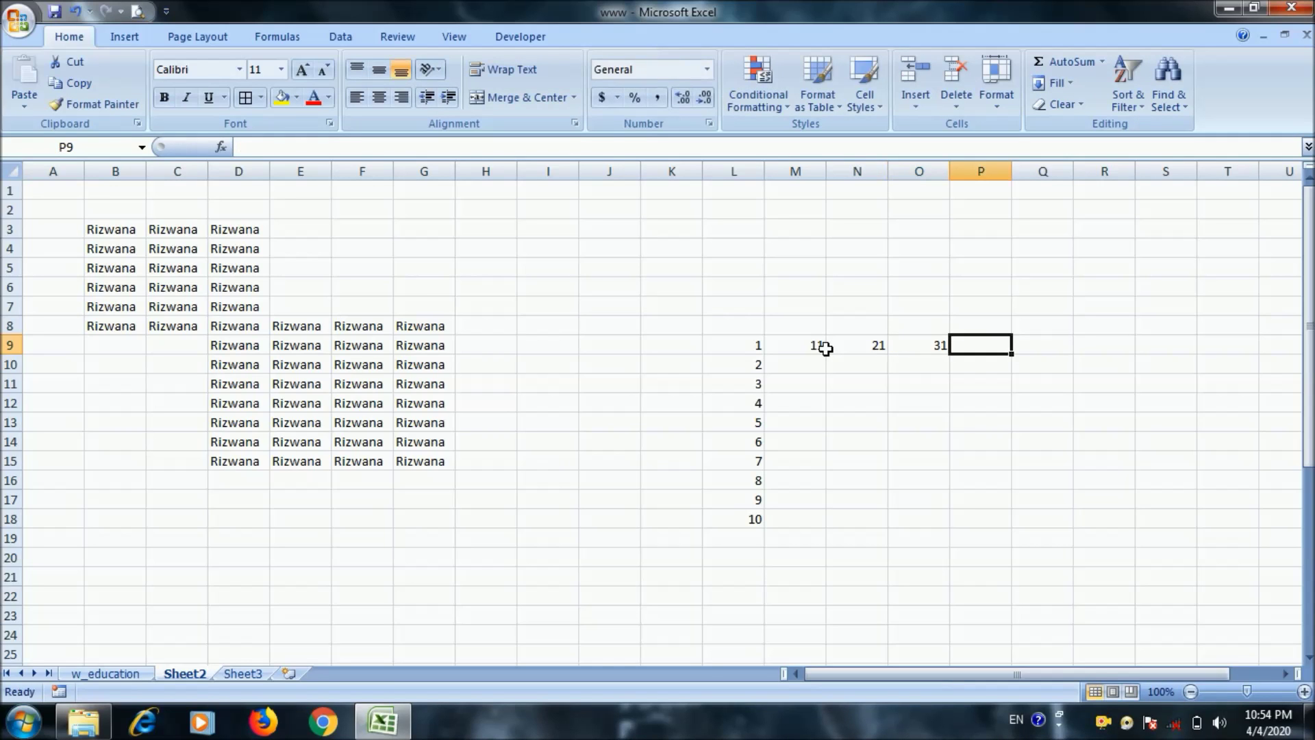
pyautogui.write('41')
pyautogui.press('Tab')
pyautogui.write('51')
pyautogui.press('Tab')
pyautogui.write('61')
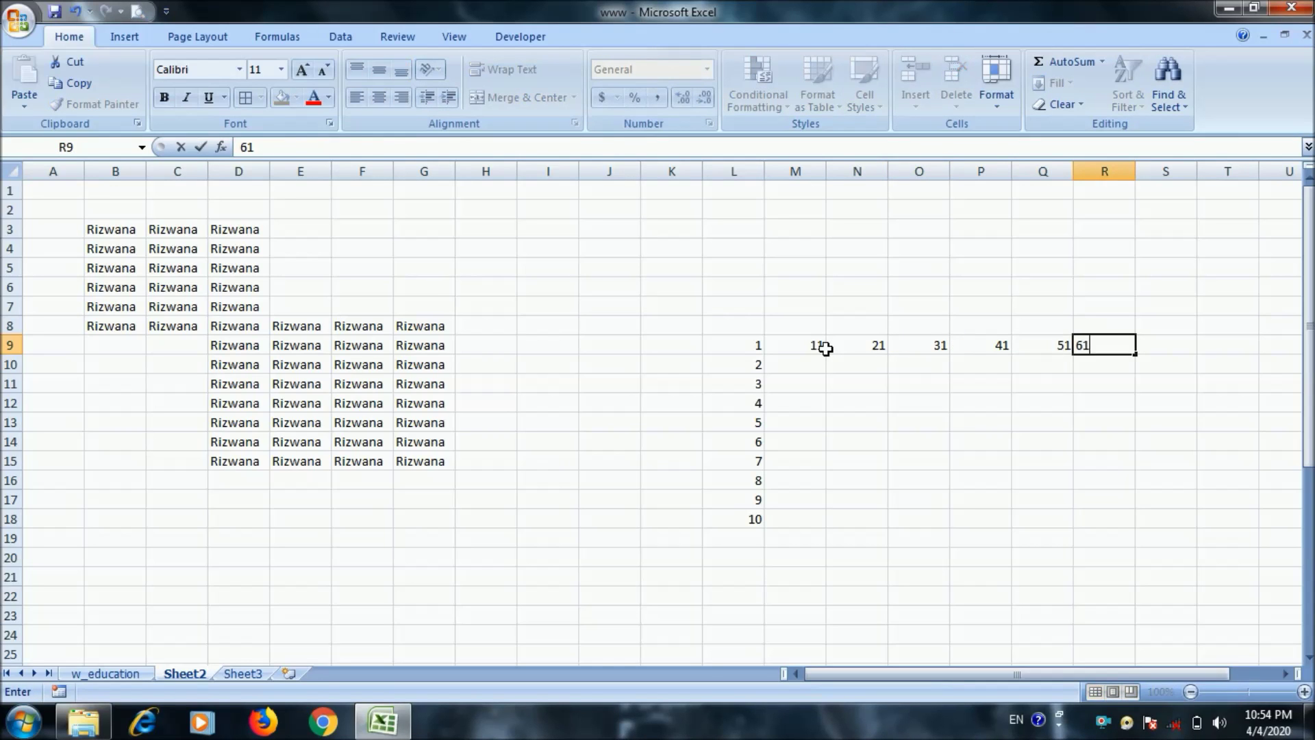
pyautogui.press('Tab')
pyautogui.write('71')
pyautogui.press('Tab')
pyautogui.write('81')
pyautogui.press('Tab')
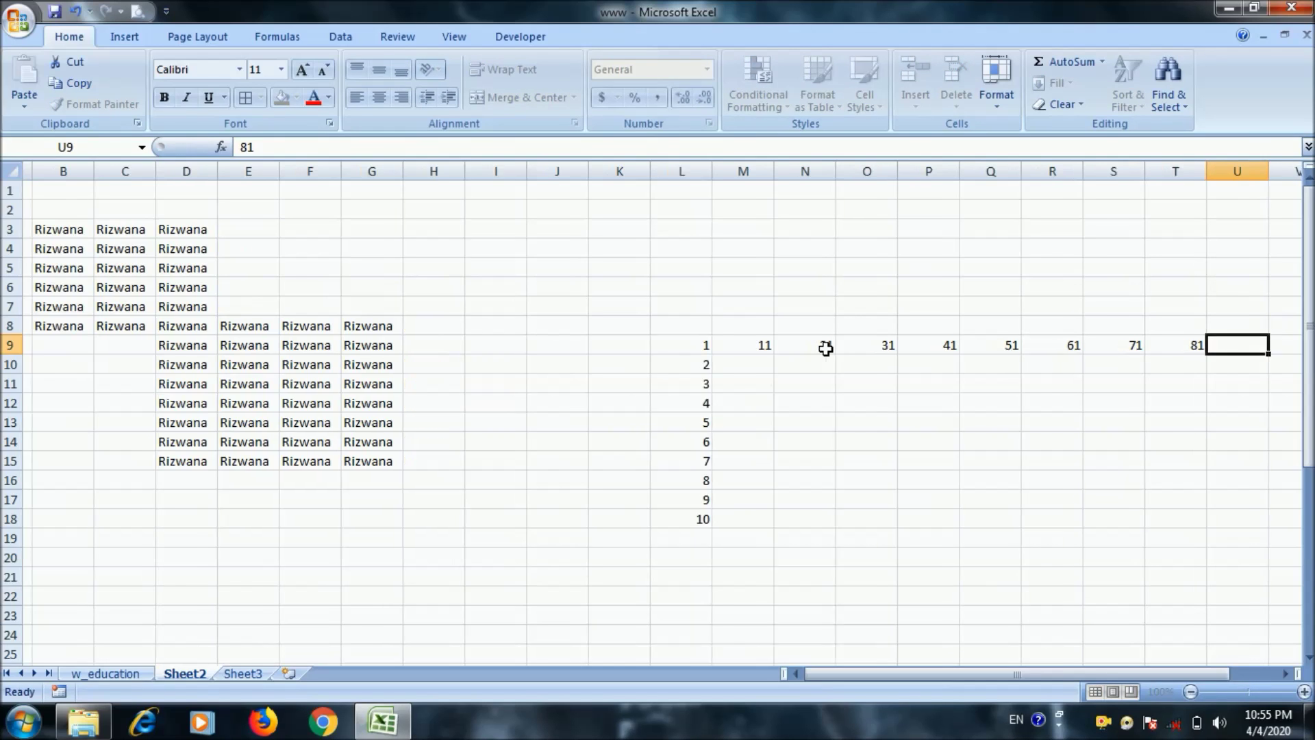
pyautogui.write('91')
pyautogui.click(866, 404)
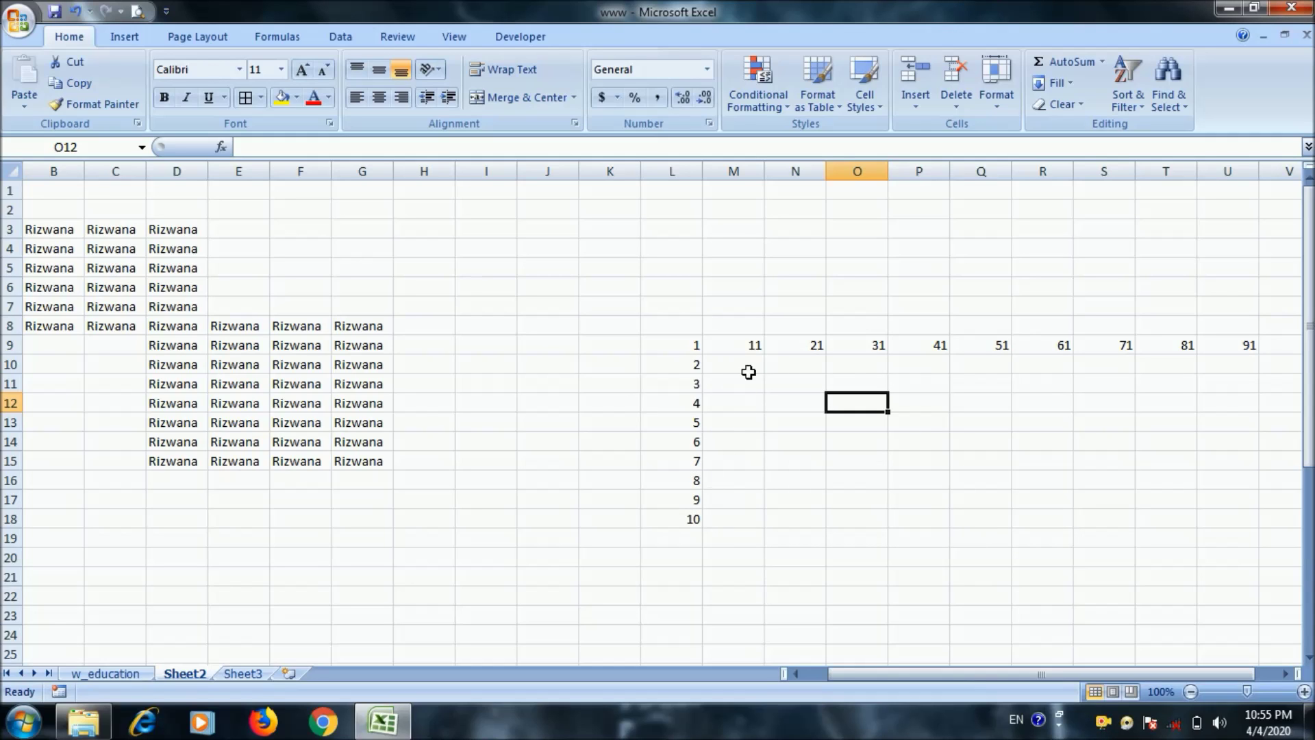
pyautogui.moveTo(748, 347)
pyautogui.mouseDown()
pyautogui.moveTo(1212, 541)
pyautogui.moveTo(1207, 516)
pyautogui.mouseUp()
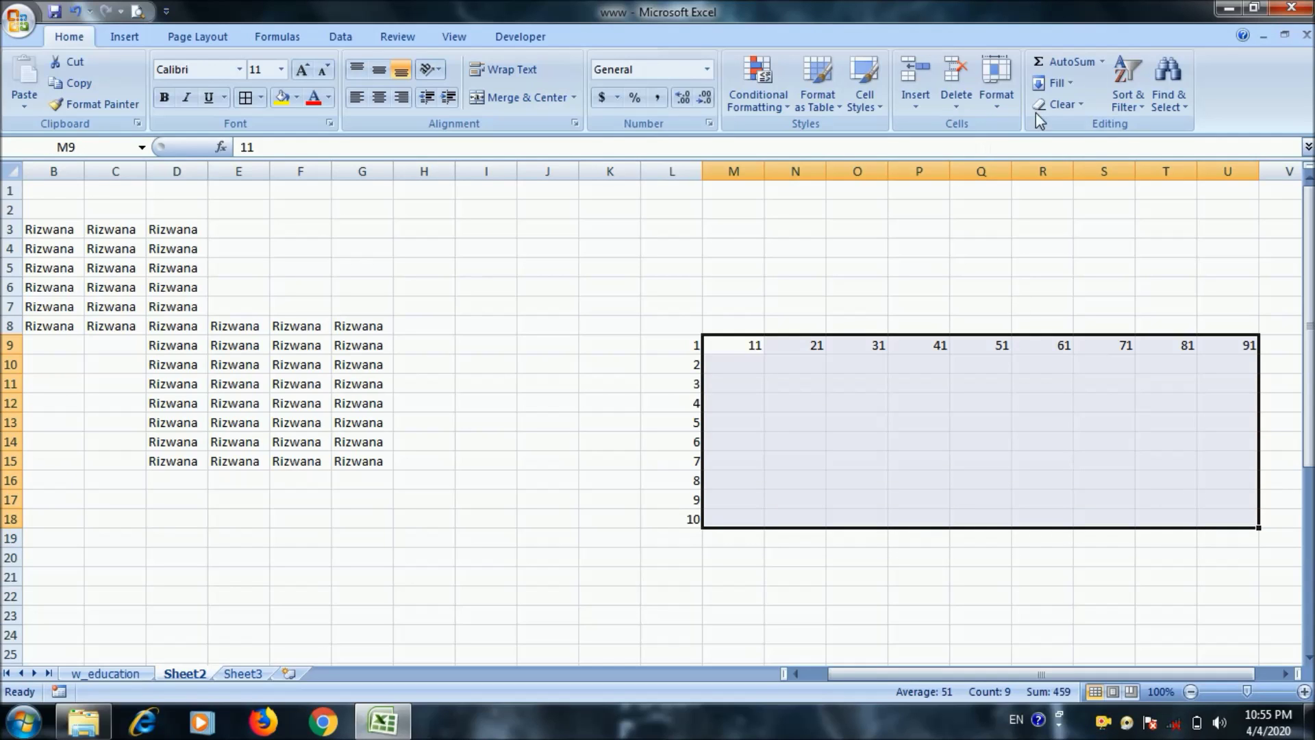
# Fill M9:U18 with a linear column series, step 1, stopping at 100
pyautogui.click(1075, 85)
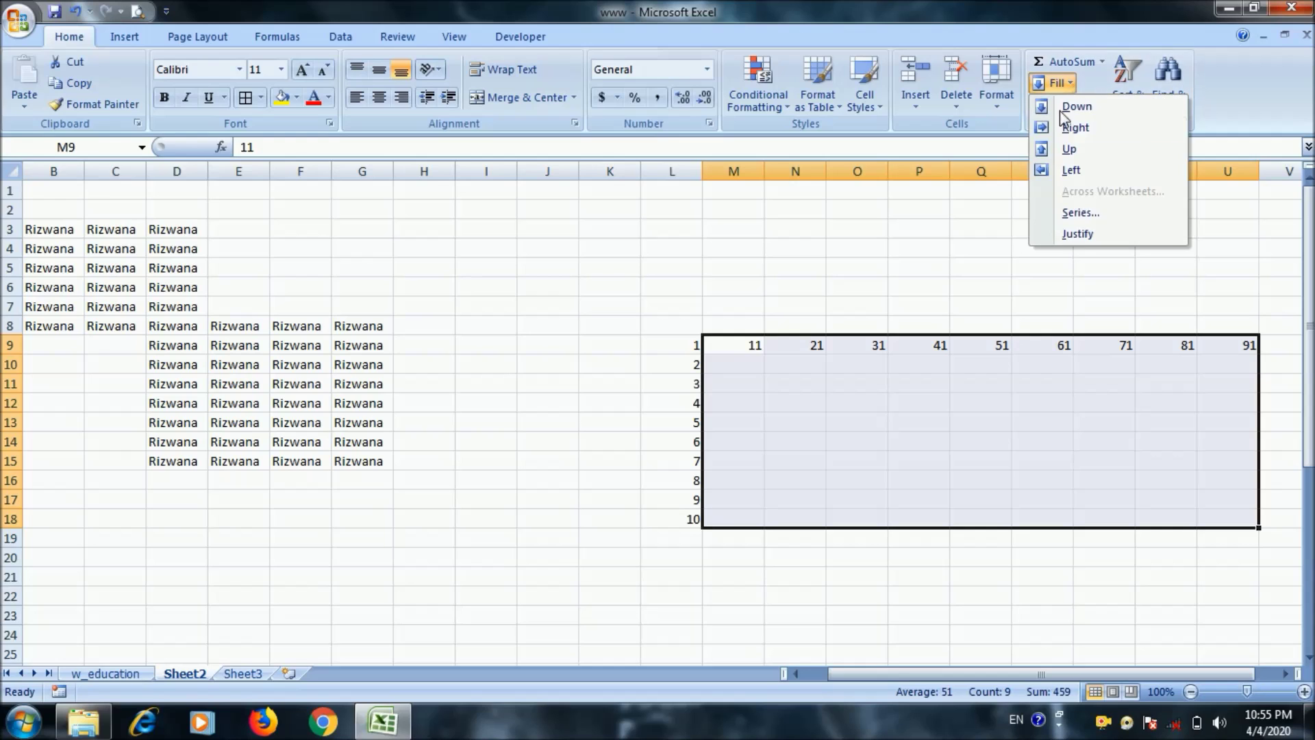
pyautogui.click(1080, 208)
pyautogui.write('100')
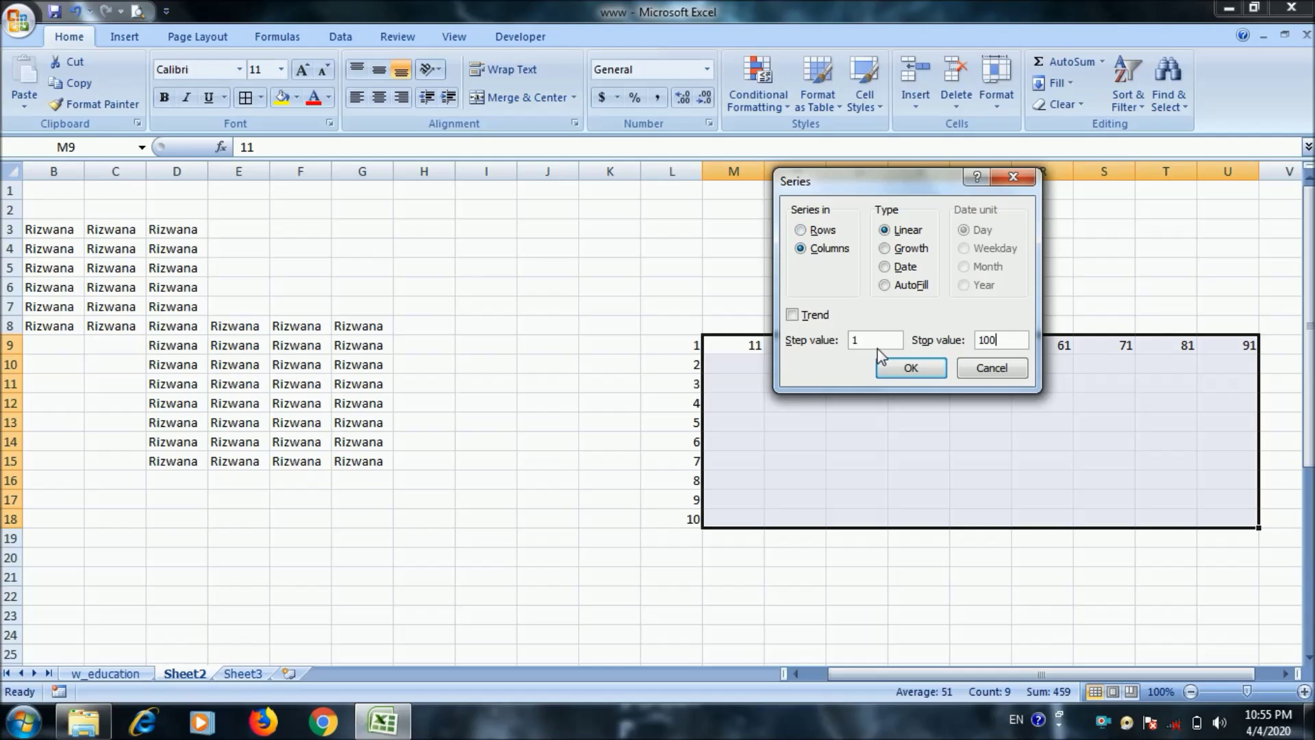
pyautogui.click(910, 368)
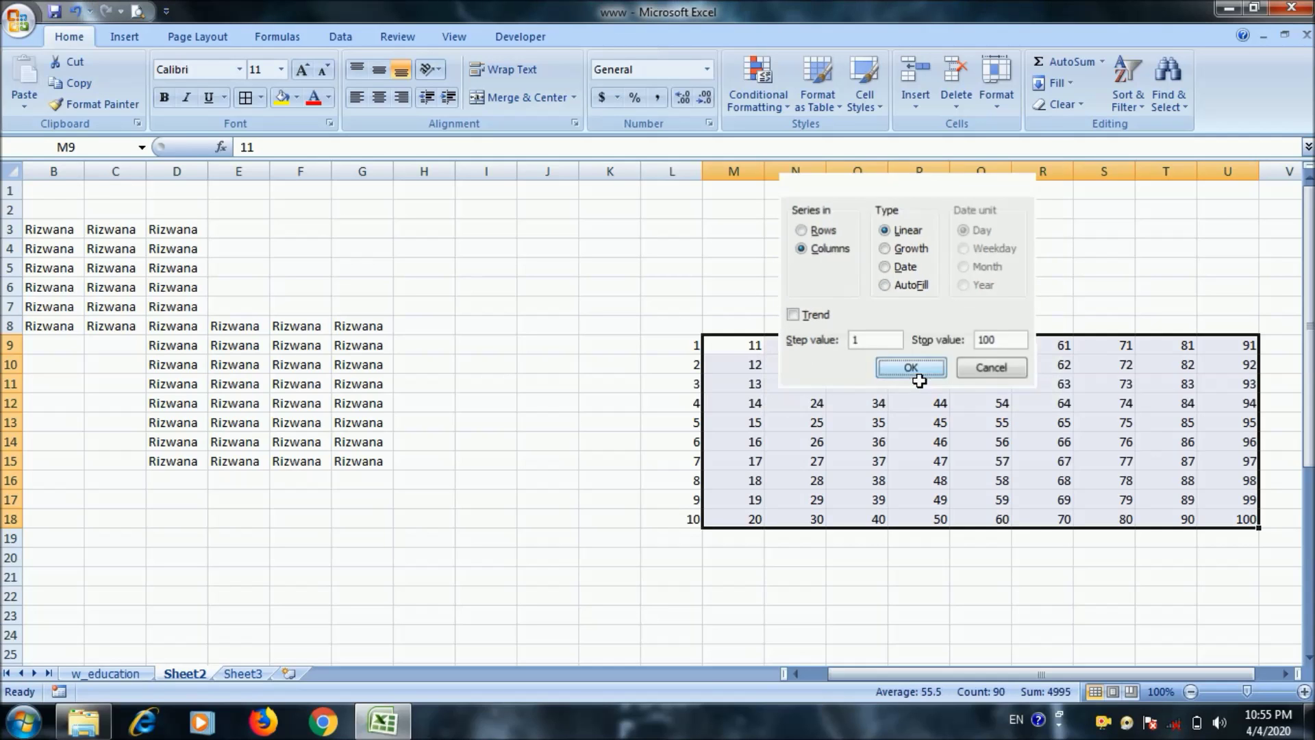
pyautogui.click(863, 563)
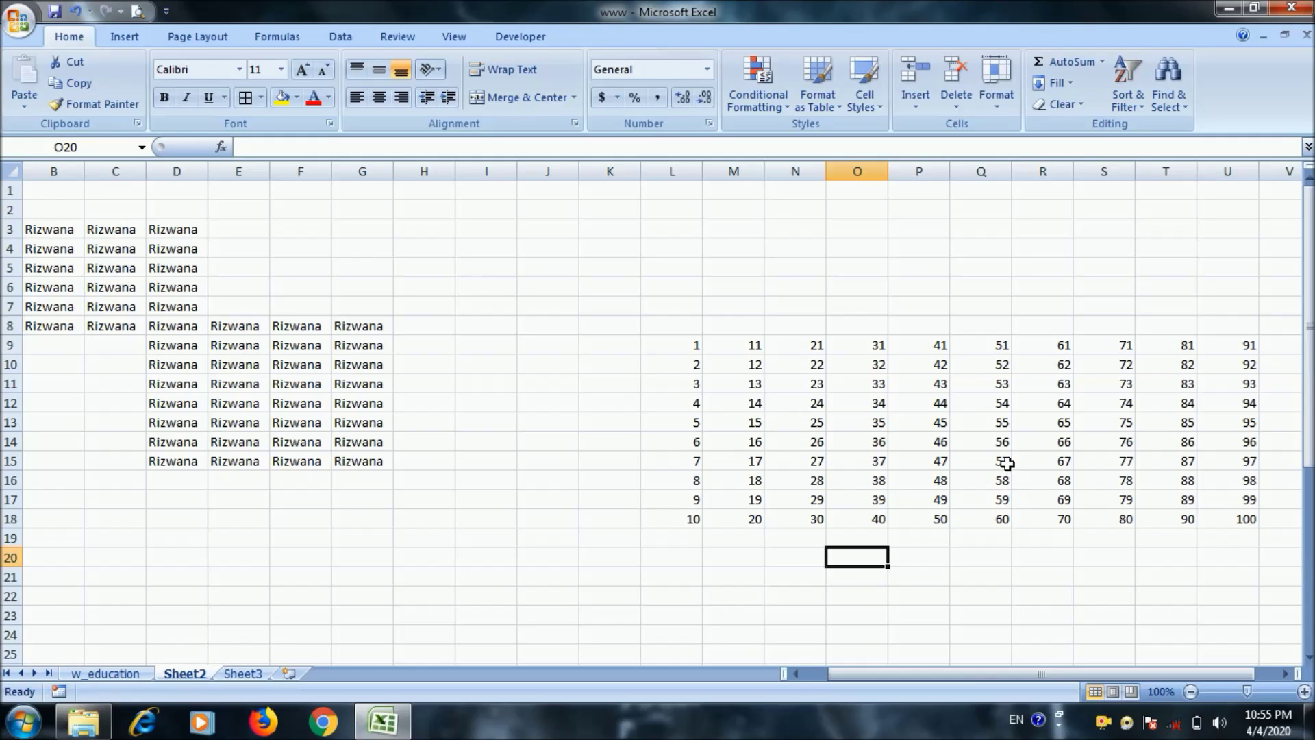
pyautogui.click(1075, 87)
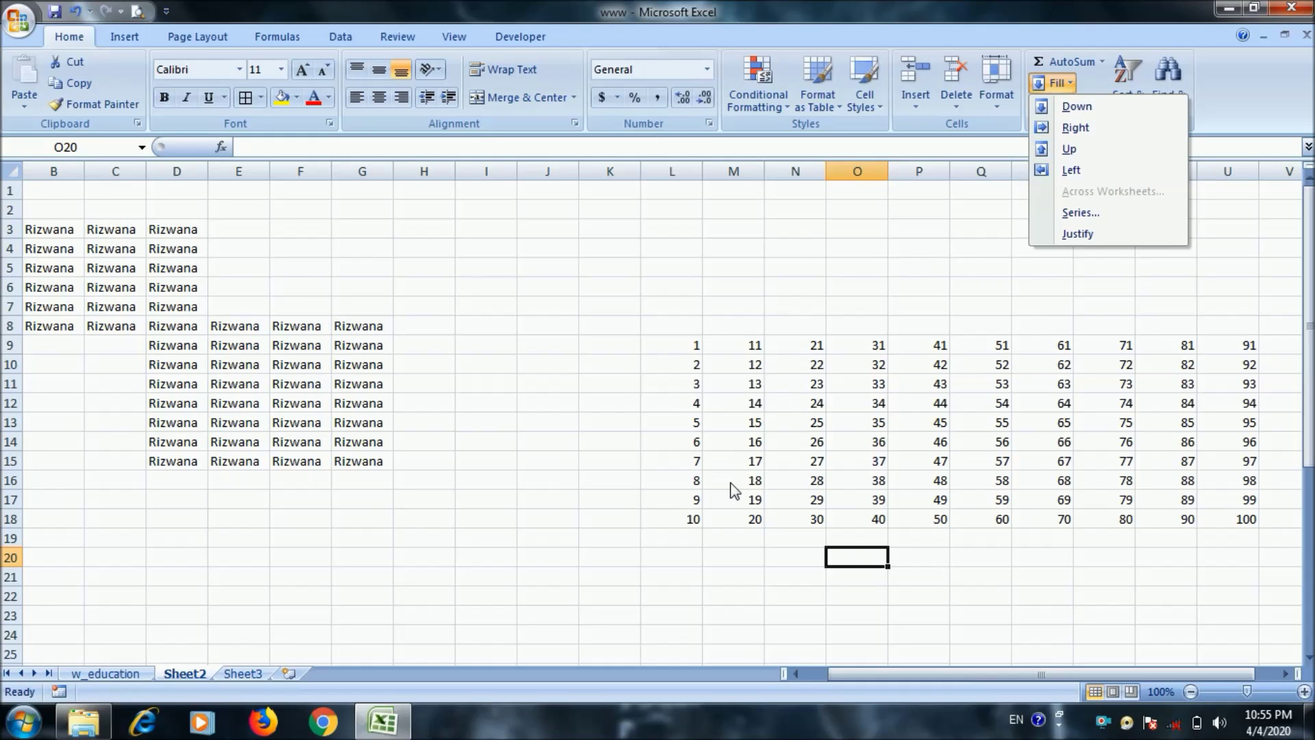
# Type seven student first names as one line in cell K21
pyautogui.click(568, 622)
pyautogui.click(596, 582)
pyautogui.scroll(-2, 941, 404)
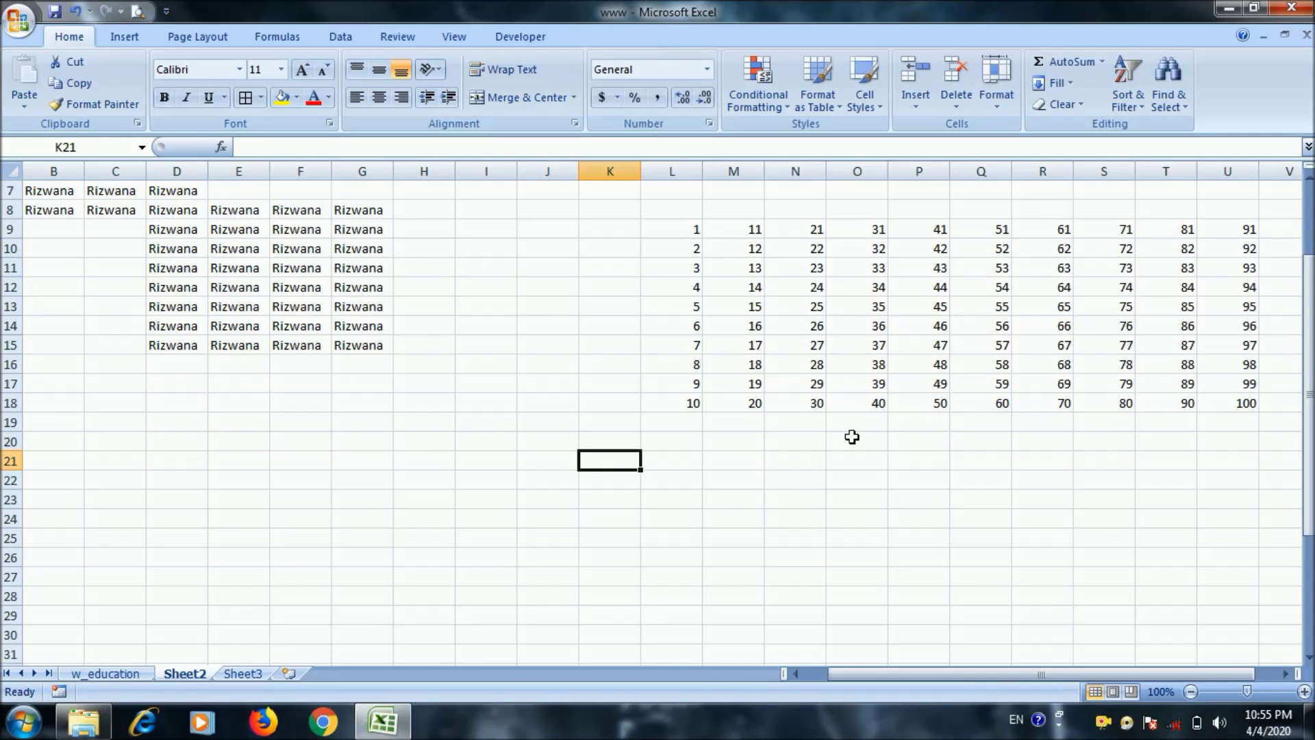
pyautogui.write('Sagufta Saniya ')
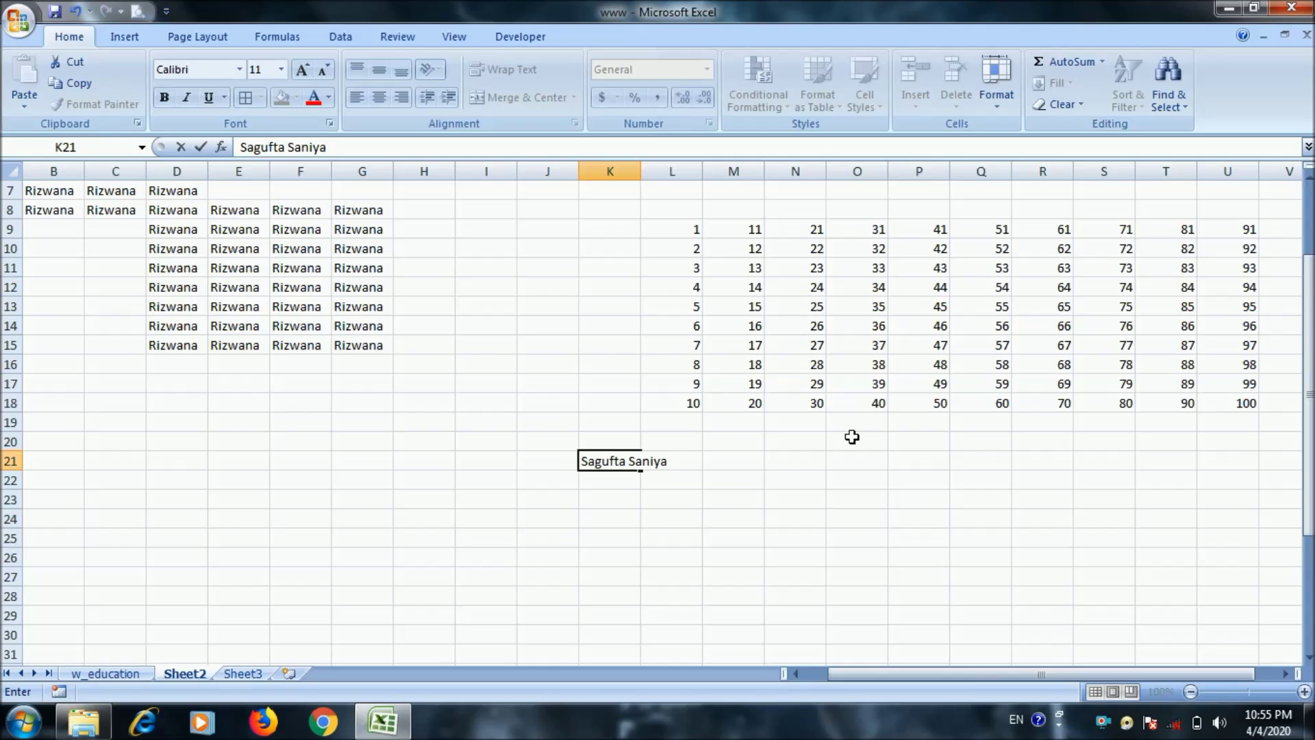
pyautogui.write('Ri')
pyautogui.write('zwana')
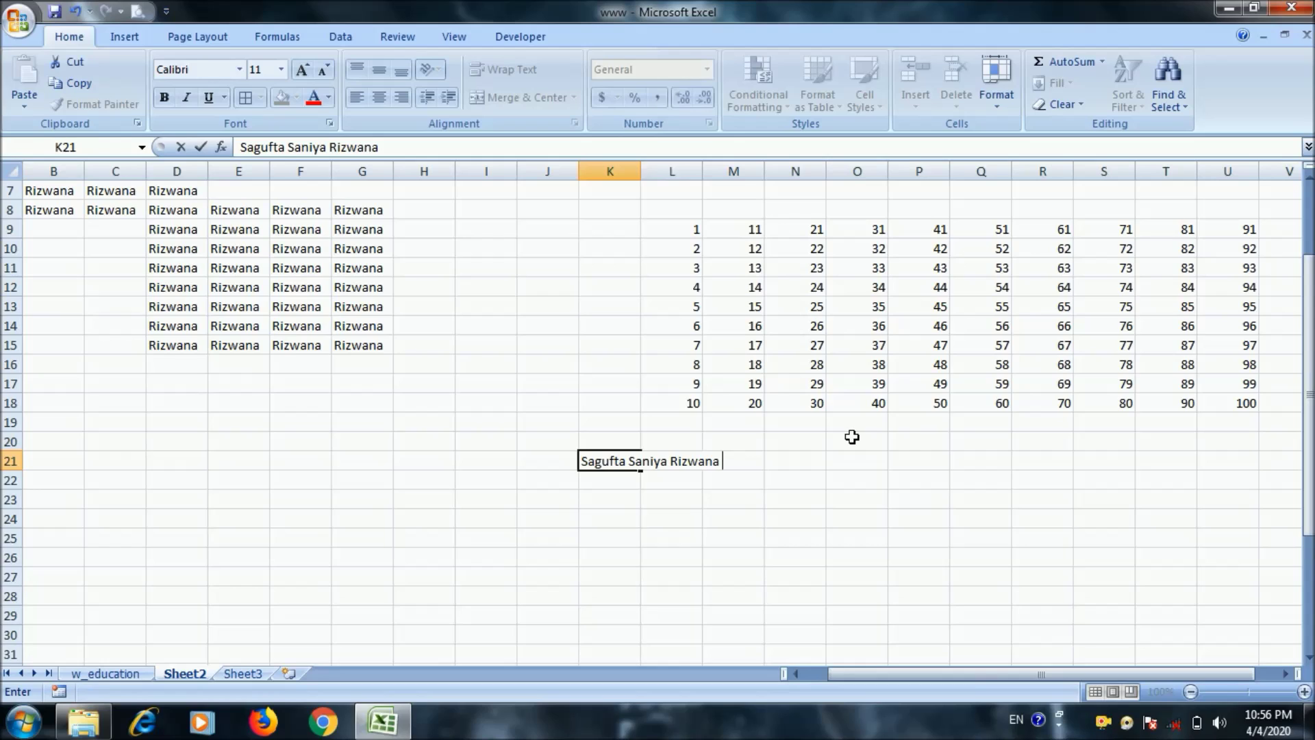
pyautogui.write(' Neha Jiya ')
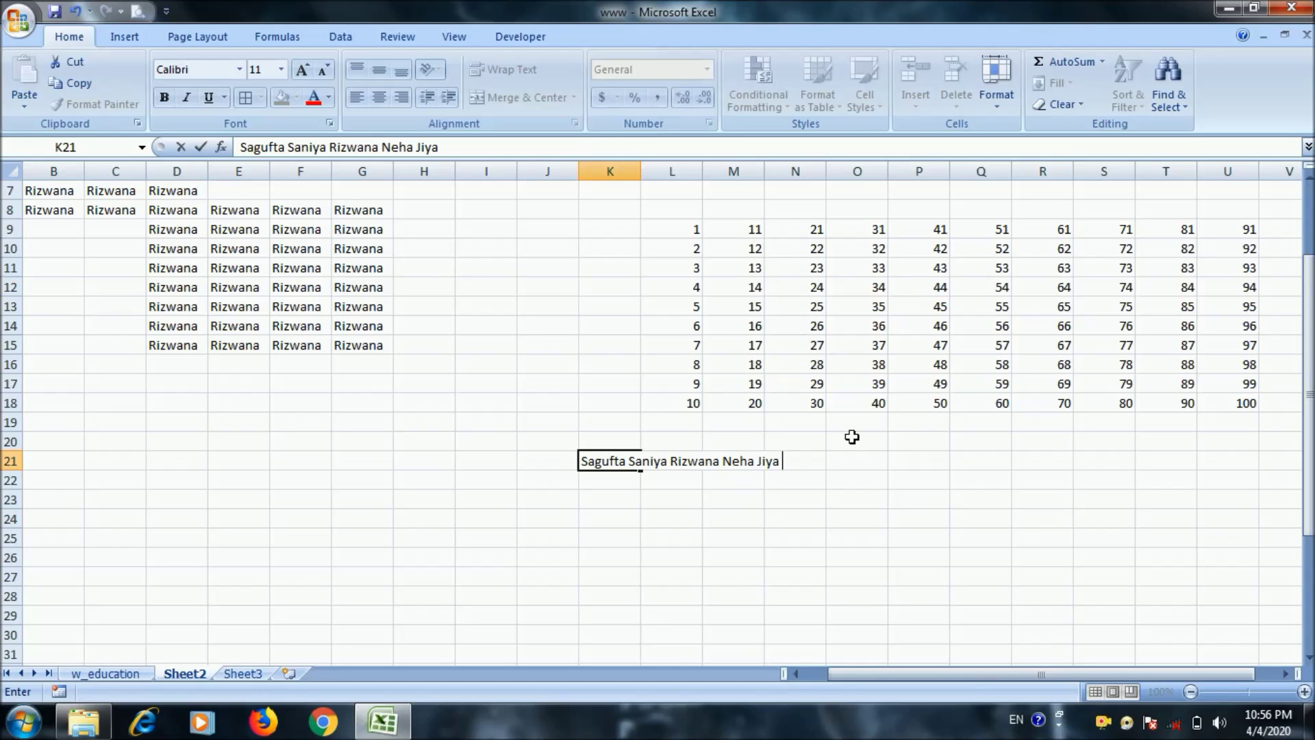
pyautogui.write('Manis')
pyautogui.write('ha Adil')
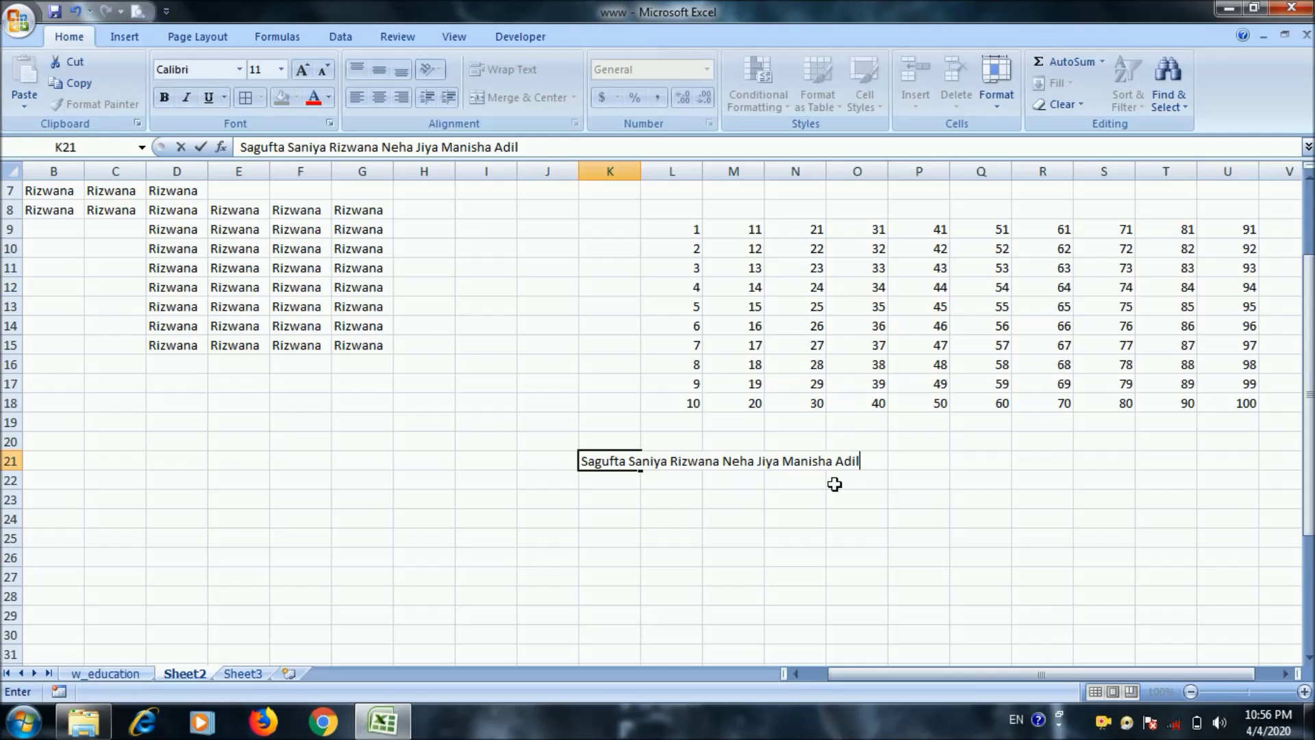
pyautogui.click(819, 510)
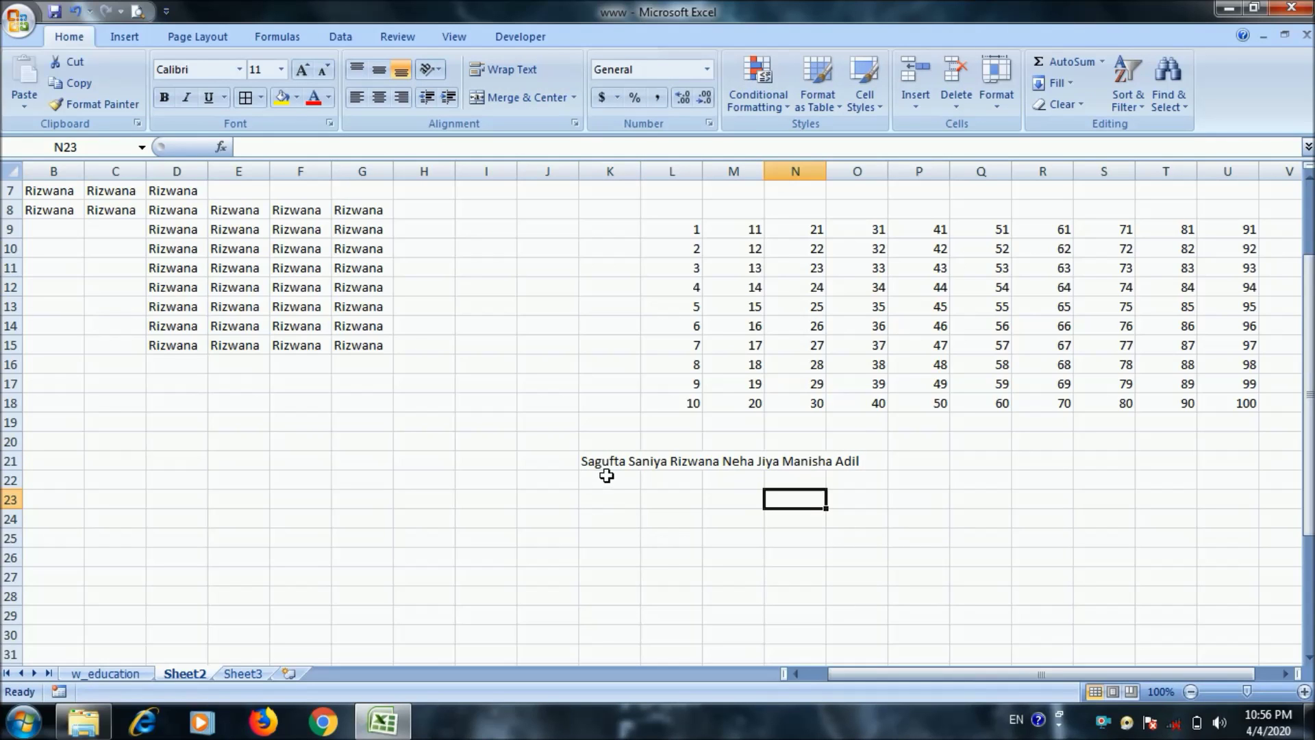
# Use Fill Justify to split the K21 names one per cell down K21:K27
pyautogui.click(638, 467)
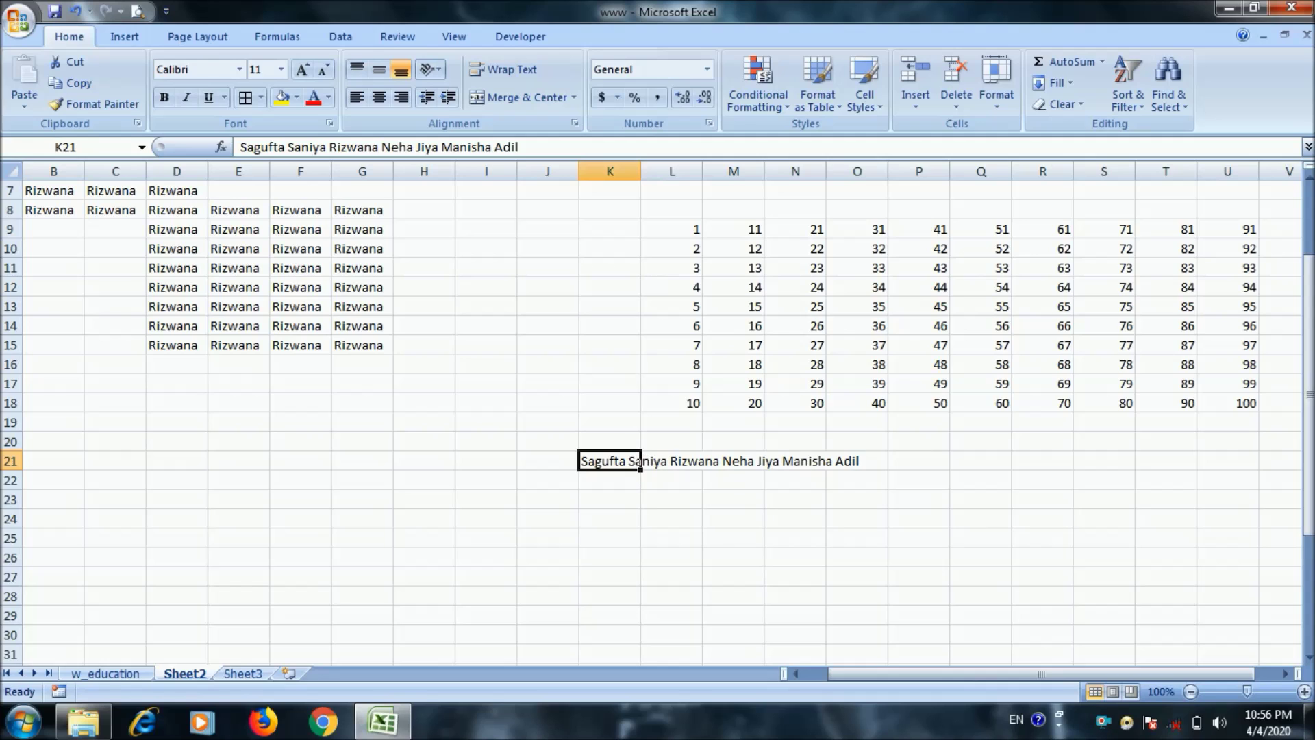
pyautogui.click(1067, 85)
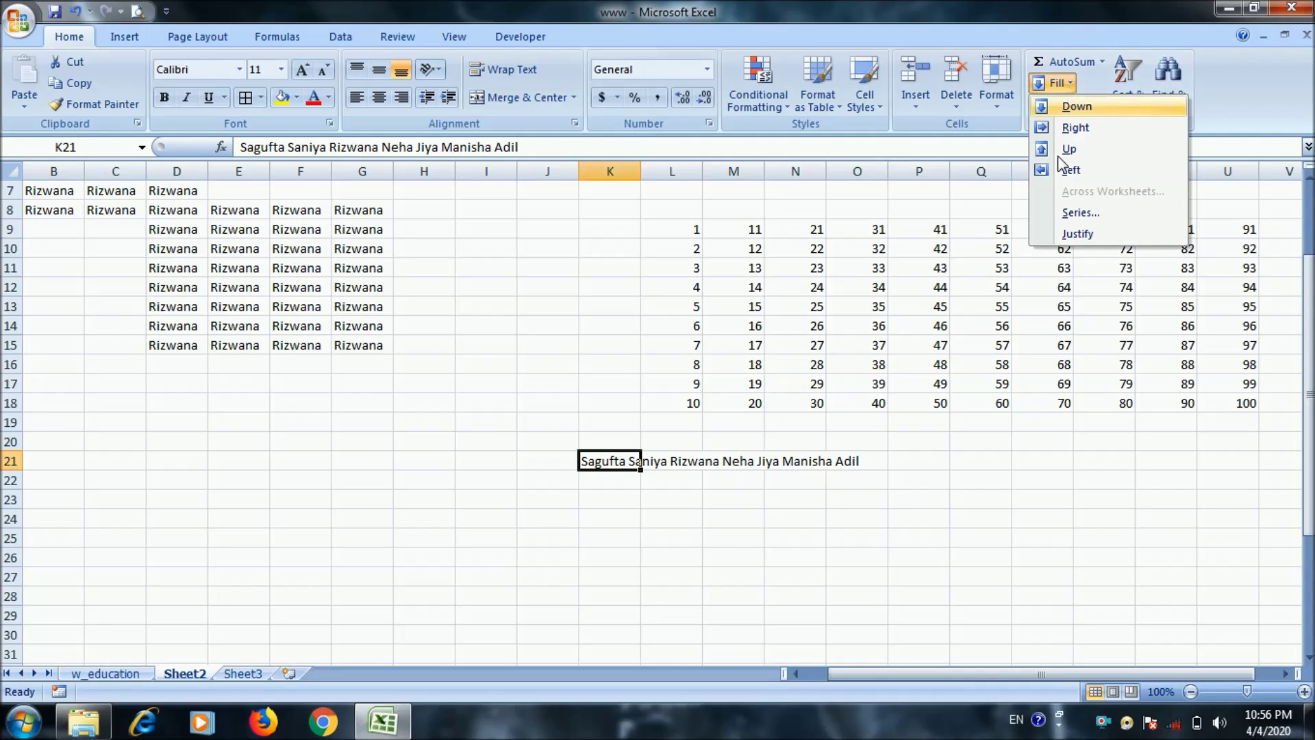
pyautogui.click(1072, 238)
pyautogui.click(619, 408)
pyautogui.click(674, 463)
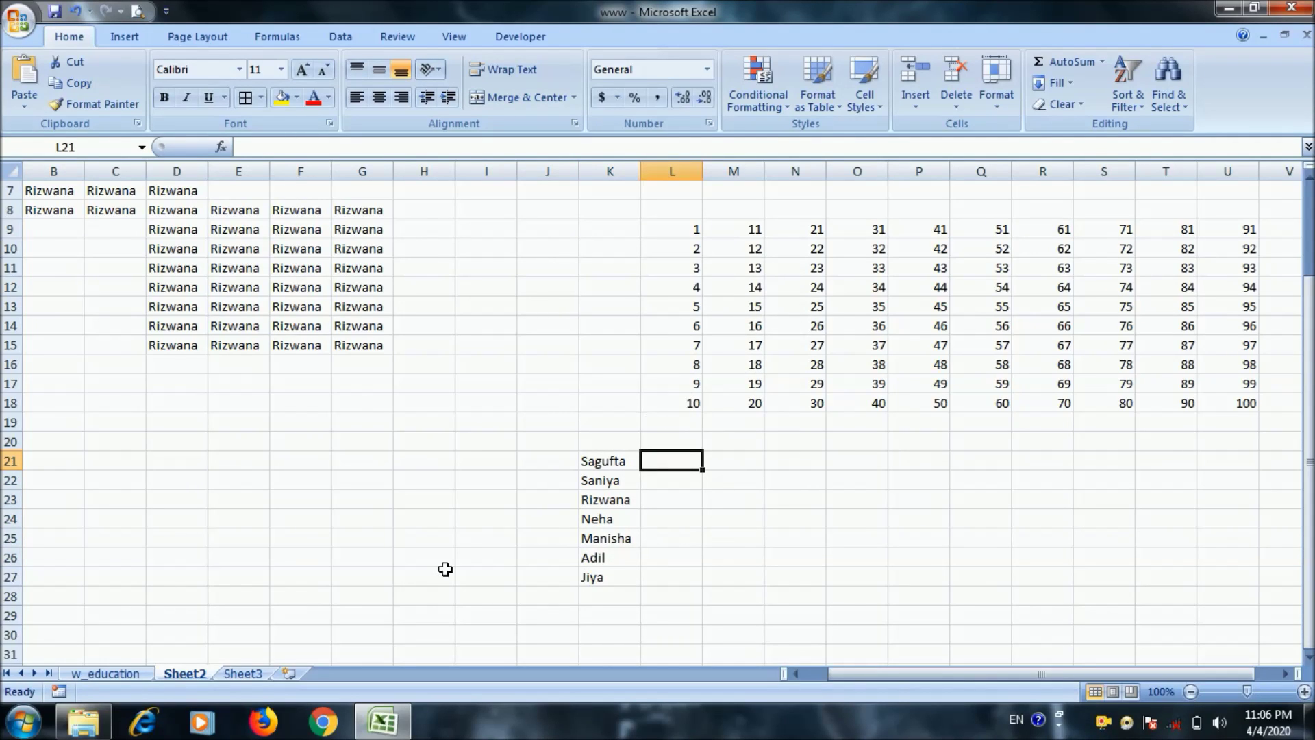
pyautogui.click(109, 676)
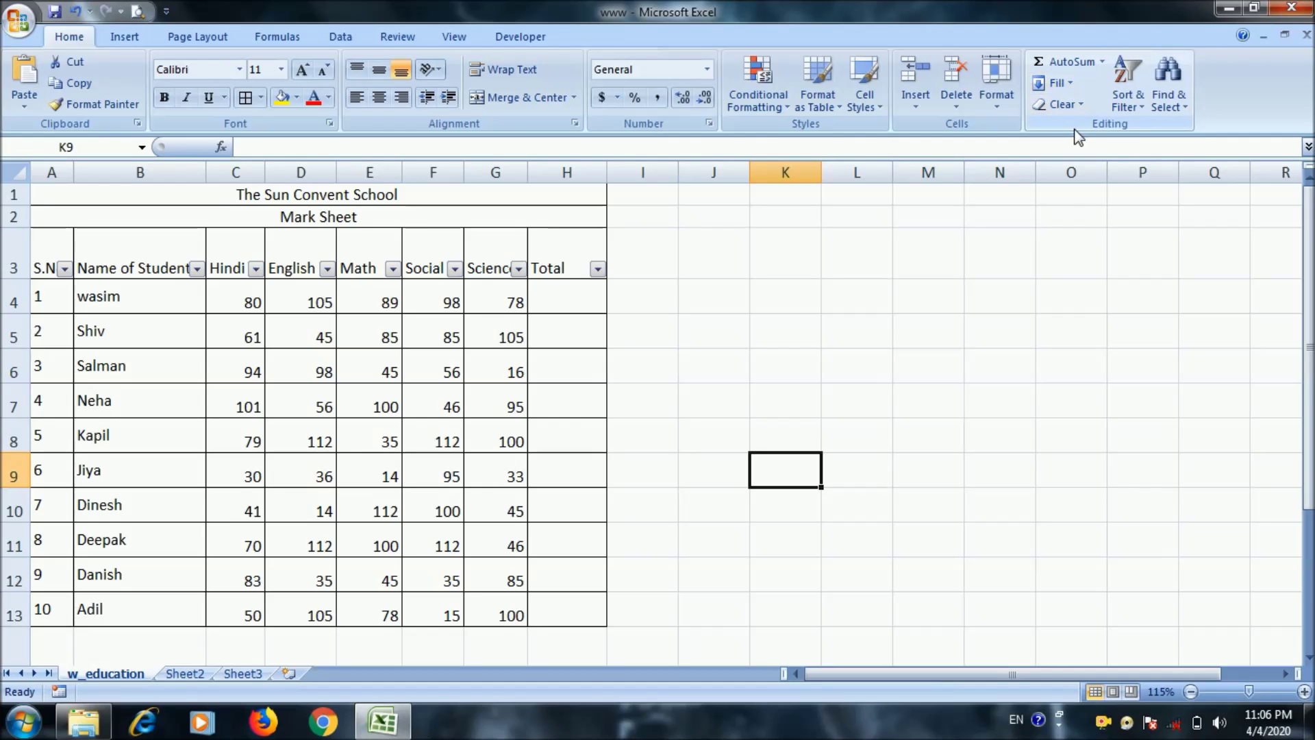
# Clear all formats from the A1:H13 mark sheet table, then undo to restore them
pyautogui.click(1075, 81)
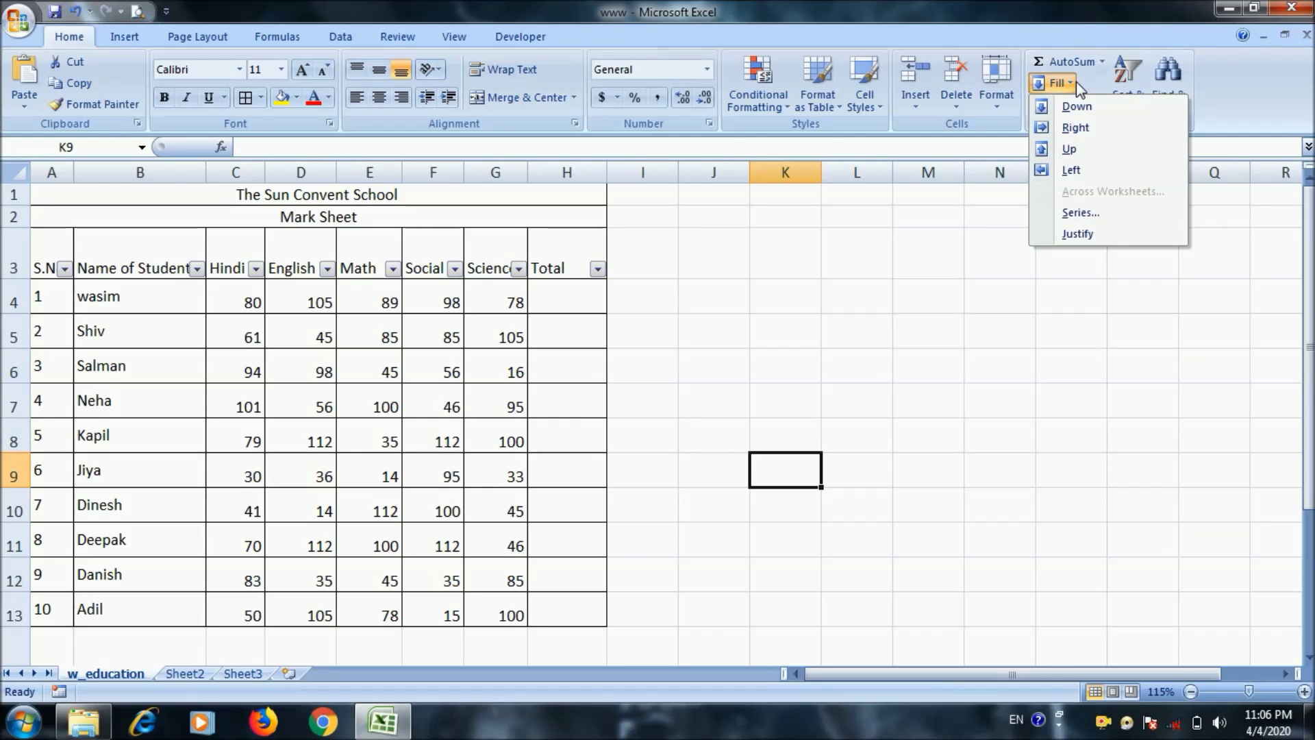
pyautogui.click(1017, 122)
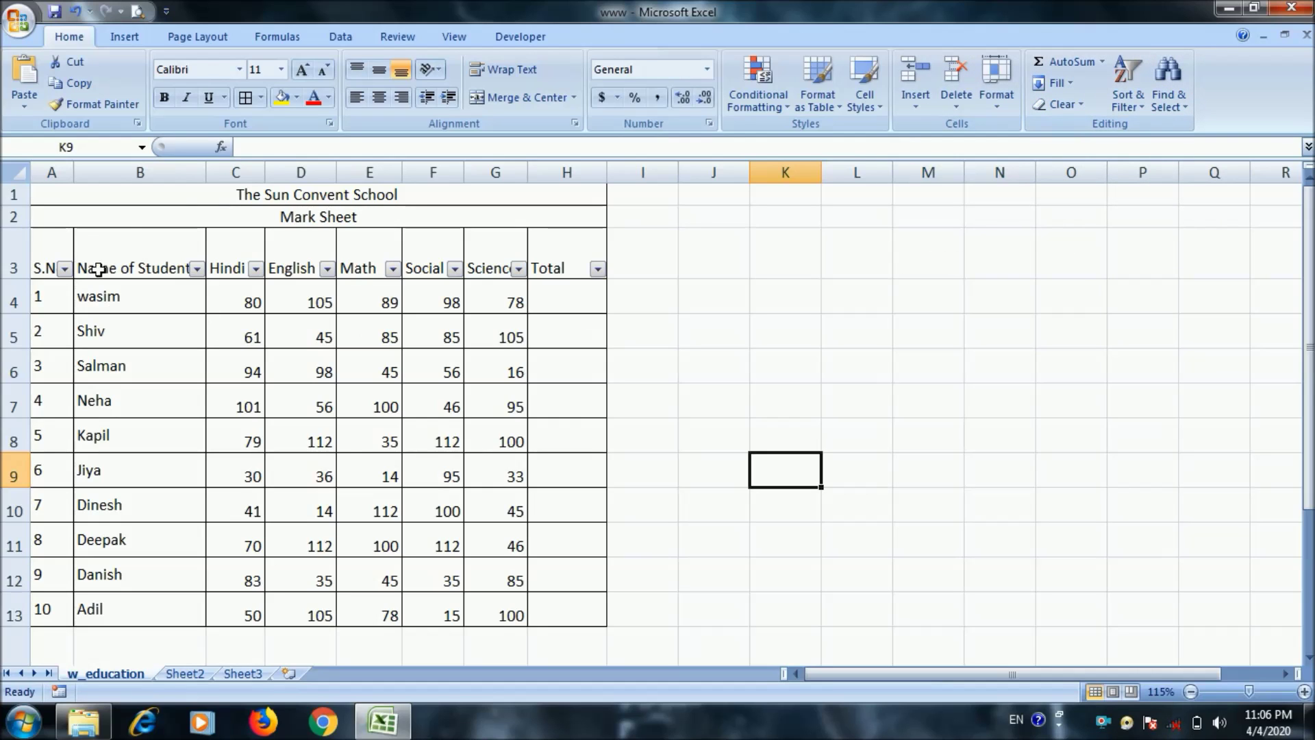
pyautogui.moveTo(178, 199); pyautogui.dragTo(258, 613)
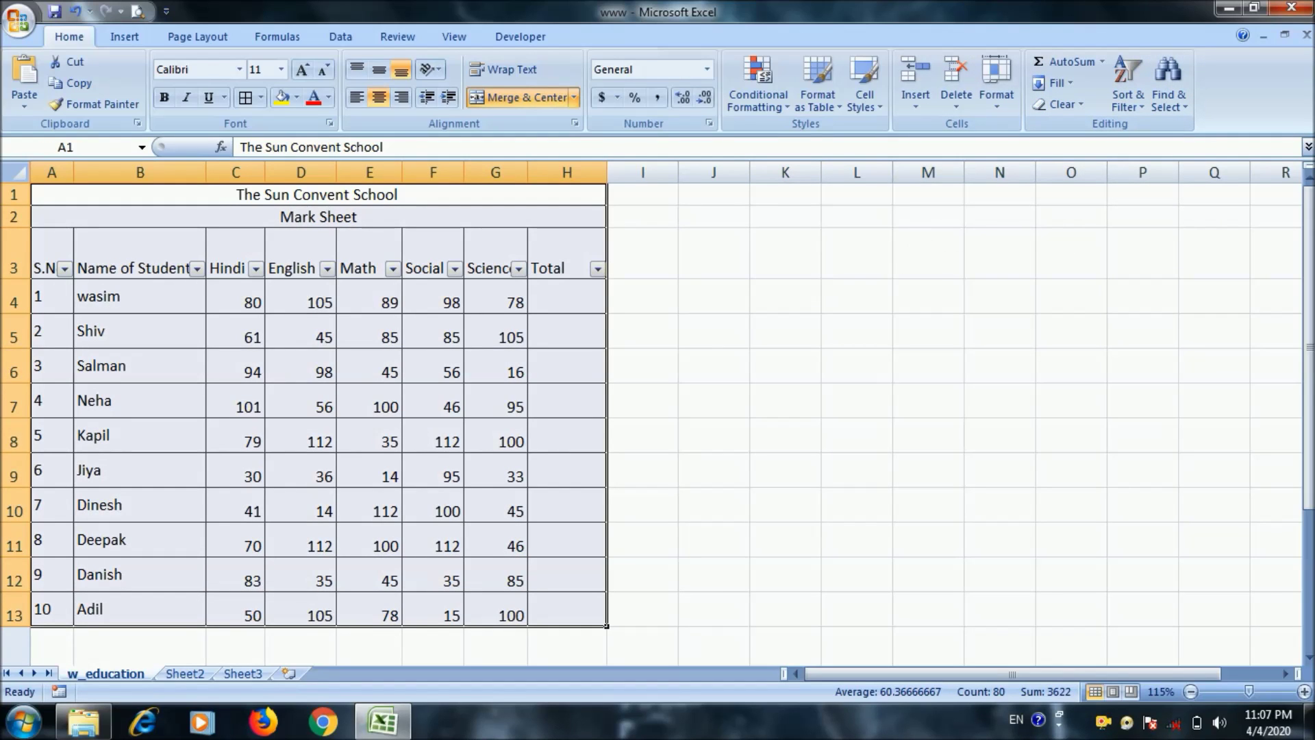
pyautogui.click(1074, 106)
pyautogui.click(1090, 150)
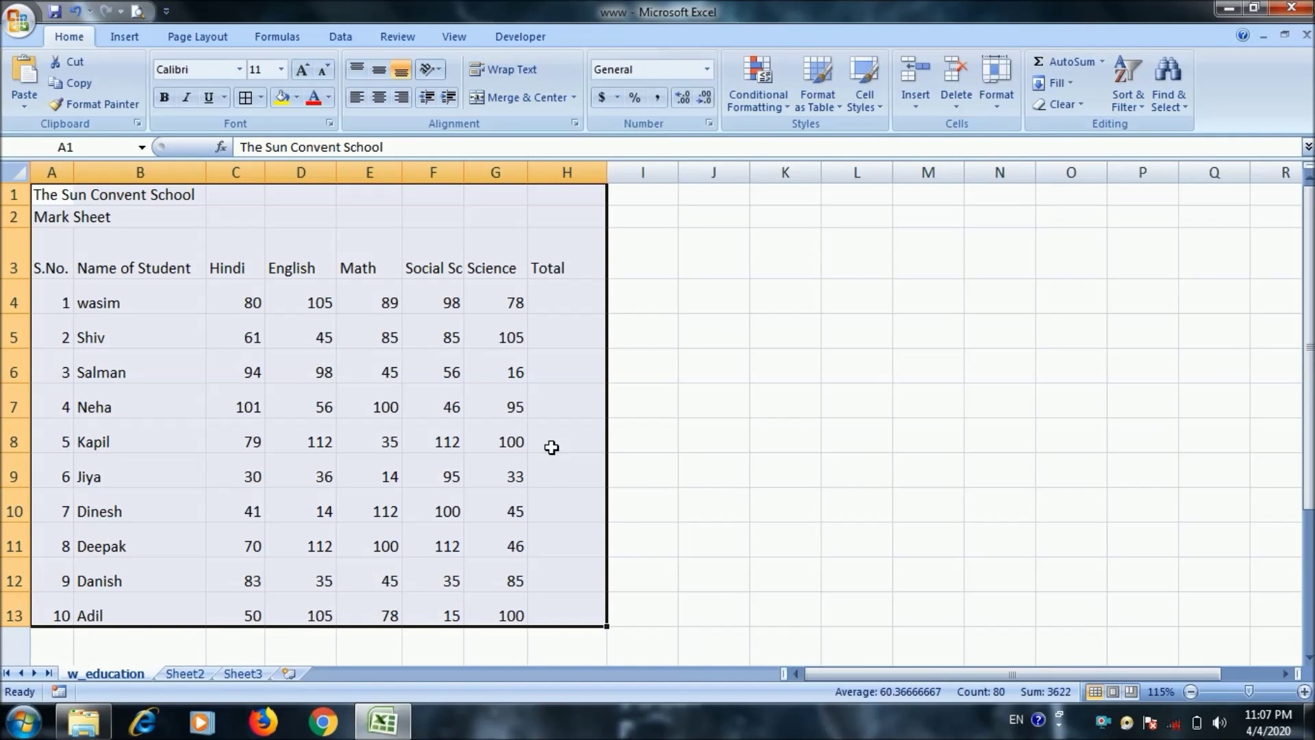
pyautogui.hotkey('ctrl', 'z')
pyautogui.click(808, 446)
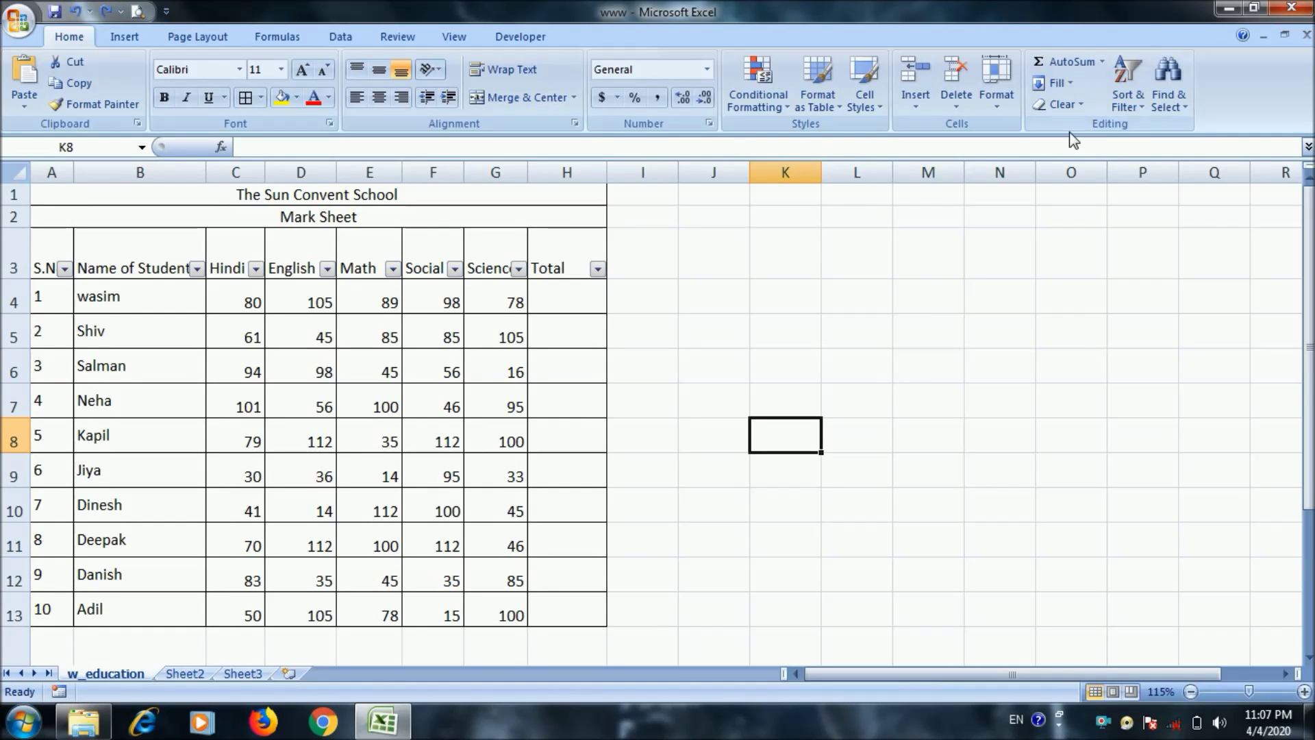
# Turn off AutoFilter on the A3:H3 header row of the mark sheet
pyautogui.click(1137, 105)
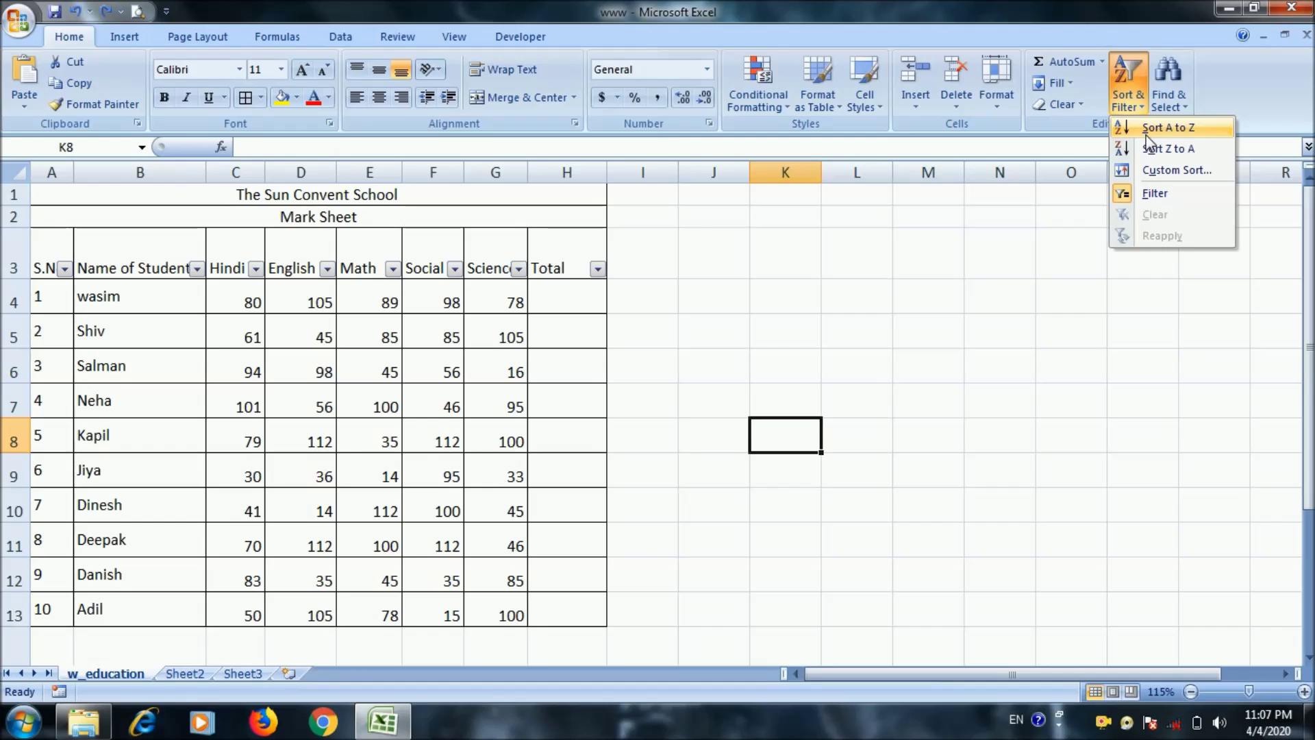
pyautogui.click(971, 322)
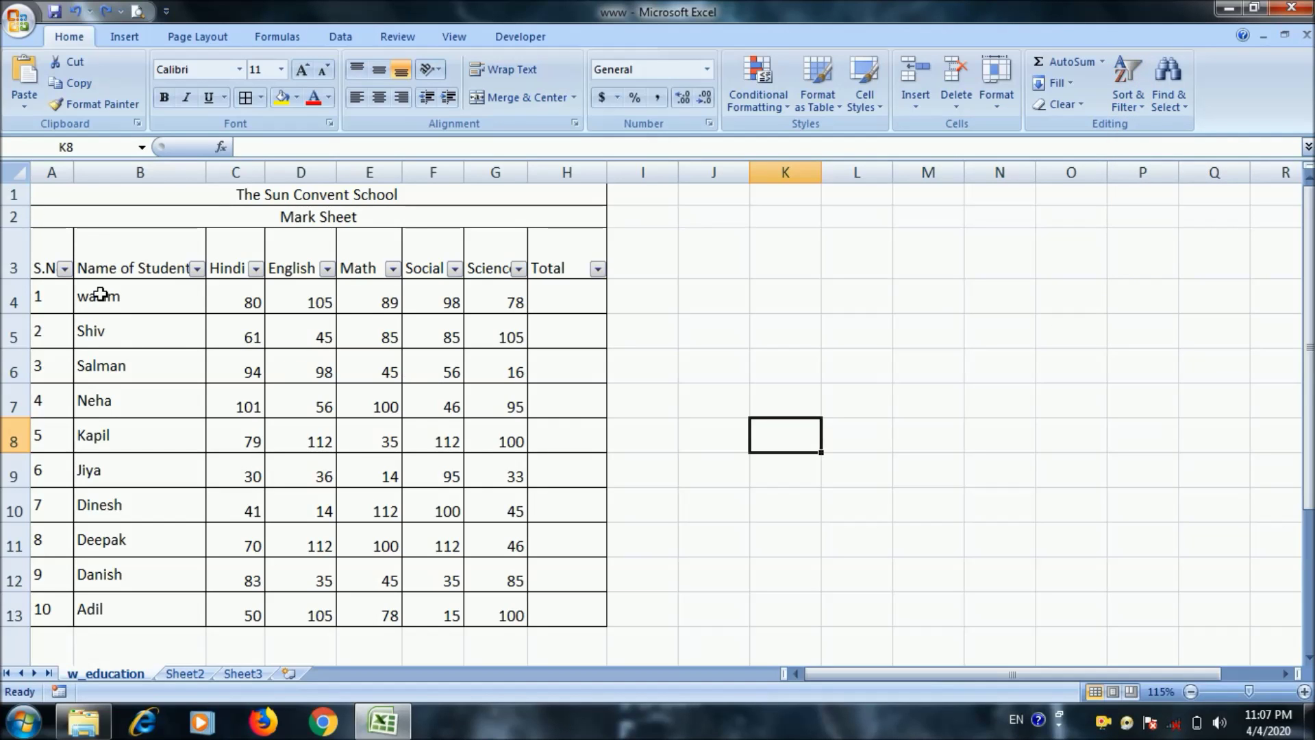
pyautogui.moveTo(40, 267)
pyautogui.mouseDown()
pyautogui.moveTo(600, 269)
pyautogui.moveTo(572, 267)
pyautogui.mouseUp()
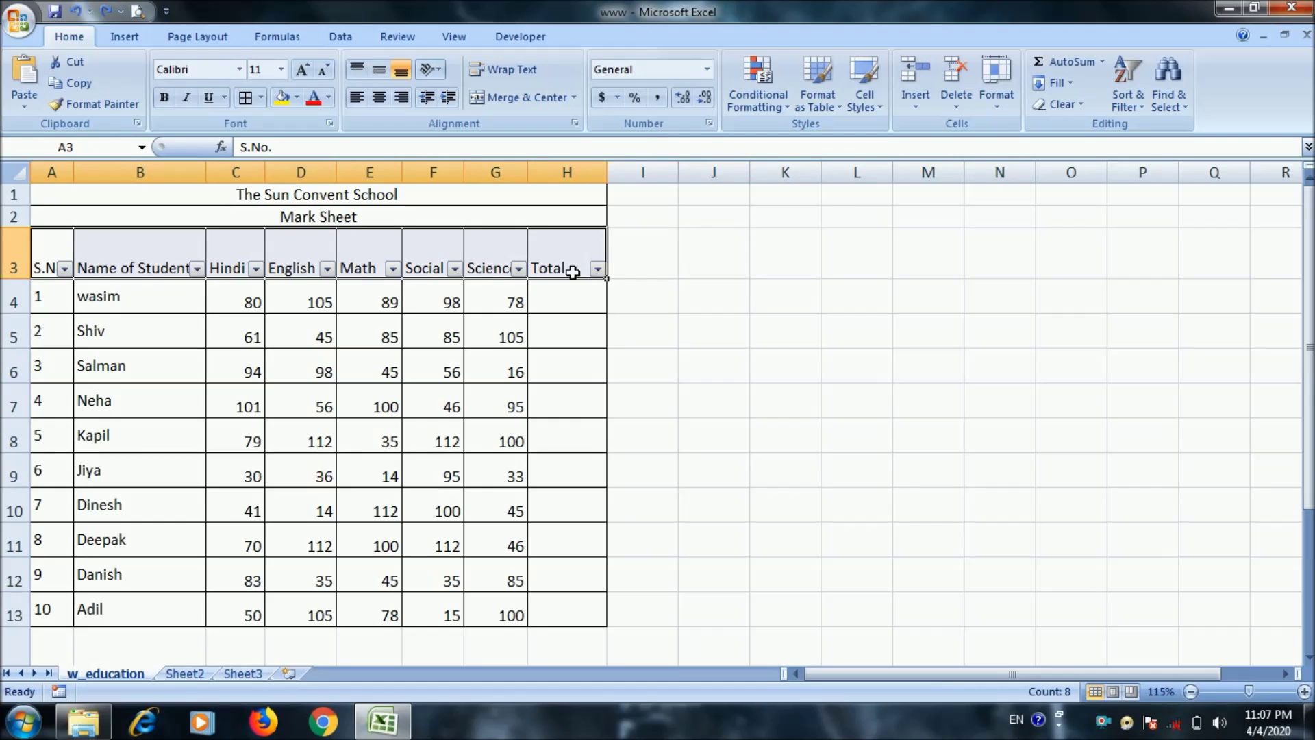
pyautogui.click(1140, 93)
pyautogui.click(1153, 196)
pyautogui.click(705, 339)
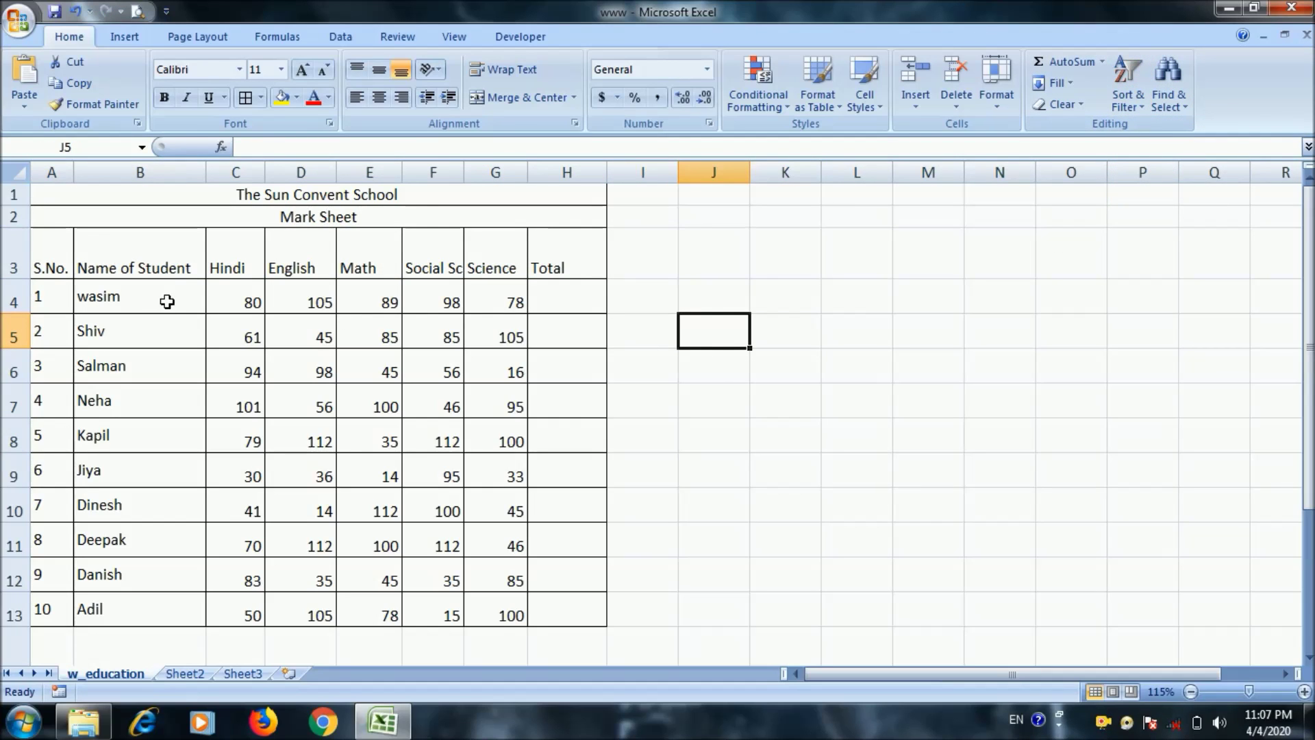
# Sort only the student names in B4:B13 A to Z, keeping the current selection
pyautogui.moveTo(144, 301); pyautogui.dragTo(145, 612)
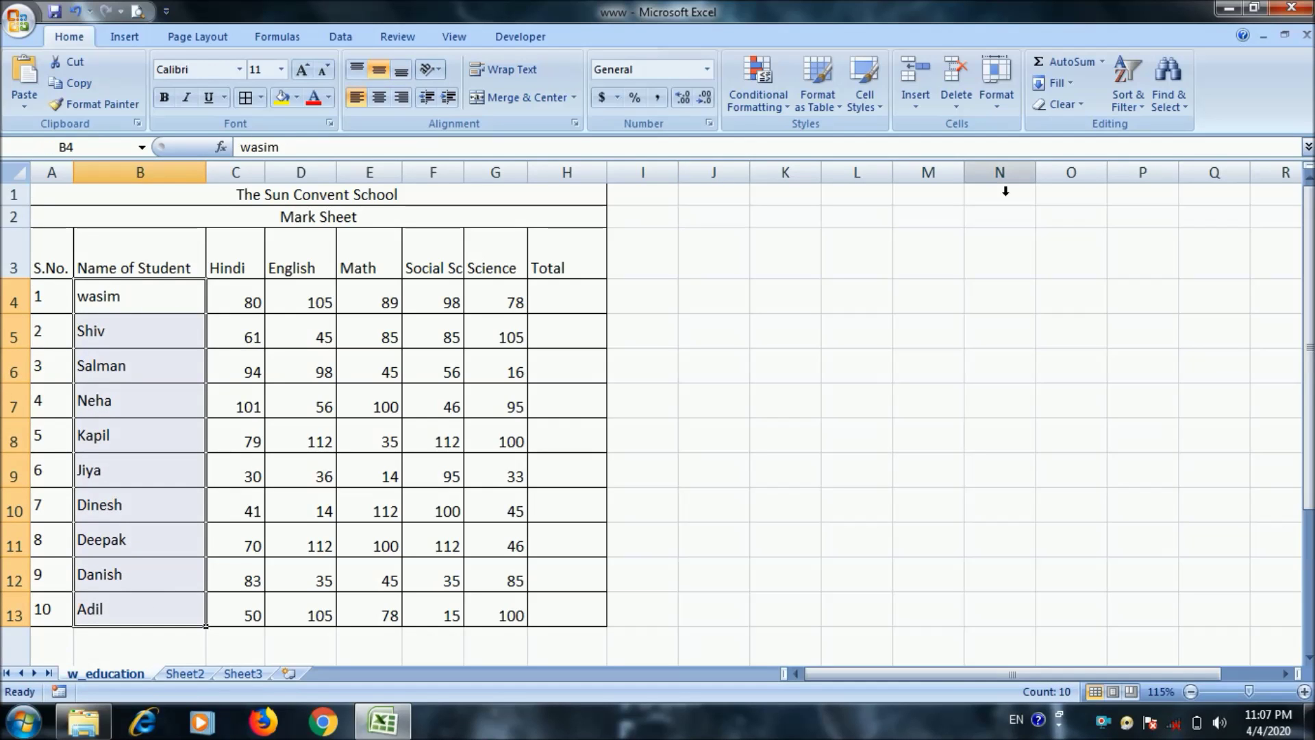
pyautogui.click(1141, 109)
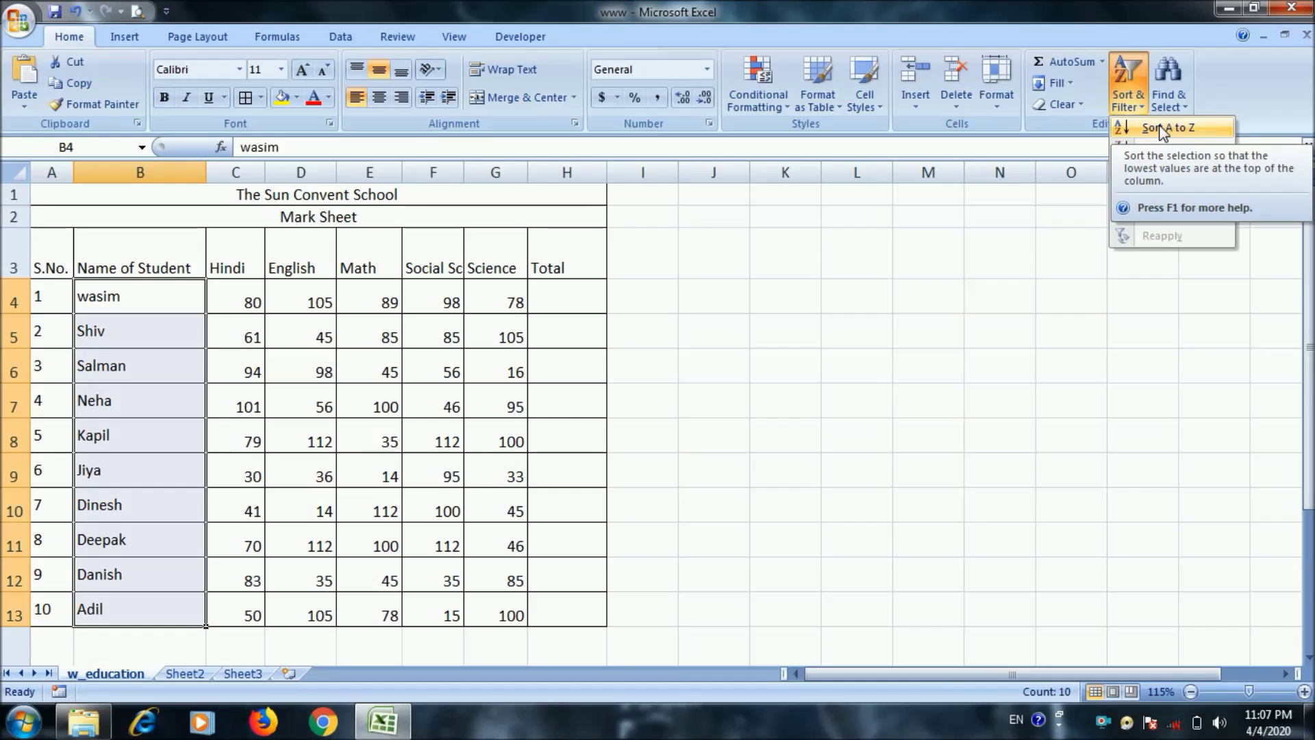
pyautogui.click(1163, 130)
pyautogui.click(837, 310)
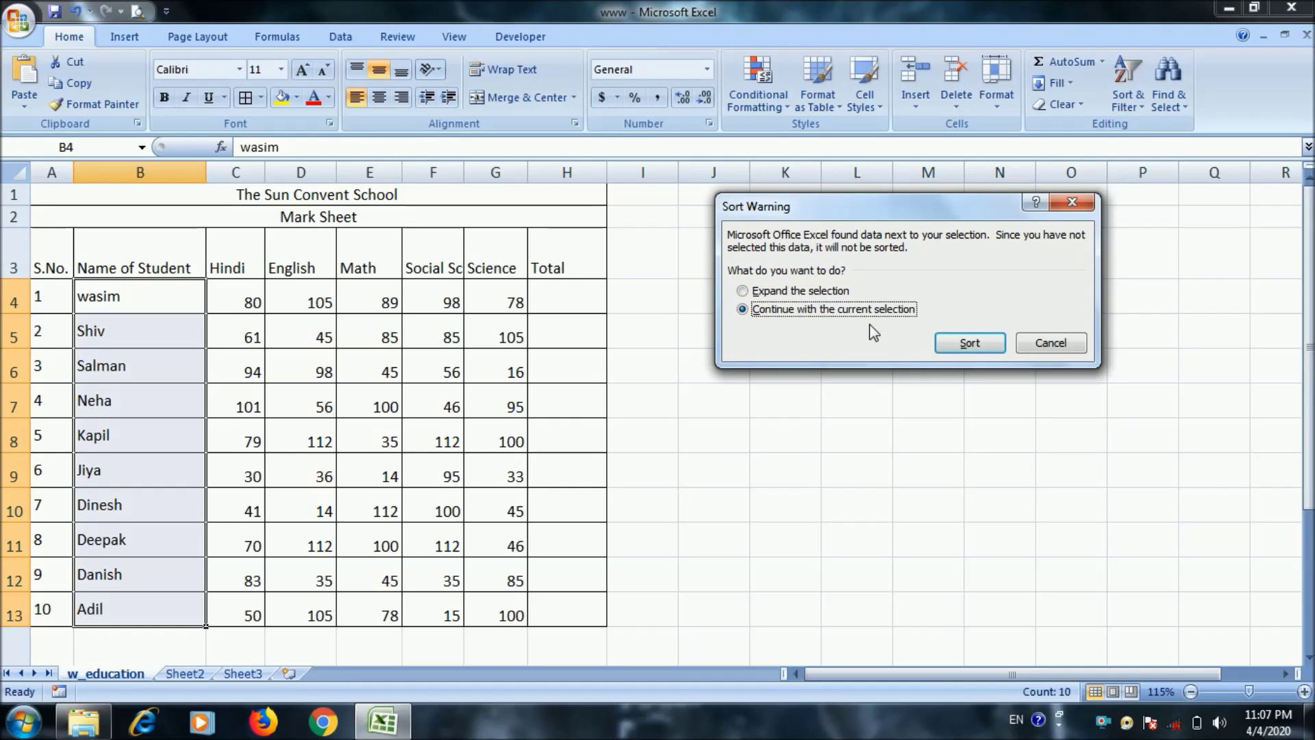
pyautogui.click(981, 344)
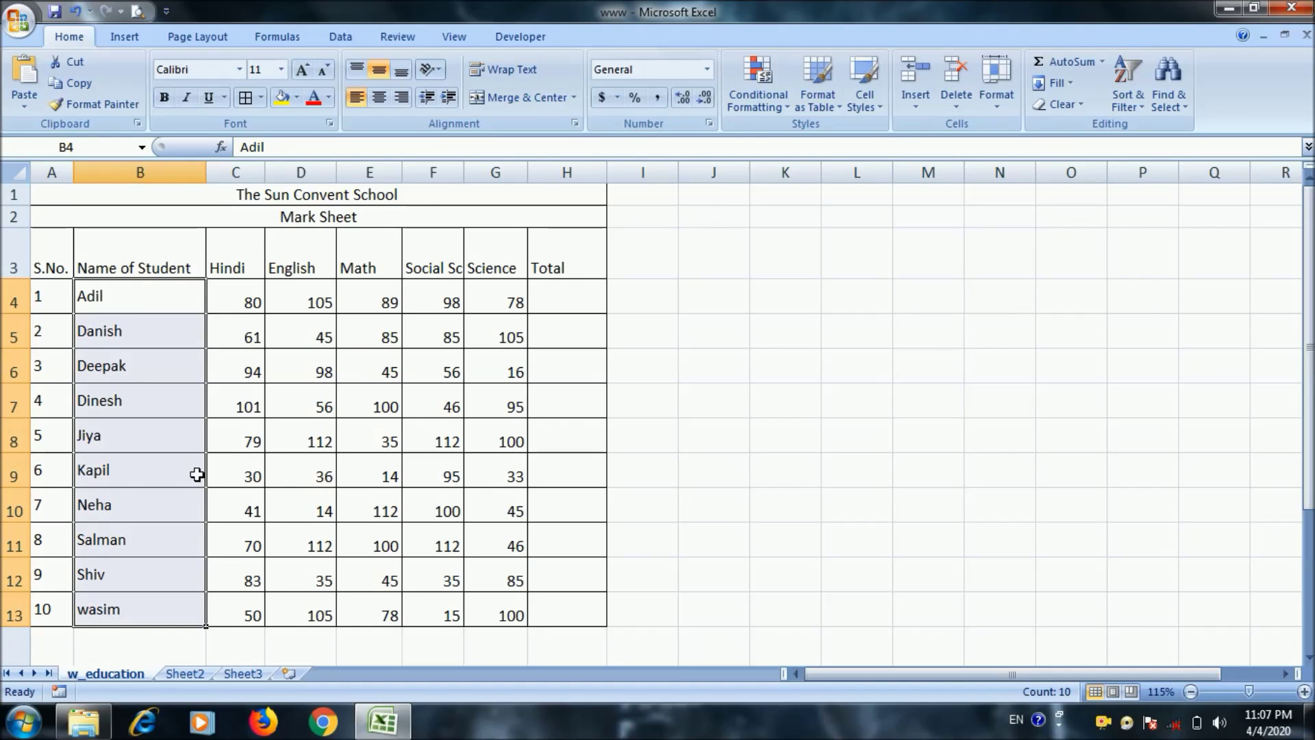
# Re-sort the B4:B13 names Z to A, again sorting the selection alone
pyautogui.click(1137, 107)
pyautogui.click(1166, 148)
pyautogui.click(856, 310)
pyautogui.click(962, 346)
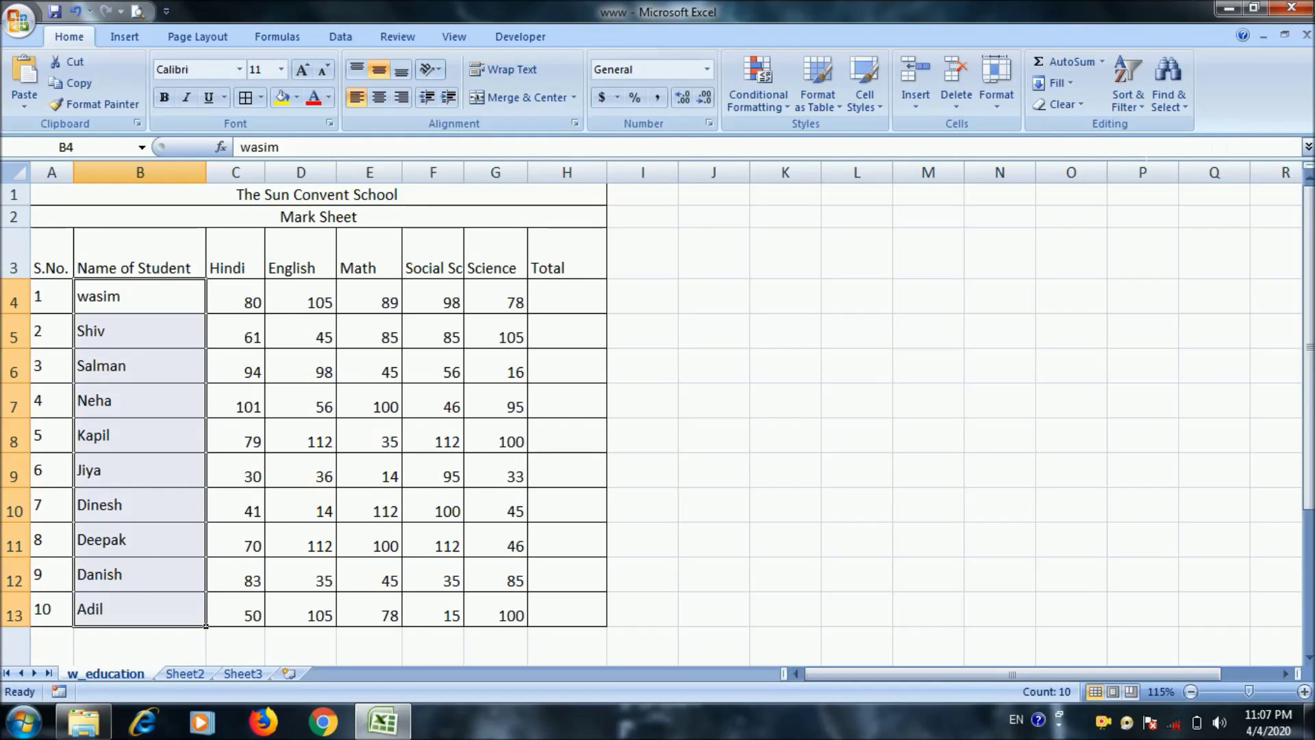
pyautogui.click(1116, 108)
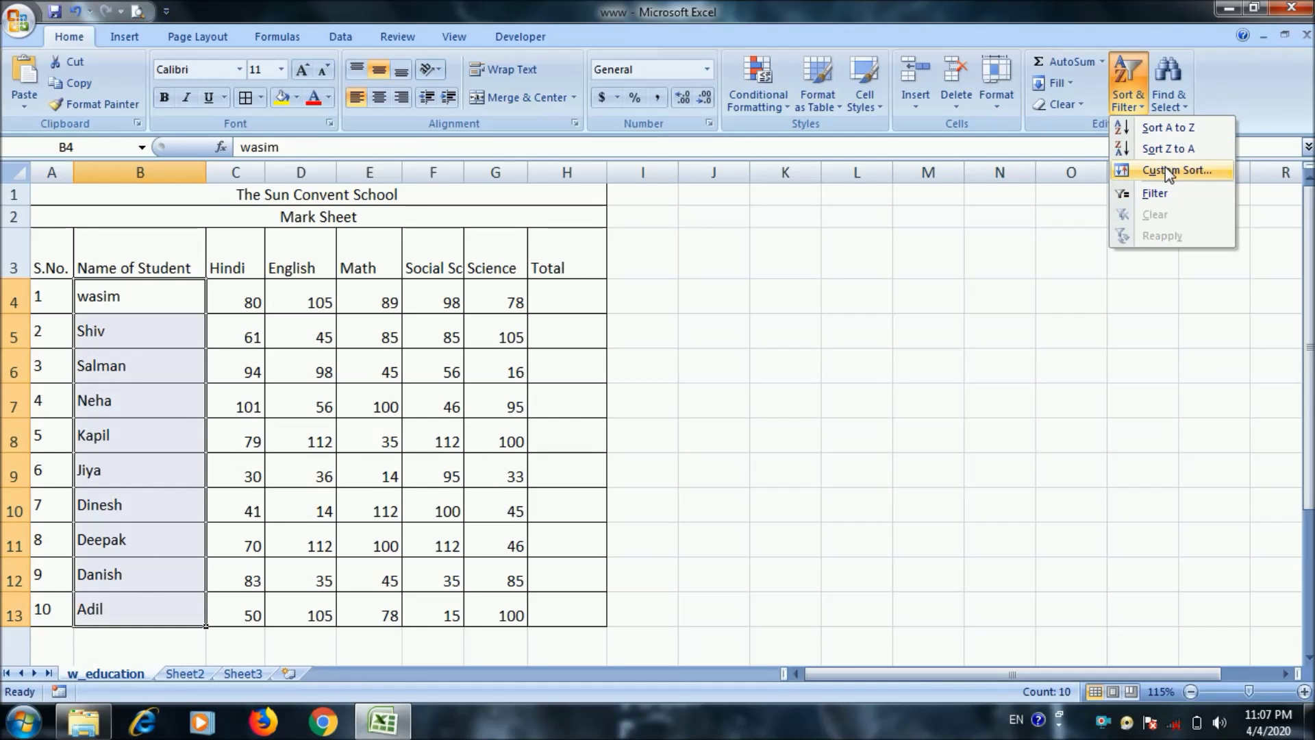
# Turn filtering back on for the A3:H3 header row
pyautogui.click(55, 262)
pyautogui.moveTo(55, 262); pyautogui.dragTo(566, 270)
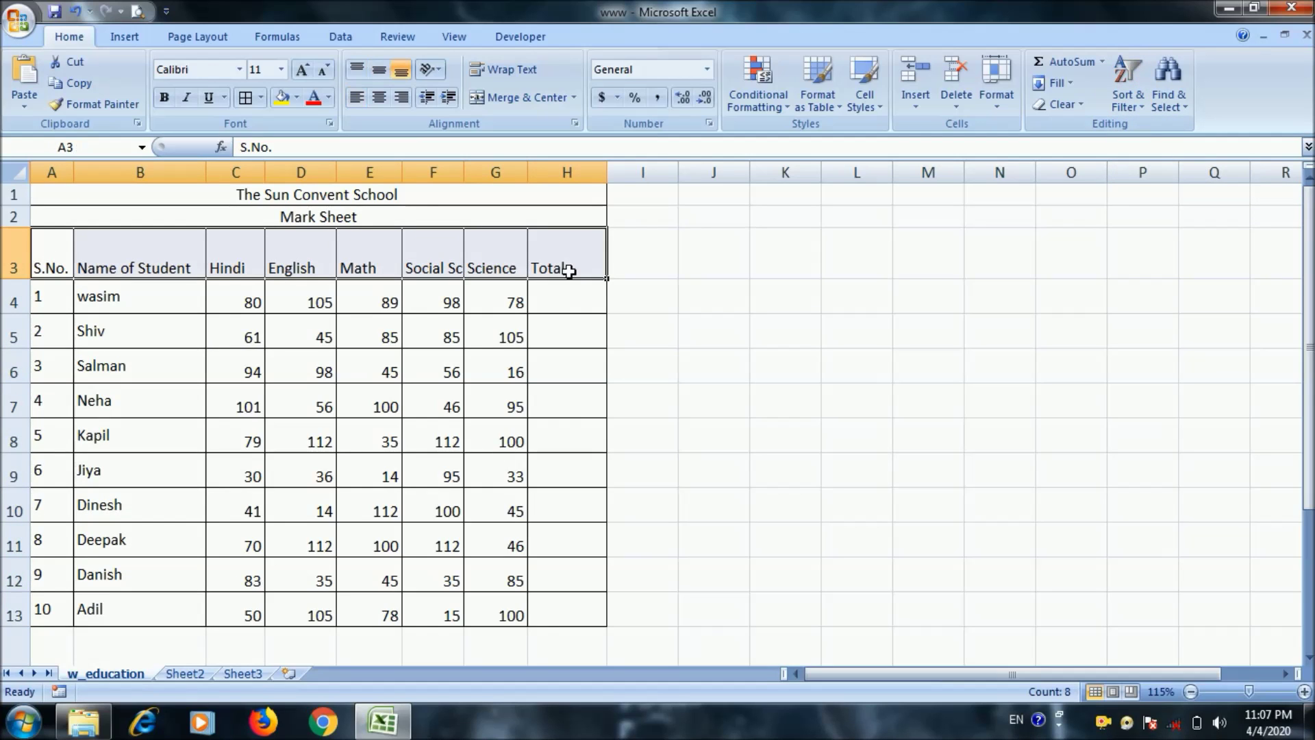
pyautogui.click(1127, 96)
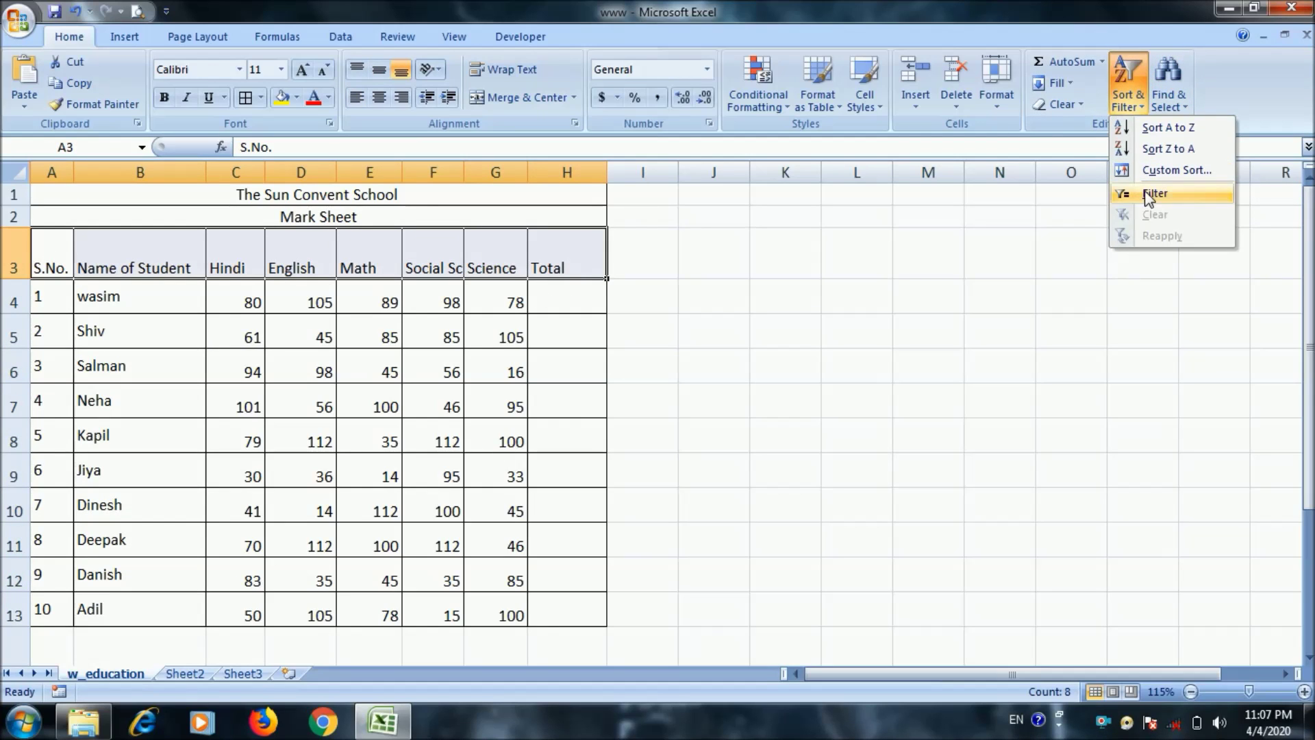
pyautogui.click(1146, 196)
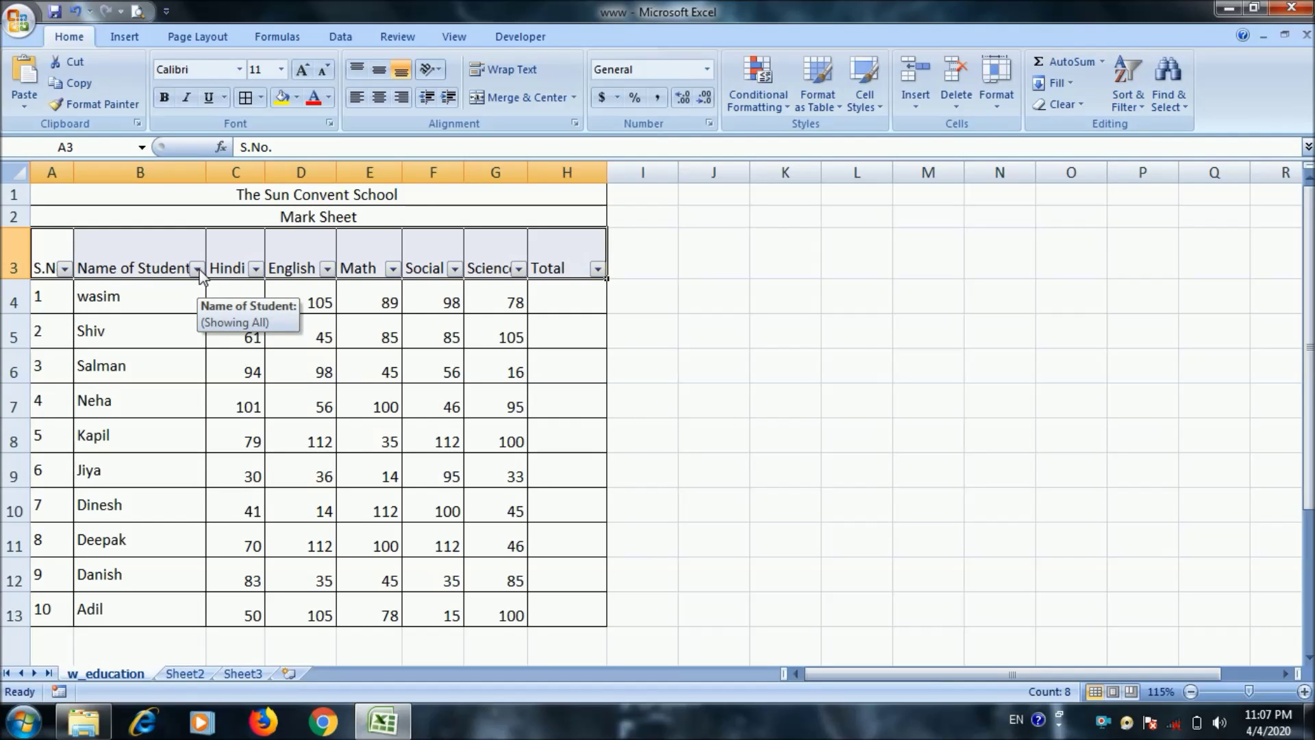
# Filter the Name of Student column to show a single student
pyautogui.click(197, 269)
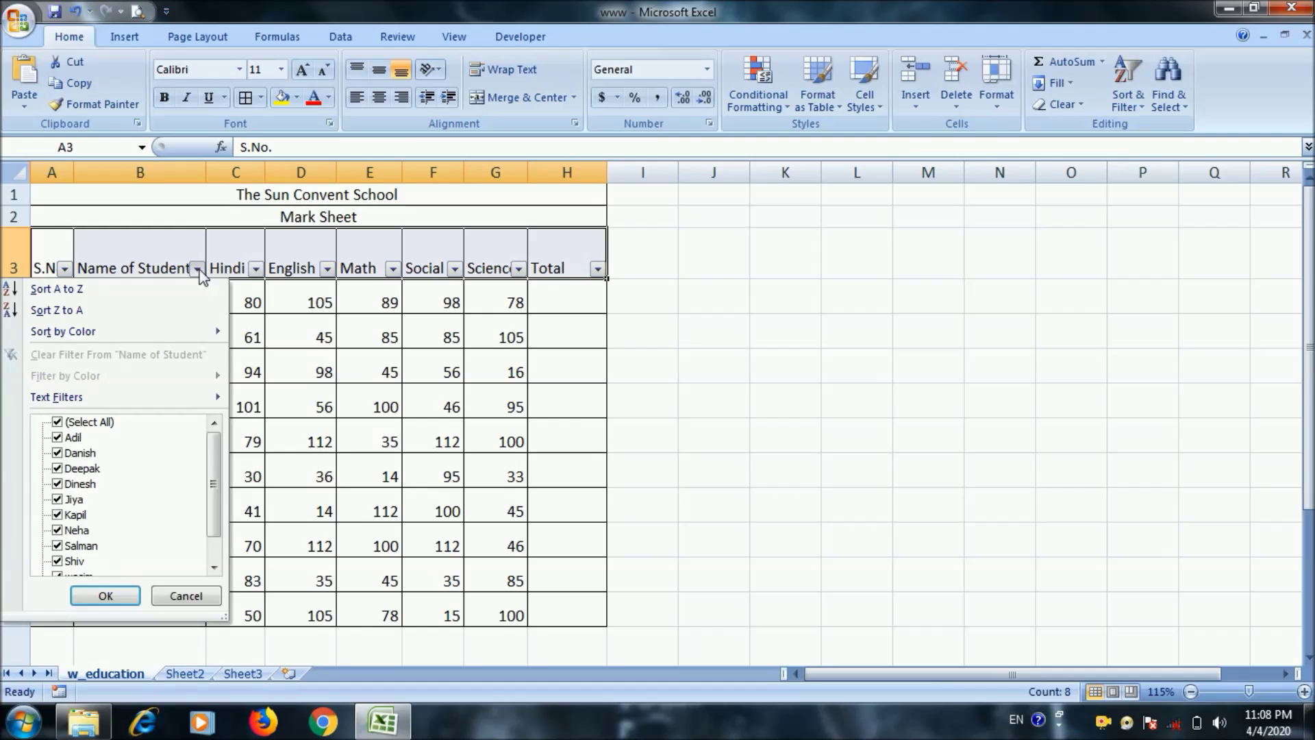
pyautogui.click(100, 422)
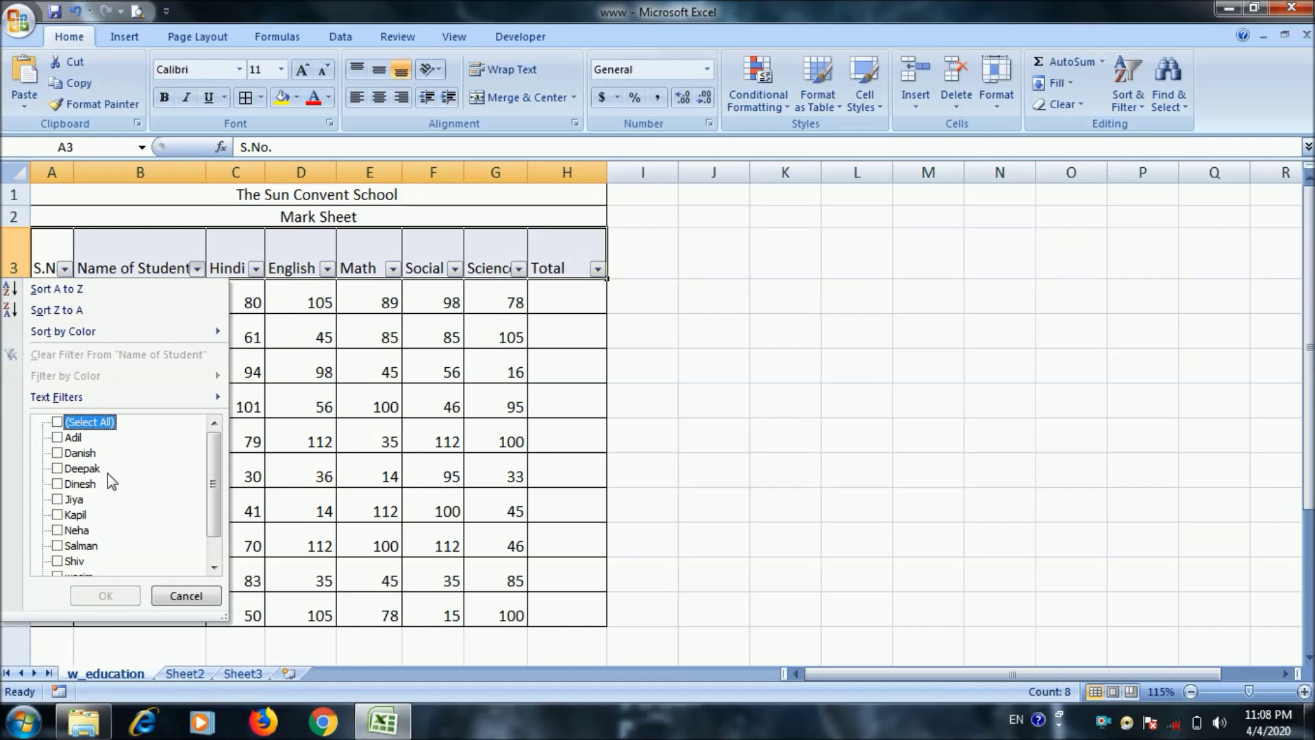
pyautogui.click(58, 468)
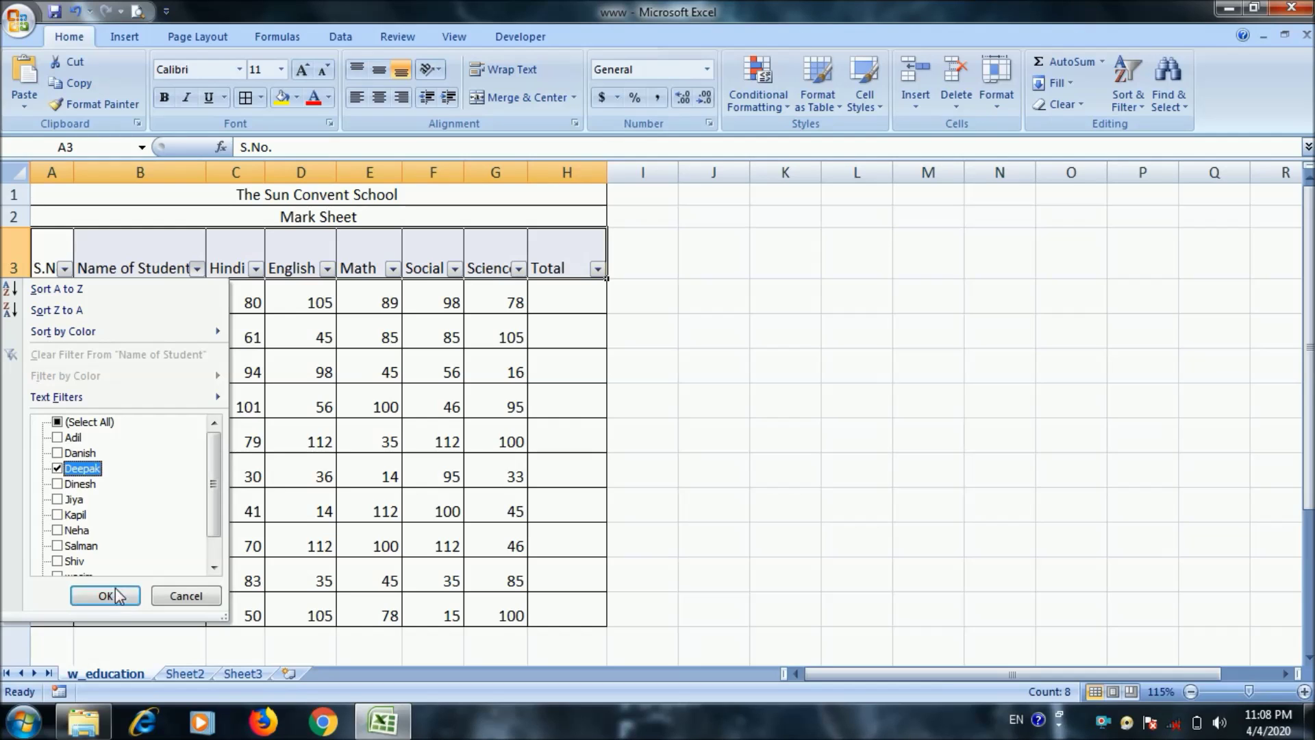
pyautogui.click(108, 596)
pyautogui.click(225, 395)
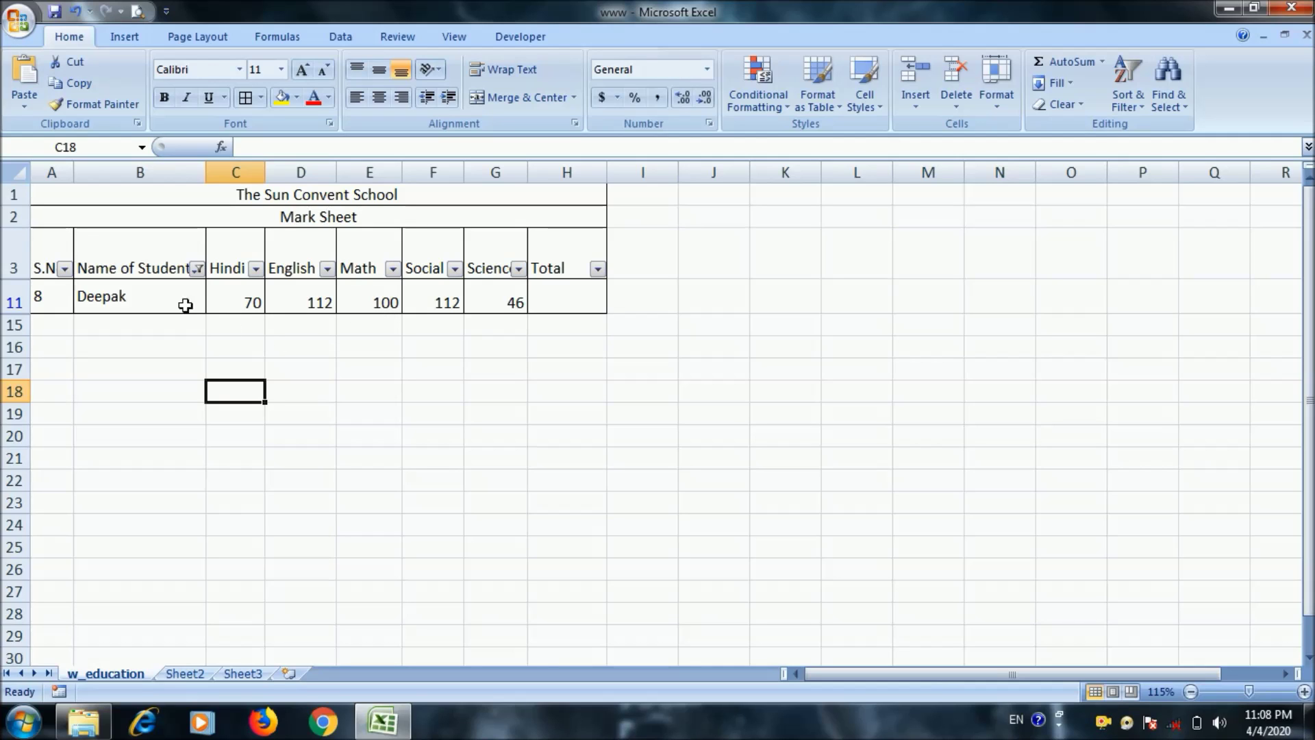
# Add two more students to the name filter, showing three students
pyautogui.click(196, 269)
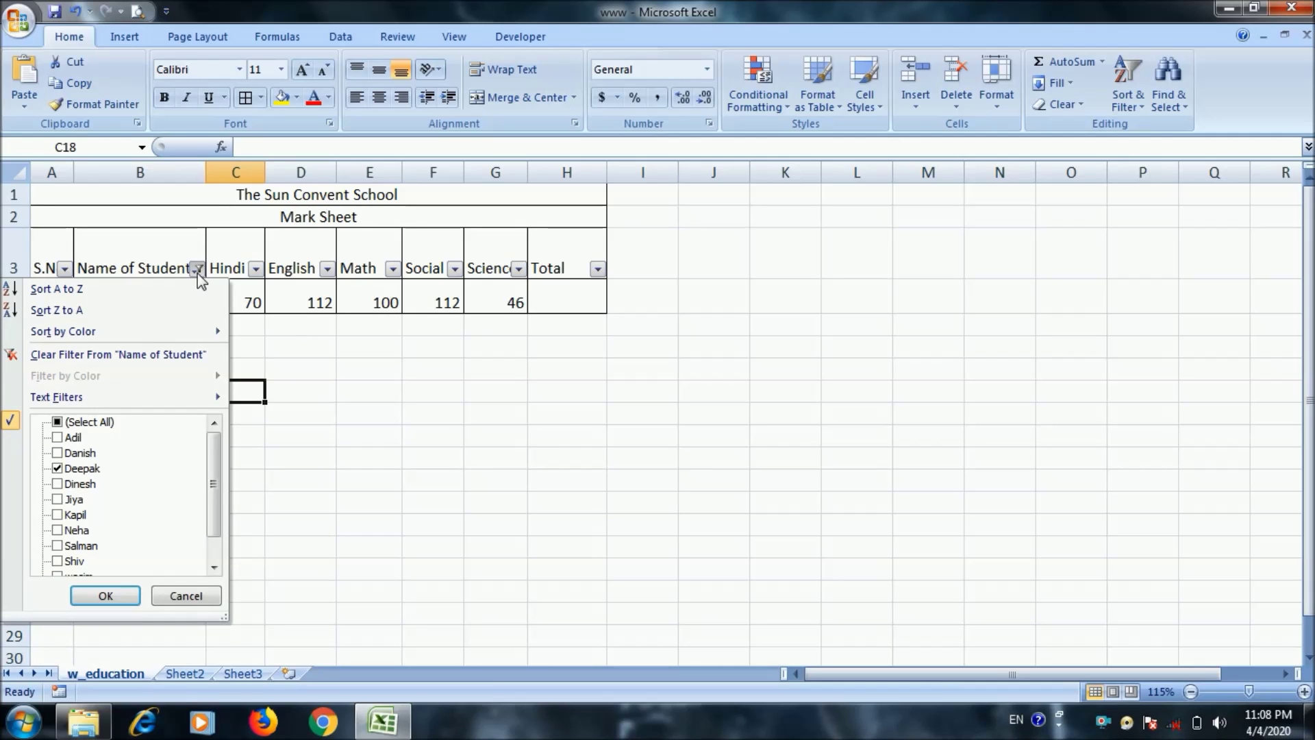
pyautogui.click(75, 499)
pyautogui.click(76, 514)
pyautogui.click(105, 596)
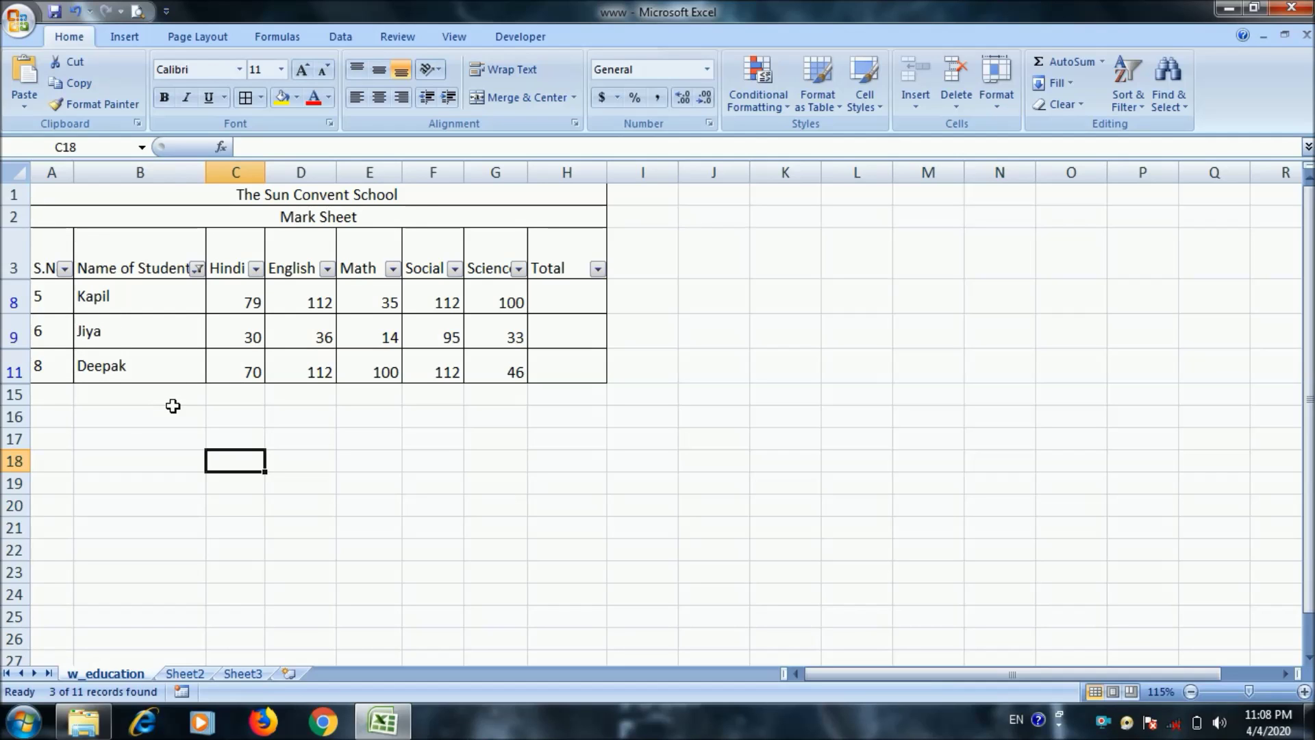
# Tick (Select All) in the name filter so all ten students show
pyautogui.click(197, 269)
pyautogui.click(108, 424)
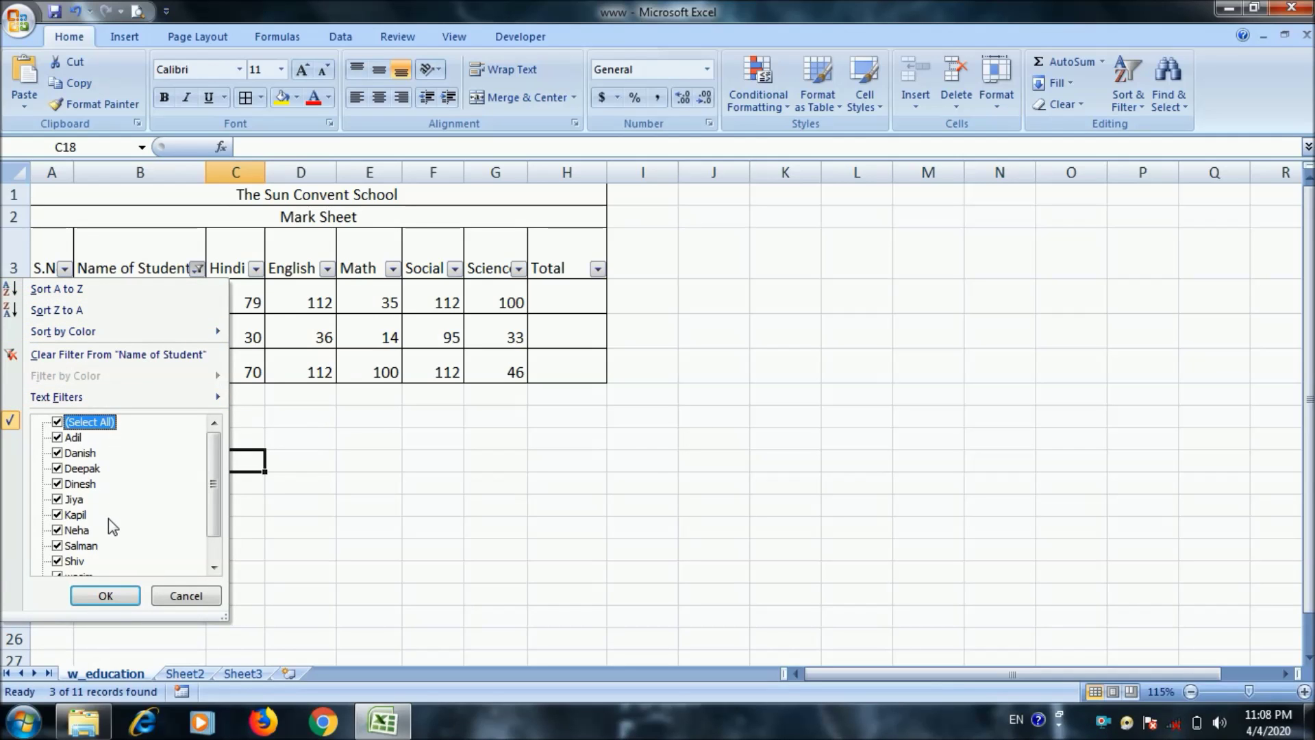
pyautogui.click(106, 594)
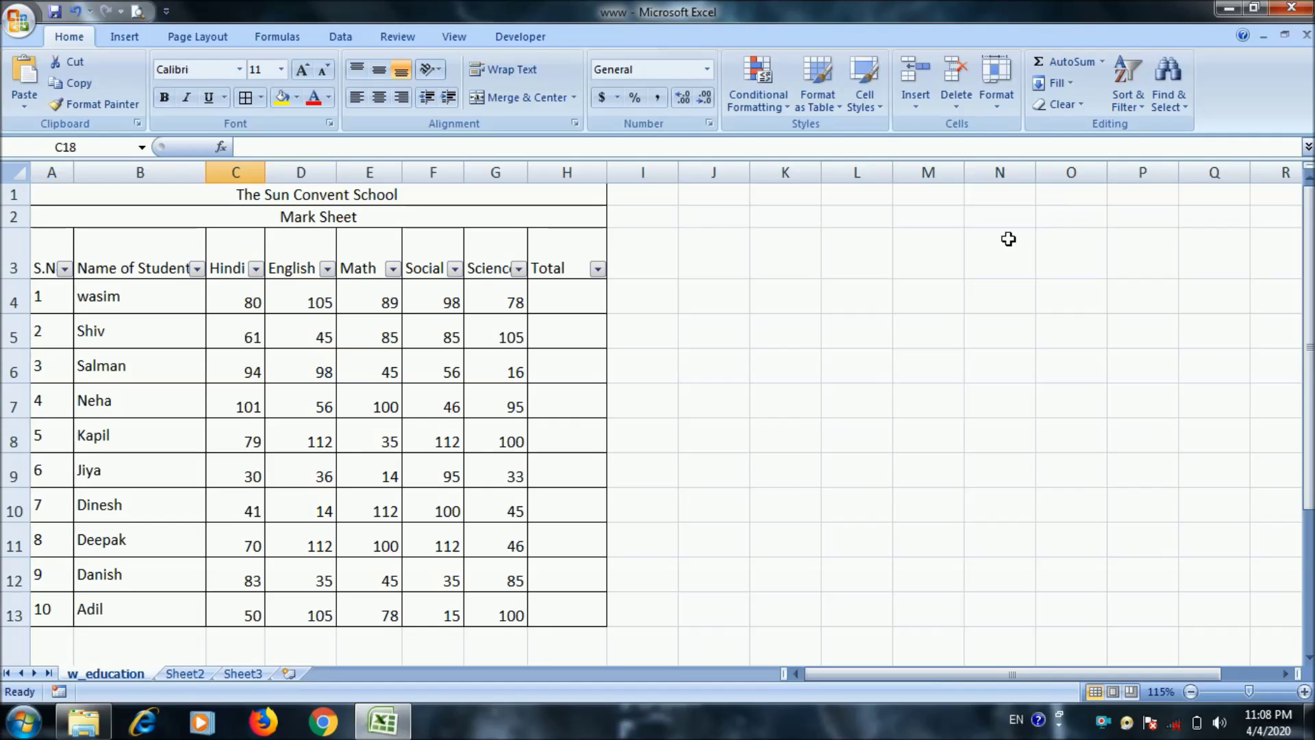
pyautogui.click(1132, 103)
# In Find and Replace, search for a student's name and find its cell
pyautogui.click(1194, 269)
pyautogui.click(1179, 110)
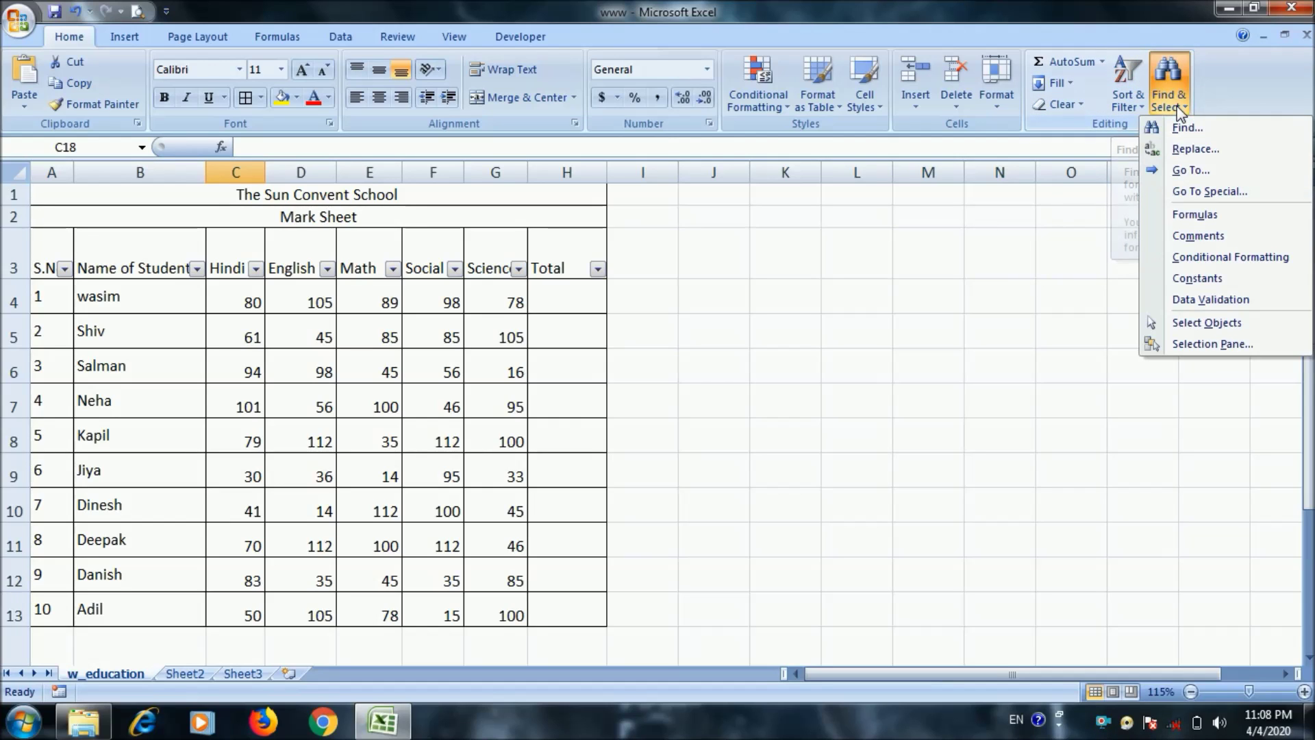
pyautogui.click(1184, 128)
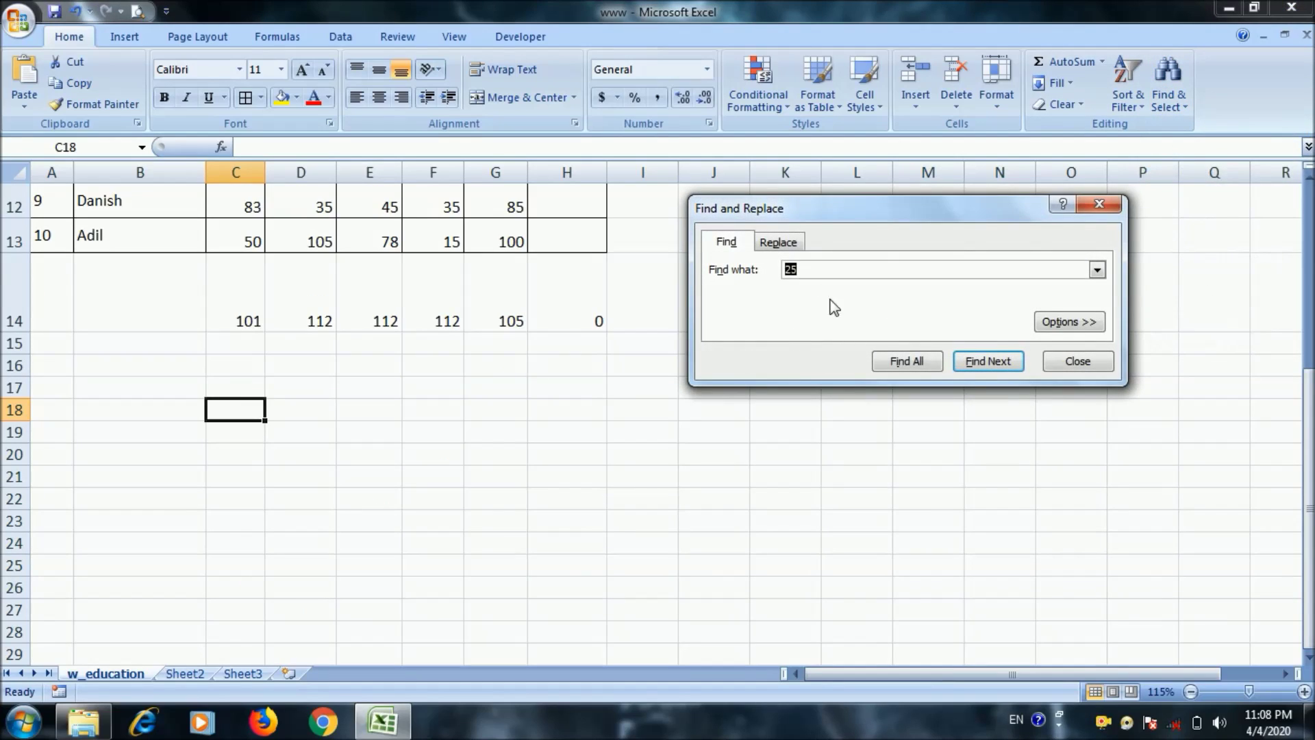
pyautogui.click(460, 414)
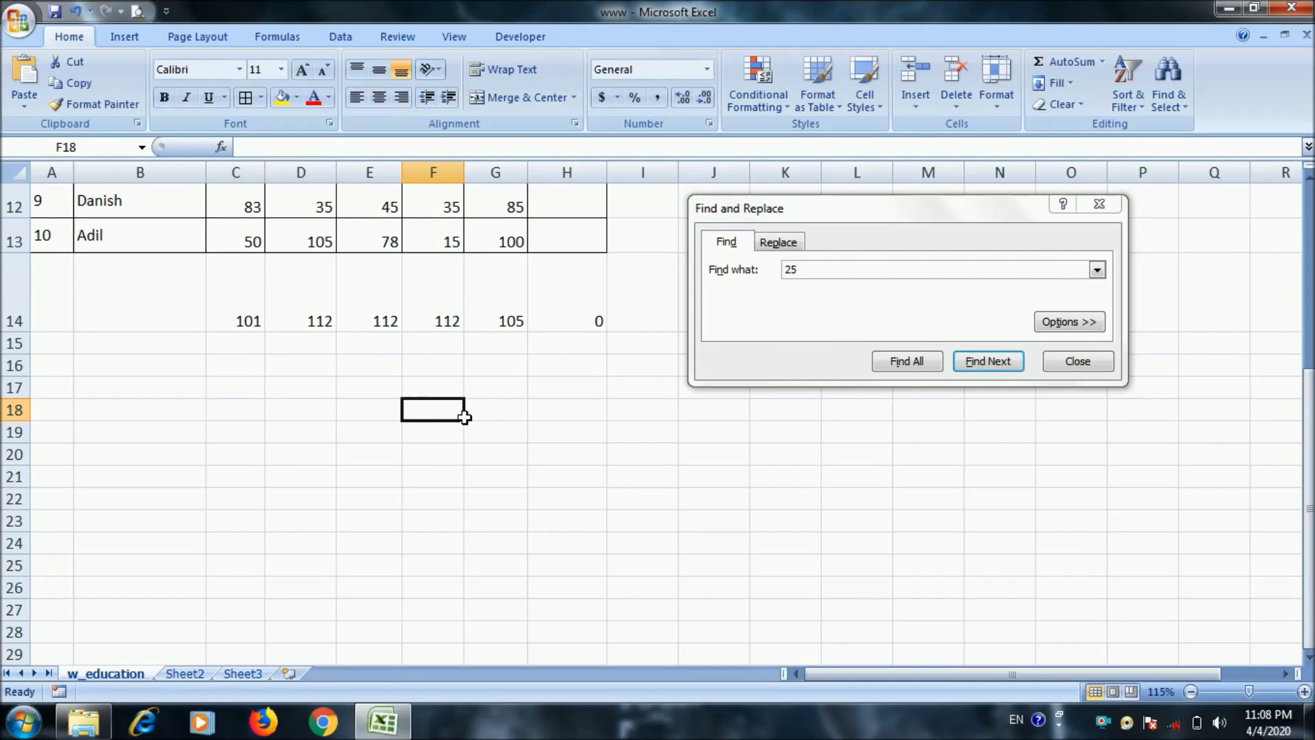
pyautogui.scroll(4, 463, 415)
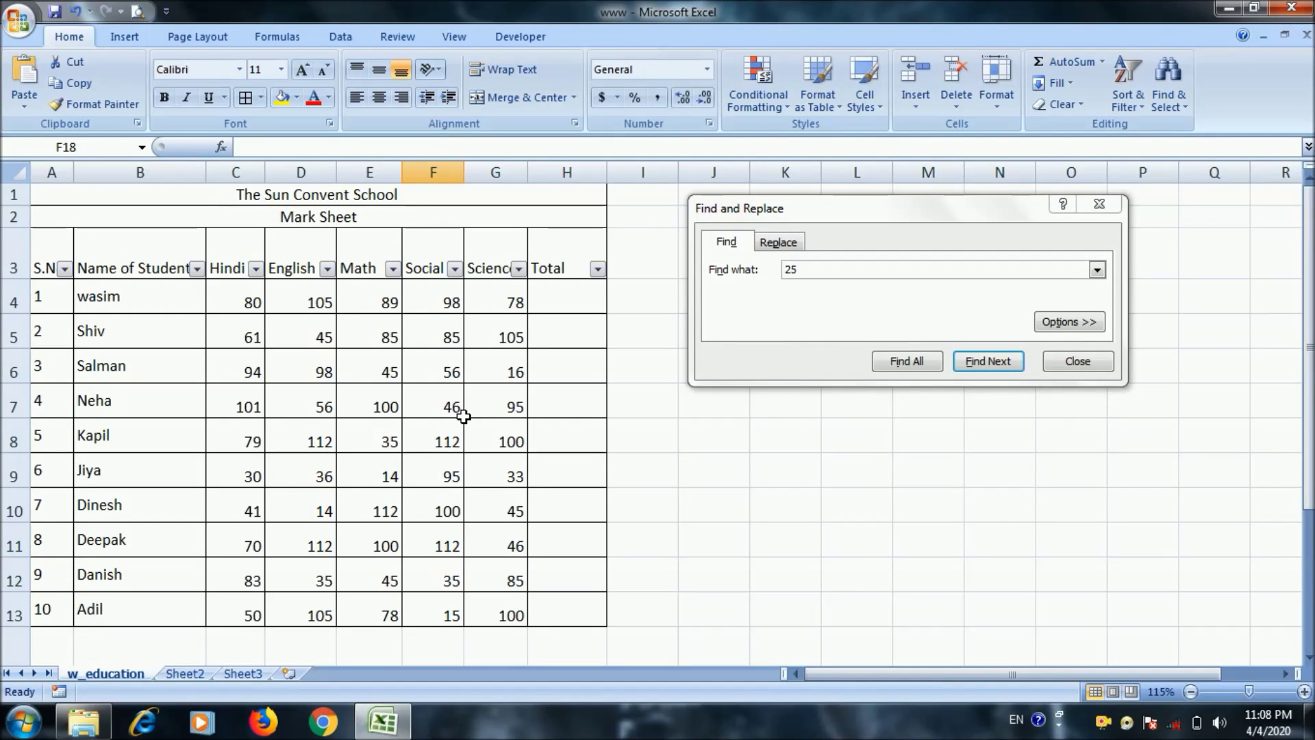
pyautogui.click(726, 301)
pyautogui.write('kapil')
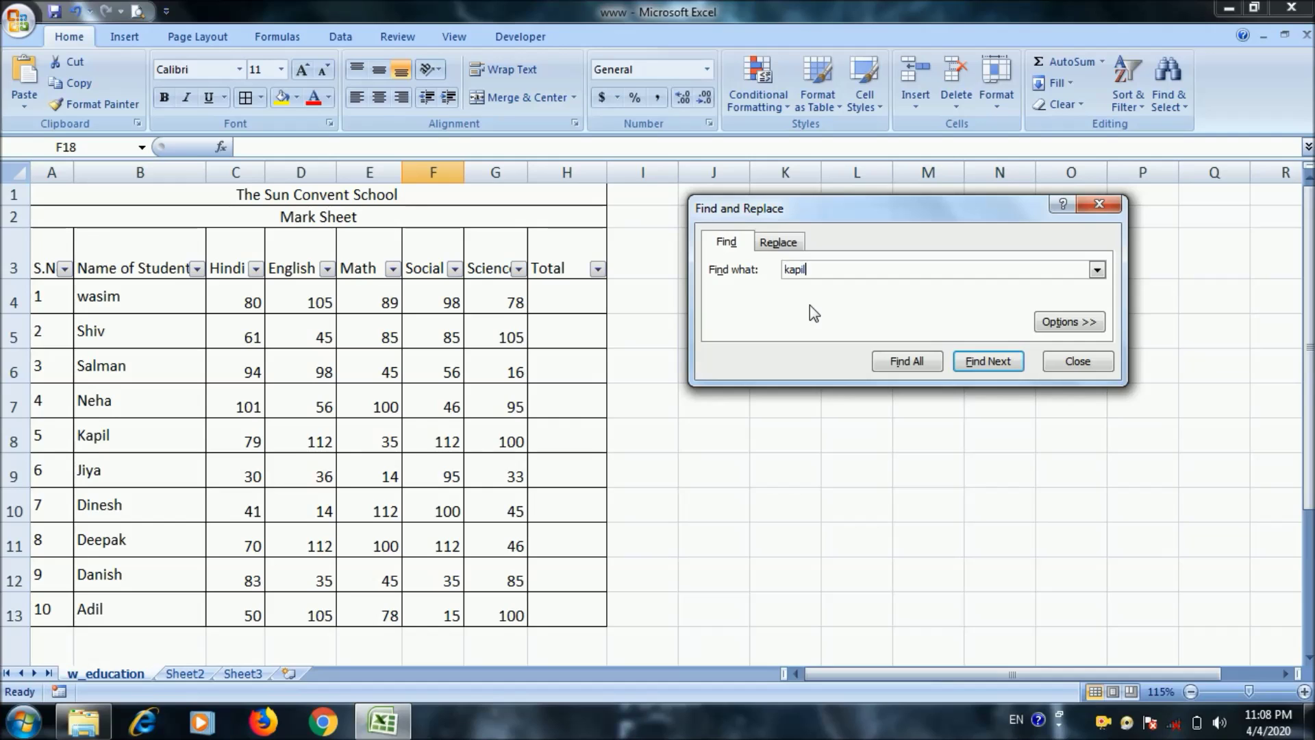
pyautogui.click(524, 448)
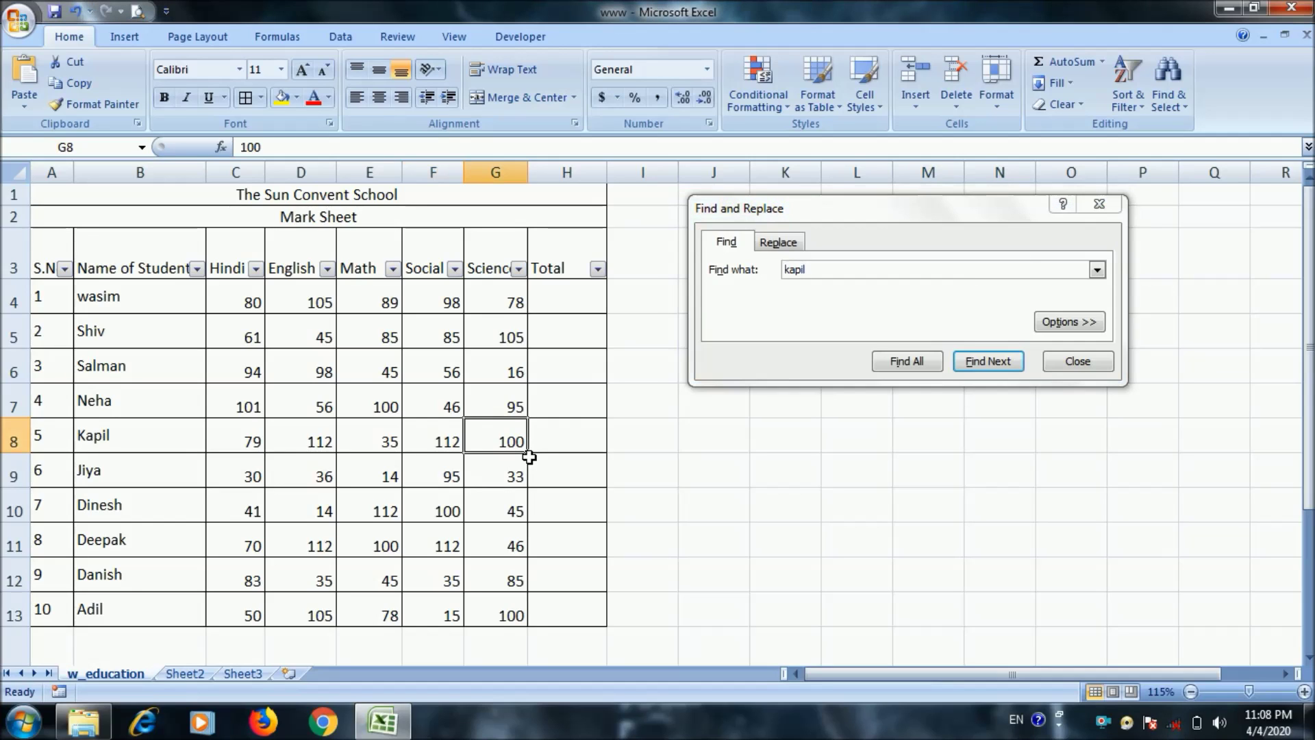
pyautogui.click(989, 363)
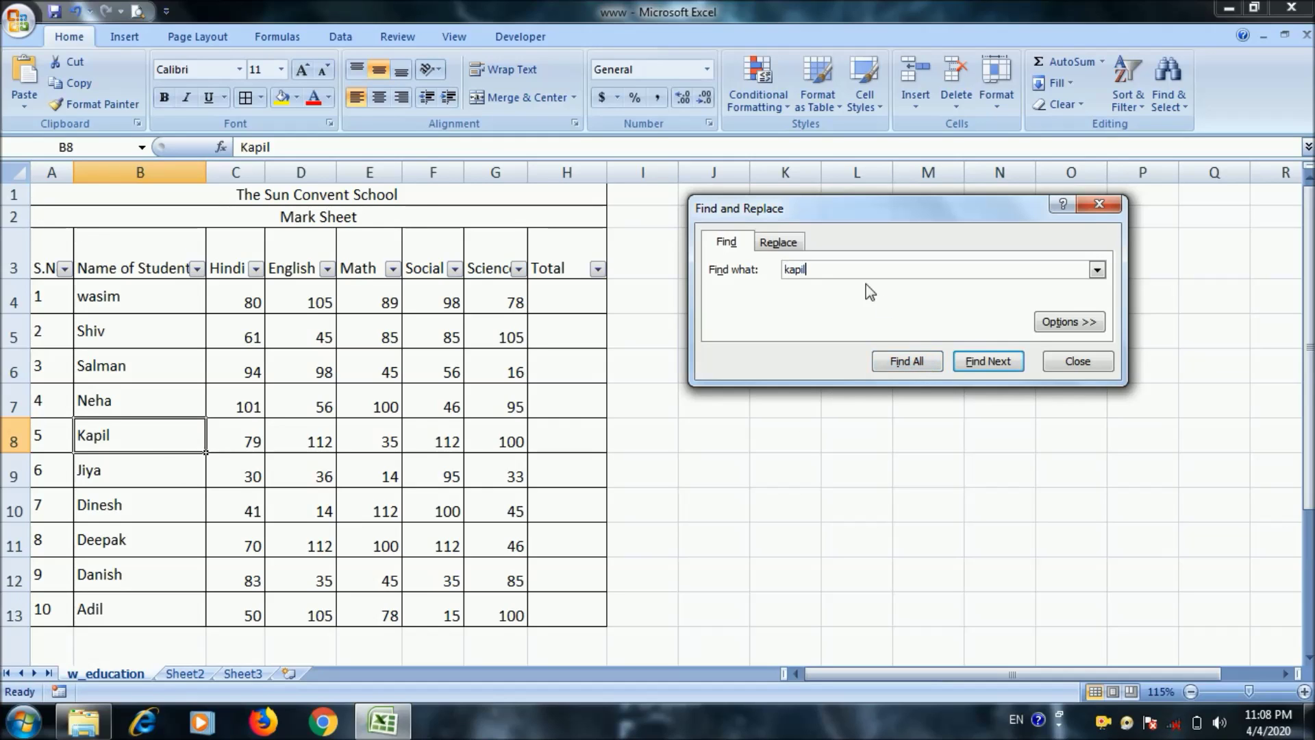
# Search for 98 and step through each matching cell with Find Next
pyautogui.click(691, 259)
pyautogui.write('da')
pyautogui.click(988, 362)
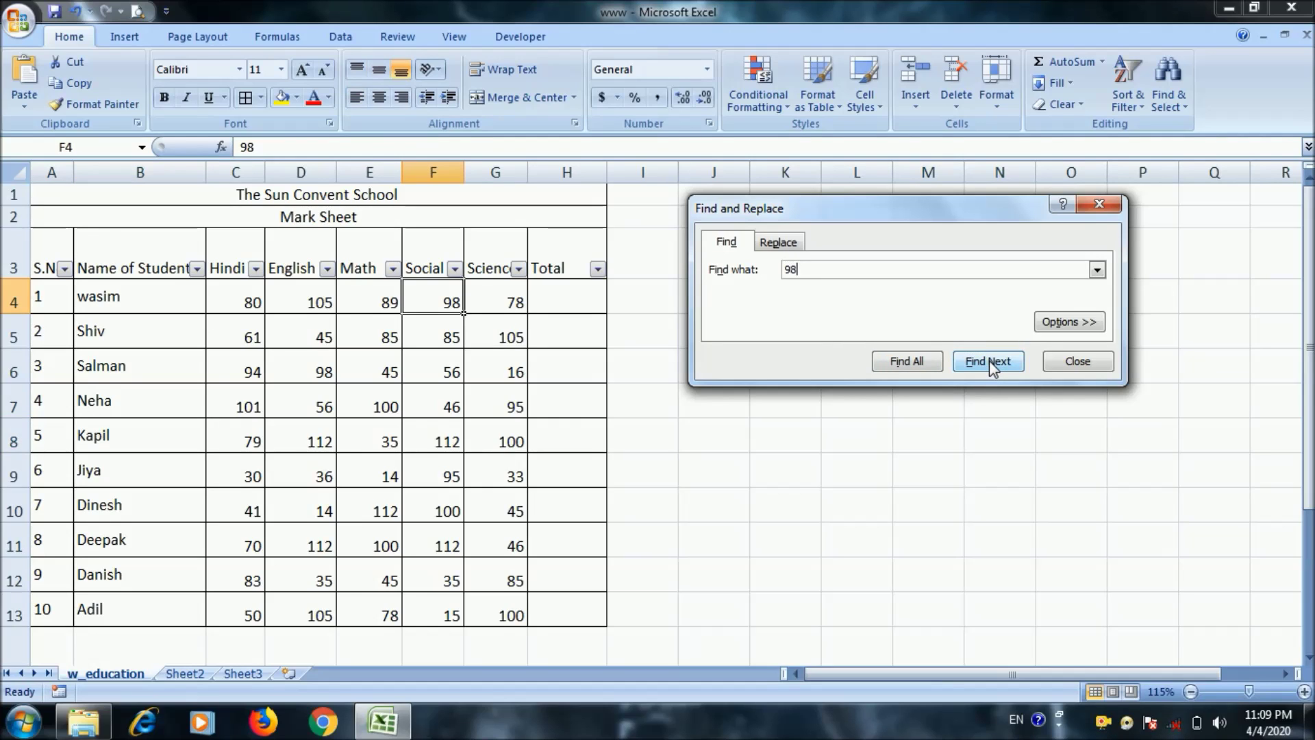
pyautogui.click(989, 361)
pyautogui.click(989, 360)
pyautogui.click(989, 361)
pyautogui.click(989, 361)
pyautogui.click(989, 360)
pyautogui.click(989, 360)
pyautogui.click(779, 253)
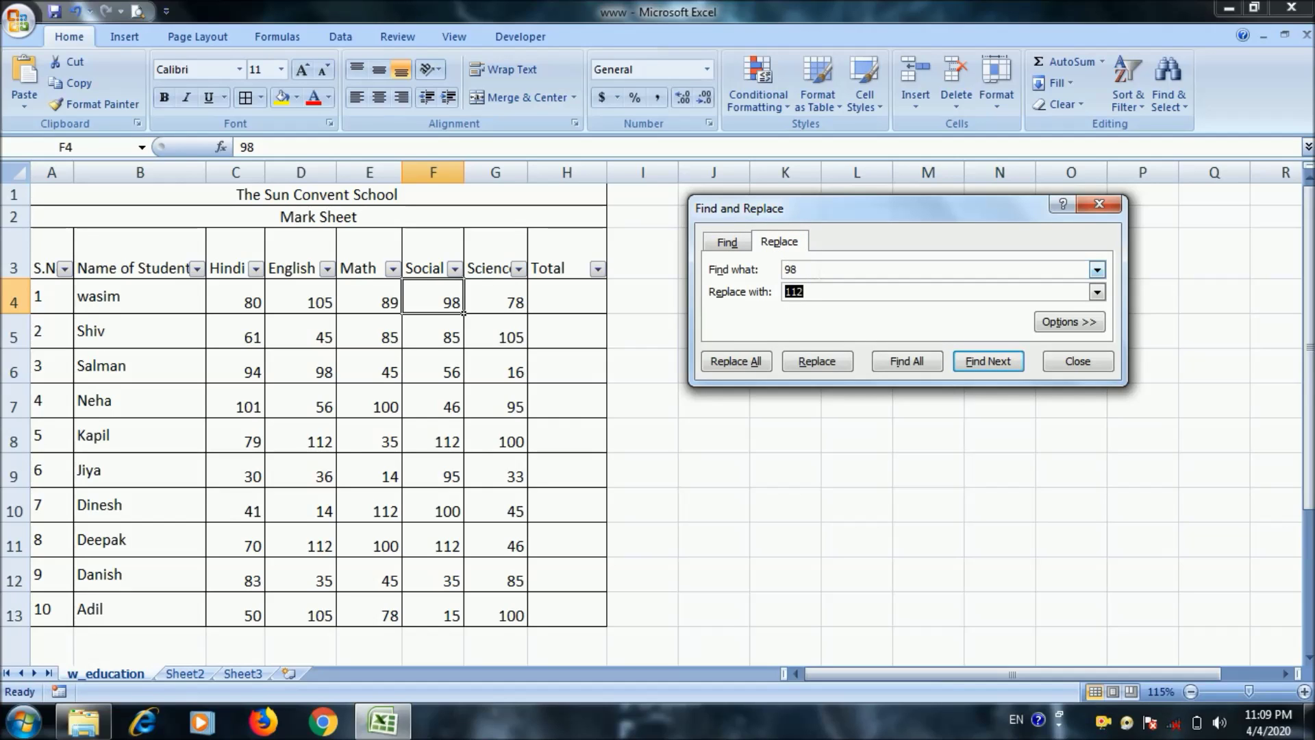
# Try replacing every 25 with 141, which finds no matches
pyautogui.hotkey('shift', 'Tab')
pyautogui.press('Tab')
pyautogui.write('14')
pyautogui.click(827, 366)
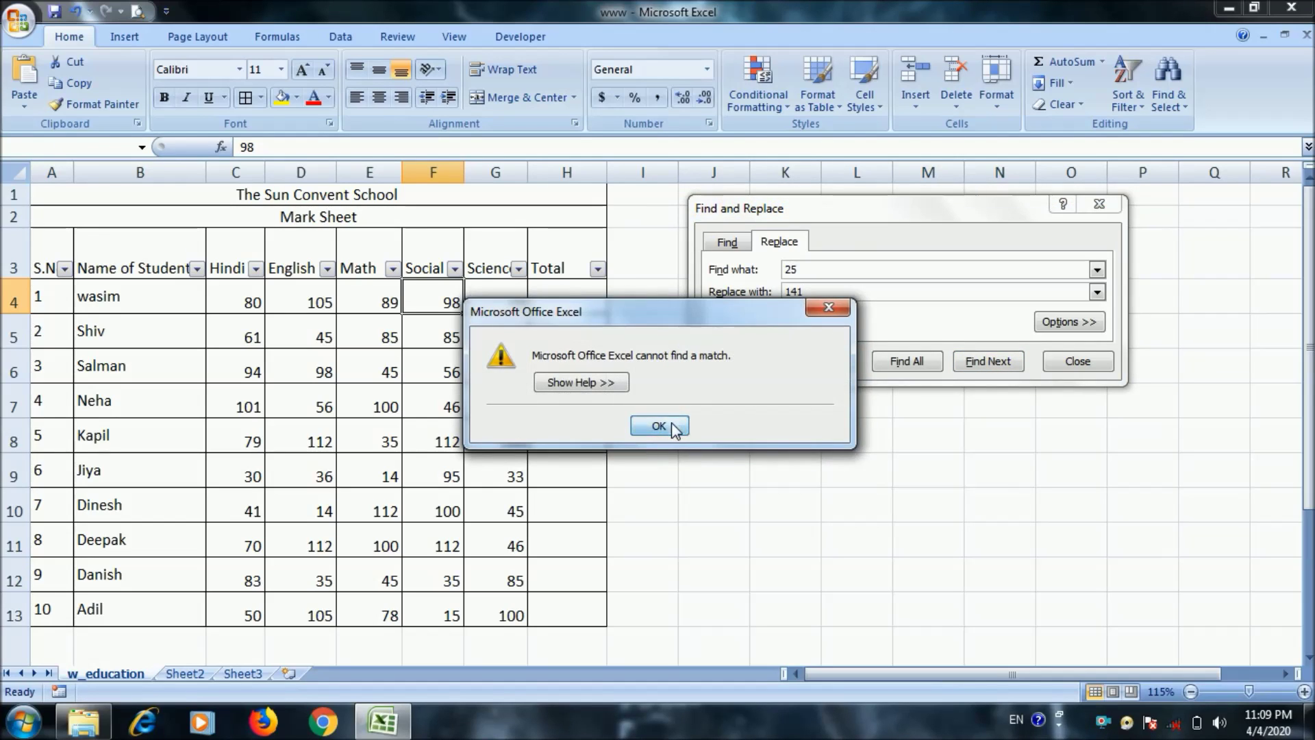
pyautogui.click(675, 430)
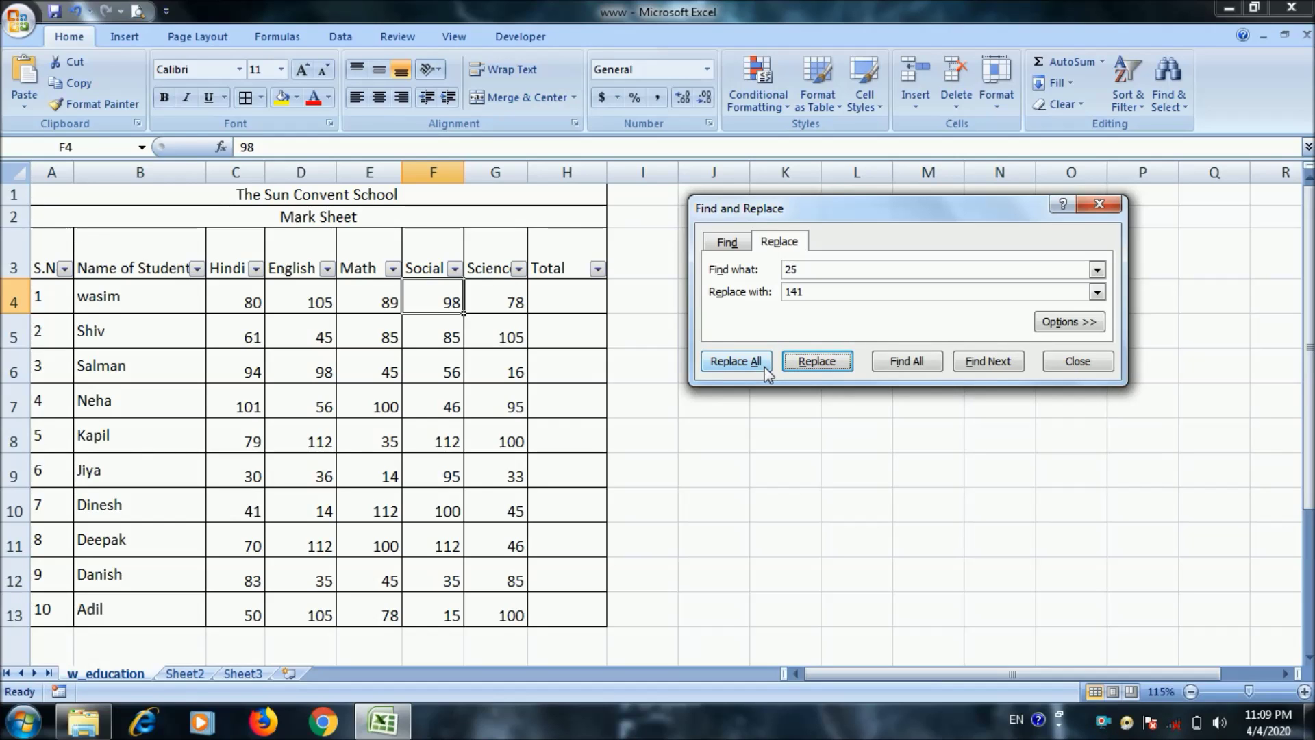
# Replace all four 45 marks with 141, check the result in E12, and close Find and Replace
pyautogui.hotkey('alt', 'n')
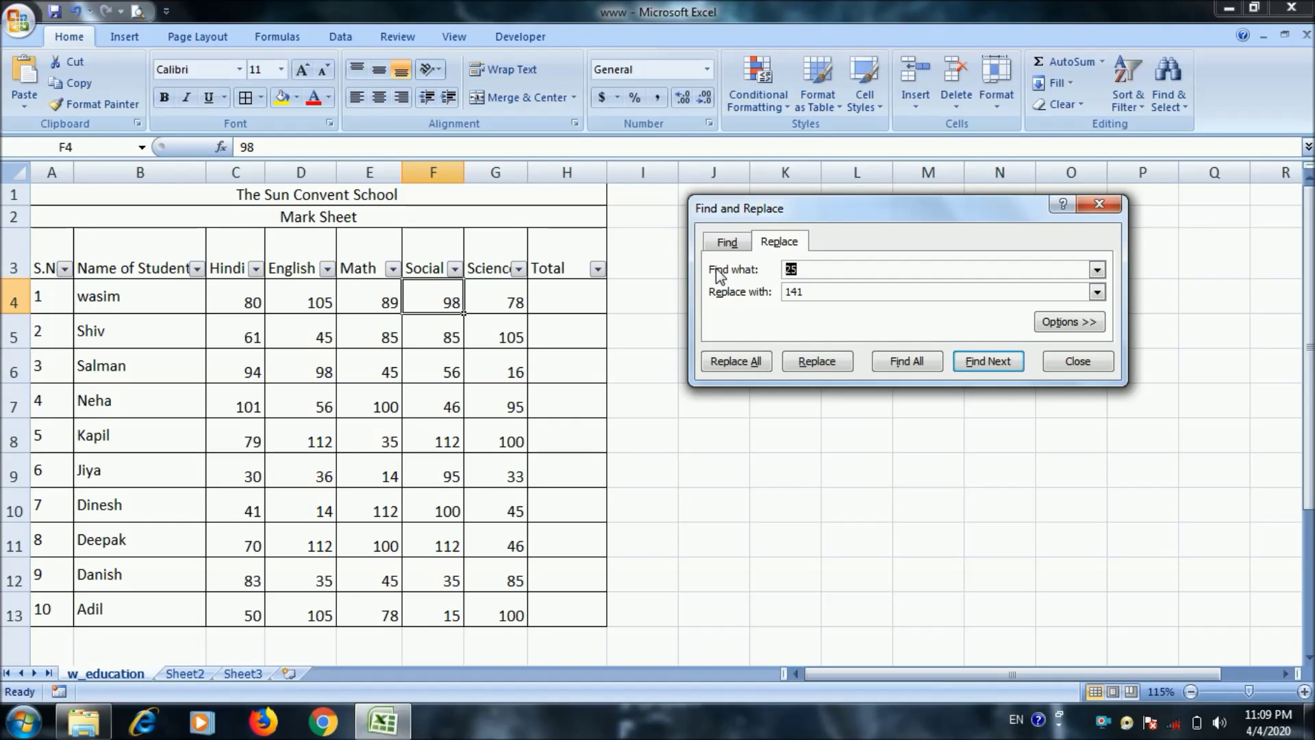
pyautogui.click(943, 269)
pyautogui.write('45')
pyautogui.click(734, 363)
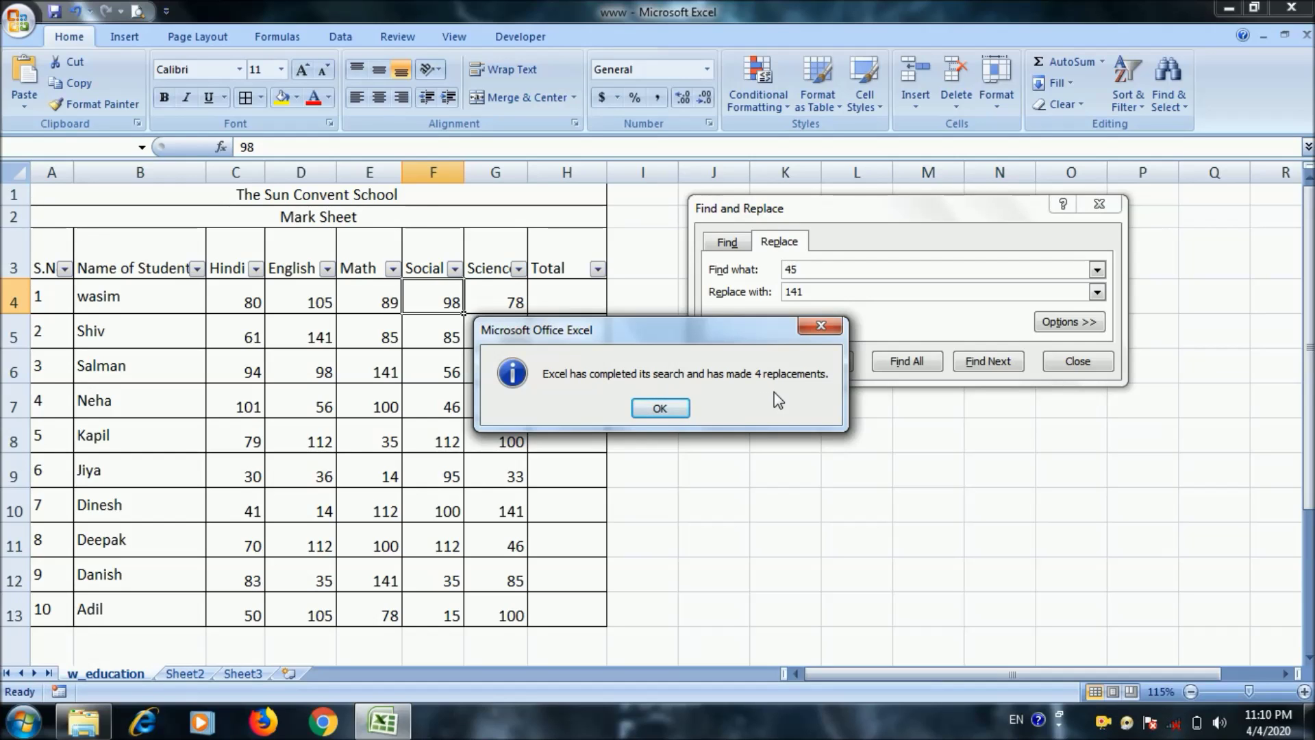
pyautogui.click(671, 411)
pyautogui.click(330, 343)
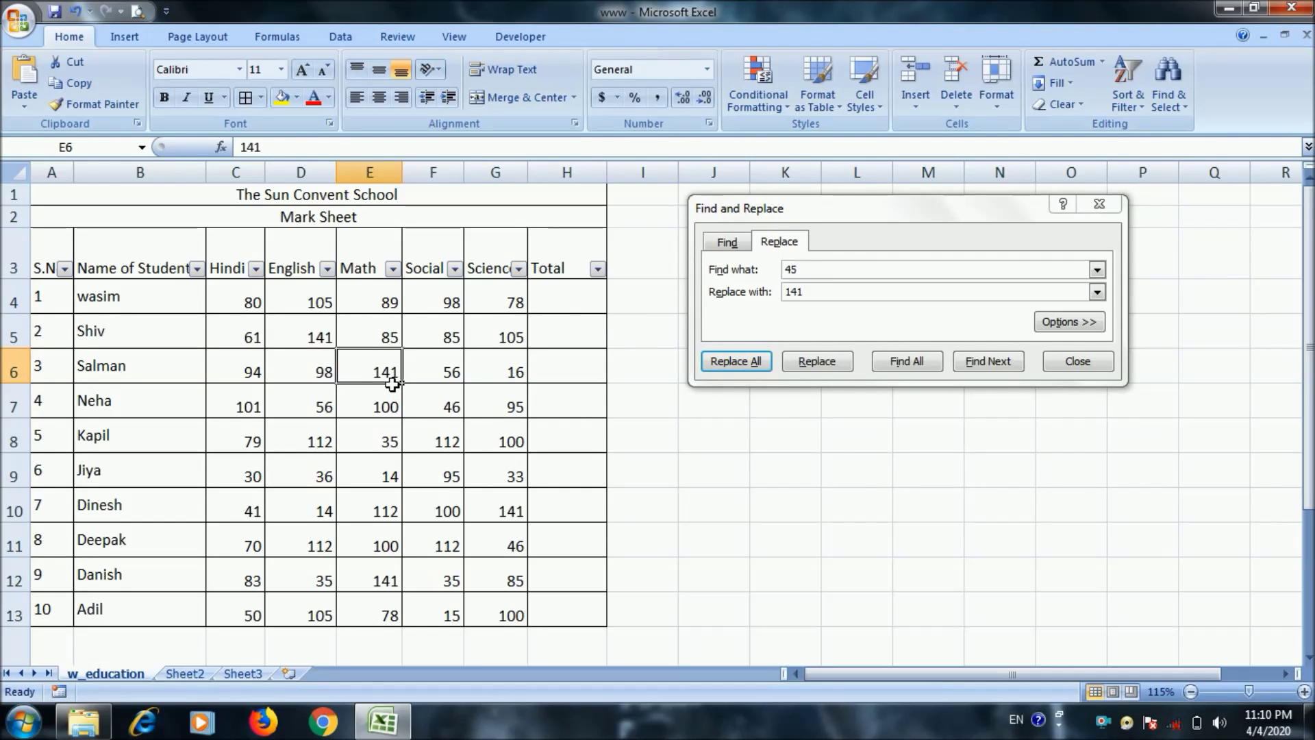
pyautogui.click(392, 591)
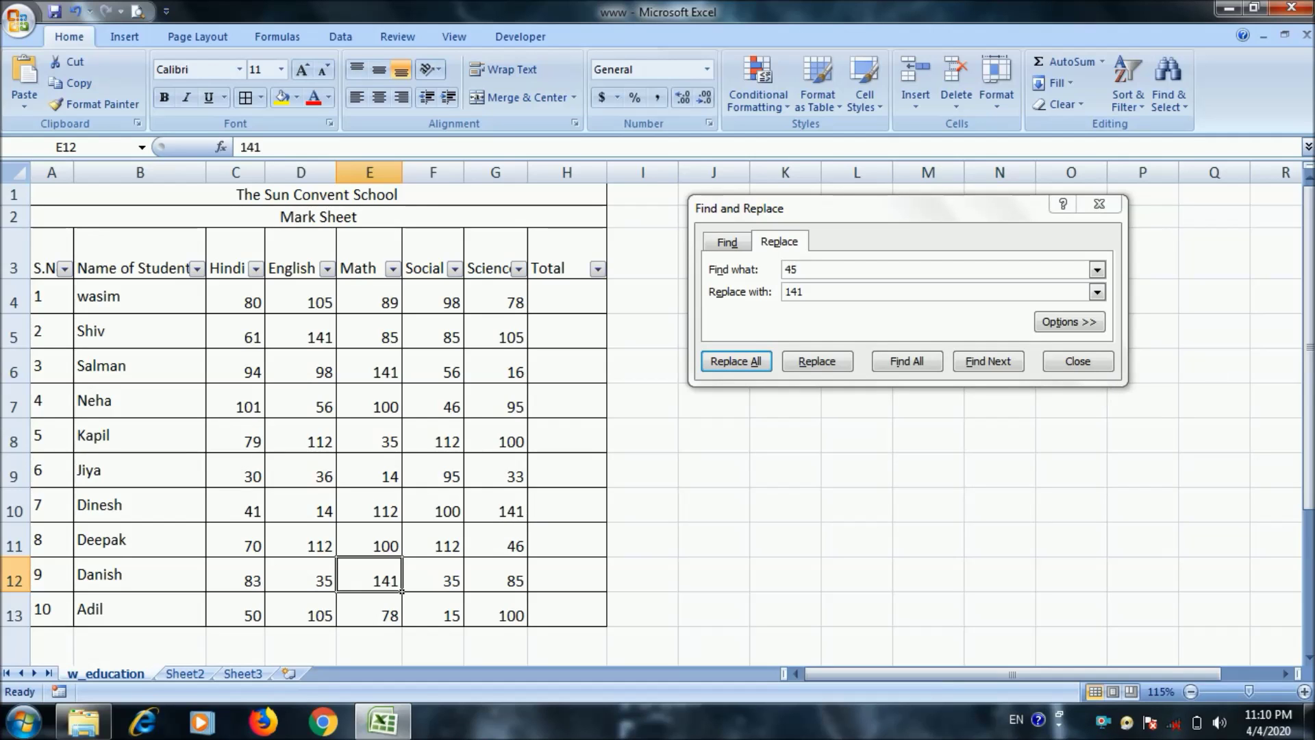
pyautogui.click(1102, 369)
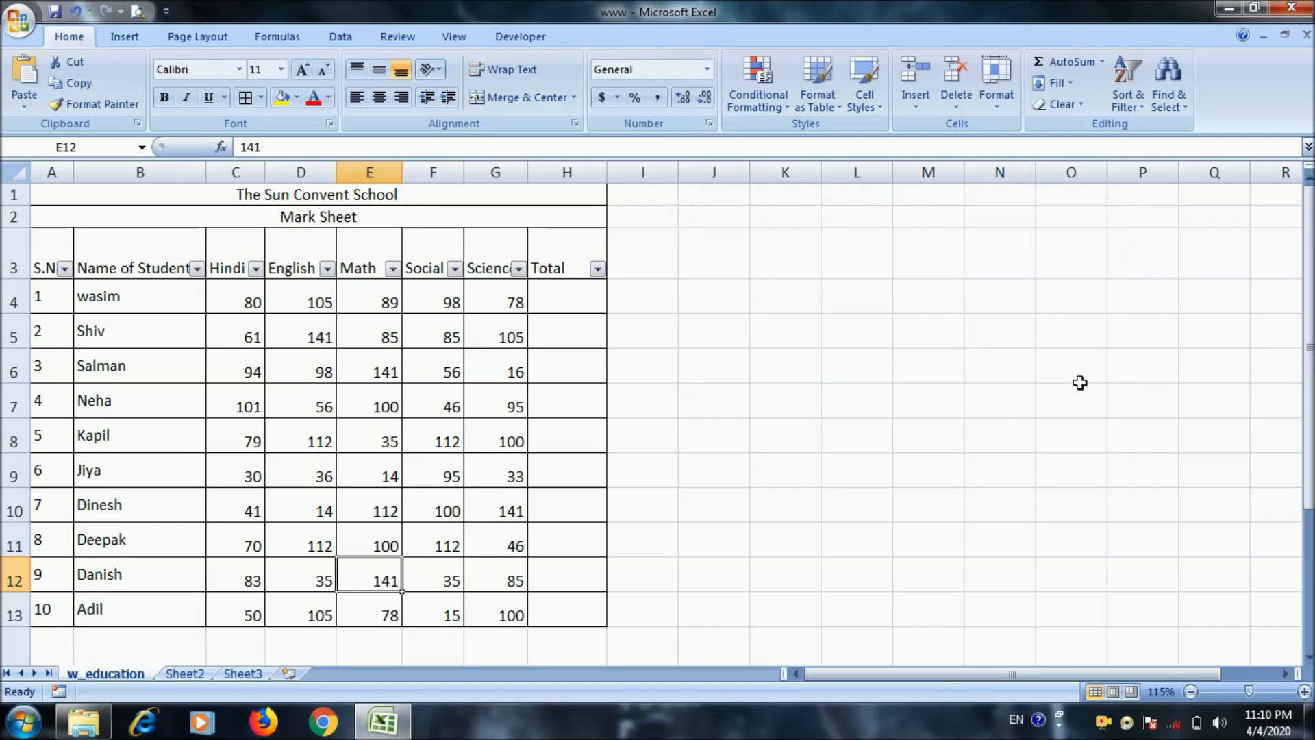
pyautogui.click(869, 469)
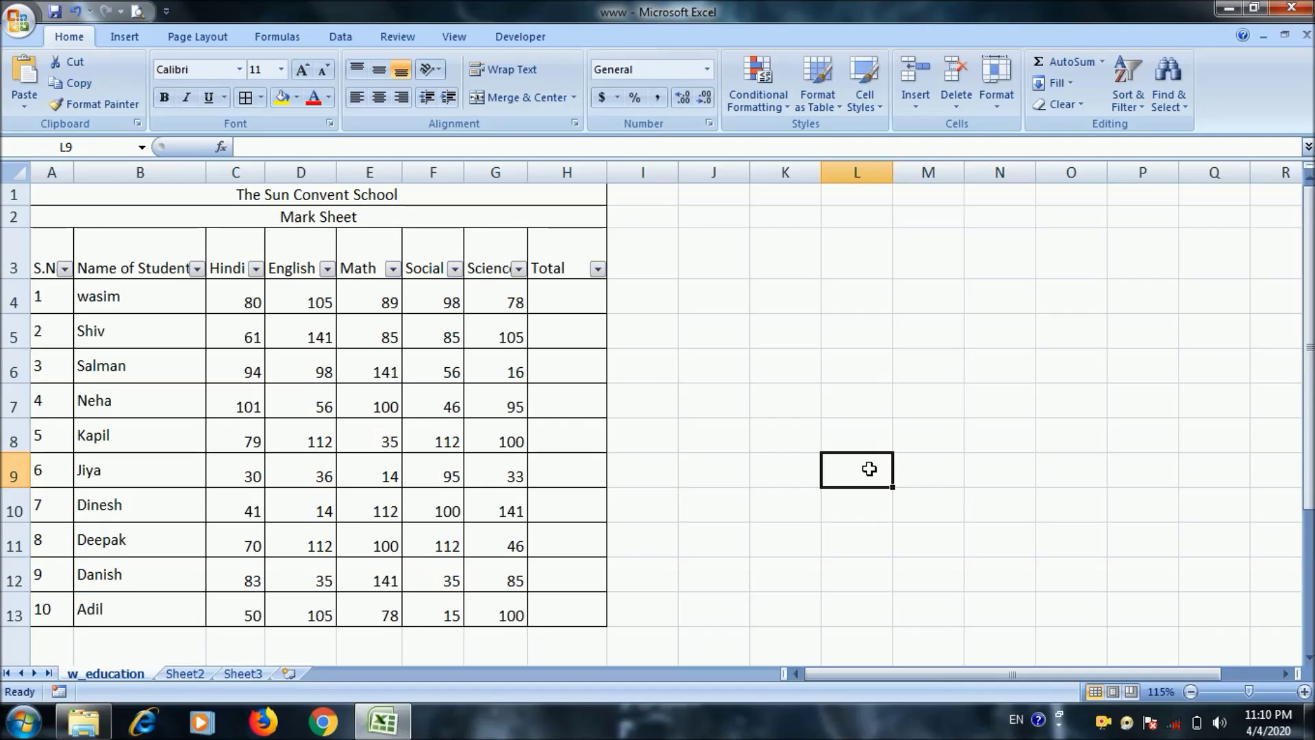